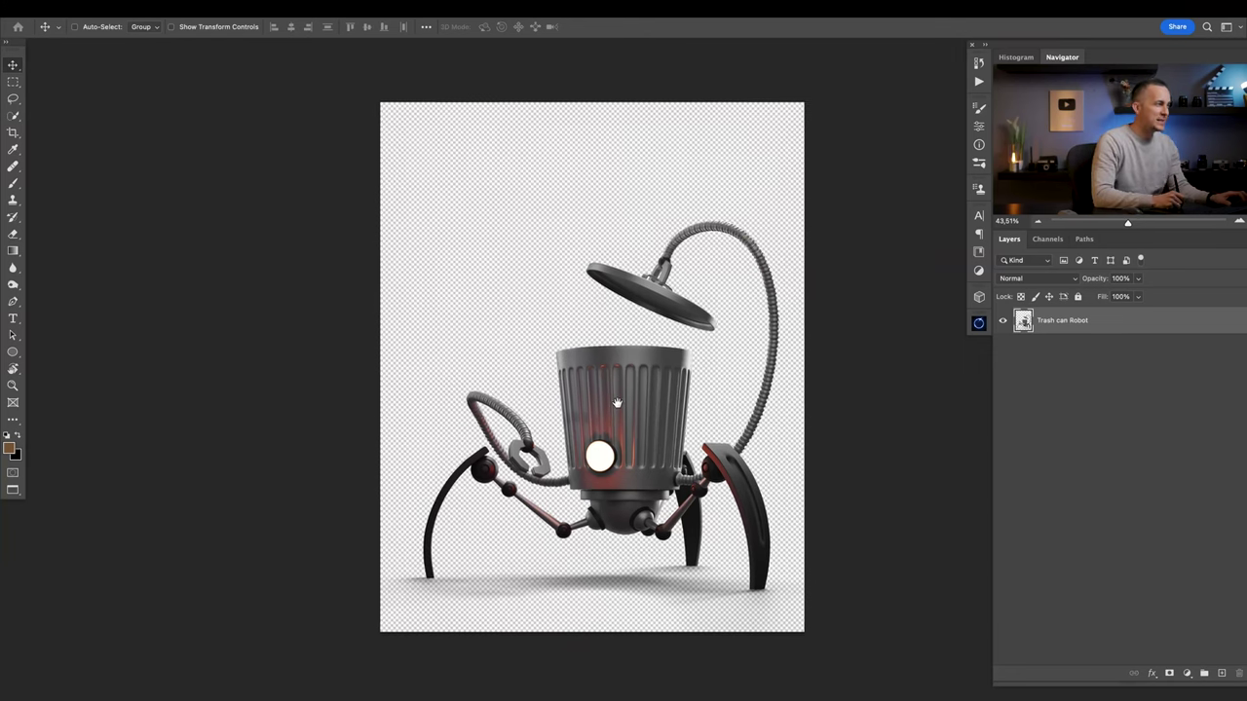
# Place the Rust texture image over the robot at X 1613 px and clip it to the Trash can Robot layer.
pyautogui.moveTo(617, 403)
pyautogui.mouseDown()
pyautogui.moveTo(629, 403)
pyautogui.moveTo(614, 403)
pyautogui.mouseUp()
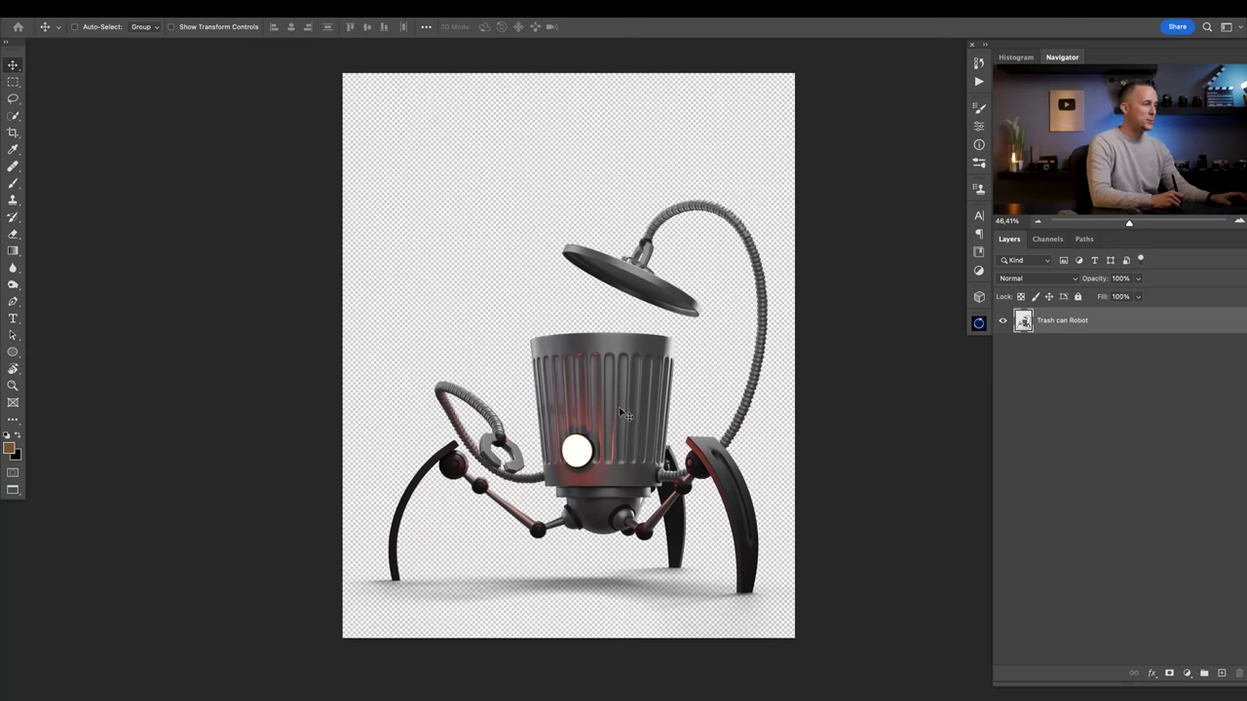
pyautogui.moveTo(615, 409); pyautogui.dragTo(603, 411)
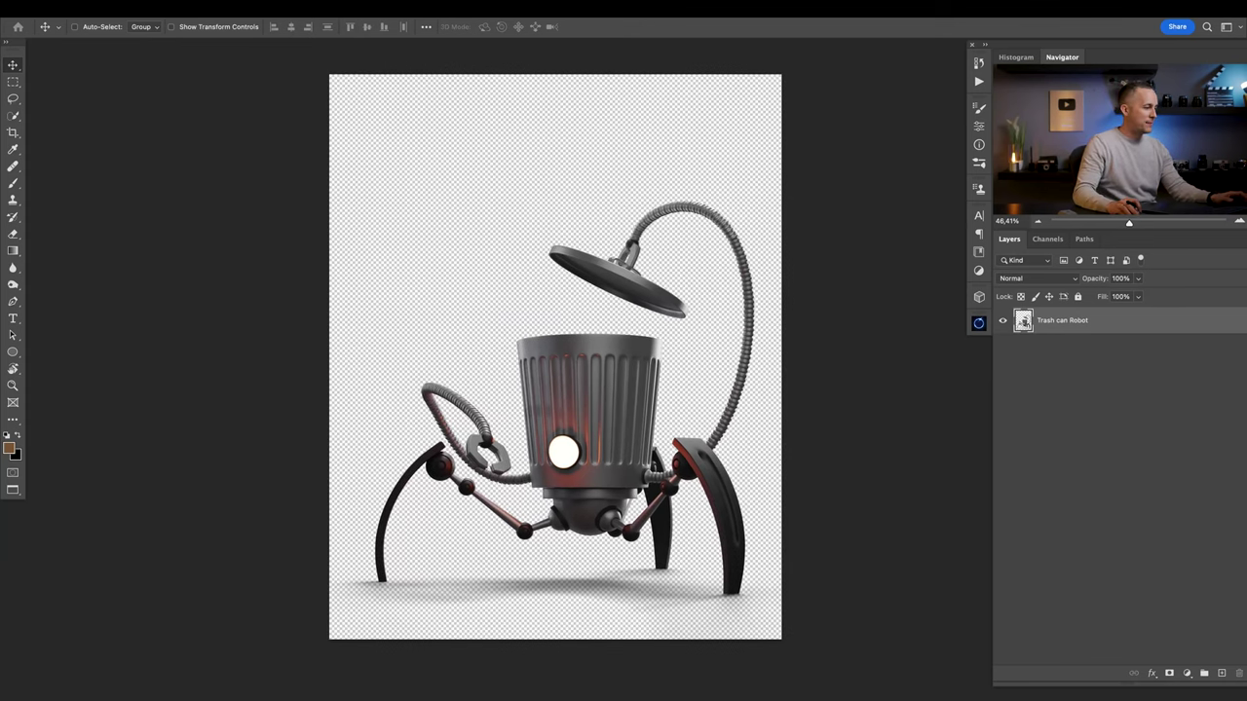
pyautogui.press('Tab')
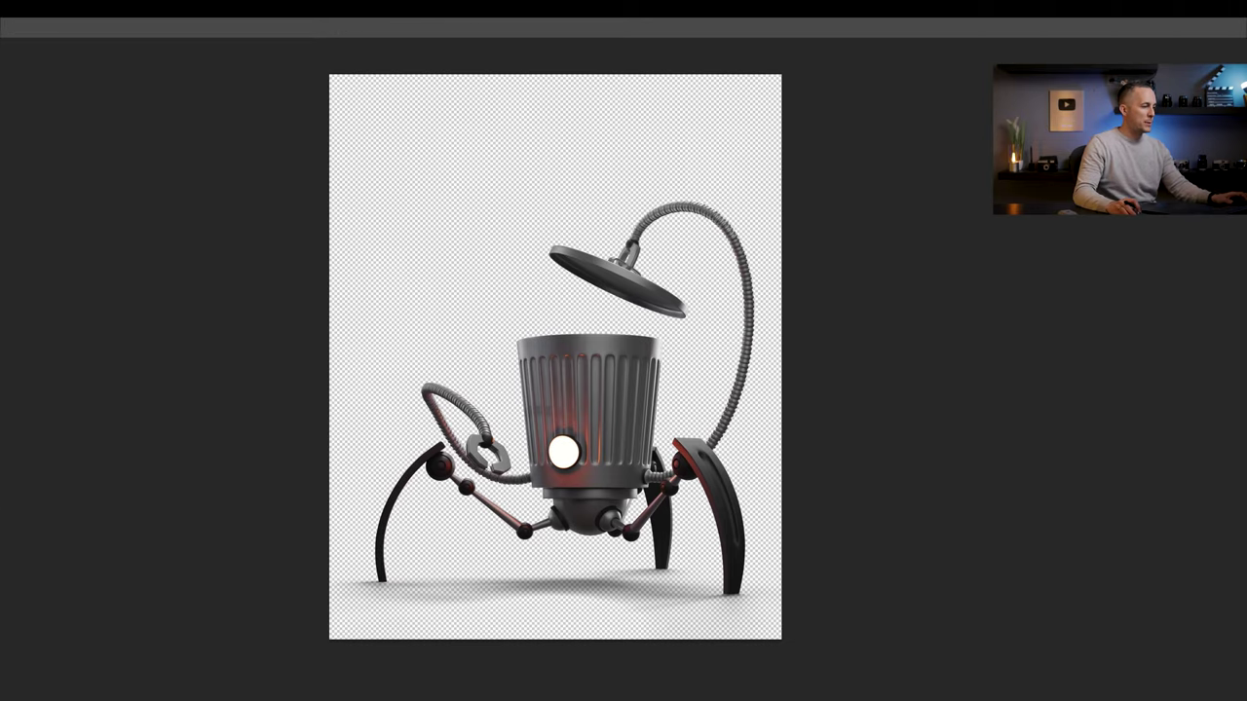
pyautogui.press('Tab')
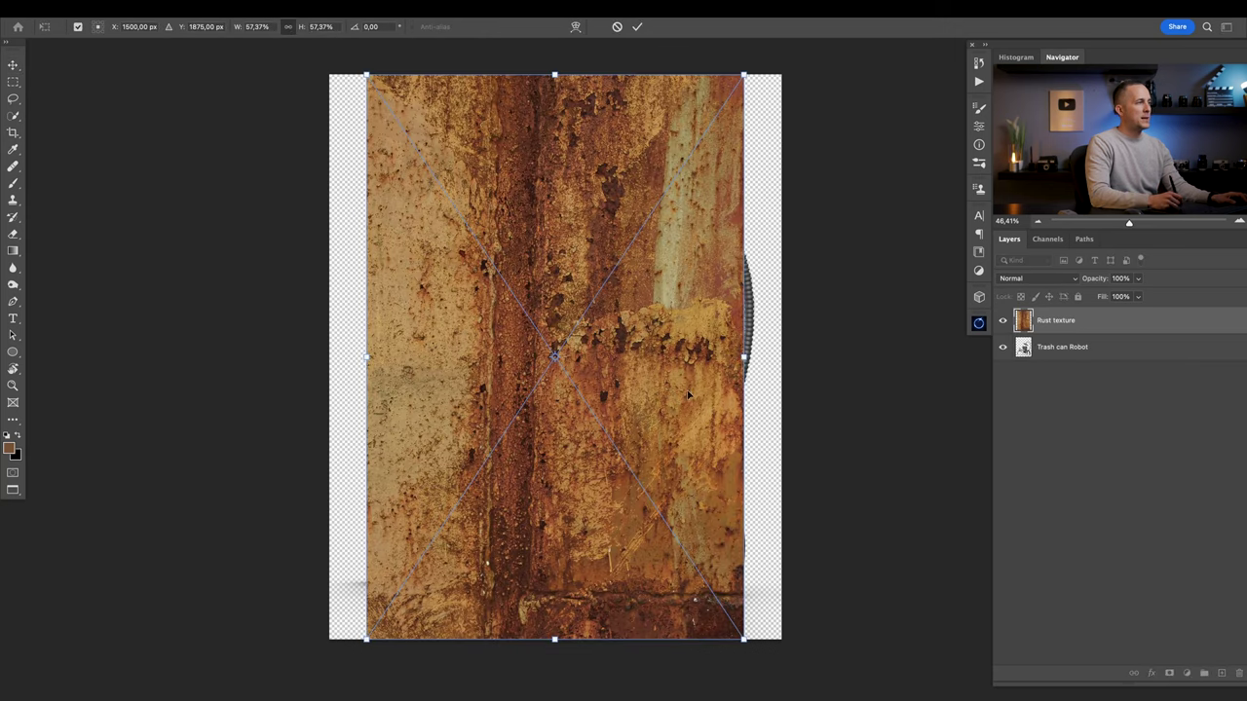
pyautogui.moveTo(742, 358); pyautogui.dragTo(760, 356)
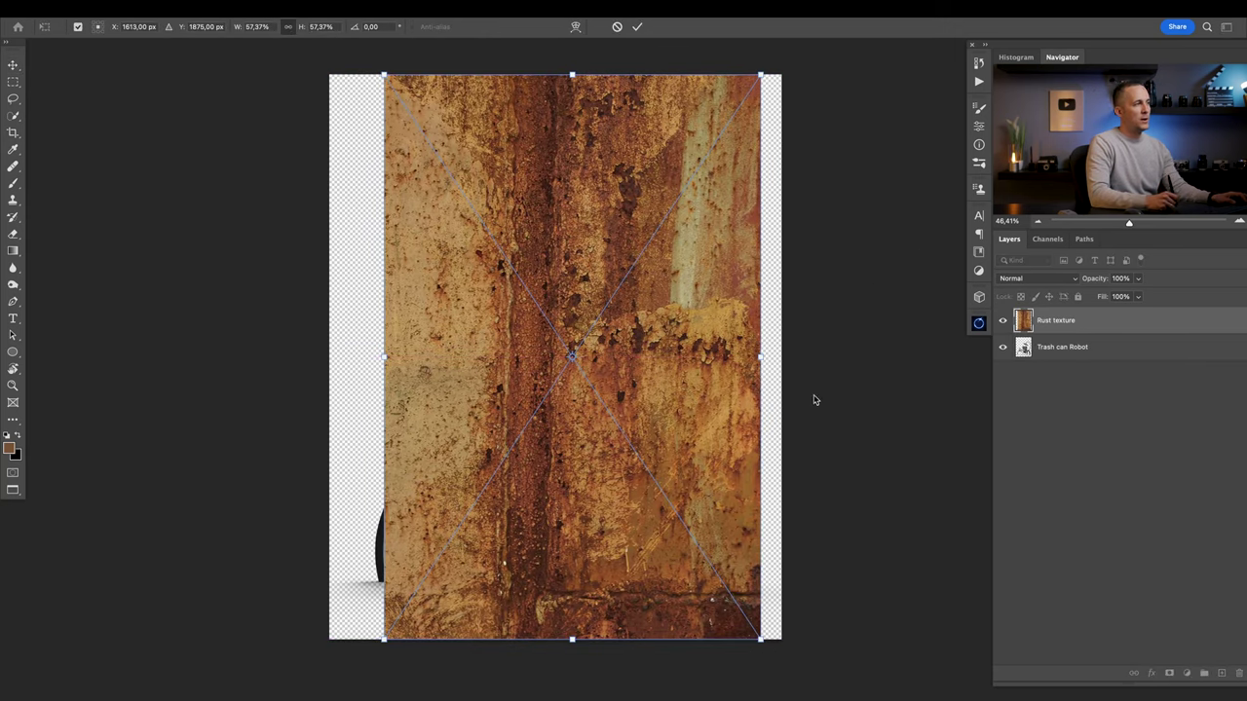
pyautogui.keyDown('alt'); pyautogui.click(1055, 334); pyautogui.keyUp('alt')
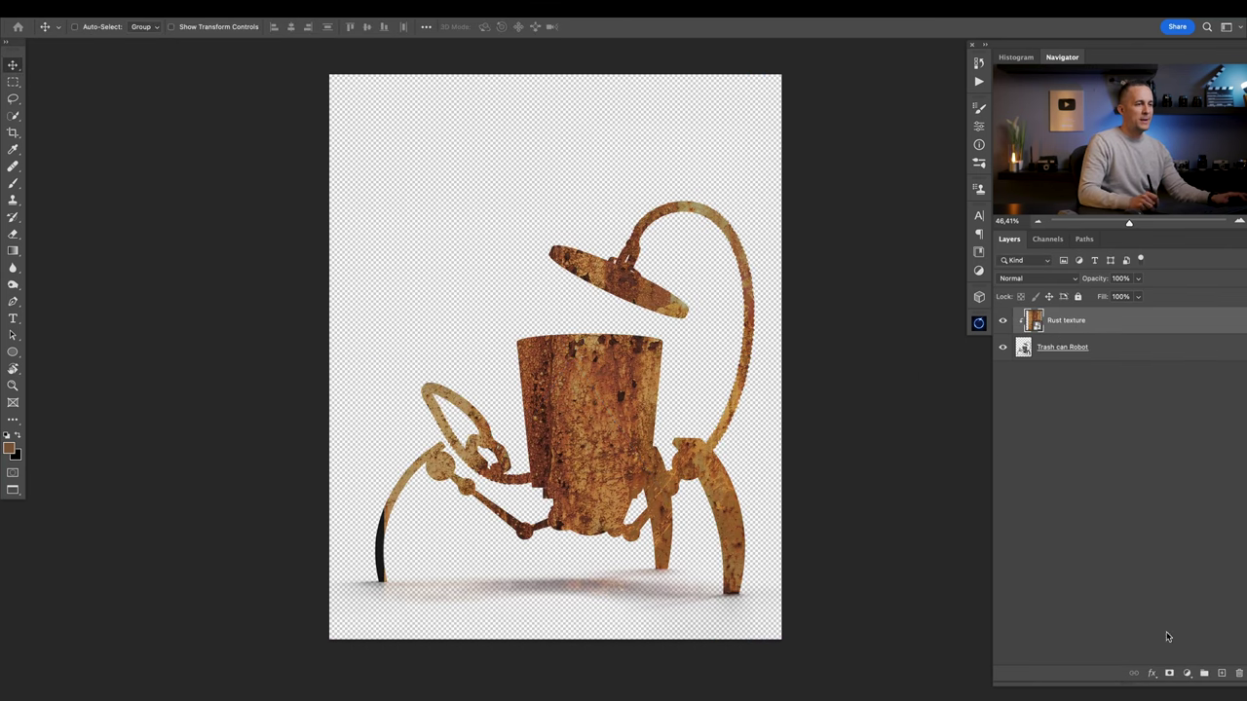
# Add a dark grey #343434 Solid Color fill layer and move it beneath the Trash can Robot layer.
pyautogui.click(1187, 673)
pyautogui.click(1108, 379)
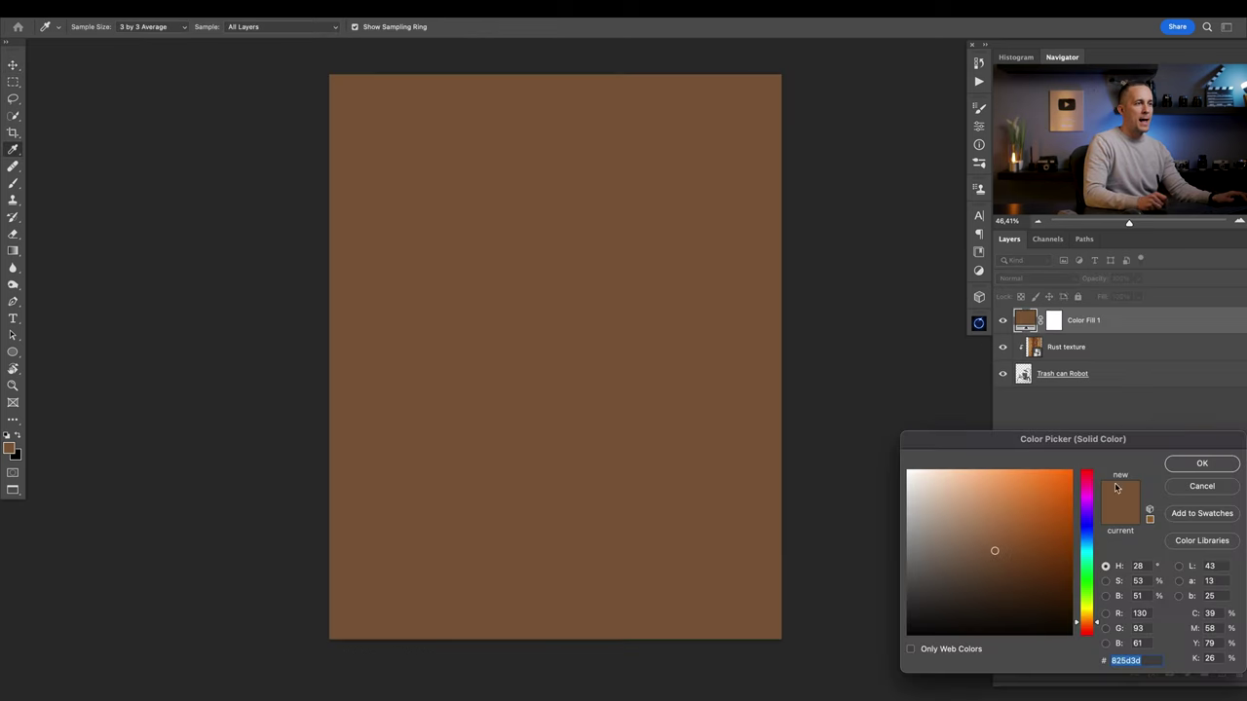
pyautogui.moveTo(970, 563); pyautogui.dragTo(897, 600)
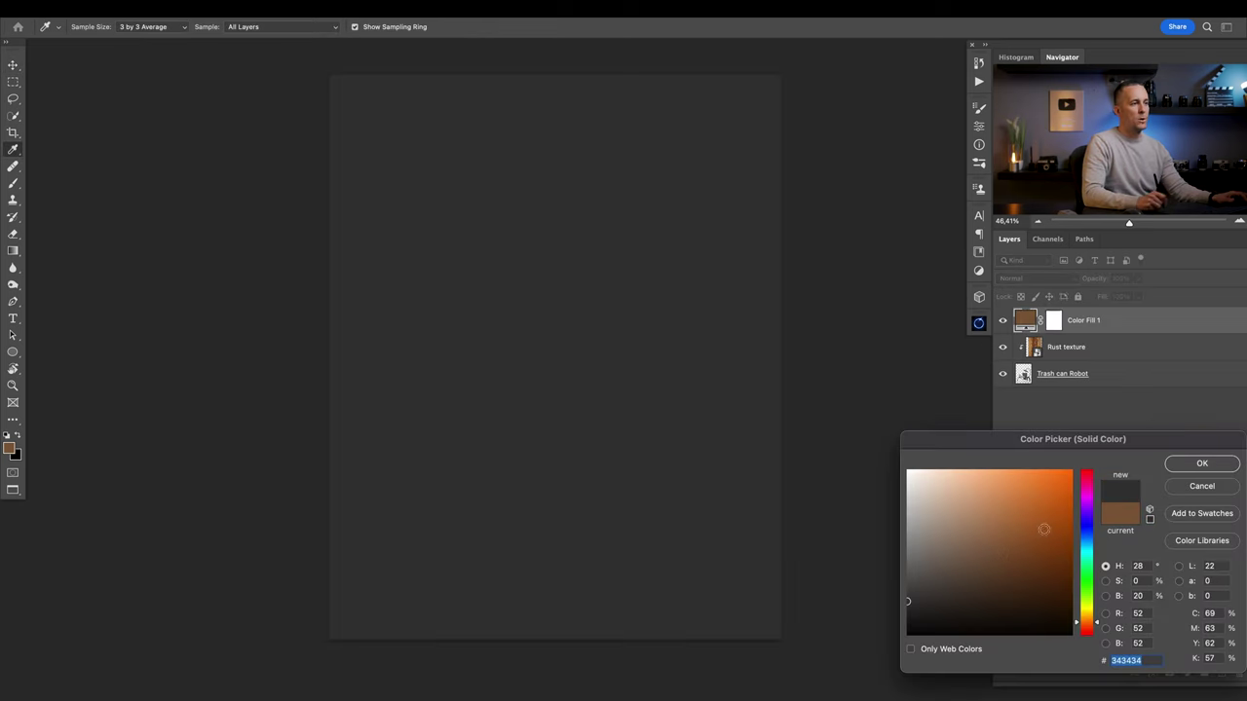
pyautogui.click(1174, 462)
pyautogui.moveTo(1028, 325); pyautogui.dragTo(1024, 390)
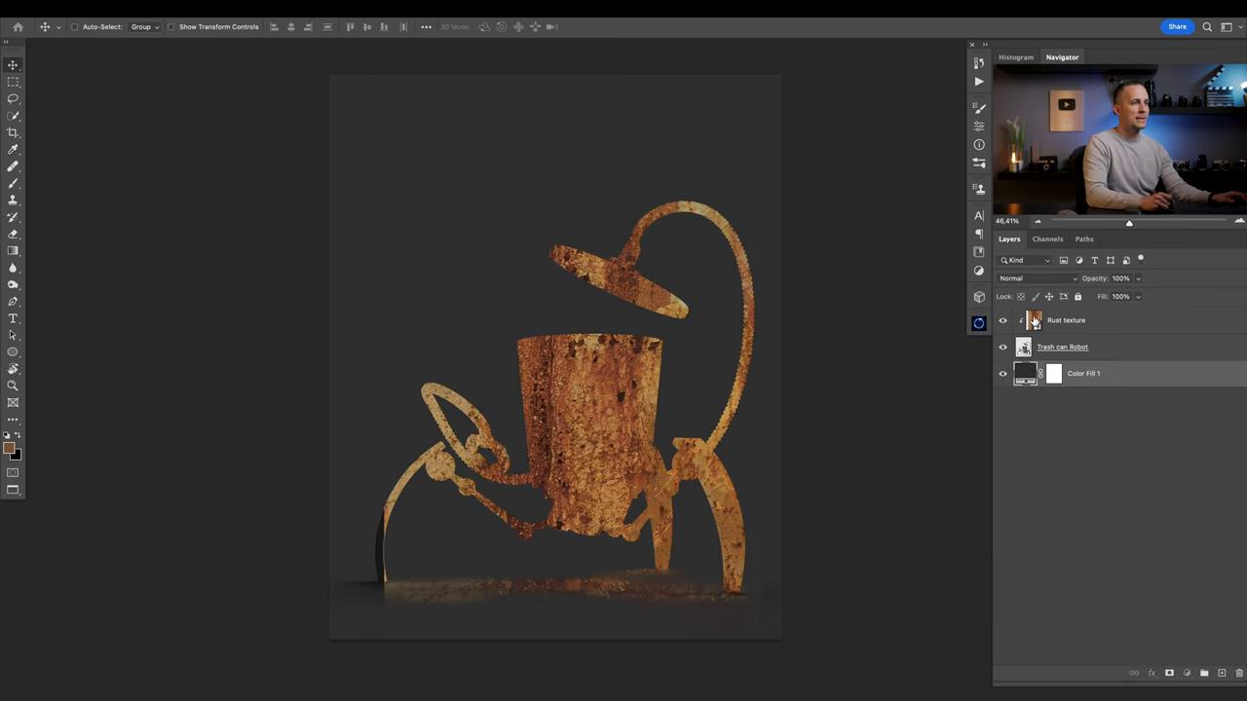
# Desaturate the Rust texture layer with Hue/Saturation at a saturation of -100.
pyautogui.click(1035, 322)
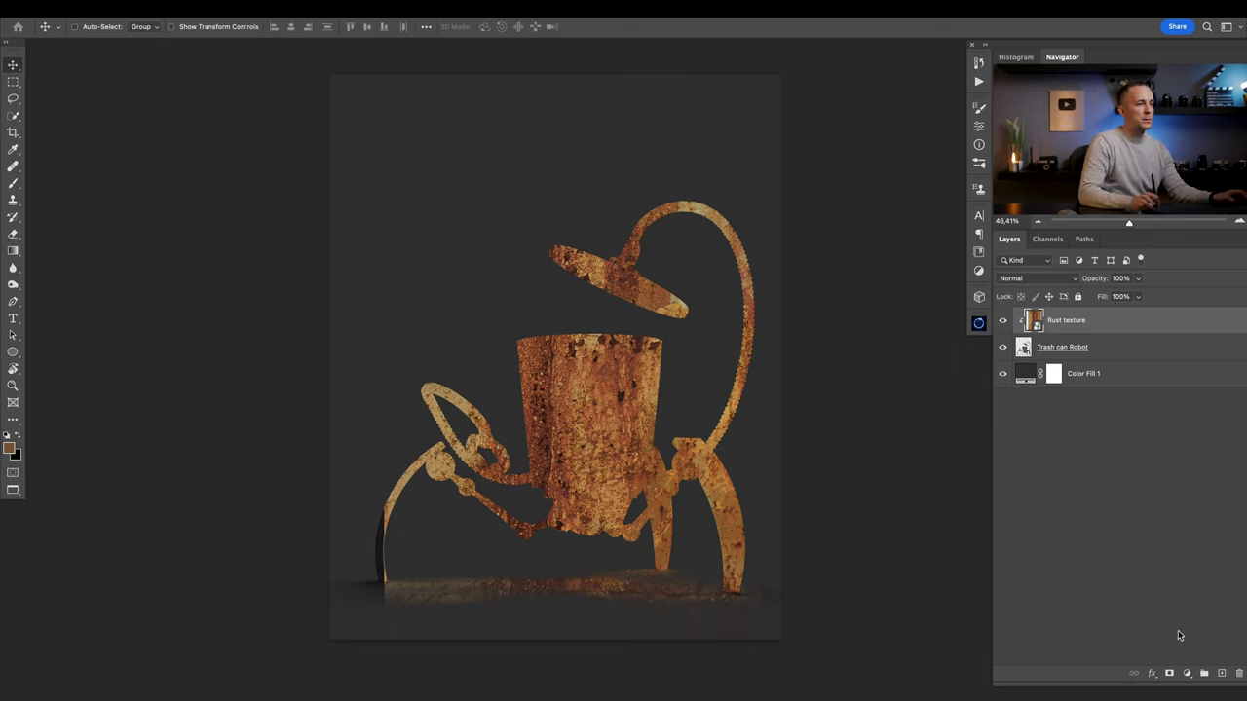
pyautogui.hotkey('ctrl', 'u')
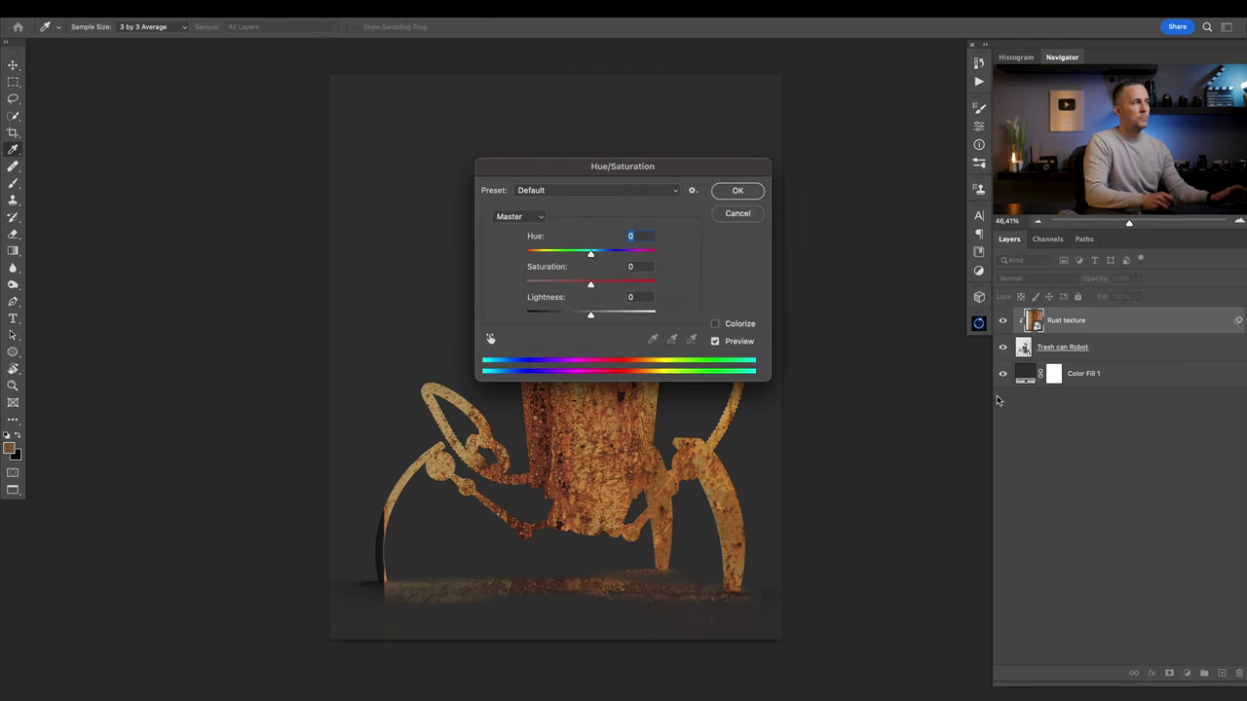
pyautogui.moveTo(588, 282); pyautogui.dragTo(454, 277)
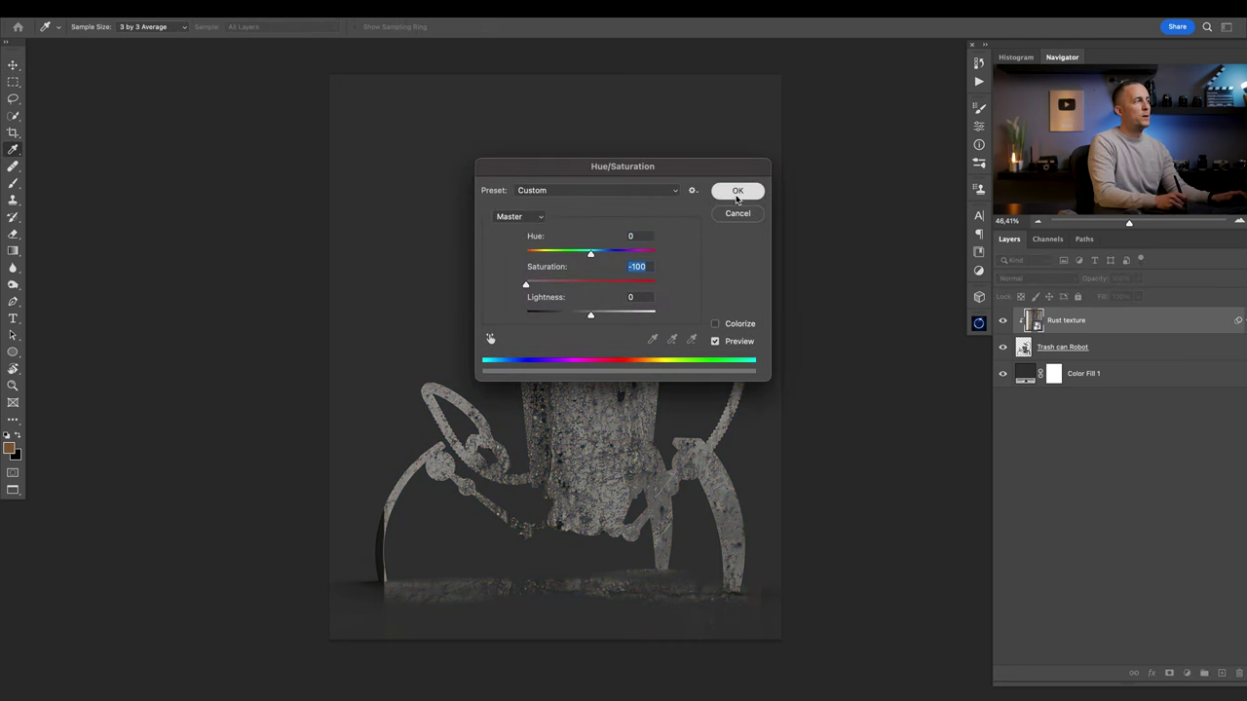
pyautogui.click(736, 191)
# Add a layer mask to the Rust texture layer.
pyautogui.scroll(3, 609, 364)
pyautogui.moveTo(609, 364); pyautogui.dragTo(609, 360)
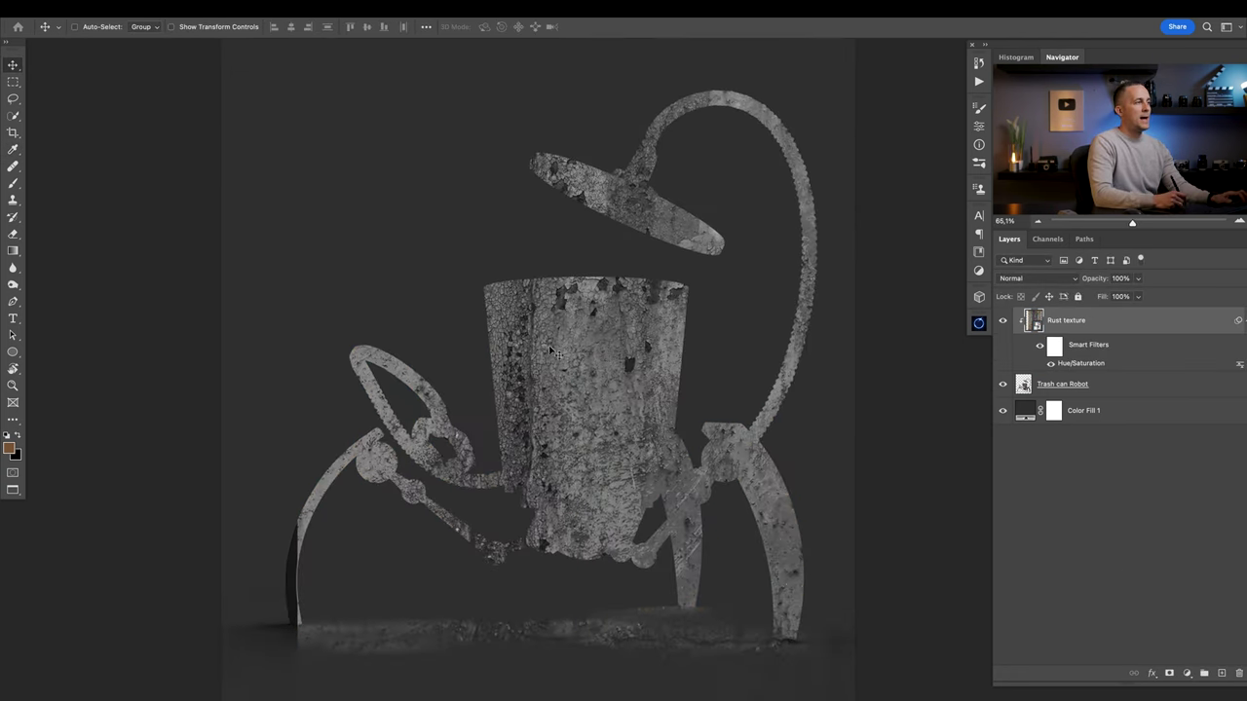
pyautogui.keyDown('super'); pyautogui.click(590, 449); pyautogui.keyUp('super')
pyautogui.moveTo(590, 451); pyautogui.dragTo(595, 414)
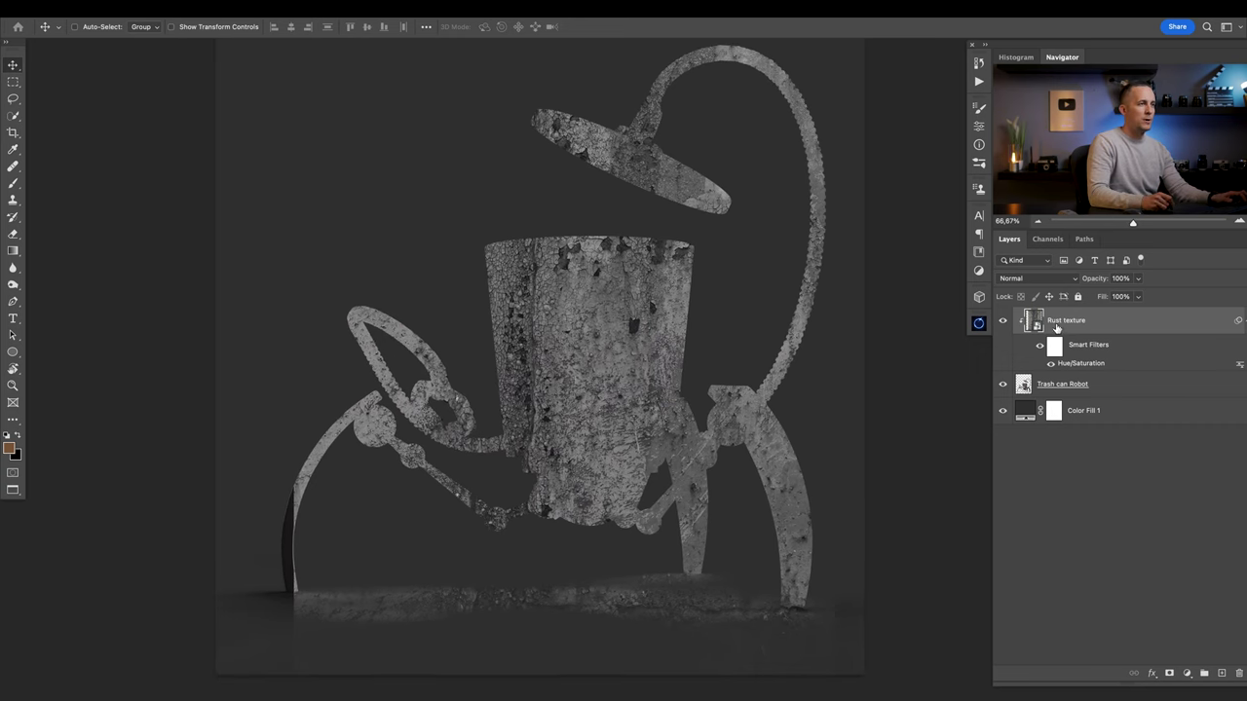
pyautogui.click(1168, 672)
# Mask the rust texture off the floor shadow using a black Soft Round Pressure Opacity brush at 800 px.
pyautogui.press('b')
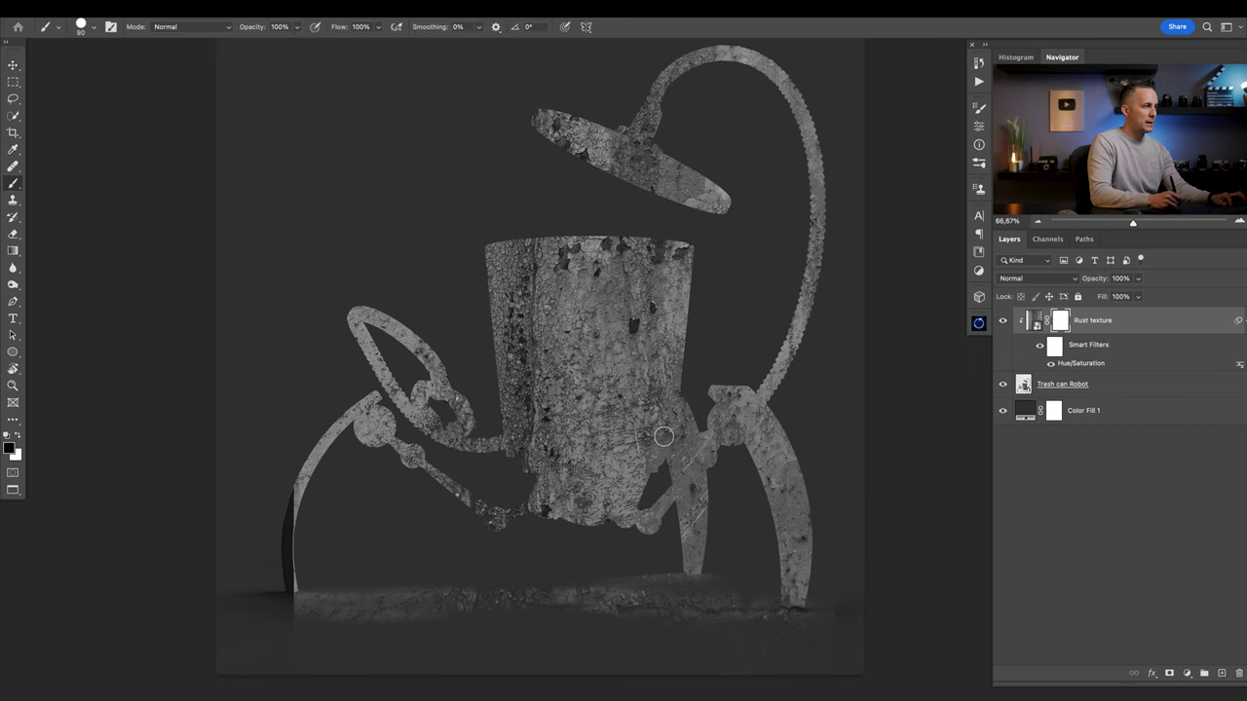
pyautogui.rightClick(839, 457)
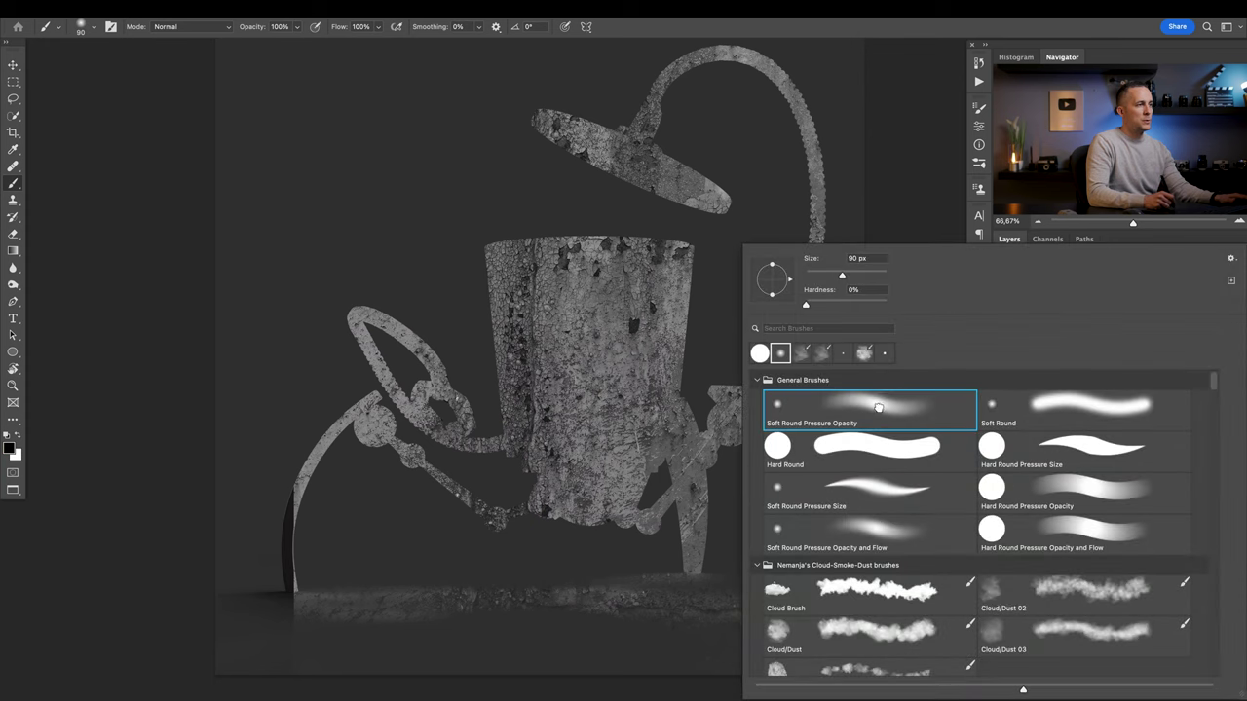
pyautogui.click(907, 230)
pyautogui.press(']')
pyautogui.press(']')
pyautogui.press(']')
pyautogui.press(']')
pyautogui.moveTo(793, 623)
pyautogui.mouseDown()
pyautogui.moveTo(499, 604)
pyautogui.moveTo(639, 592)
pyautogui.moveTo(453, 608)
pyautogui.moveTo(260, 649)
pyautogui.moveTo(311, 618)
pyautogui.moveTo(306, 568)
pyautogui.moveTo(334, 582)
pyautogui.mouseUp()
pyautogui.moveTo(419, 531)
pyautogui.mouseDown()
pyautogui.moveTo(410, 517)
pyautogui.moveTo(434, 498)
pyautogui.moveTo(459, 504)
pyautogui.moveTo(464, 528)
pyautogui.moveTo(519, 511)
pyautogui.mouseUp()
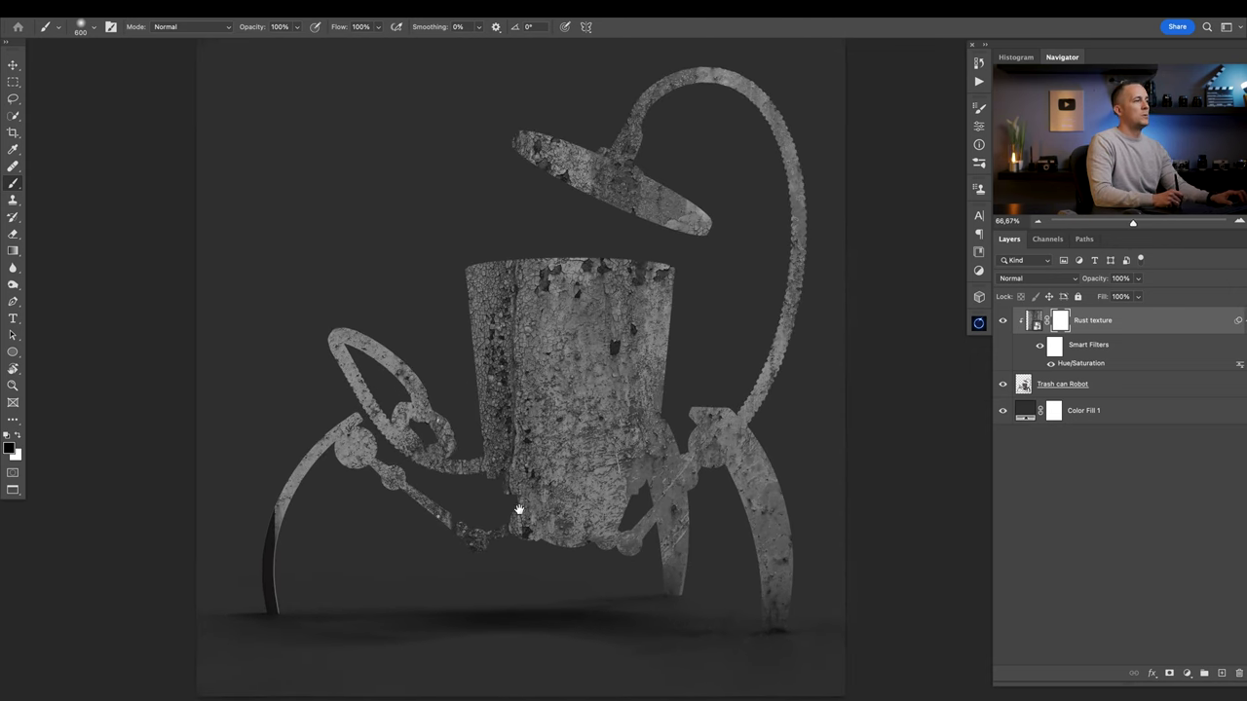
# Set the Rust texture layer's blend mode to Soft Light and compare the robot with the texture hidden and shown.
pyautogui.click(1042, 282)
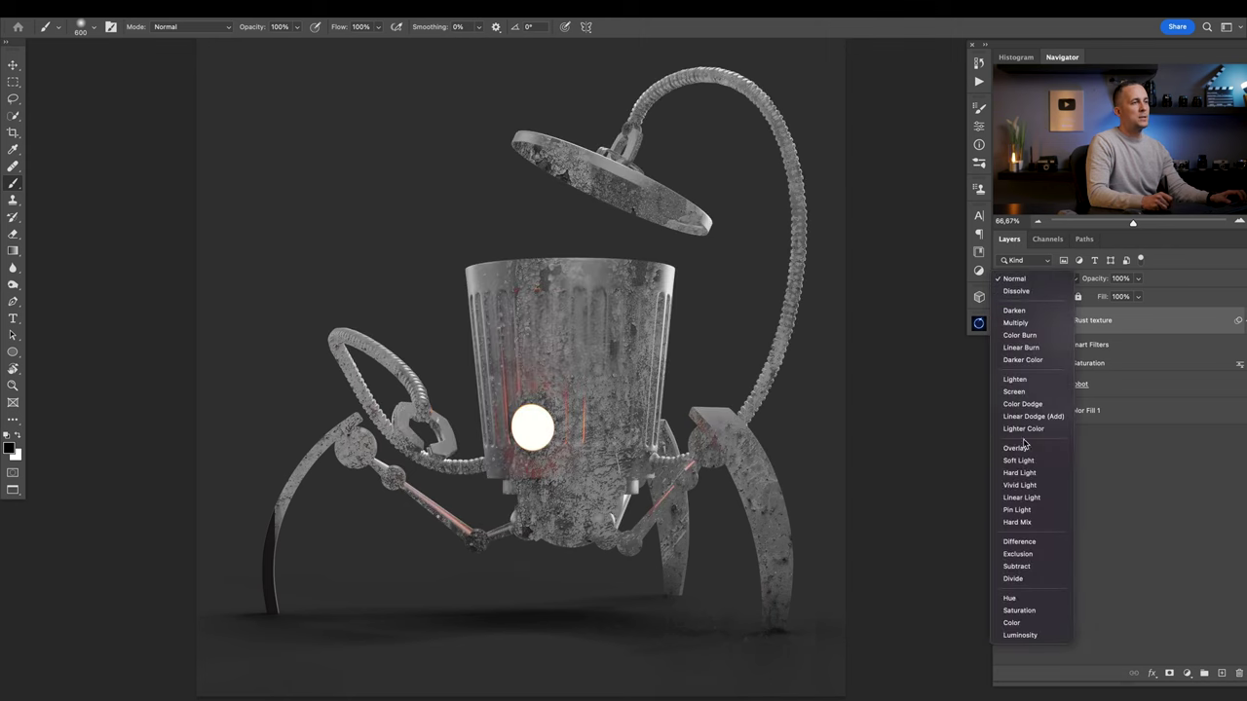
pyautogui.click(1021, 460)
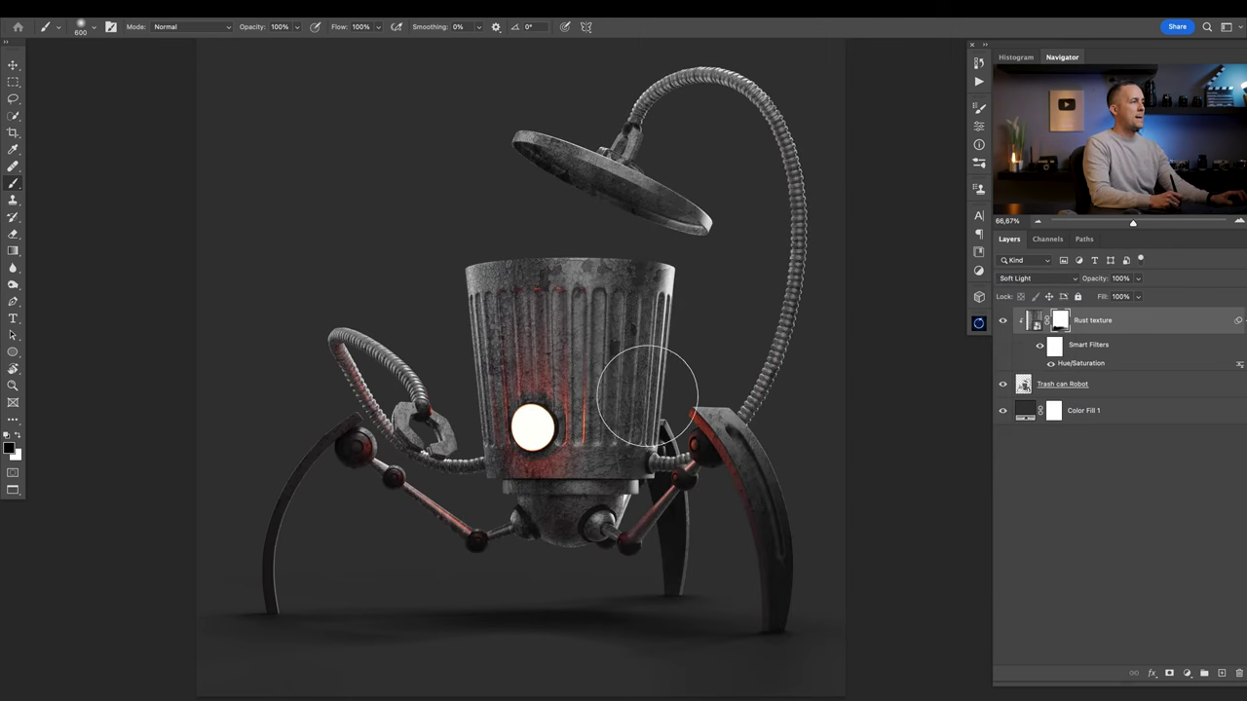
pyautogui.click(1000, 321)
pyautogui.moveTo(611, 354); pyautogui.dragTo(692, 352)
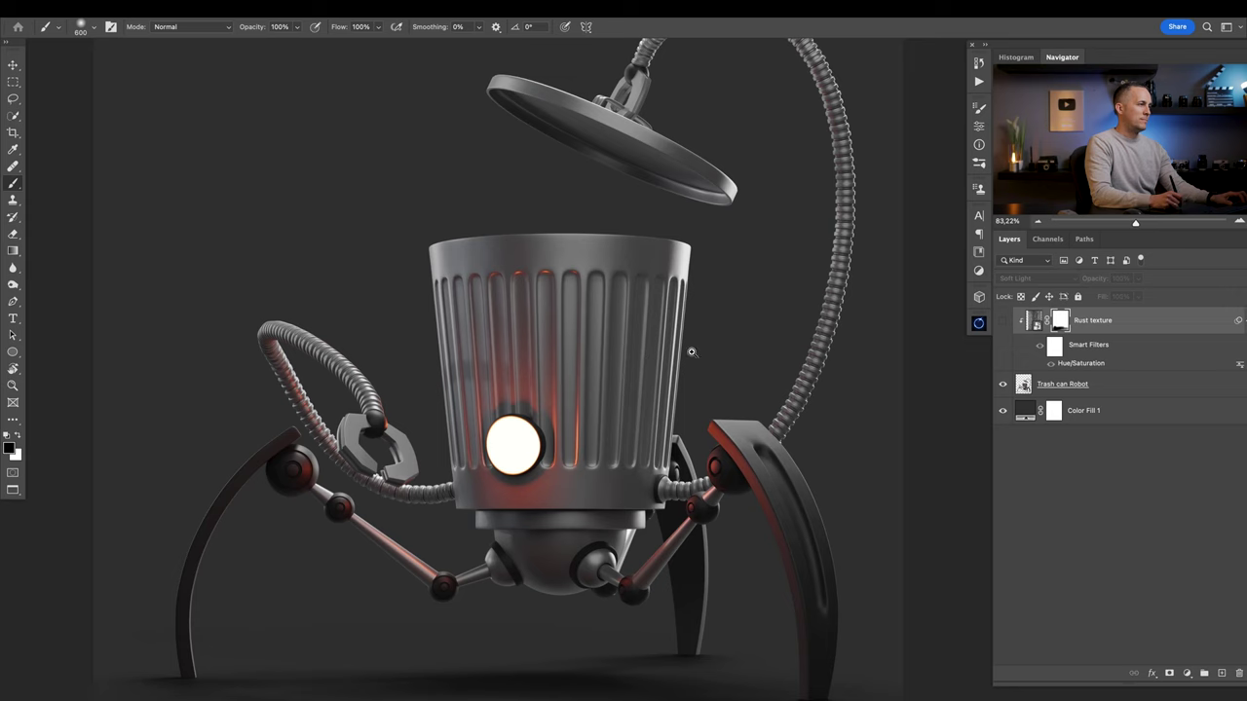
pyautogui.click(1003, 320)
pyautogui.moveTo(624, 321); pyautogui.dragTo(721, 320)
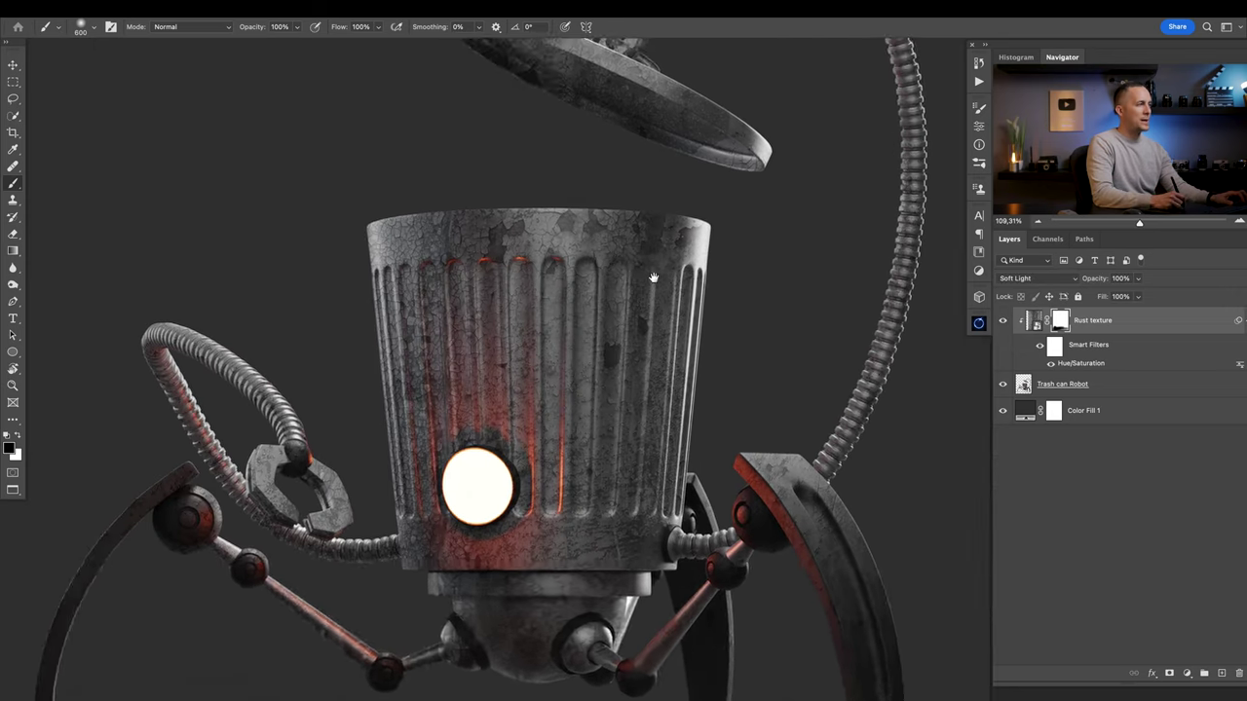
# Fade the rust texture on the can's upper left edge by painting its mask with a soft black brush of 250 px.
pyautogui.moveTo(653, 275); pyautogui.dragTo(681, 417)
pyautogui.press('[')
pyautogui.press('[')
pyautogui.press('[')
pyautogui.press('[')
pyautogui.press('[')
pyautogui.press('[')
pyautogui.press('[')
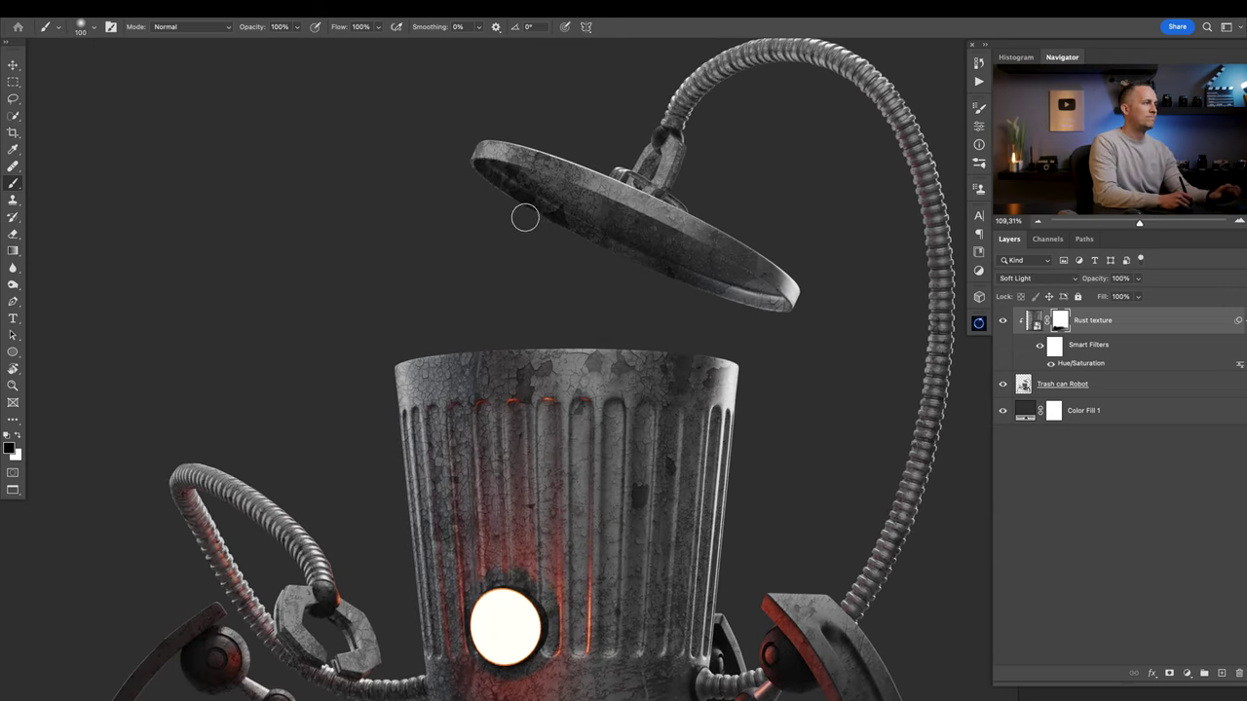
pyautogui.press(']')
pyautogui.press(']')
pyautogui.press(']')
pyautogui.press(']')
pyautogui.moveTo(451, 438); pyautogui.dragTo(512, 348)
pyautogui.moveTo(494, 374)
pyautogui.mouseDown()
pyautogui.moveTo(517, 383)
pyautogui.moveTo(499, 360)
pyautogui.mouseUp()
pyautogui.moveTo(526, 314); pyautogui.dragTo(518, 312)
pyautogui.moveTo(643, 346); pyautogui.dragTo(605, 351)
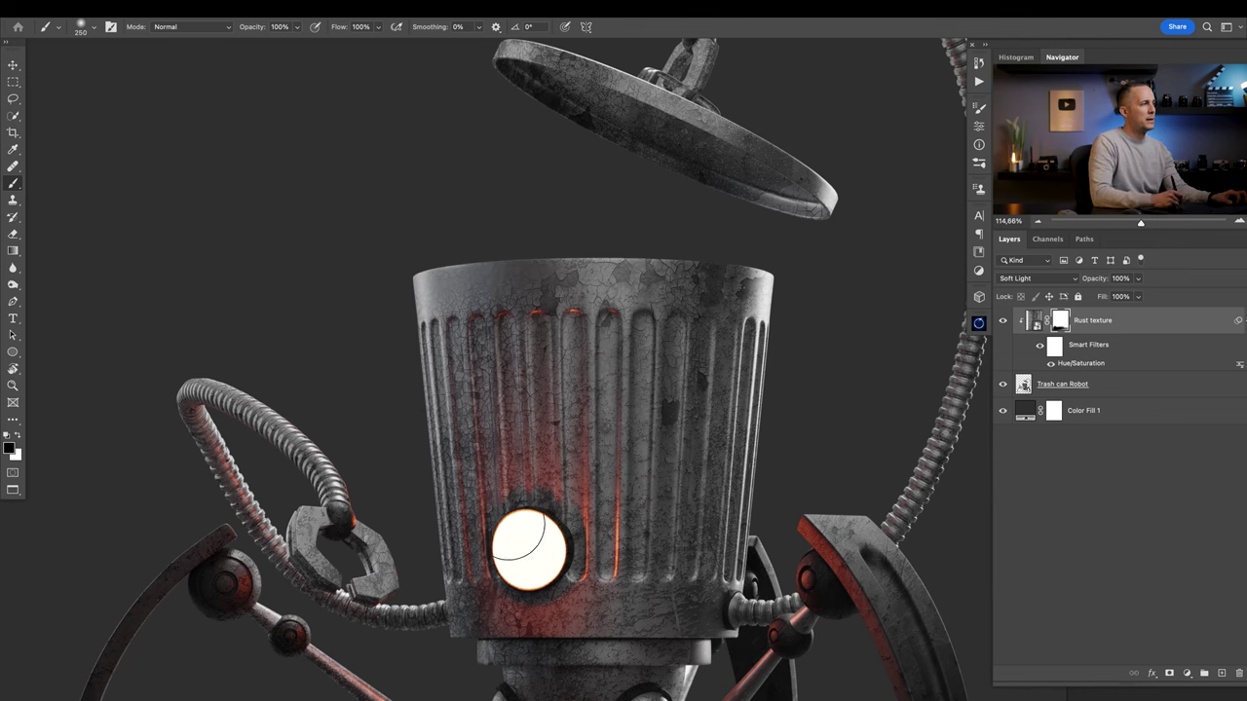
# Mask the rust texture off the claw, its hose and the left leg's joints and rods with a soft brush up to 175 px.
pyautogui.press('[')
pyautogui.press('[')
pyautogui.press('[')
pyautogui.press('[')
pyautogui.press('[')
pyautogui.press('[')
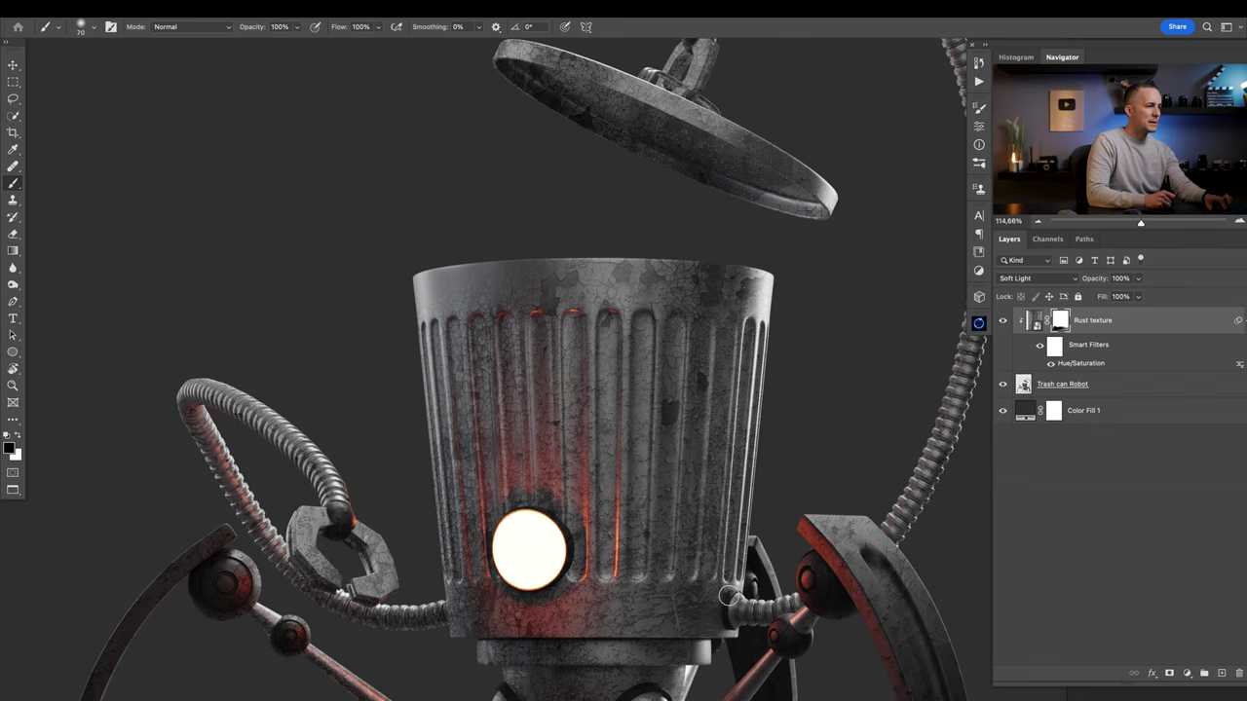
pyautogui.scroll(-3, 671, 613)
pyautogui.press(']')
pyautogui.press(']')
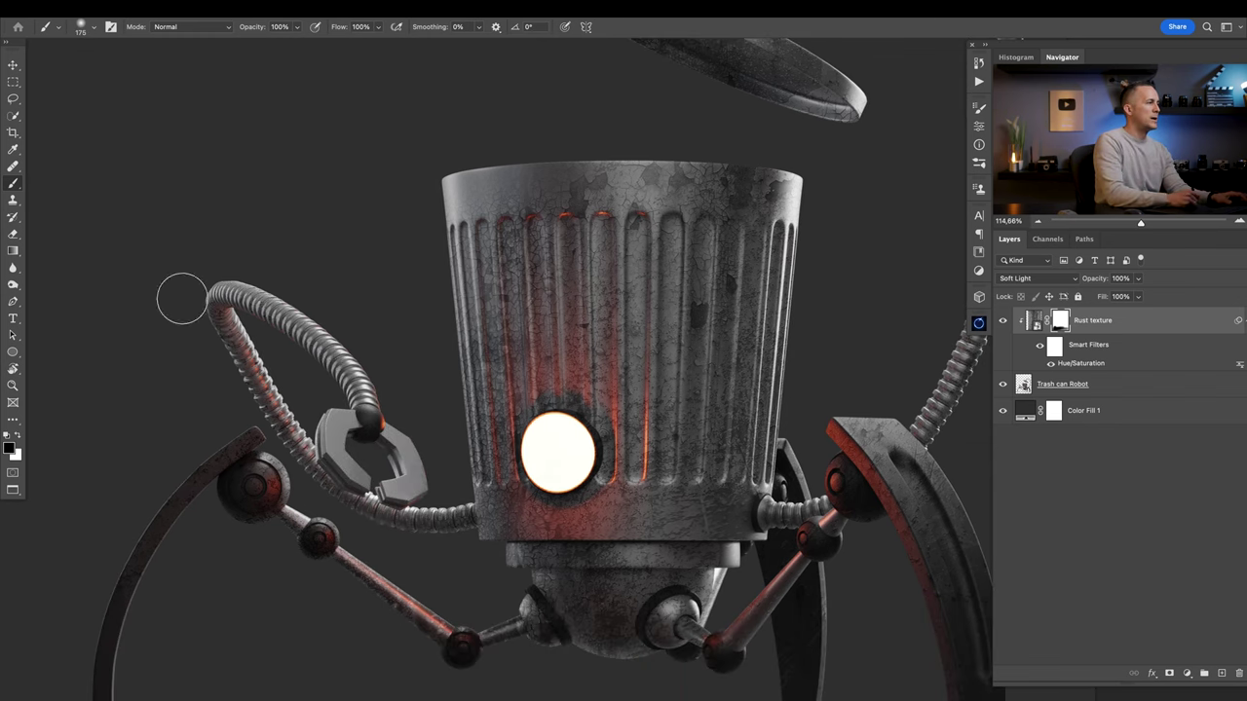
pyautogui.scroll(-5, 348, 468)
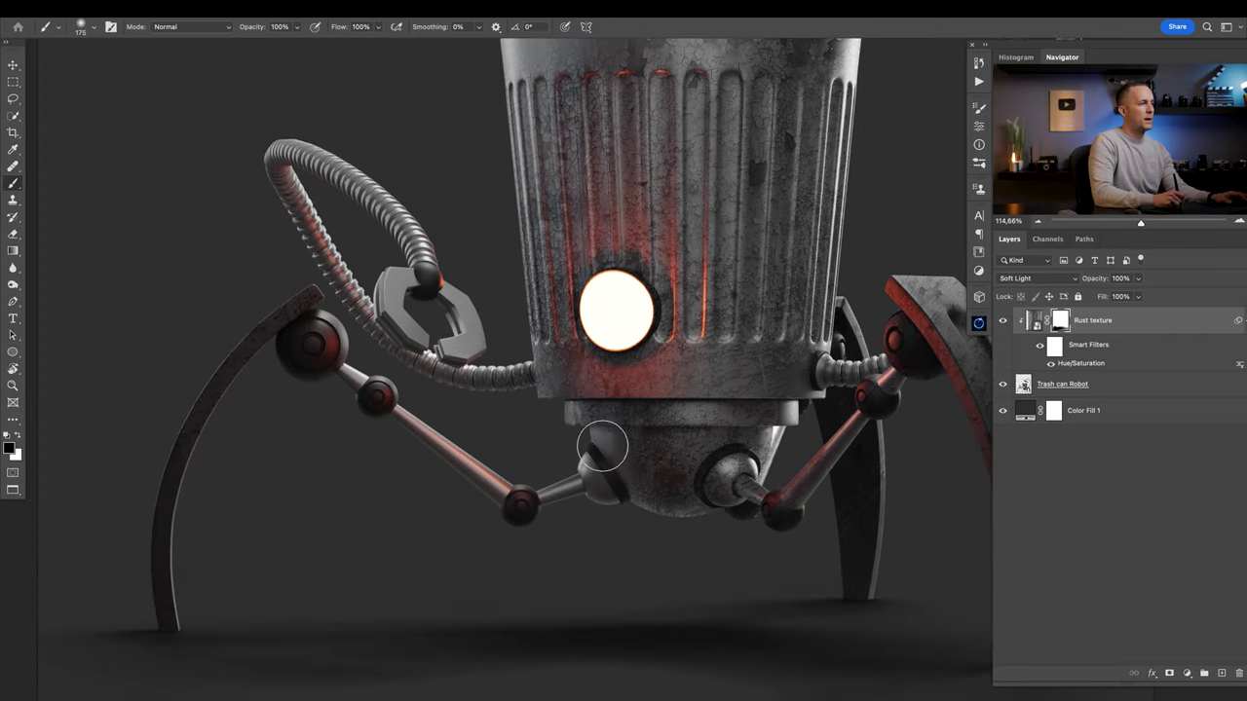
# Mask the rust texture off the robot's lower body and the large front leg with the soft black brush.
pyautogui.scroll(5, 788, 398)
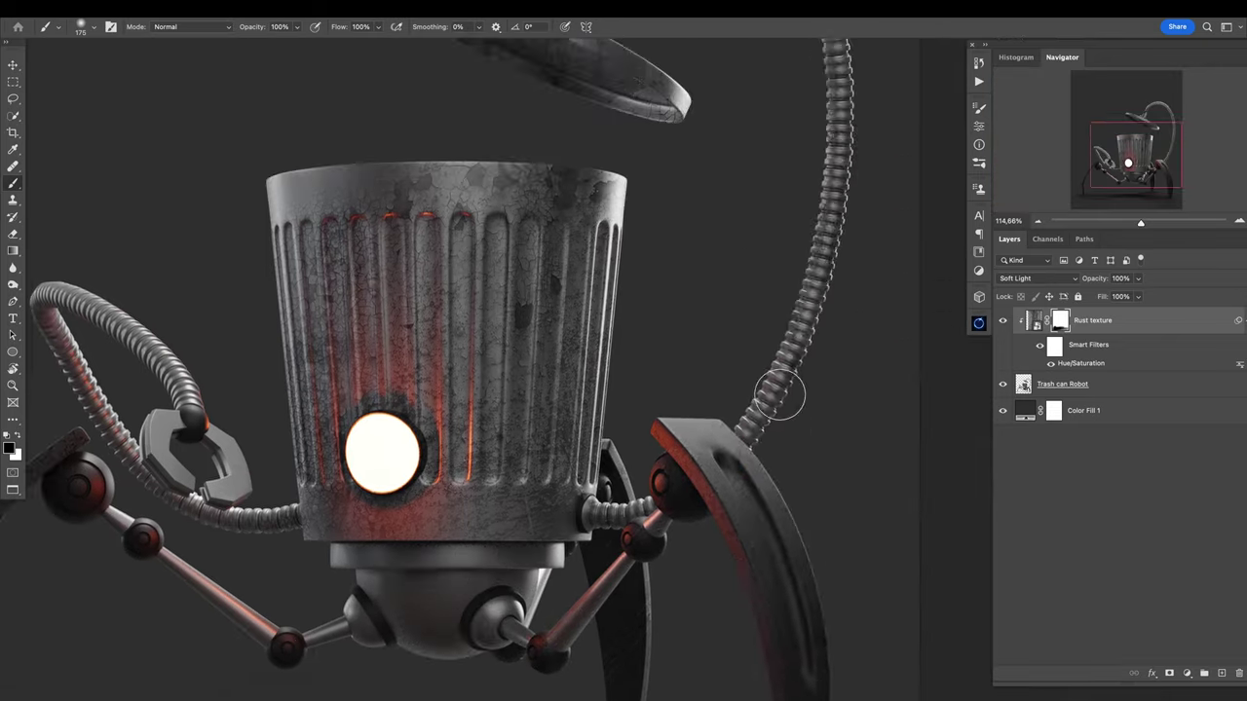
pyautogui.scroll(-5, 345, 439)
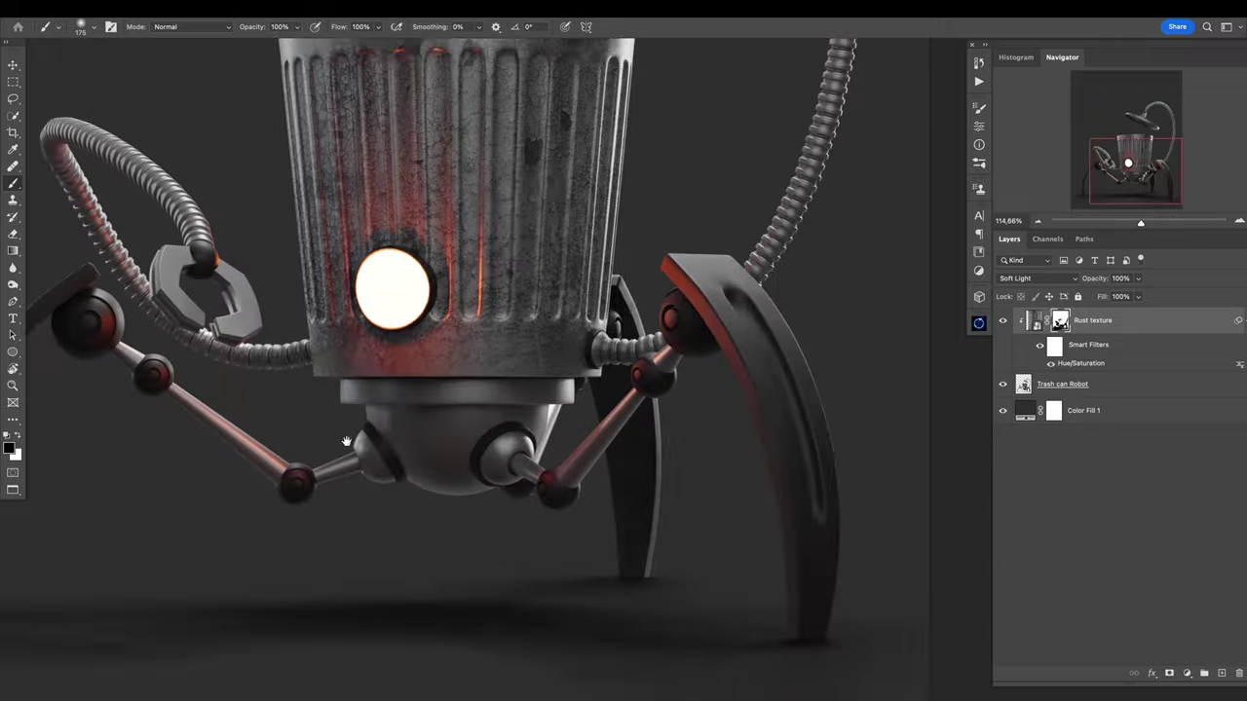
pyautogui.scroll(5, 676, 427)
pyautogui.press(']')
pyautogui.press(']')
pyautogui.press(']')
pyautogui.scroll(-1, 541, 183)
pyautogui.press('x')
# Refine the rust texture's mask along the can's ribbed left side near the glowing light with a smaller brush of about 90 px.
pyautogui.scroll(5, 548, 281)
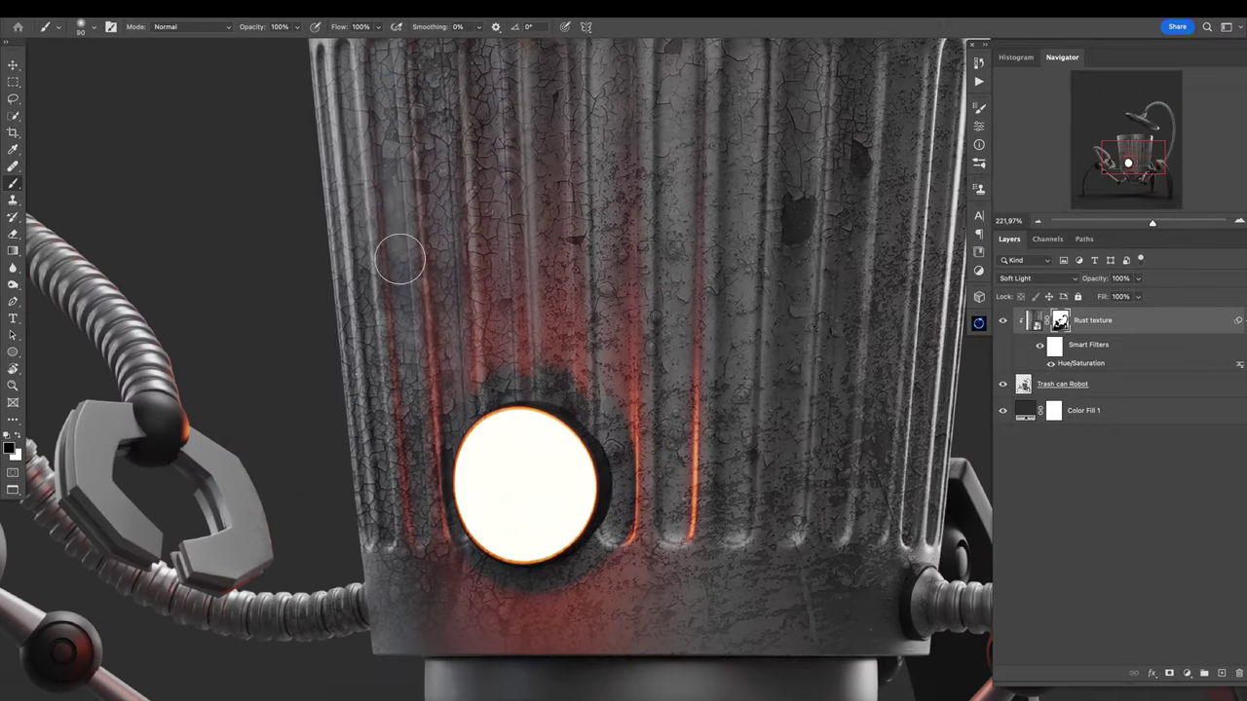
pyautogui.scroll(5, 399, 256)
pyautogui.scroll(-3, 766, 106)
pyautogui.scroll(5, 766, 106)
pyautogui.moveTo(644, 357); pyautogui.dragTo(730, 382)
pyautogui.rightClick(740, 385)
pyautogui.click(899, 620)
pyautogui.press('Return')
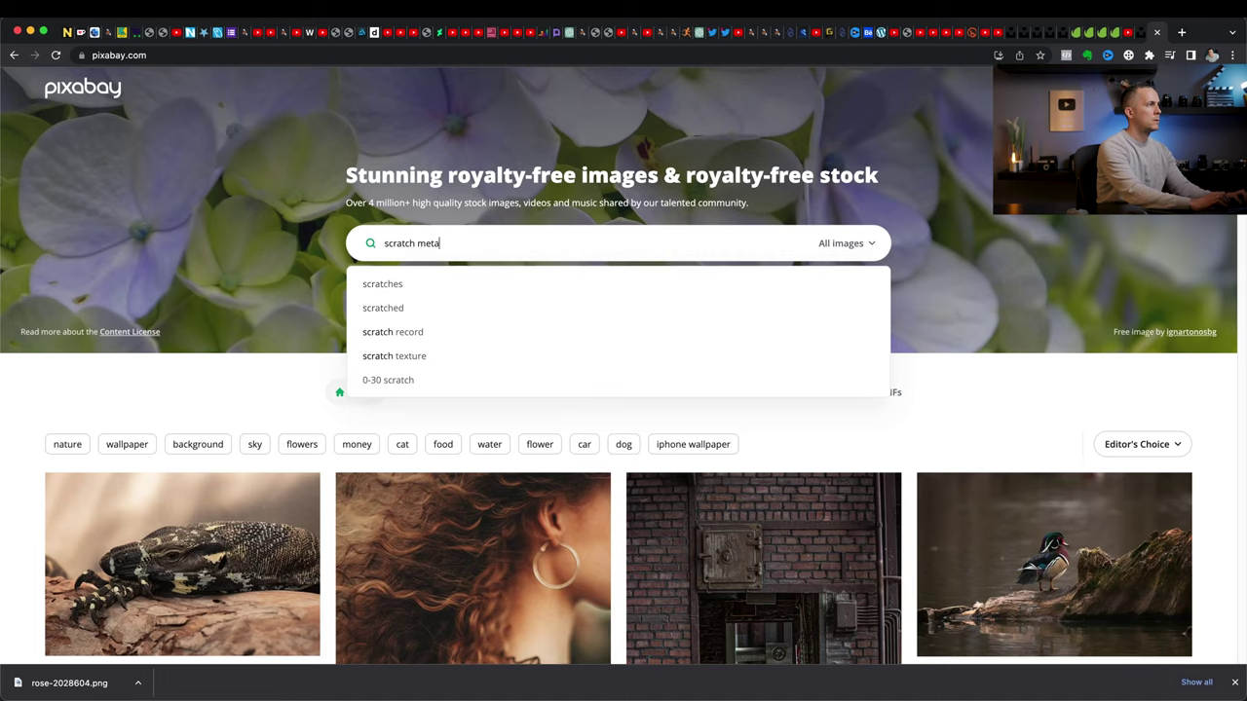
# In the browser, search Pixabay for "scratch metal" and download the grey scratched metal background photo at 1920×1280.
pyautogui.press('Return')
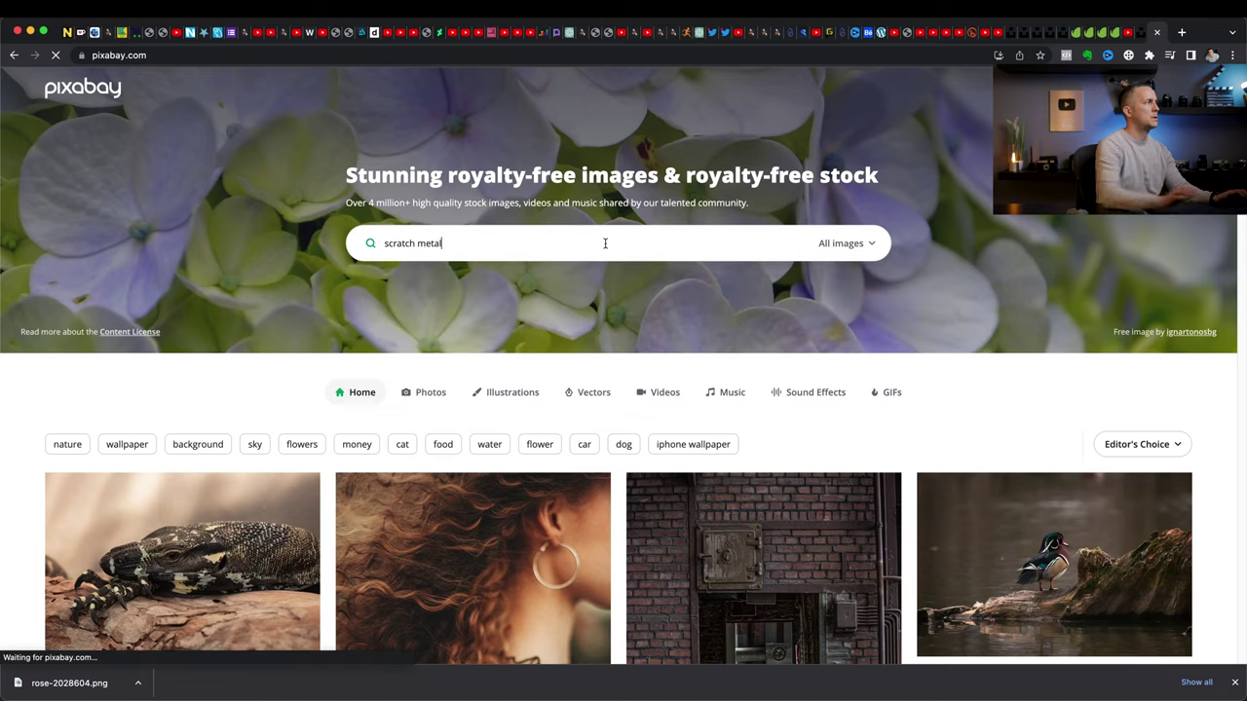
pyautogui.scroll(-5, 604, 253)
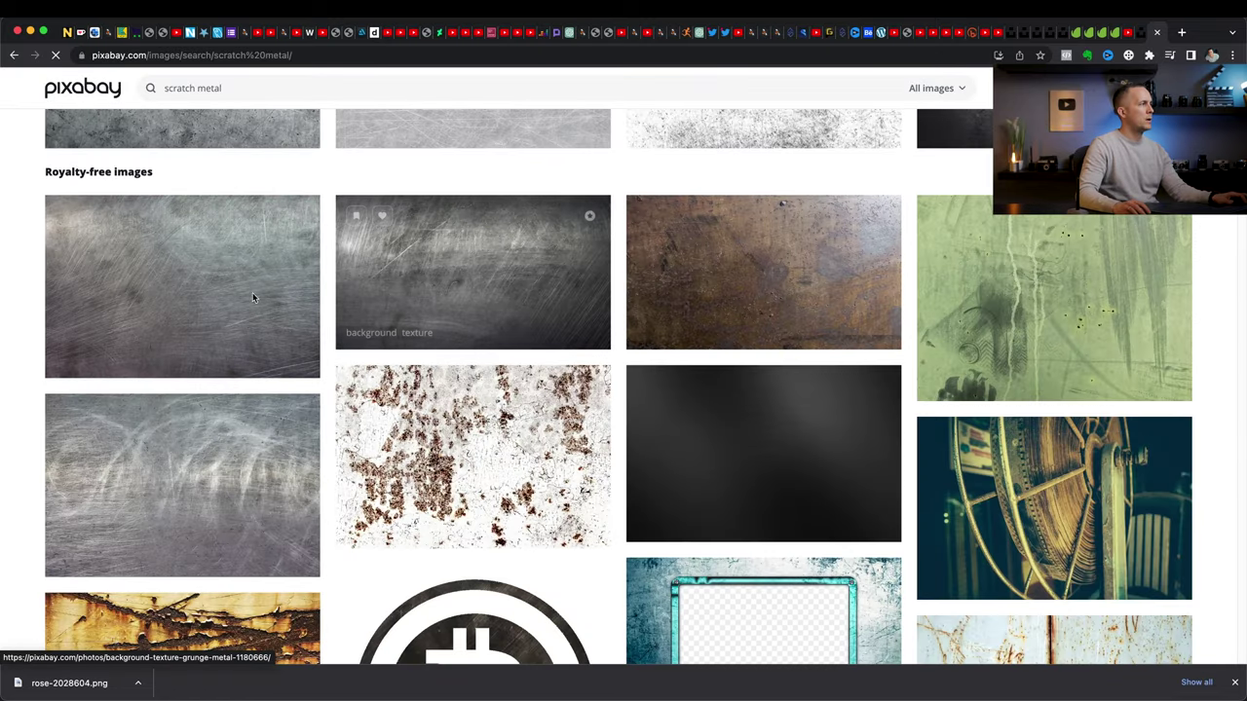
pyautogui.click(204, 282)
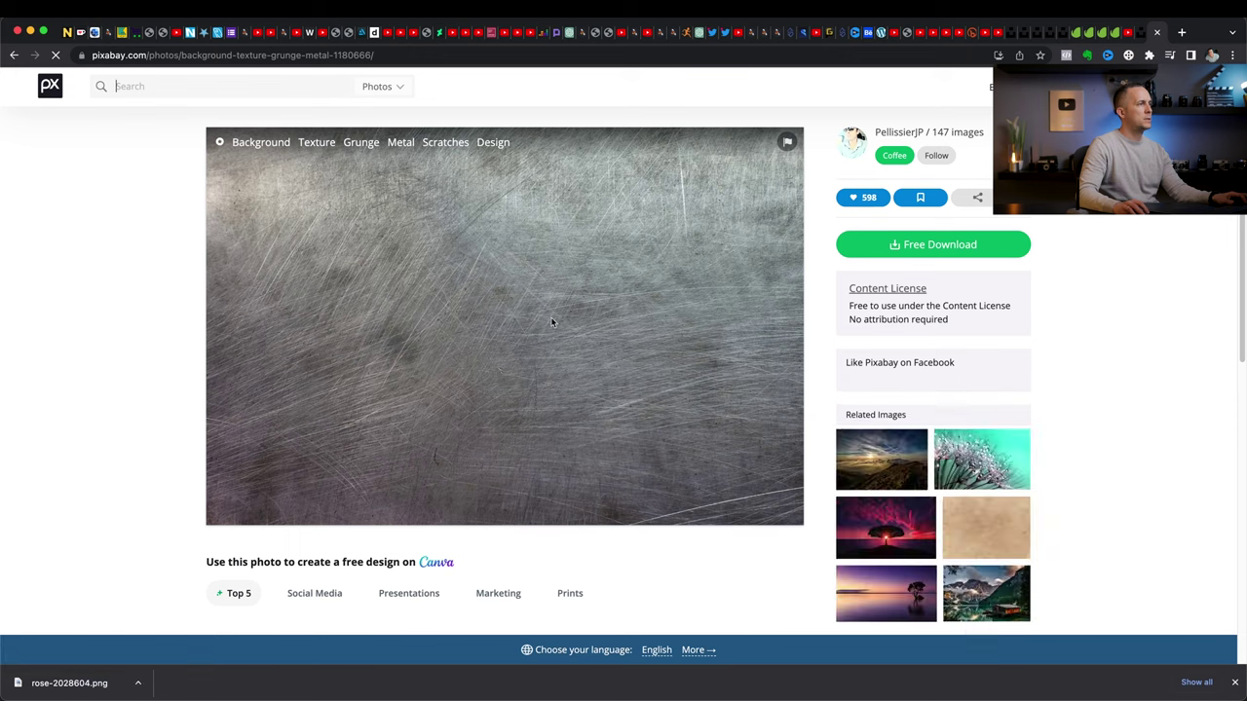
pyautogui.click(960, 245)
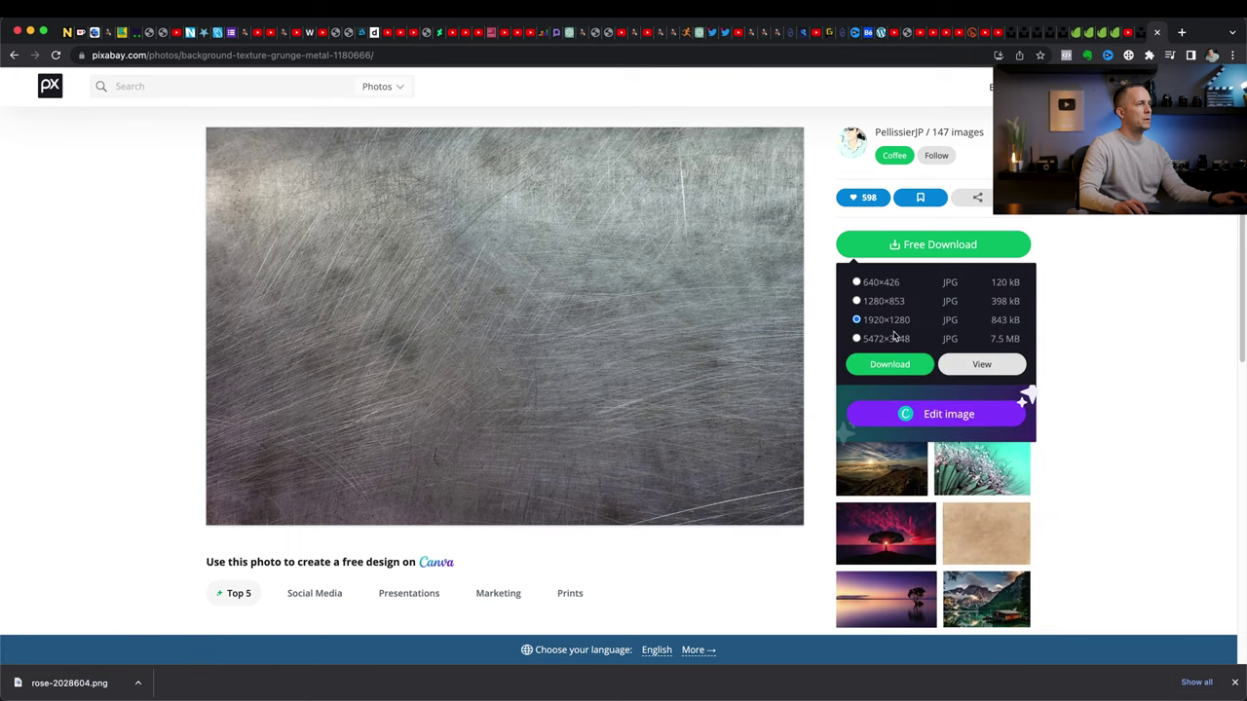
pyautogui.click(897, 363)
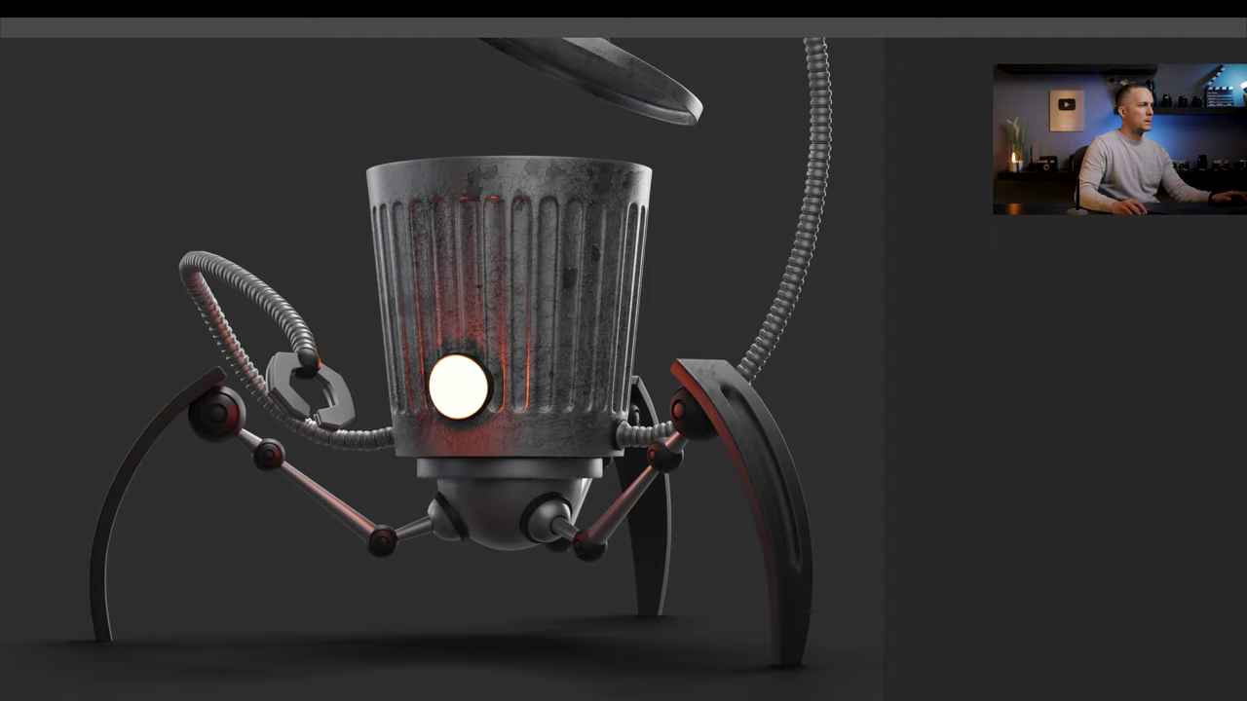
# Place the scratched metal image, clip it to the robot and position it over the lower part of the can and the legs.
pyautogui.moveTo(417, 334); pyautogui.dragTo(416, 324)
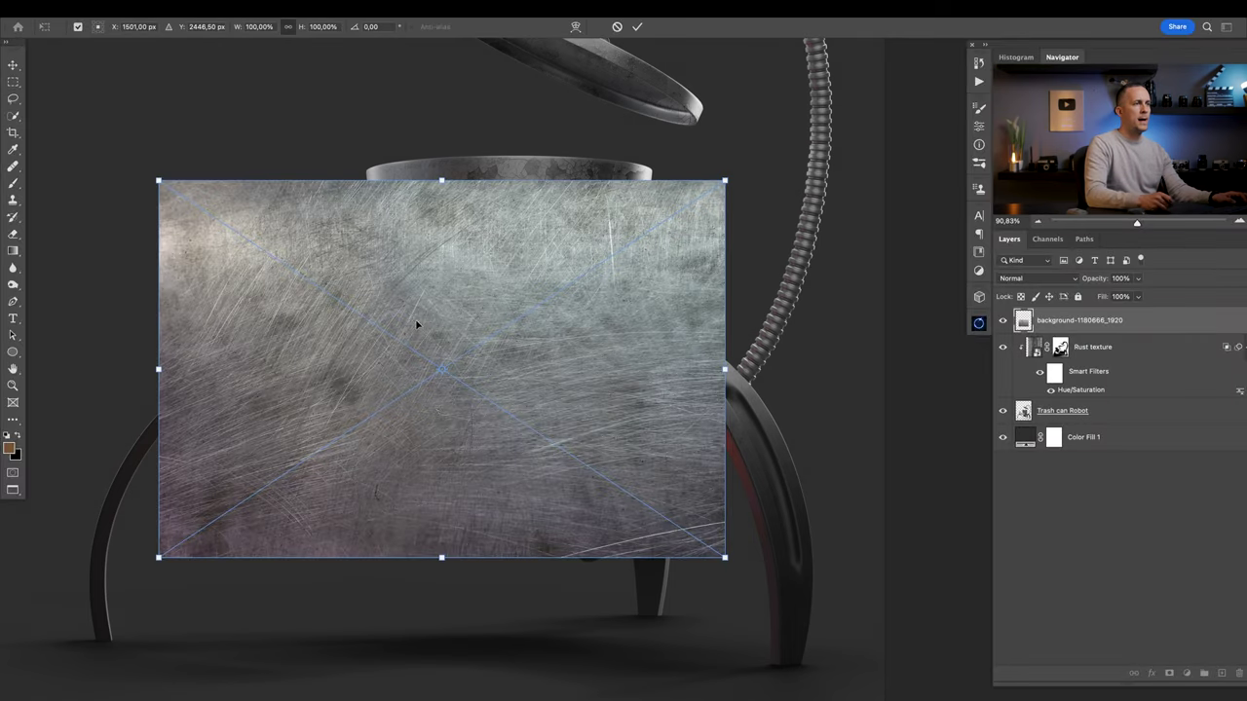
pyautogui.hotkey('ctrl', 'alt', 'g')
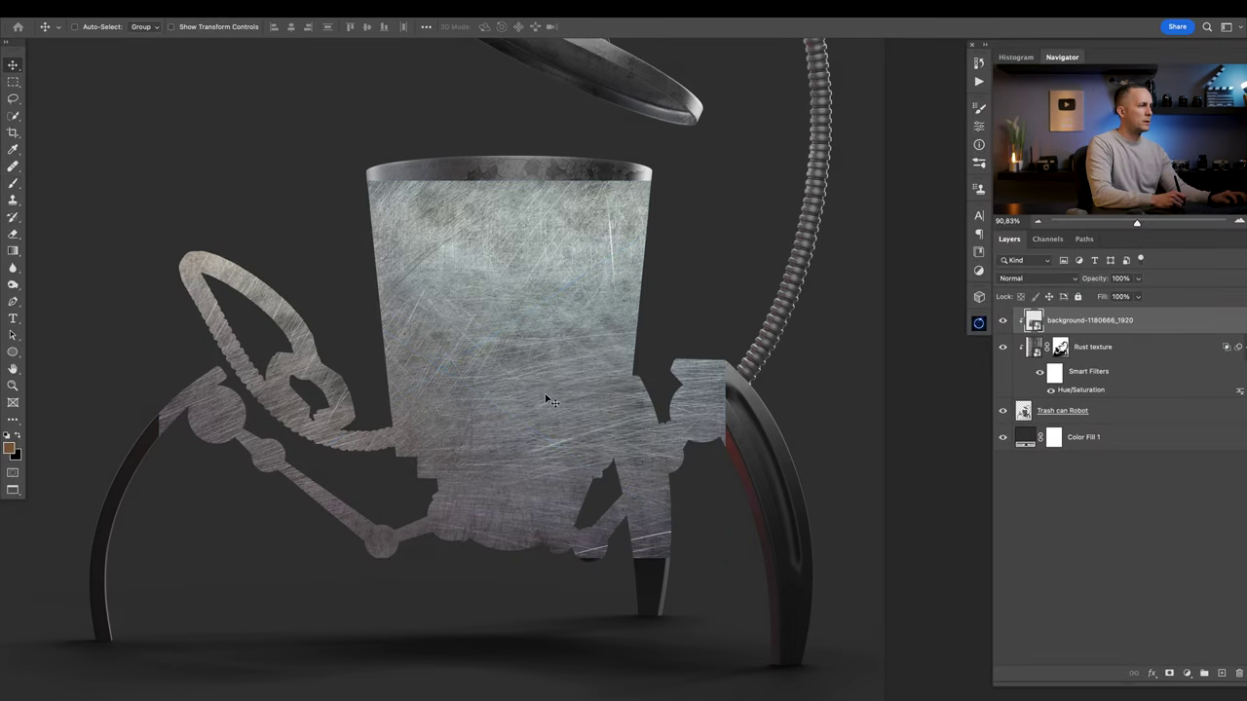
pyautogui.moveTo(542, 396); pyautogui.dragTo(552, 432)
pyautogui.moveTo(731, 403); pyautogui.dragTo(695, 453)
pyautogui.press('Return')
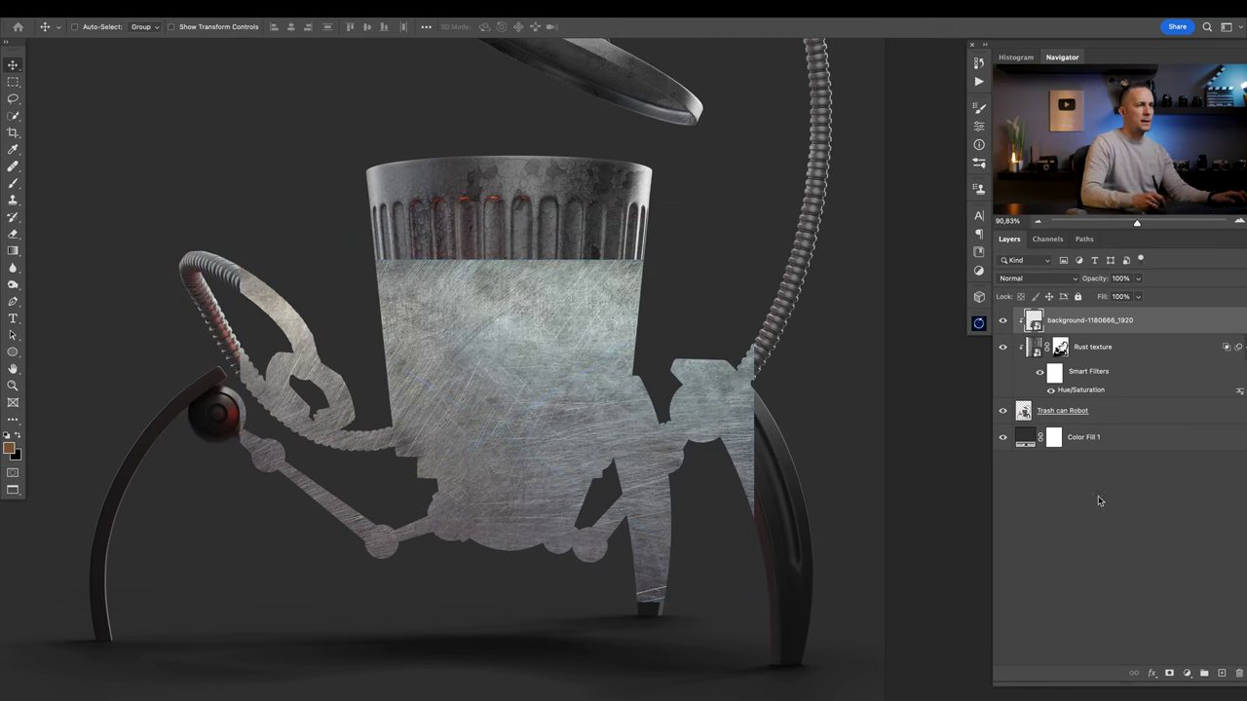
# Hide the scratched metal texture behind a black layer mask.
pyautogui.keyDown('alt'); pyautogui.click(1171, 673); pyautogui.keyUp('alt')
pyautogui.scroll(5, 565, 487)
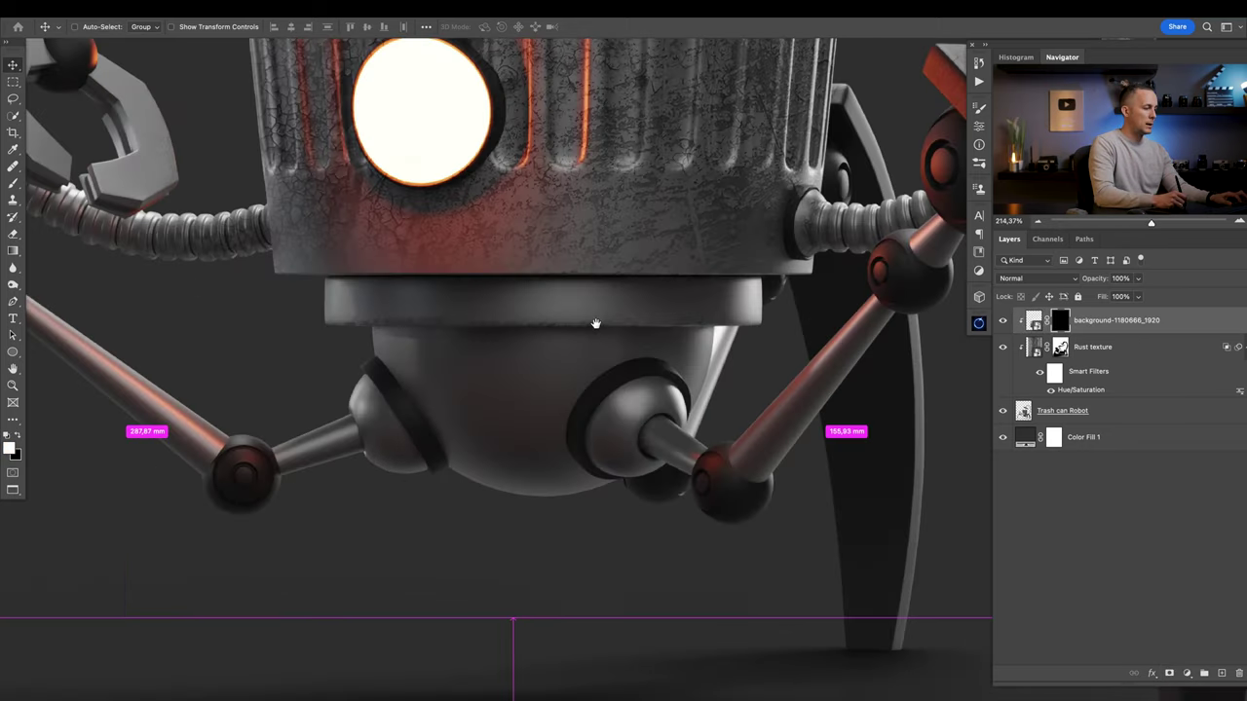
pyautogui.press('b')
pyautogui.moveTo(484, 373); pyautogui.dragTo(410, 371)
pyautogui.press('super+z')
pyautogui.rightClick(569, 368)
pyautogui.press('Escape')
# Set the scratched metal layer's blend mode to Soft Light, disabling its mask for the preview and re-enabling it.
pyautogui.keyDown('shift'); pyautogui.click(1063, 325); pyautogui.keyUp('shift')
pyautogui.click(1045, 279)
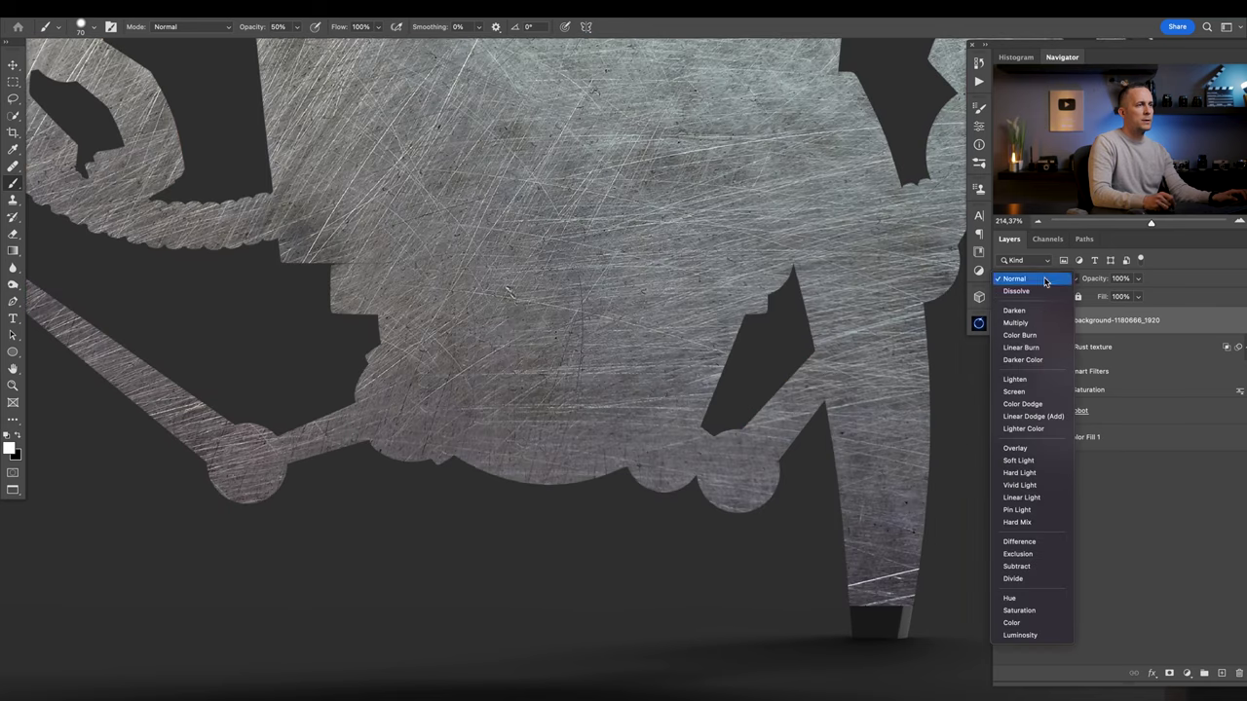
pyautogui.click(1025, 460)
pyautogui.keyDown('shift'); pyautogui.click(1060, 321); pyautogui.keyUp('shift')
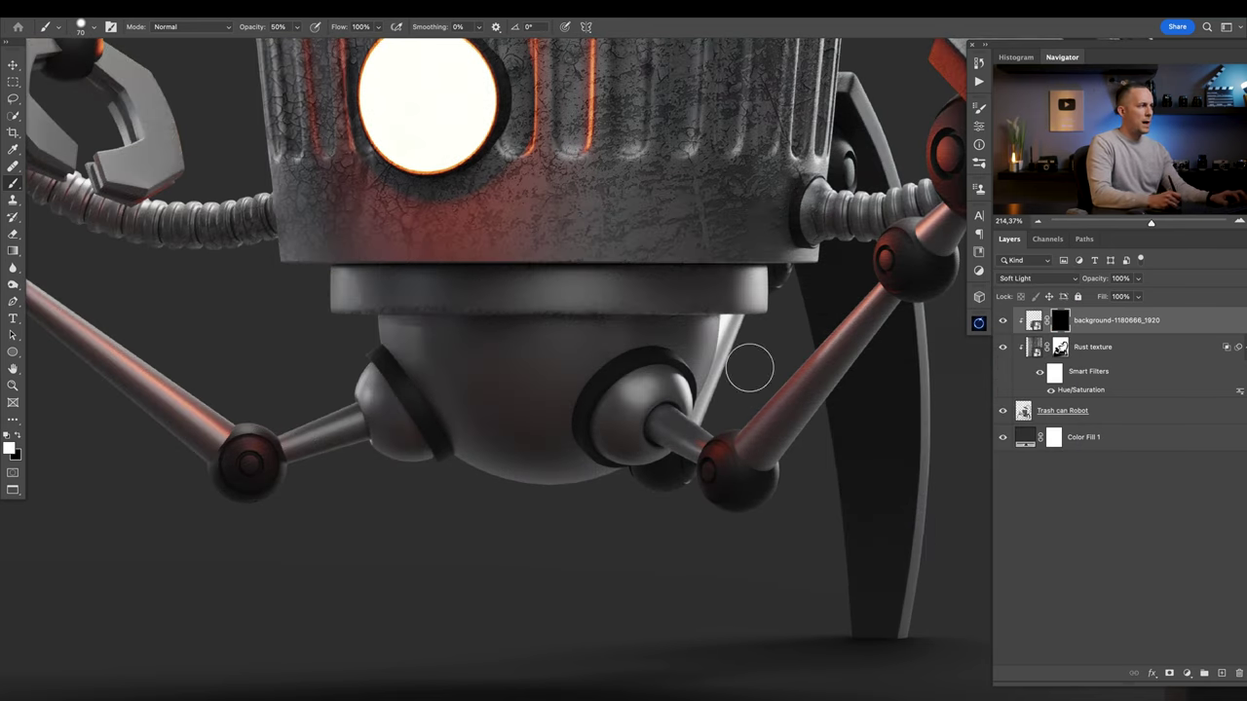
pyautogui.rightClick(560, 398)
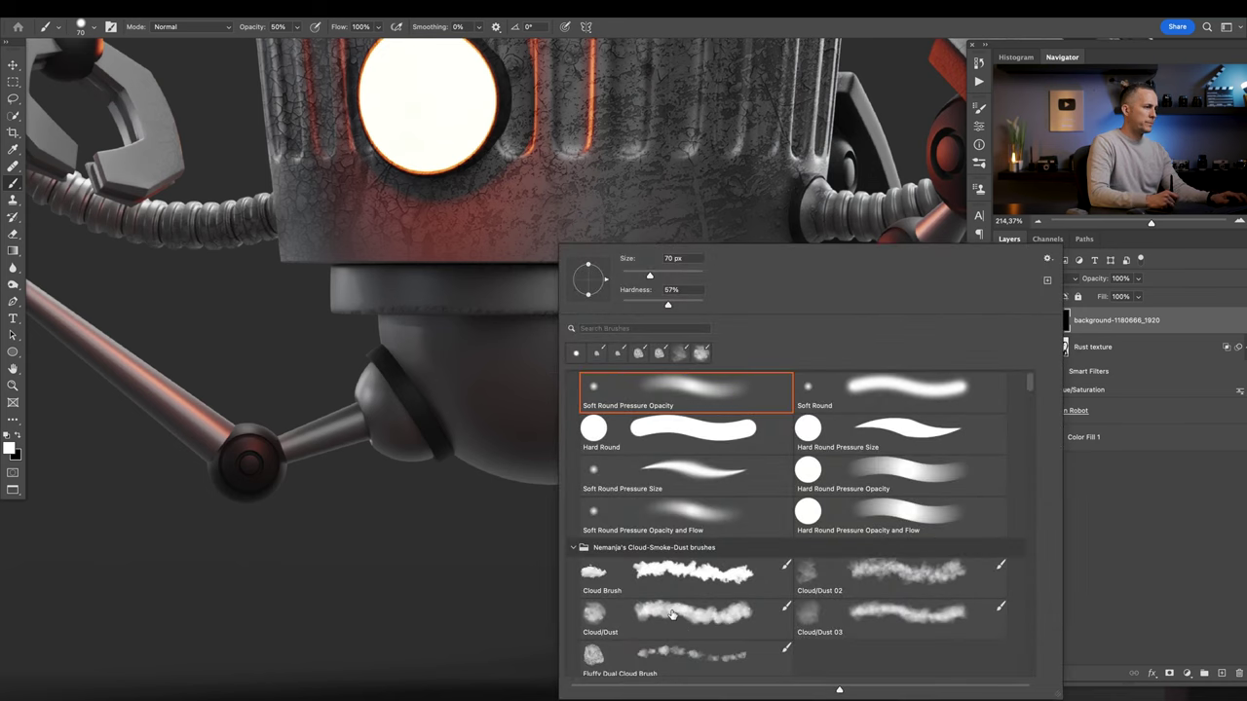
pyautogui.click(745, 611)
pyautogui.press('Return')
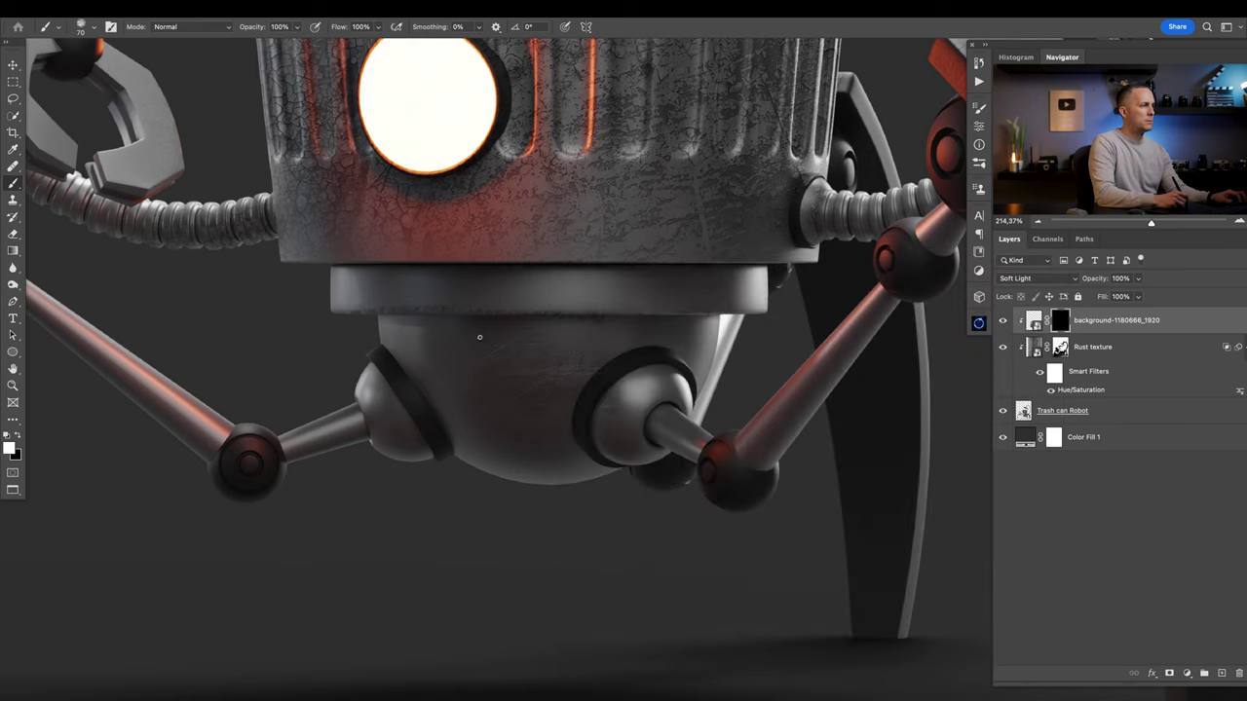
# Choose the Soft Round Pressure Opacity brush and enlarge it to 100 px.
pyautogui.rightClick(525, 377)
pyautogui.click(658, 394)
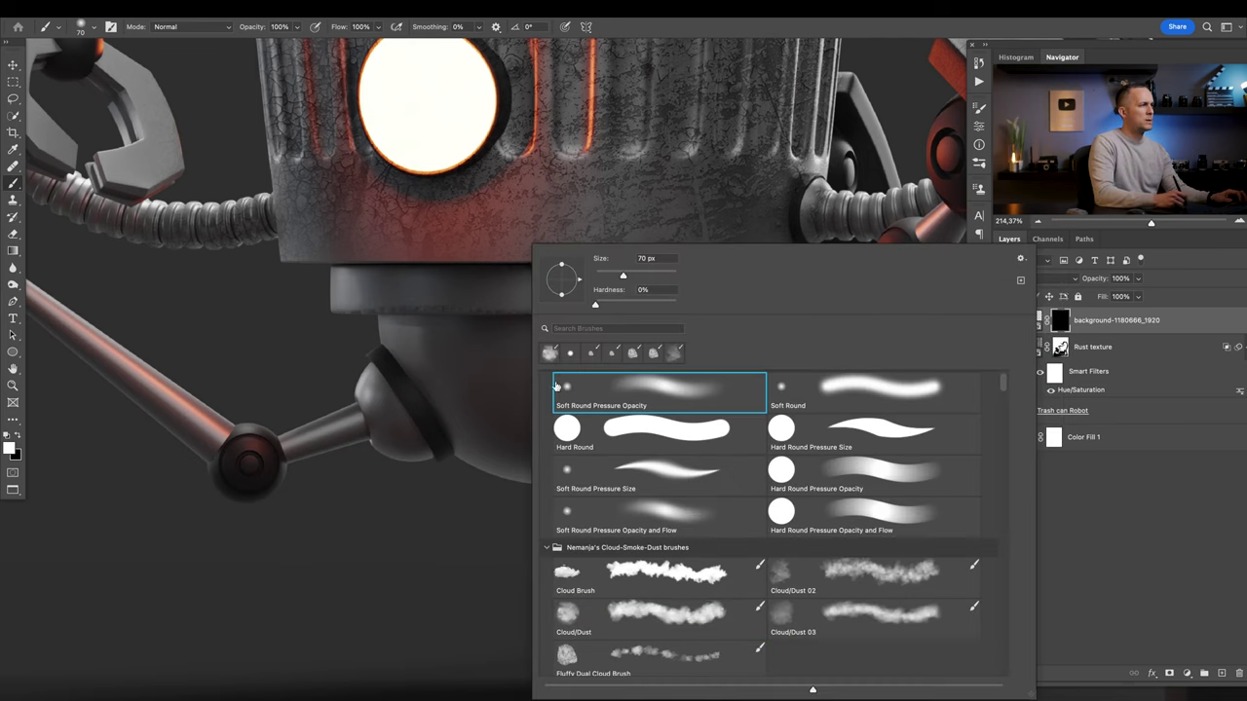
pyautogui.press('Return')
pyautogui.press(']')
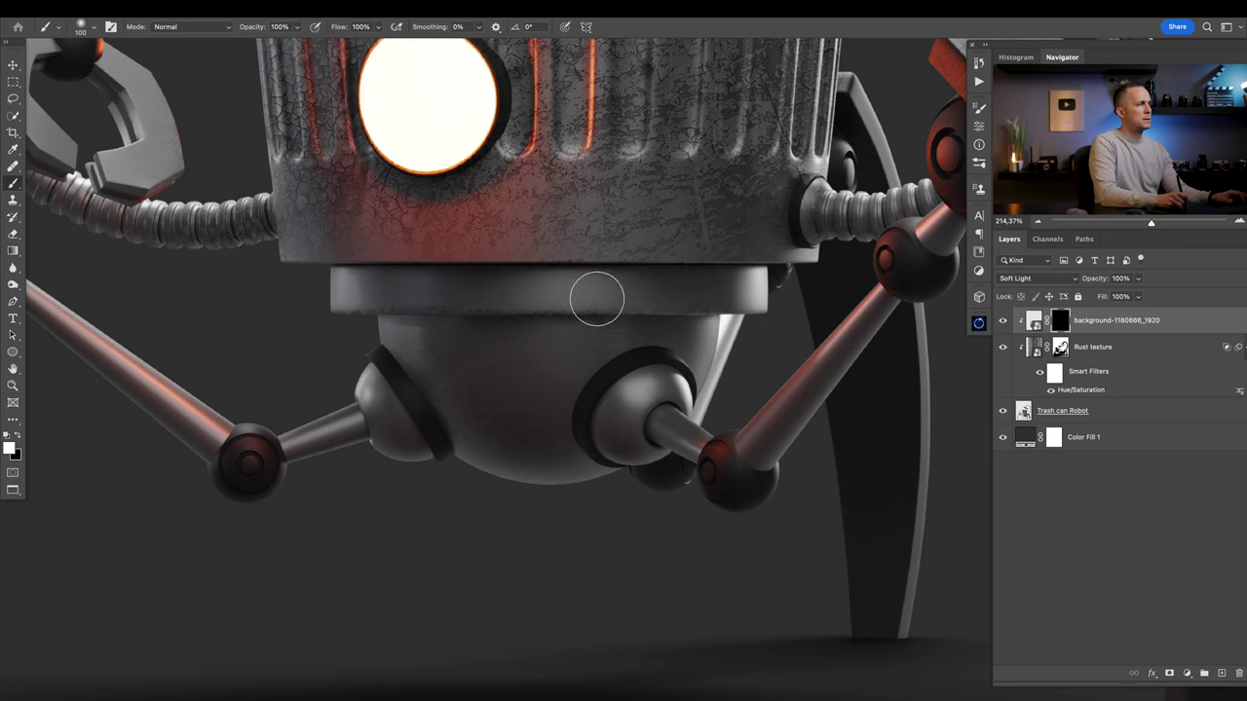
# Paint white on the scratched metal layer's mask to reveal scratches on the can and the robot's lower body.
pyautogui.scroll(5, 488, 306)
pyautogui.hscroll(2, 487, 306)
pyautogui.moveTo(586, 263); pyautogui.dragTo(505, 328)
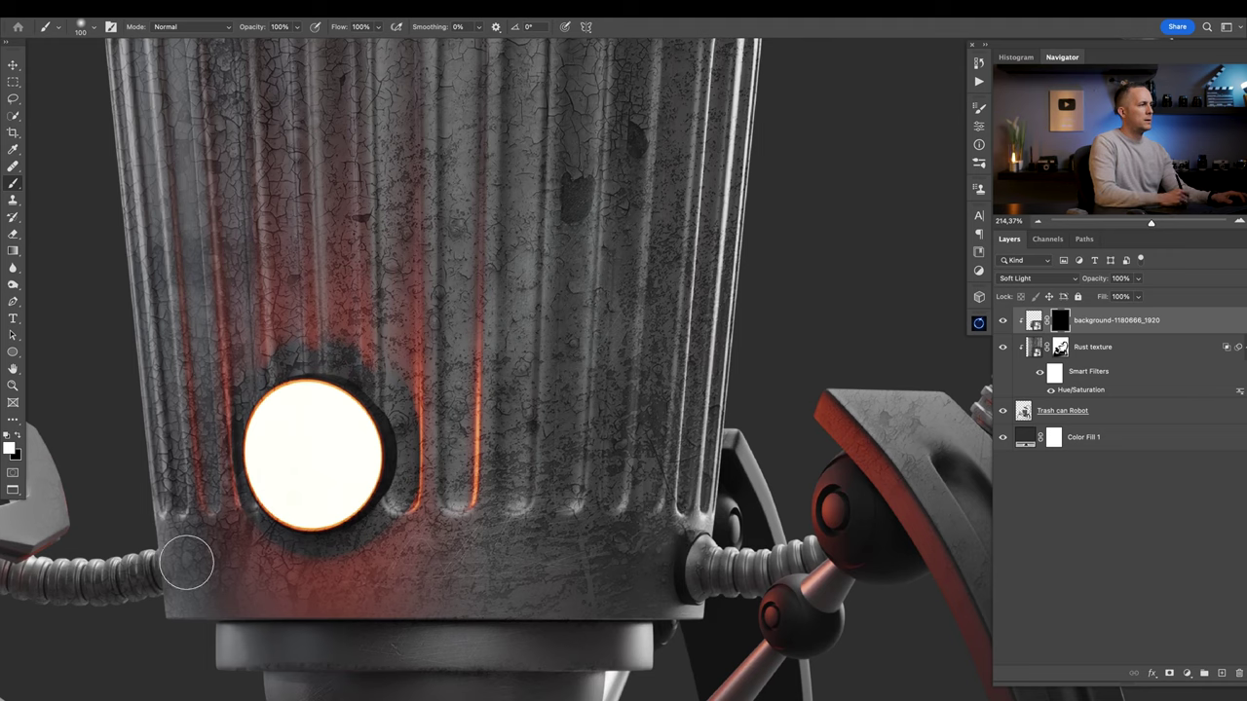
pyautogui.scroll(3, 292, 204)
pyautogui.hscroll(-3, 293, 205)
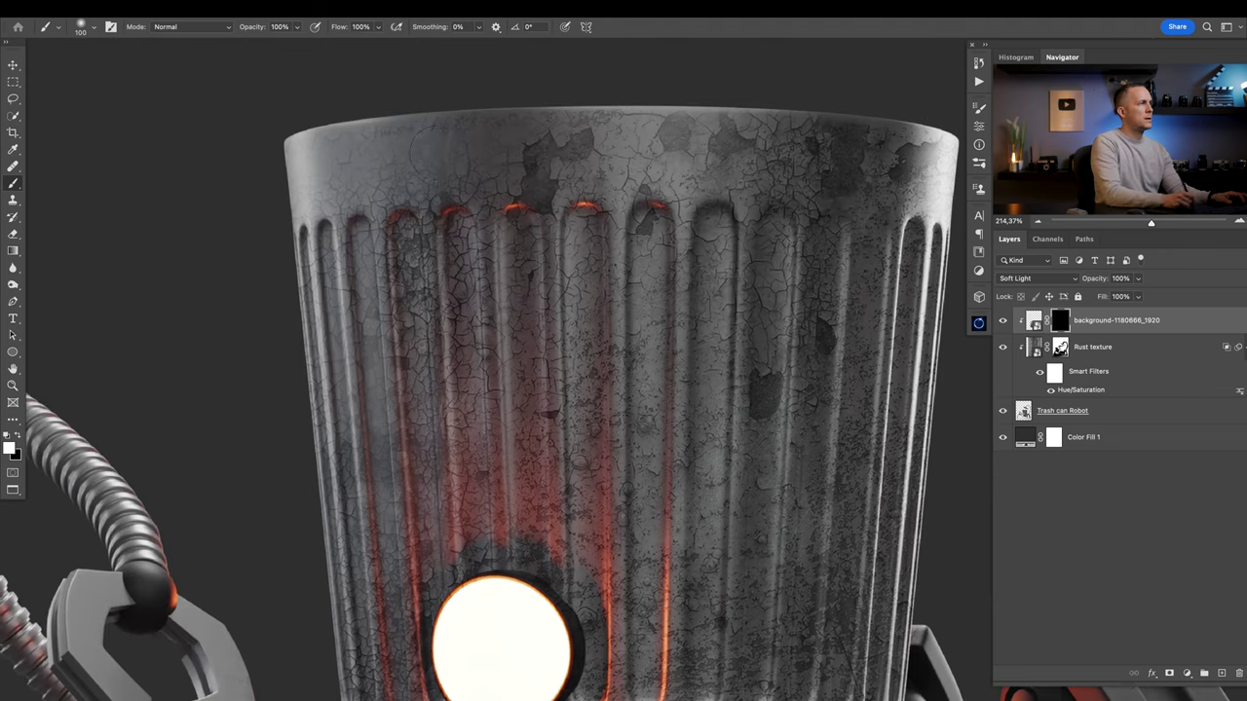
pyautogui.scroll(-3, 761, 332)
pyautogui.hscroll(3, 761, 332)
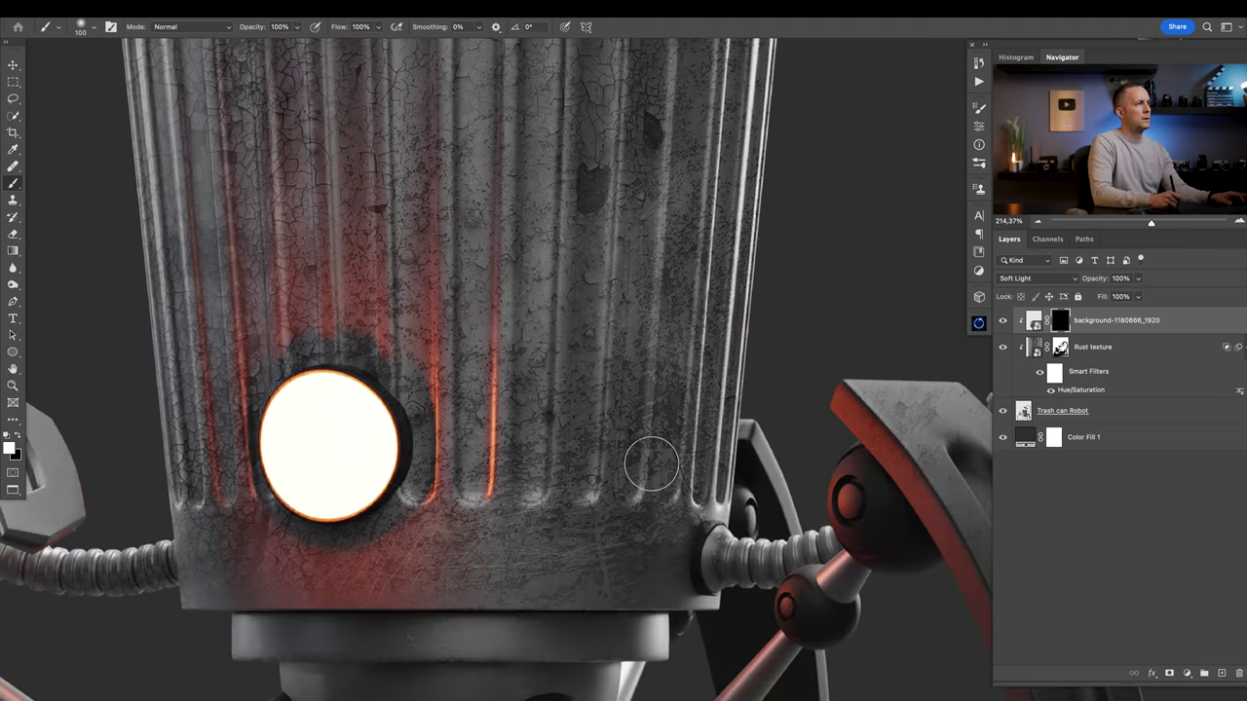
pyautogui.scroll(-3, 654, 459)
pyautogui.hscroll(1, 653, 459)
pyautogui.hscroll(5, 368, 168)
pyautogui.scroll(-1, 368, 167)
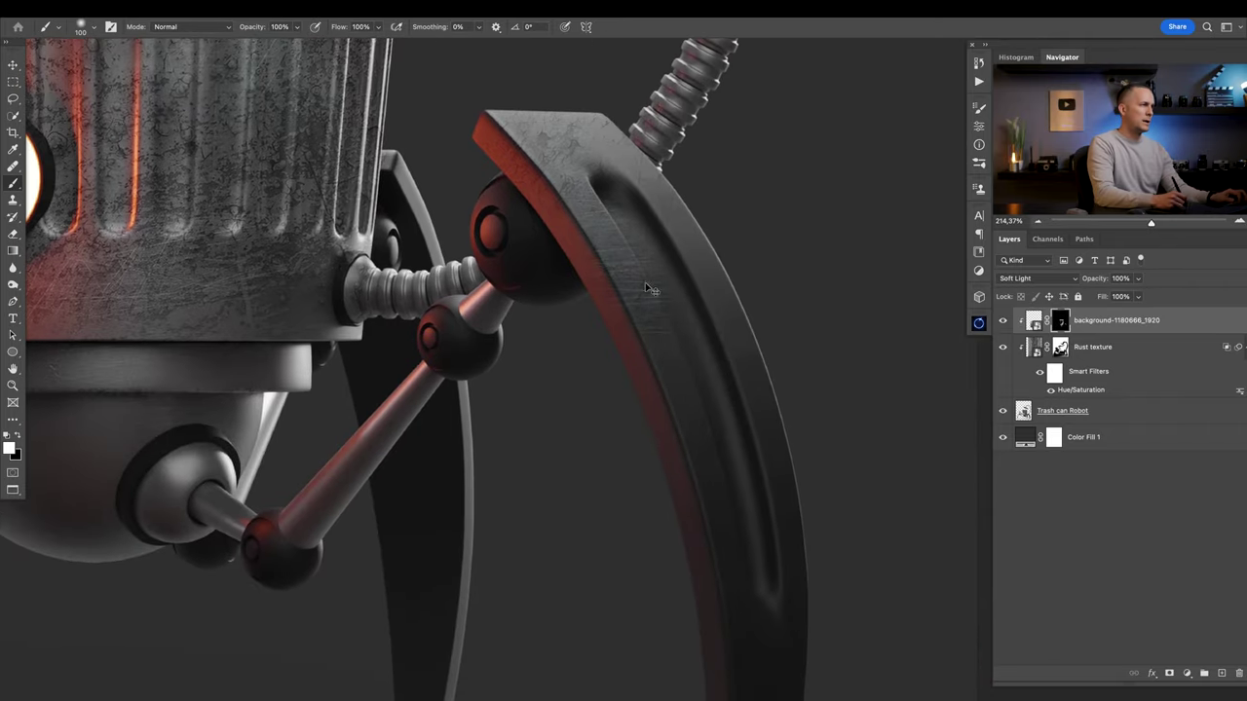
pyautogui.hscroll(-6, 637, 323)
pyautogui.scroll(-2, 637, 322)
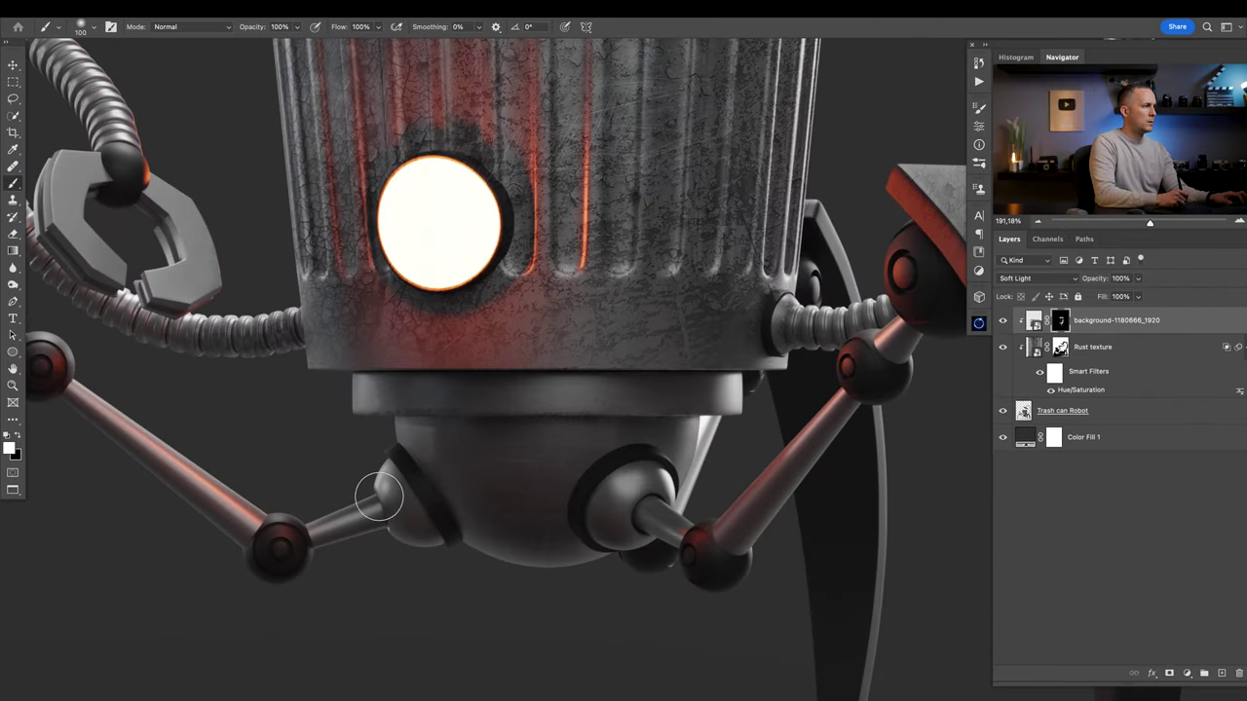
# Duplicate the scratched metal layer and delete the copy's mask.
pyautogui.moveTo(869, 235)
pyautogui.mouseDown()
pyautogui.moveTo(841, 396)
pyautogui.moveTo(485, 265)
pyautogui.mouseUp()
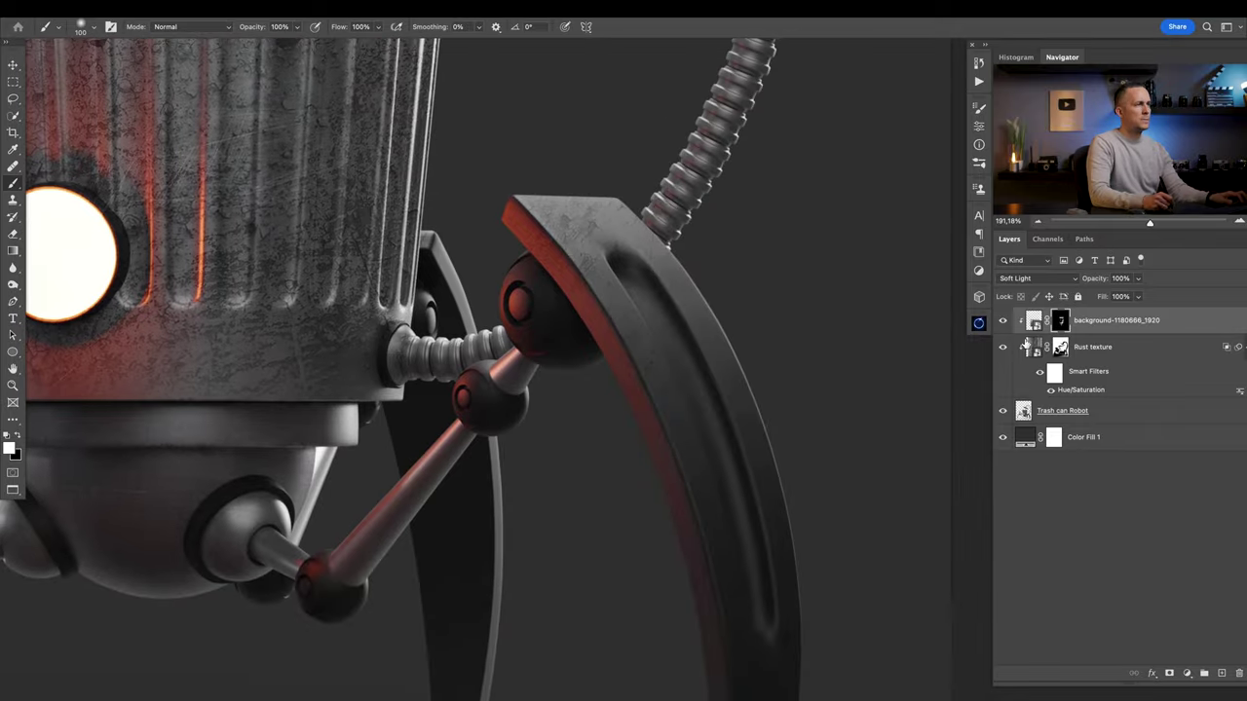
pyautogui.hotkey('ctrl', 'j')
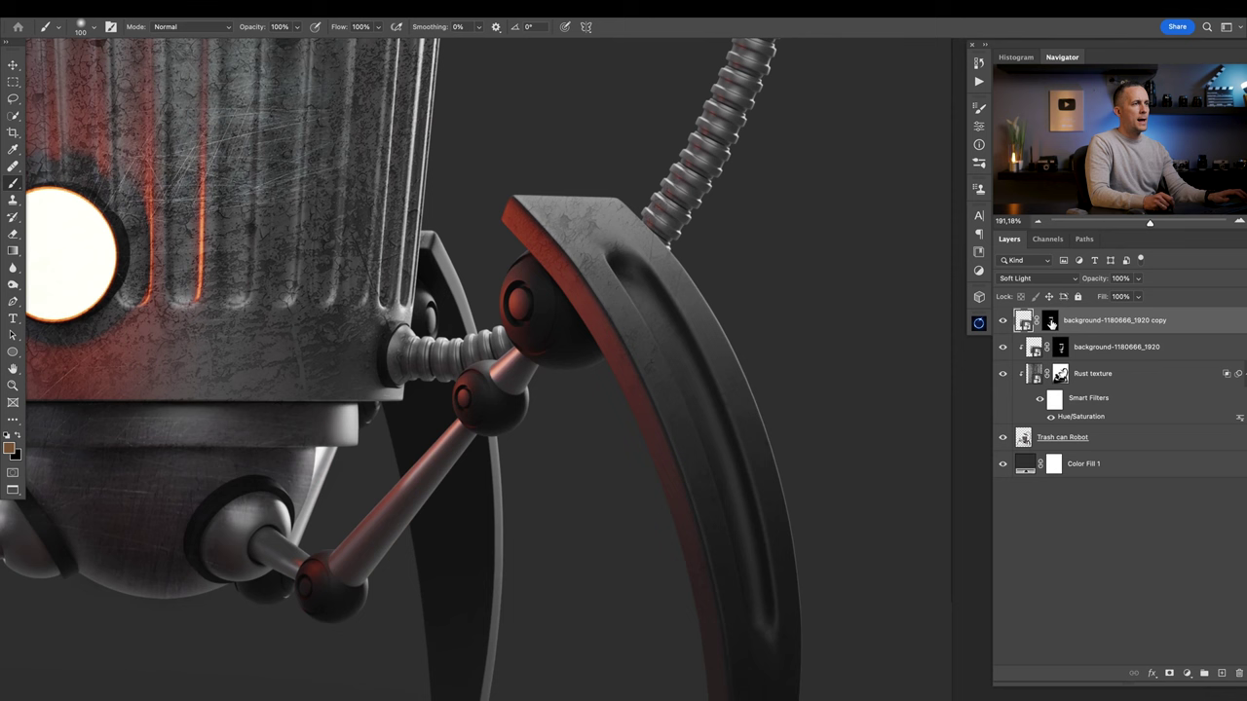
pyautogui.rightClick(1051, 324)
pyautogui.click(1078, 349)
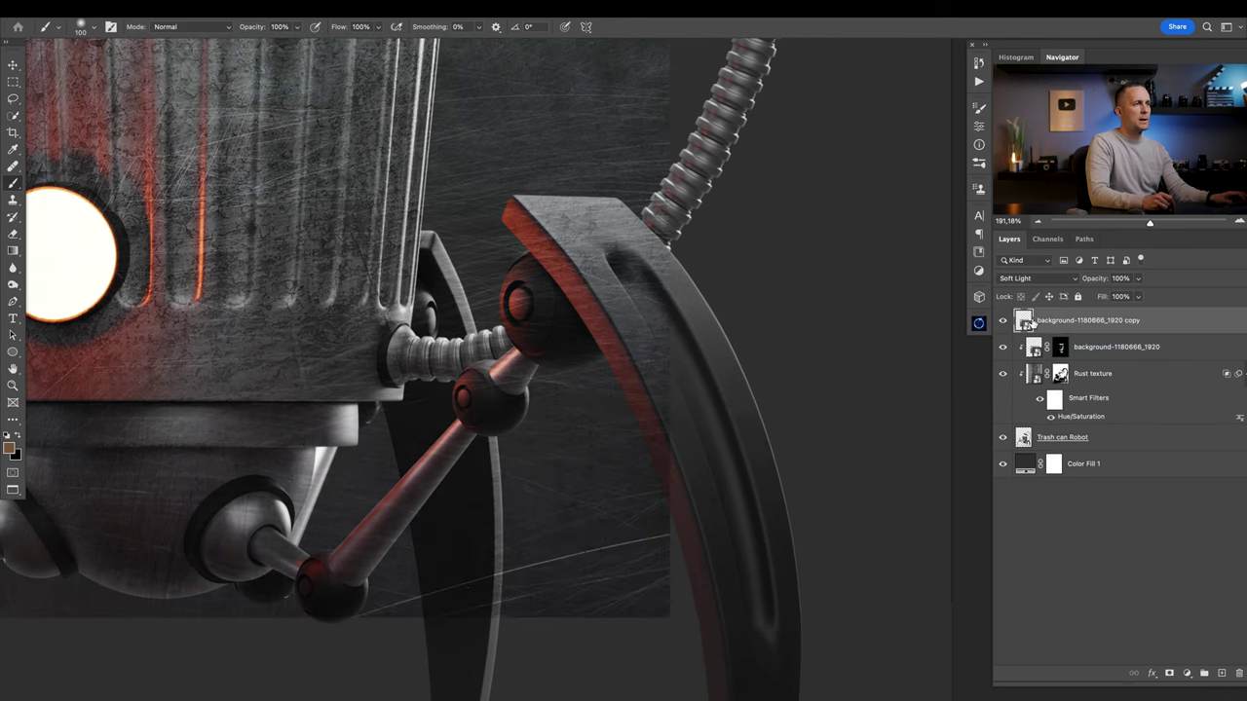
# Rotate the scratched texture copy to about -106° and scale and position it over the large front leg.
pyautogui.moveTo(707, 317); pyautogui.dragTo(728, 333)
pyautogui.hotkey('ctrl', 't')
pyautogui.moveTo(748, 291); pyautogui.dragTo(700, 190)
pyautogui.moveTo(639, 292); pyautogui.dragTo(686, 365)
pyautogui.moveTo(751, 258); pyautogui.dragTo(538, 229)
pyautogui.moveTo(616, 307); pyautogui.dragTo(725, 399)
pyautogui.moveTo(757, 374); pyautogui.dragTo(815, 382)
pyautogui.moveTo(750, 394); pyautogui.dragTo(711, 346)
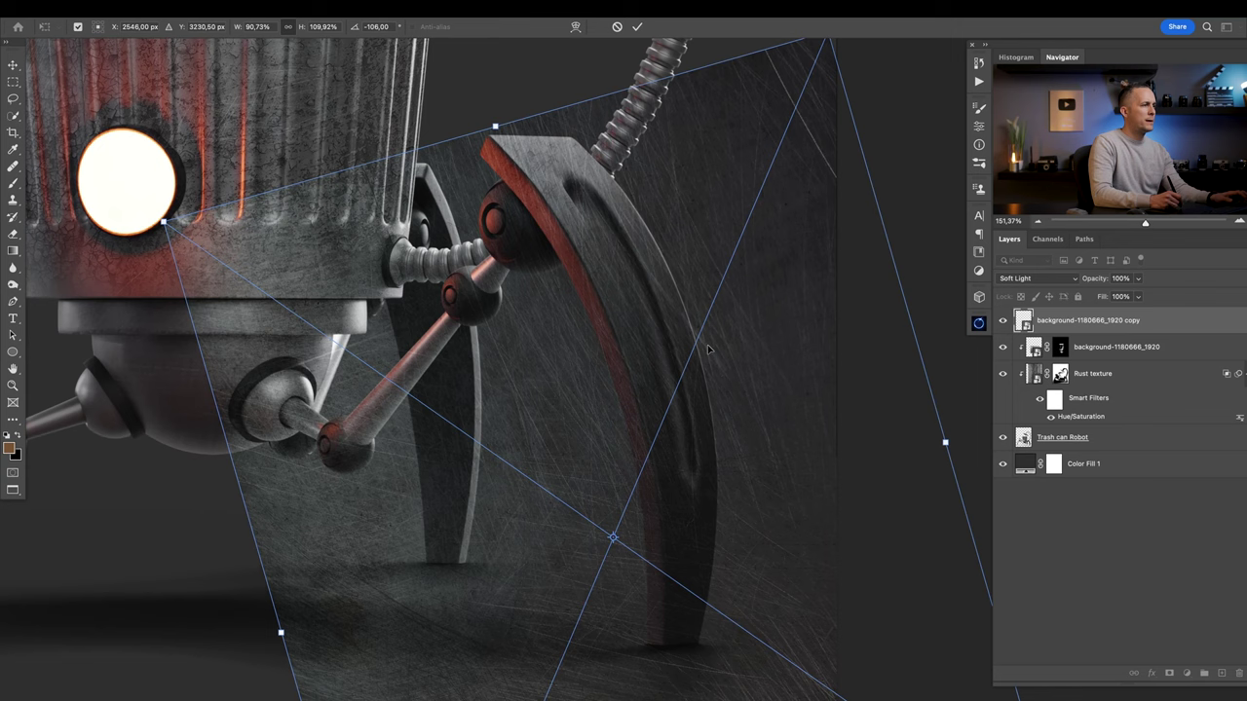
# Warp the scratched texture copy so its scratches follow the curve of the large front leg down to the foot.
pyautogui.rightClick(711, 347)
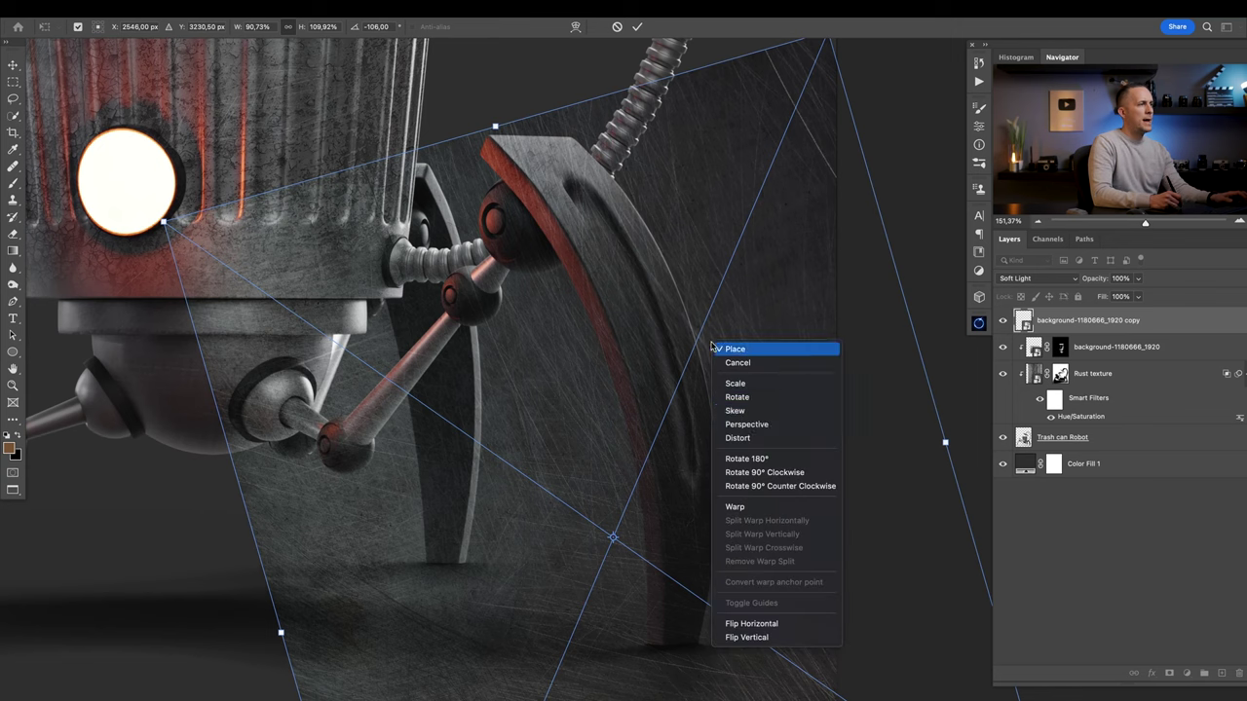
pyautogui.click(739, 507)
pyautogui.moveTo(533, 179); pyautogui.dragTo(434, 114)
pyautogui.moveTo(624, 255)
pyautogui.mouseDown()
pyautogui.moveTo(594, 264)
pyautogui.moveTo(615, 270)
pyautogui.mouseUp()
pyautogui.moveTo(644, 404); pyautogui.dragTo(671, 411)
pyautogui.moveTo(693, 511); pyautogui.dragTo(680, 362)
pyautogui.moveTo(754, 509); pyautogui.dragTo(715, 523)
pyautogui.moveTo(617, 534); pyautogui.dragTo(574, 525)
pyautogui.moveTo(618, 206); pyautogui.dragTo(673, 207)
pyautogui.moveTo(660, 429); pyautogui.dragTo(677, 432)
pyautogui.moveTo(652, 563); pyautogui.dragTo(625, 564)
pyautogui.moveTo(677, 427); pyautogui.dragTo(591, 437)
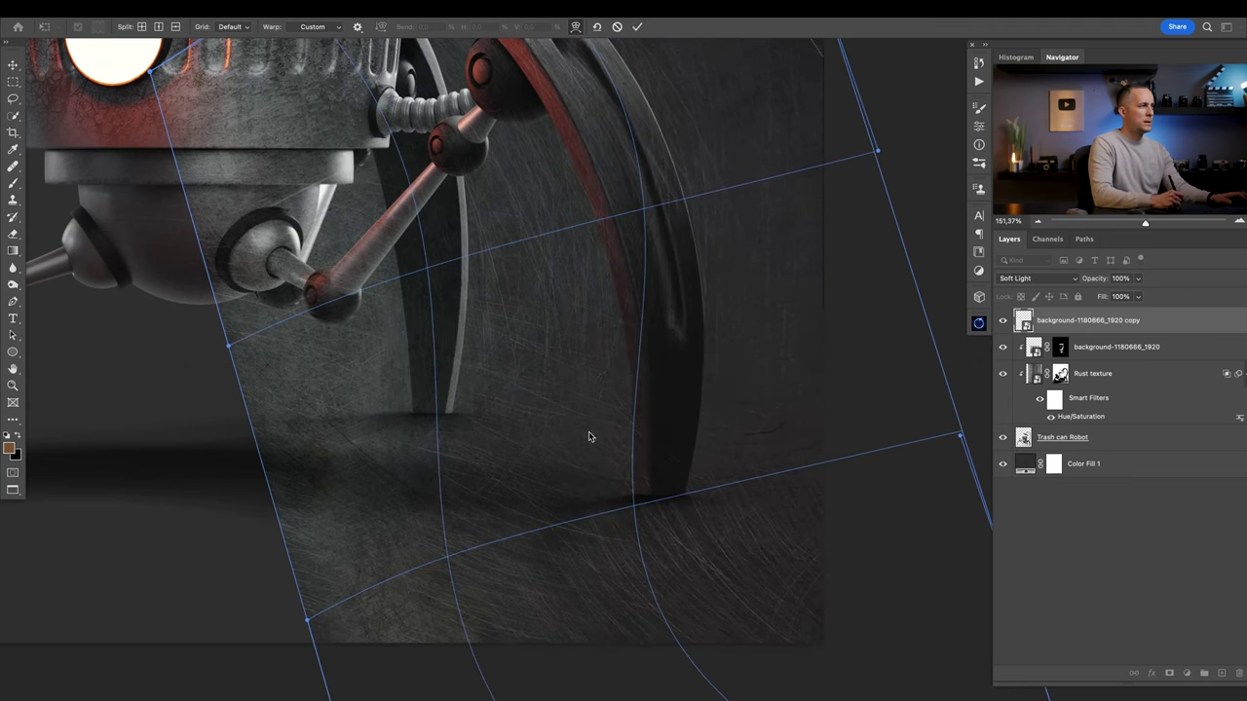
pyautogui.moveTo(629, 359); pyautogui.dragTo(621, 456)
pyautogui.moveTo(659, 151); pyautogui.dragTo(673, 156)
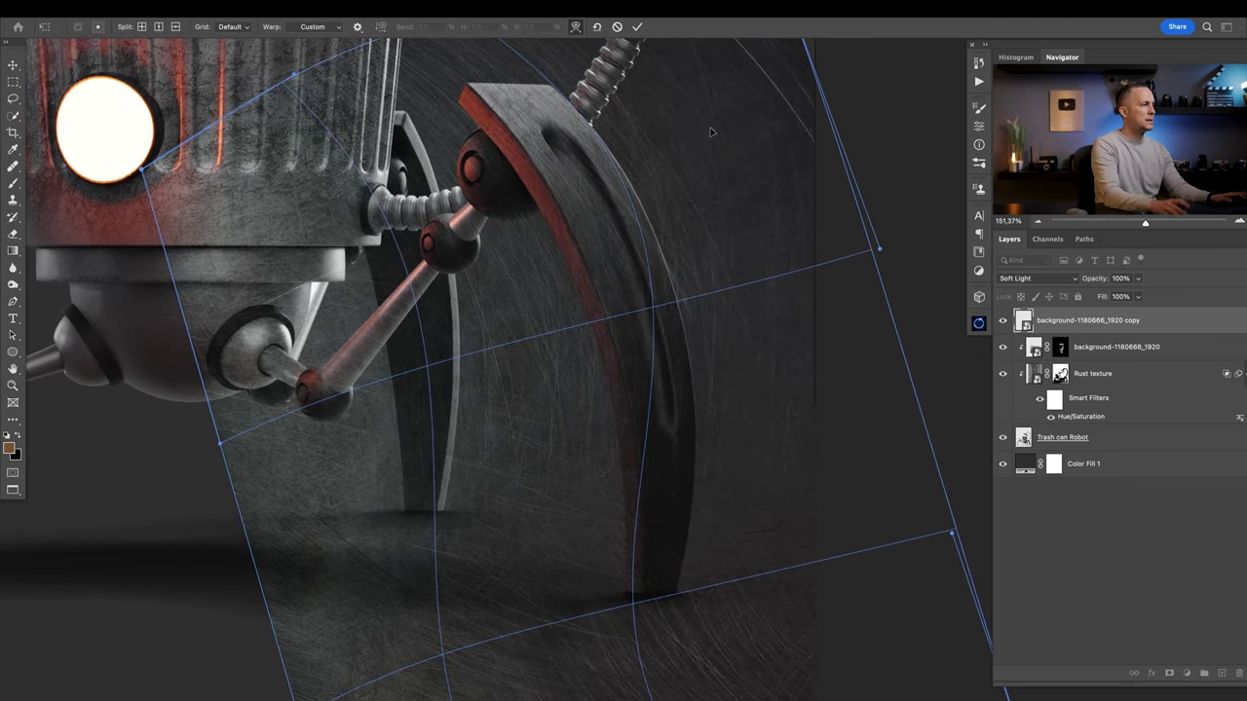
pyautogui.press('Return')
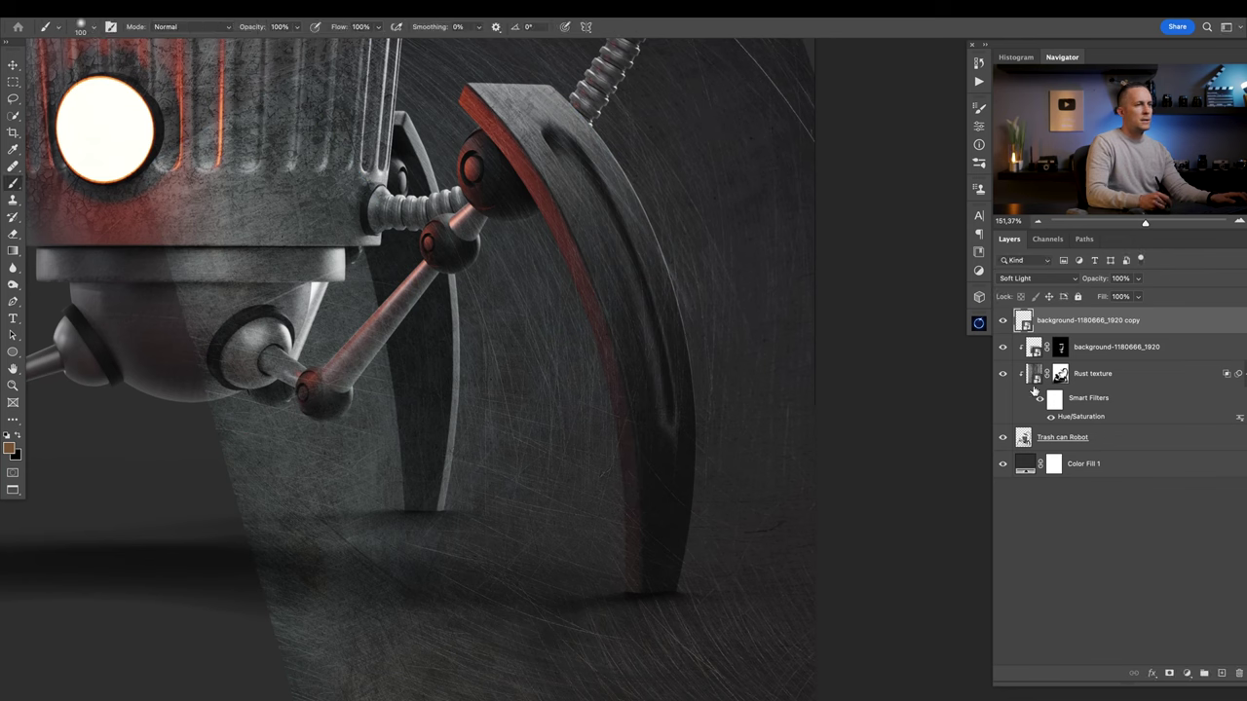
# Hide the texture copy behind a black mask and paint its scratches in white along the large front leg.
pyautogui.keyDown('alt'); pyautogui.click(1171, 673); pyautogui.keyUp('alt')
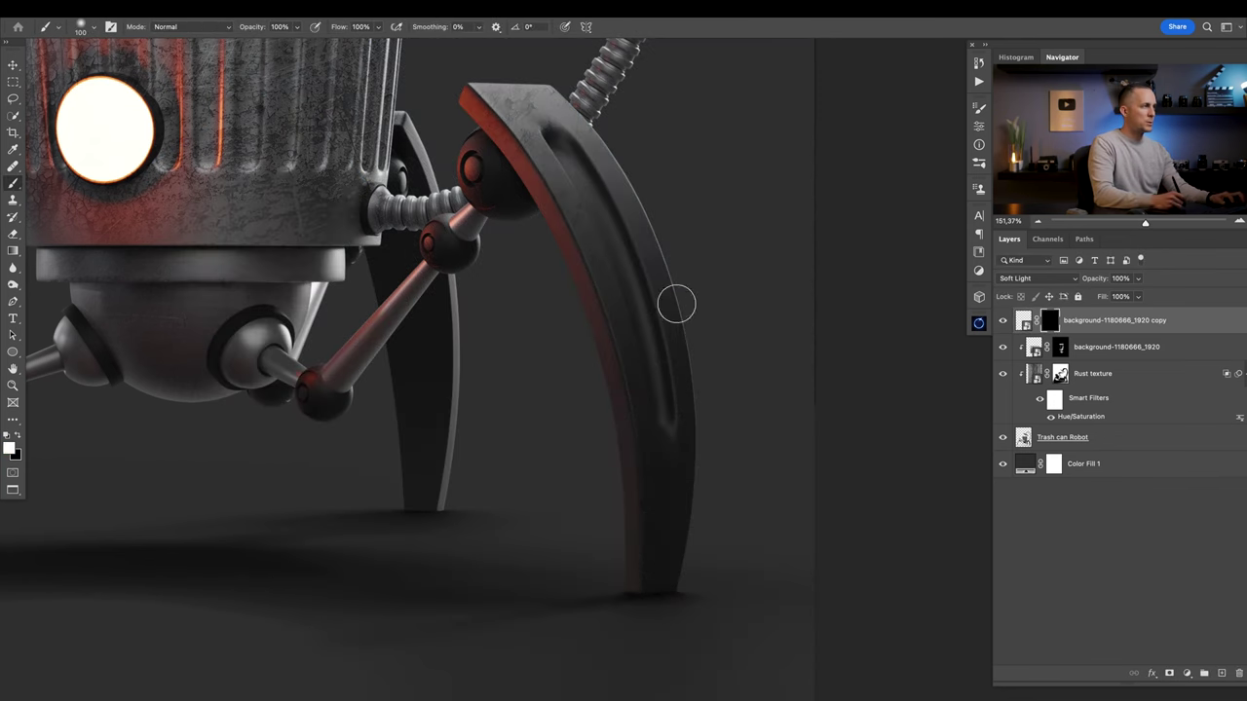
pyautogui.moveTo(557, 146); pyautogui.dragTo(574, 268)
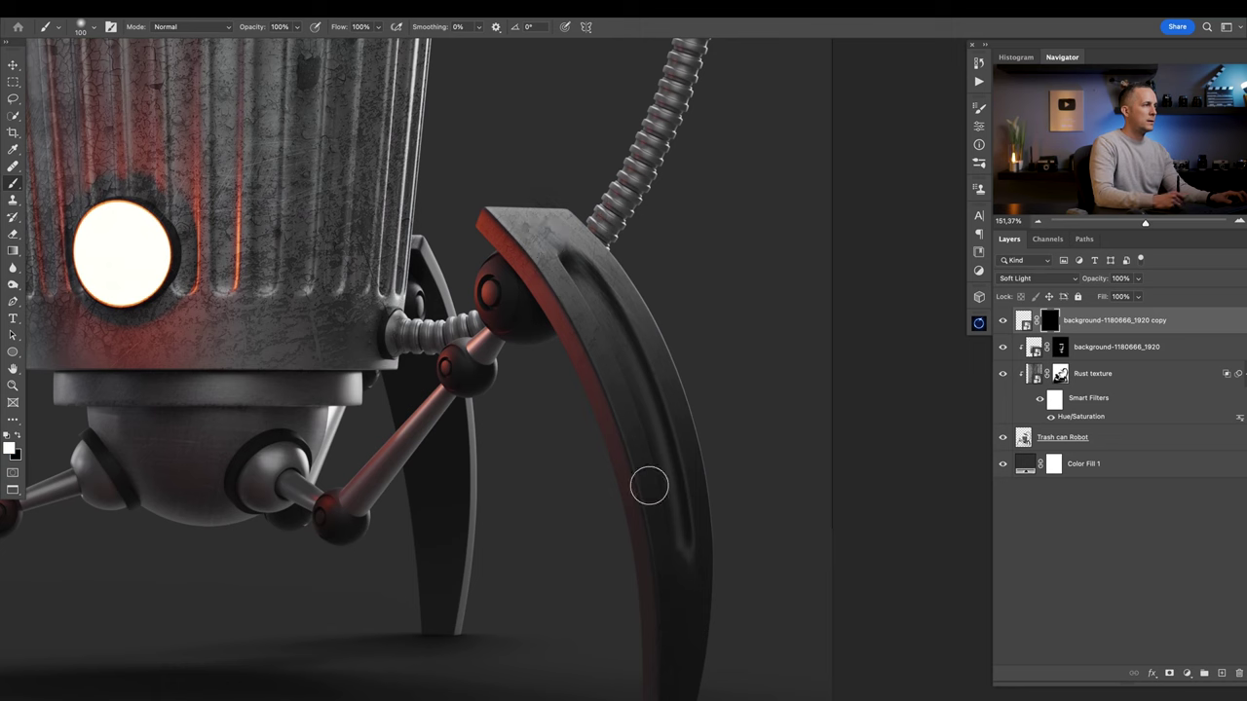
pyautogui.scroll(-5, 677, 622)
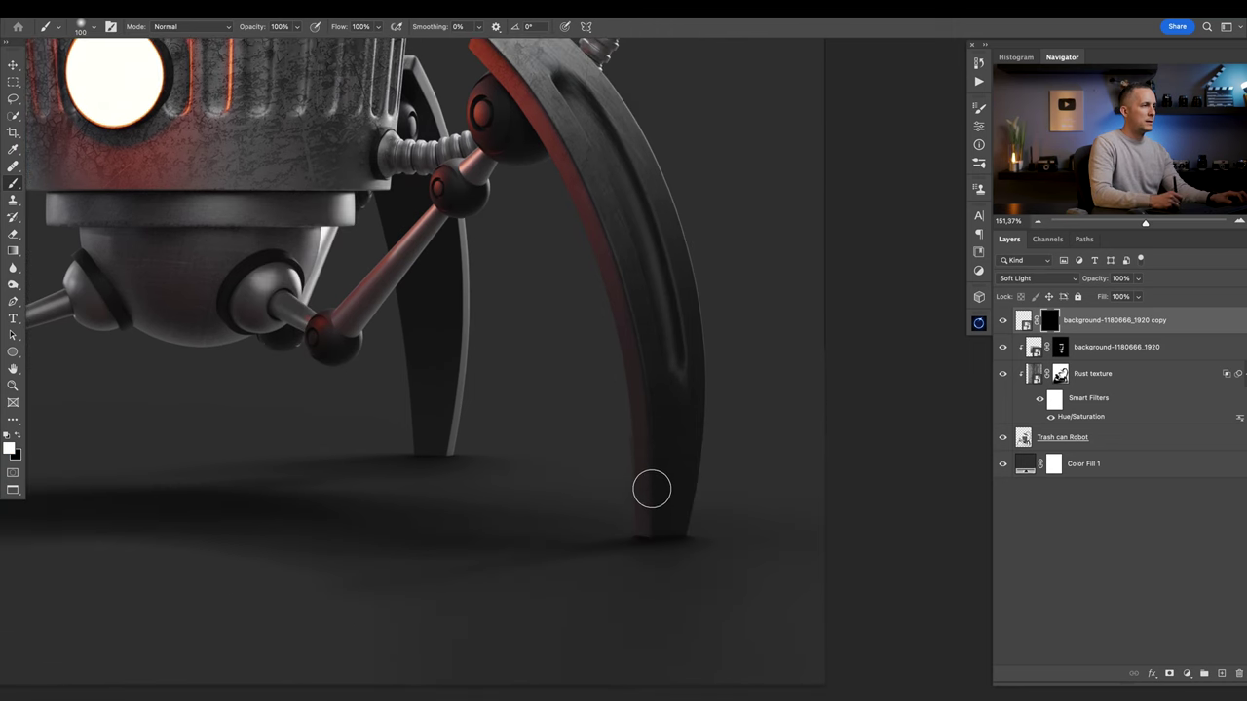
pyautogui.scroll(7, 652, 452)
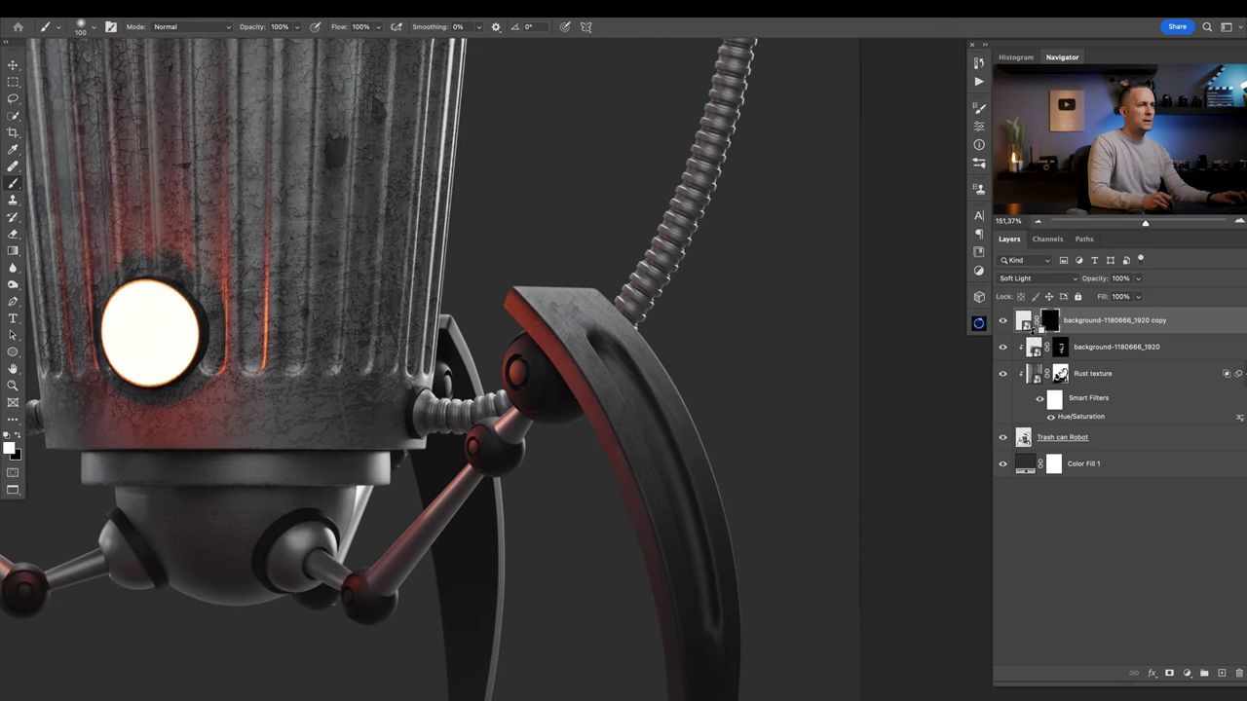
# Clip the texture copy to the robot and paint more scratches onto the large front leg.
pyautogui.keyDown('alt'); pyautogui.click(1032, 331); pyautogui.keyUp('alt')
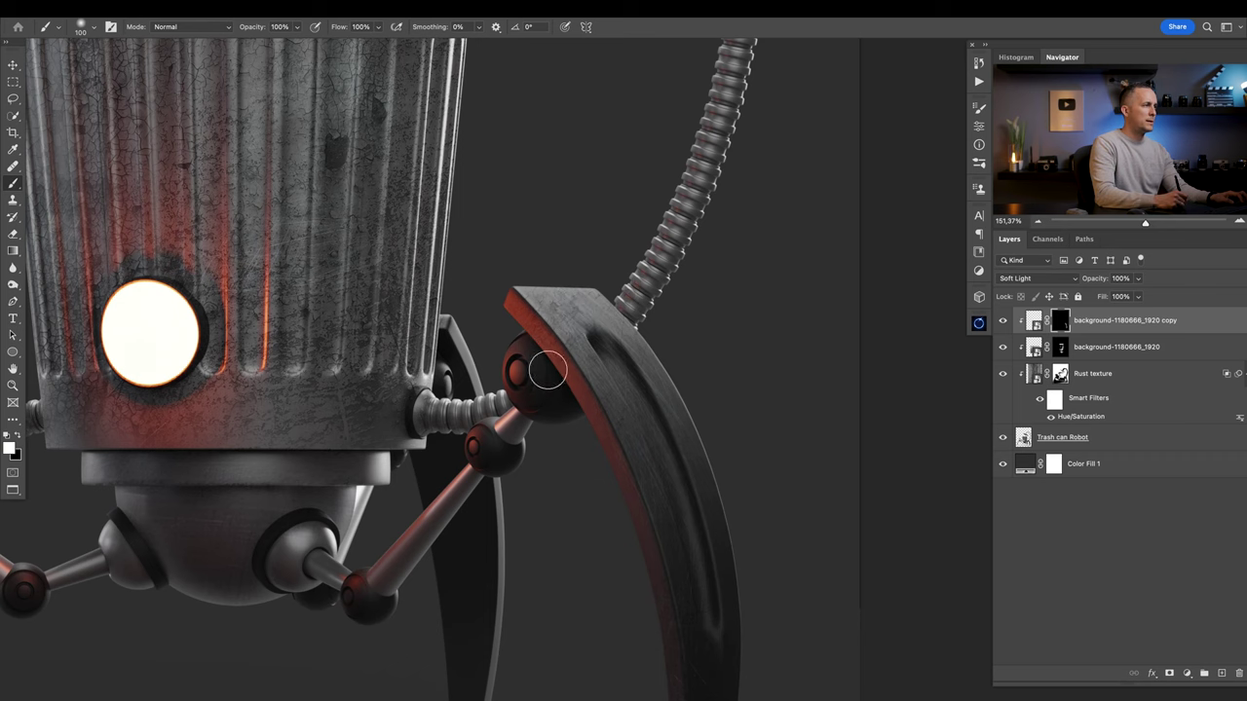
pyautogui.moveTo(688, 521); pyautogui.dragTo(677, 244)
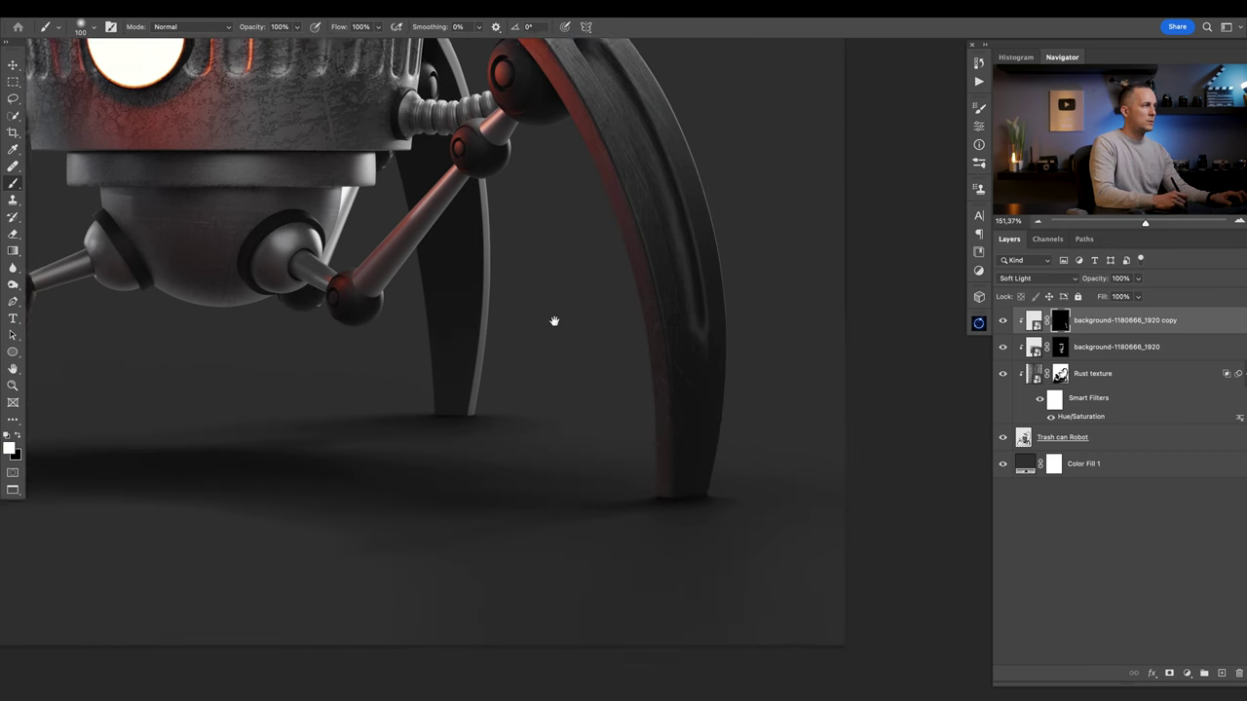
pyautogui.moveTo(516, 263); pyautogui.dragTo(926, 541)
pyautogui.moveTo(342, 476)
pyautogui.mouseDown()
pyautogui.moveTo(623, 323)
pyautogui.moveTo(686, 335)
pyautogui.moveTo(386, 264)
pyautogui.mouseUp()
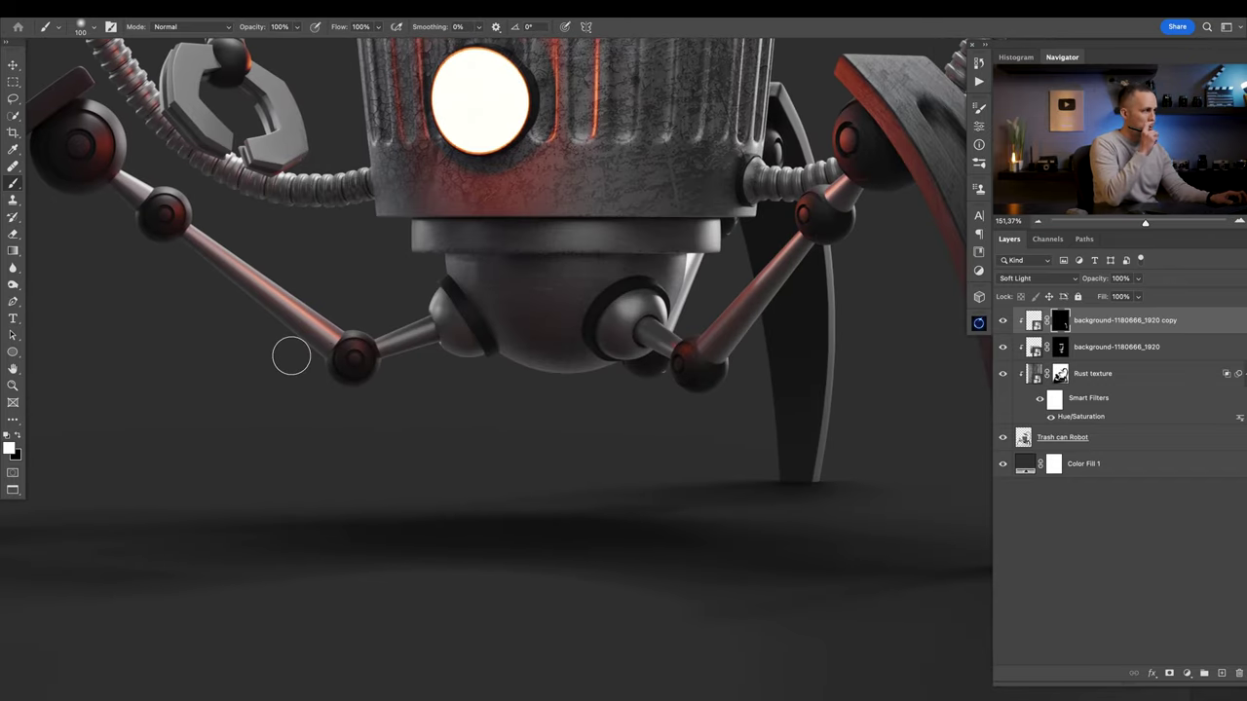
# Place the Flying papers 03 image and move its layer below the Trash can Robot layer.
pyautogui.moveTo(697, 313); pyautogui.dragTo(614, 446)
pyautogui.scroll(-10, 683, 349)
pyautogui.scroll(2, 624, 446)
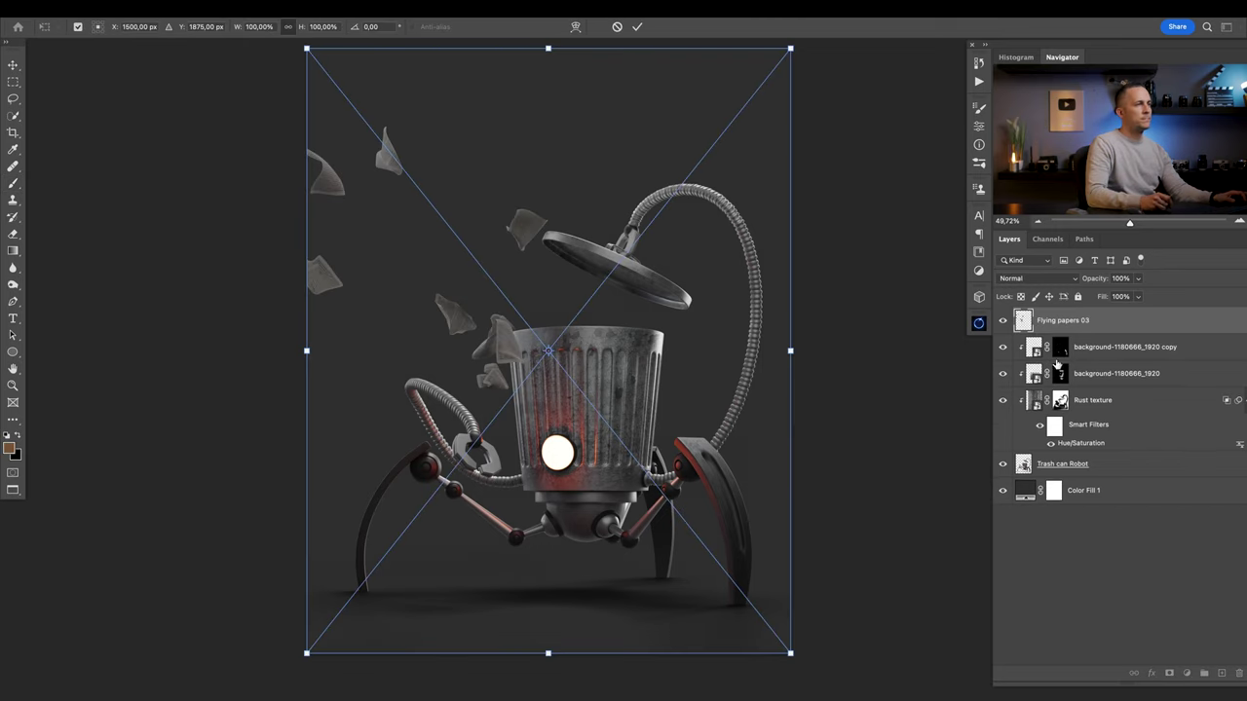
pyautogui.moveTo(1025, 326); pyautogui.dragTo(1032, 477)
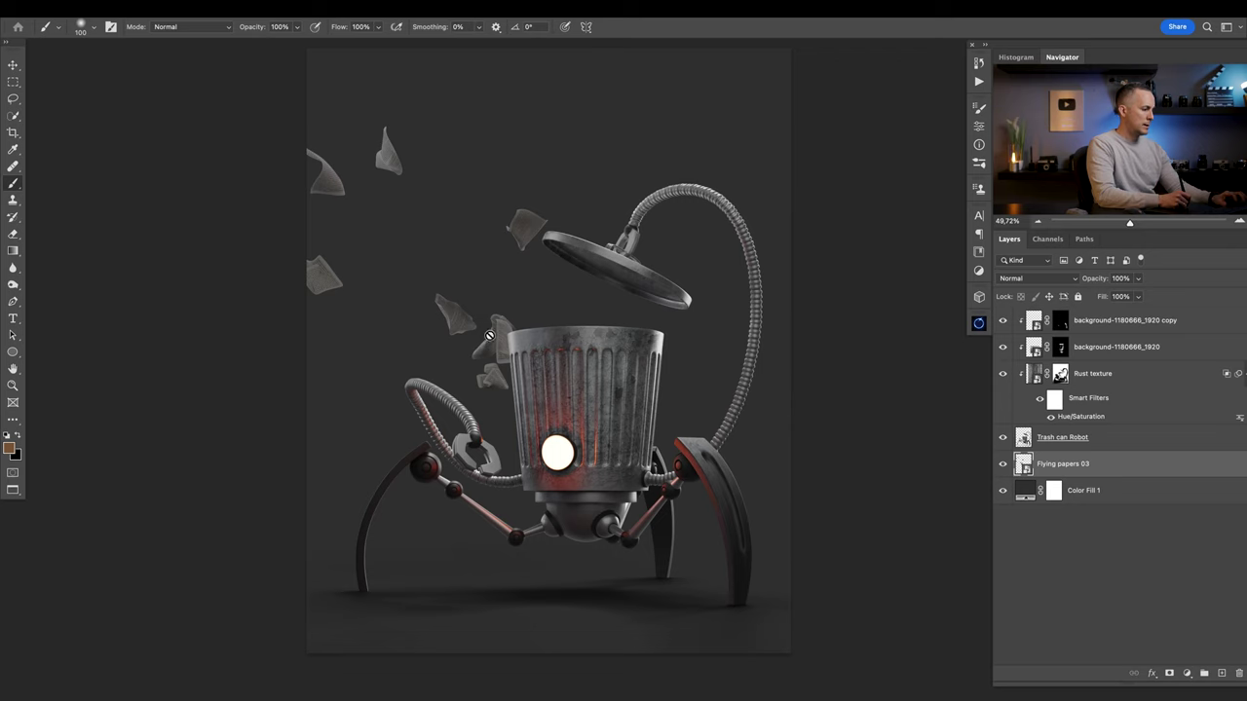
pyautogui.press('v')
pyautogui.moveTo(489, 336)
pyautogui.mouseDown()
pyautogui.moveTo(499, 279)
pyautogui.moveTo(496, 323)
pyautogui.mouseUp()
pyautogui.moveTo(512, 322); pyautogui.dragTo(497, 334)
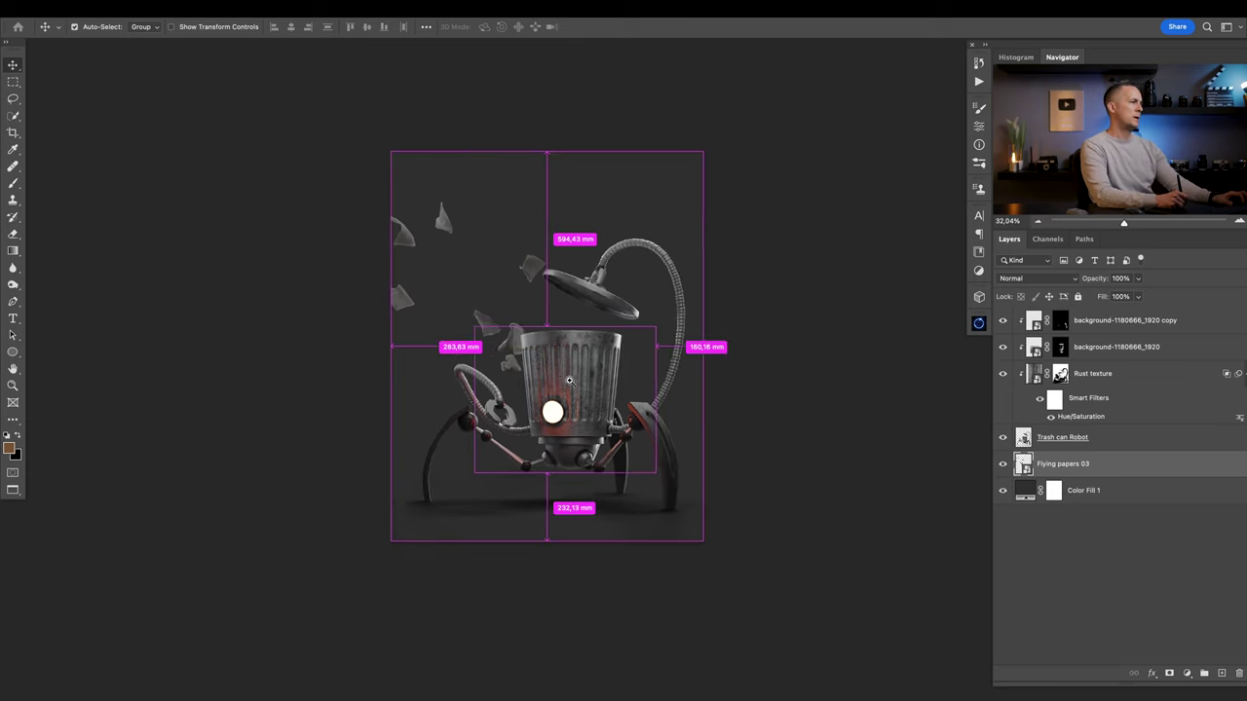
pyautogui.scroll(1, 545, 418)
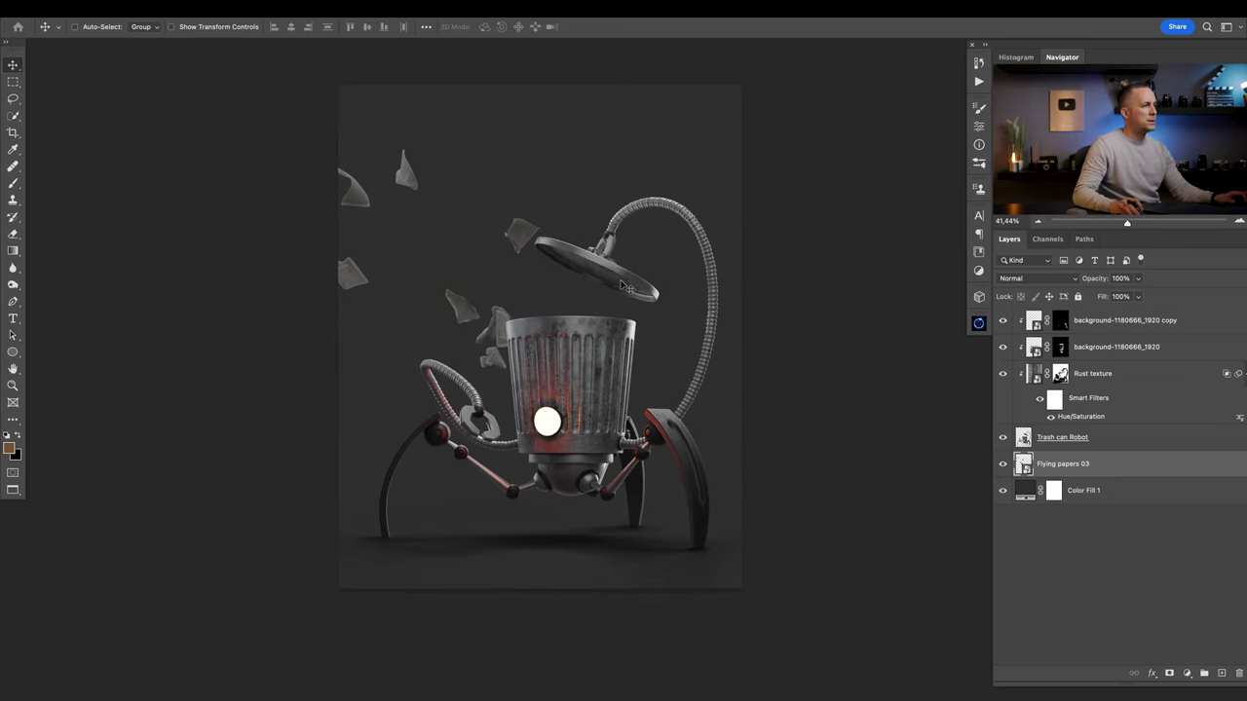
pyautogui.moveTo(605, 292); pyautogui.dragTo(620, 313)
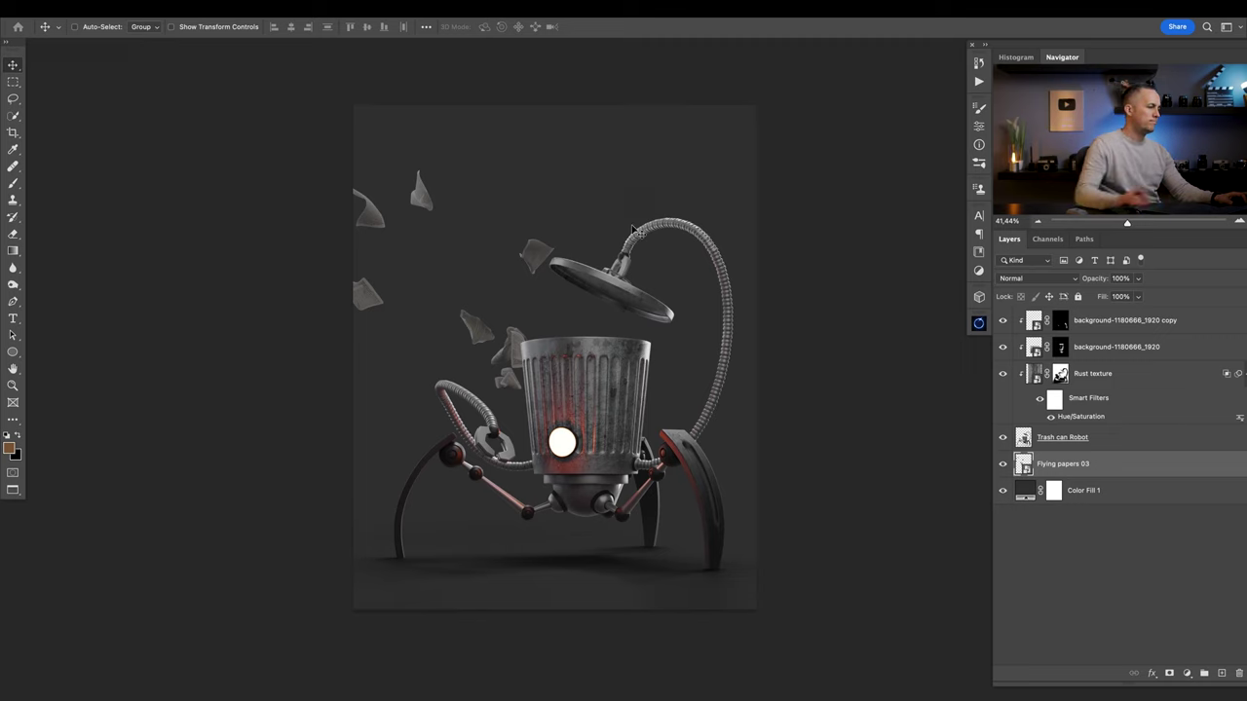
# Switch to the browser, download the pink rose photo from Unsplash into the Trash can robot folder, and place it as the topmost layer in Photoshop.
pyautogui.press('super+Tab')
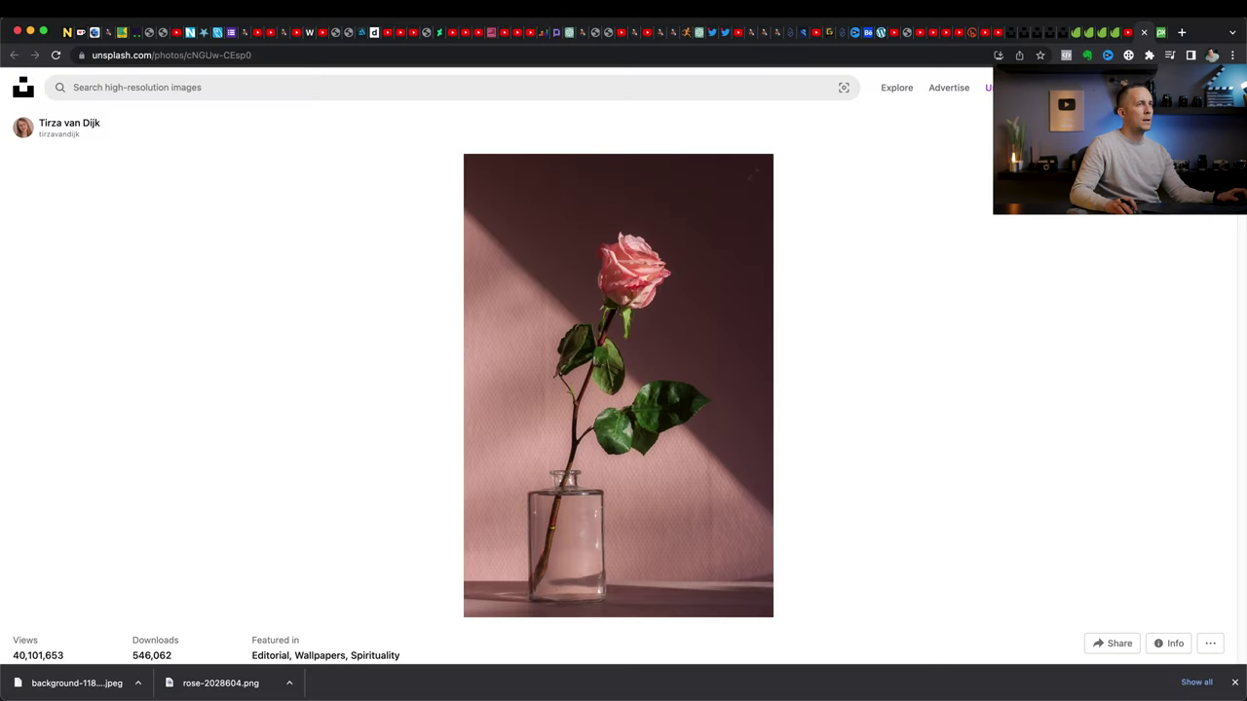
pyautogui.click(1150, 127)
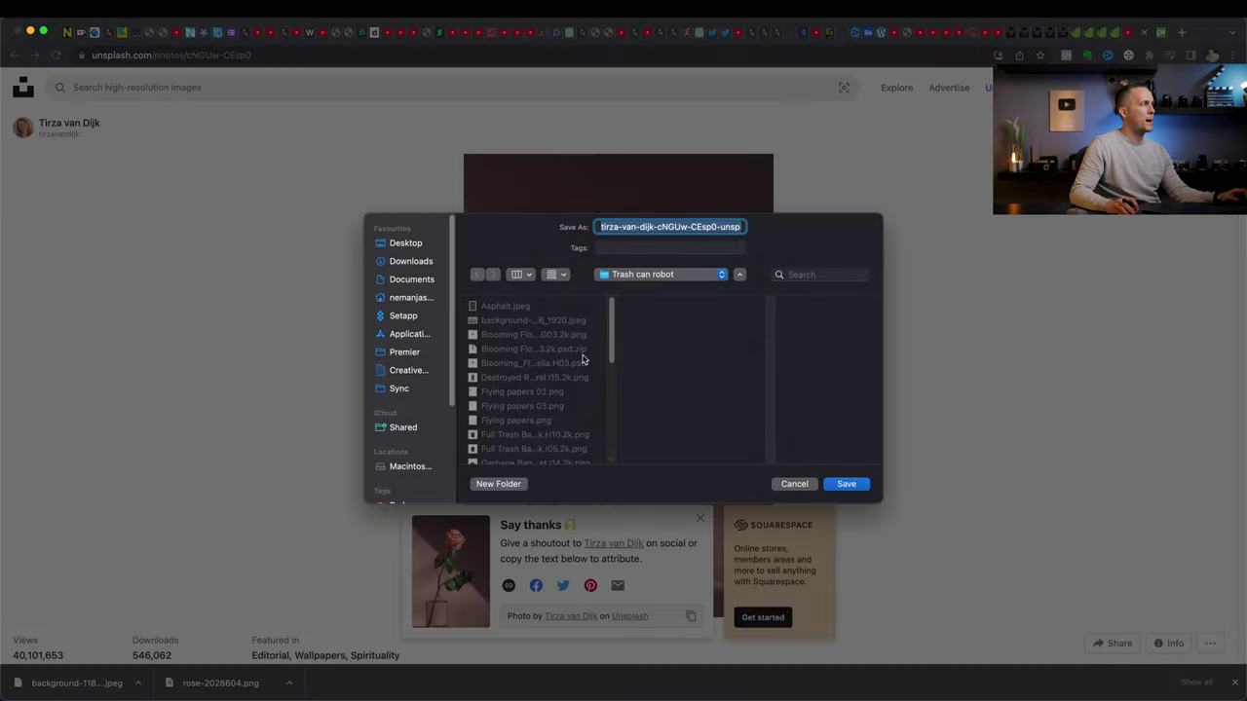
pyautogui.click(848, 485)
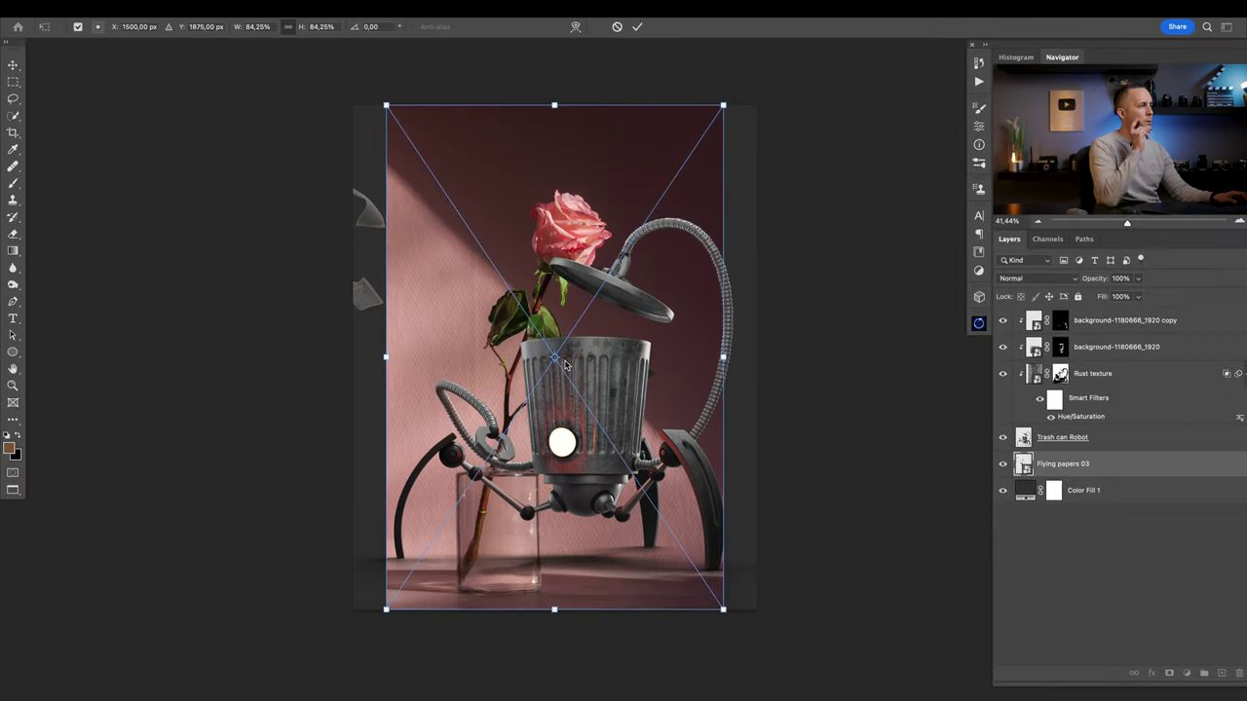
pyautogui.moveTo(1029, 467); pyautogui.dragTo(1035, 316)
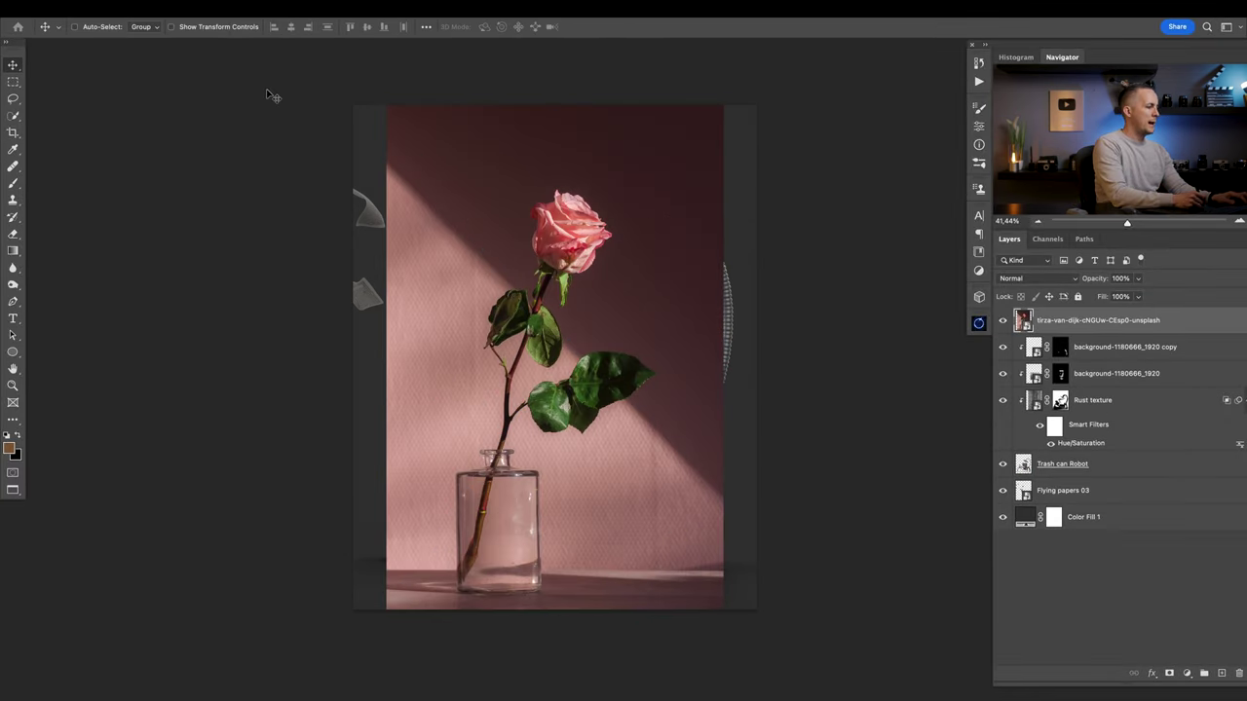
# Select the rose as the subject, preview the selection in Quick Mask, and cut it out with a layer mask.
pyautogui.click(15, 116)
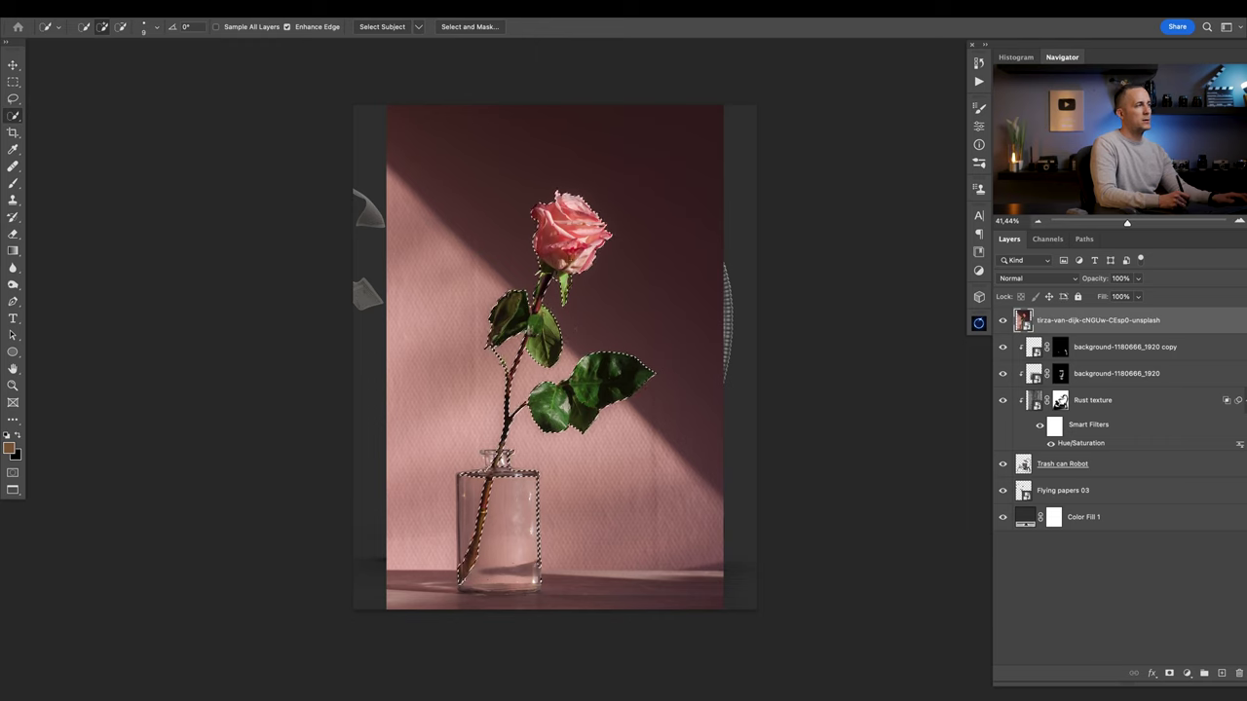
pyautogui.press('q')
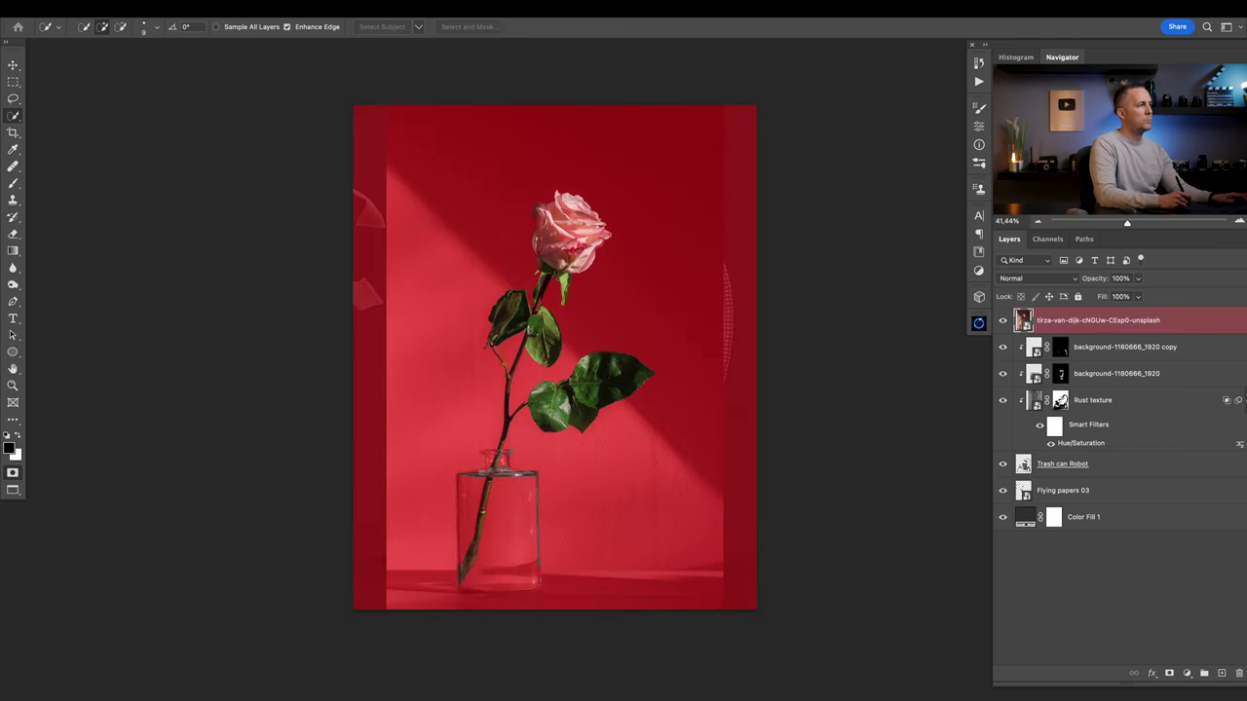
pyautogui.press('q')
pyautogui.click(1169, 674)
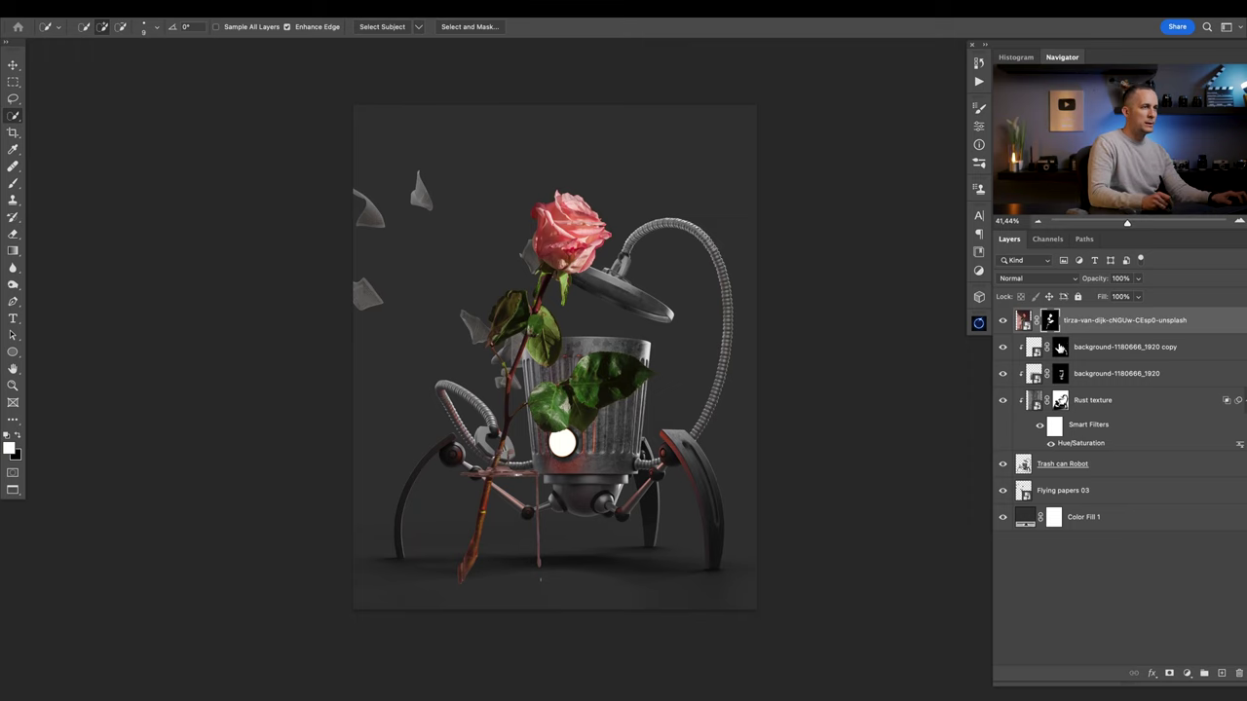
# Paint the vase and the lower stem out of the rose's mask in black with a Hard Round brush at 75% hardness.
pyautogui.press('b')
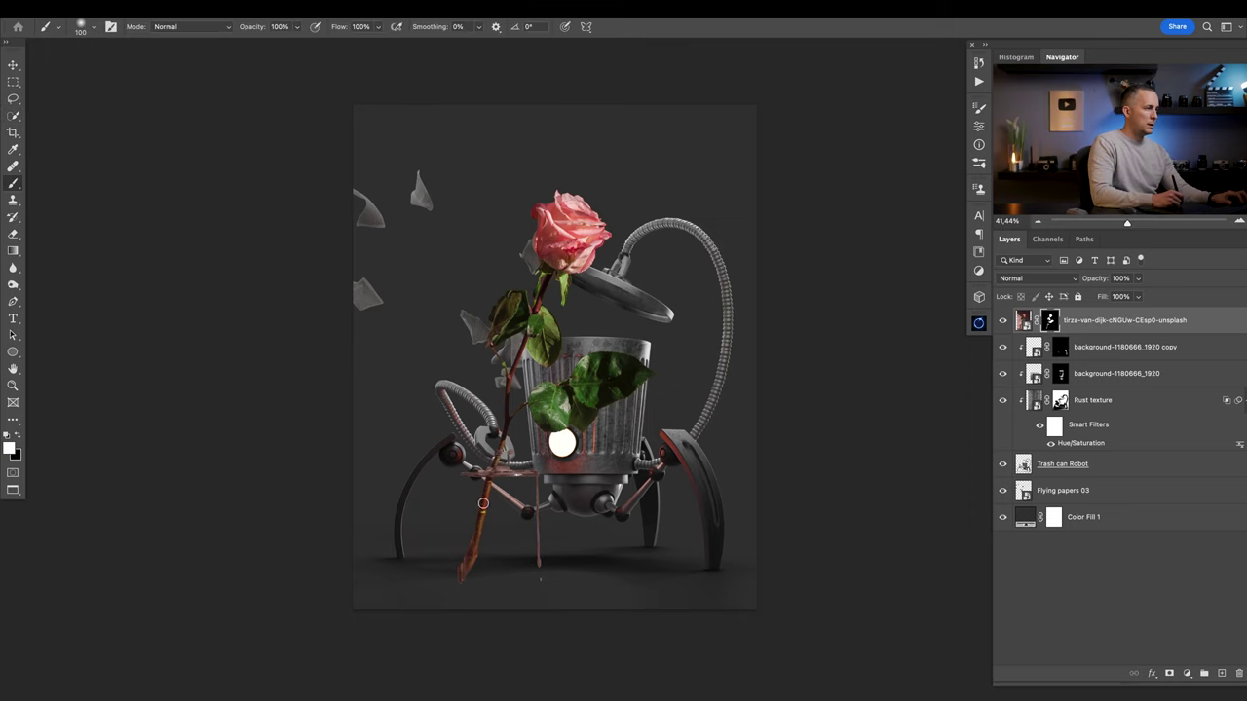
pyautogui.rightClick(508, 515)
pyautogui.click(609, 438)
pyautogui.click(623, 306)
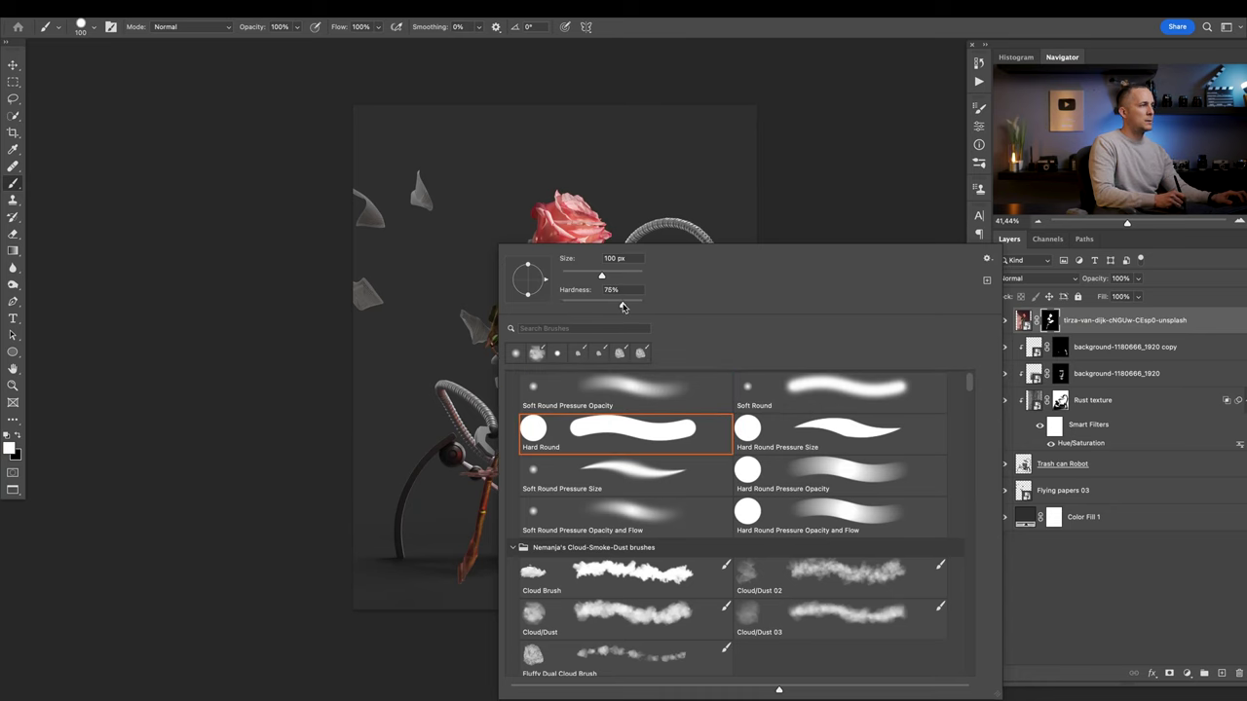
pyautogui.press('Return')
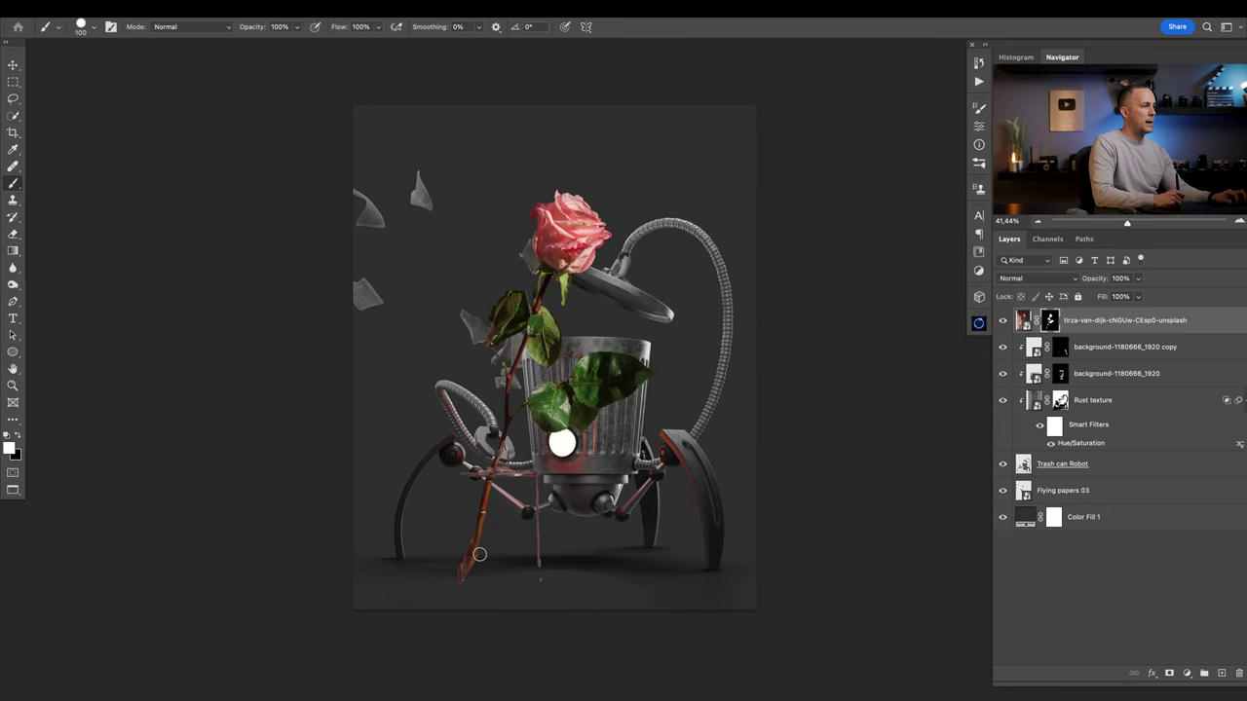
pyautogui.press(']')
pyautogui.press(']')
pyautogui.press(']')
pyautogui.press(']')
pyautogui.press(']')
pyautogui.moveTo(468, 489)
pyautogui.mouseDown()
pyautogui.moveTo(535, 480)
pyautogui.moveTo(535, 573)
pyautogui.mouseUp()
pyautogui.moveTo(506, 450); pyautogui.dragTo(581, 462)
pyautogui.moveTo(580, 462); pyautogui.dragTo(608, 411)
# Clean up the vase remnants at the cut end of the rose stem on the mask with an 80 px brush.
pyautogui.press('[')
pyautogui.press('[')
pyautogui.press('[')
pyautogui.press('[')
pyautogui.press('[')
pyautogui.press('[')
pyautogui.press('[')
pyautogui.press('[')
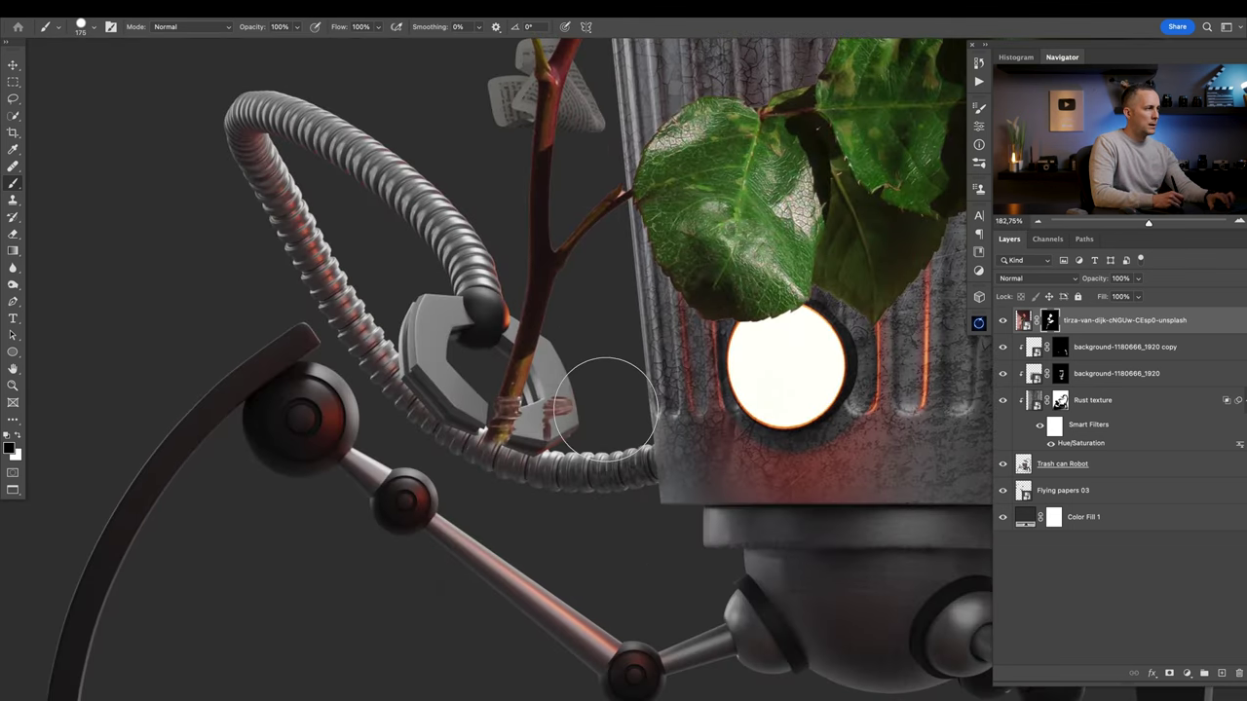
pyautogui.moveTo(505, 444)
pyautogui.mouseDown()
pyautogui.moveTo(508, 425)
pyautogui.moveTo(471, 378)
pyautogui.moveTo(486, 401)
pyautogui.moveTo(550, 400)
pyautogui.moveTo(503, 404)
pyautogui.mouseUp()
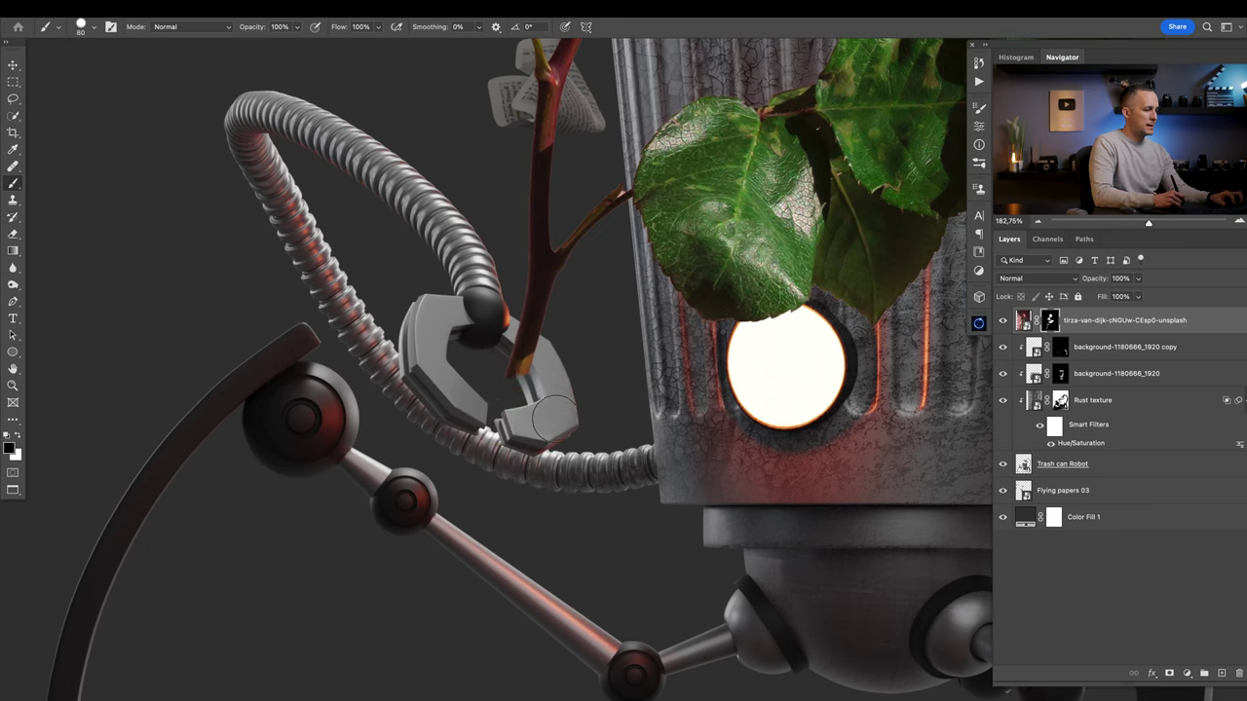
# Scale the rose down to about 46% and position it in front of the robot's gripper beside the can.
pyautogui.press('v')
pyautogui.scroll(-1, 572, 394)
pyautogui.moveTo(531, 368); pyautogui.dragTo(498, 435)
pyautogui.scroll(-5, 571, 431)
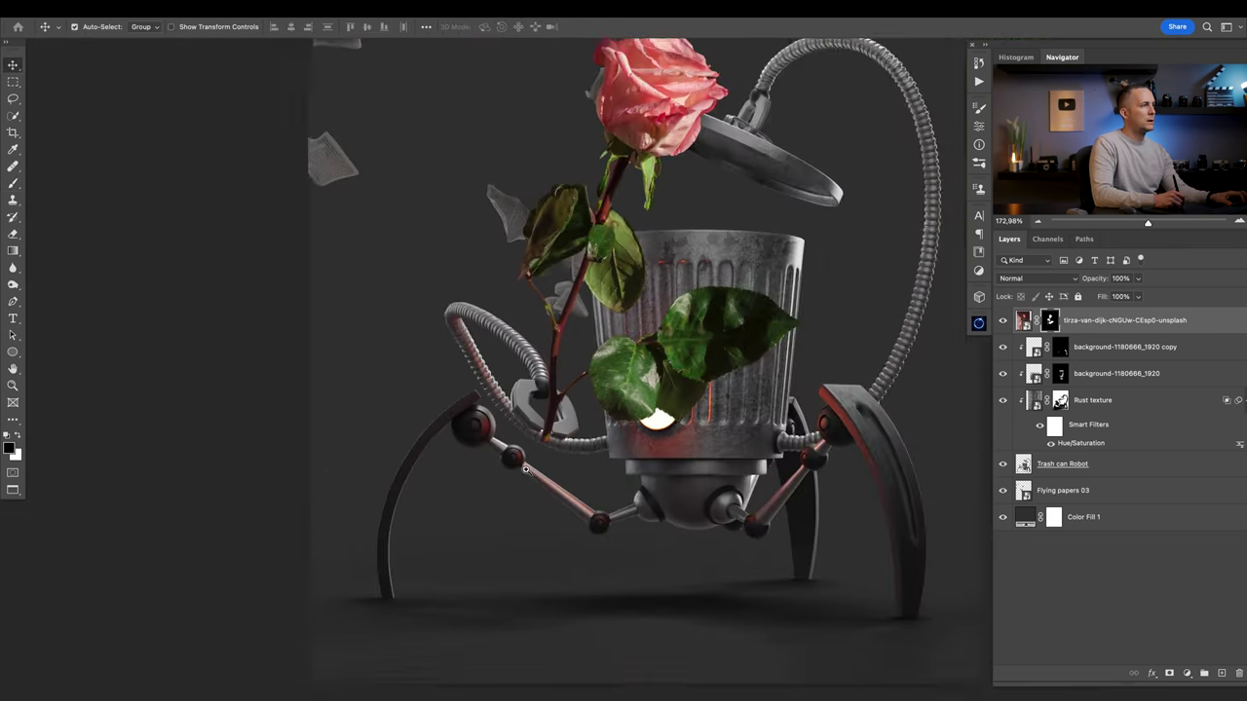
pyautogui.hotkey('ctrl', 't')
pyautogui.moveTo(911, 309); pyautogui.dragTo(798, 304)
pyautogui.moveTo(600, 294); pyautogui.dragTo(593, 414)
pyautogui.scroll(-3, 552, 414)
pyautogui.scroll(-5, 552, 414)
pyautogui.moveTo(760, 436); pyautogui.dragTo(721, 435)
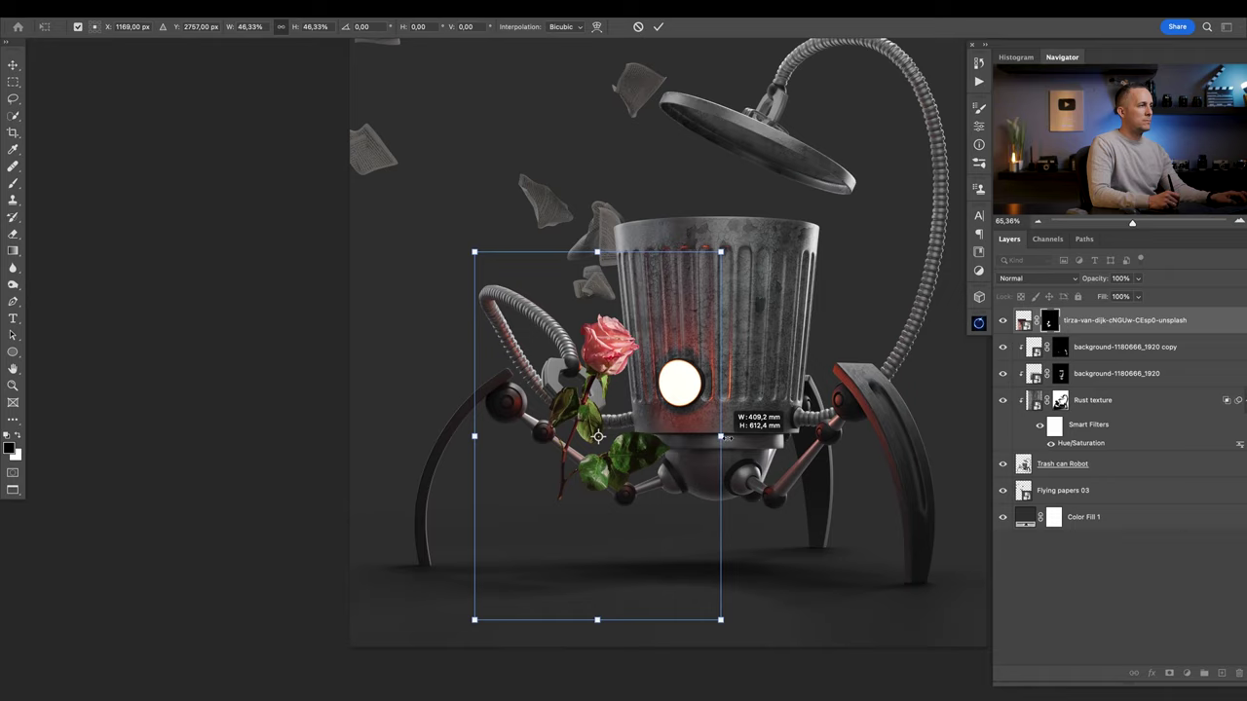
pyautogui.scroll(4, 590, 417)
pyautogui.moveTo(590, 417); pyautogui.dragTo(566, 349)
pyautogui.press('Return')
# Nudge the rose slightly right and down in front of the gripper.
pyautogui.scroll(5, 562, 446)
pyautogui.scroll(-6, 539, 407)
pyautogui.scroll(-2, 539, 407)
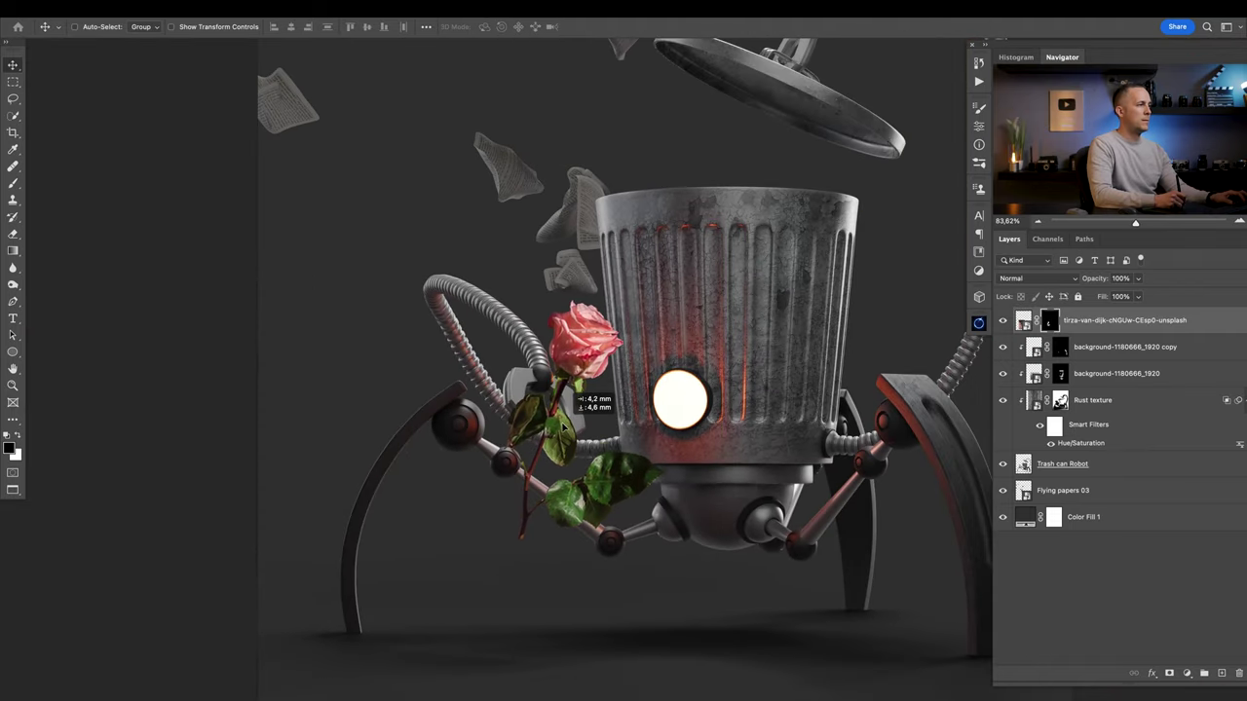
pyautogui.moveTo(563, 433)
pyautogui.mouseDown()
pyautogui.moveTo(552, 433)
pyautogui.moveTo(568, 438)
pyautogui.mouseUp()
pyautogui.scroll(-2, 568, 437)
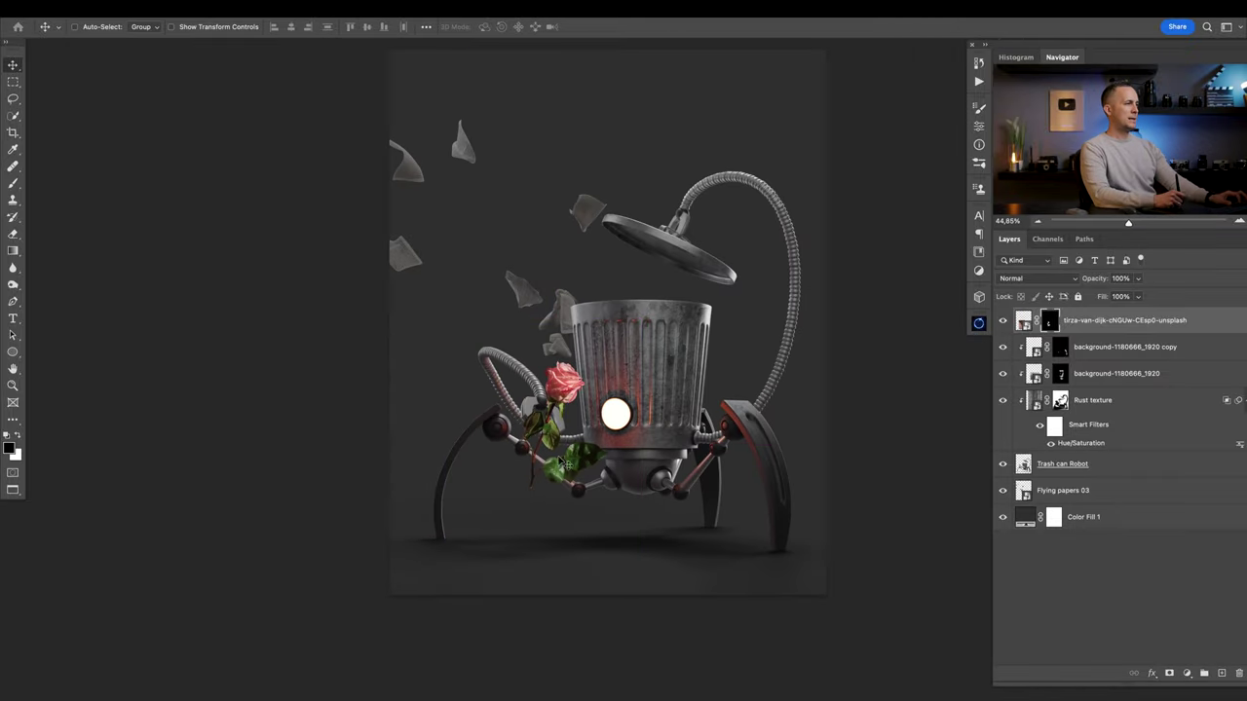
# Rotate the rose slightly clockwise about a pivot on its stem and adjust its position at the gripper.
pyautogui.scroll(3, 563, 370)
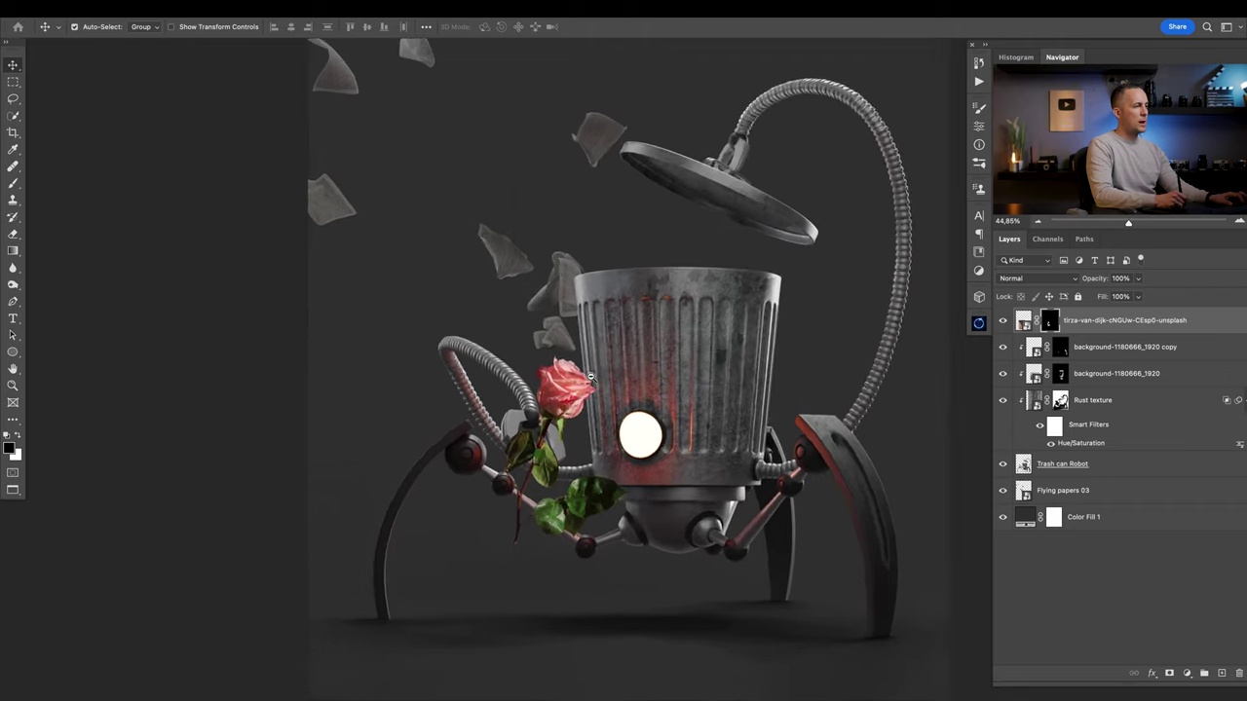
pyautogui.hotkey('ctrl', 't')
pyautogui.moveTo(551, 504); pyautogui.dragTo(529, 479)
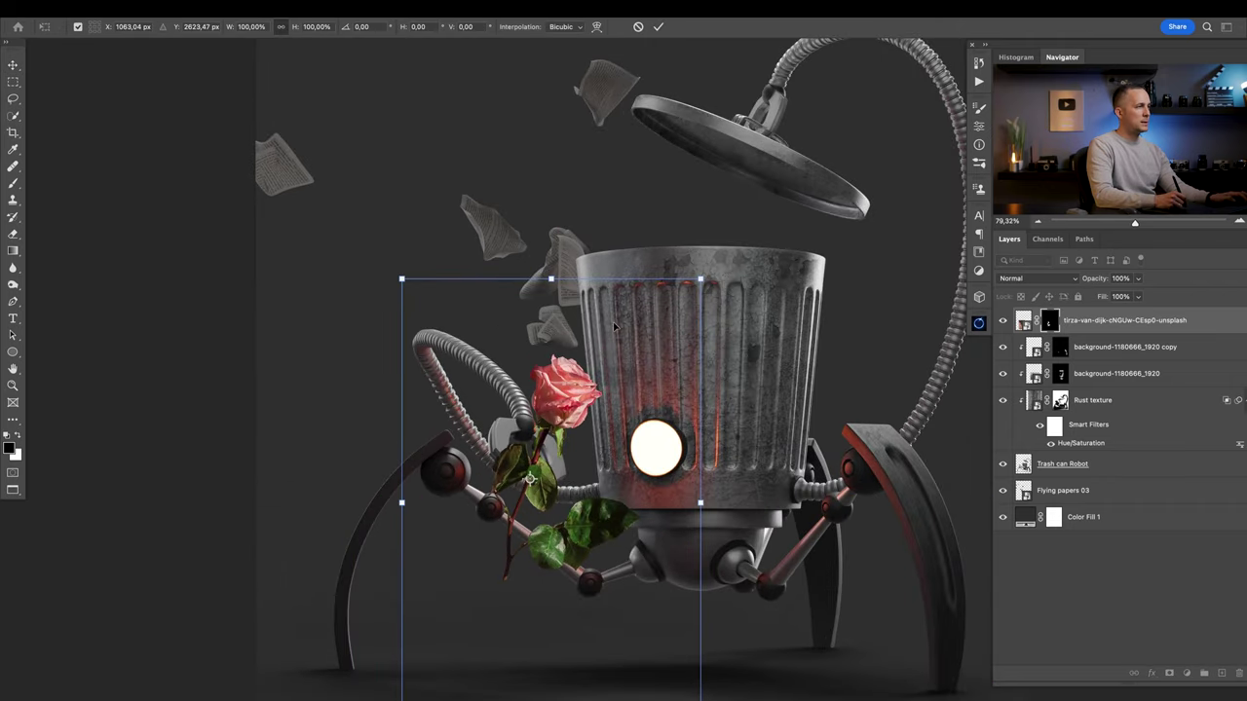
pyautogui.moveTo(709, 261); pyautogui.dragTo(737, 296)
pyautogui.press('Return')
pyautogui.scroll(5, 520, 484)
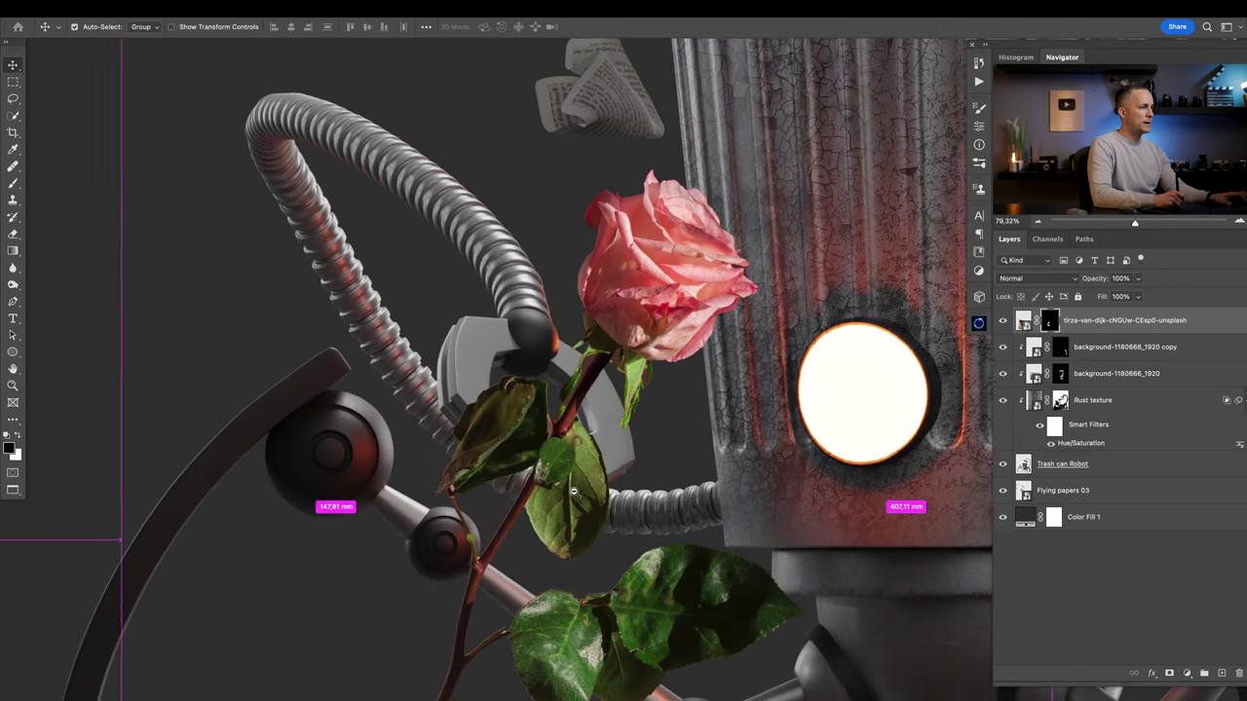
pyautogui.moveTo(571, 482); pyautogui.dragTo(553, 407)
pyautogui.scroll(5, 553, 407)
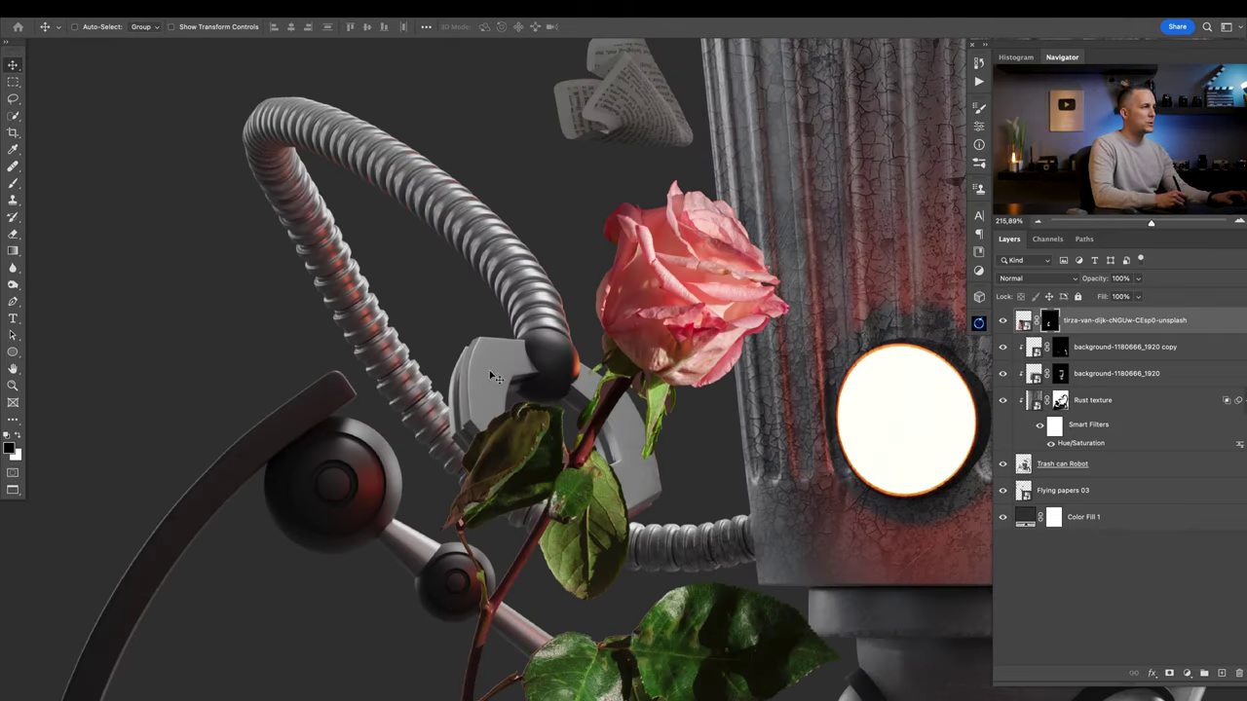
# Duplicate the background-1180666_1920 copy texture layer and delete the duplicate's layer mask.
pyautogui.click(1035, 376)
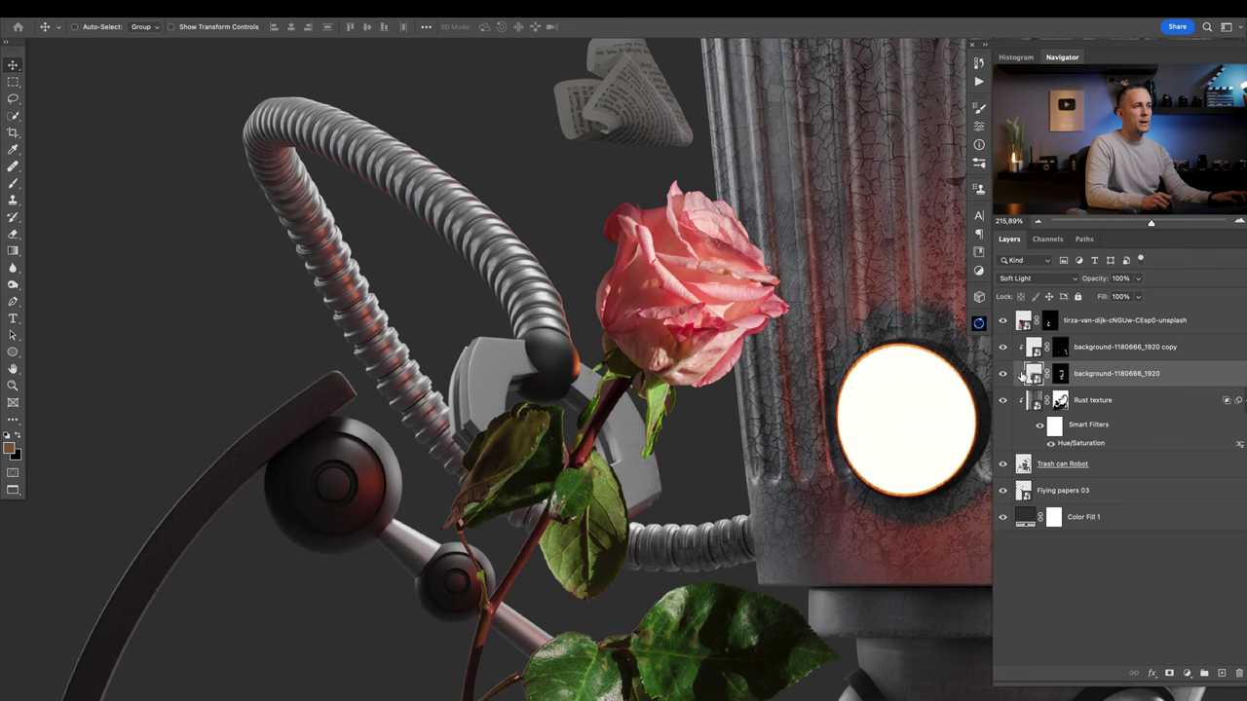
pyautogui.click(1036, 352)
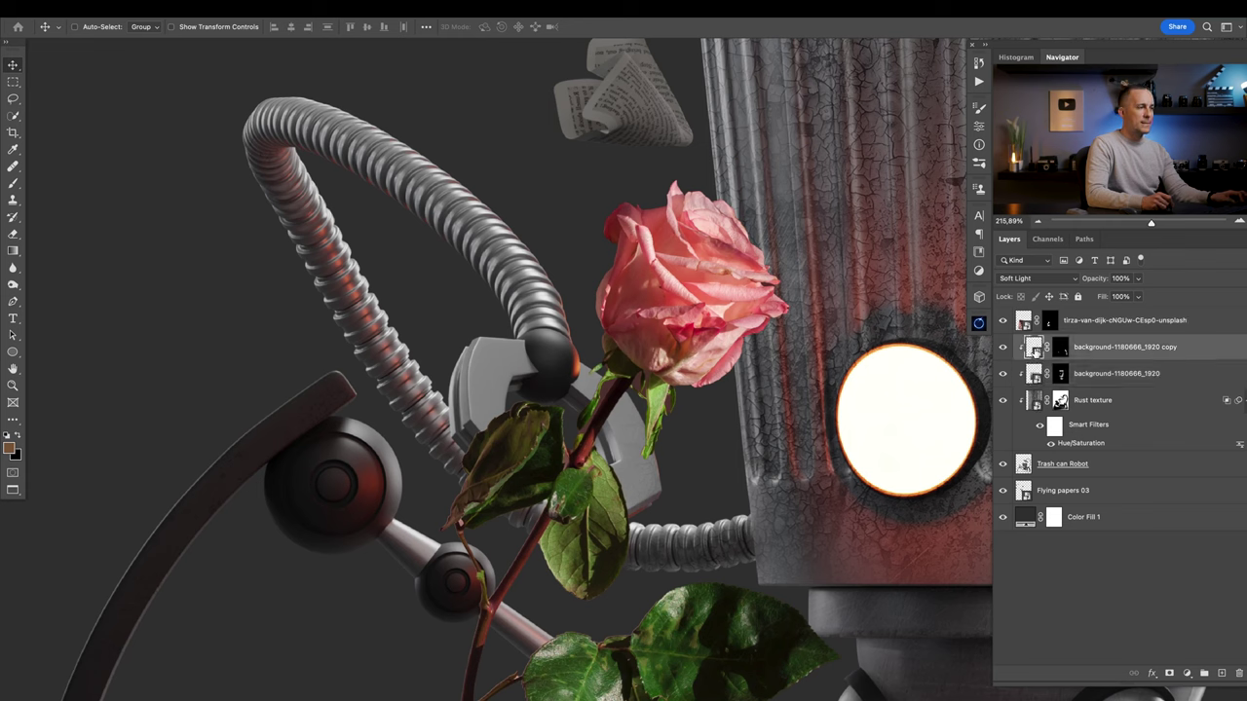
pyautogui.hotkey('ctrl', ';')
pyautogui.hotkey('ctrl', 'j')
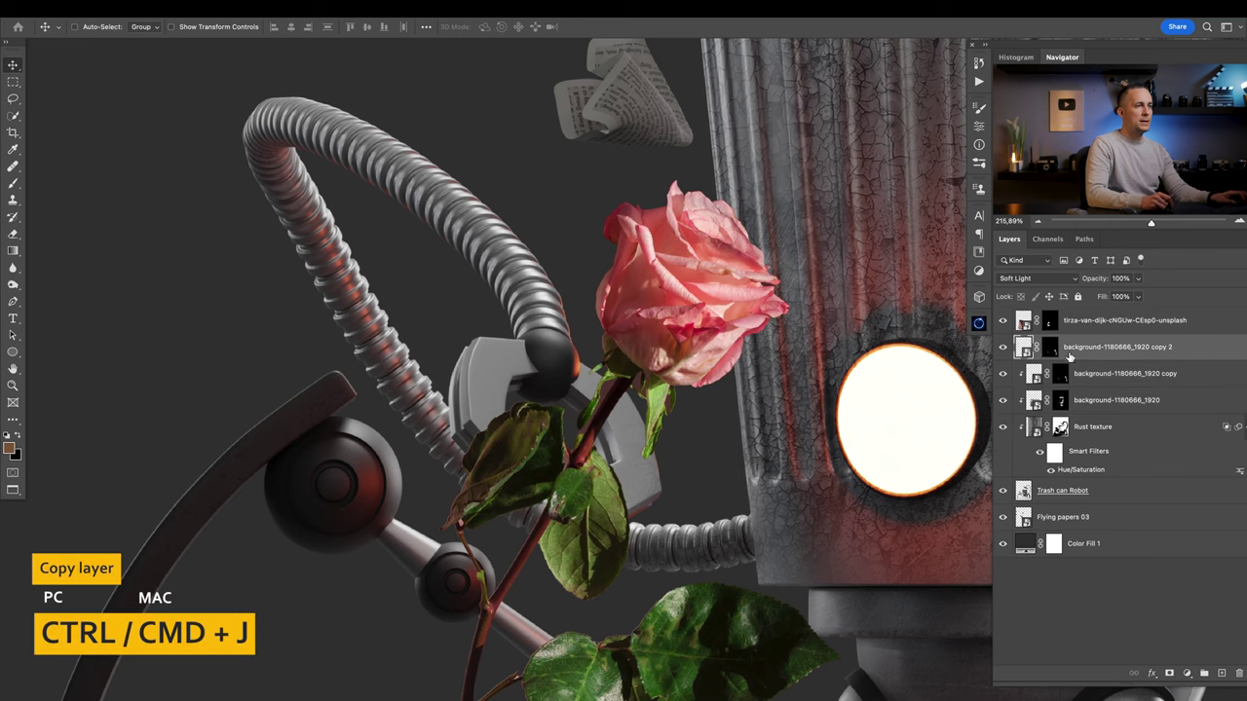
pyautogui.rightClick(1053, 353)
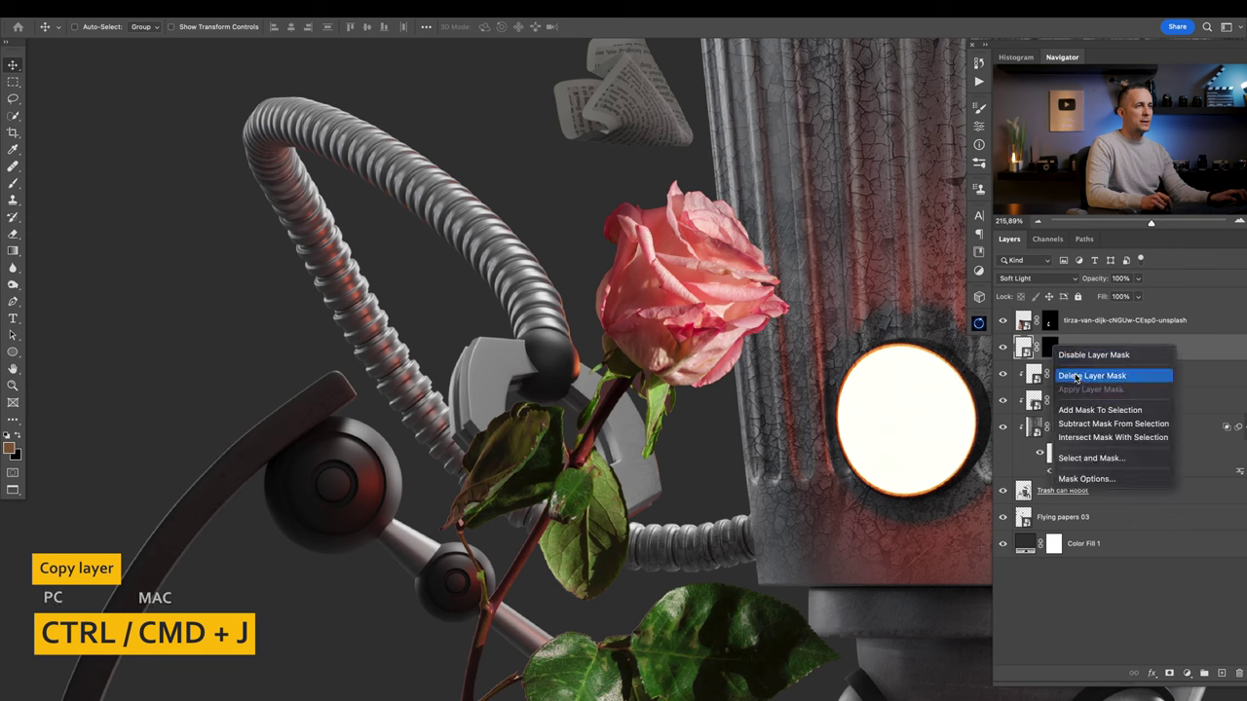
pyautogui.click(1072, 377)
# Move the duplicated scratch texture over the gripper arm and clip it to the robot.
pyautogui.moveTo(849, 453); pyautogui.dragTo(360, 164)
pyautogui.moveTo(495, 261); pyautogui.dragTo(436, 256)
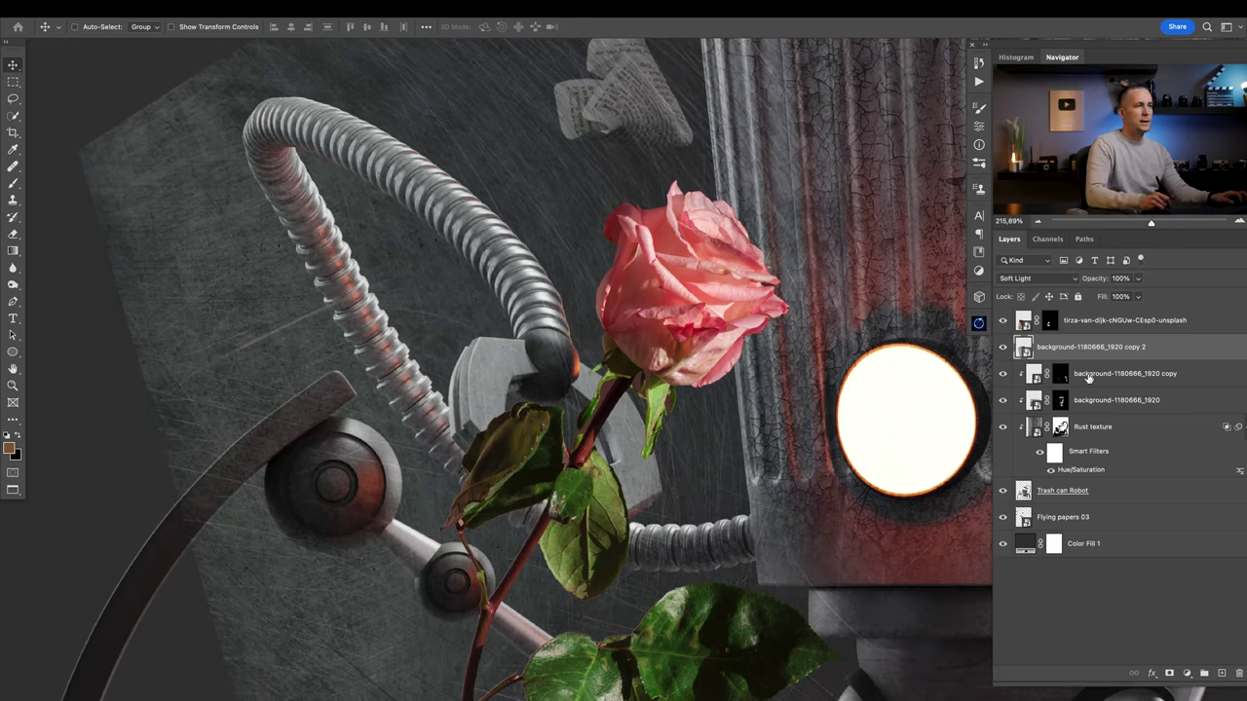
pyautogui.keyDown('alt'); pyautogui.click(1046, 356); pyautogui.keyUp('alt')
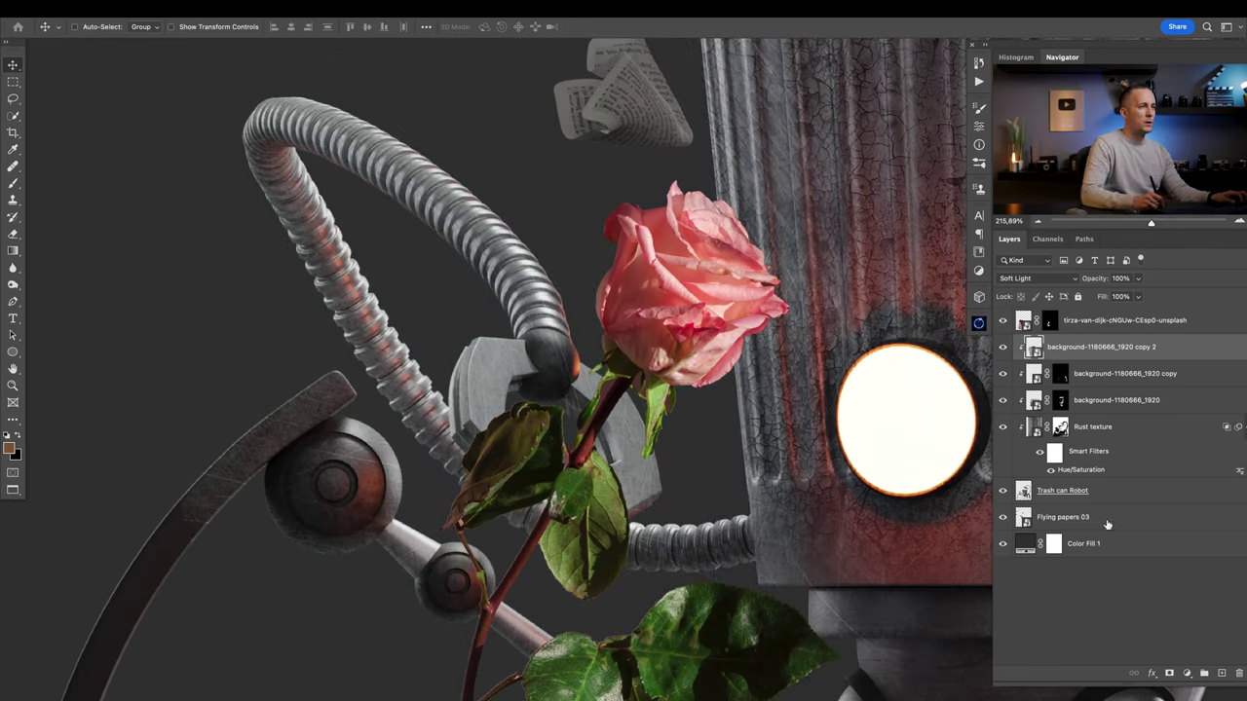
# Hide the duplicated texture behind a black mask and paint its scratches in white onto the gripper and arm cable.
pyautogui.keyDown('alt'); pyautogui.click(1167, 673); pyautogui.keyUp('alt')
pyautogui.press('b')
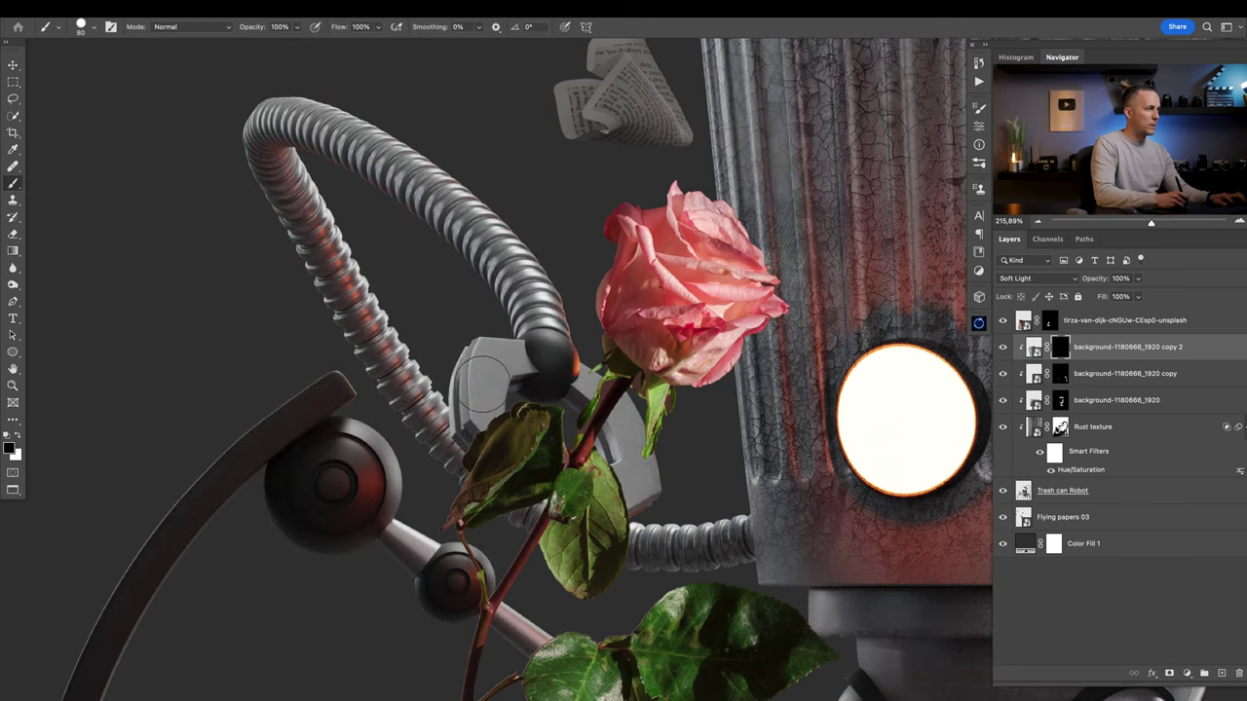
pyautogui.press('x')
pyautogui.moveTo(496, 374); pyautogui.dragTo(488, 387)
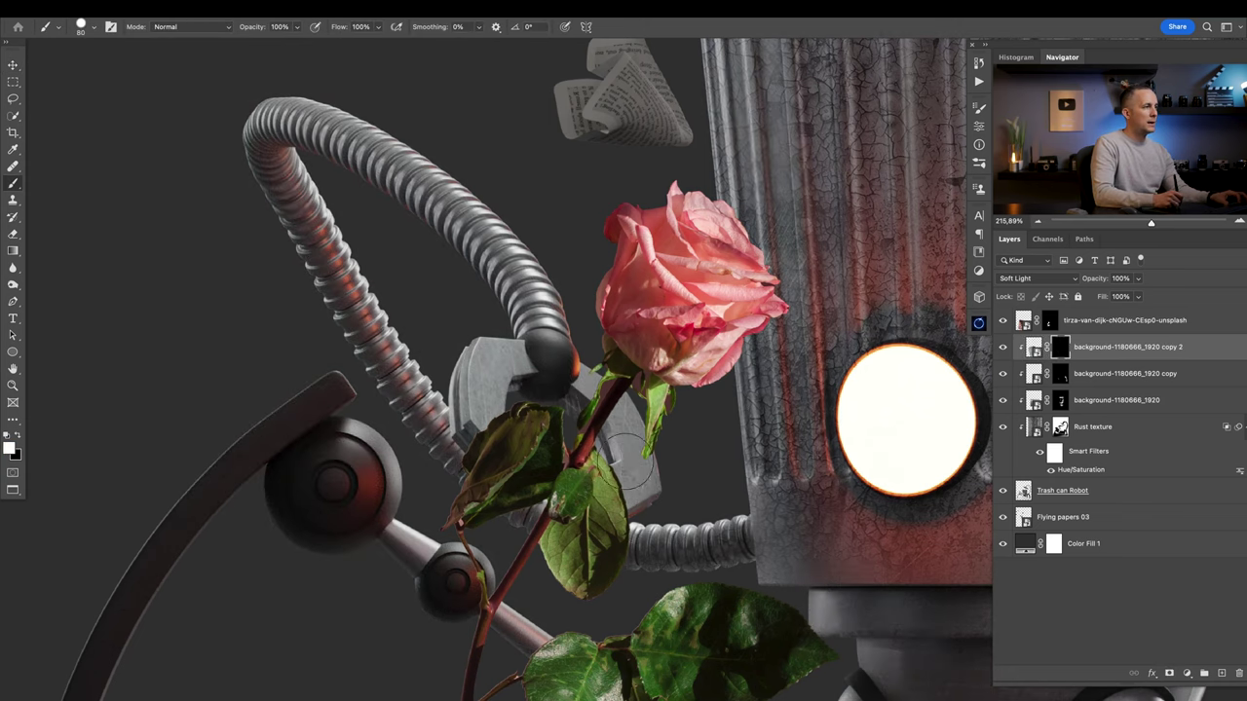
pyautogui.moveTo(366, 310); pyautogui.dragTo(435, 425)
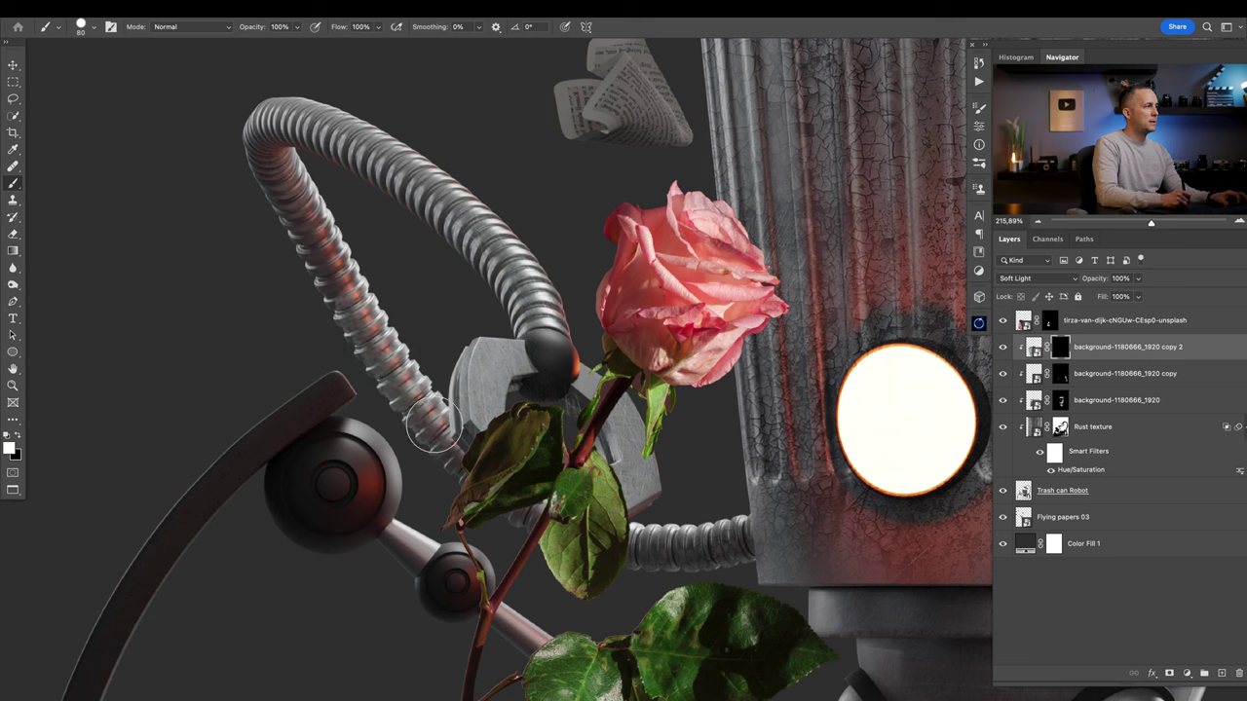
# Keep the texture in Soft Light and paint the scratches off the arm cable in black with the Soft Round Pressure Opacity brush.
pyautogui.click(1037, 278)
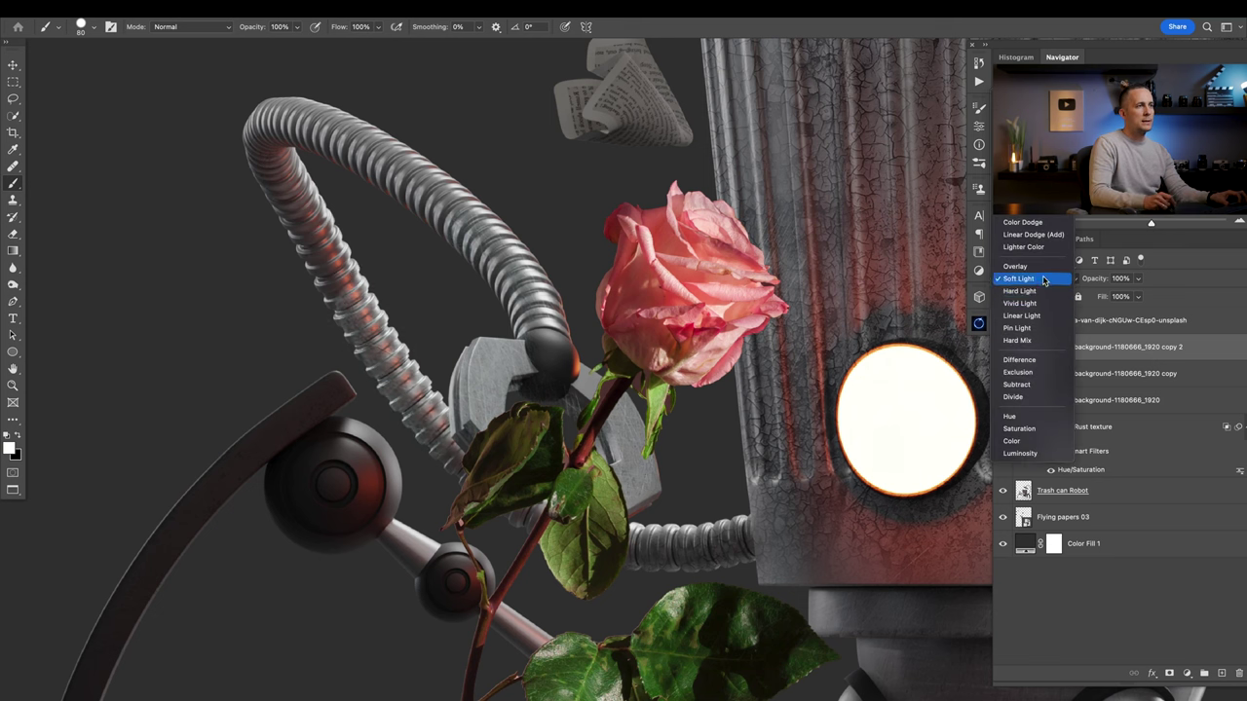
pyautogui.click(1033, 278)
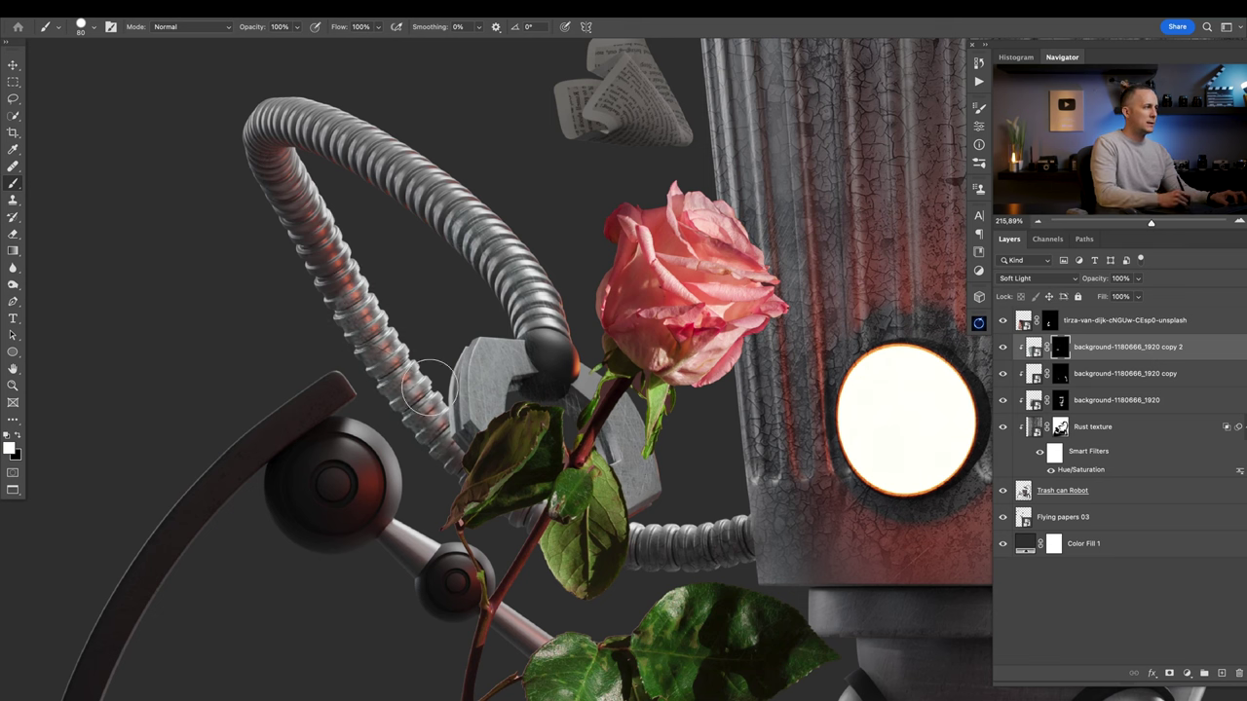
pyautogui.moveTo(378, 334); pyautogui.dragTo(404, 446)
pyautogui.rightClick(401, 392)
pyautogui.click(532, 389)
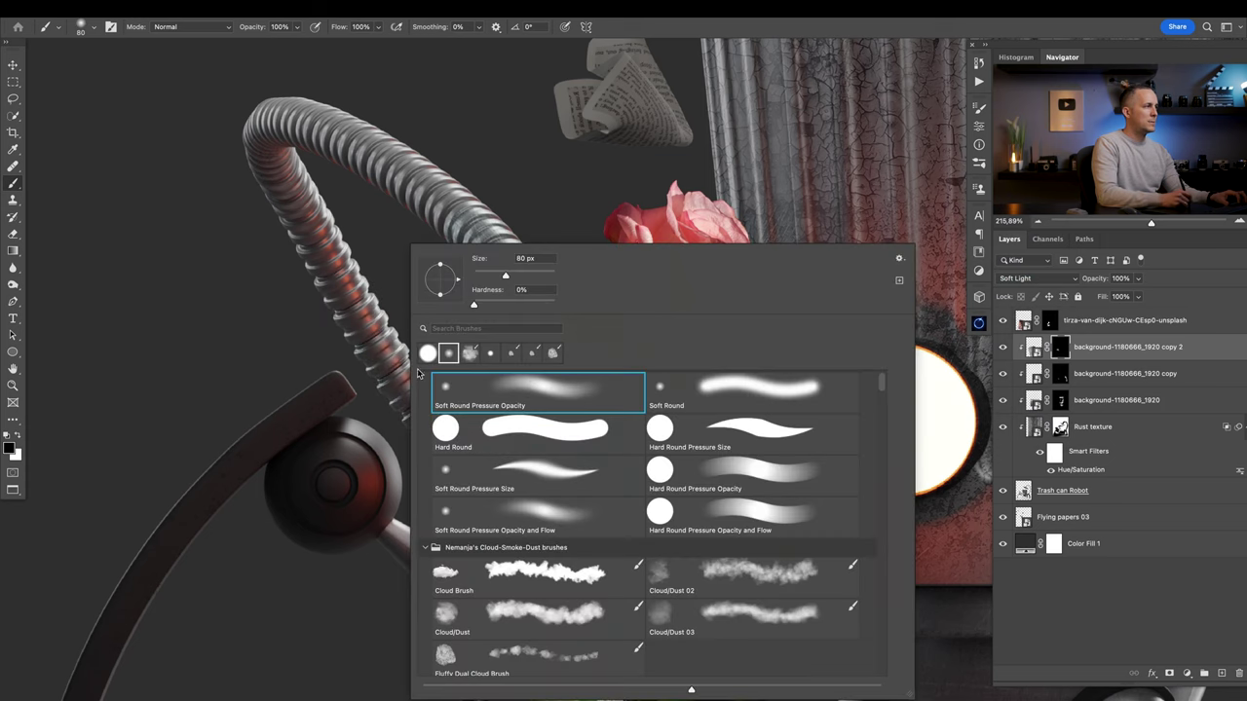
pyautogui.click(374, 437)
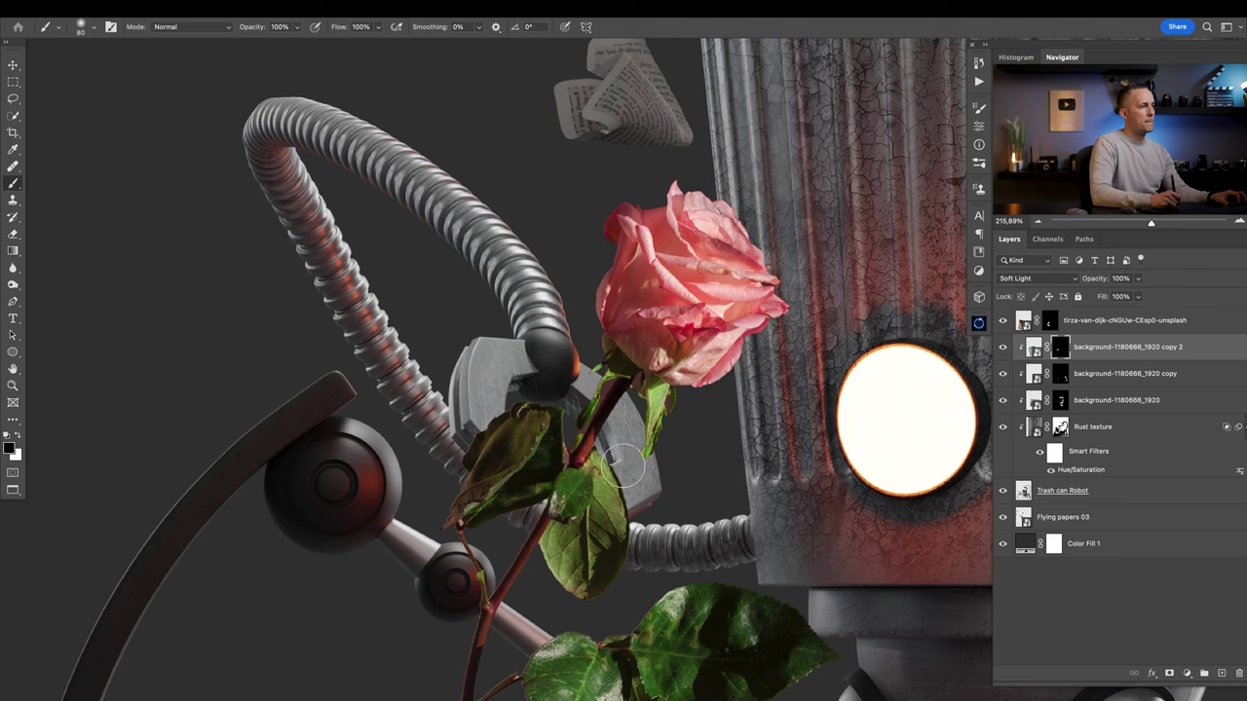
pyautogui.scroll(-5, 740, 571)
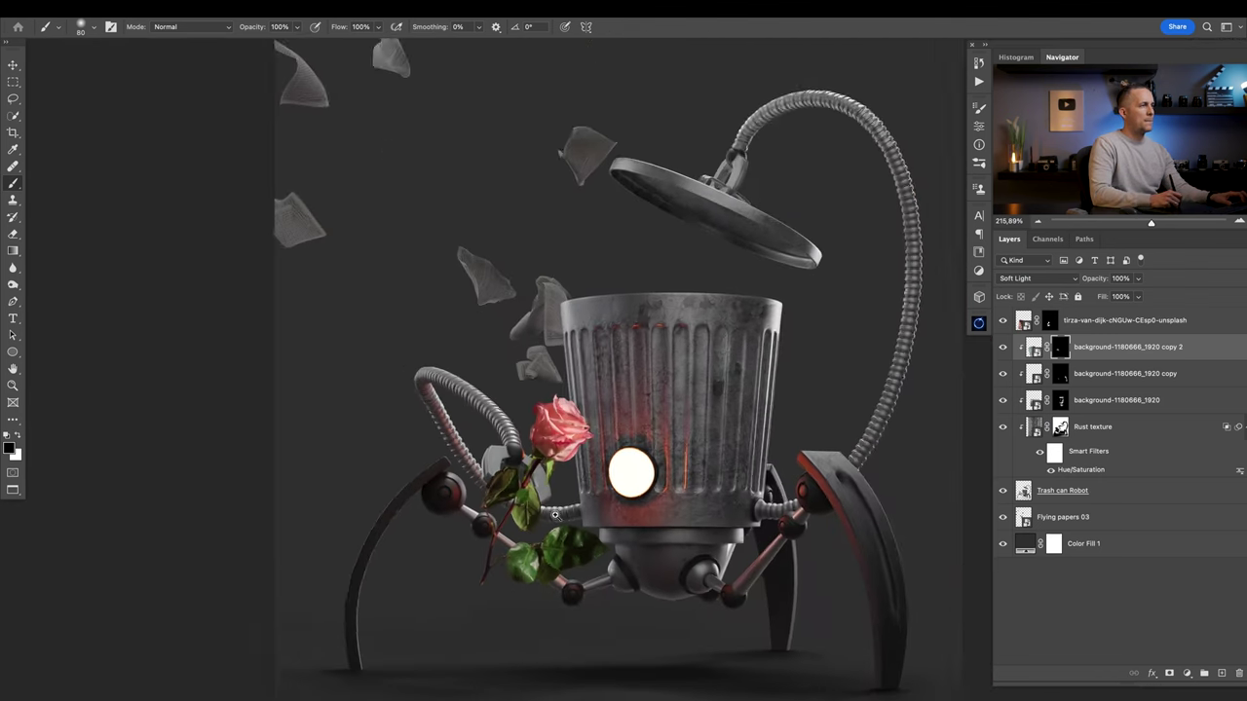
pyautogui.scroll(5, 673, 402)
pyautogui.scroll(3, 527, 359)
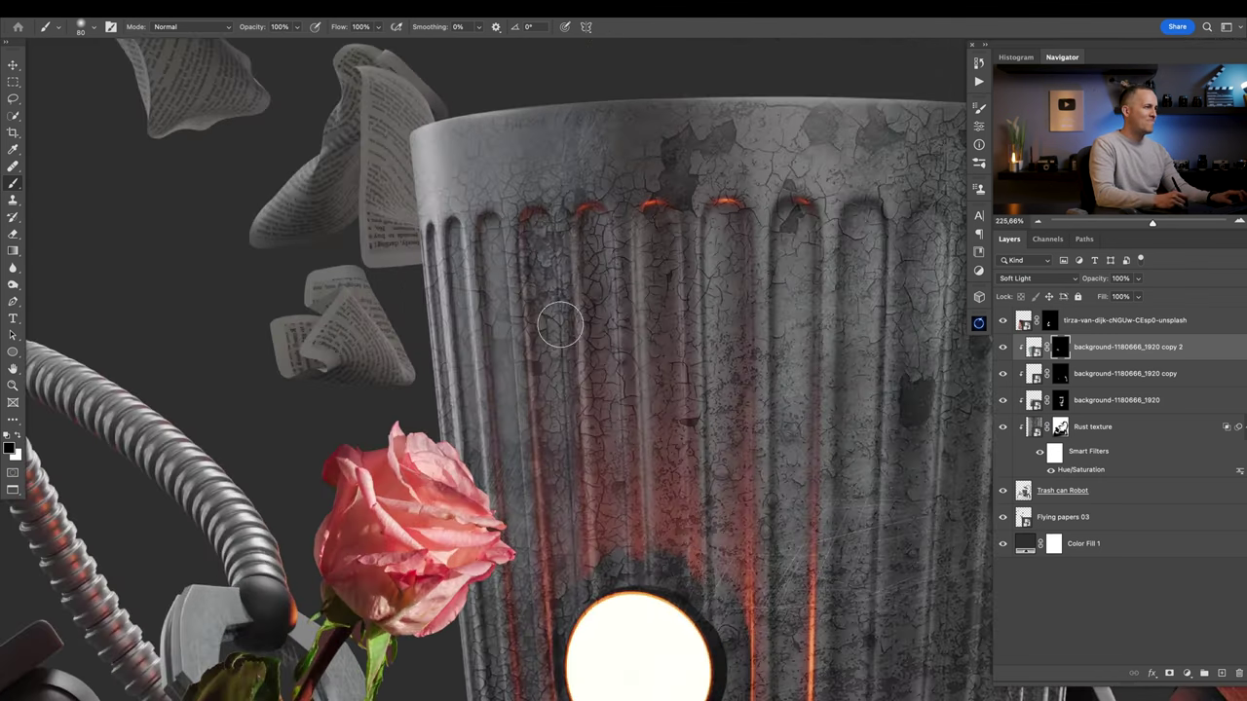
# Fade the Rust texture on the left side of the can by painting its mask black at 20% opacity with a size 250 brush.
pyautogui.click(1060, 427)
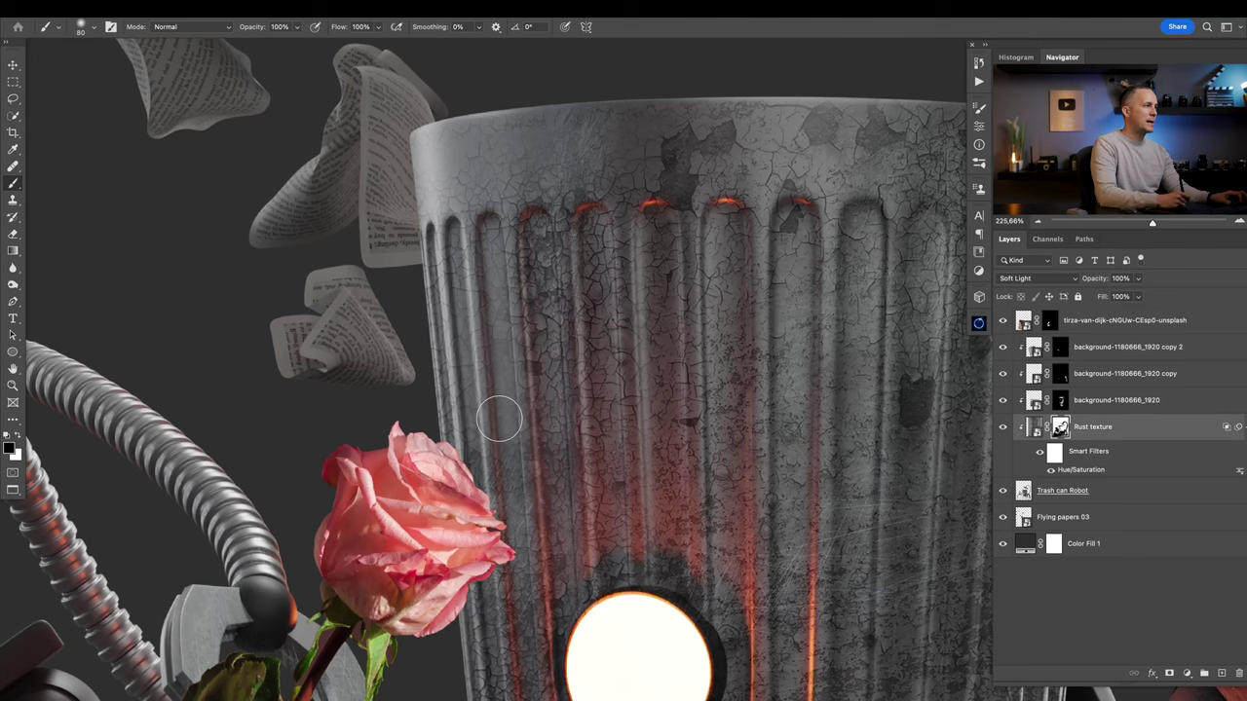
pyautogui.press(']')
pyautogui.press(']')
pyautogui.press('2')
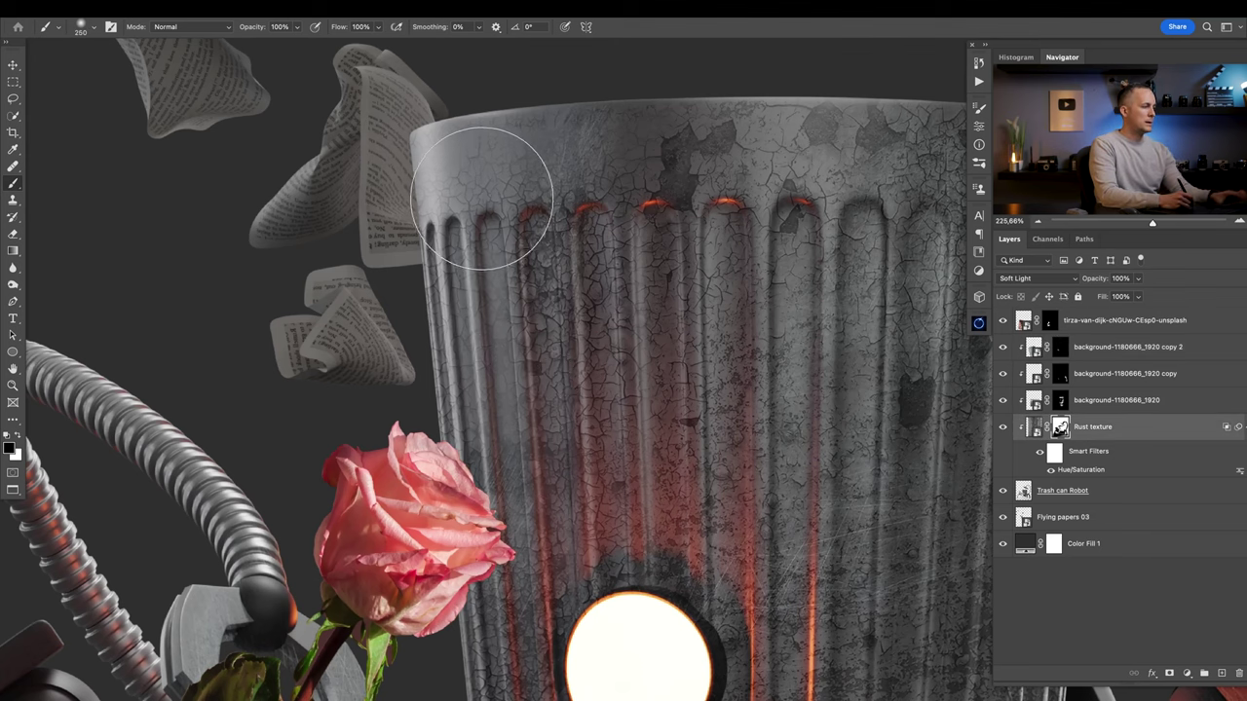
pyautogui.moveTo(485, 204)
pyautogui.mouseDown()
pyautogui.moveTo(500, 304)
pyautogui.moveTo(496, 620)
pyautogui.moveTo(470, 359)
pyautogui.moveTo(494, 464)
pyautogui.mouseUp()
pyautogui.moveTo(740, 325); pyautogui.dragTo(516, 584)
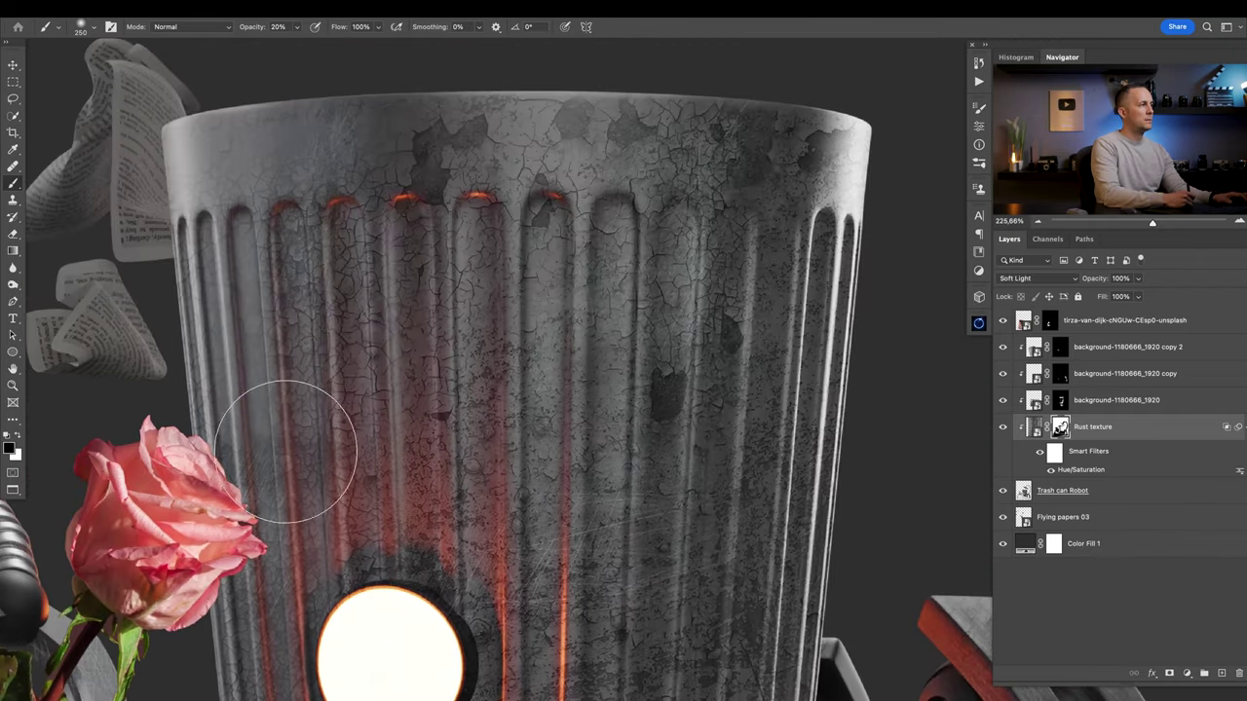
# Fade the Rust texture cracks further around the left red-lit grooves with a size 60 brush at 20% opacity.
pyautogui.press('[')
pyautogui.press('[')
pyautogui.press('[')
pyautogui.press('[')
pyautogui.press('[')
pyautogui.press('[')
pyautogui.press('[')
pyautogui.press('[')
pyautogui.press('[')
pyautogui.click(285, 211)
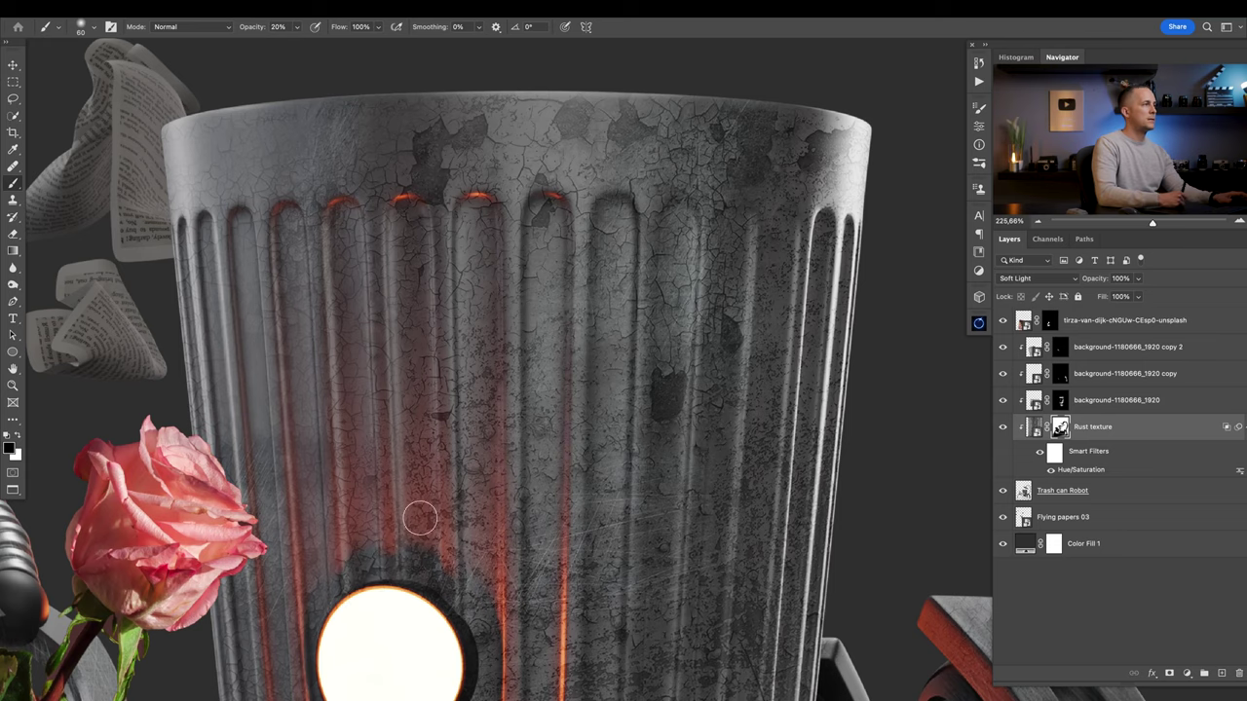
# Reveal the background-1180666_1920 scratches on the can's left side by painting its mask white at 100% opacity with a size 175 brush.
pyautogui.scroll(-2, 574, 373)
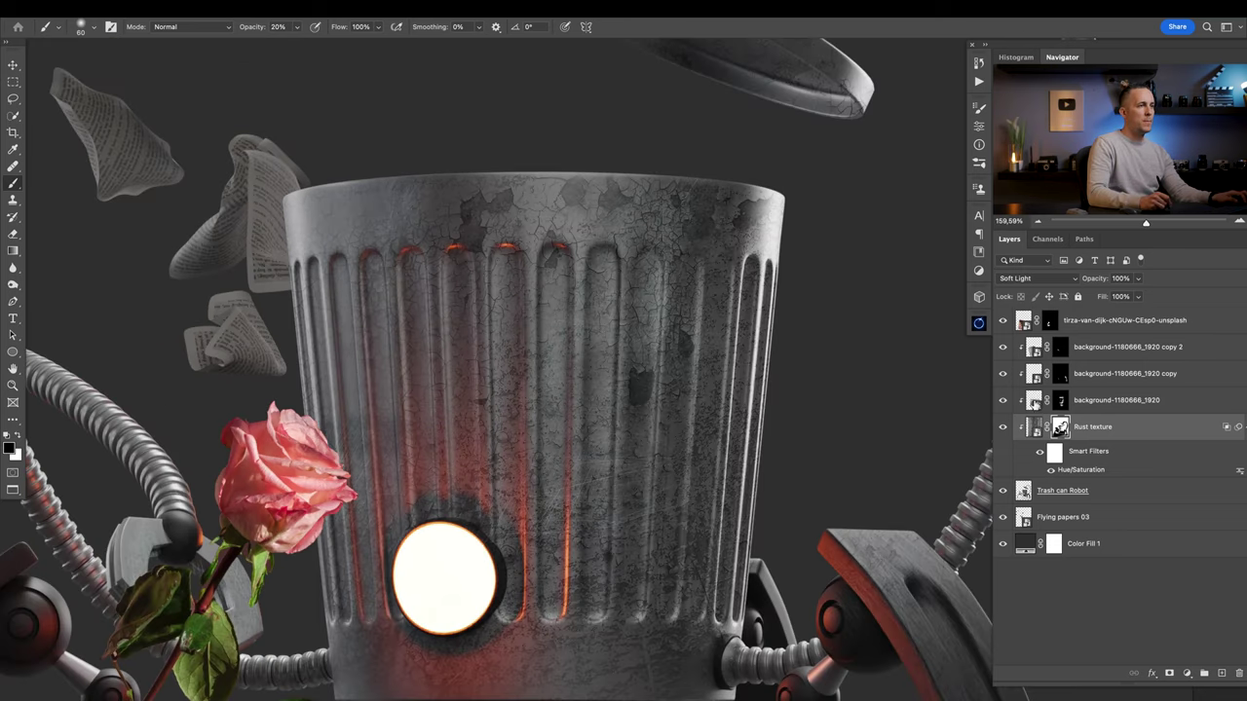
pyautogui.click(1043, 400)
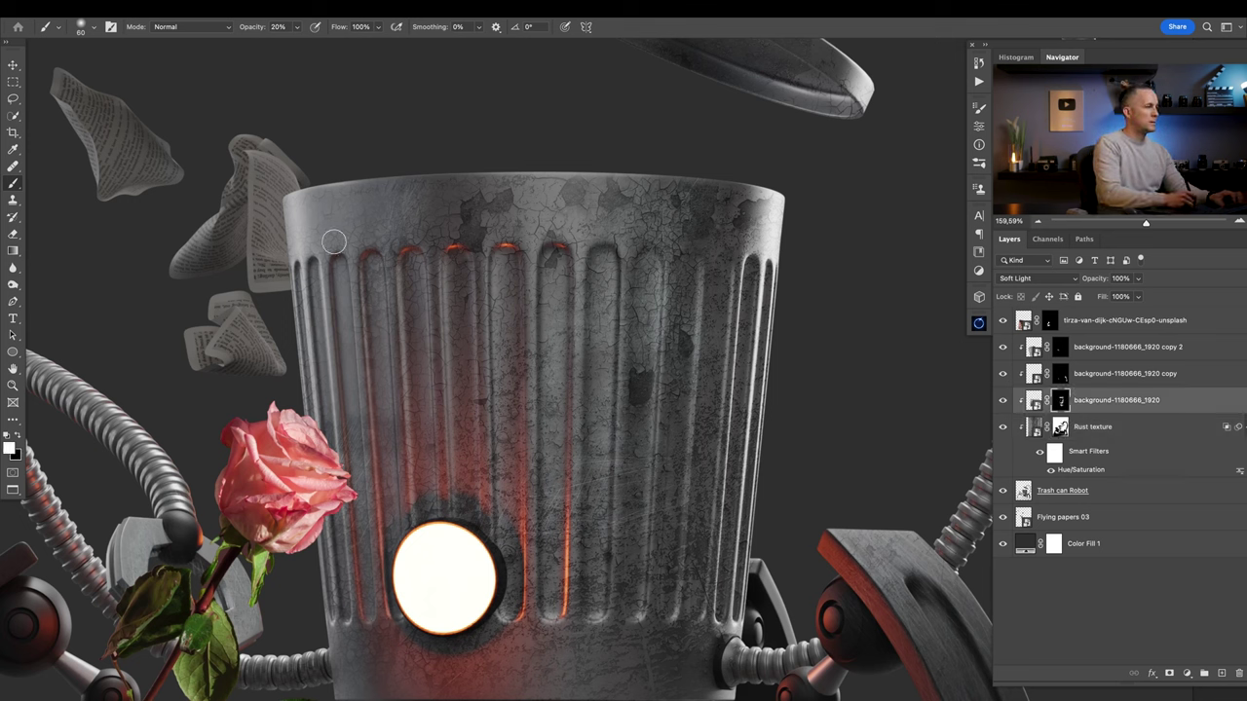
pyautogui.press(']')
pyautogui.press(']')
pyautogui.press(']')
pyautogui.press(']')
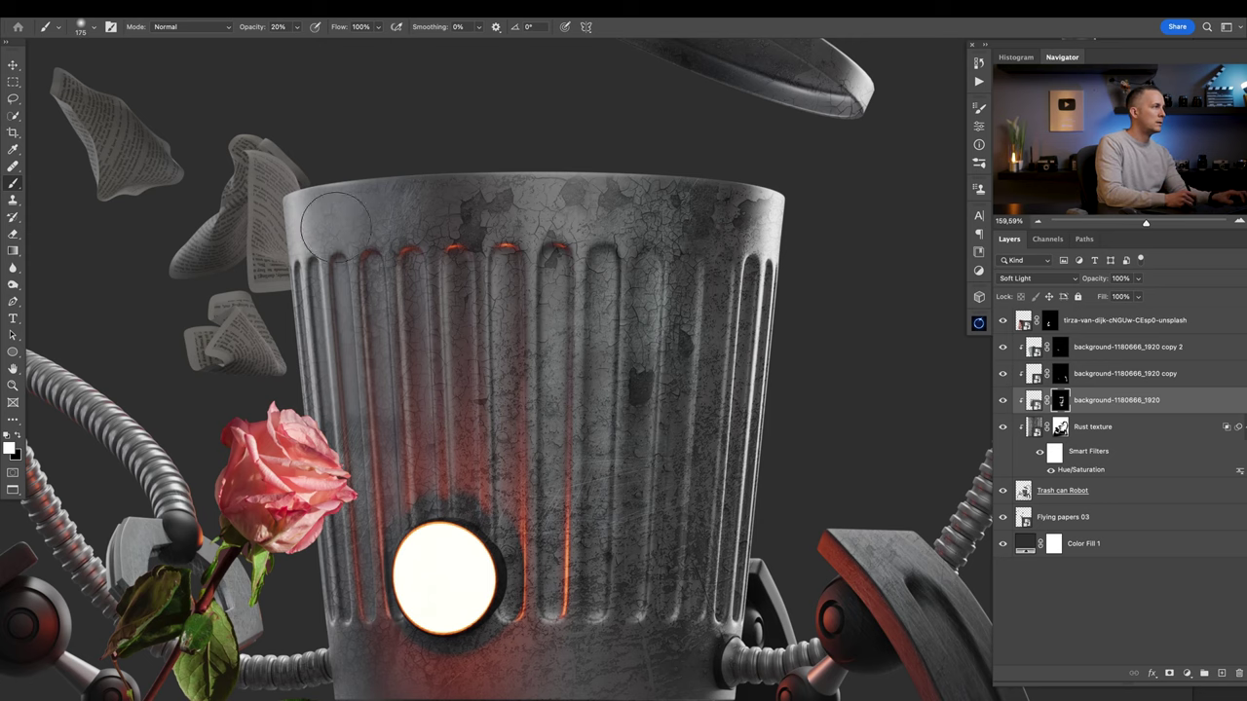
pyautogui.scroll(5, 331, 291)
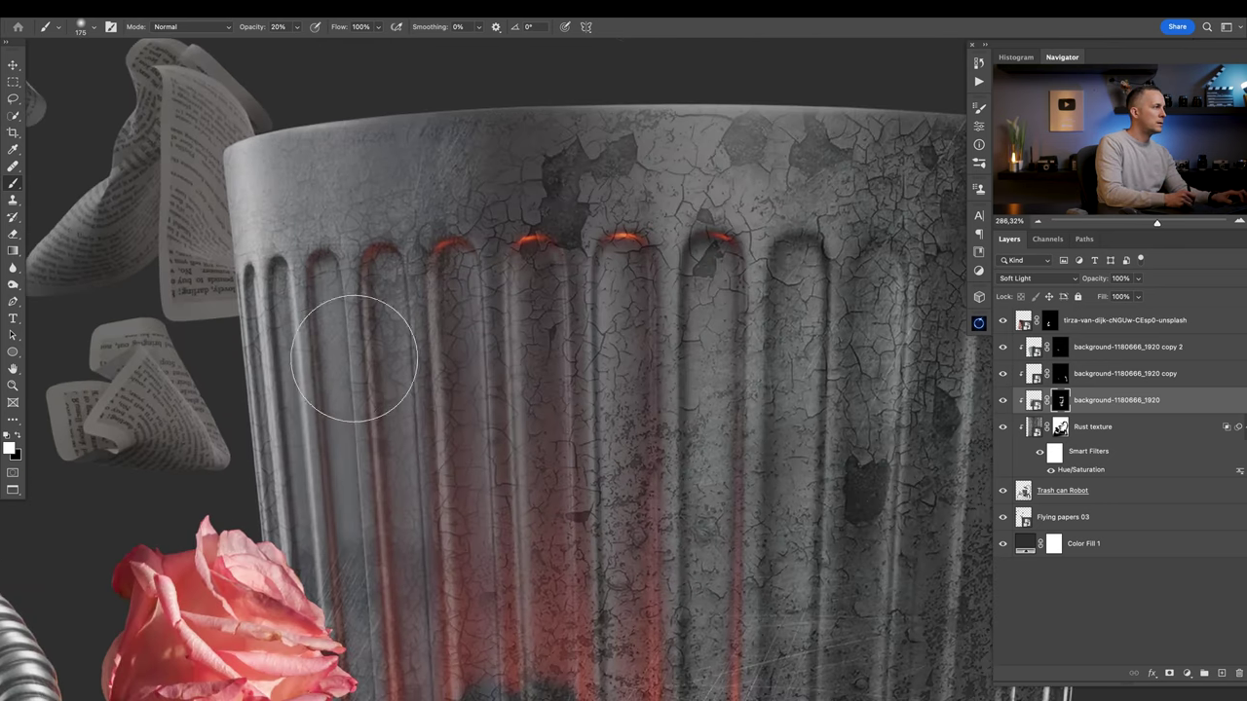
pyautogui.press('0')
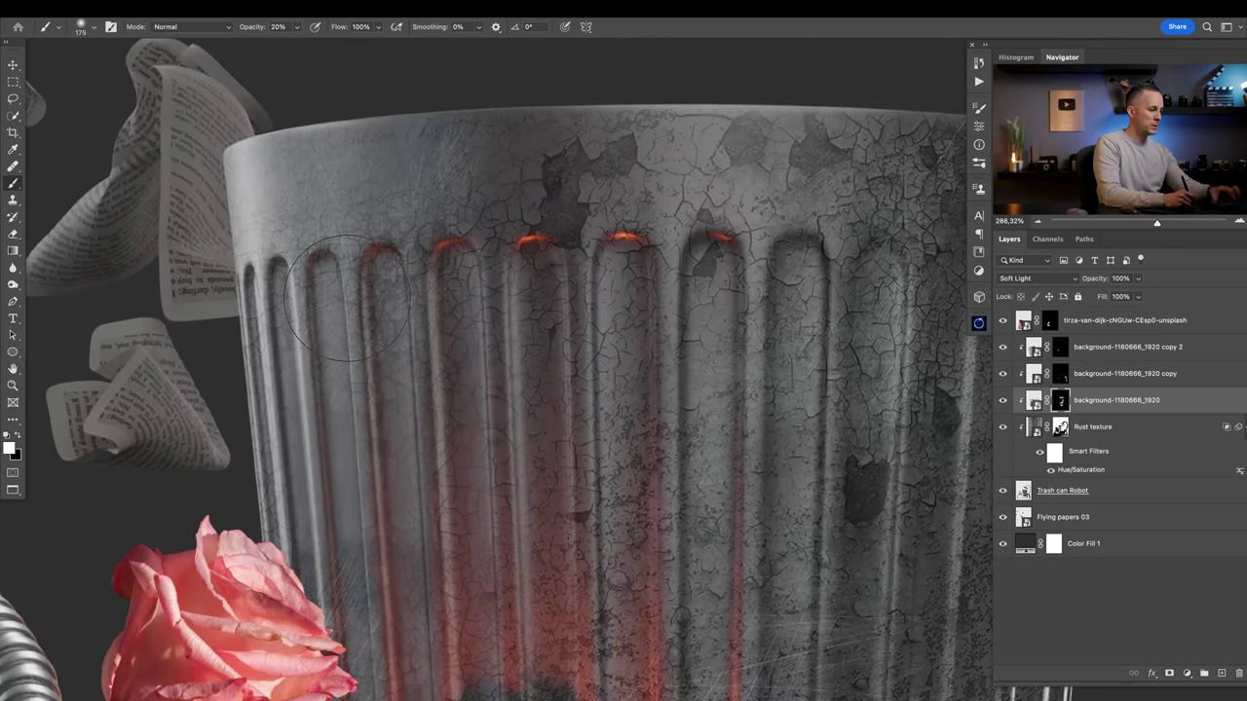
pyautogui.moveTo(352, 450); pyautogui.dragTo(378, 271)
# Refine the scratch mask along the can's left grooves with a smaller brush, switching to black at size 30.
pyautogui.press('[')
pyautogui.press('[')
pyautogui.press('[')
pyautogui.press('[')
pyautogui.press('[')
pyautogui.press('[')
pyautogui.press('[')
pyautogui.press('[')
pyautogui.press('[')
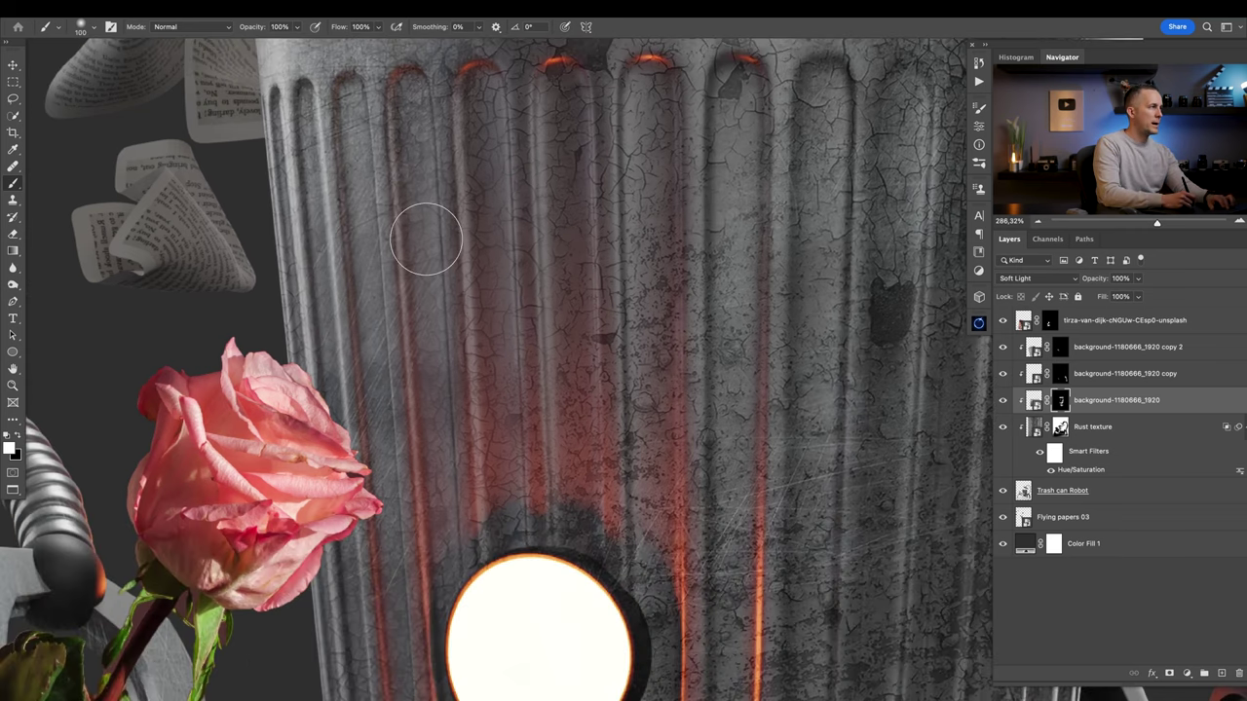
pyautogui.press('x')
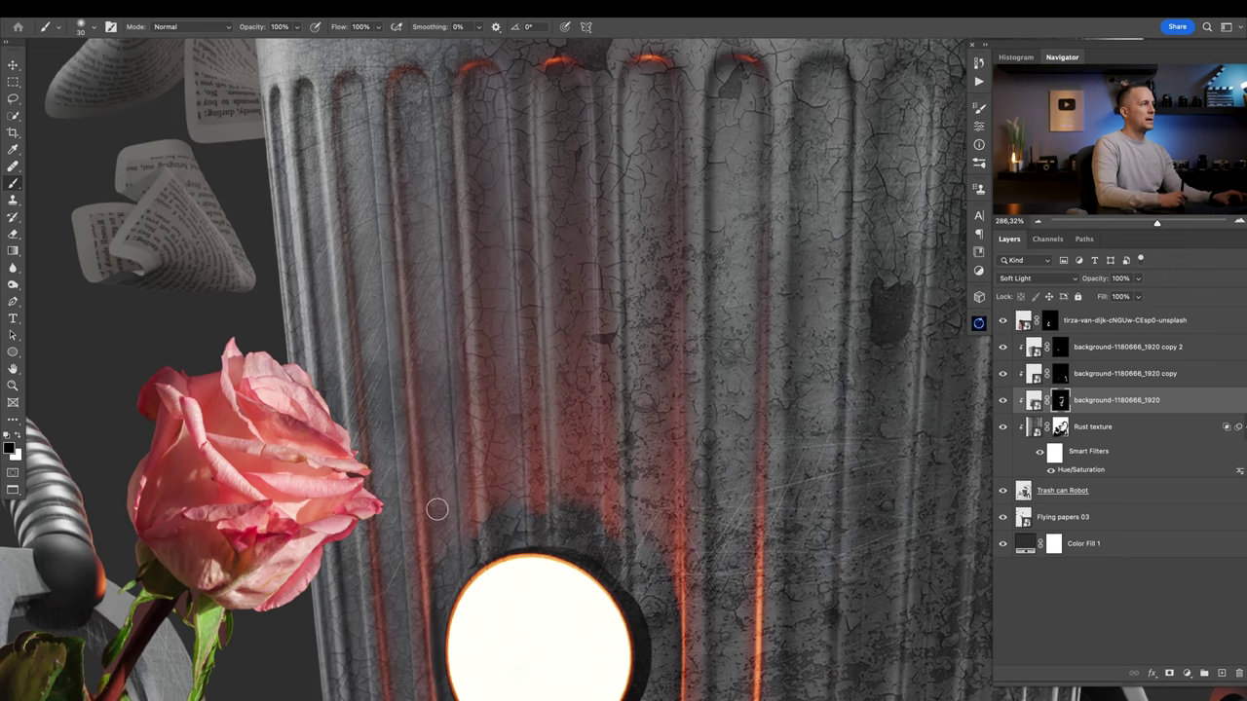
# Place the Full Trash Bag Black image into the document and position it over the trash can.
pyautogui.scroll(-5, 459, 458)
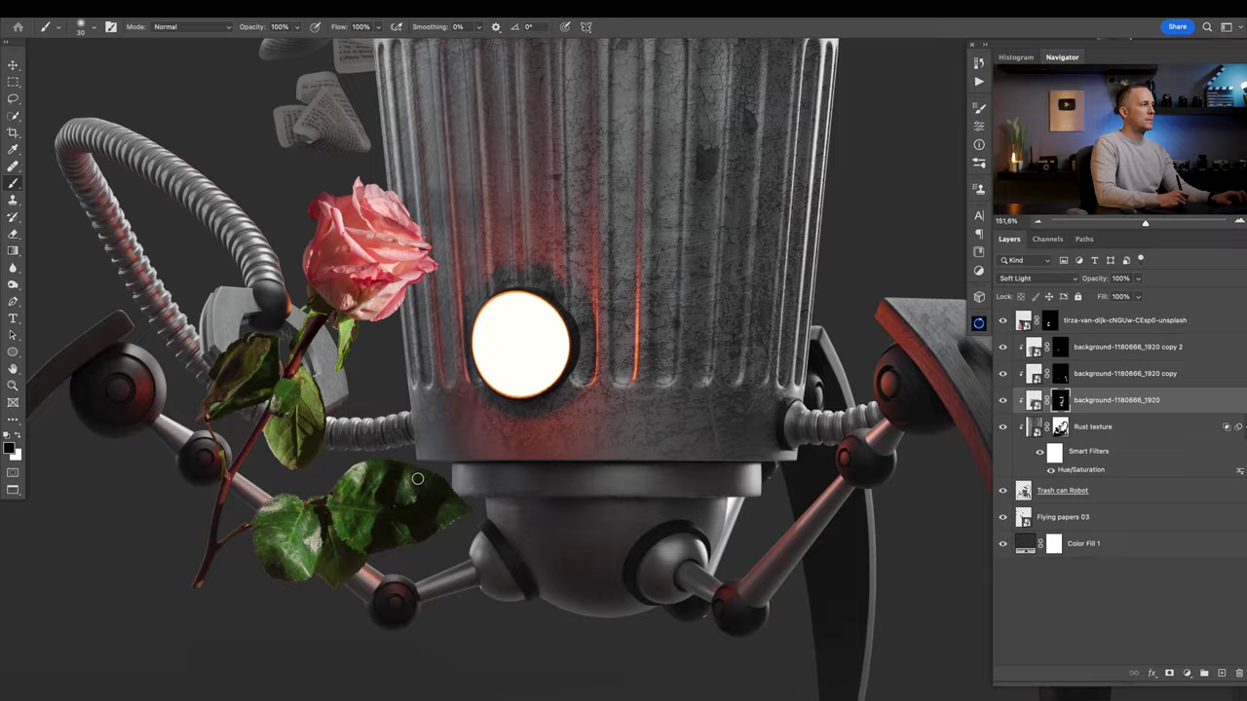
pyautogui.moveTo(418, 478); pyautogui.dragTo(498, 507)
pyautogui.moveTo(278, 346); pyautogui.dragTo(322, 431)
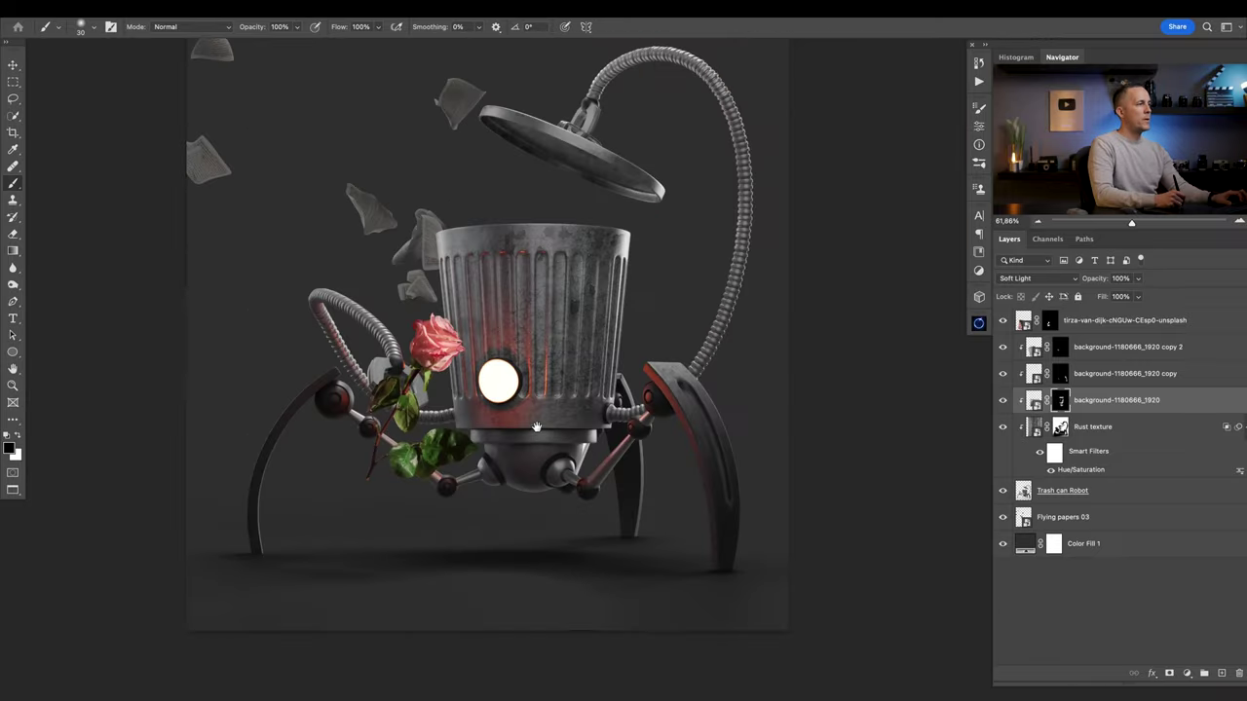
pyautogui.scroll(-3, 536, 427)
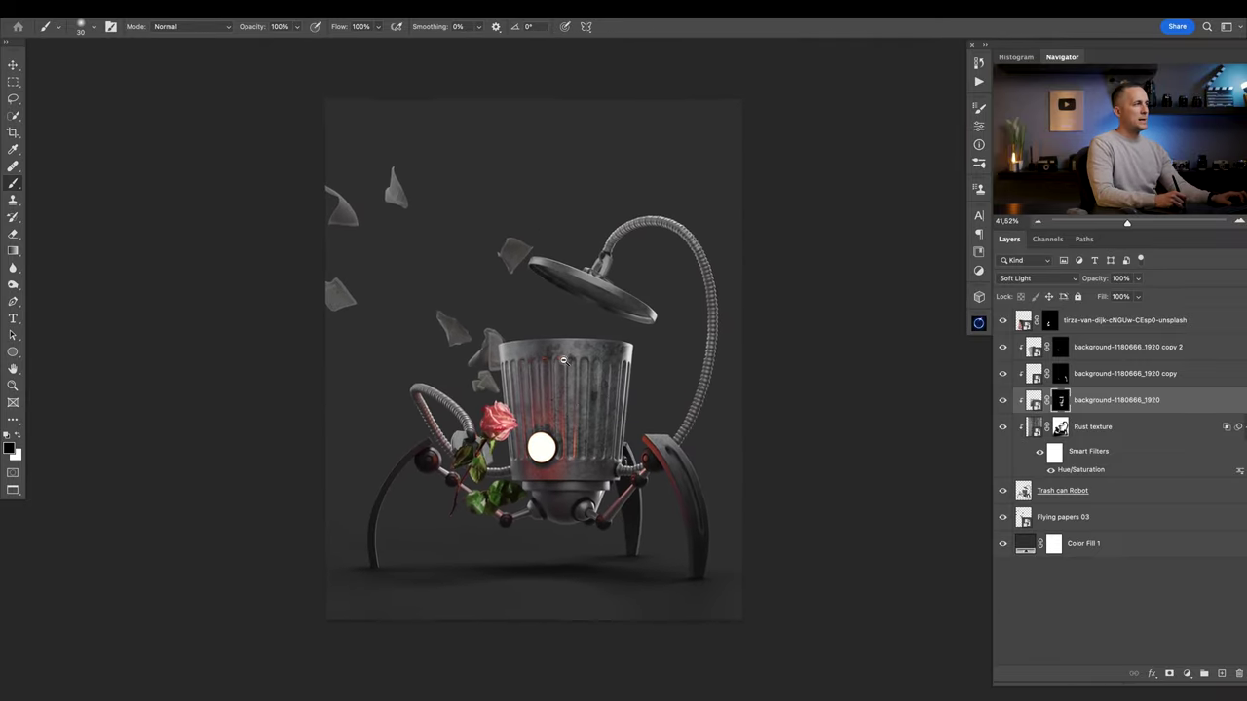
pyautogui.scroll(1, 624, 419)
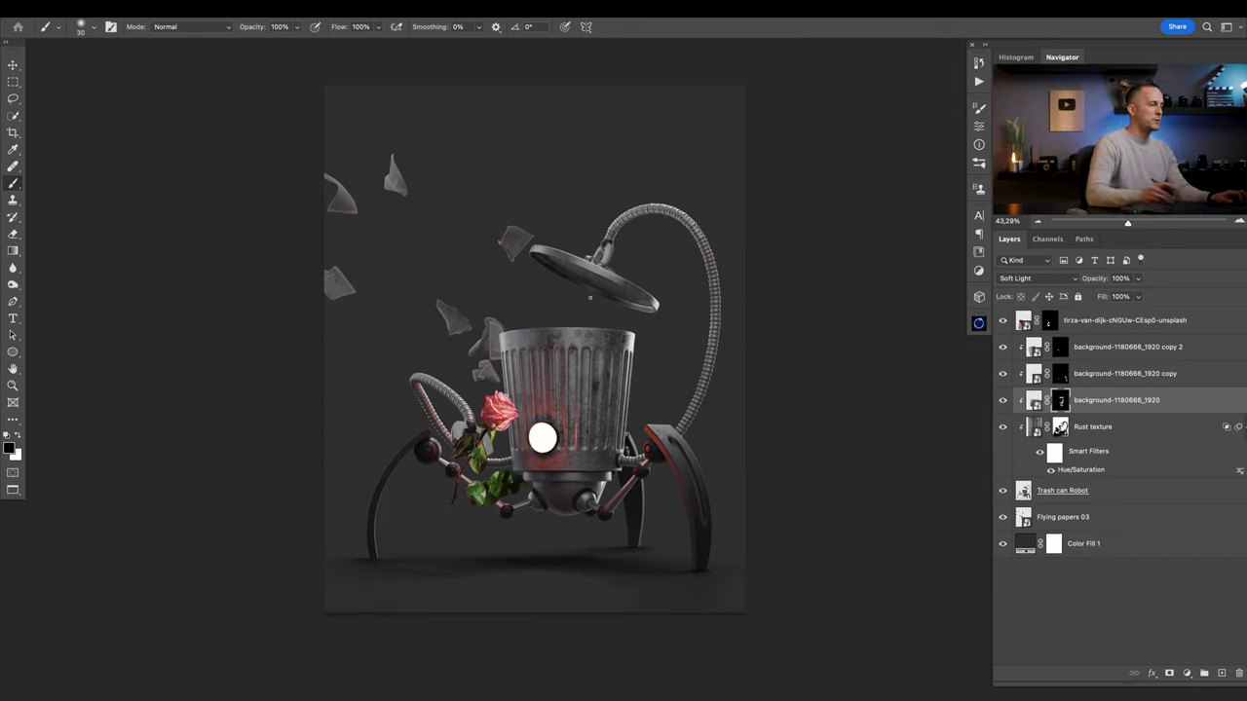
pyautogui.moveTo(590, 697); pyautogui.dragTo(683, 348)
pyautogui.moveTo(579, 356); pyautogui.dragTo(611, 400)
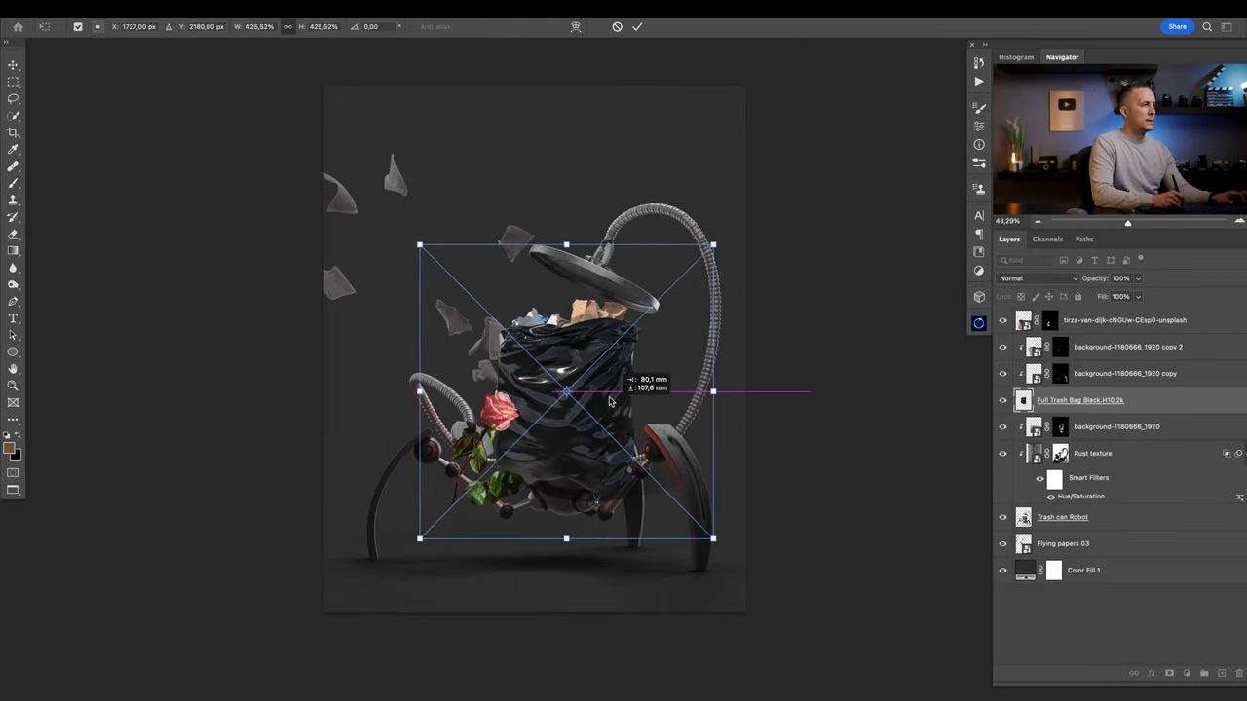
# Flip the trash bag horizontally over the can and move its layer beneath the Trash can Robot layer.
pyautogui.rightClick(602, 389)
pyautogui.click(634, 671)
pyautogui.moveTo(572, 361); pyautogui.dragTo(621, 406)
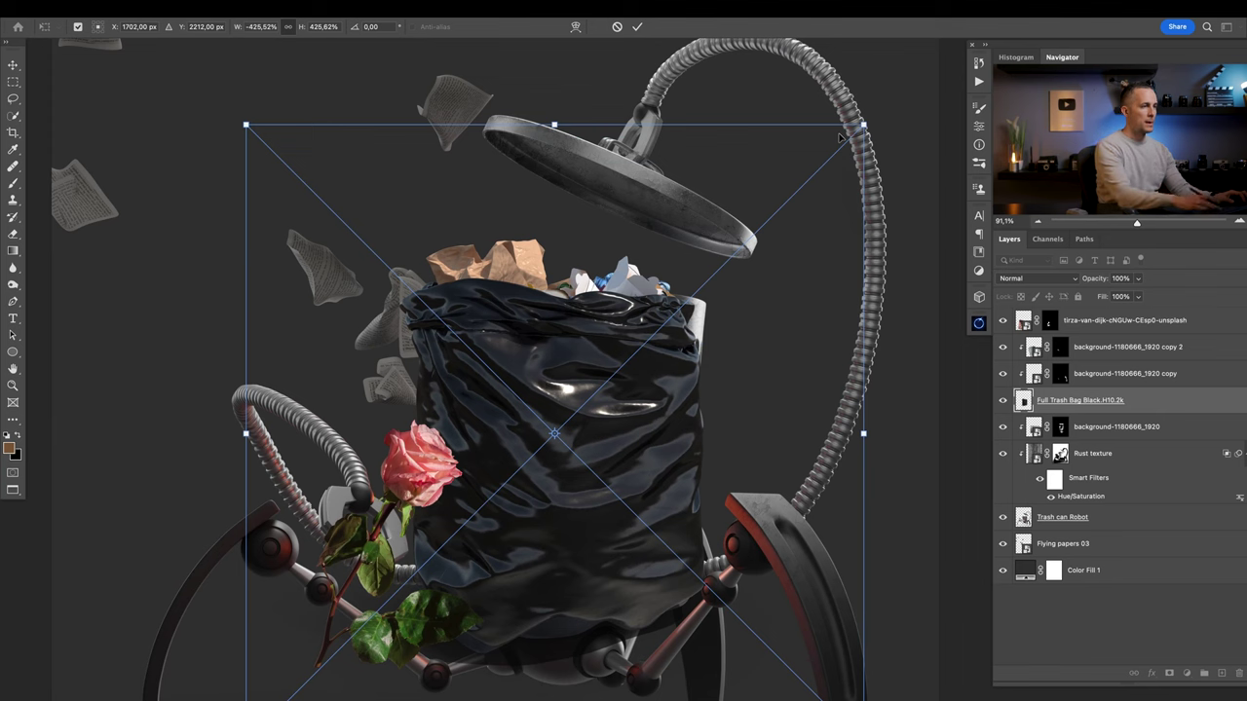
pyautogui.press('Return')
pyautogui.press('b')
pyautogui.moveTo(1025, 403); pyautogui.dragTo(1034, 534)
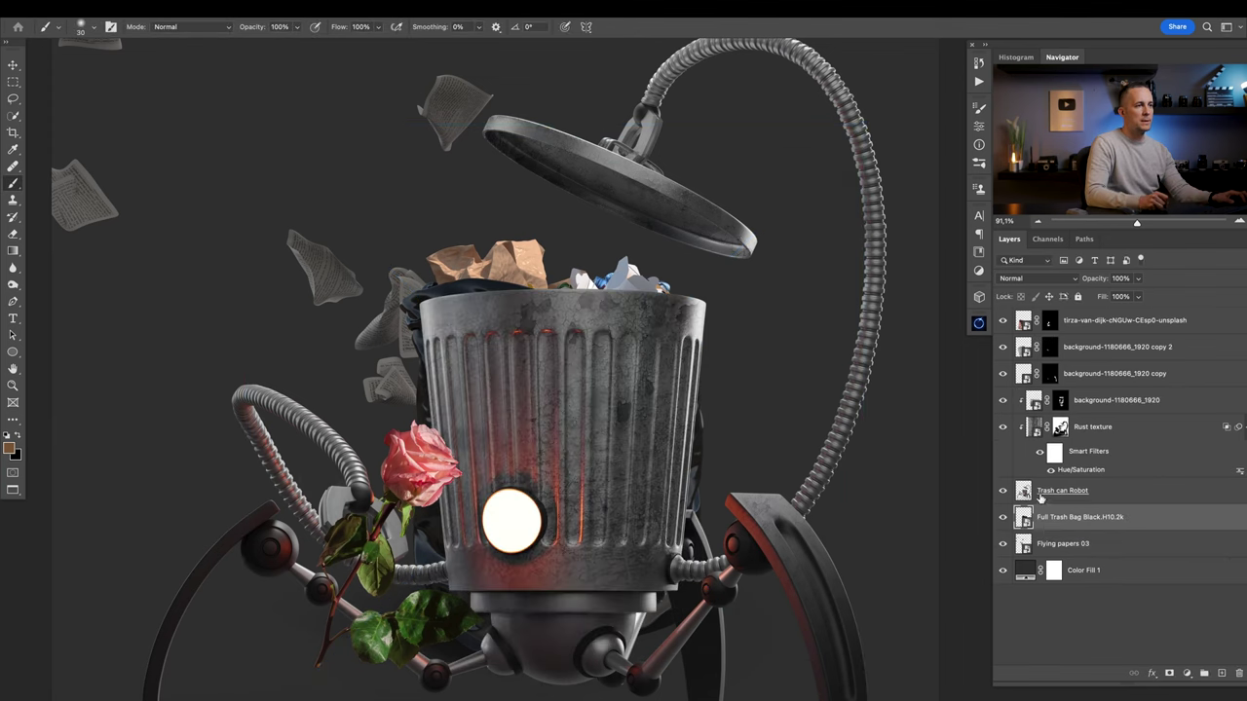
# Group the robot, its texture layers and the rose layer, and name the group Robot.
pyautogui.keyDown('shift'); pyautogui.click(1025, 332); pyautogui.keyUp('shift')
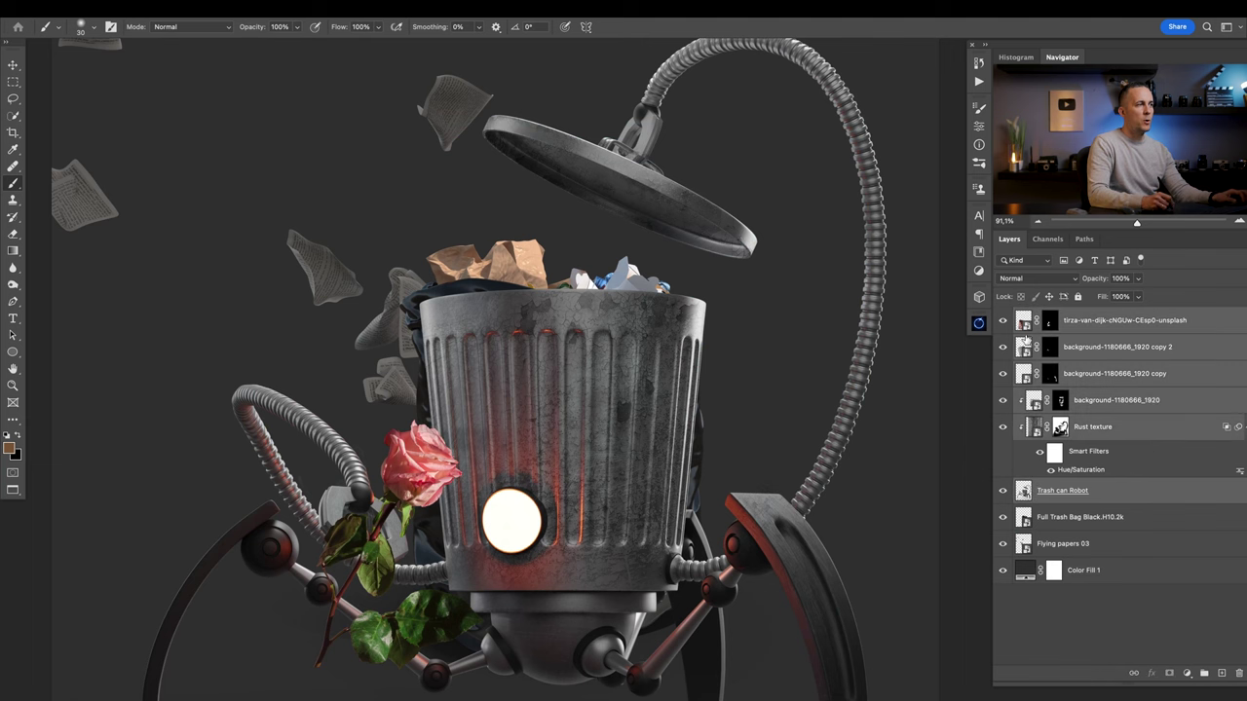
pyautogui.hotkey('ctrl', 'g')
pyautogui.click(1003, 314)
pyautogui.click(1003, 314)
pyautogui.write('R')
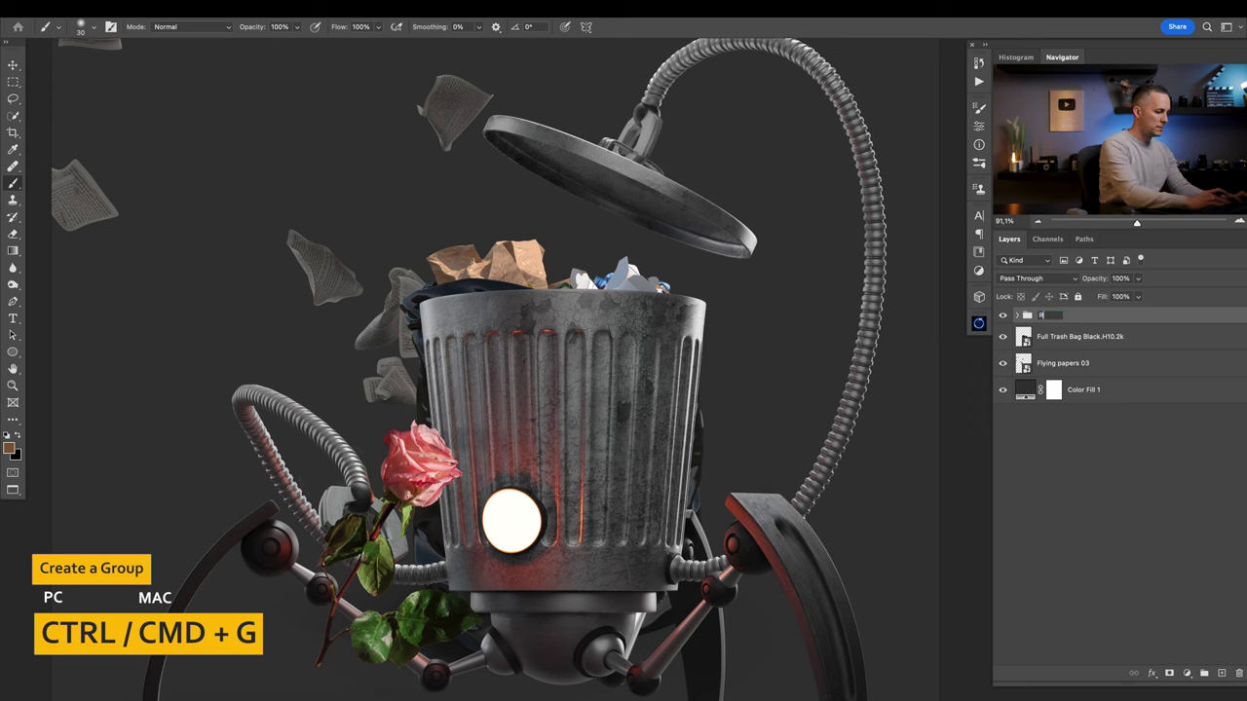
pyautogui.write('obot')
pyautogui.press('Return')
# Check the Robot group's visibility and move the rose layer out of the group, directly above it.
pyautogui.scroll(-5, 666, 363)
pyautogui.moveTo(647, 403); pyautogui.dragTo(615, 273)
pyautogui.click(1002, 314)
pyautogui.click(1003, 315)
pyautogui.click(1017, 315)
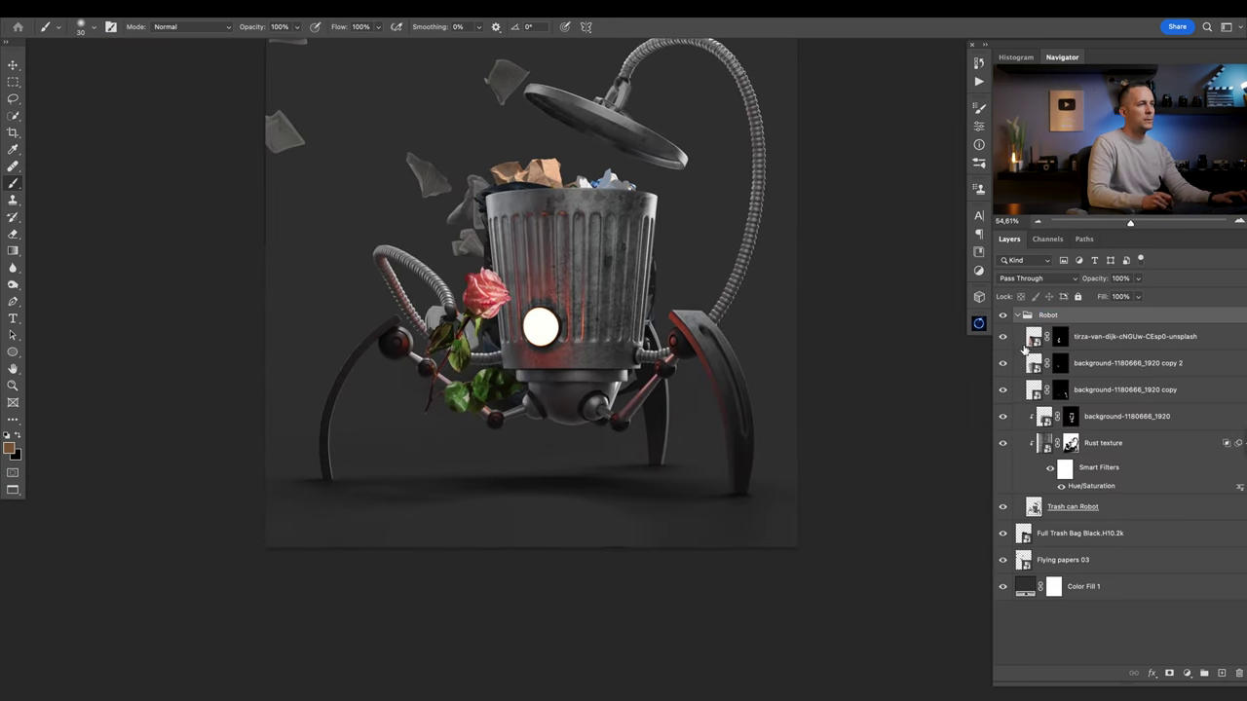
pyautogui.moveTo(1035, 336); pyautogui.dragTo(1013, 310)
pyautogui.click(1017, 342)
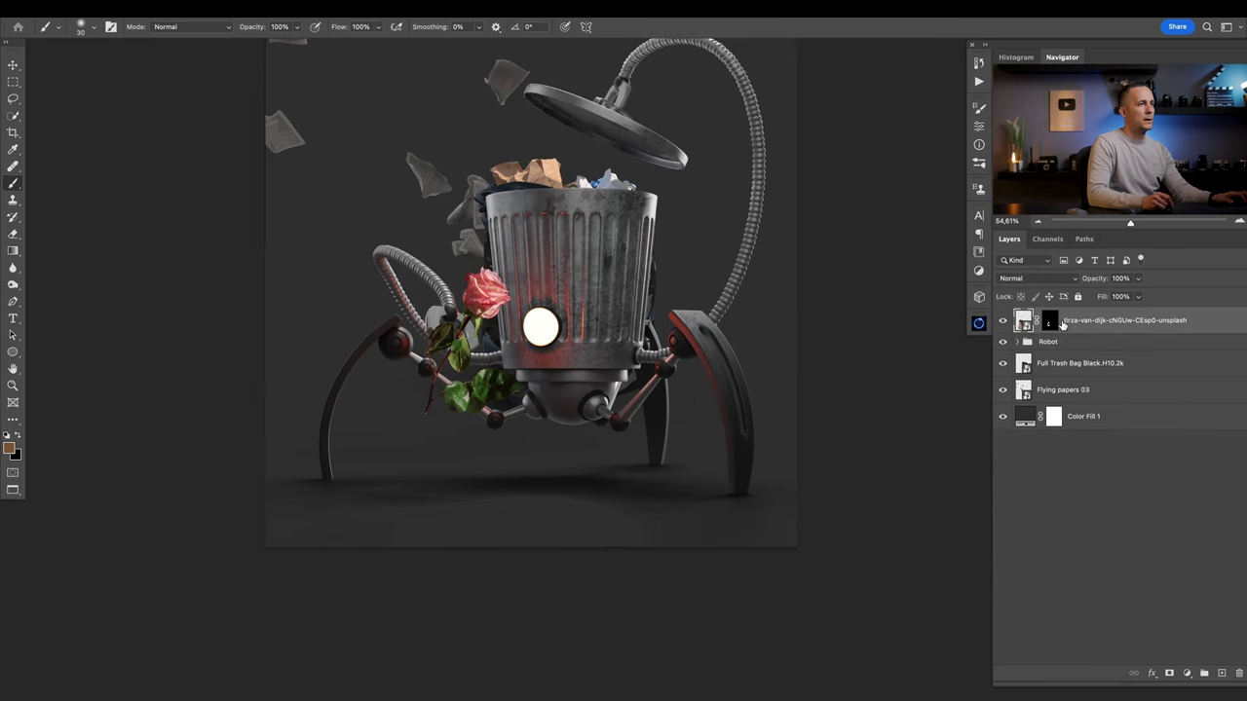
# Rename the rose image layer Rose and the trash bag layer Trash.
pyautogui.write('B')
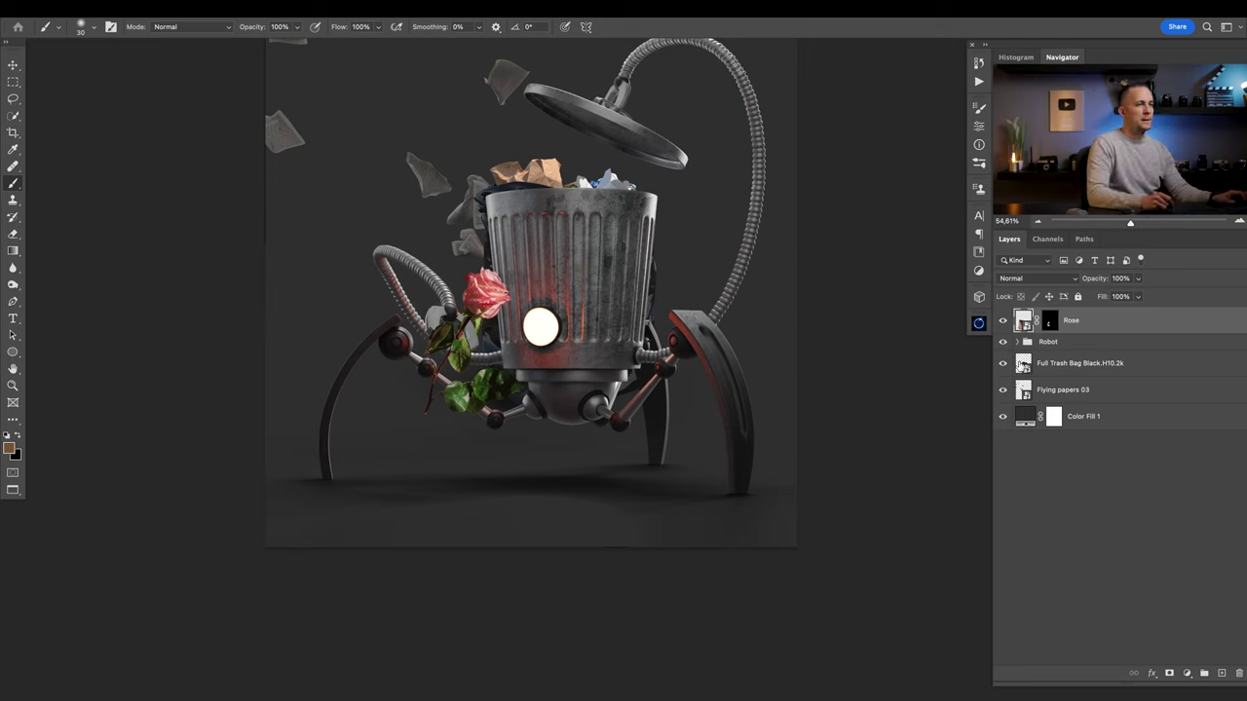
pyautogui.click(1021, 365)
pyautogui.write('Trash')
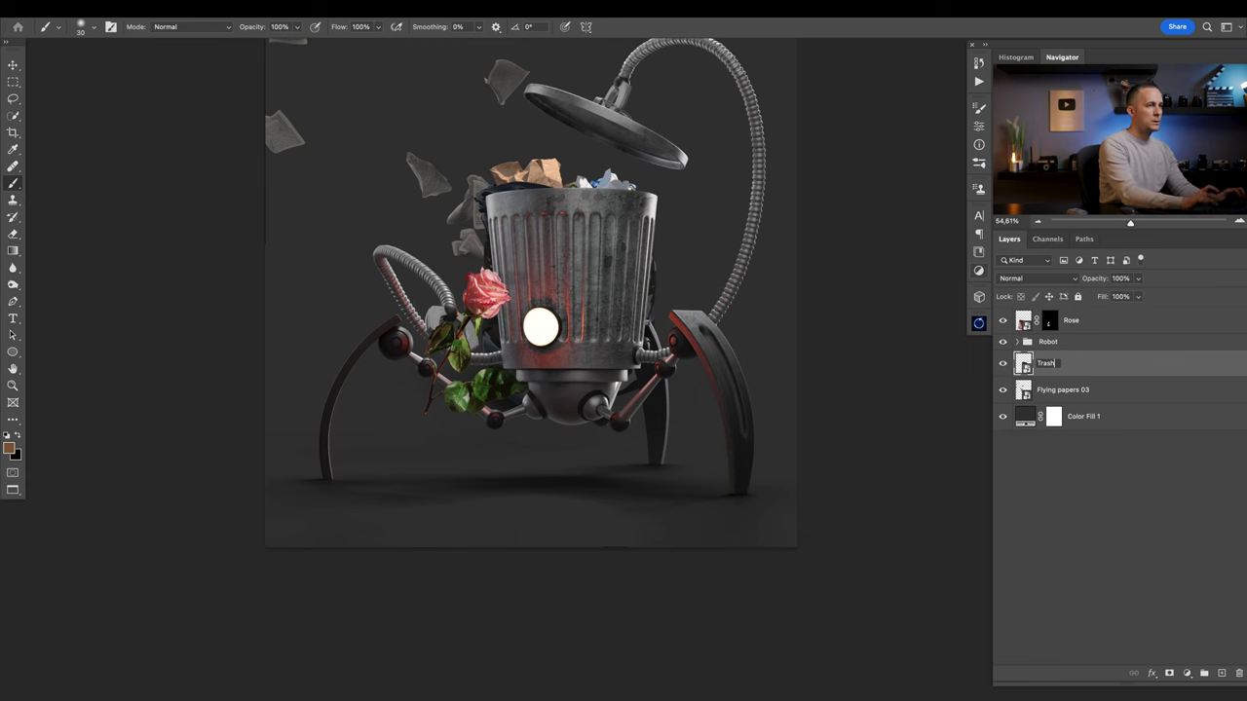
# Shift the trash bag slightly to the right behind the can's rim.
pyautogui.moveTo(535, 267); pyautogui.dragTo(534, 352)
pyautogui.moveTo(537, 351)
pyautogui.mouseDown()
pyautogui.moveTo(605, 368)
pyautogui.moveTo(594, 368)
pyautogui.mouseUp()
pyautogui.press('v')
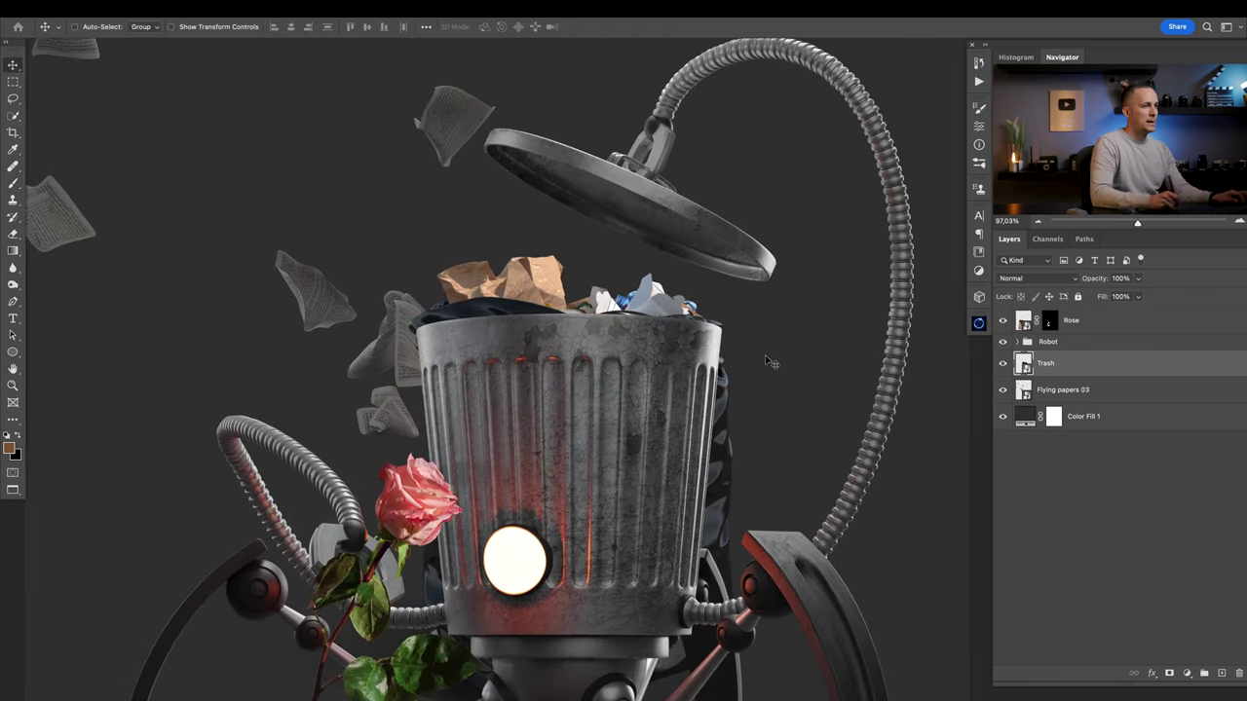
# Try masking the Trash layer with a selection loaded from the Trash can Robot layer's outline.
pyautogui.click(1017, 342)
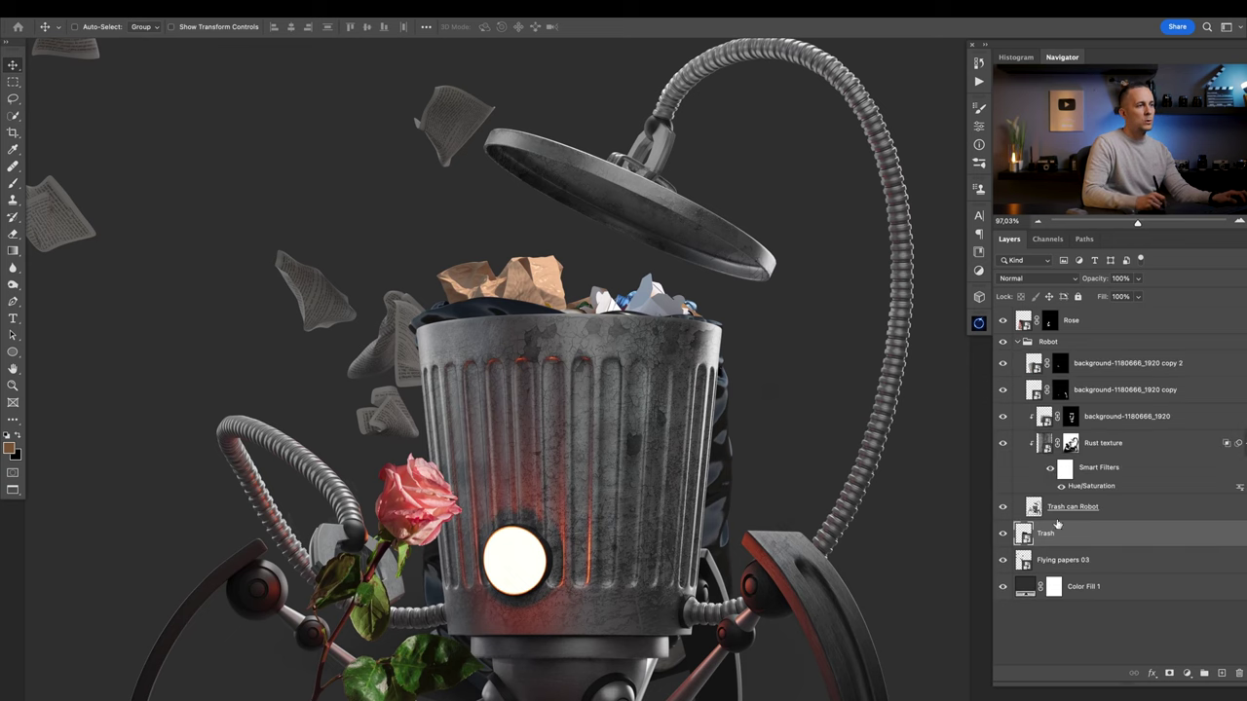
pyautogui.keyDown('ctrl'); pyautogui.click(1033, 508); pyautogui.keyUp('ctrl')
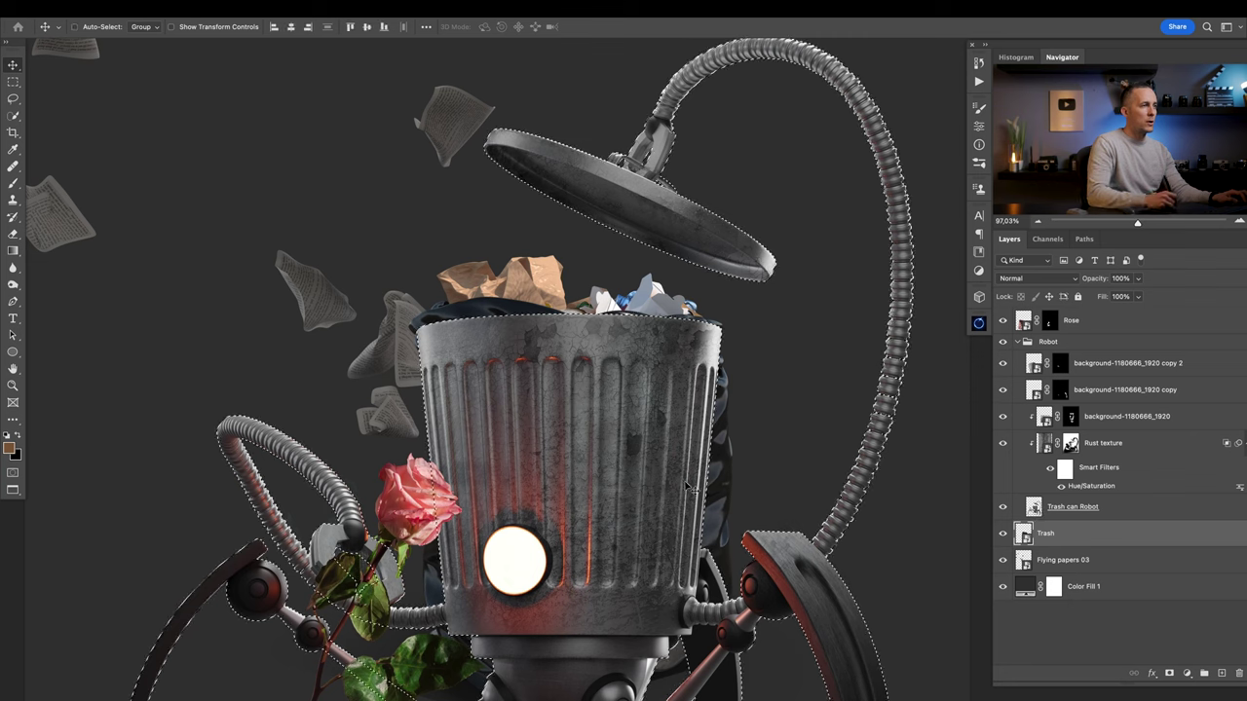
pyautogui.click(1005, 343)
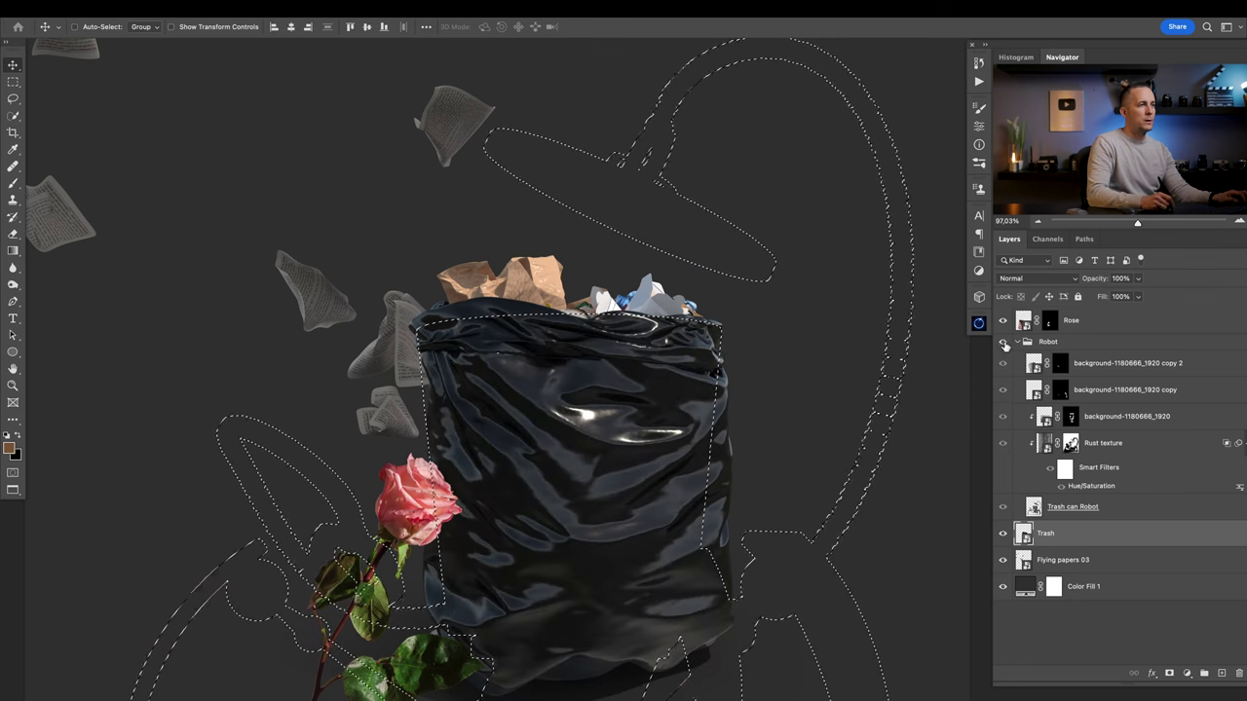
pyautogui.click(1004, 343)
pyautogui.click(1017, 342)
pyautogui.click(1031, 389)
pyautogui.click(1024, 363)
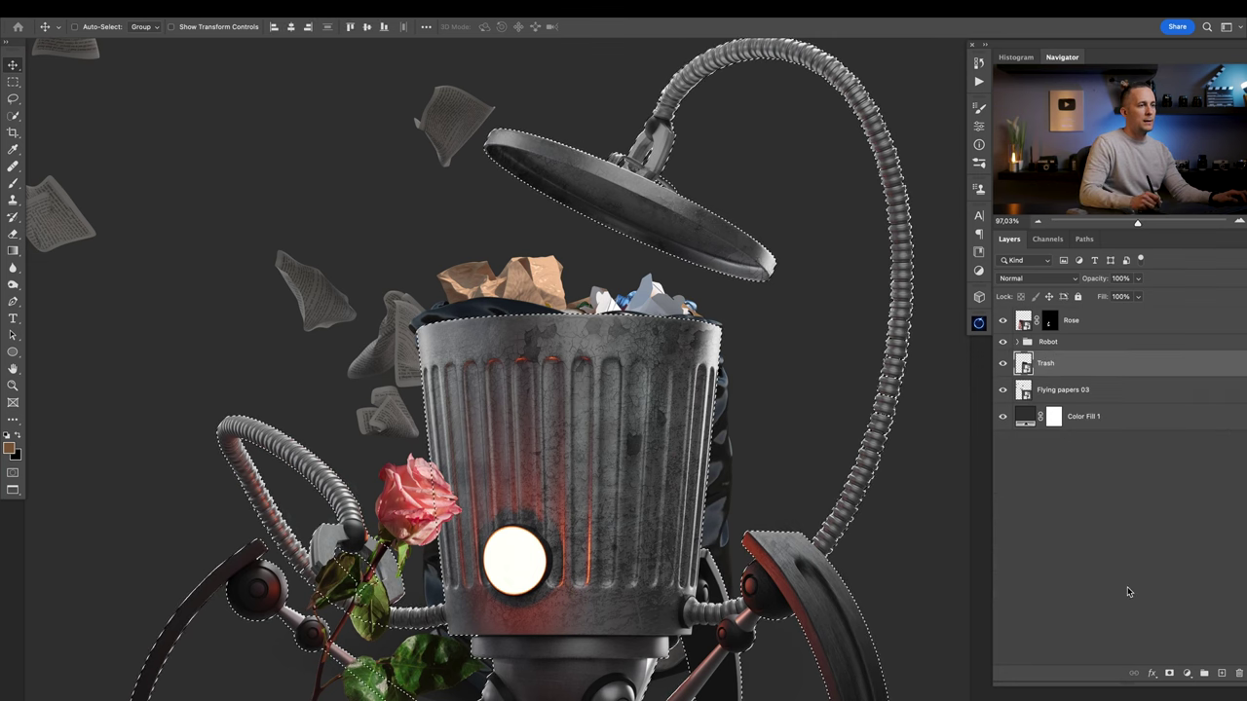
pyautogui.click(1169, 673)
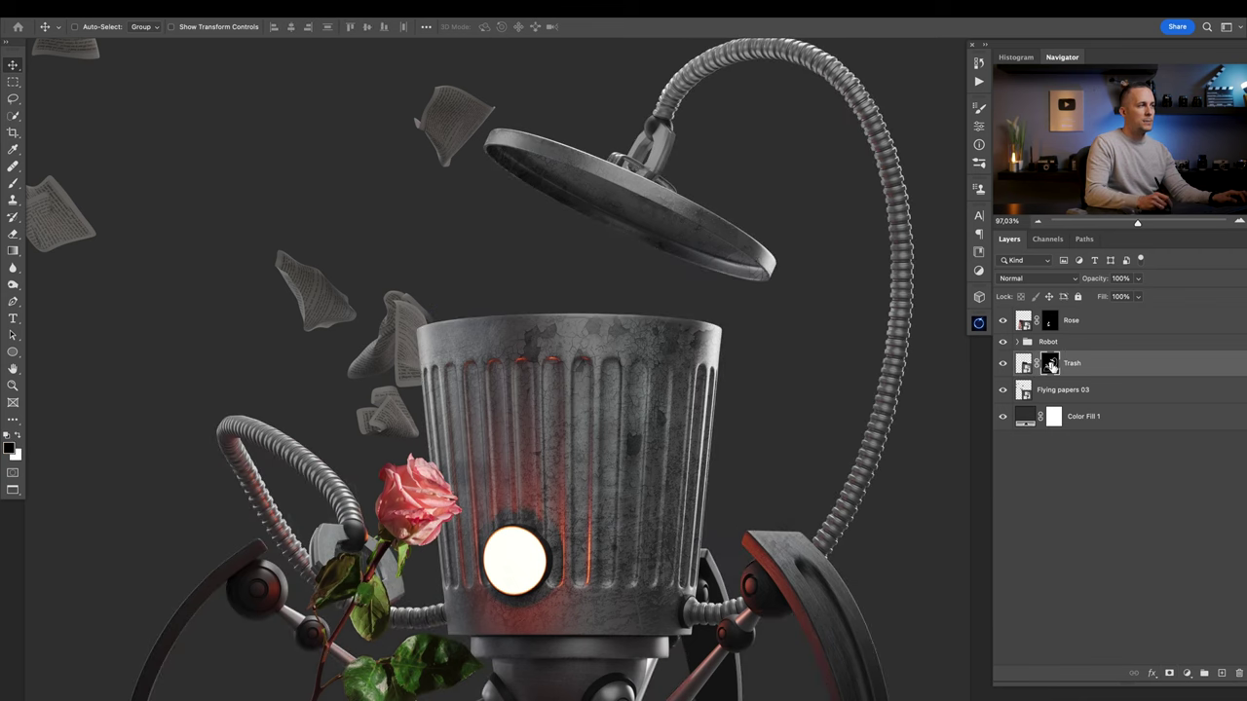
# Invert the Trash layer's mask to show the bag only outside the robot's silhouette.
pyautogui.scroll(-2, 793, 421)
pyautogui.moveTo(721, 434); pyautogui.dragTo(712, 329)
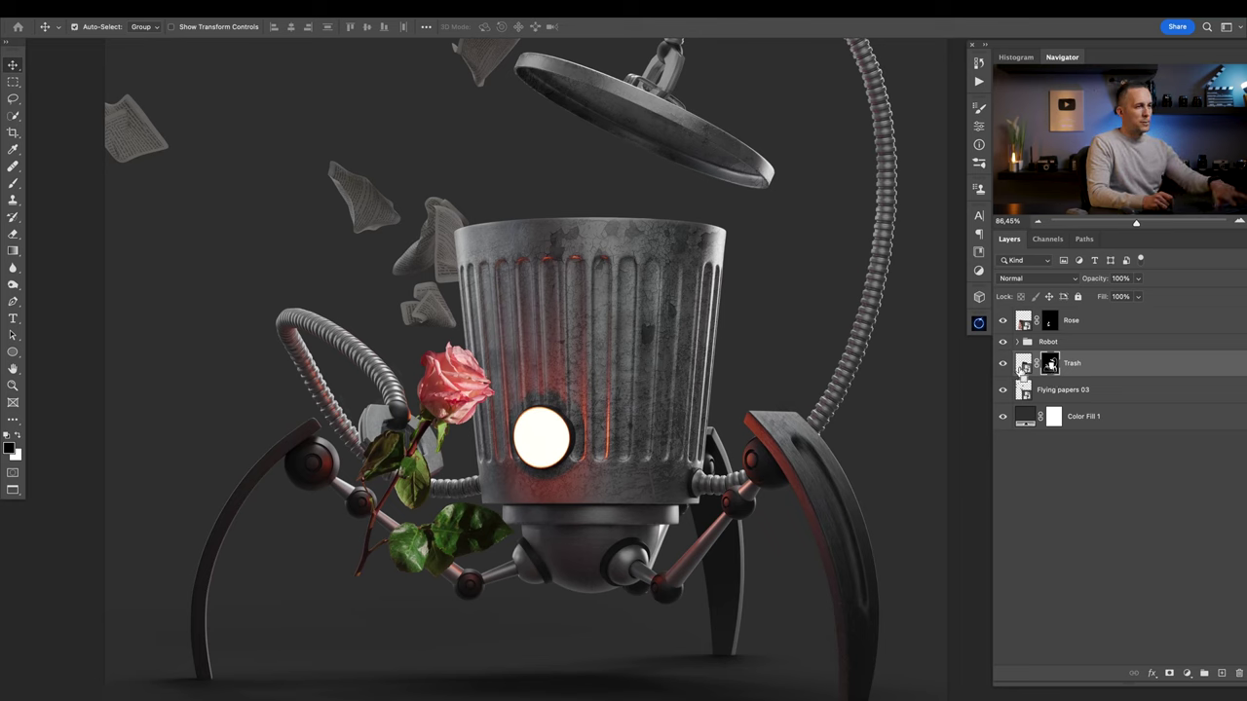
pyautogui.press('super+i')
pyautogui.click(1024, 366)
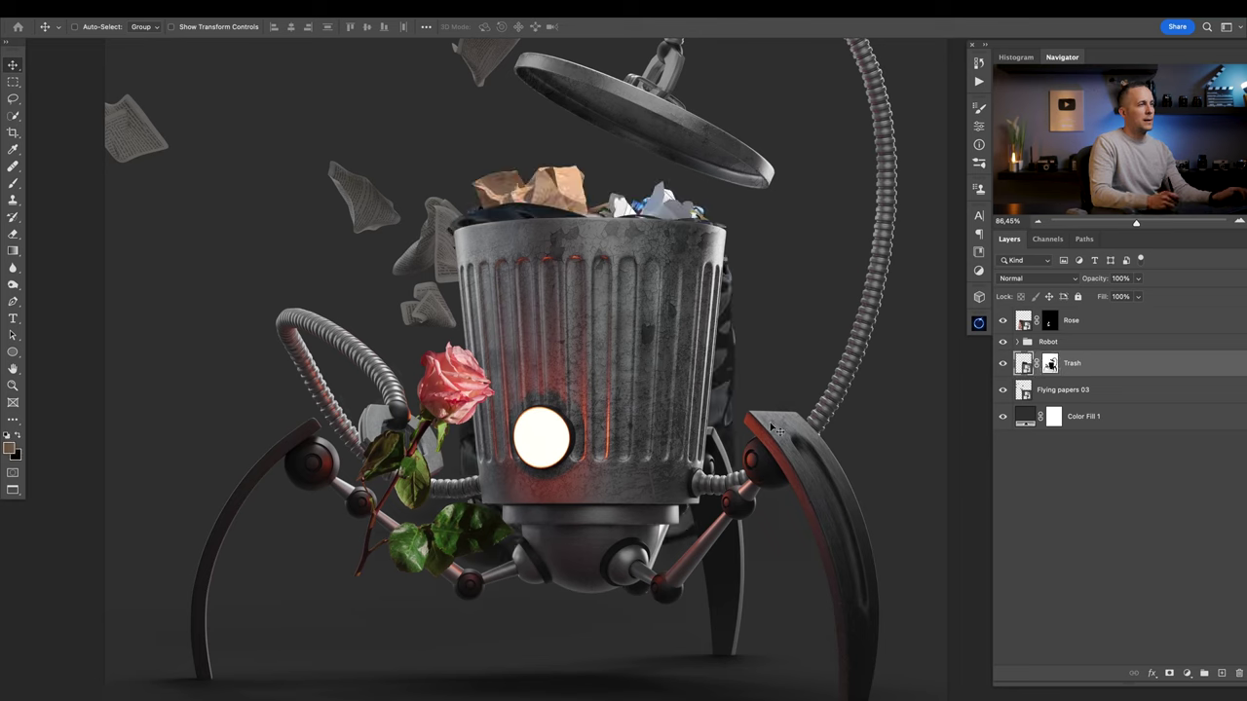
# Undo the Trash layer's mask inversion and mask, and clear any selection.
pyautogui.press('super+z')
pyautogui.press('super+z')
pyautogui.hotkey('ctrl', 'd')
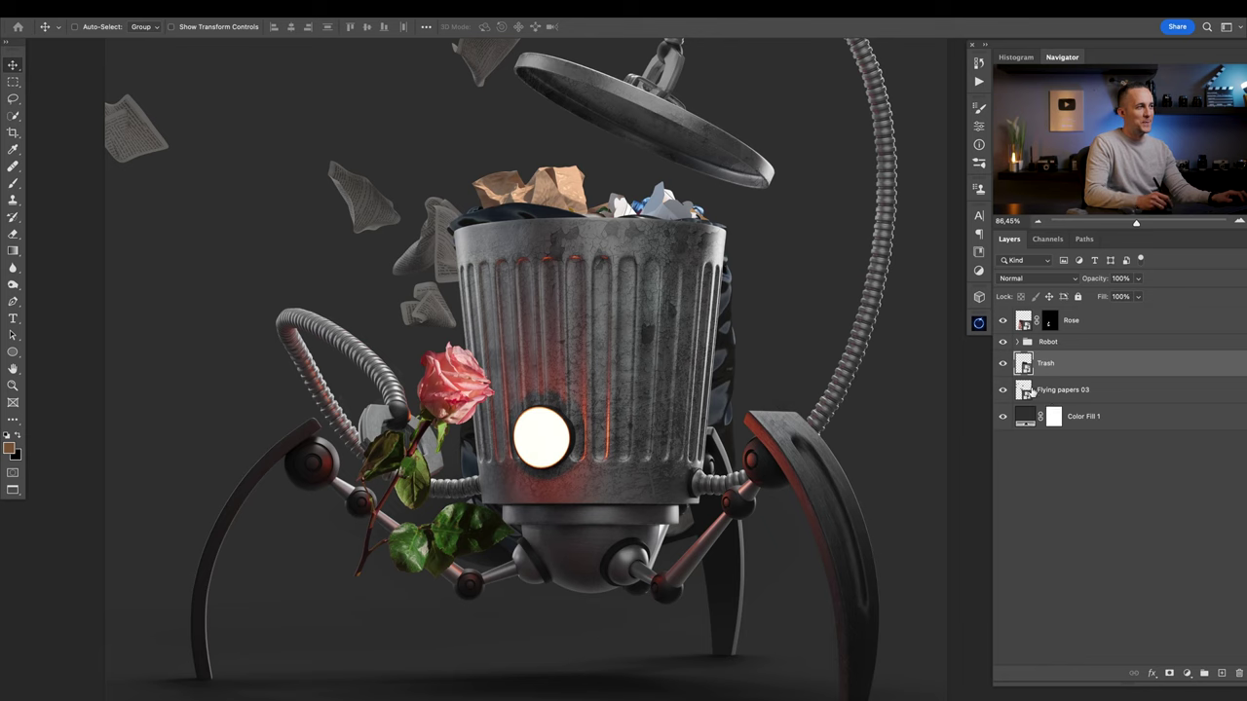
# Add a white layer mask to the Trash layer and load the Trash can Robot layer's outline as a selection.
pyautogui.click(1168, 673)
pyautogui.click(1018, 343)
pyautogui.keyDown('ctrl'); pyautogui.click(1034, 507); pyautogui.keyUp('ctrl')
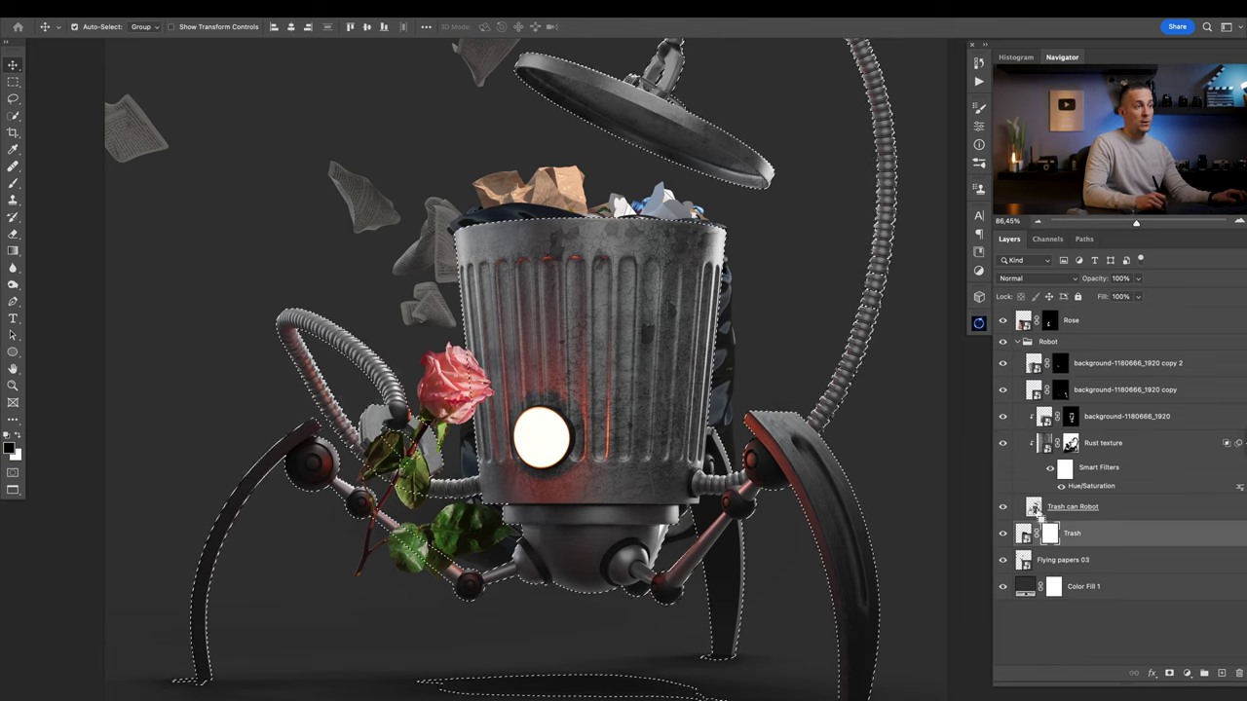
pyautogui.scroll(2, 699, 336)
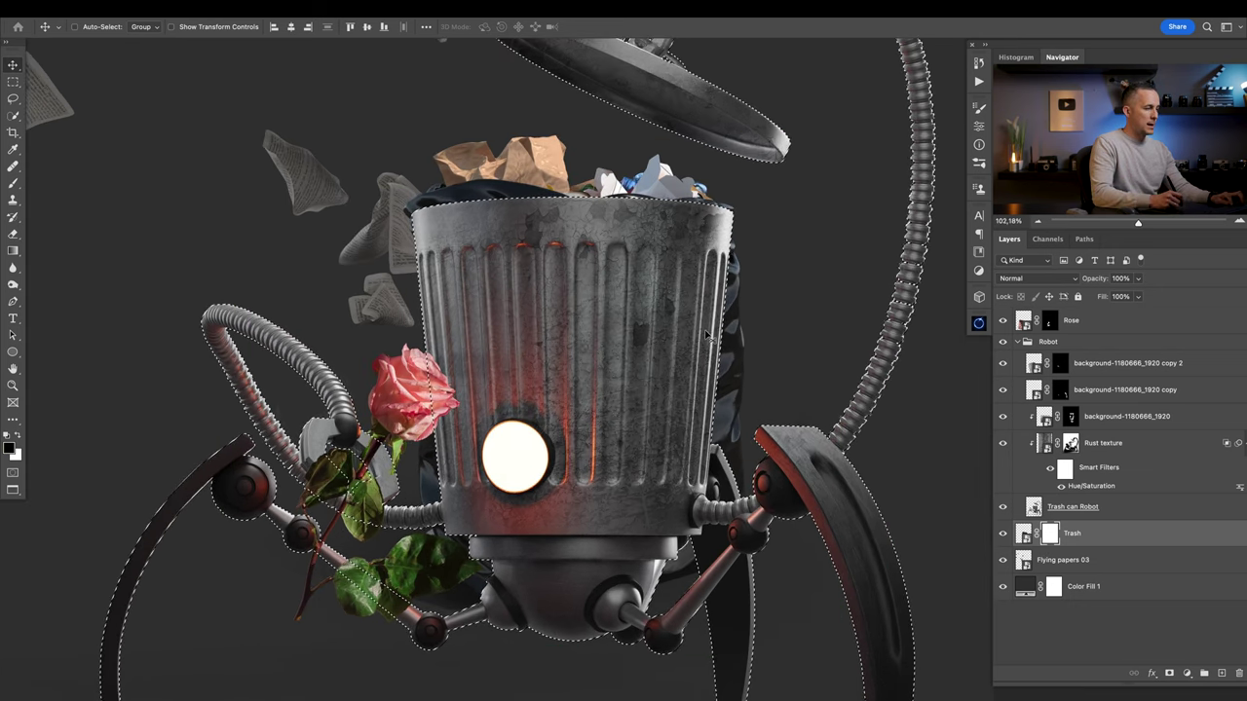
# Invert the selection, hide the bag beside the can on the Trash mask with a black 200 px Hard Round brush, and deselect.
pyautogui.hotkey('ctrl', 'shift', 'i')
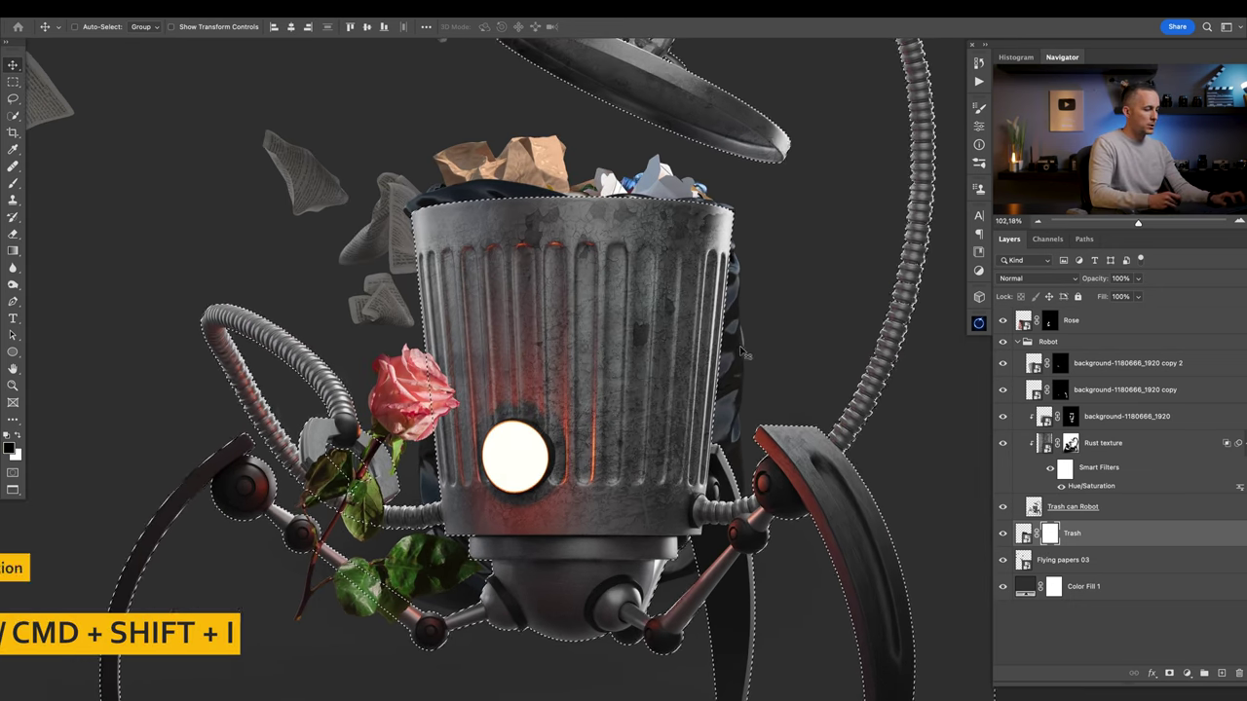
pyautogui.press('b')
pyautogui.press(']')
pyautogui.press(']')
pyautogui.press(']')
pyautogui.press(']')
pyautogui.press(']')
pyautogui.press(']')
pyautogui.press(']')
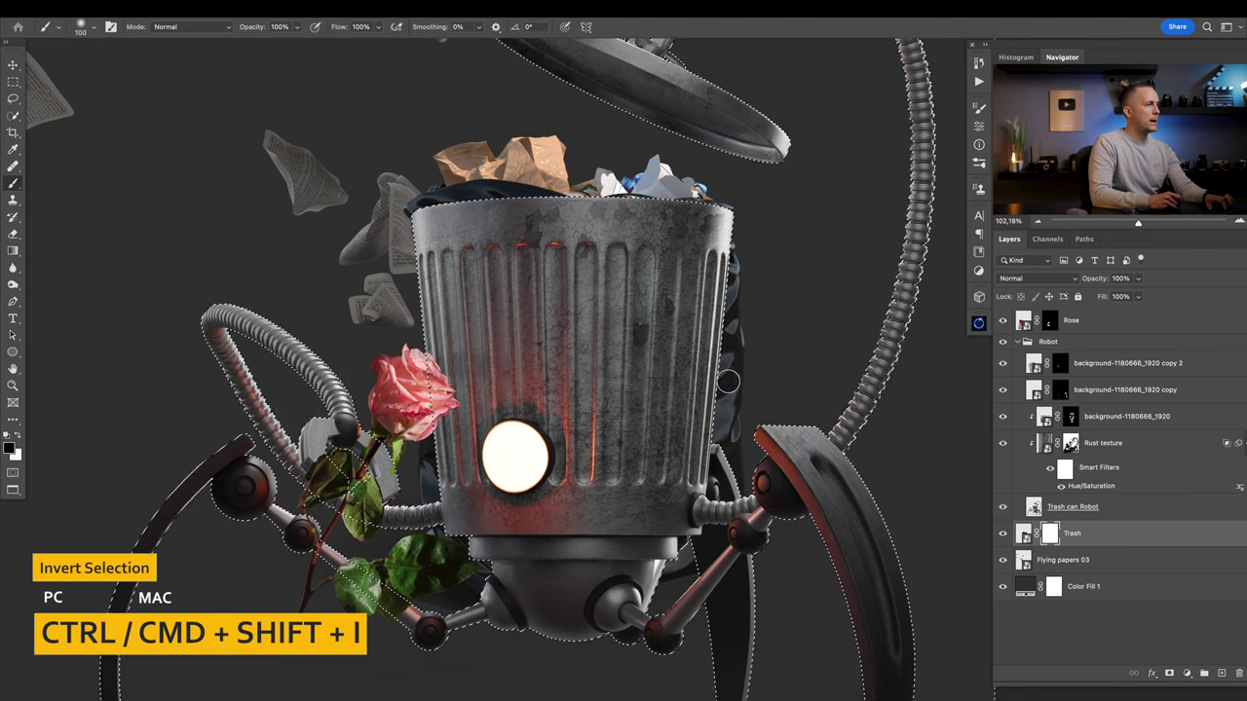
pyautogui.rightClick(729, 392)
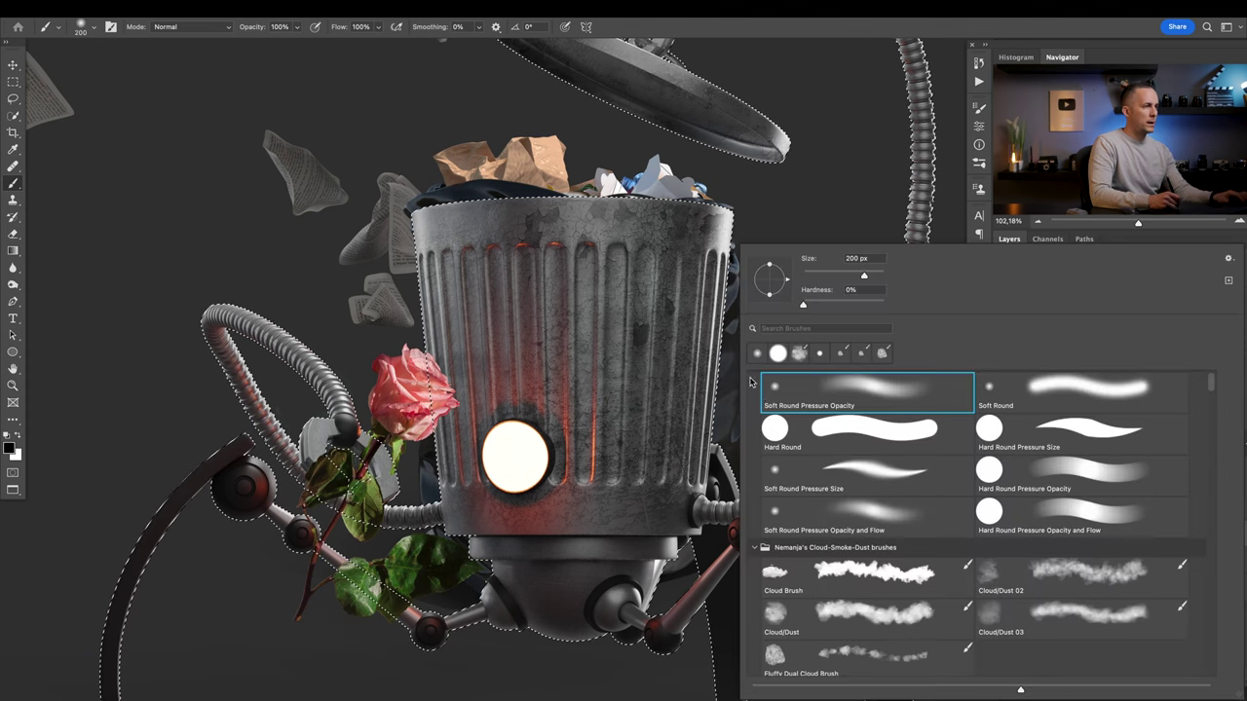
pyautogui.click(842, 427)
pyautogui.moveTo(734, 368); pyautogui.dragTo(718, 438)
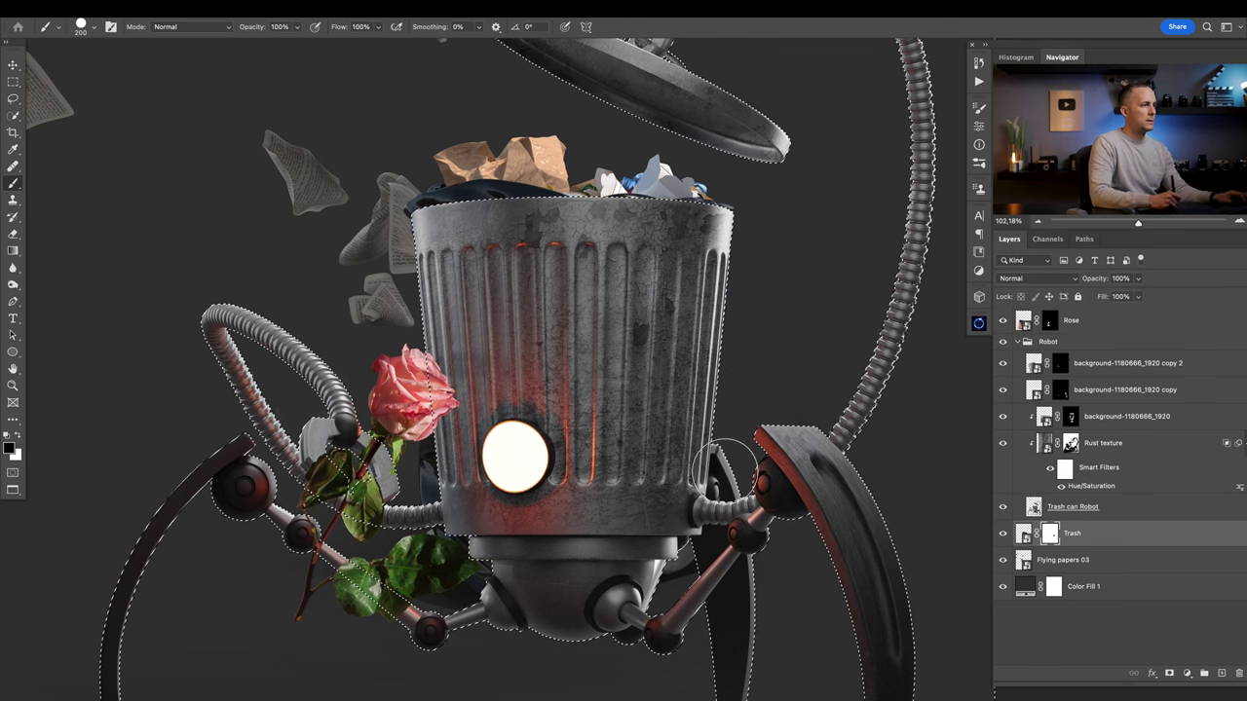
pyautogui.moveTo(414, 406); pyautogui.dragTo(388, 265)
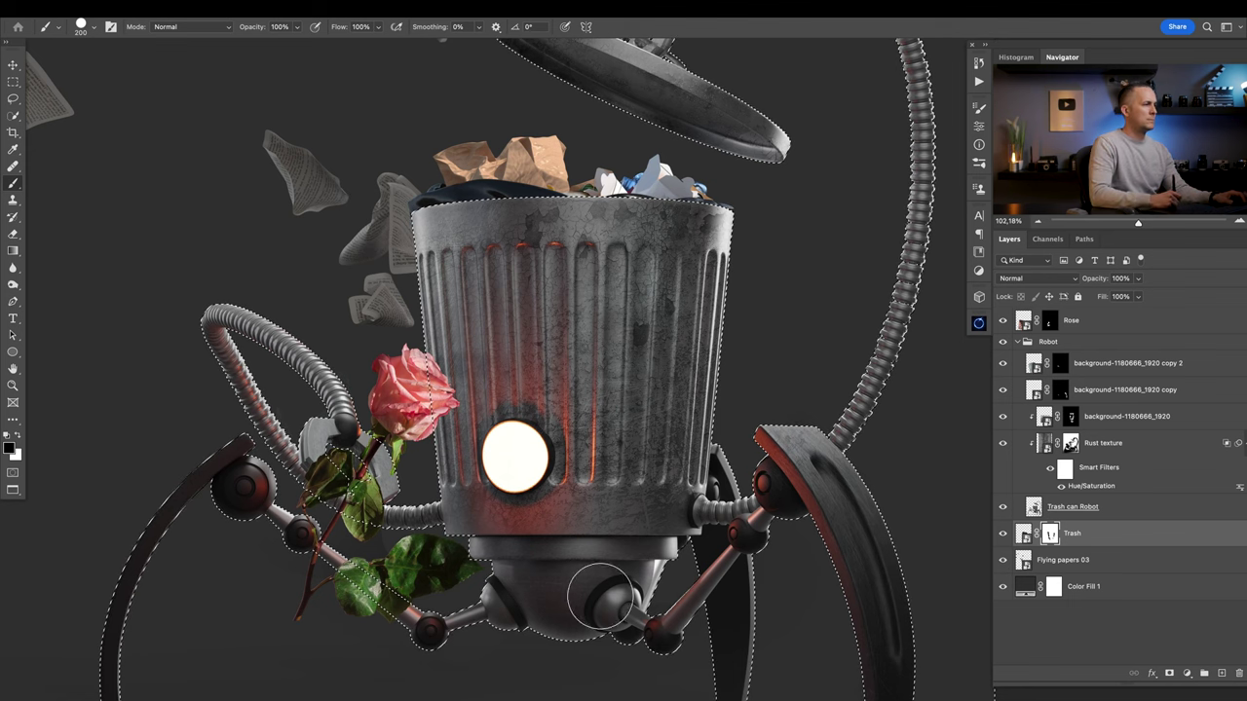
pyautogui.hotkey('ctrl', 'd')
pyautogui.moveTo(611, 292); pyautogui.dragTo(594, 325)
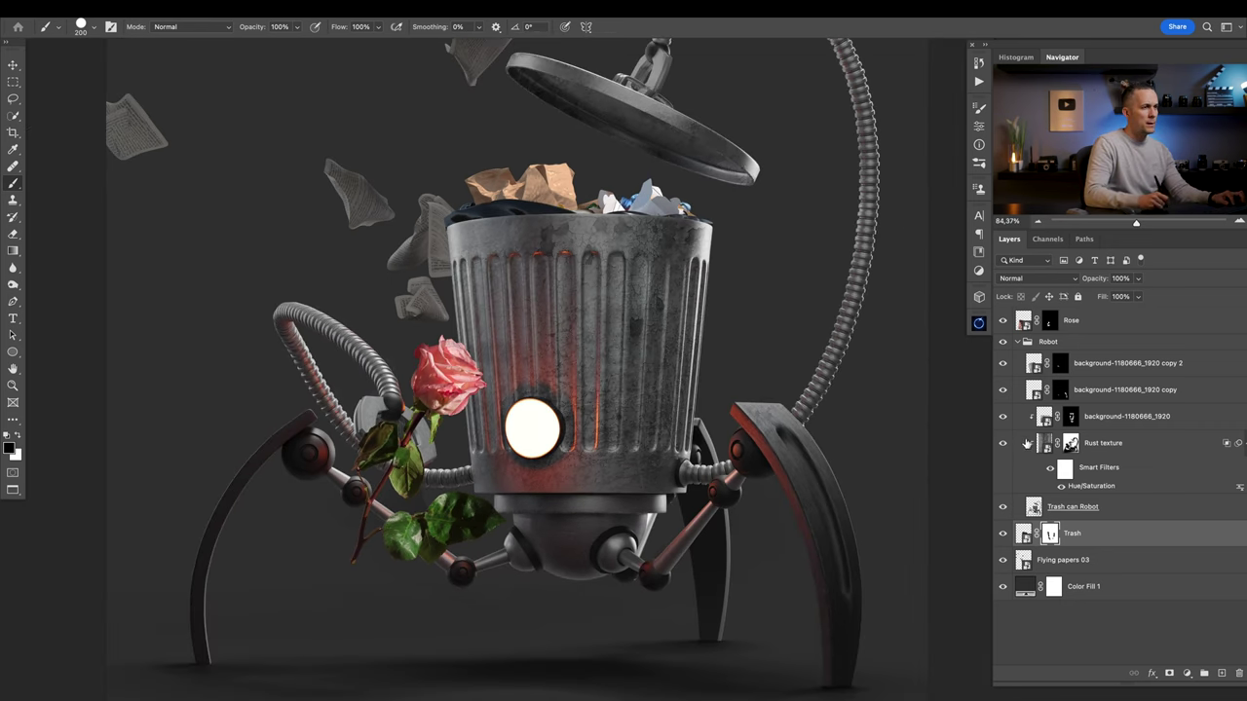
# Scale the Trash layer down slightly and reposition it so the trash fits inside the can's opening.
pyautogui.press('v')
pyautogui.hotkey('ctrl', 'r')
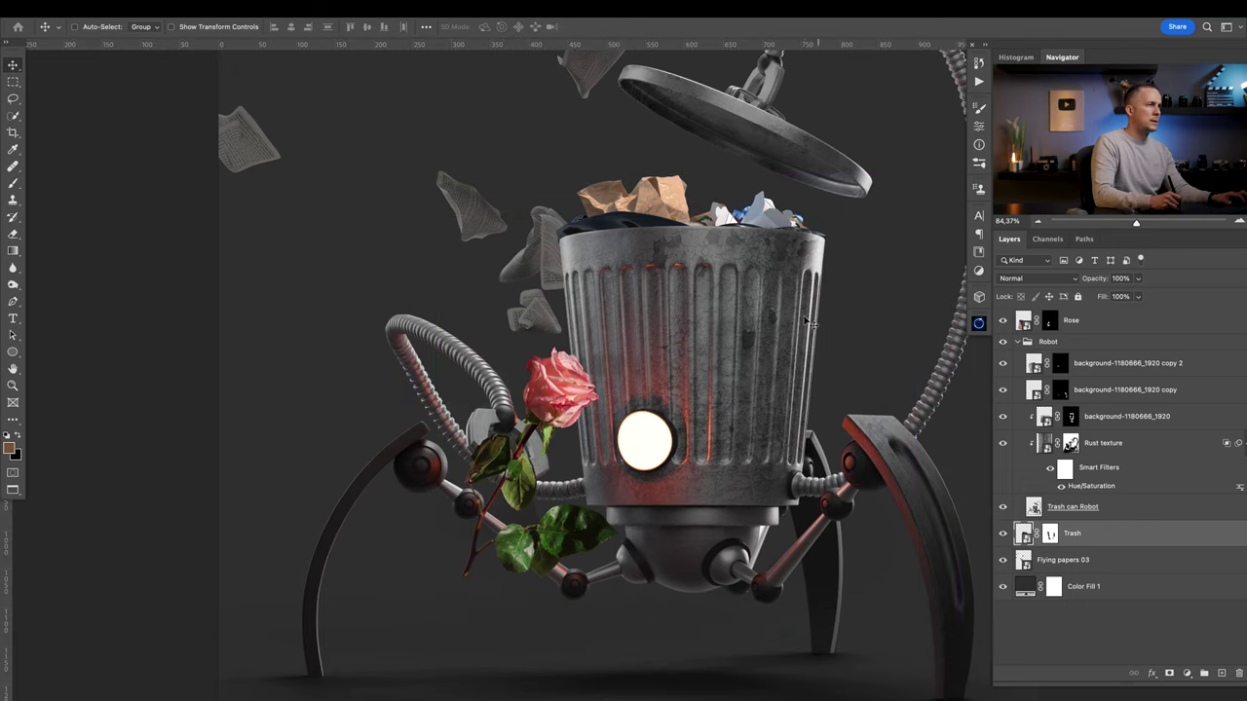
pyautogui.hotkey('ctrl', 't')
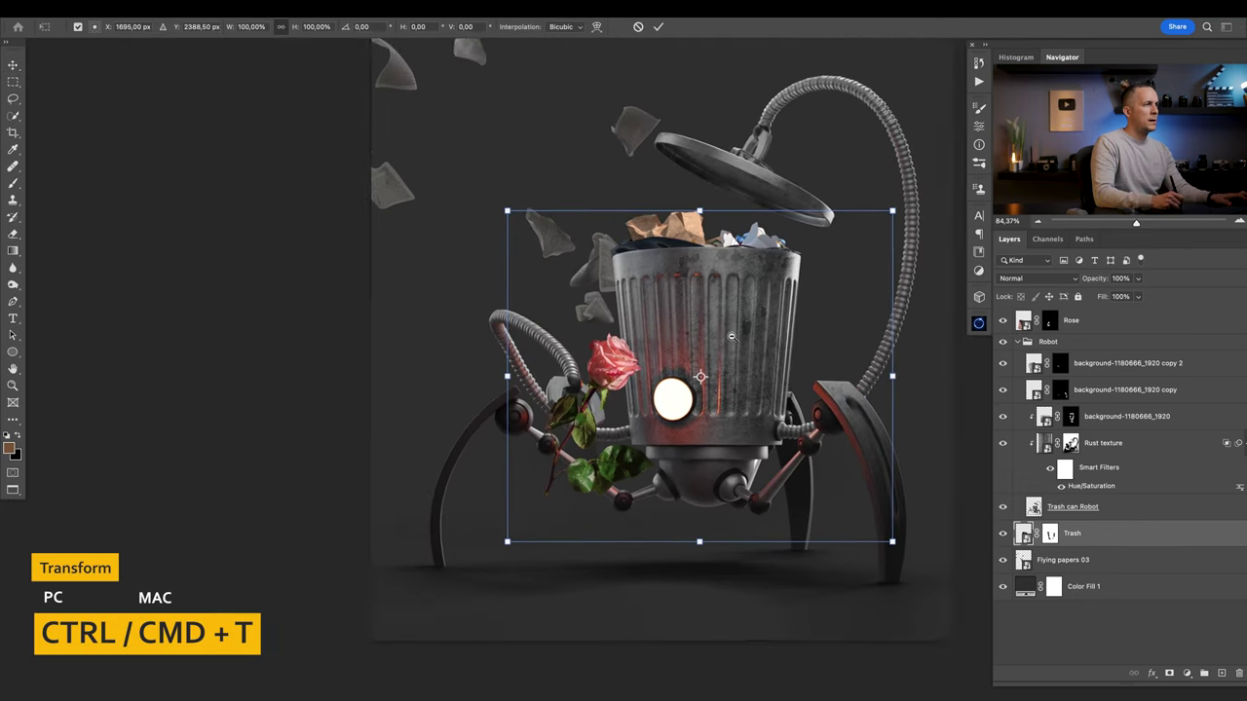
pyautogui.moveTo(730, 340); pyautogui.dragTo(650, 328)
pyautogui.moveTo(812, 364); pyautogui.dragTo(803, 363)
pyautogui.moveTo(653, 277); pyautogui.dragTo(664, 304)
pyautogui.press('Return')
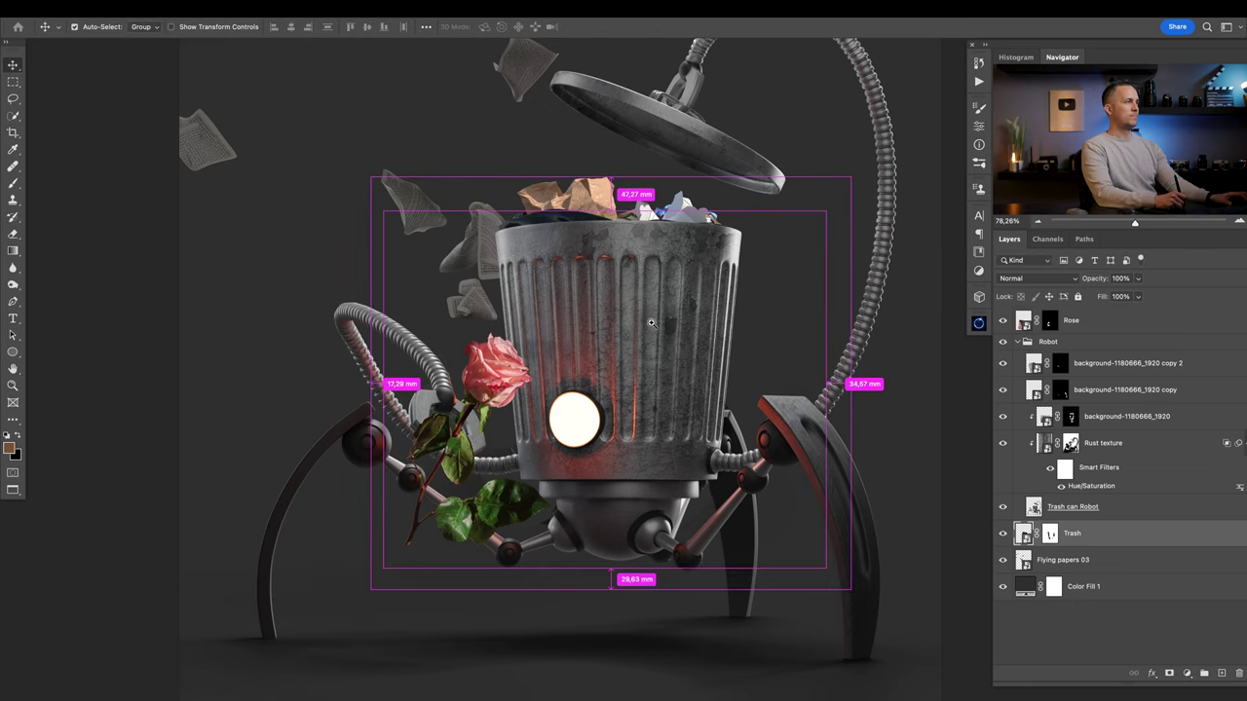
# Examine how the trash sits in the can, both close up and within the whole composition.
pyautogui.scroll(-5, 624, 322)
pyautogui.scroll(5, 581, 302)
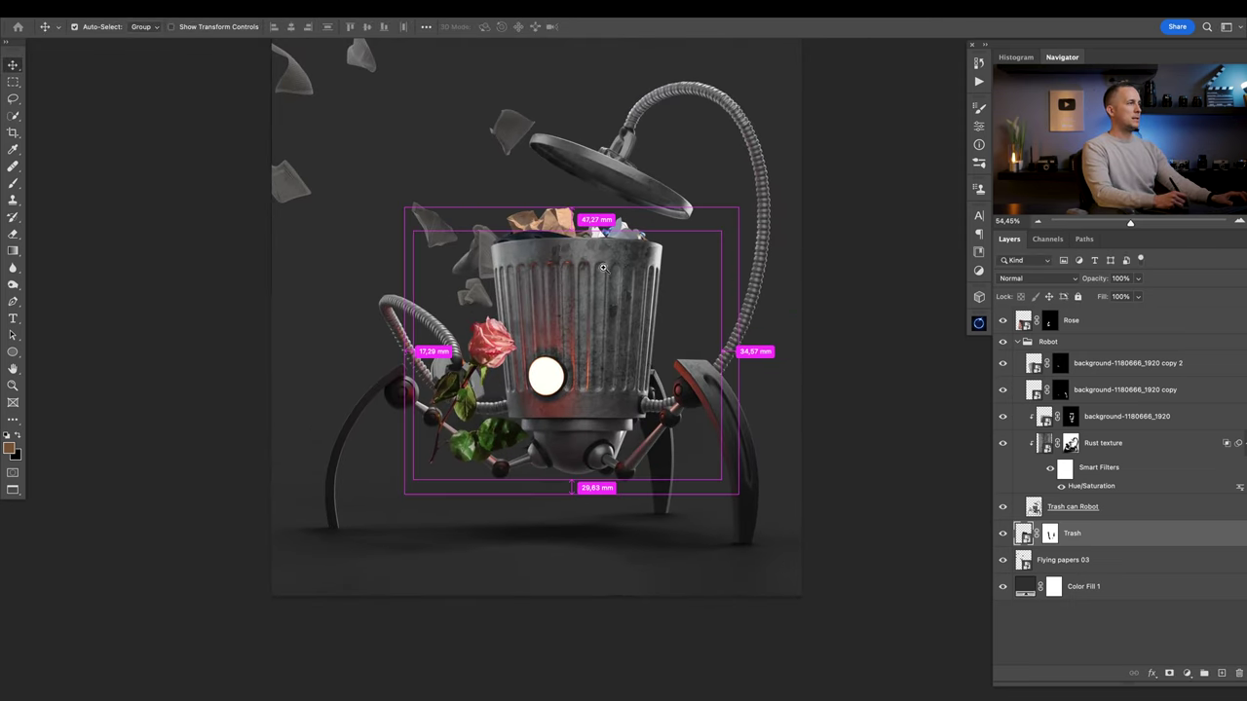
pyautogui.scroll(-5, 783, 380)
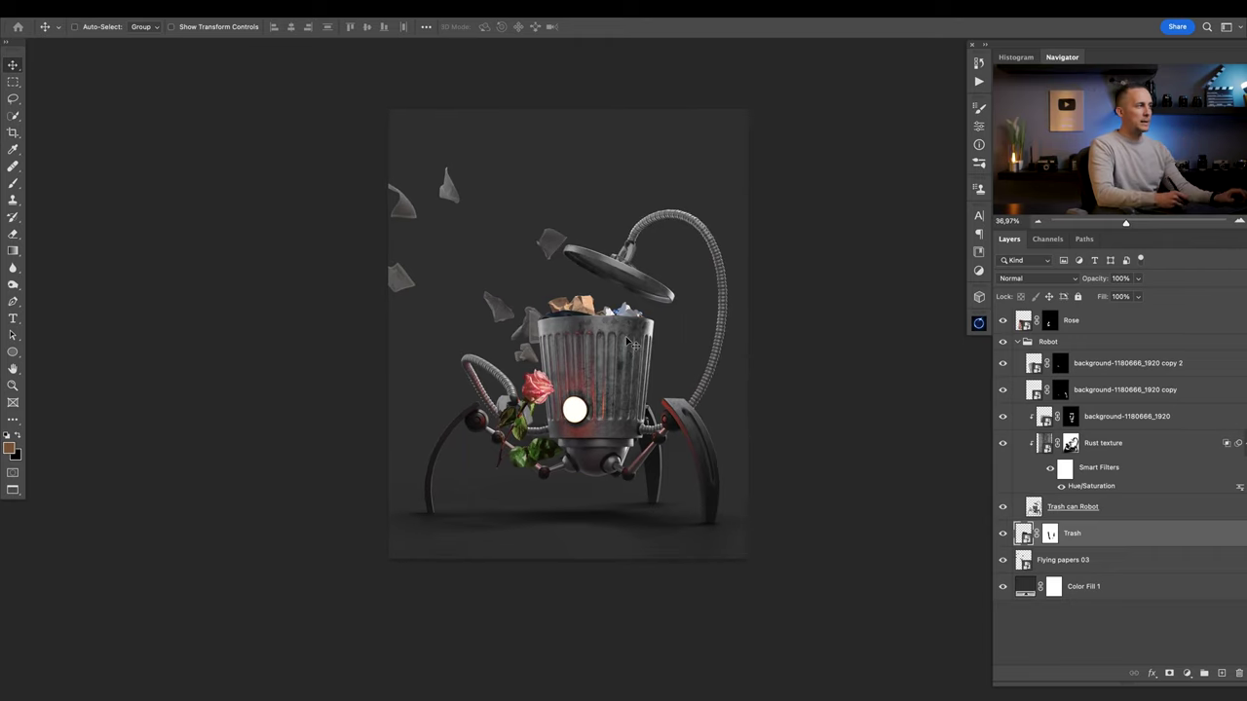
pyautogui.scroll(4, 594, 306)
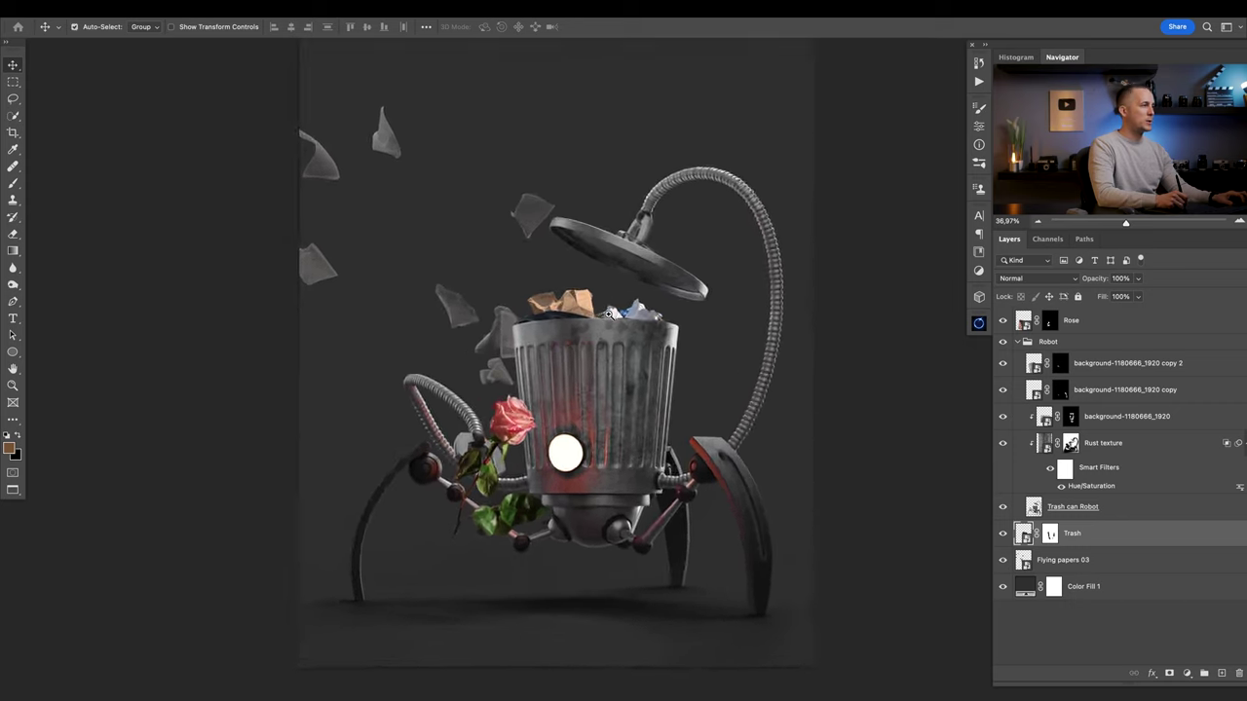
pyautogui.scroll(-3, 594, 308)
pyautogui.moveTo(595, 337); pyautogui.dragTo(593, 359)
pyautogui.scroll(2, 591, 360)
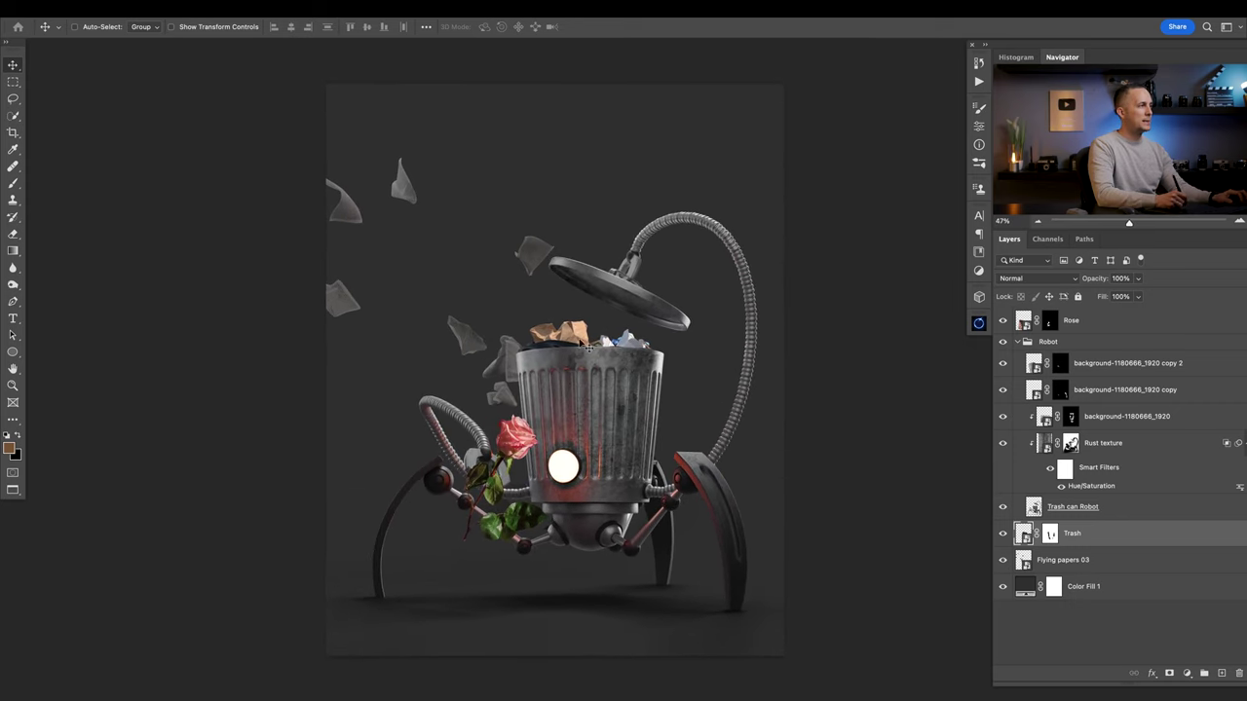
pyautogui.moveTo(594, 420); pyautogui.dragTo(605, 371)
pyautogui.scroll(-2, 592, 419)
pyautogui.scroll(3, 600, 421)
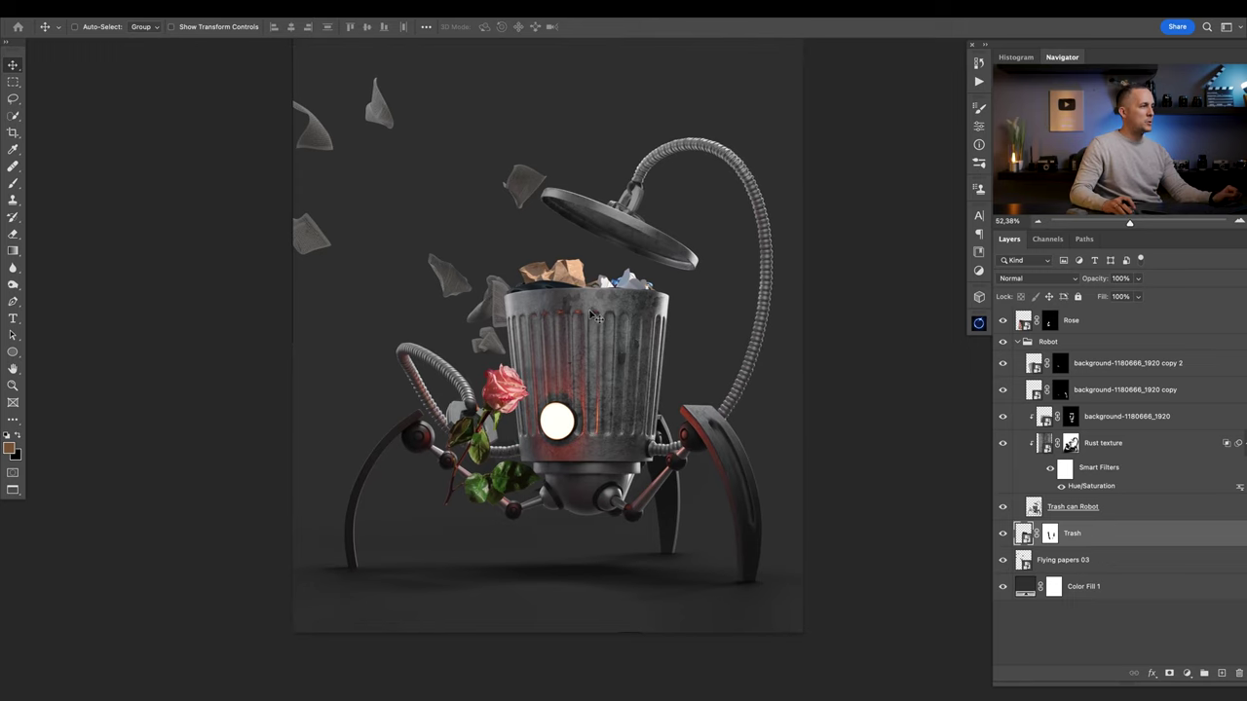
# Place the desert landscape photo from the Finder folder into the document at 82.51% scale, aligned to the canvas's lower edge.
pyautogui.moveTo(559, 700); pyautogui.dragTo(560, 551)
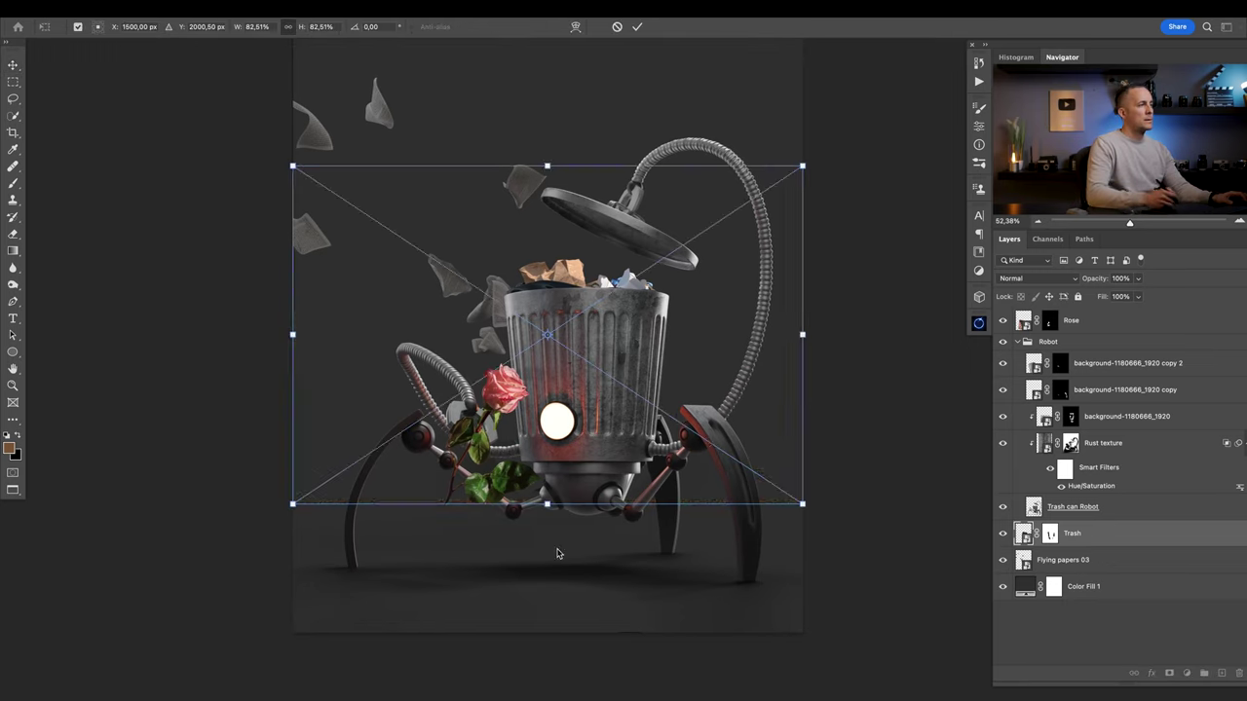
pyautogui.moveTo(626, 422); pyautogui.dragTo(620, 551)
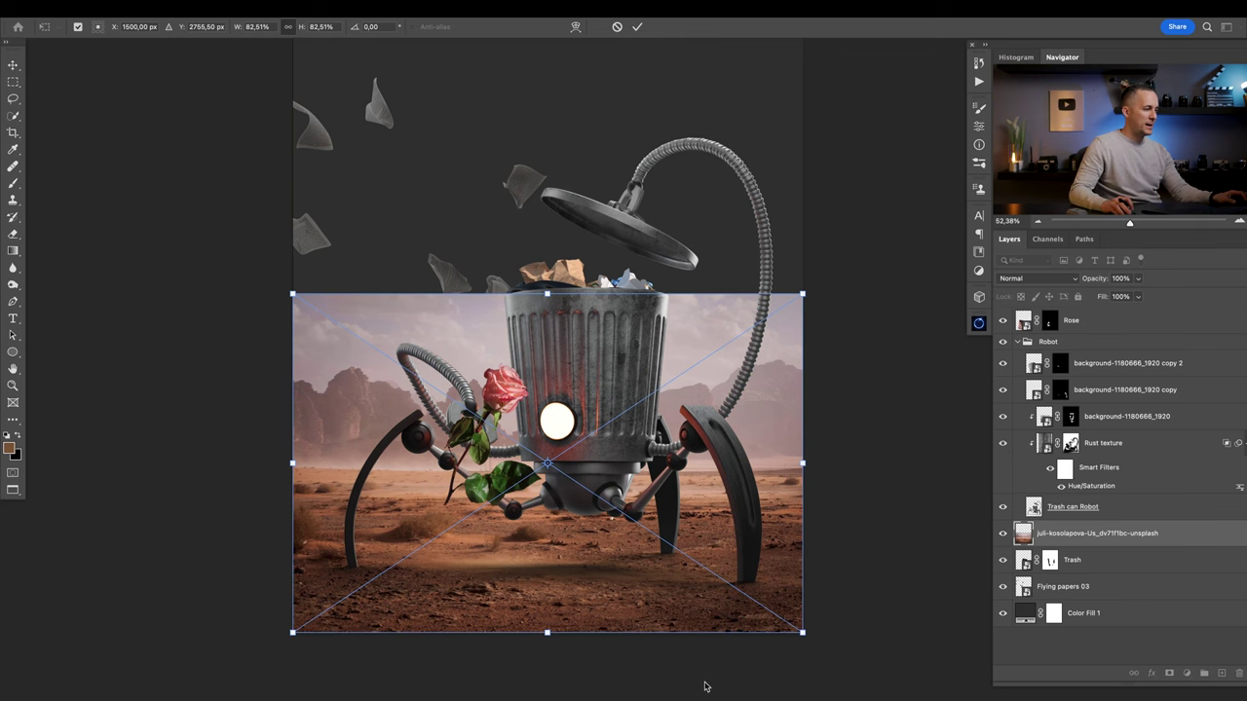
pyautogui.press('super+Tab')
pyautogui.moveTo(588, 81); pyautogui.dragTo(596, 201)
pyautogui.scroll(5, 609, 300)
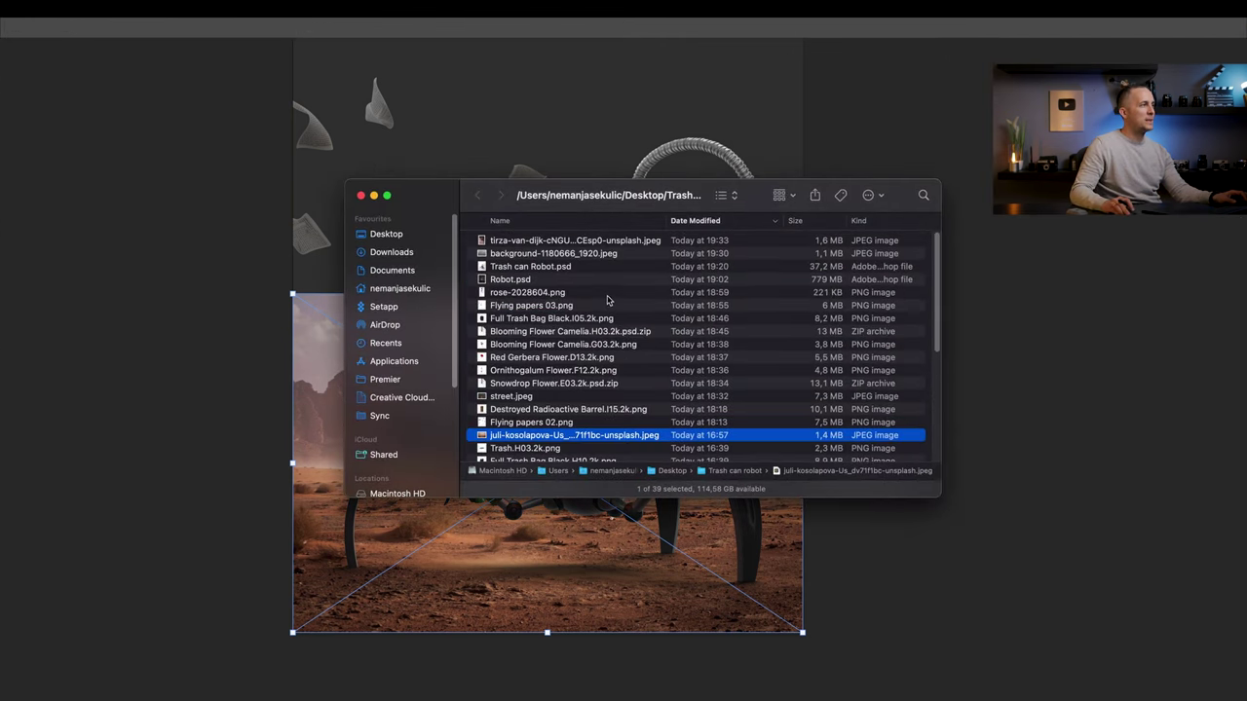
pyautogui.scroll(-8, 608, 300)
pyautogui.scroll(5, 607, 300)
pyautogui.moveTo(560, 187); pyautogui.dragTo(559, 203)
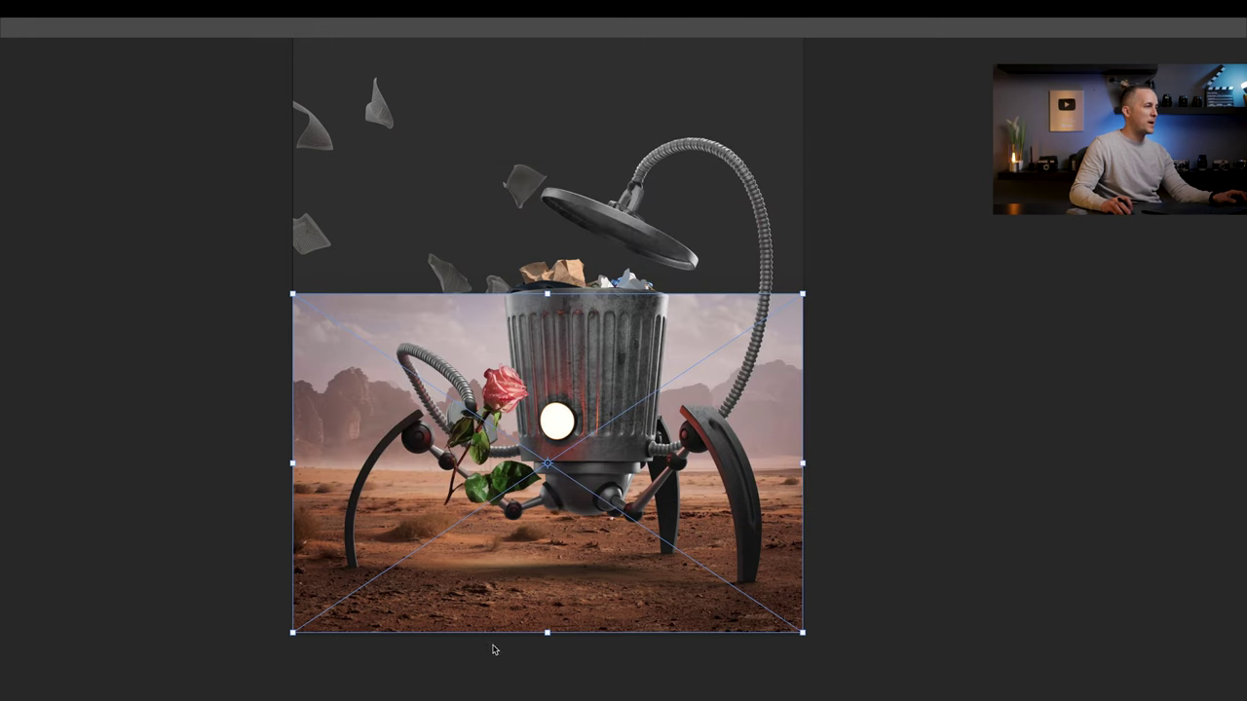
pyautogui.click(535, 516)
pyautogui.press('Return')
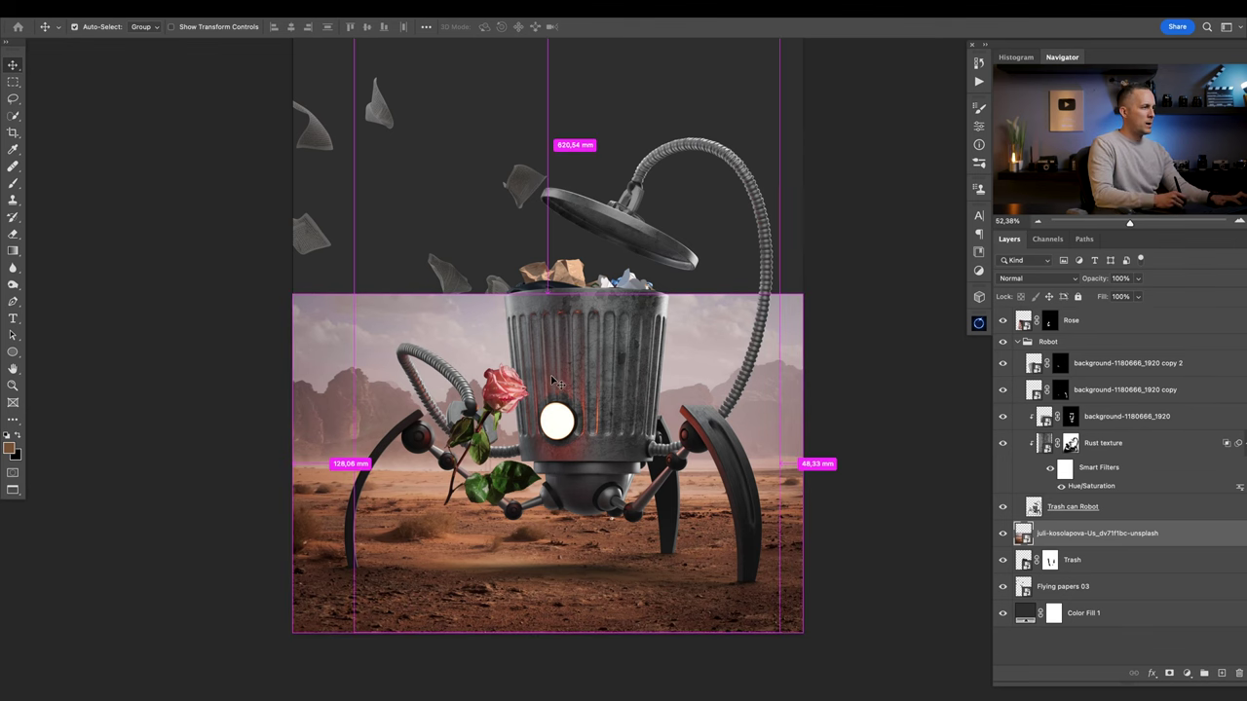
# Enlarge the desert photo to 113.75% from its lower edge and move its layer beneath Flying papers 03.
pyautogui.press('super+t')
pyautogui.moveTo(548, 292); pyautogui.dragTo(563, 167)
pyautogui.press('Return')
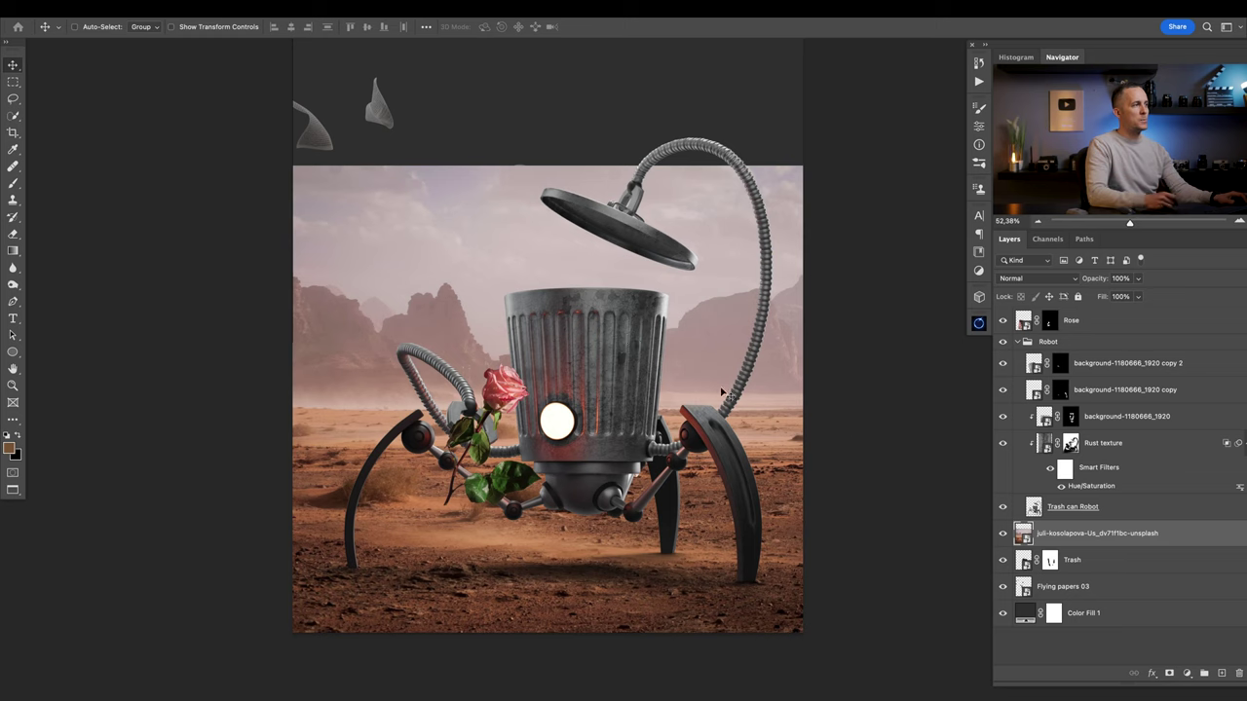
pyautogui.moveTo(707, 416); pyautogui.dragTo(683, 432)
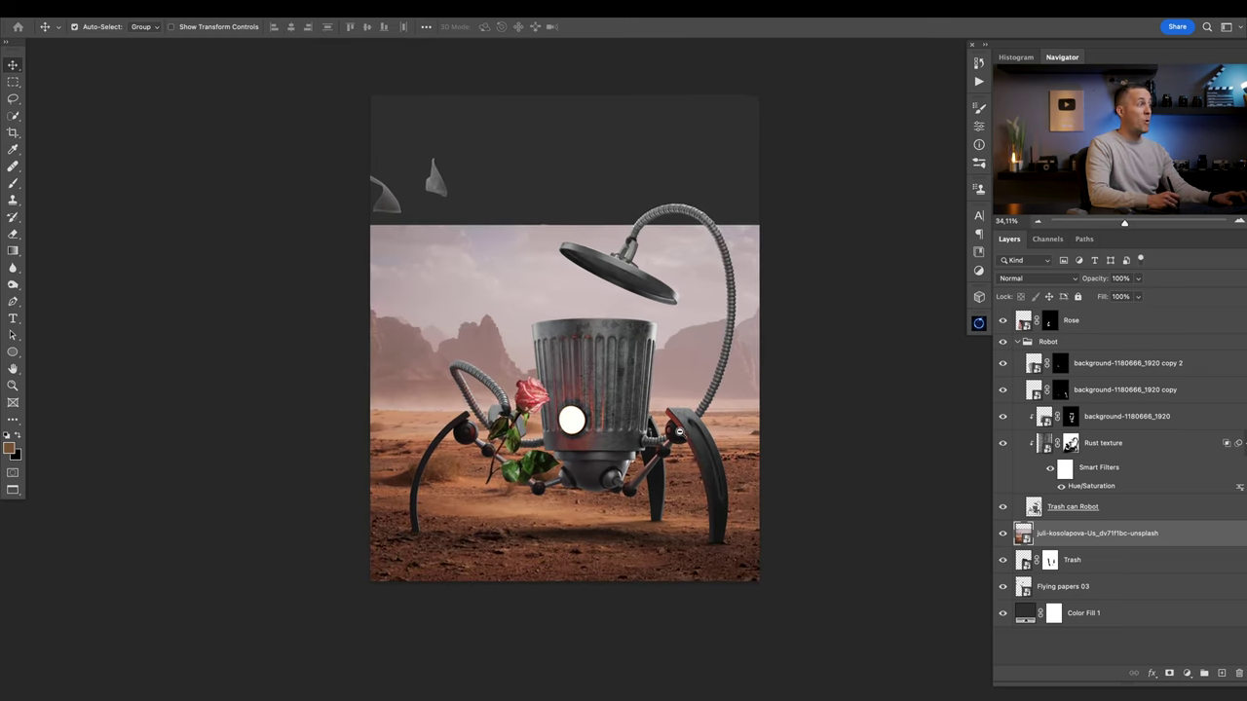
pyautogui.moveTo(1023, 536); pyautogui.dragTo(1025, 599)
pyautogui.hotkey('ctrl', 't')
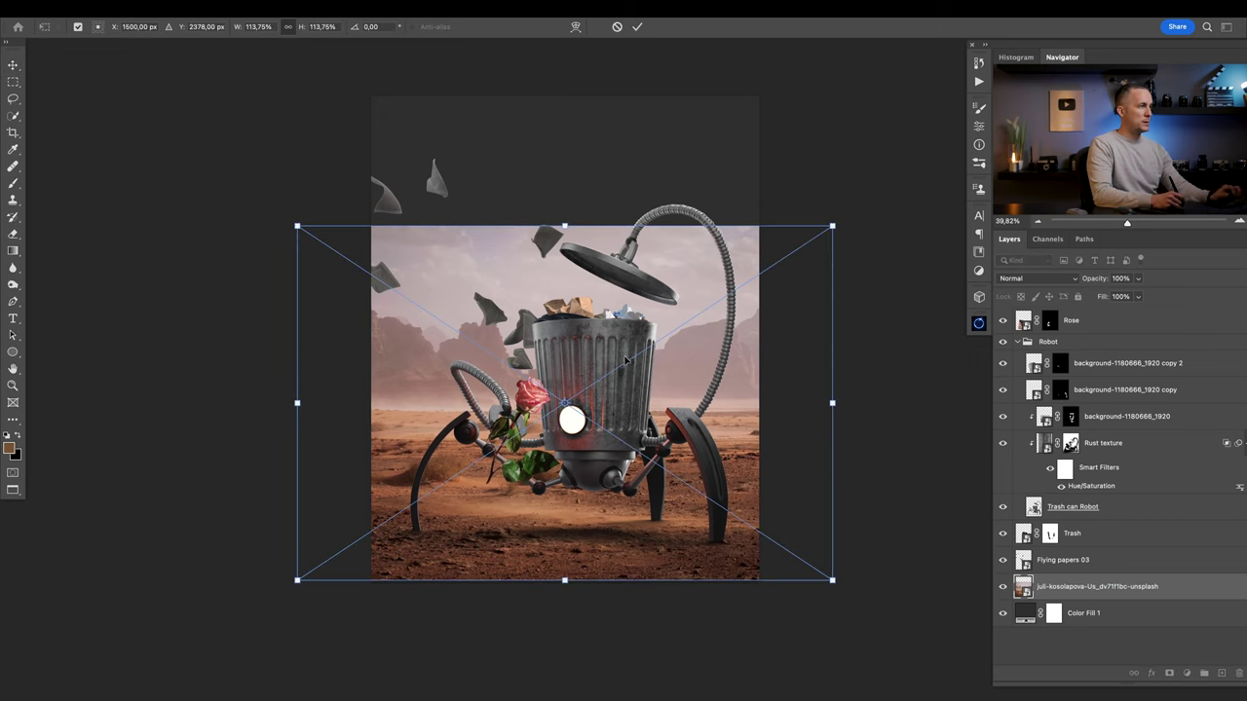
pyautogui.press('Return')
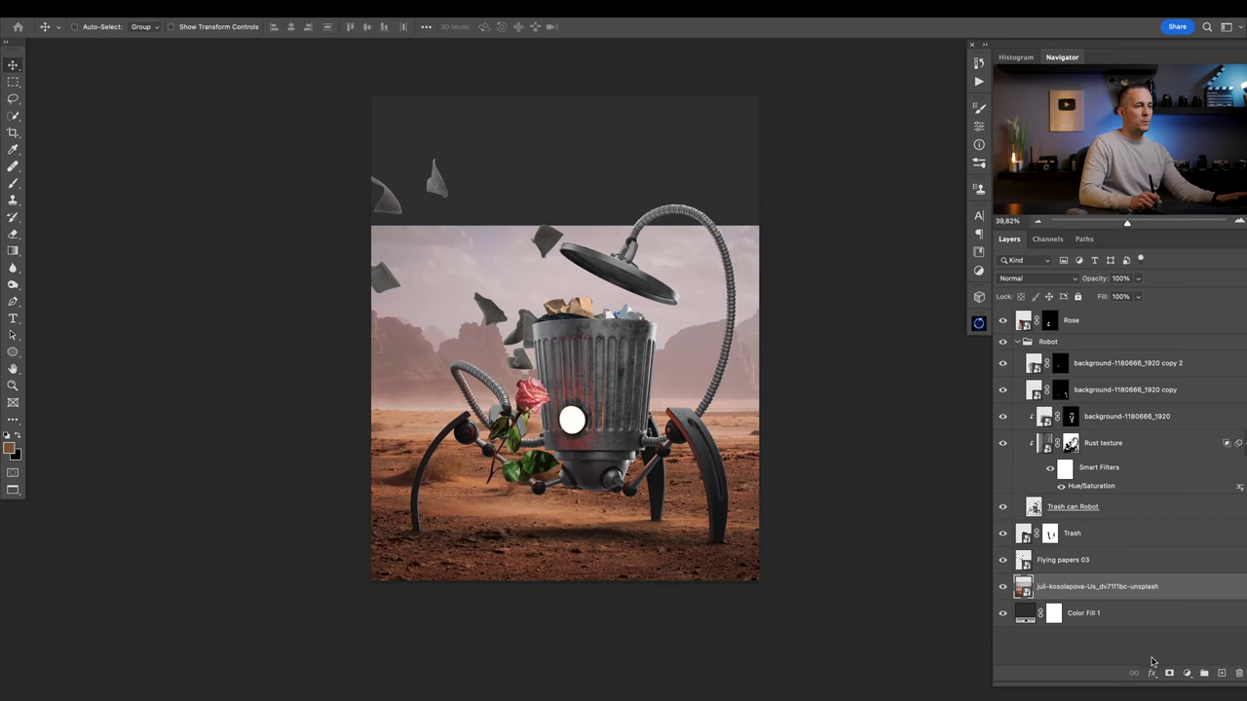
# Add a layer mask to the desert photo and paint out its sky and mountains with a hard black 800 px brush.
pyautogui.click(1172, 674)
pyautogui.press('b')
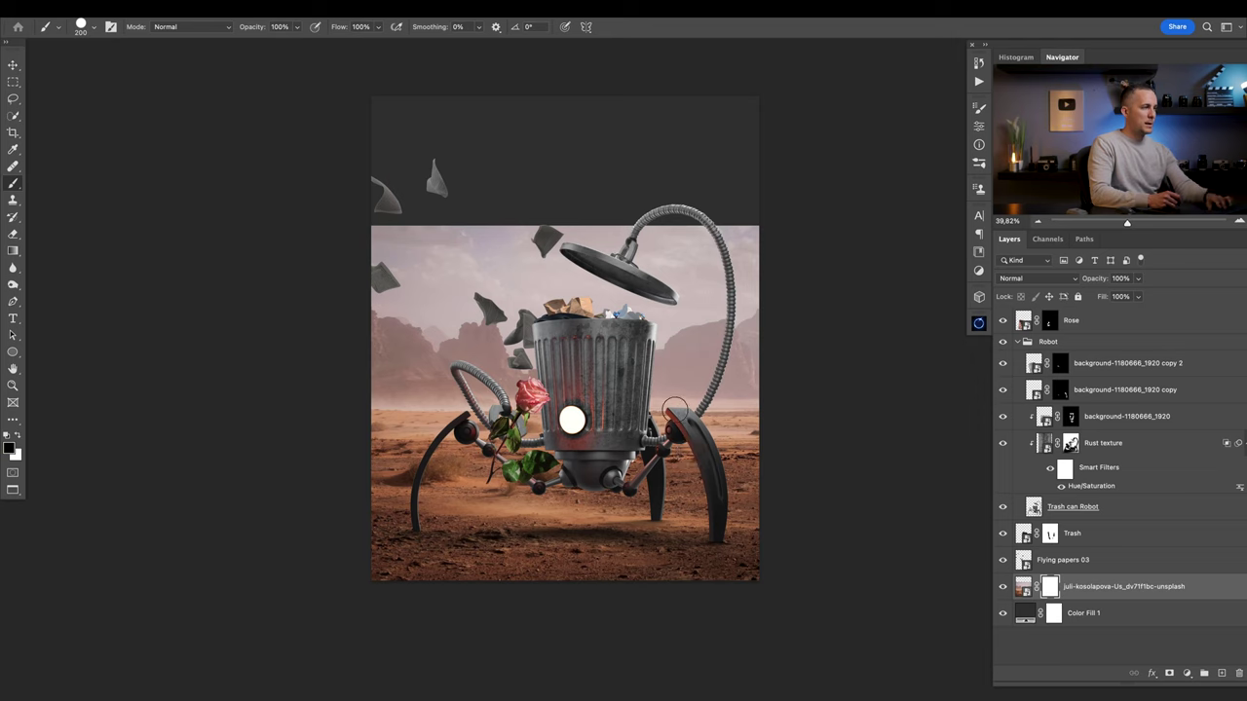
pyautogui.press(']')
pyautogui.press(']')
pyautogui.press(']')
pyautogui.moveTo(780, 244)
pyautogui.mouseDown()
pyautogui.moveTo(618, 232)
pyautogui.moveTo(301, 241)
pyautogui.moveTo(676, 278)
pyautogui.moveTo(456, 293)
pyautogui.moveTo(621, 305)
pyautogui.mouseUp()
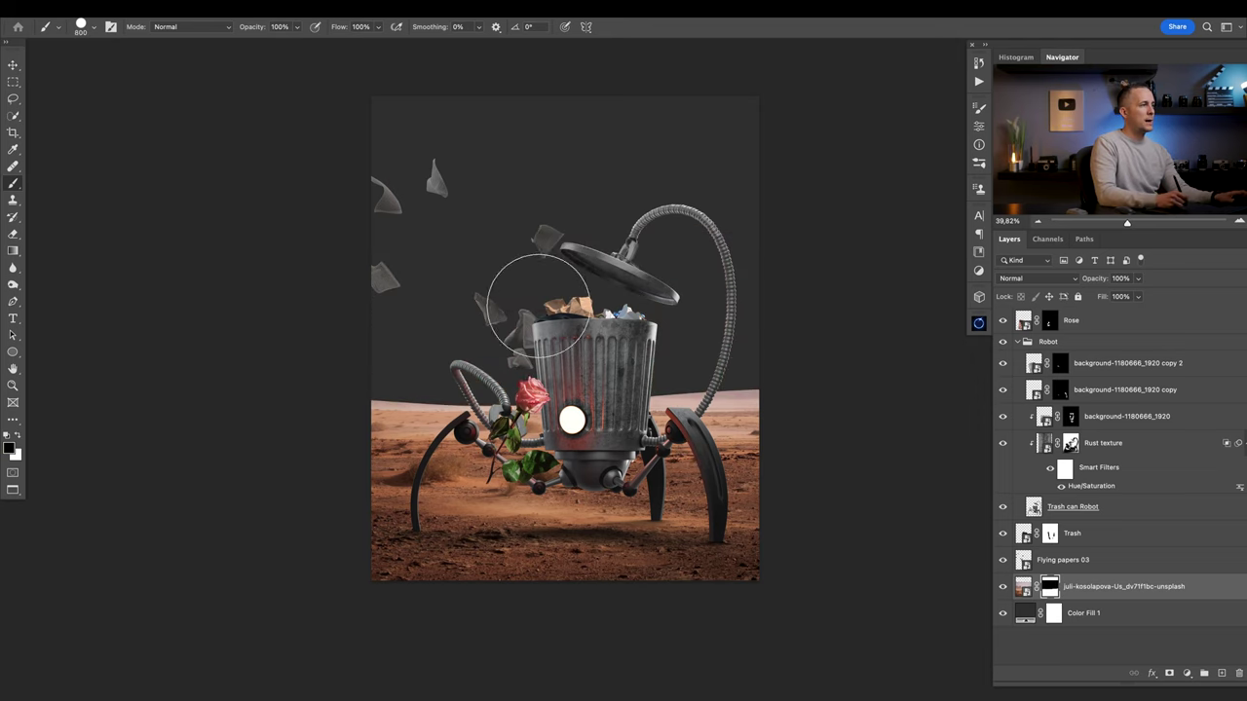
# Fade the desert ground's horizon on the mask with a soft 800 px brush.
pyautogui.rightClick(604, 252)
pyautogui.click(687, 392)
pyautogui.moveTo(426, 371)
pyautogui.mouseDown()
pyautogui.moveTo(480, 357)
pyautogui.moveTo(393, 360)
pyautogui.moveTo(429, 362)
pyautogui.mouseUp()
pyautogui.press('super+z')
pyautogui.moveTo(766, 356)
pyautogui.mouseDown()
pyautogui.moveTo(613, 356)
pyautogui.moveTo(797, 361)
pyautogui.moveTo(466, 352)
pyautogui.moveTo(725, 365)
pyautogui.moveTo(493, 369)
pyautogui.moveTo(778, 365)
pyautogui.moveTo(348, 356)
pyautogui.moveTo(544, 358)
pyautogui.moveTo(582, 375)
pyautogui.moveTo(549, 377)
pyautogui.moveTo(868, 376)
pyautogui.mouseUp()
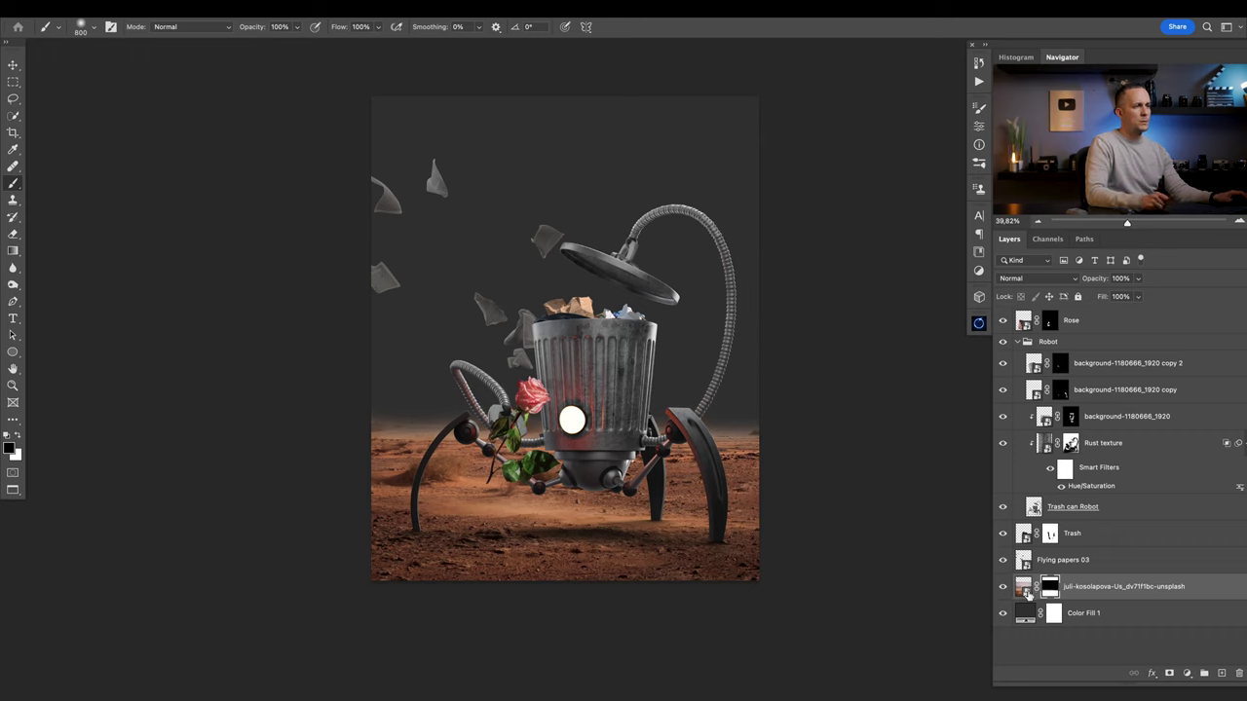
# Set the desert photo layer's blend mode to Soft Light.
pyautogui.click(1034, 278)
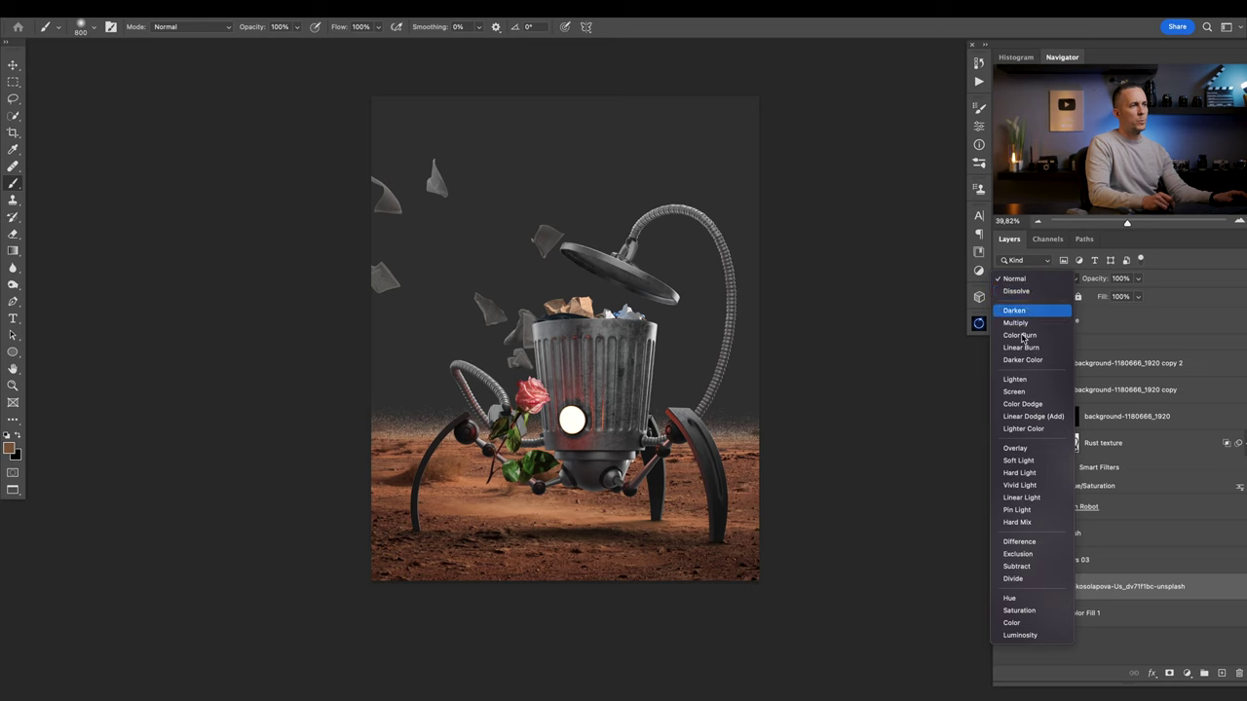
pyautogui.click(1017, 463)
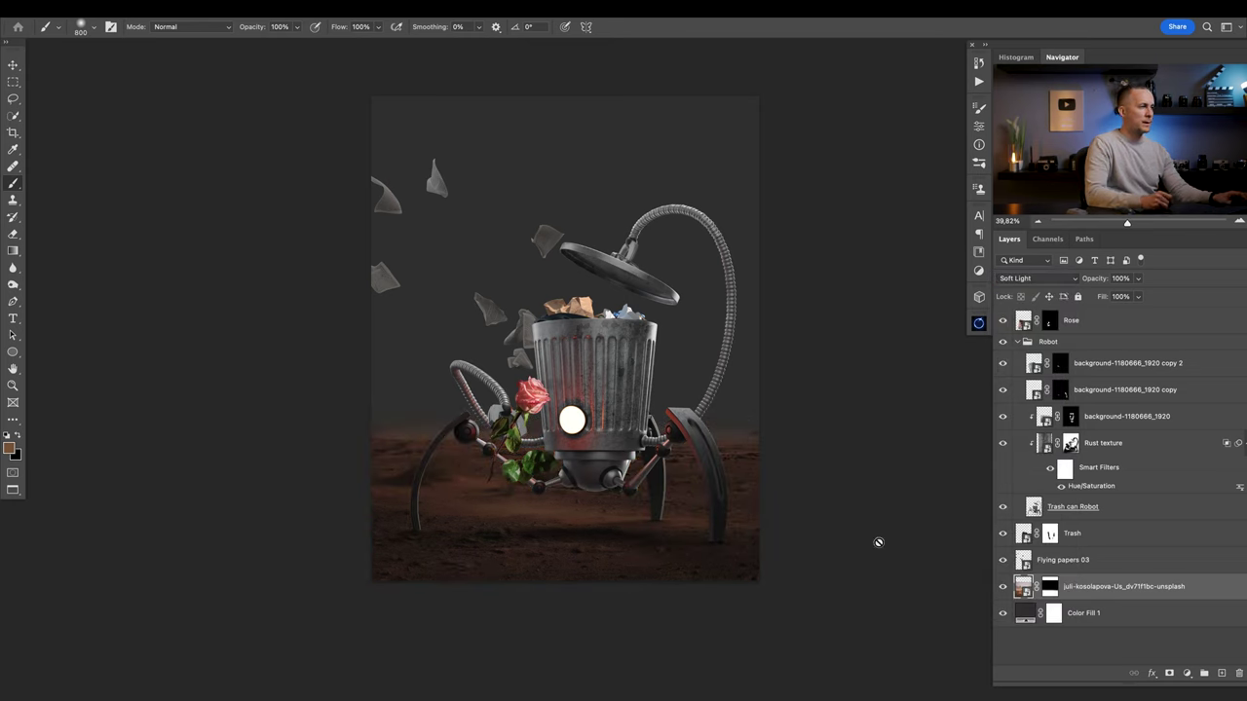
pyautogui.moveTo(597, 477)
pyautogui.mouseDown()
pyautogui.moveTo(716, 487)
pyautogui.moveTo(590, 480)
pyautogui.mouseUp()
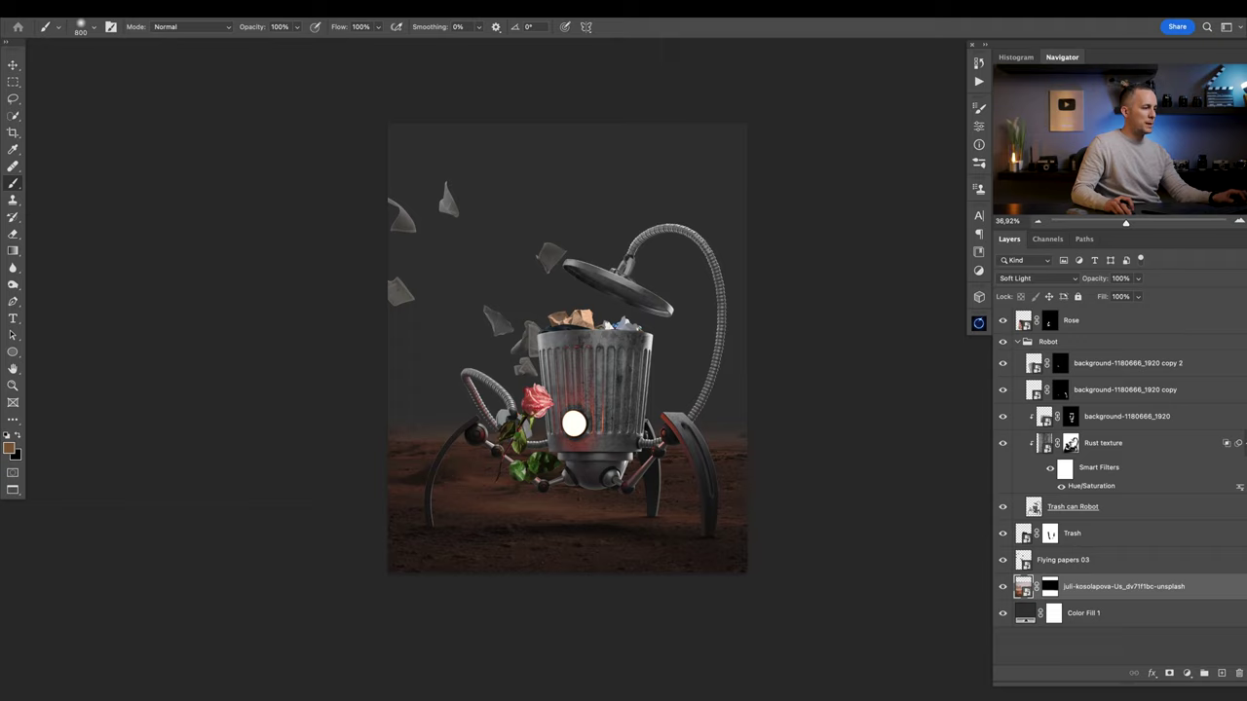
# Place the street photo from Finder above the desert layer, enlarge it and position its road under the robot.
pyautogui.press('Tab')
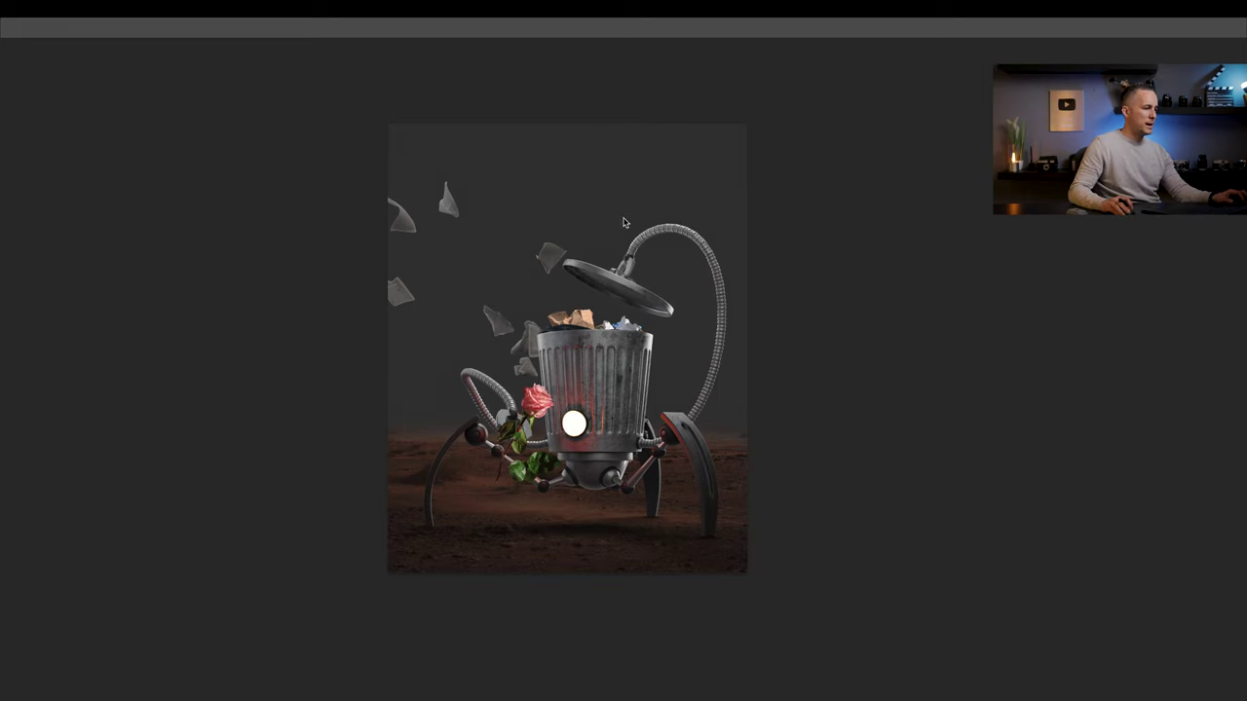
pyautogui.moveTo(595, 581); pyautogui.dragTo(595, 468)
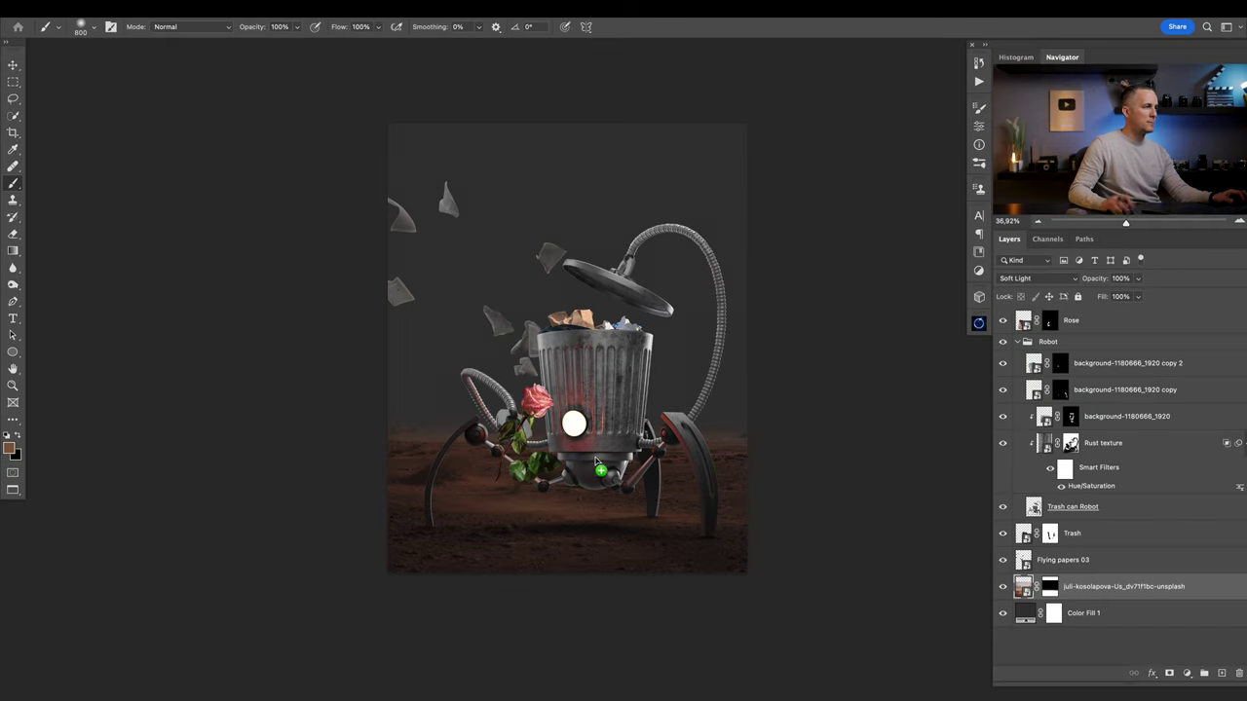
pyautogui.moveTo(748, 346); pyautogui.dragTo(910, 352)
pyautogui.moveTo(647, 423); pyautogui.dragTo(708, 416)
pyautogui.press('Return')
# Copy the desert layer's mask to the street layer and paint out the remaining buildings along the canvas's upper edge.
pyautogui.moveTo(640, 436); pyautogui.dragTo(580, 434)
pyautogui.scroll(2, 580, 433)
pyautogui.moveTo(1052, 612); pyautogui.dragTo(1060, 590)
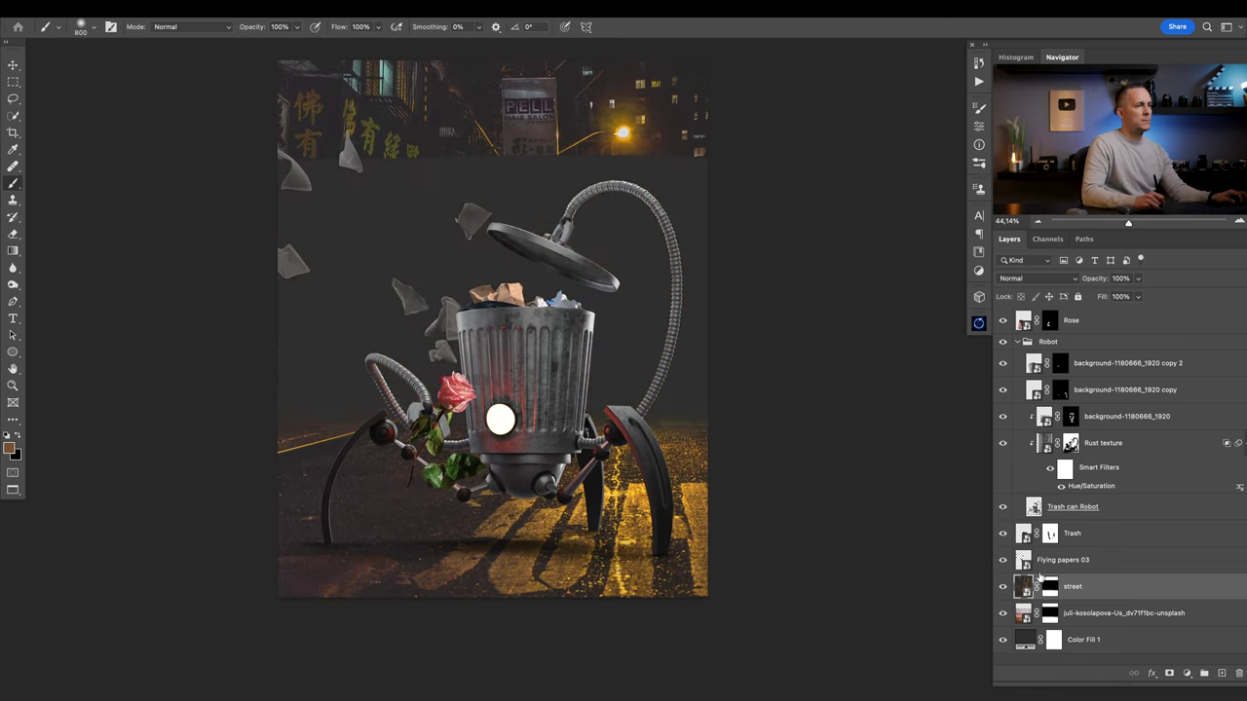
pyautogui.moveTo(605, 247); pyautogui.dragTo(633, 359)
pyautogui.moveTo(726, 262)
pyautogui.mouseDown()
pyautogui.moveTo(220, 266)
pyautogui.moveTo(776, 227)
pyautogui.moveTo(336, 216)
pyautogui.moveTo(596, 195)
pyautogui.moveTo(451, 216)
pyautogui.moveTo(687, 184)
pyautogui.moveTo(268, 182)
pyautogui.mouseUp()
pyautogui.moveTo(642, 417); pyautogui.dragTo(657, 248)
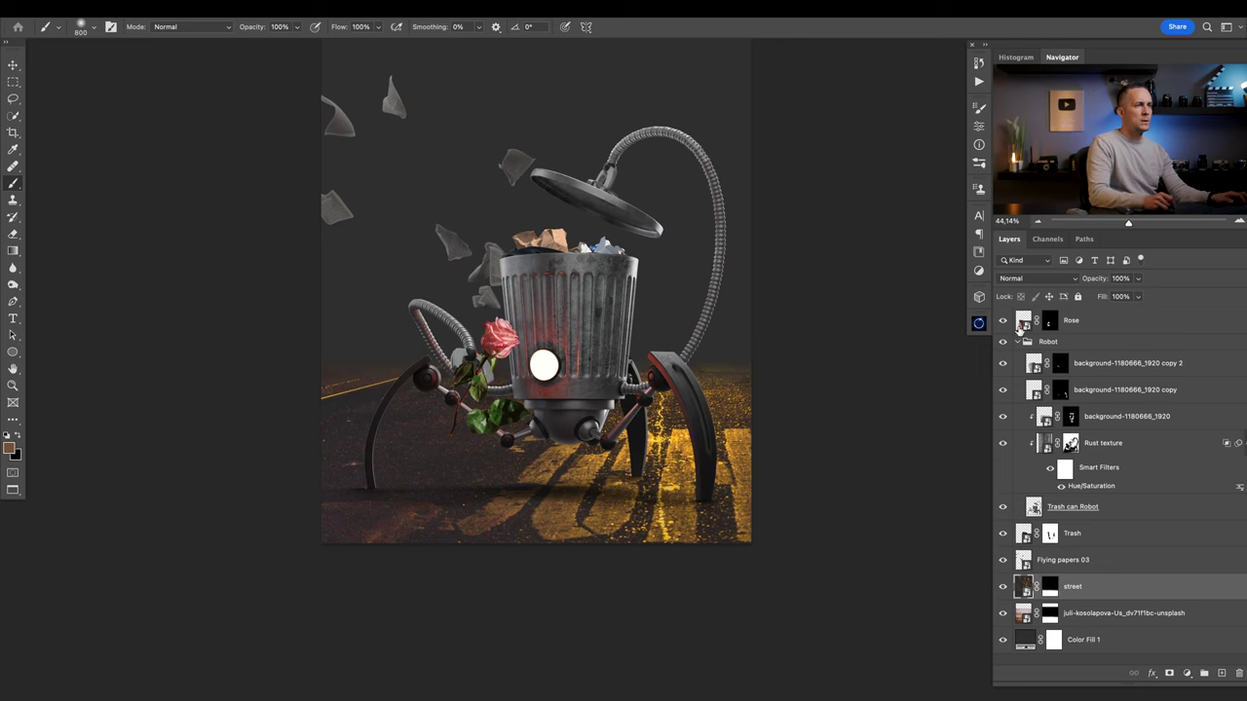
# Set the street layer's blend mode to Soft Light.
pyautogui.click(1032, 279)
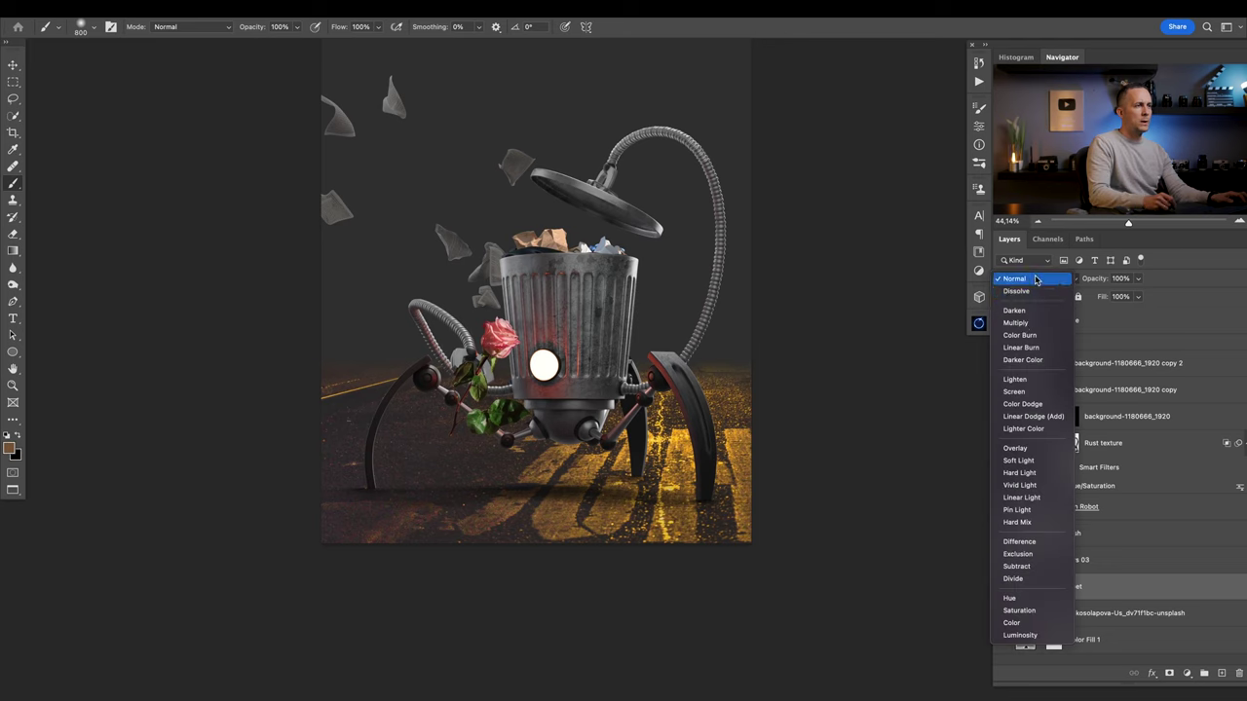
pyautogui.click(1018, 460)
pyautogui.moveTo(637, 484); pyautogui.dragTo(631, 517)
pyautogui.moveTo(659, 521)
pyautogui.mouseDown()
pyautogui.moveTo(647, 520)
pyautogui.moveTo(659, 521)
pyautogui.mouseUp()
pyautogui.scroll(2, 658, 519)
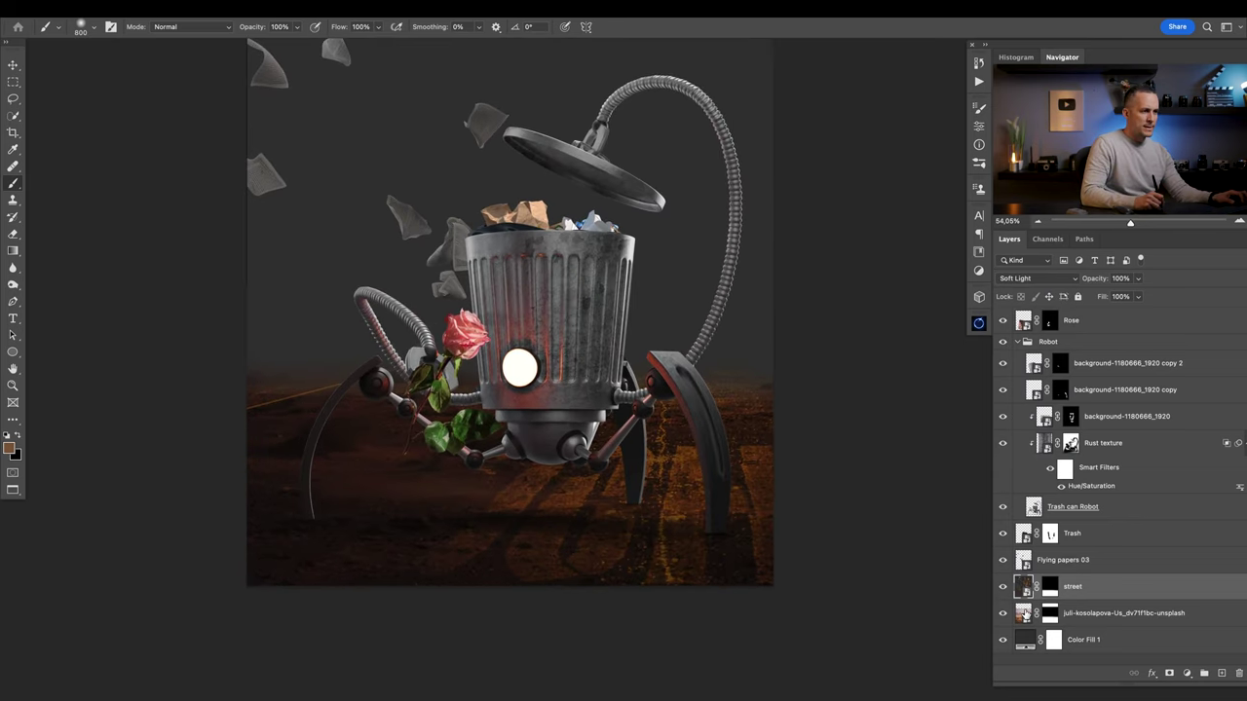
# Desaturate the desert photo with a Hue/Saturation adjustment clipped to its layer, setting Saturation to -100.
pyautogui.click(1025, 614)
pyautogui.click(1187, 673)
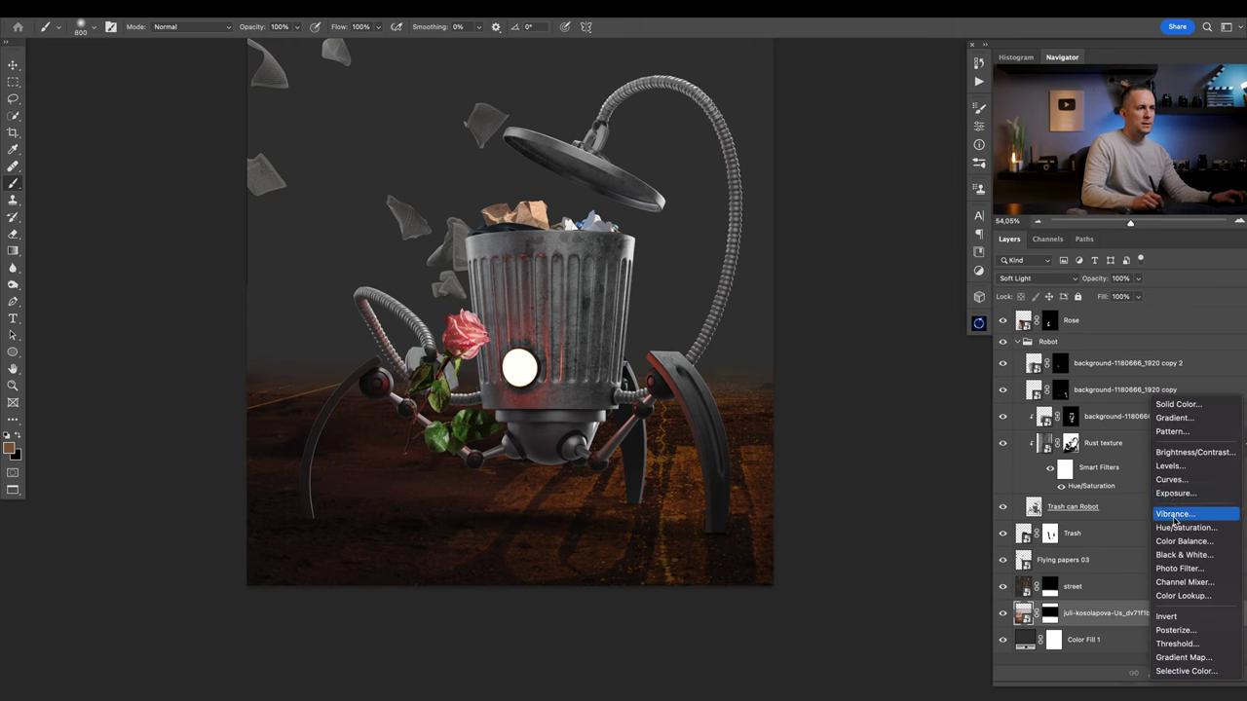
pyautogui.click(1181, 532)
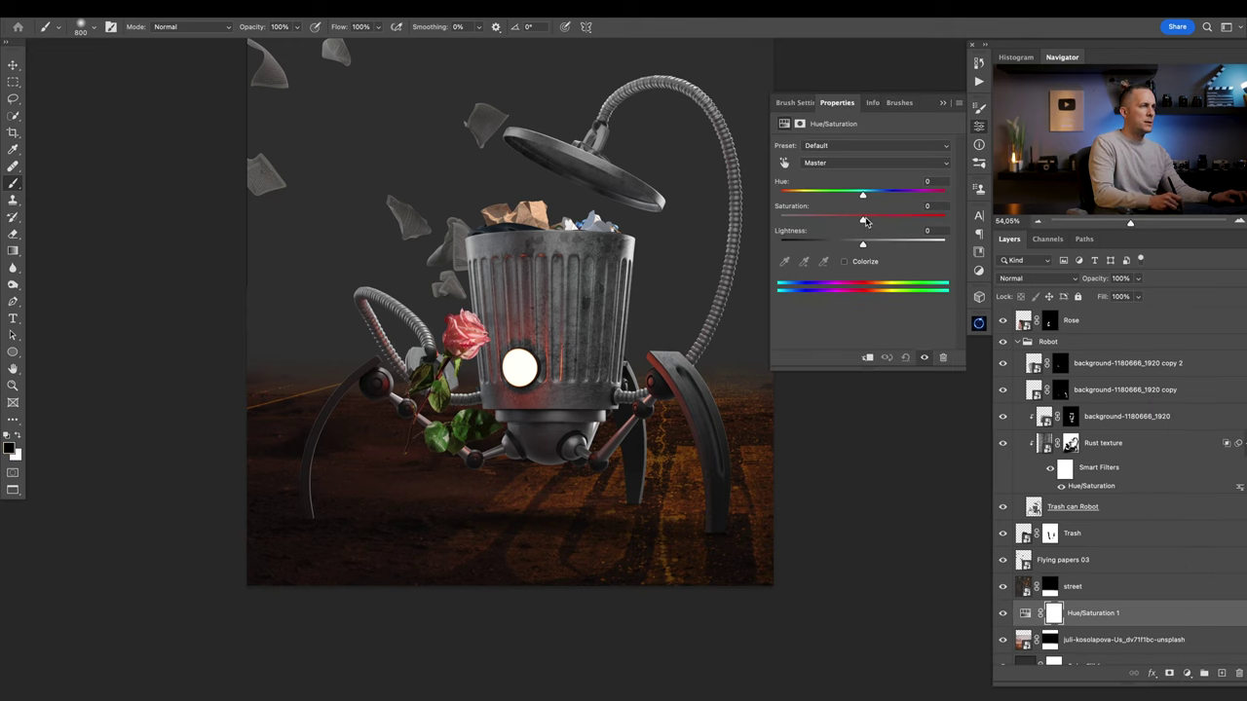
pyautogui.moveTo(813, 221); pyautogui.dragTo(753, 215)
pyautogui.press('super+alt+g')
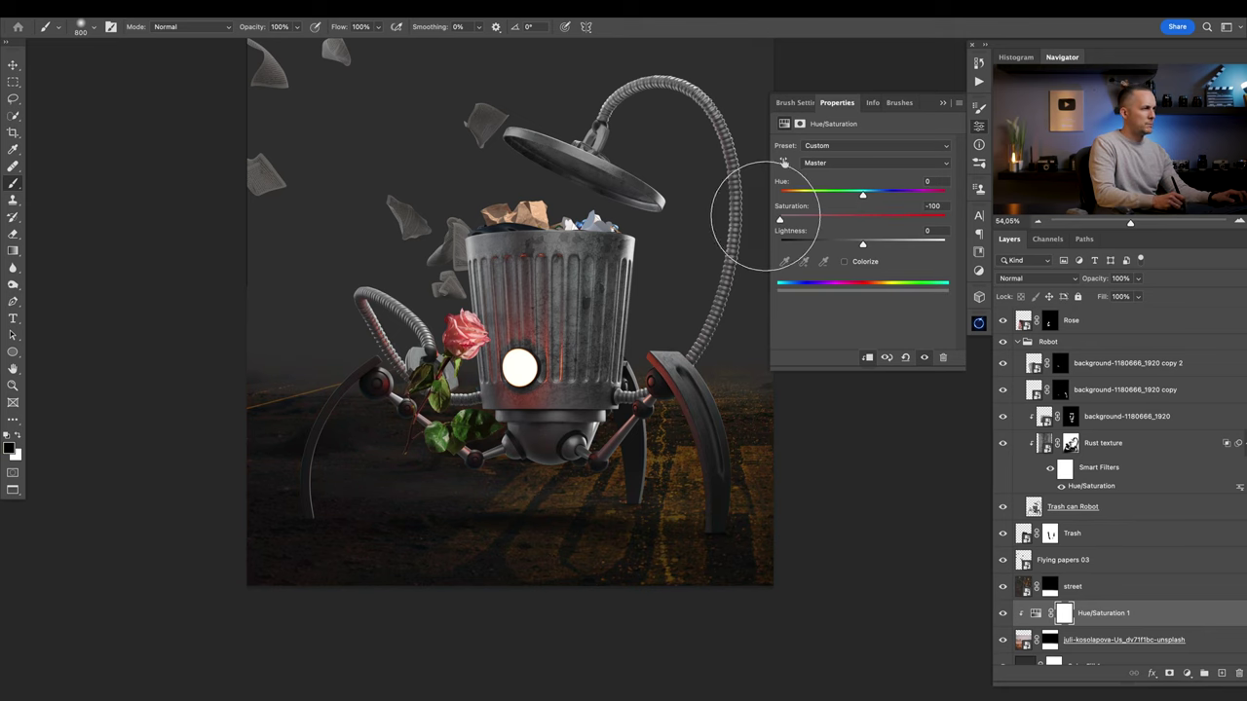
pyautogui.click(943, 102)
# Choose the Cloud/Dust brush for the street layer's mask, try a stroke across the ground and undo it.
pyautogui.moveTo(649, 456)
pyautogui.mouseDown()
pyautogui.moveTo(662, 468)
pyautogui.moveTo(612, 497)
pyautogui.moveTo(640, 487)
pyautogui.mouseUp()
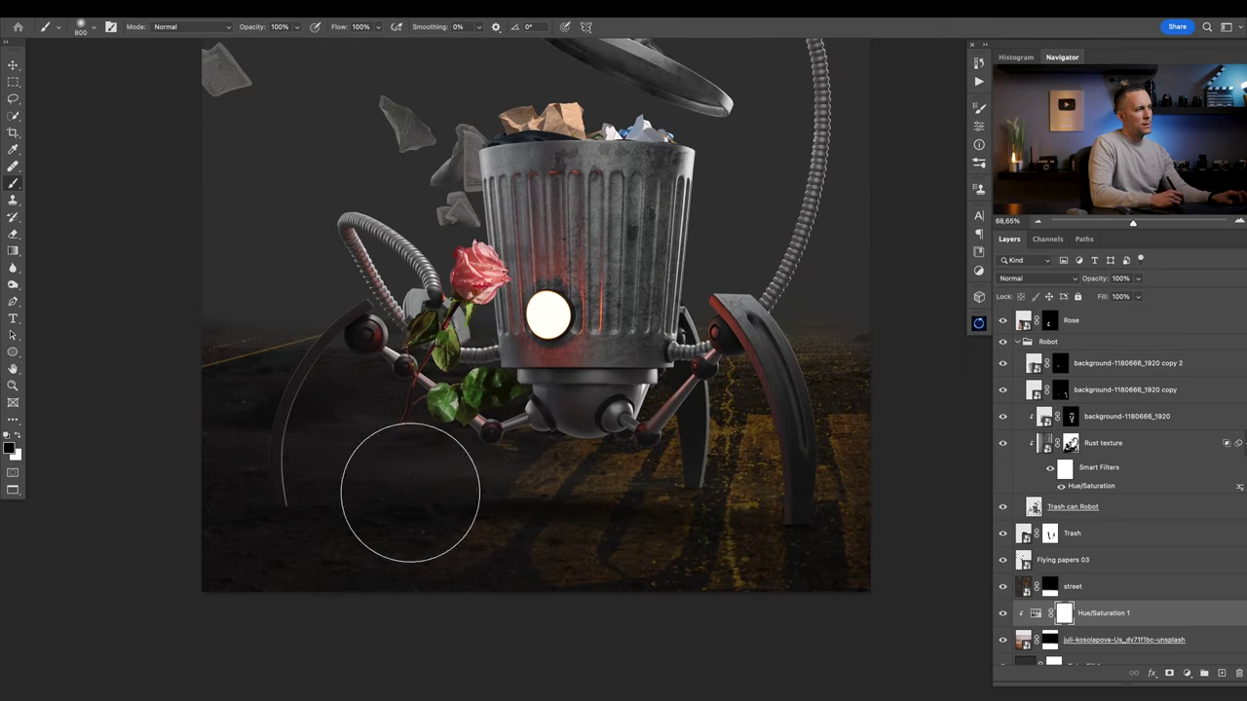
pyautogui.click(1025, 588)
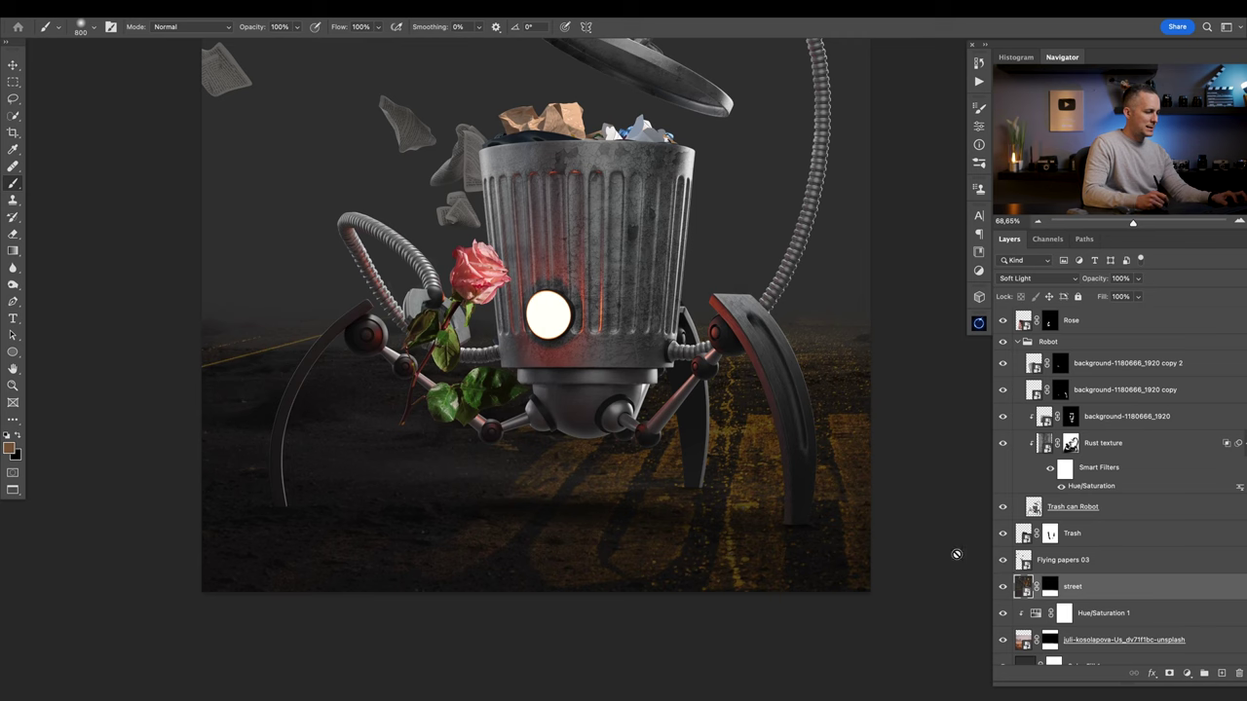
pyautogui.rightClick(577, 494)
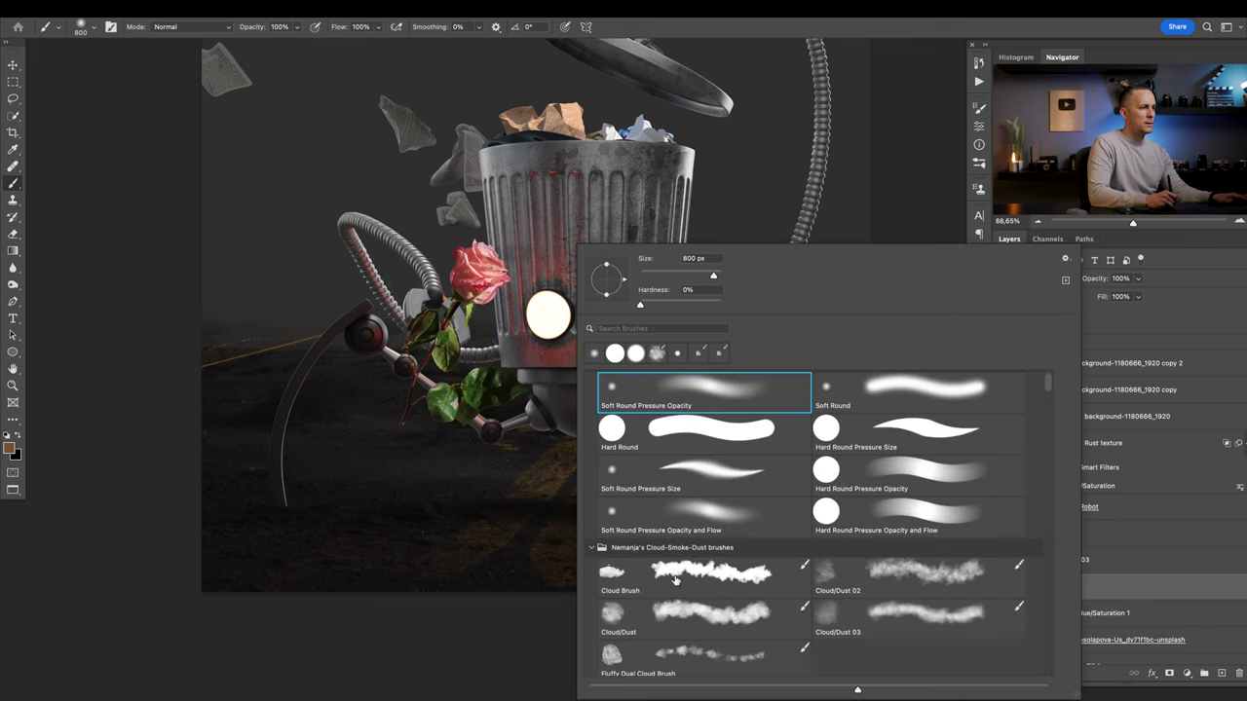
pyautogui.click(736, 613)
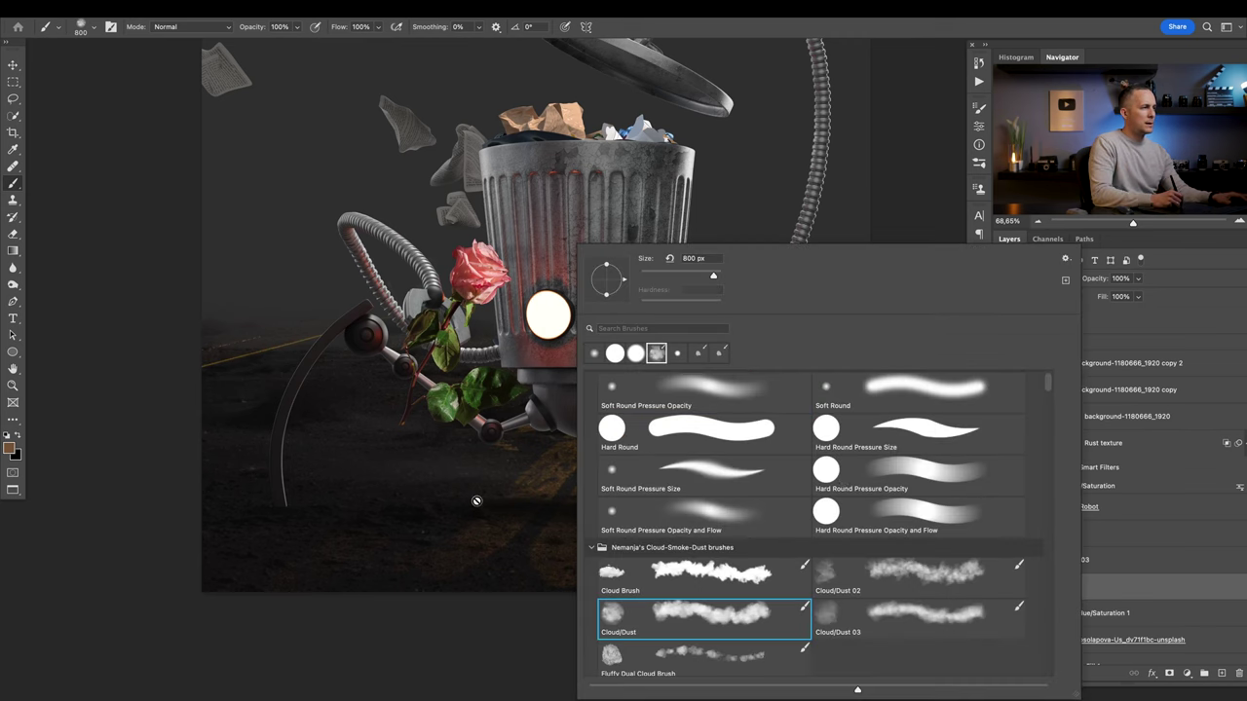
pyautogui.click(477, 502)
pyautogui.press('Escape')
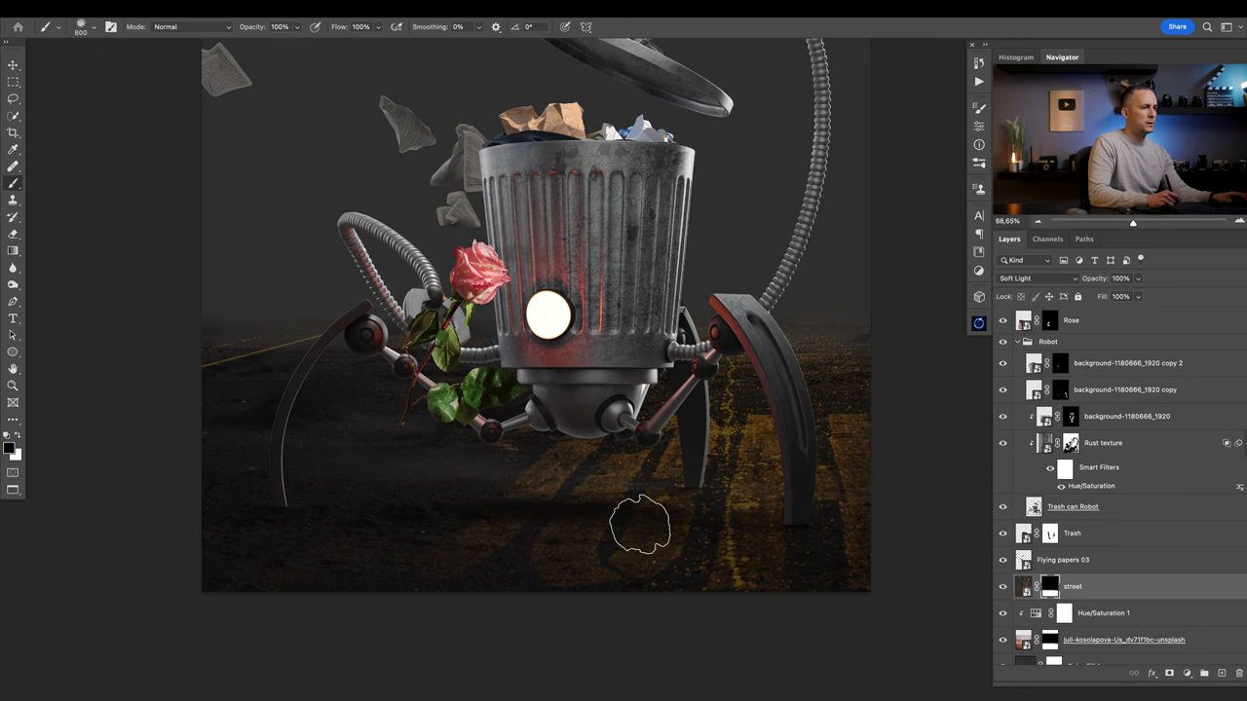
pyautogui.moveTo(498, 495); pyautogui.dragTo(381, 567)
pyautogui.press('super+z')
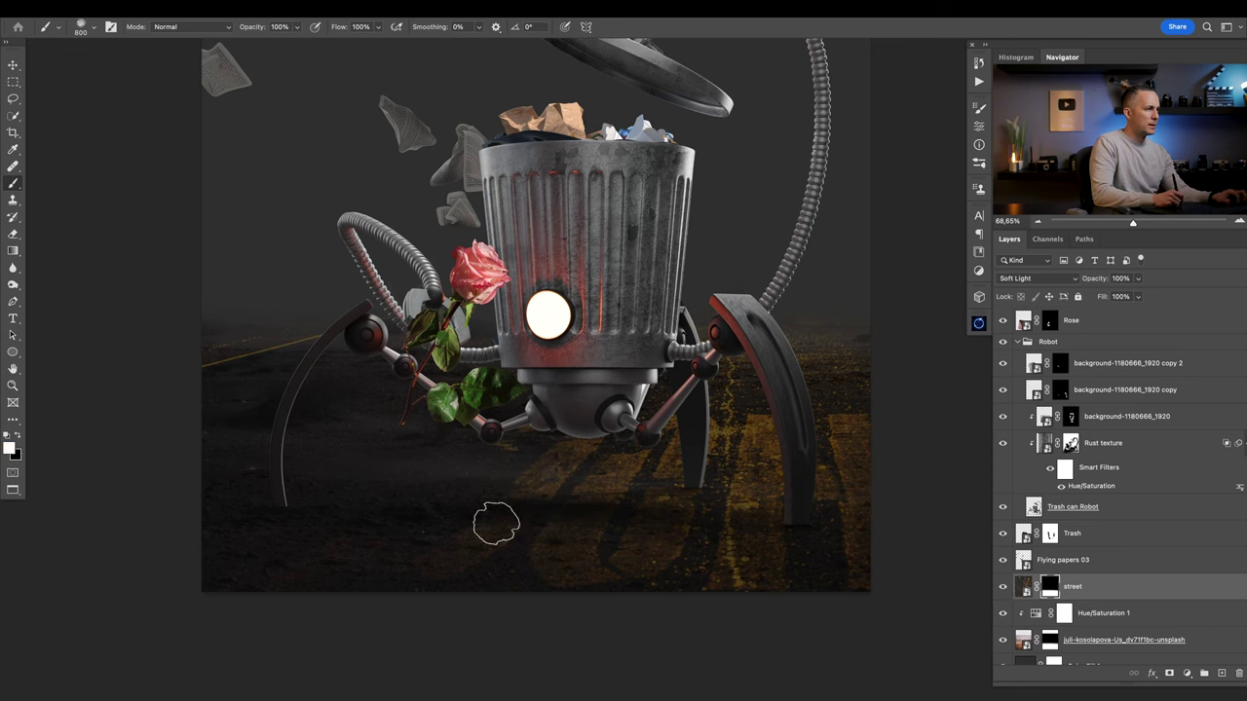
# Enlarge the Cloud/Dust brush and paint black on the street layer's mask over the ground between the robot's legs.
pyautogui.press('x')
pyautogui.press('x')
pyautogui.press(']')
pyautogui.press(']')
pyautogui.press(']')
pyautogui.moveTo(466, 522)
pyautogui.mouseDown()
pyautogui.moveTo(500, 523)
pyautogui.moveTo(581, 468)
pyautogui.moveTo(554, 484)
pyautogui.mouseUp()
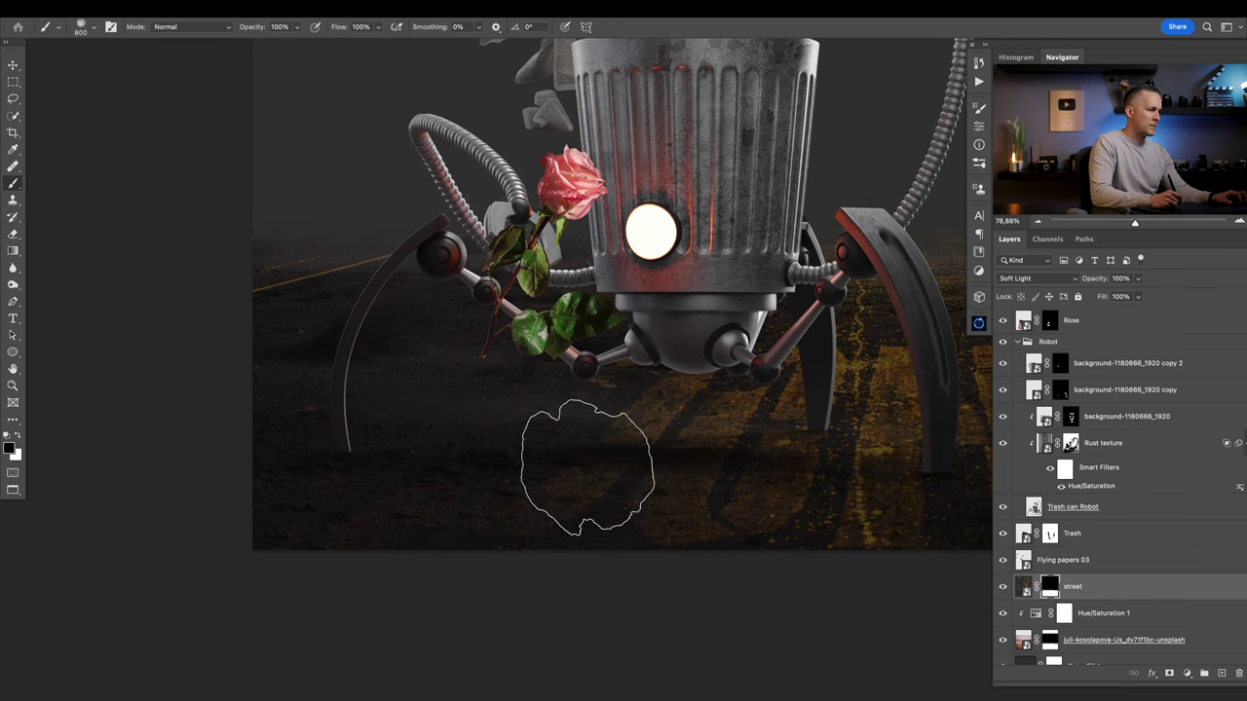
# Fade the street texture along the canvas's lower edge by painting its mask with the Cloud/Dust 02 brush at 20% opacity.
pyautogui.rightClick(604, 473)
pyautogui.click(922, 563)
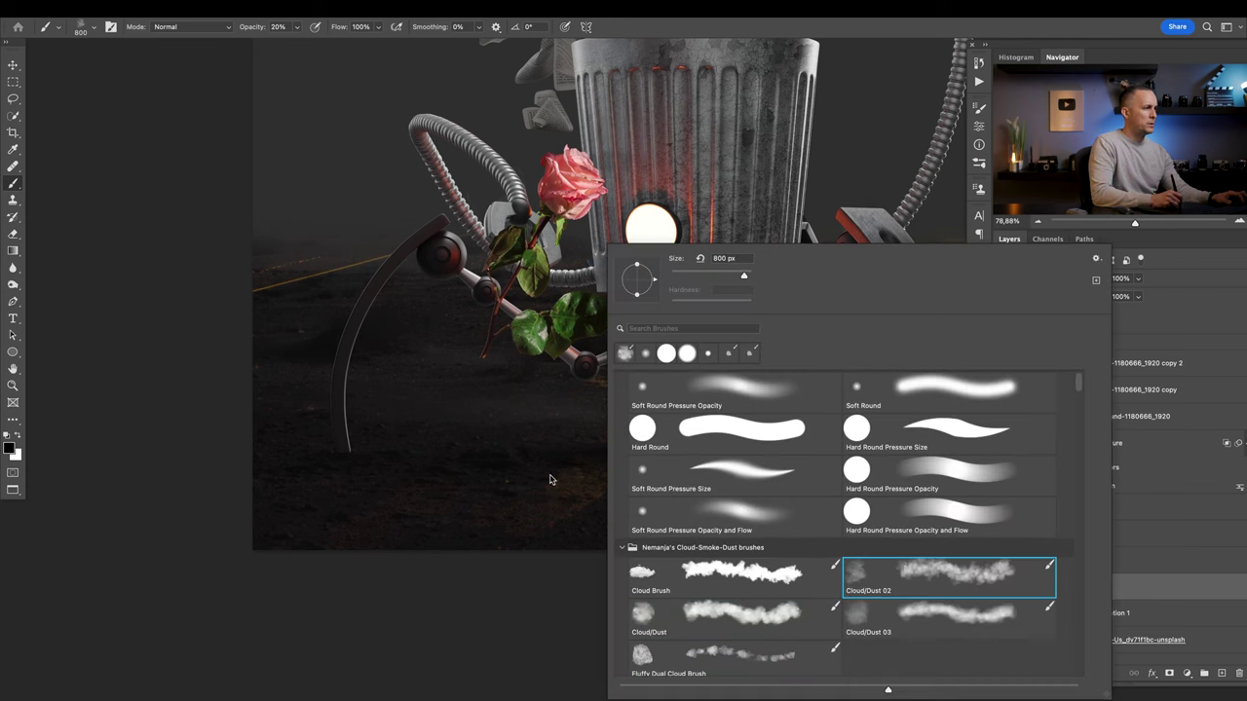
pyautogui.click(548, 477)
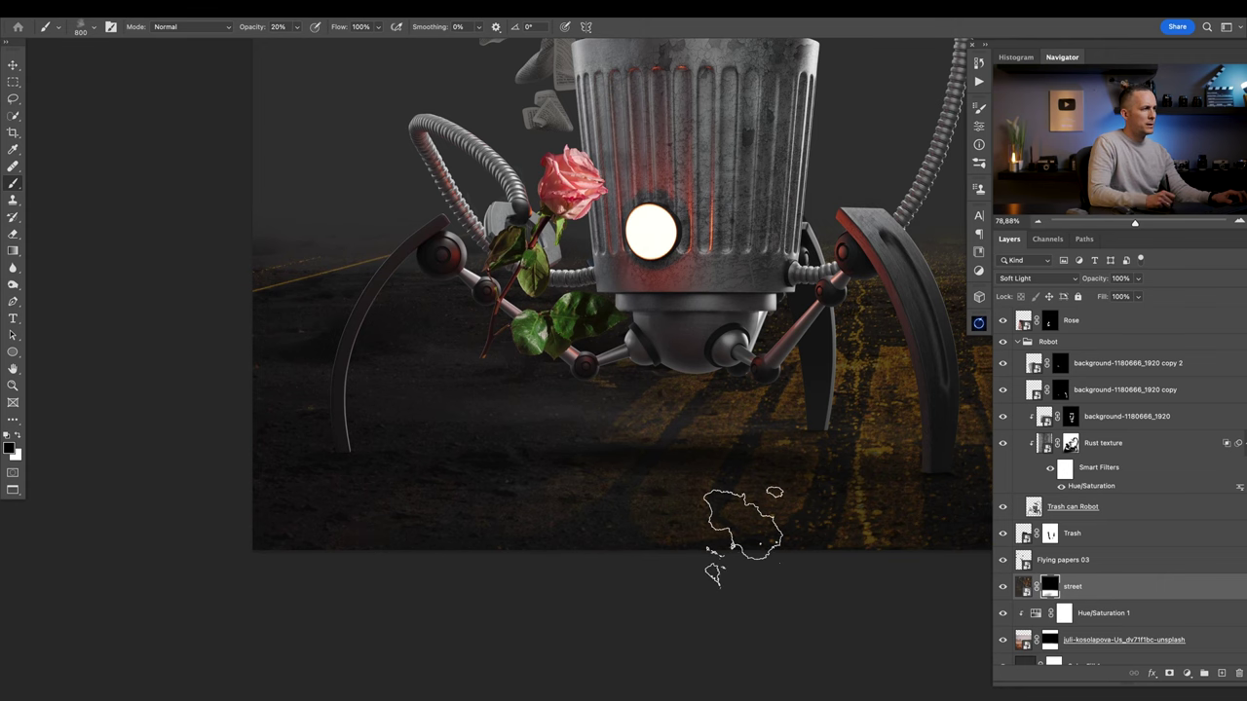
pyautogui.moveTo(766, 504); pyautogui.dragTo(529, 523)
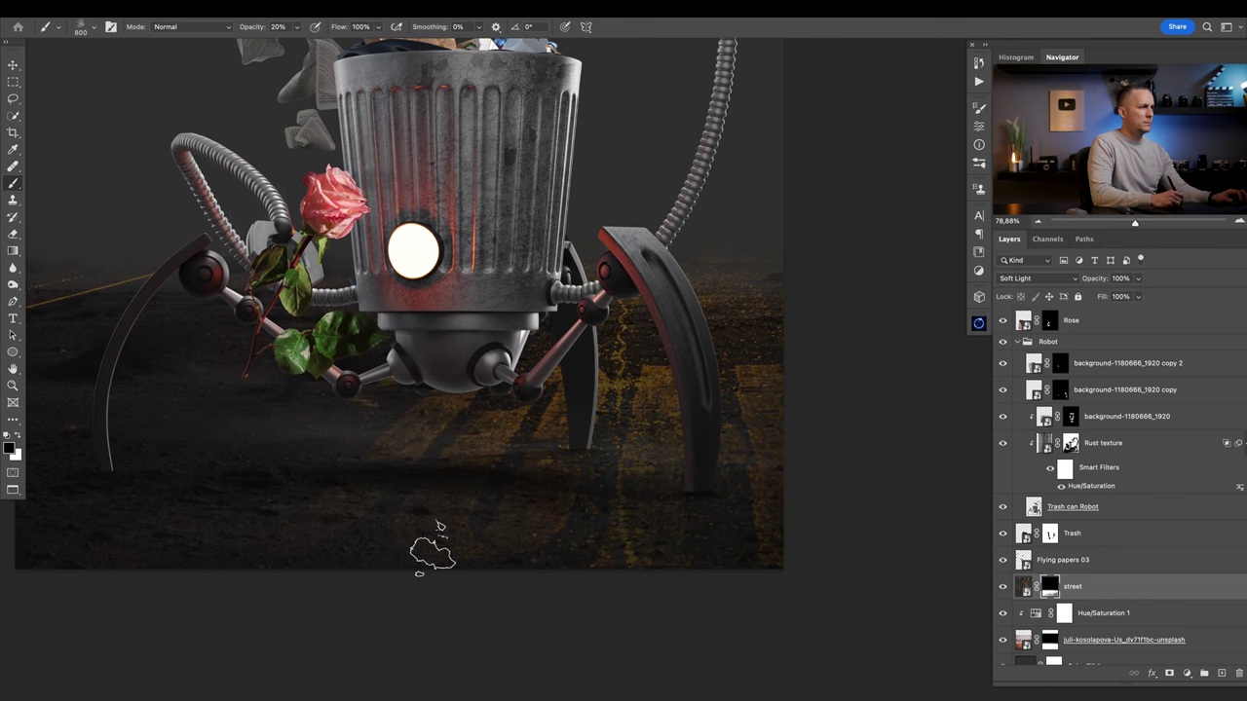
# Reduce the brush to 250 px and soften the street layer's mask along the horizon on both sides of the robot.
pyautogui.press('[')
pyautogui.press('[')
pyautogui.press('[')
pyautogui.press('[')
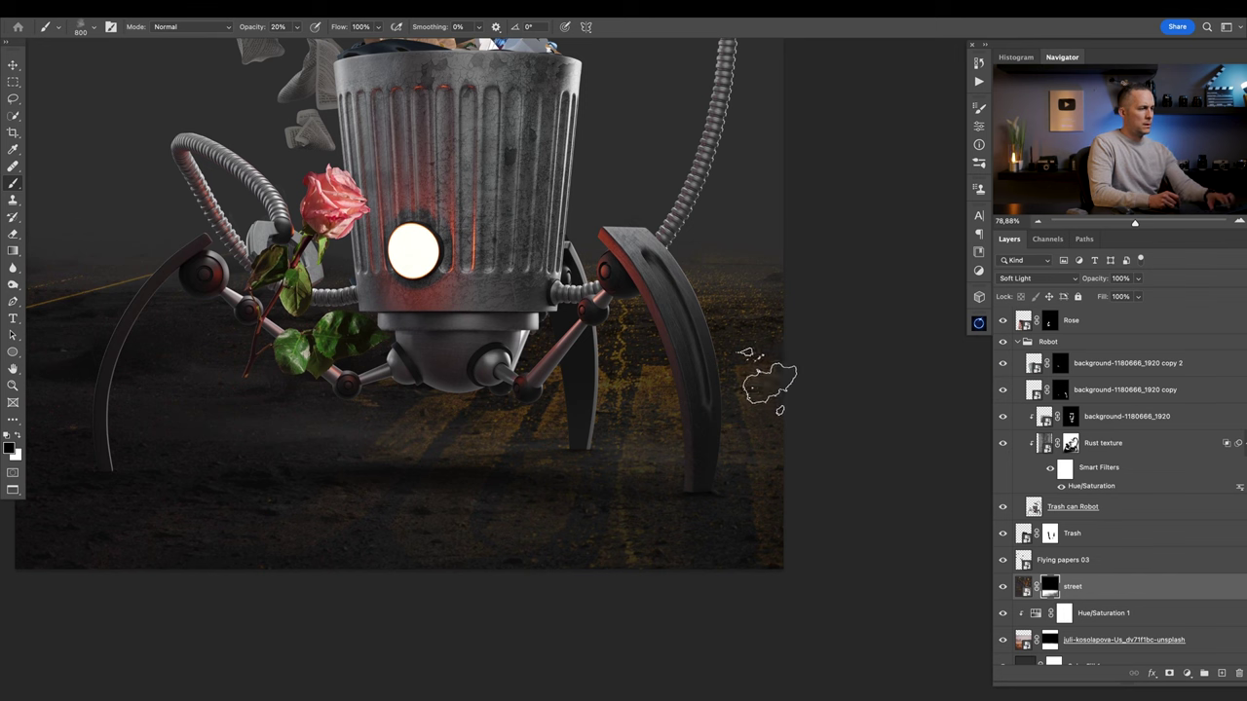
pyautogui.scroll(5, 762, 264)
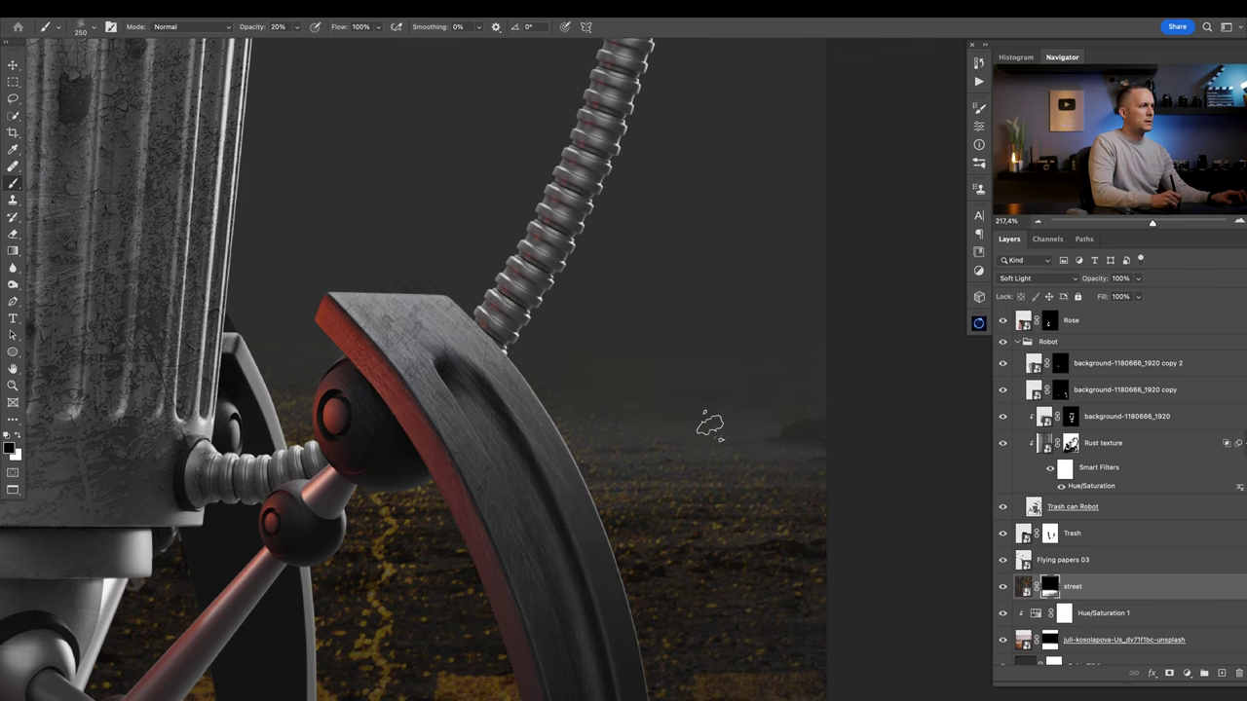
pyautogui.moveTo(165, 273); pyautogui.dragTo(676, 218)
pyautogui.moveTo(315, 412); pyautogui.dragTo(668, 376)
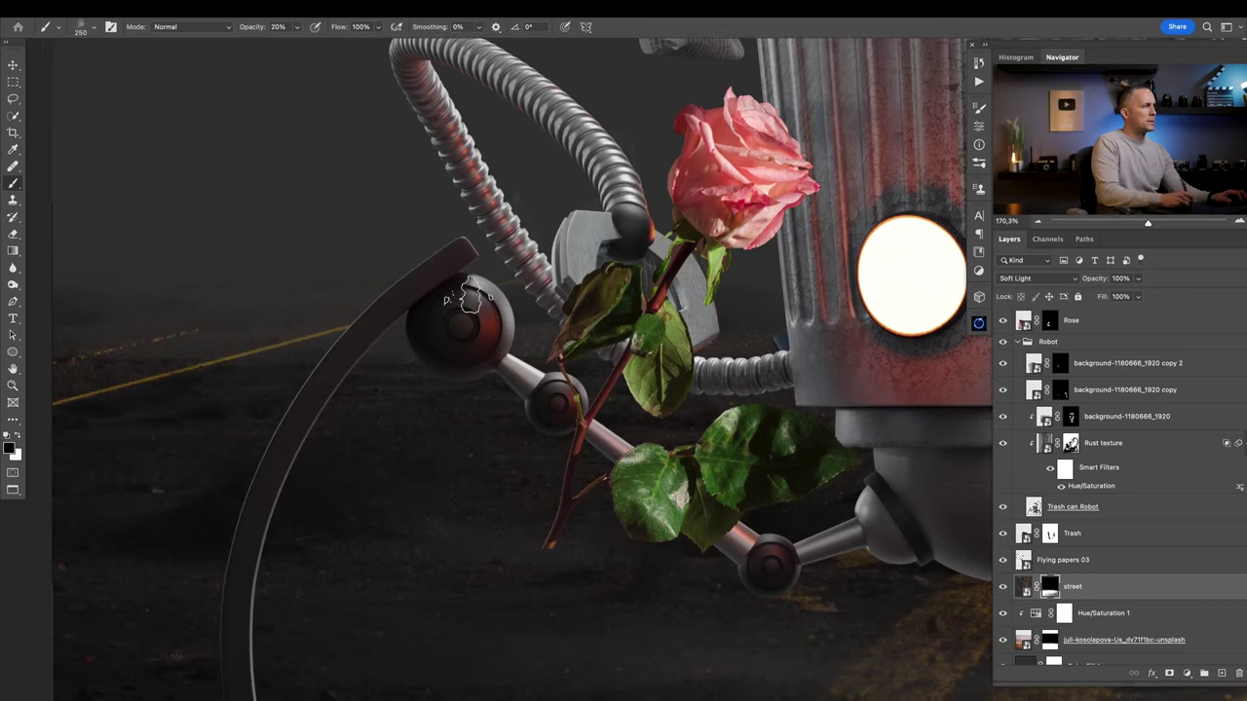
pyautogui.moveTo(461, 296)
pyautogui.mouseDown()
pyautogui.moveTo(411, 299)
pyautogui.moveTo(461, 299)
pyautogui.mouseUp()
pyautogui.moveTo(533, 323); pyautogui.dragTo(505, 327)
pyautogui.moveTo(405, 462); pyautogui.dragTo(404, 491)
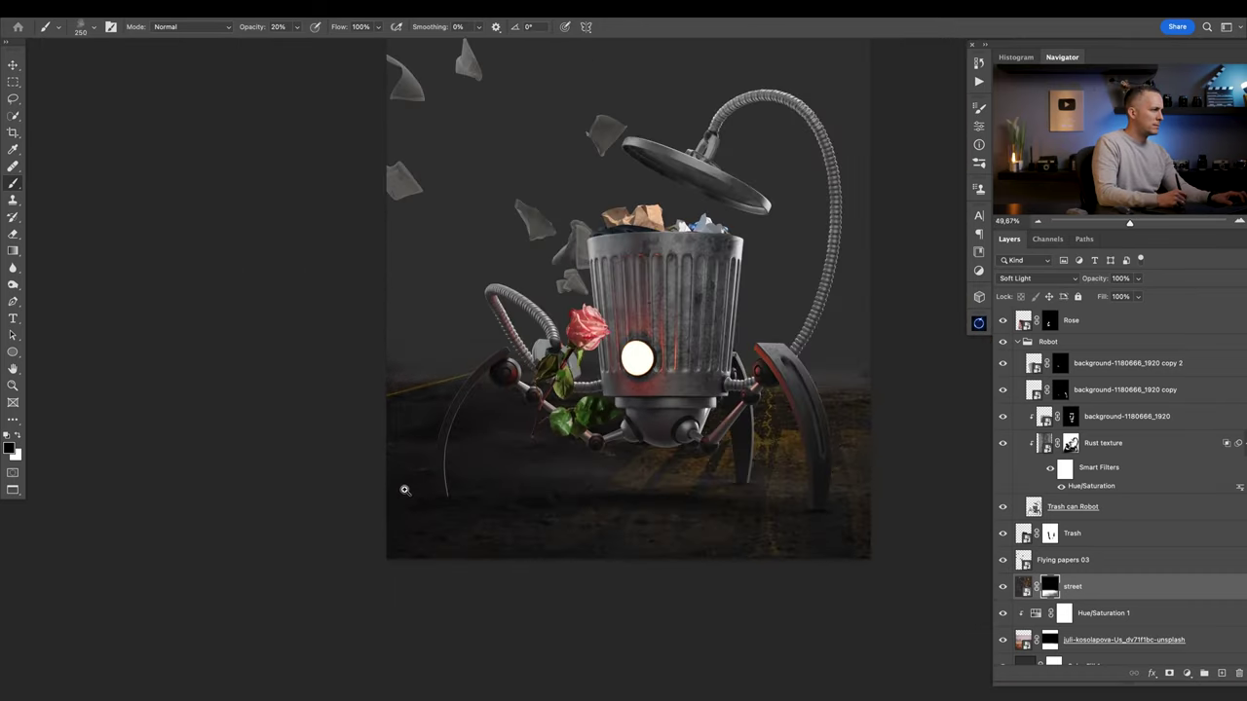
# Examine the whole composite and compare the ground with the street layer hidden and shown.
pyautogui.scroll(-3, 405, 489)
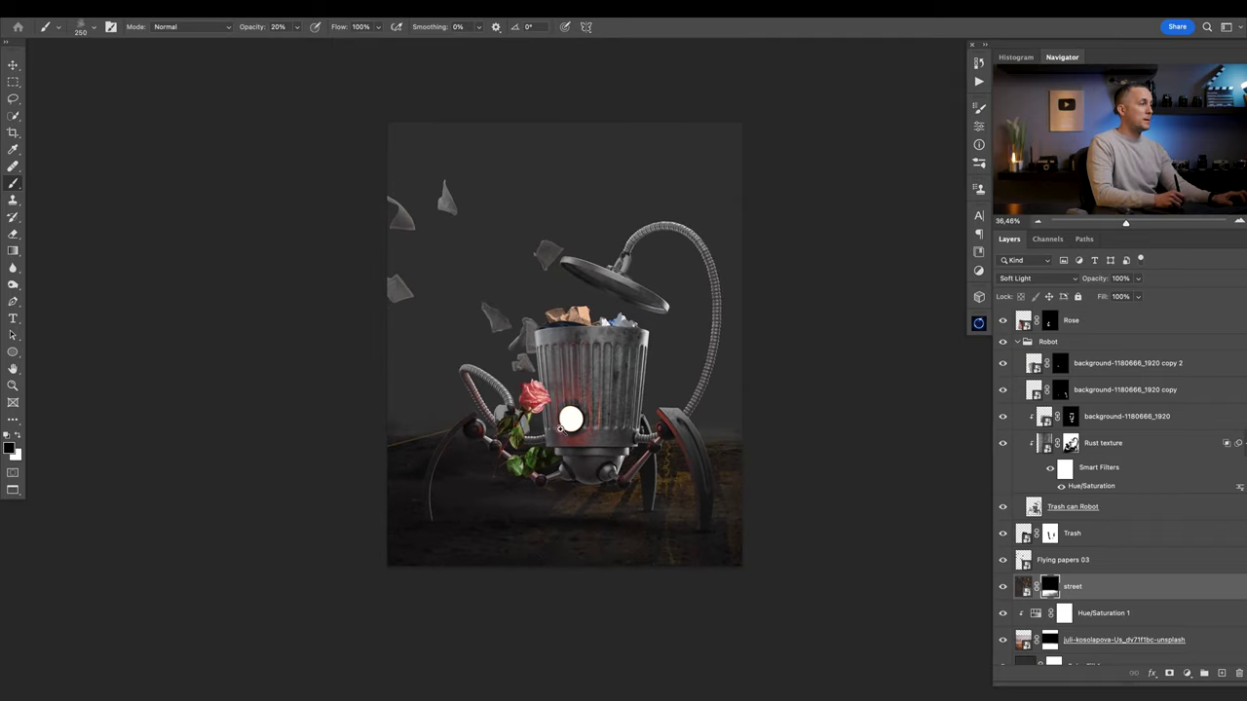
pyautogui.scroll(1, 561, 426)
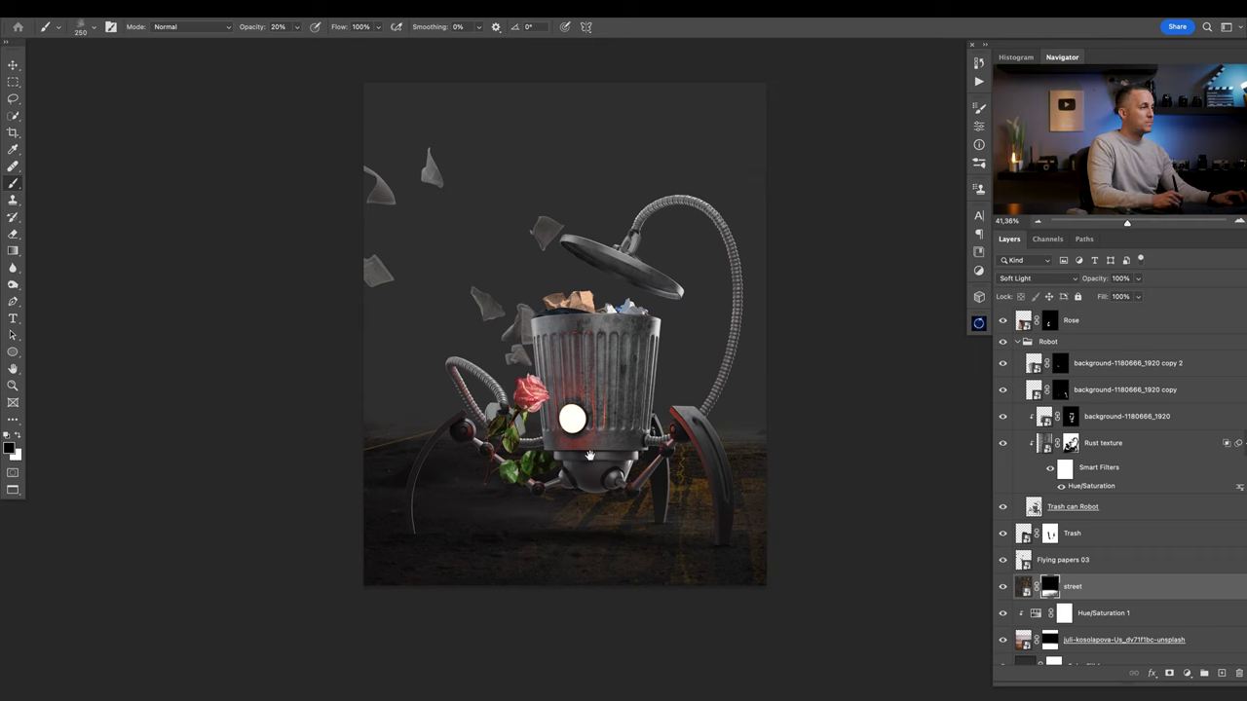
pyautogui.scroll(3, 590, 454)
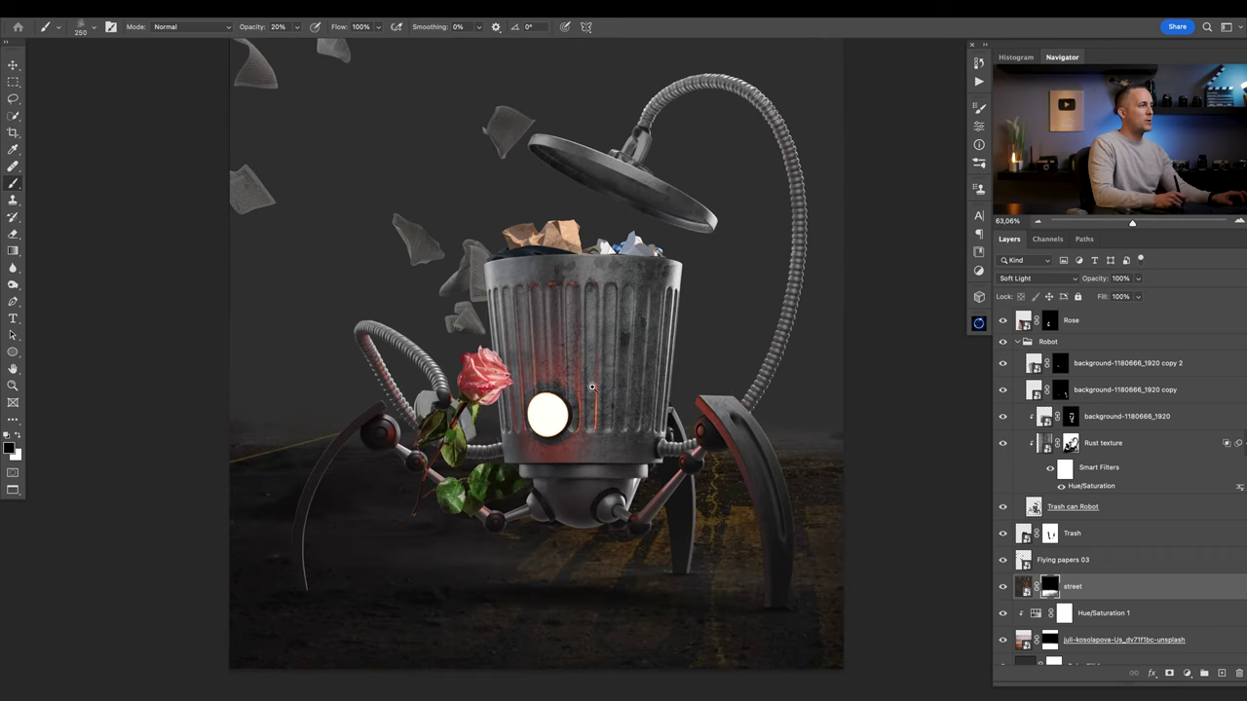
pyautogui.scroll(-3, 591, 387)
pyautogui.scroll(1, 568, 399)
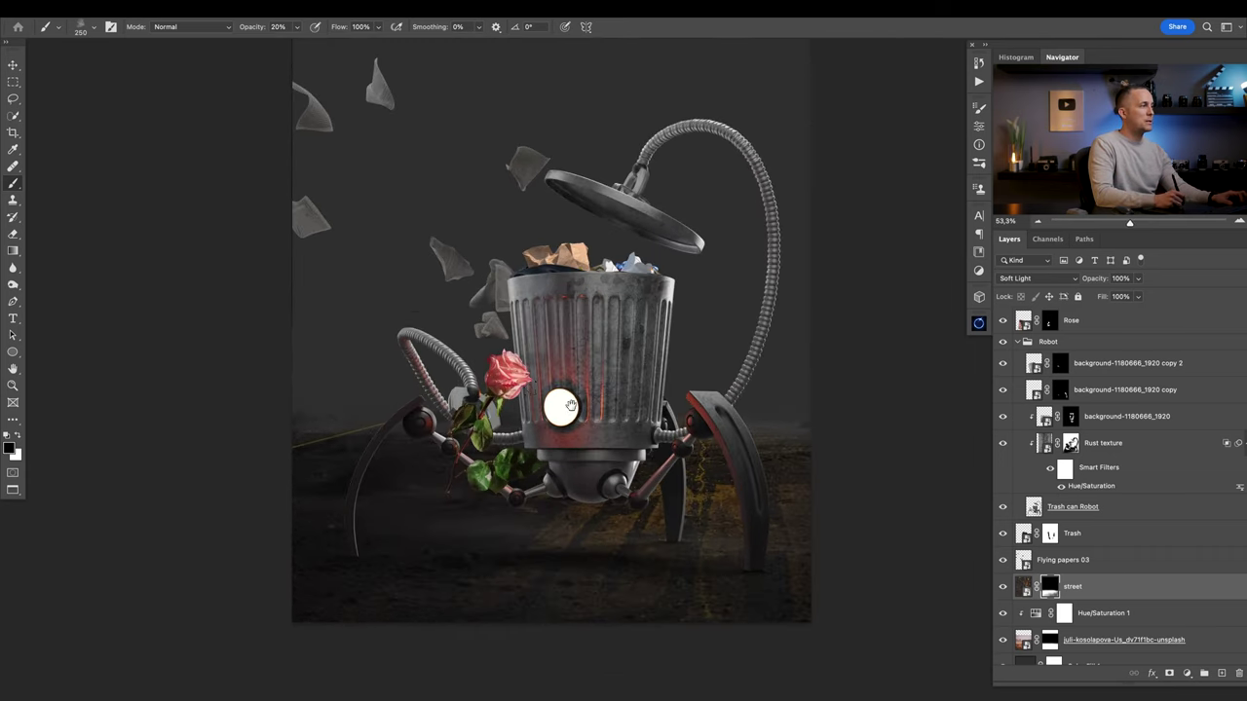
pyautogui.press('v')
pyautogui.scroll(2, 521, 438)
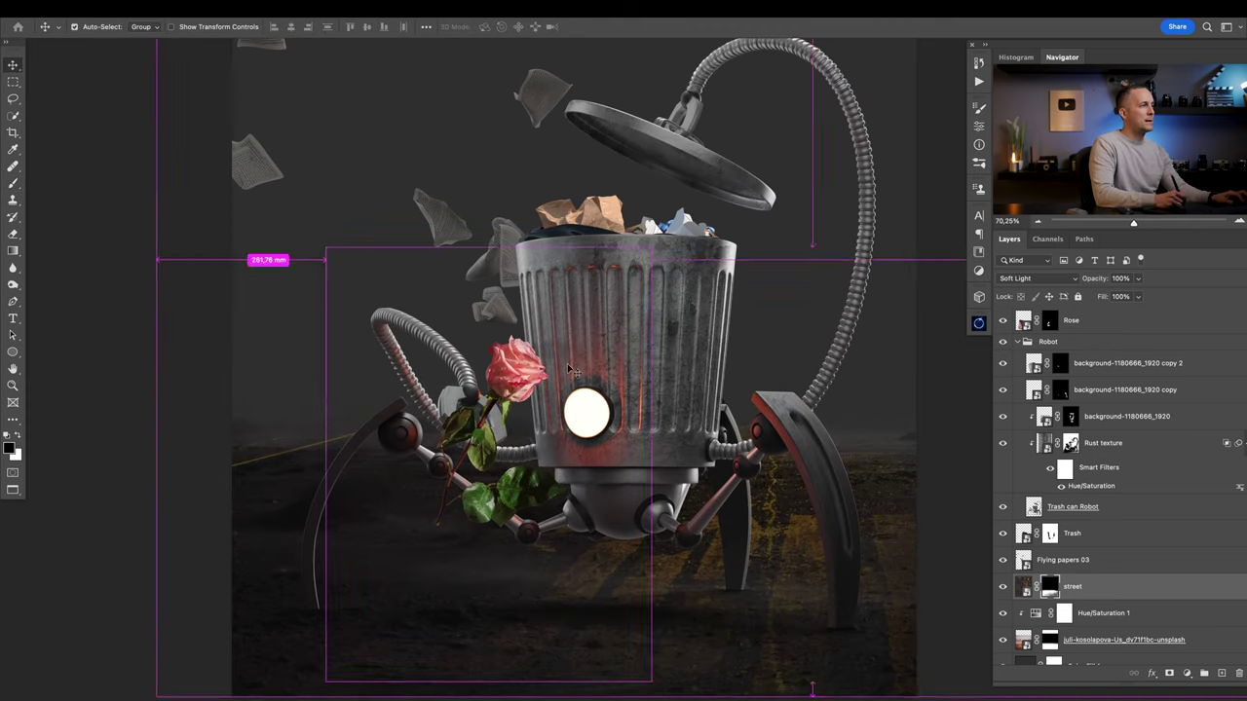
pyautogui.scroll(-2, 517, 432)
pyautogui.scroll(4, 458, 407)
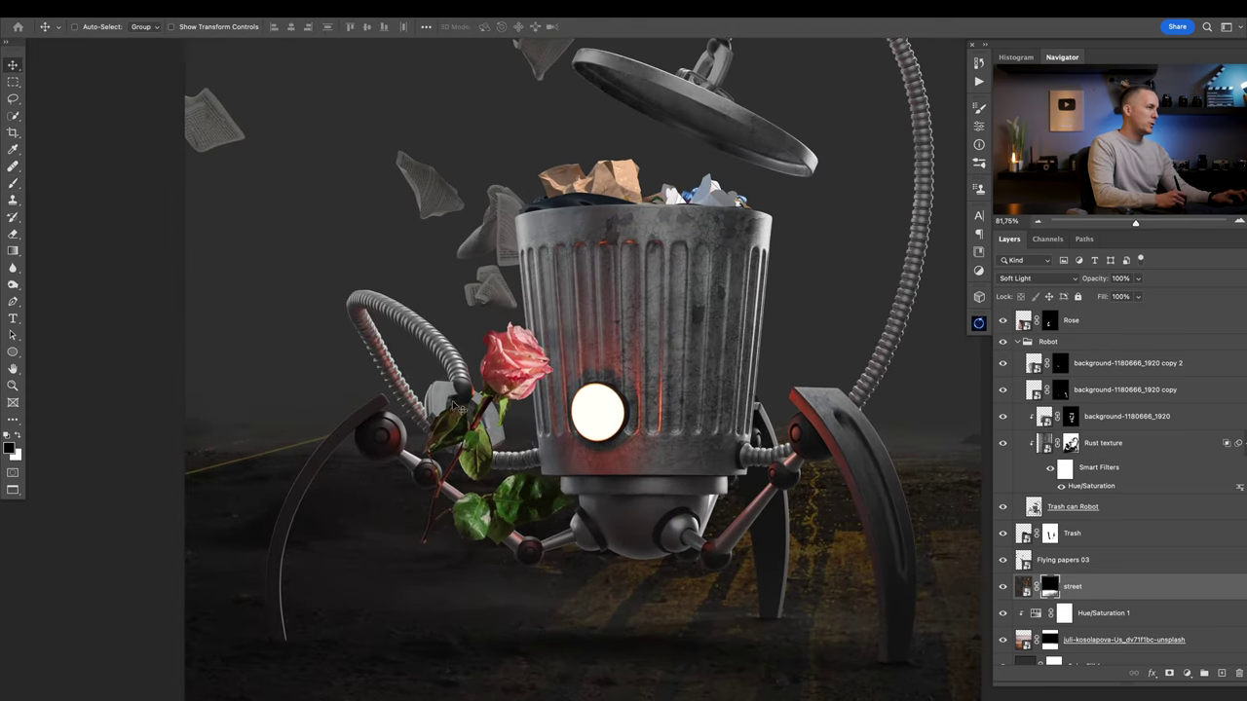
pyautogui.scroll(-2, 518, 418)
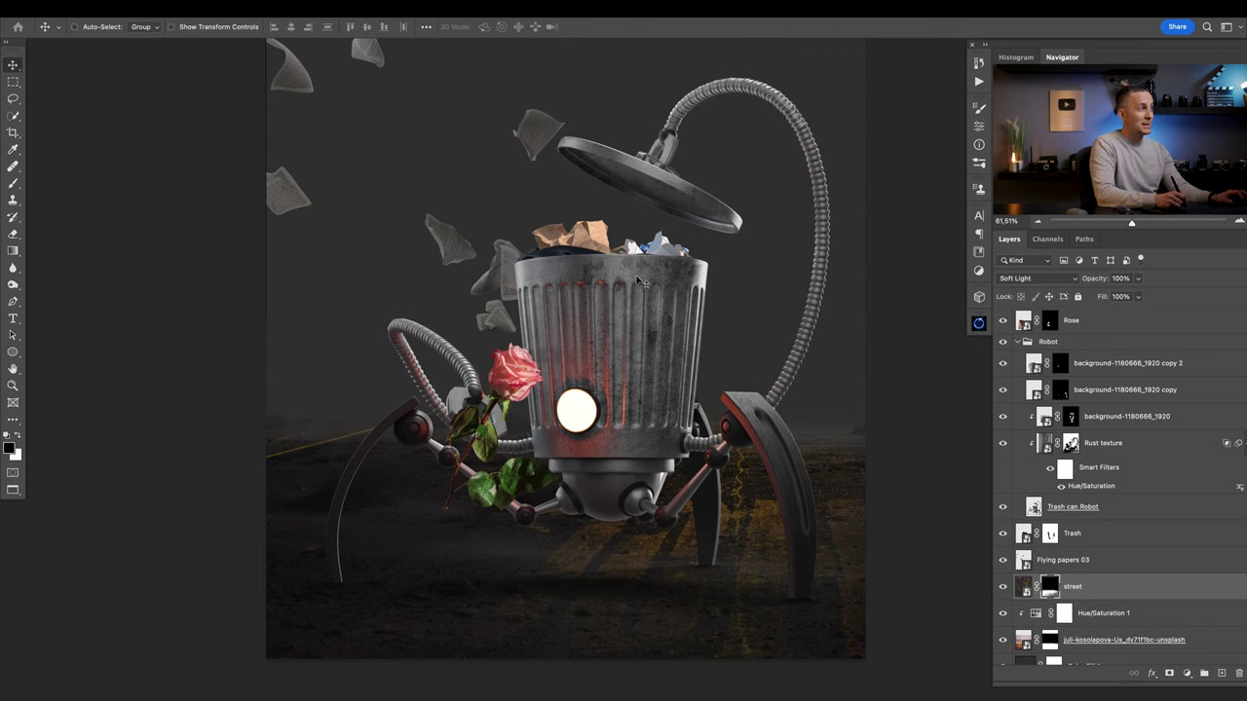
pyautogui.moveTo(541, 382); pyautogui.dragTo(554, 393)
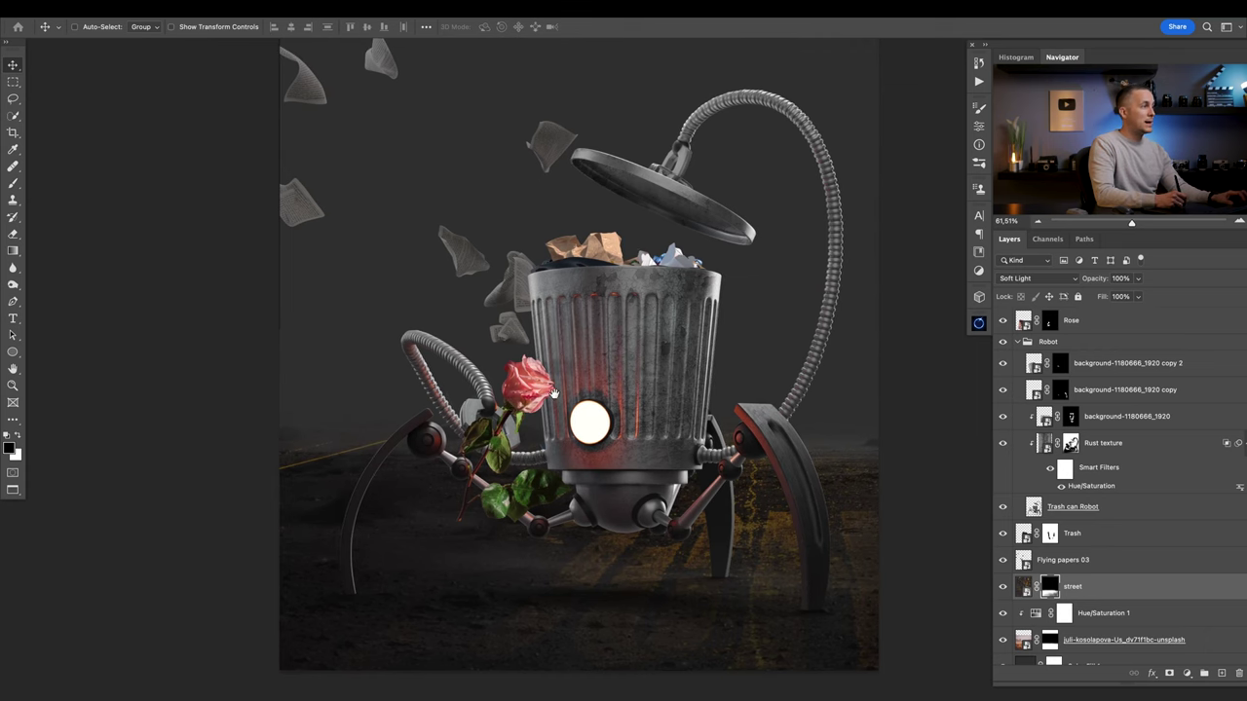
pyautogui.scroll(-2, 539, 417)
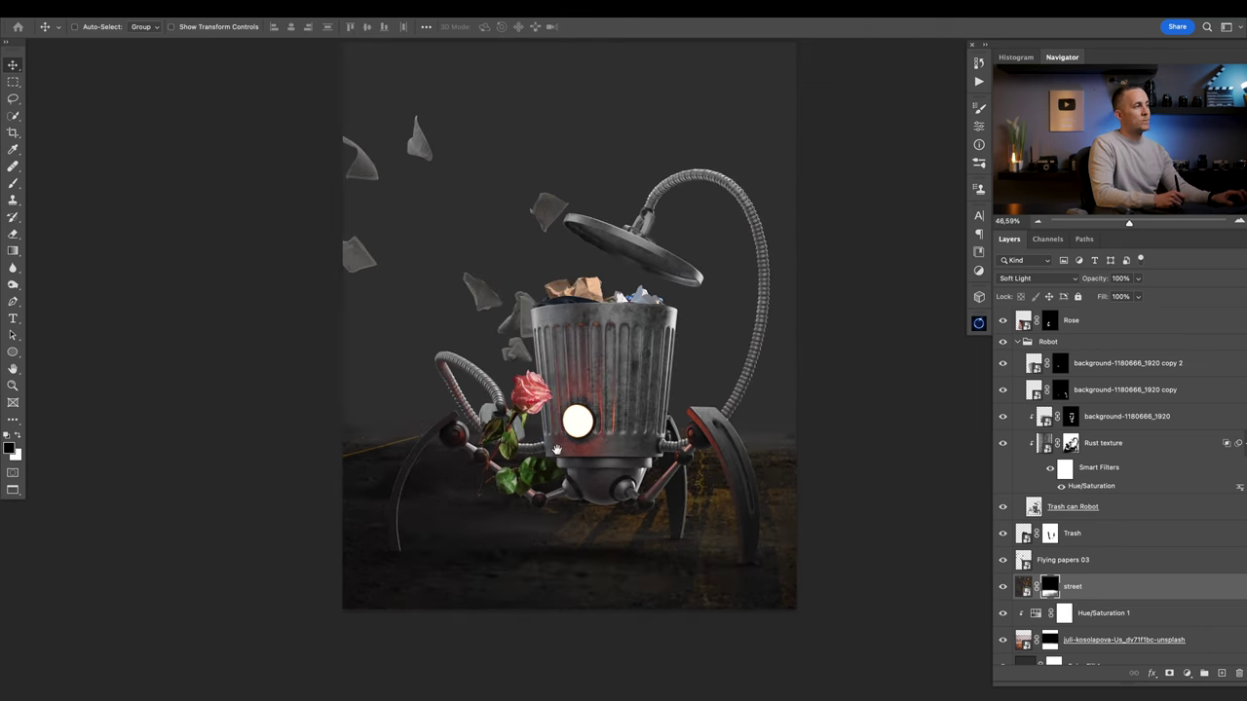
pyautogui.moveTo(486, 516); pyautogui.dragTo(533, 497)
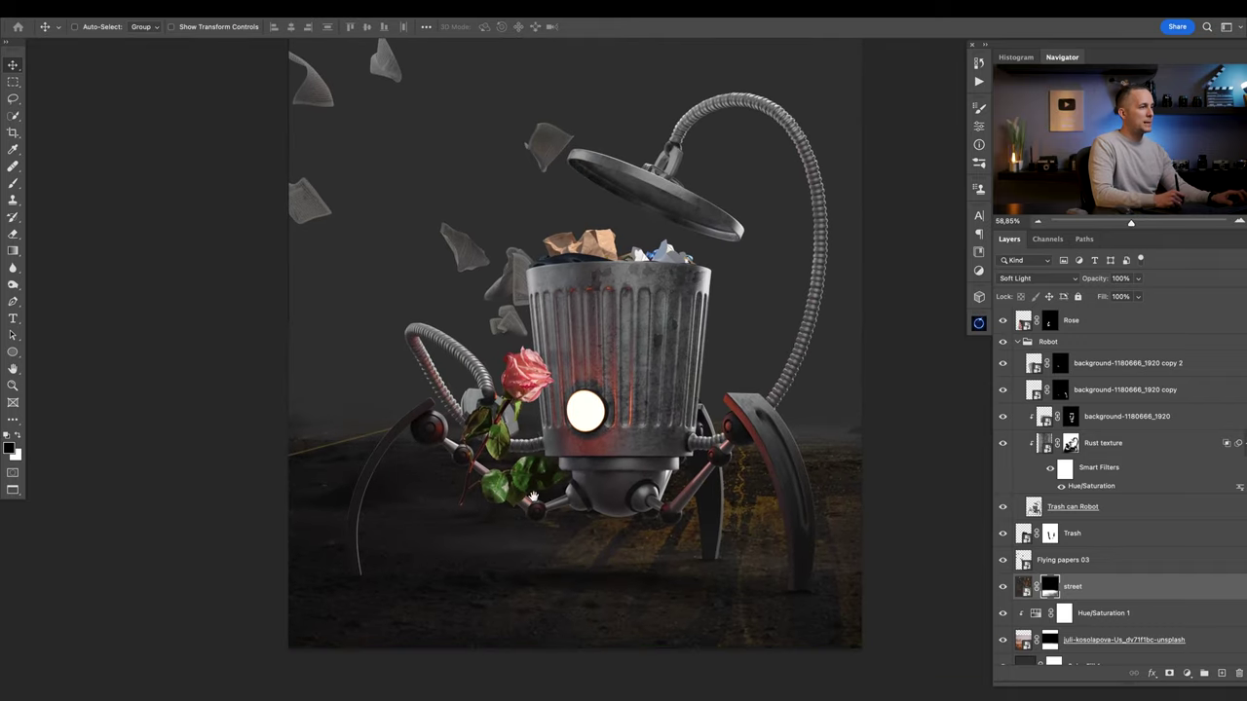
pyautogui.moveTo(711, 484); pyautogui.dragTo(693, 486)
pyautogui.scroll(-3, 690, 487)
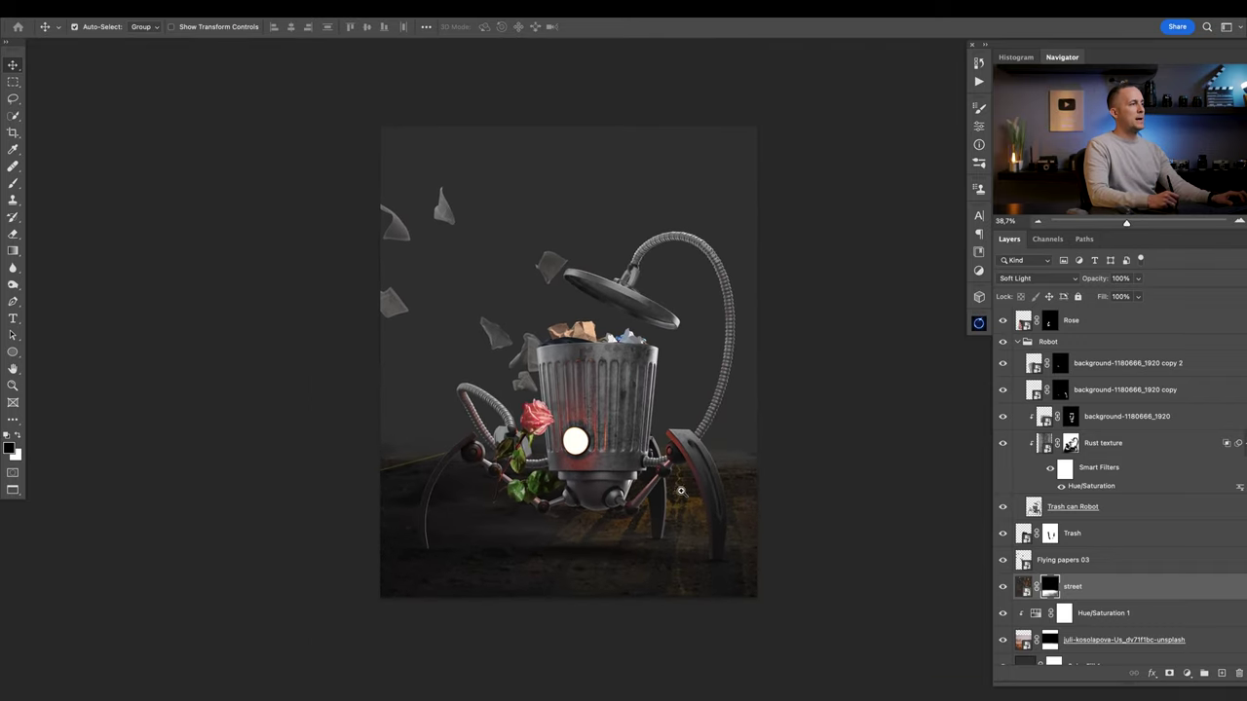
pyautogui.click(1003, 588)
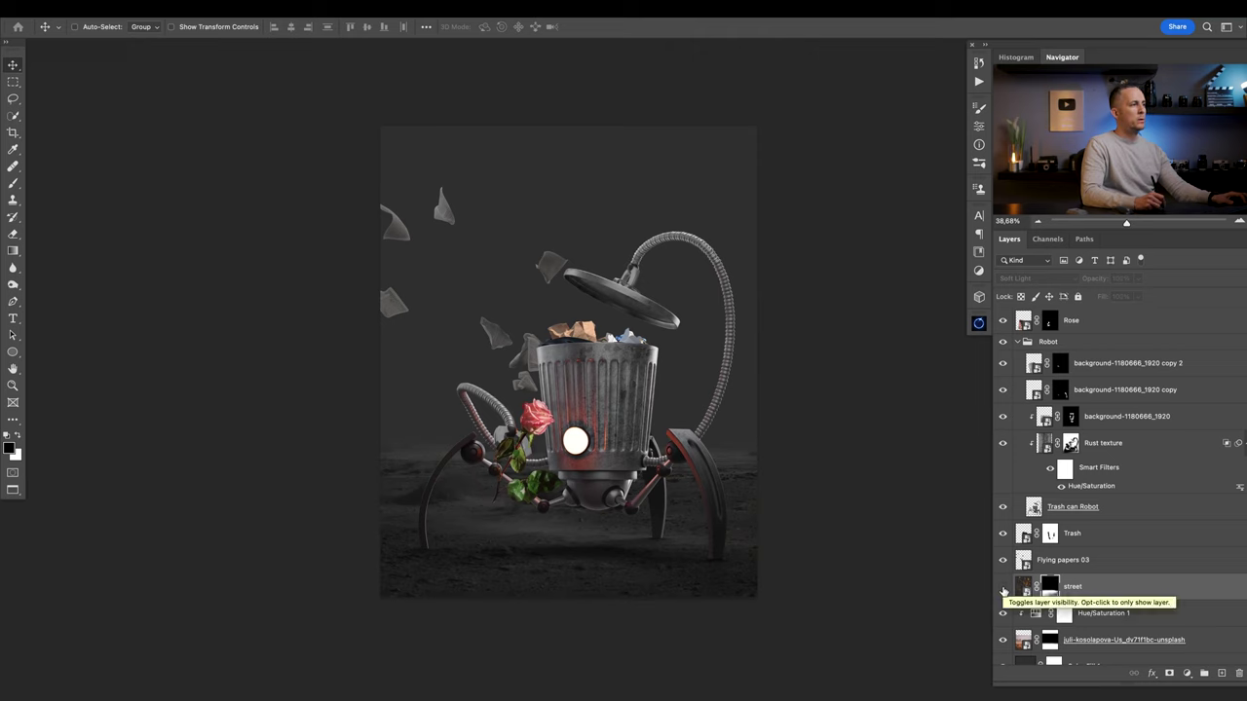
pyautogui.click(1003, 588)
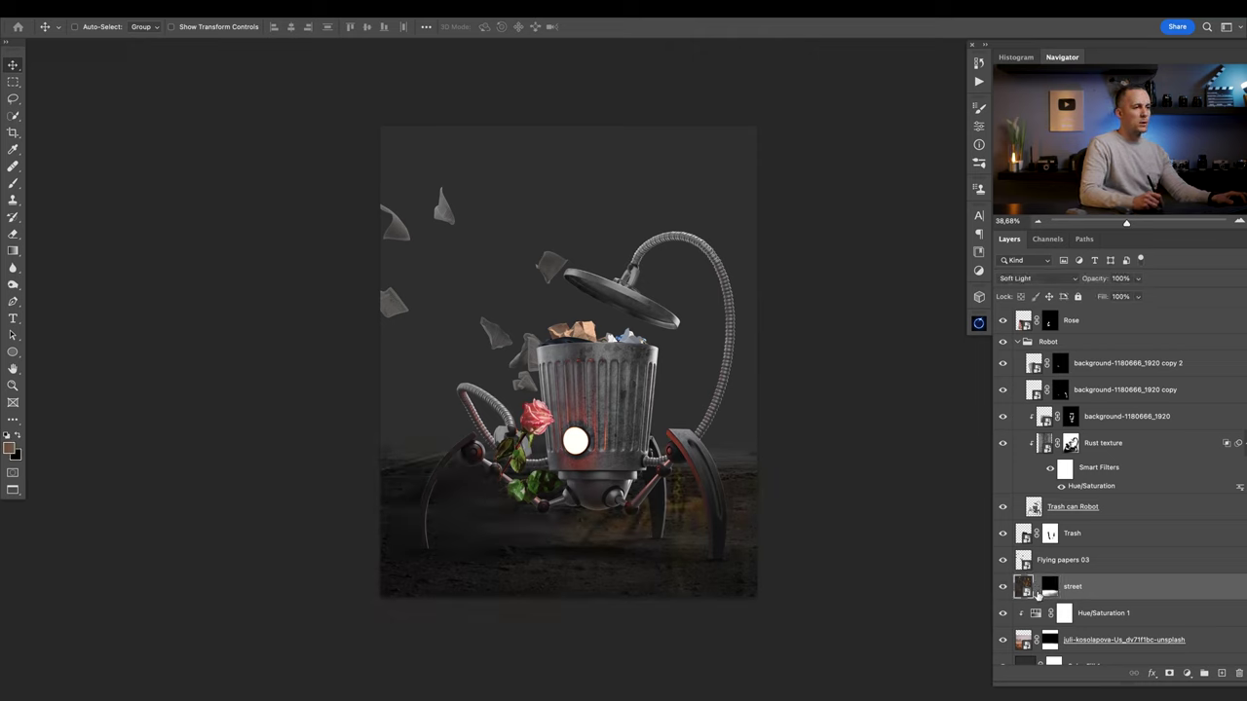
# Mute the street photo's colors with a Hue/Saturation adjustment clipped to its layer, setting Saturation to -26.
pyautogui.click(1170, 675)
pyautogui.click(1190, 542)
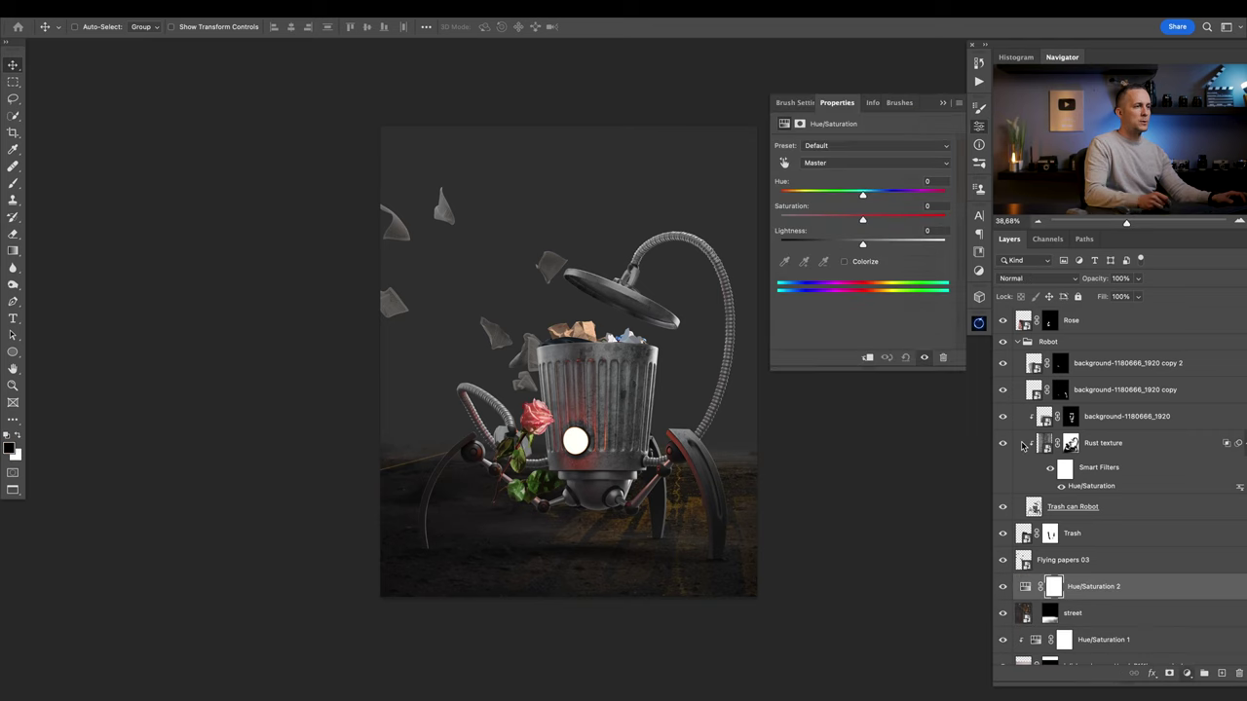
pyautogui.click(867, 358)
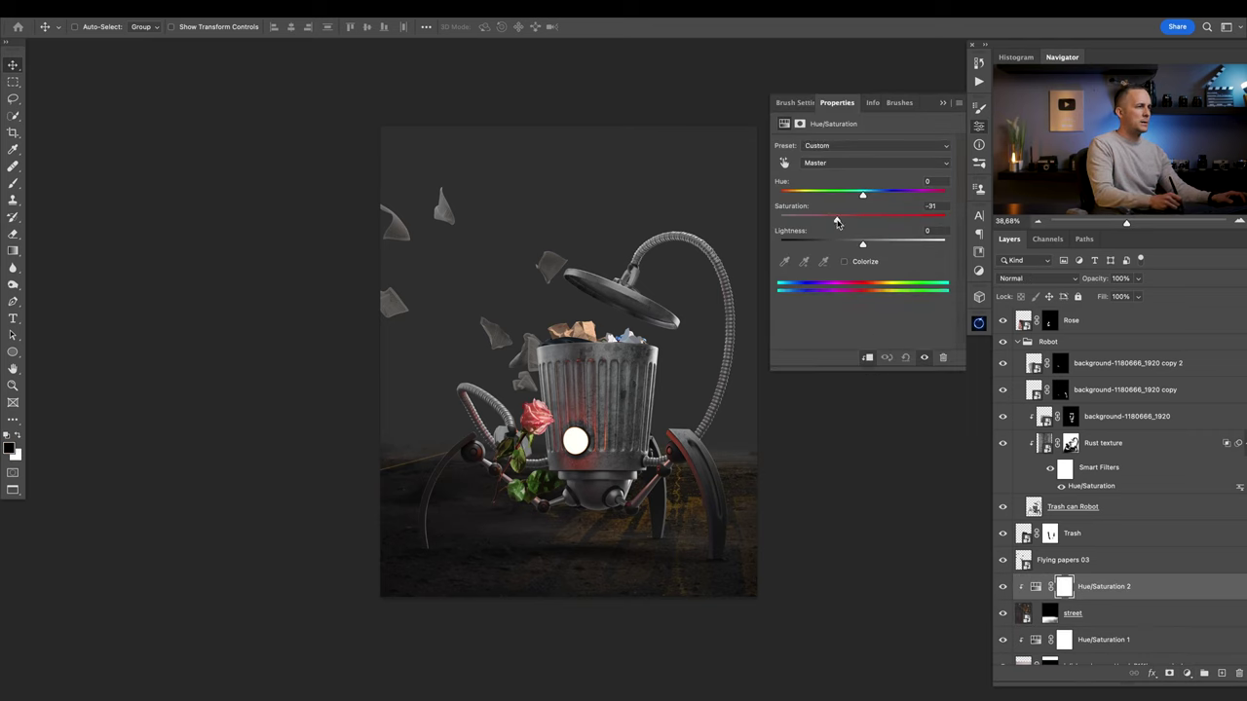
pyautogui.moveTo(883, 199); pyautogui.dragTo(846, 202)
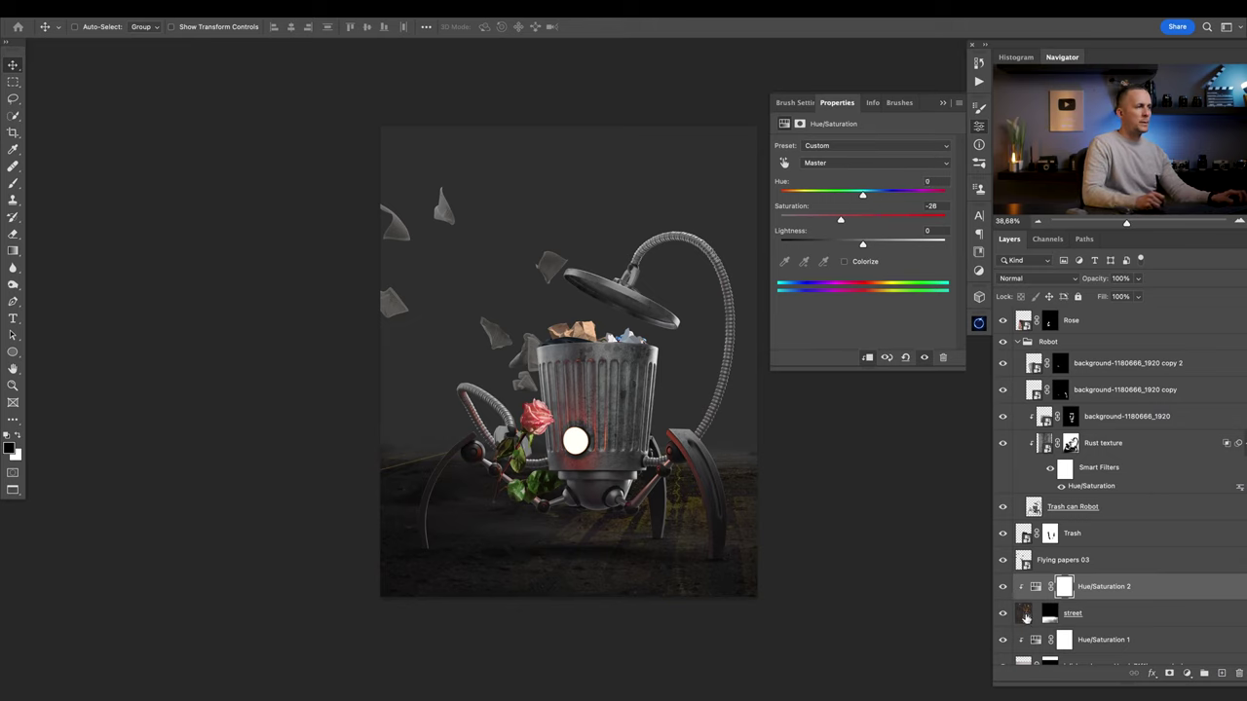
# Place the Trash Bag.H01.2k image just above the street layer and enlarge it over the trash can.
pyautogui.click(1026, 618)
pyautogui.click(943, 103)
pyautogui.moveTo(627, 370)
pyautogui.mouseDown()
pyautogui.moveTo(640, 369)
pyautogui.moveTo(623, 373)
pyautogui.mouseUp()
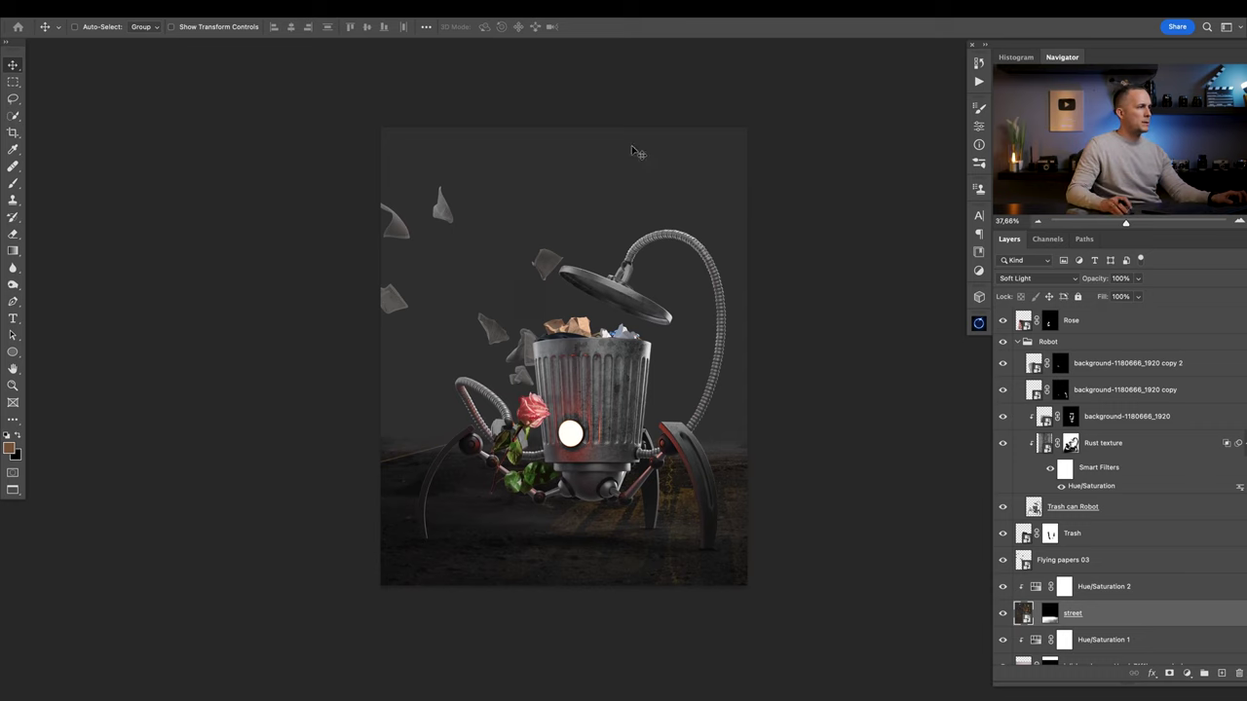
pyautogui.press('Tab')
pyautogui.moveTo(583, 700); pyautogui.dragTo(633, 524)
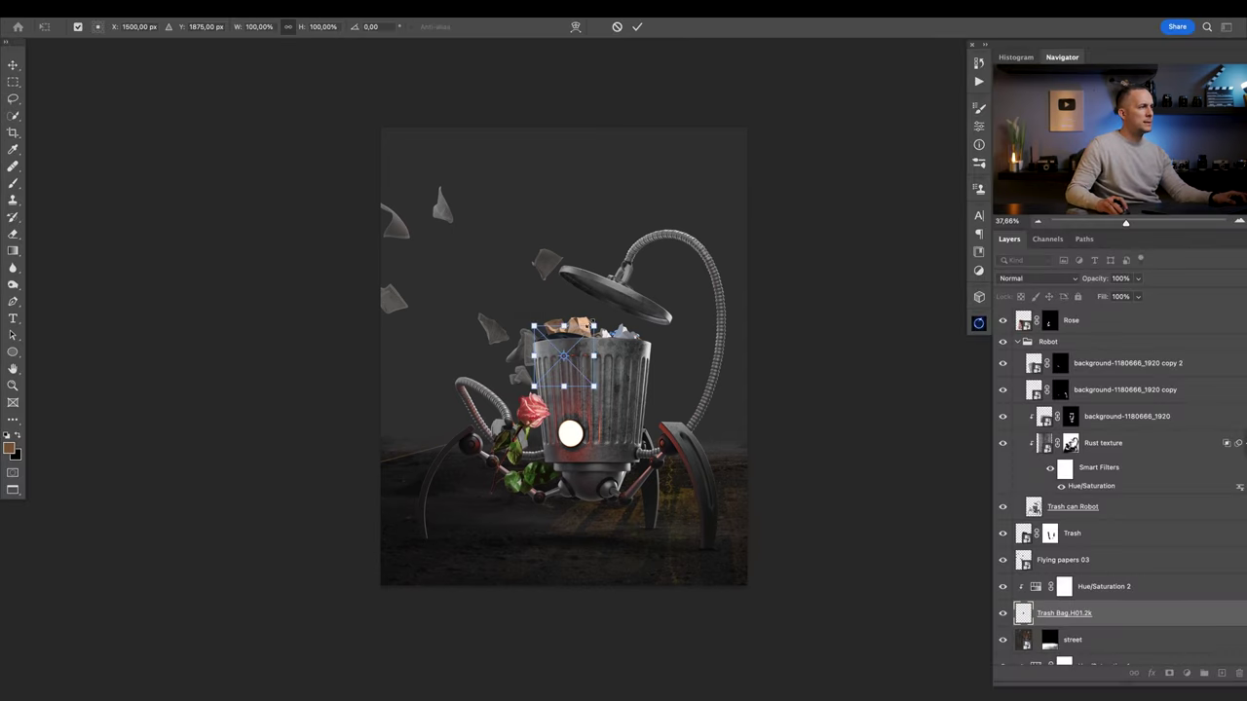
pyautogui.moveTo(595, 356); pyautogui.dragTo(705, 336)
pyautogui.press('Return')
# Place the Trash Bag.H03.2k image above the first bag and enlarge it.
pyautogui.moveTo(581, 700); pyautogui.dragTo(620, 492)
pyautogui.moveTo(597, 356); pyautogui.dragTo(658, 355)
pyautogui.press('Return')
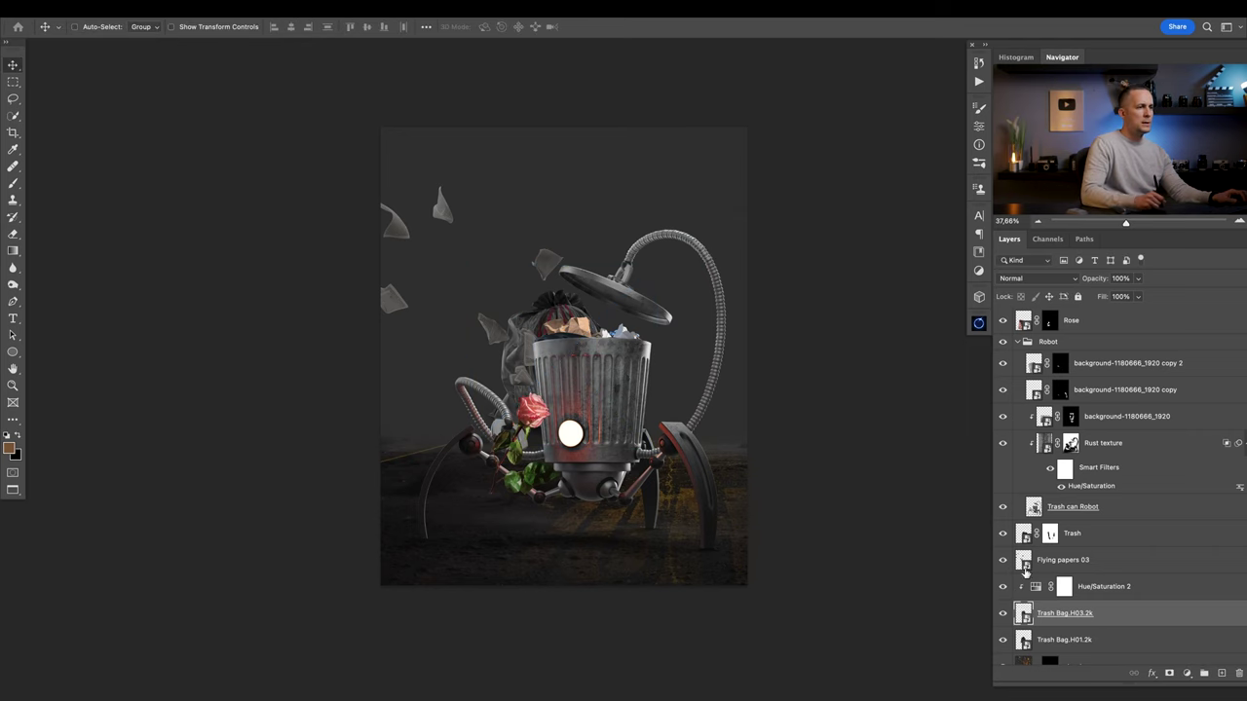
# Bring both trash bag layers to the front of the layer stack and move them toward the canvas's lower-right corner.
pyautogui.keyDown('shift'); pyautogui.click(1063, 640); pyautogui.keyUp('shift')
pyautogui.press('super+shift+bracketright')
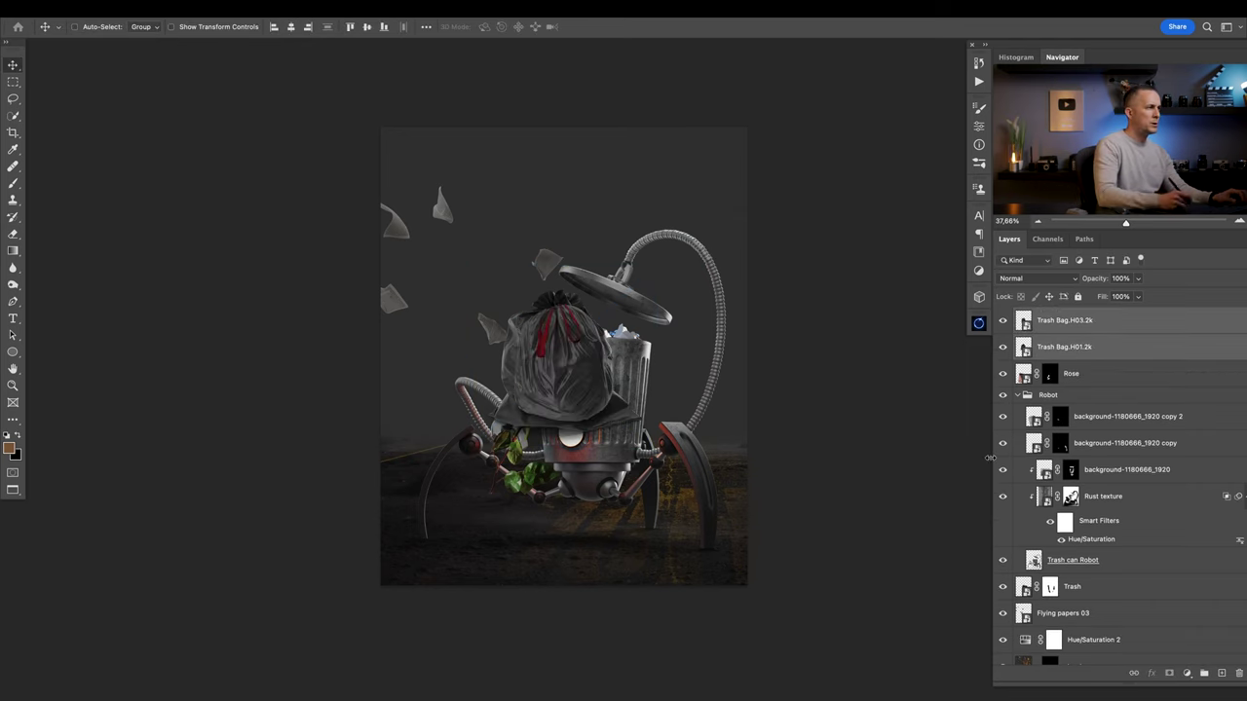
pyautogui.moveTo(594, 312); pyautogui.dragTo(634, 432)
pyautogui.moveTo(726, 511); pyautogui.dragTo(790, 487)
# Scale the Trash Bag.H01.2k layer to about 702% and position it so it is cropped by the canvas's lower-right corner.
pyautogui.click(708, 486)
pyautogui.click(660, 499)
pyautogui.hotkey('ctrl', 't')
pyautogui.moveTo(752, 393); pyautogui.dragTo(768, 310)
pyautogui.moveTo(720, 486); pyautogui.dragTo(748, 526)
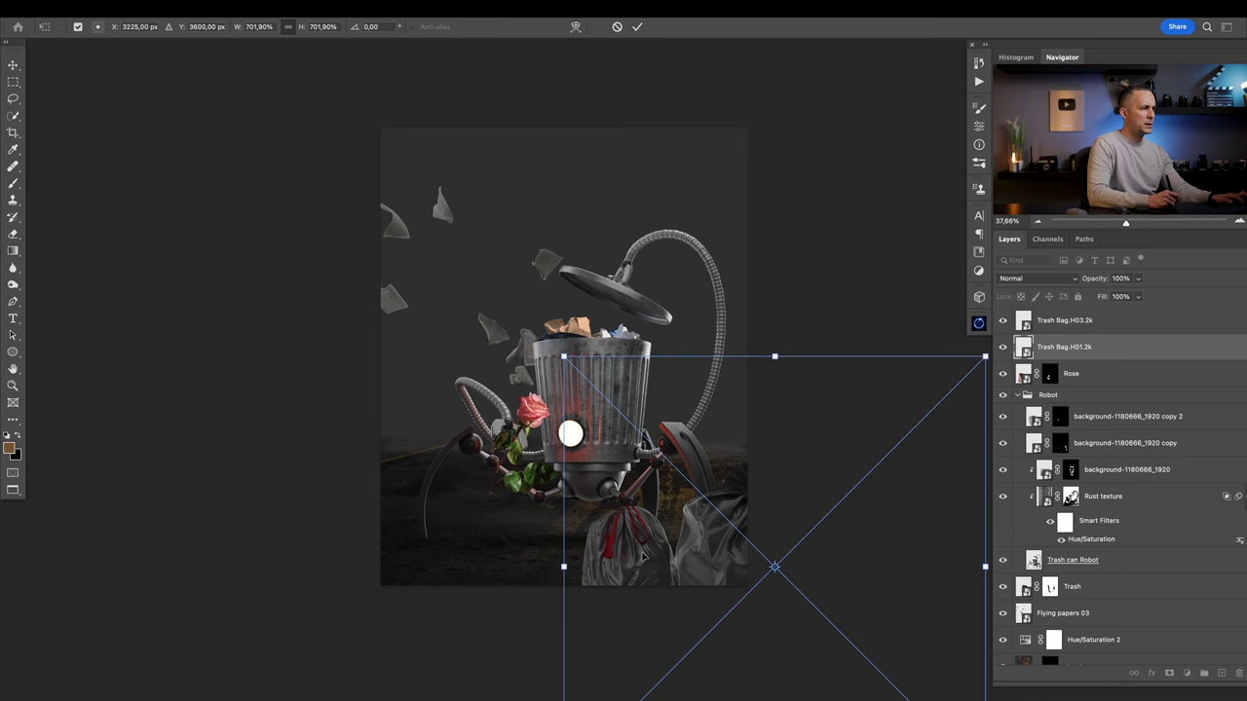
pyautogui.press('Return')
# Enlarge the red-tied Trash Bag.H03.2k, set it beside the other bag at the canvas's lower-right edge, and order it behind that bag.
pyautogui.click(651, 556)
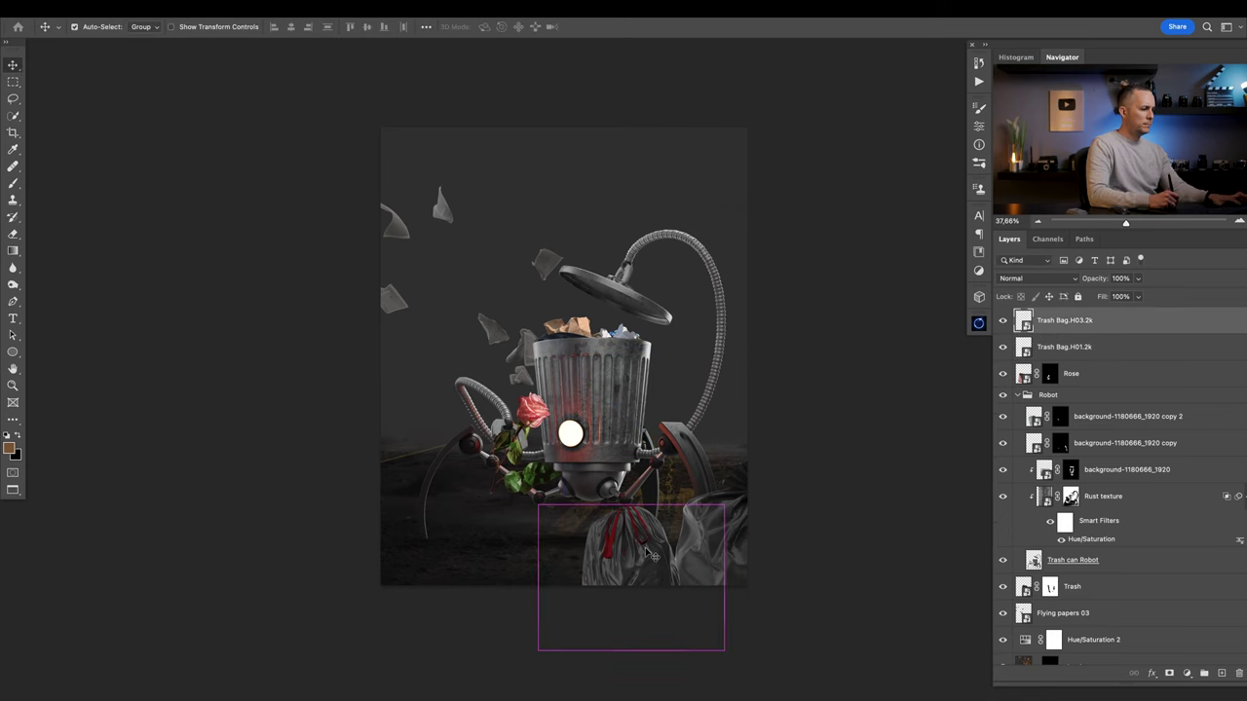
pyautogui.hotkey('ctrl', 't')
pyautogui.moveTo(631, 504); pyautogui.dragTo(631, 406)
pyautogui.moveTo(648, 529); pyautogui.dragTo(749, 567)
pyautogui.press('Return')
pyautogui.hotkey('ctrl', '[')
pyautogui.keyDown('ctrl'); pyautogui.click(682, 560); pyautogui.keyUp('ctrl')
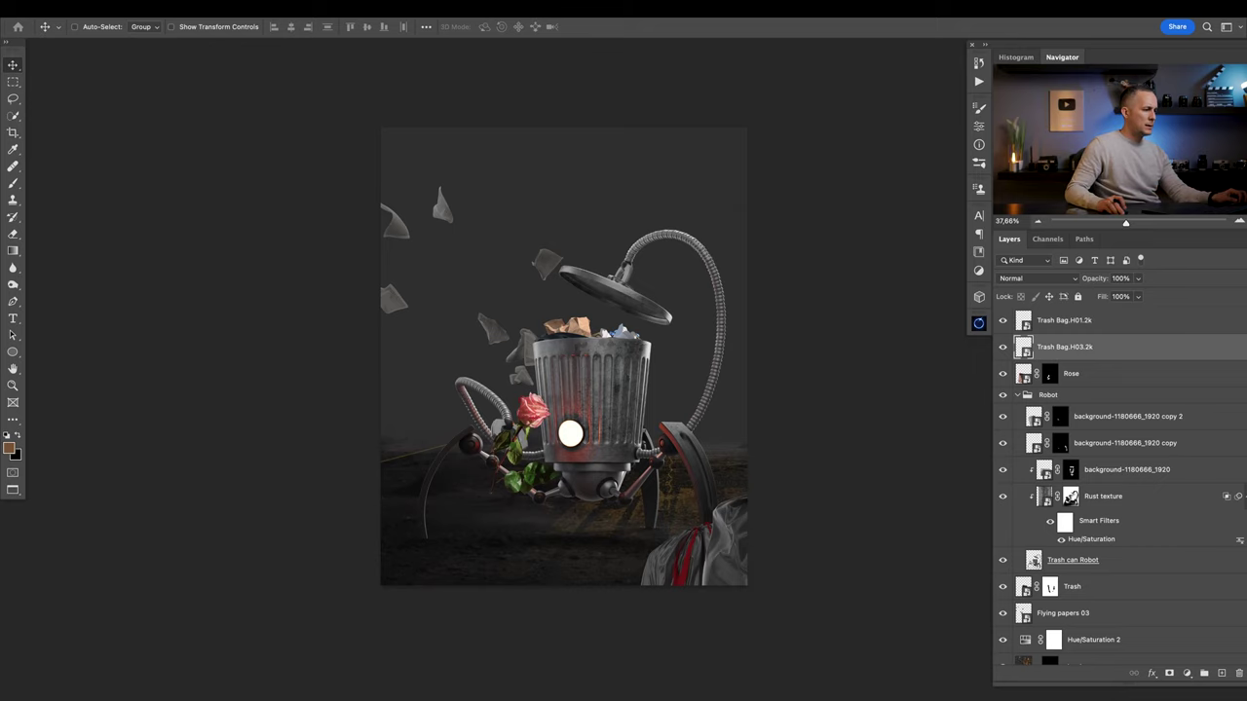
# Place the Garbage Bag Set.I14.2k image at 159.41% scale on the horizon to the left of the robot.
pyautogui.moveTo(587, 700); pyautogui.dragTo(585, 438)
pyautogui.moveTo(592, 356); pyautogui.dragTo(462, 440)
pyautogui.press('super+z')
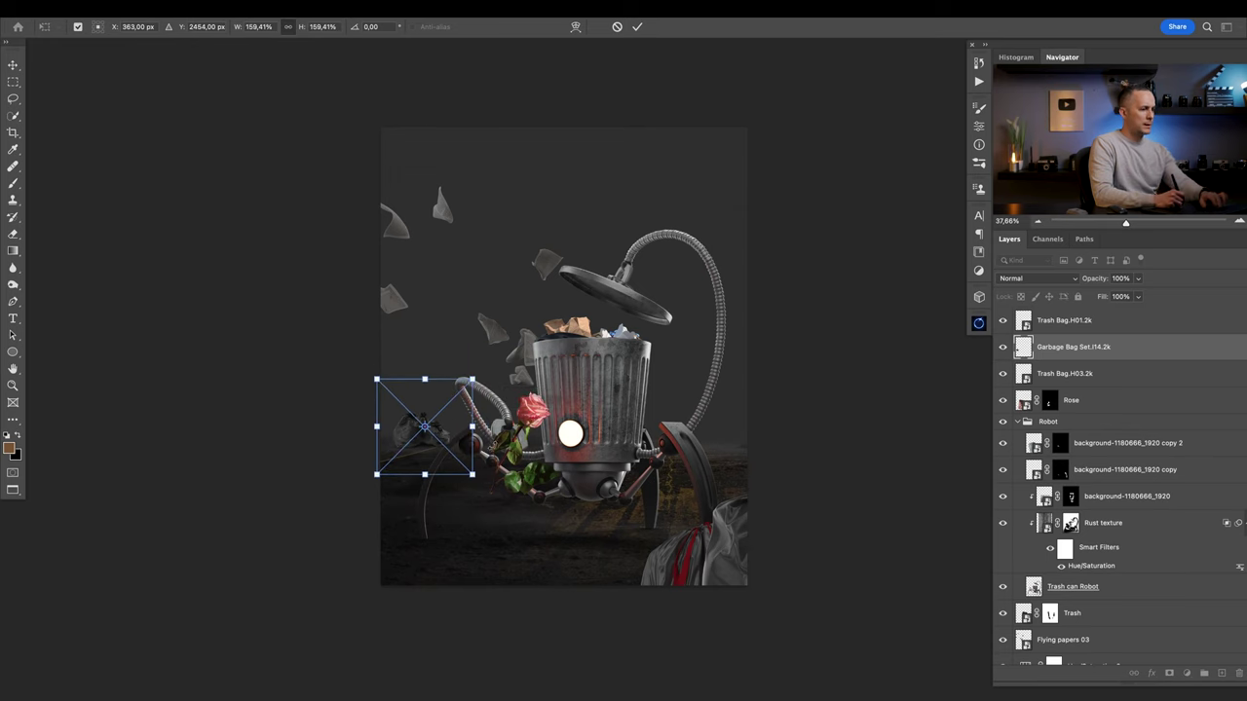
pyautogui.press('Return')
# Move the garbage bag set layer directly below Flying papers 03 and adjust its placement on the horizon behind the robot.
pyautogui.moveTo(1071, 346); pyautogui.dragTo(1086, 540)
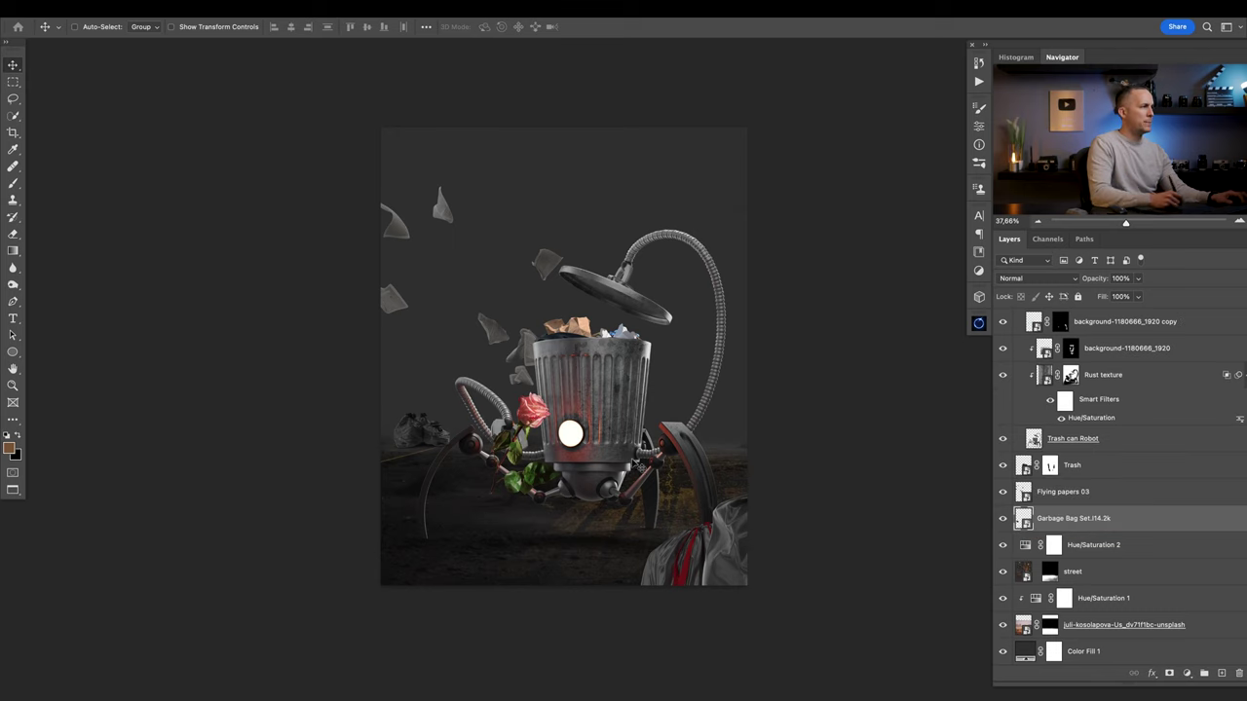
pyautogui.moveTo(425, 438); pyautogui.dragTo(388, 461)
pyautogui.hotkey('ctrl', 't')
pyautogui.press('Return')
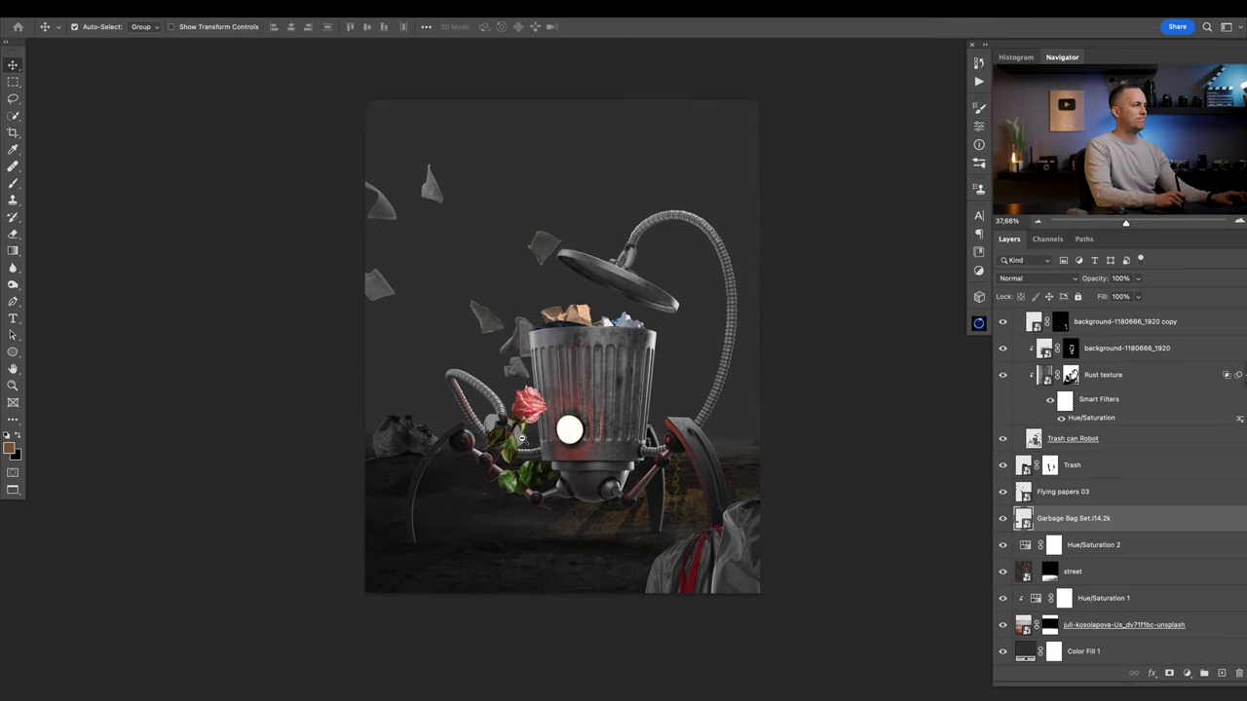
# Examine the front and back trash bags up close and within the whole composite.
pyautogui.moveTo(519, 445); pyautogui.dragTo(518, 449)
pyautogui.moveTo(434, 446)
pyautogui.mouseDown()
pyautogui.moveTo(473, 451)
pyautogui.moveTo(452, 450)
pyautogui.mouseUp()
pyautogui.moveTo(683, 499); pyautogui.dragTo(648, 481)
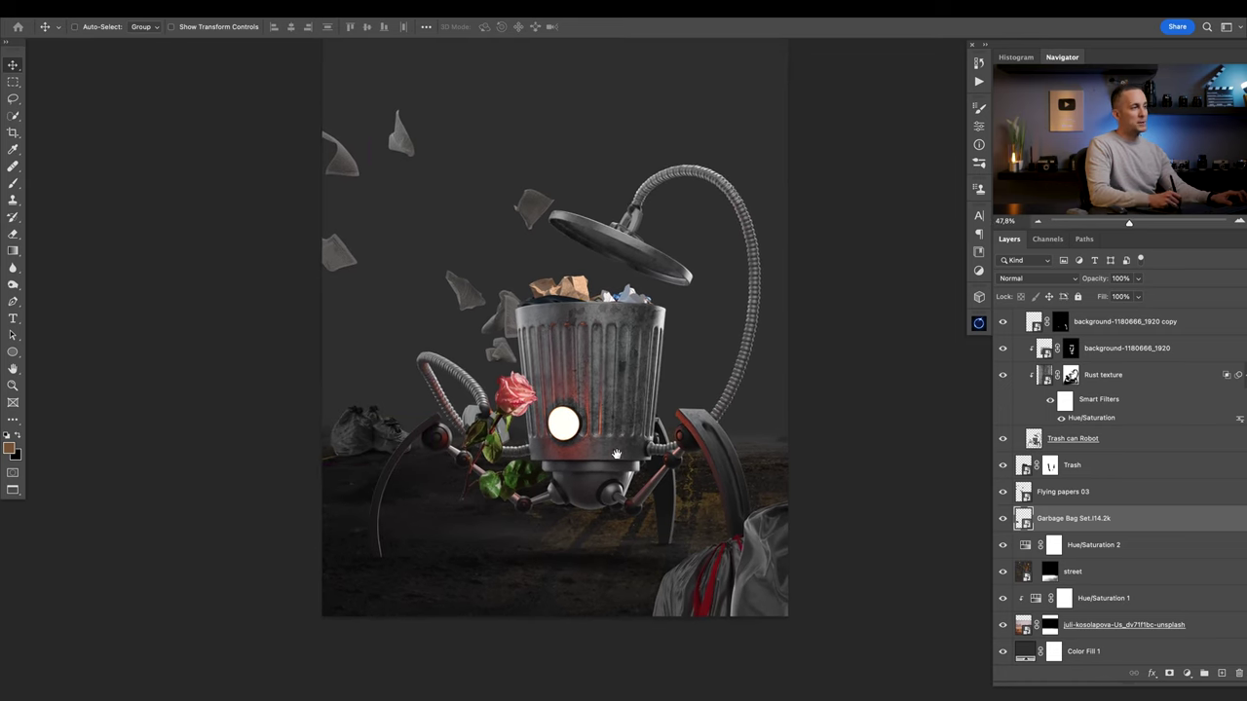
pyautogui.click(763, 568)
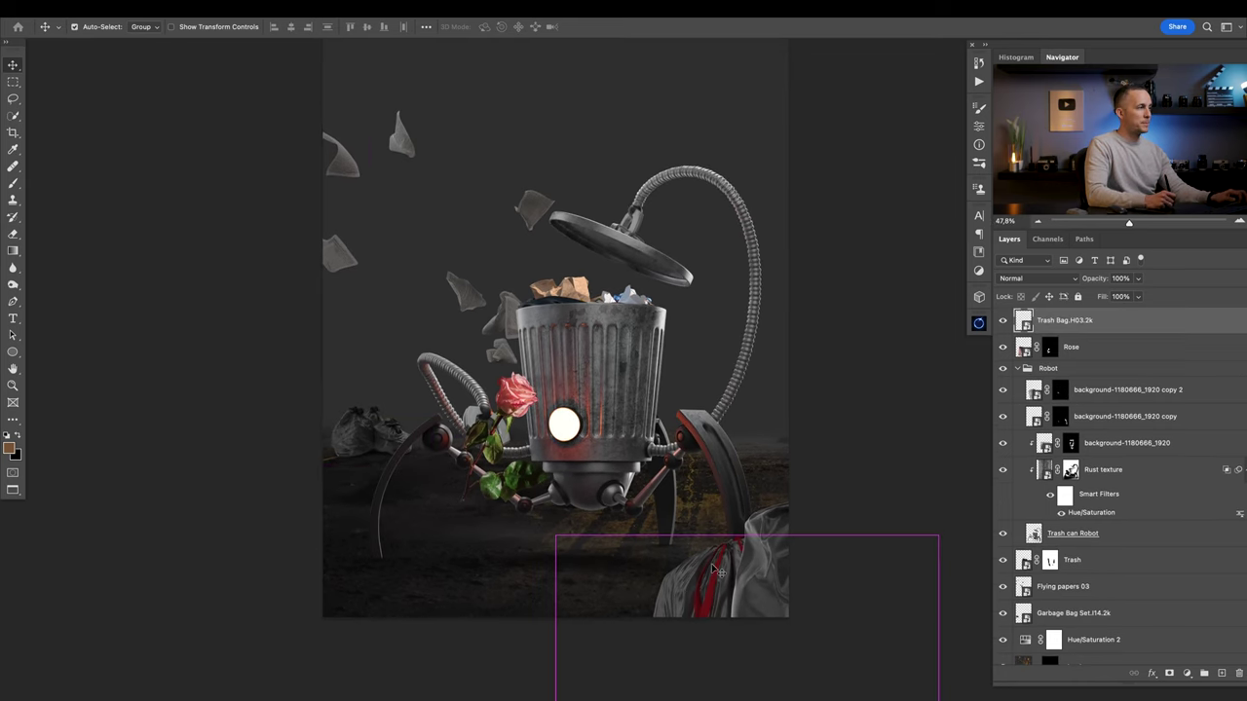
pyautogui.scroll(4, 503, 446)
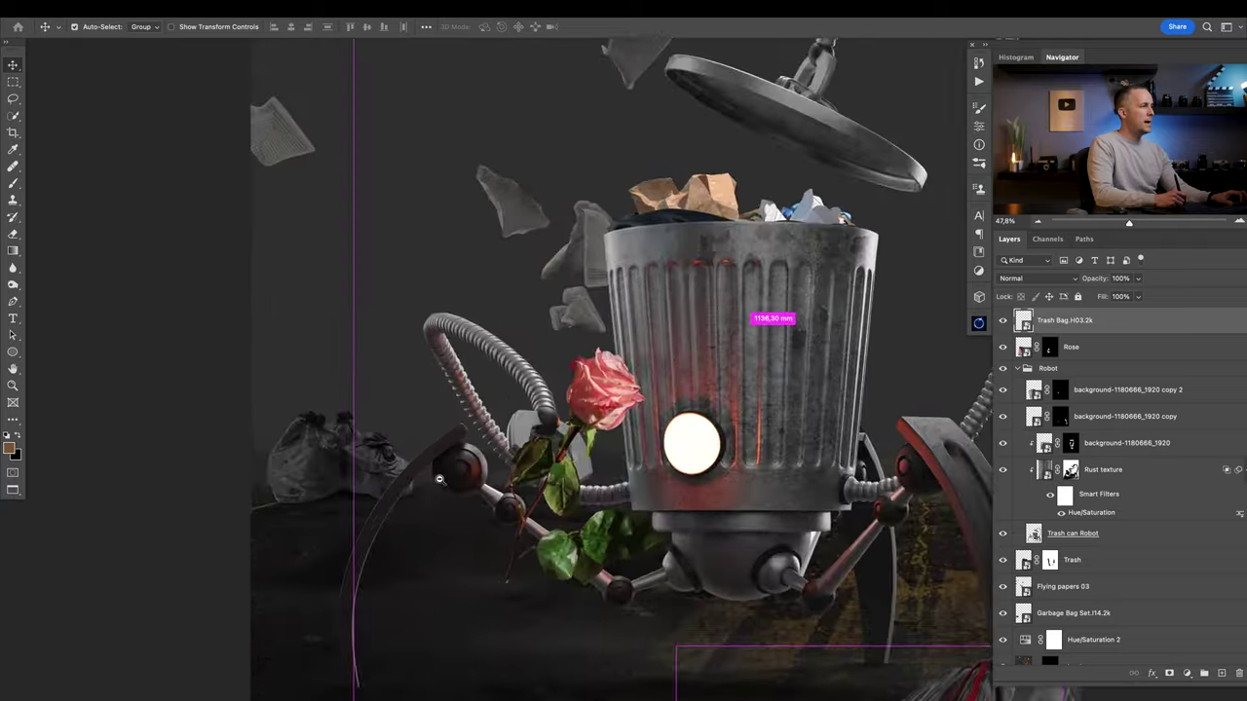
pyautogui.scroll(-3, 412, 462)
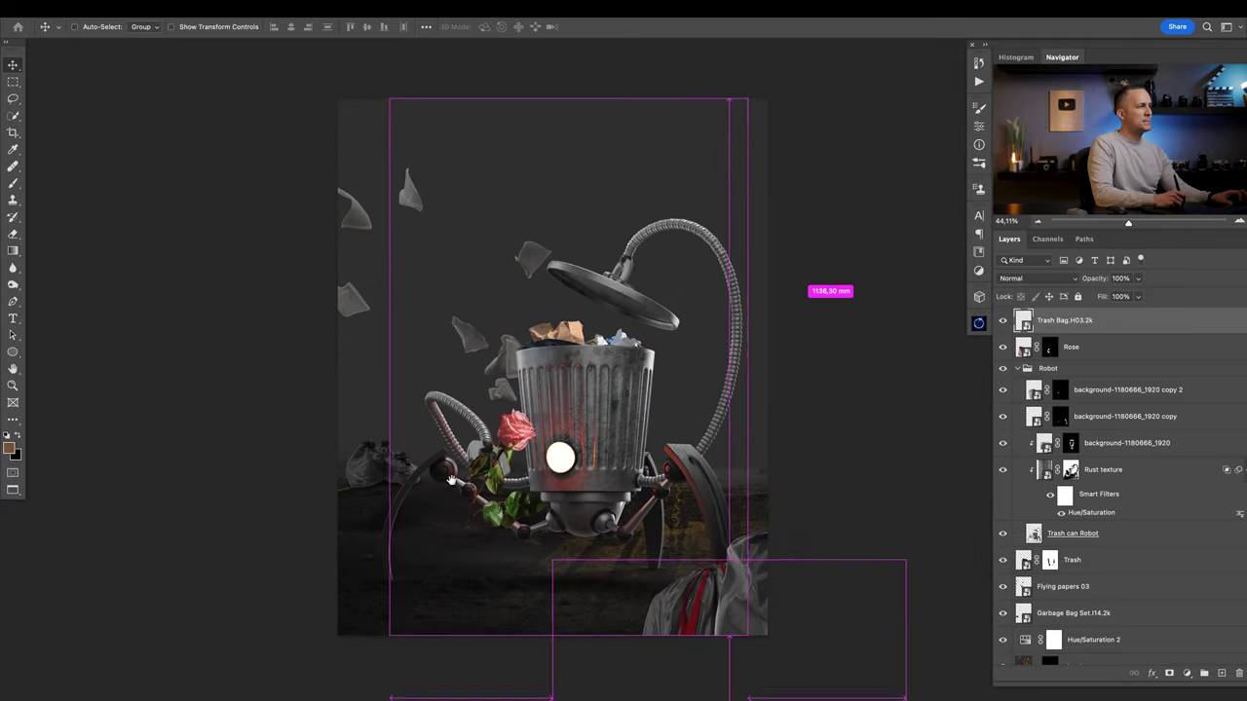
pyautogui.scroll(-2, 573, 370)
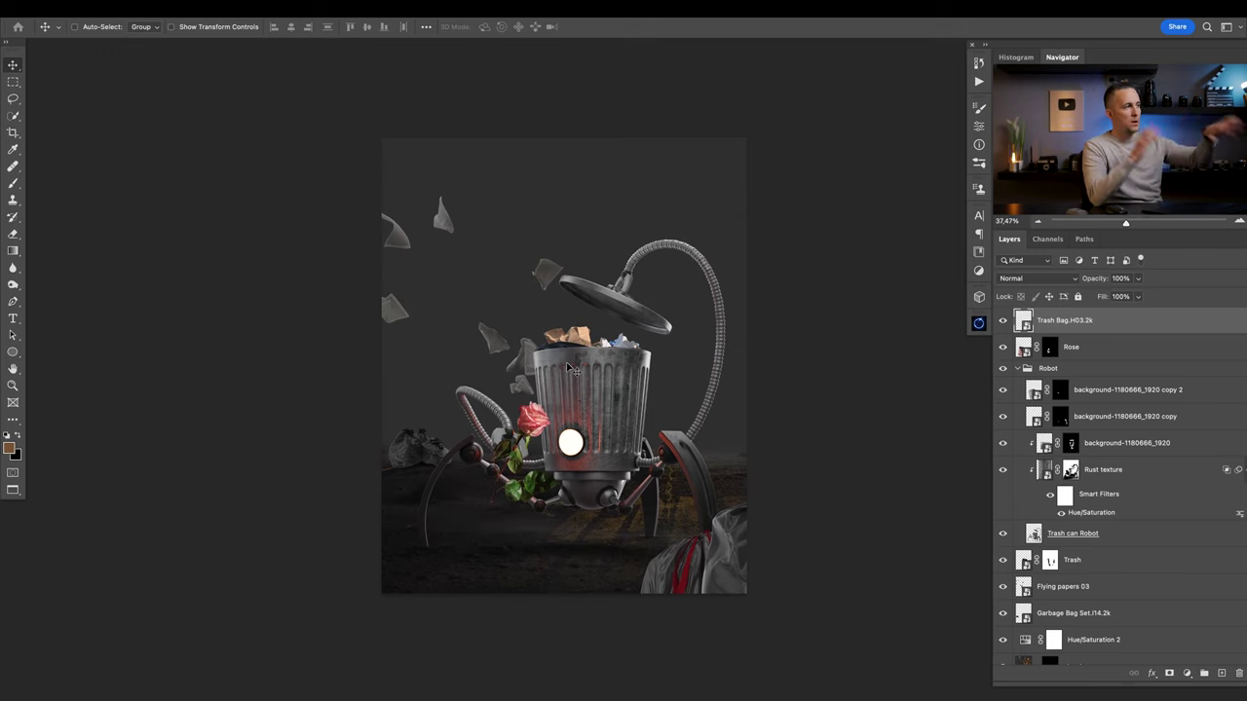
# Collapse the Robot group and group the two trash bag layers as Front trash.
pyautogui.click(1019, 369)
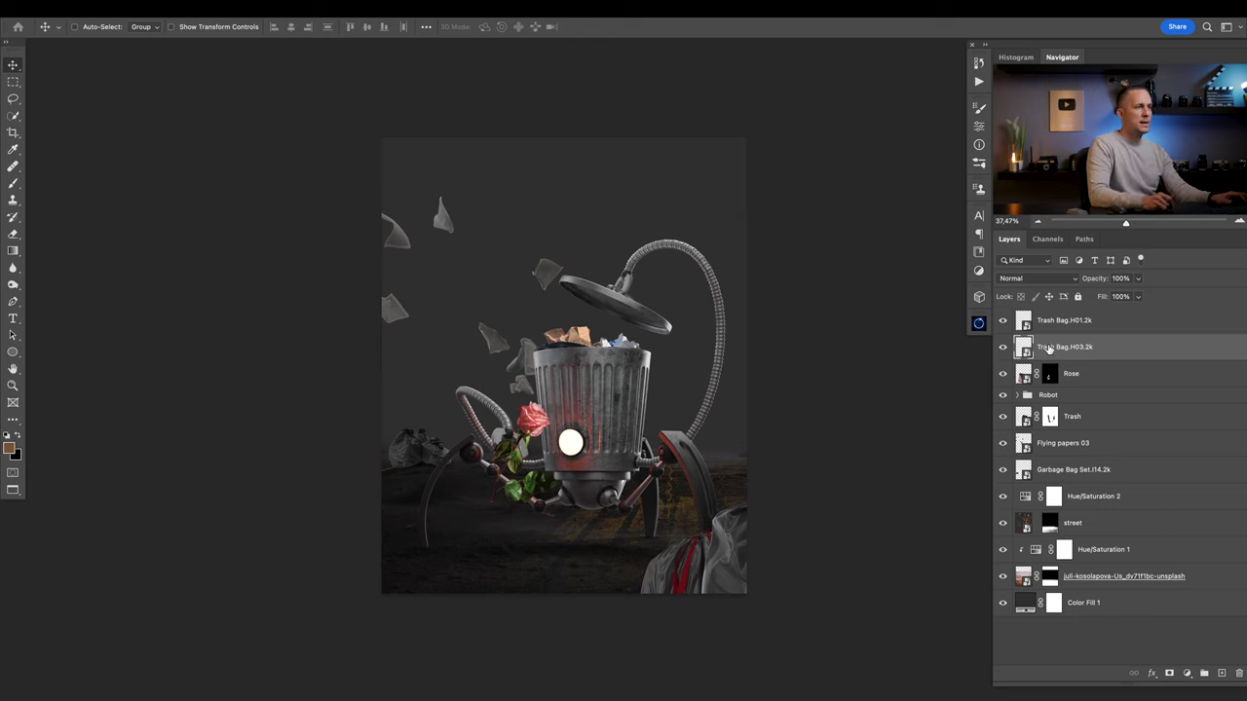
pyautogui.click(1053, 323)
pyautogui.keyDown('shift'); pyautogui.click(1051, 351); pyautogui.keyUp('shift')
pyautogui.hotkey('ctrl', 'g')
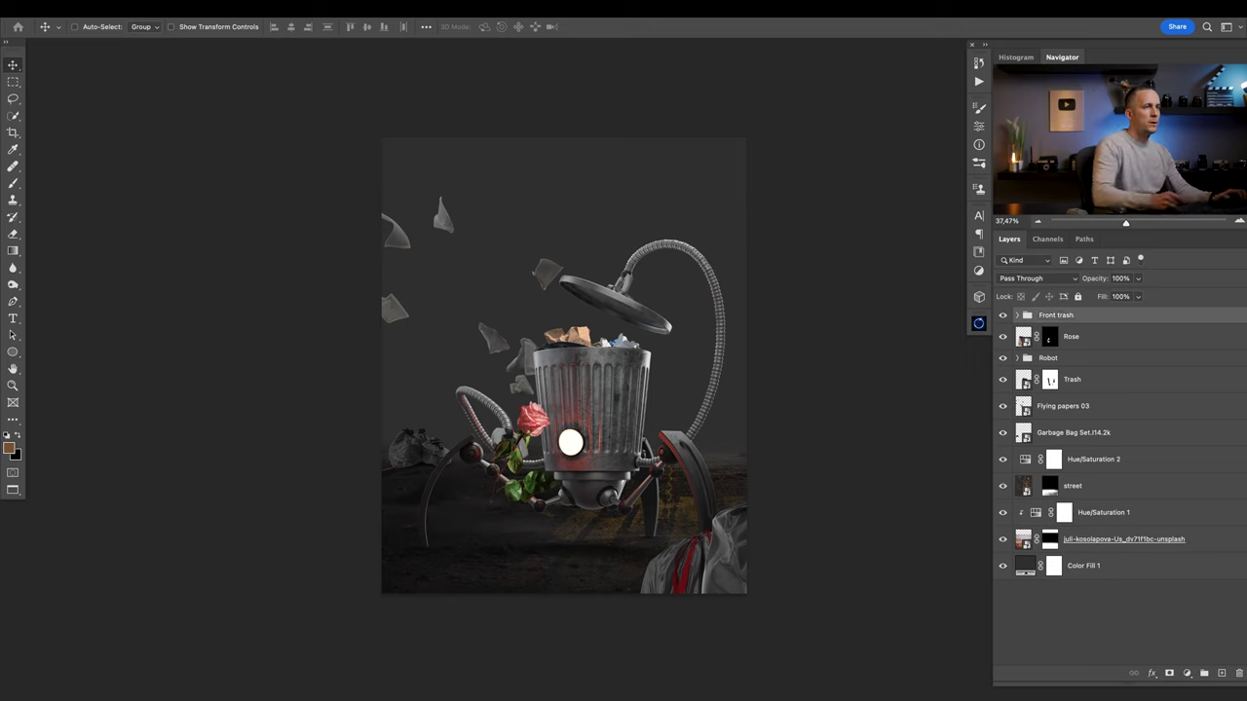
# Move the Trash layer into the Robot group beneath its other layers and collapse the group.
pyautogui.click(1026, 384)
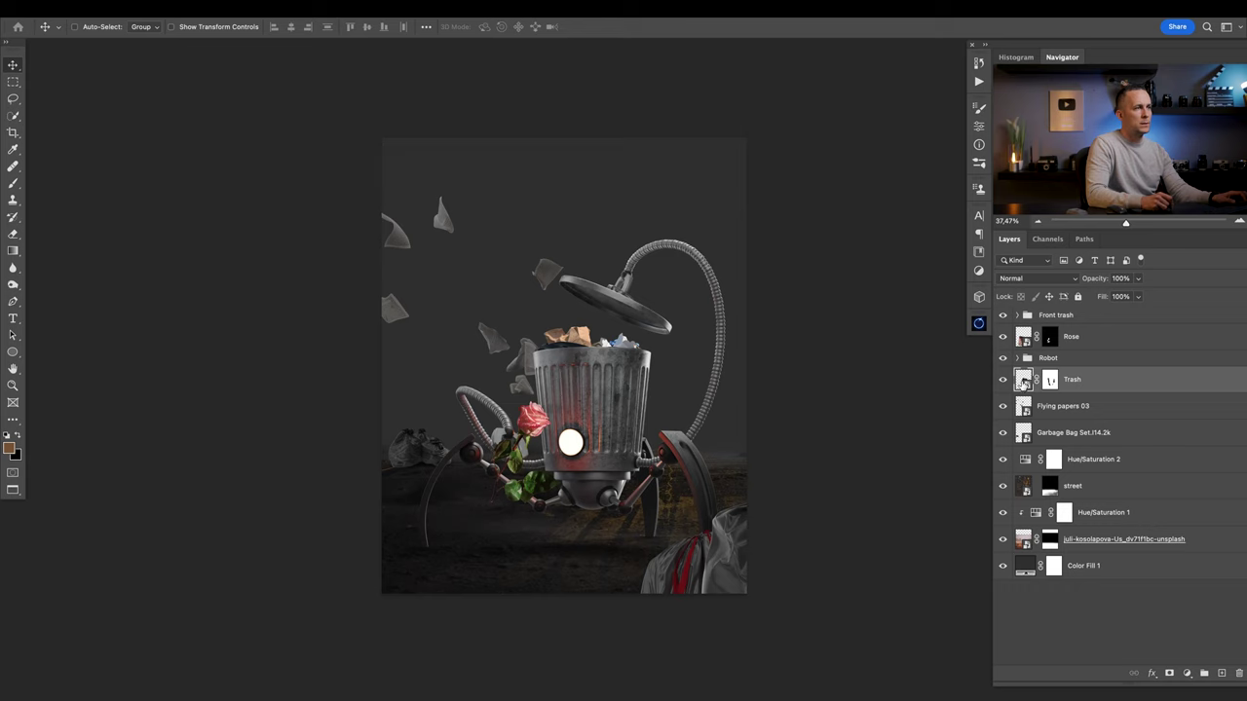
pyautogui.click(1018, 357)
pyautogui.keyDown('alt'); pyautogui.click(1034, 534); pyautogui.keyUp('alt')
pyautogui.click(1017, 358)
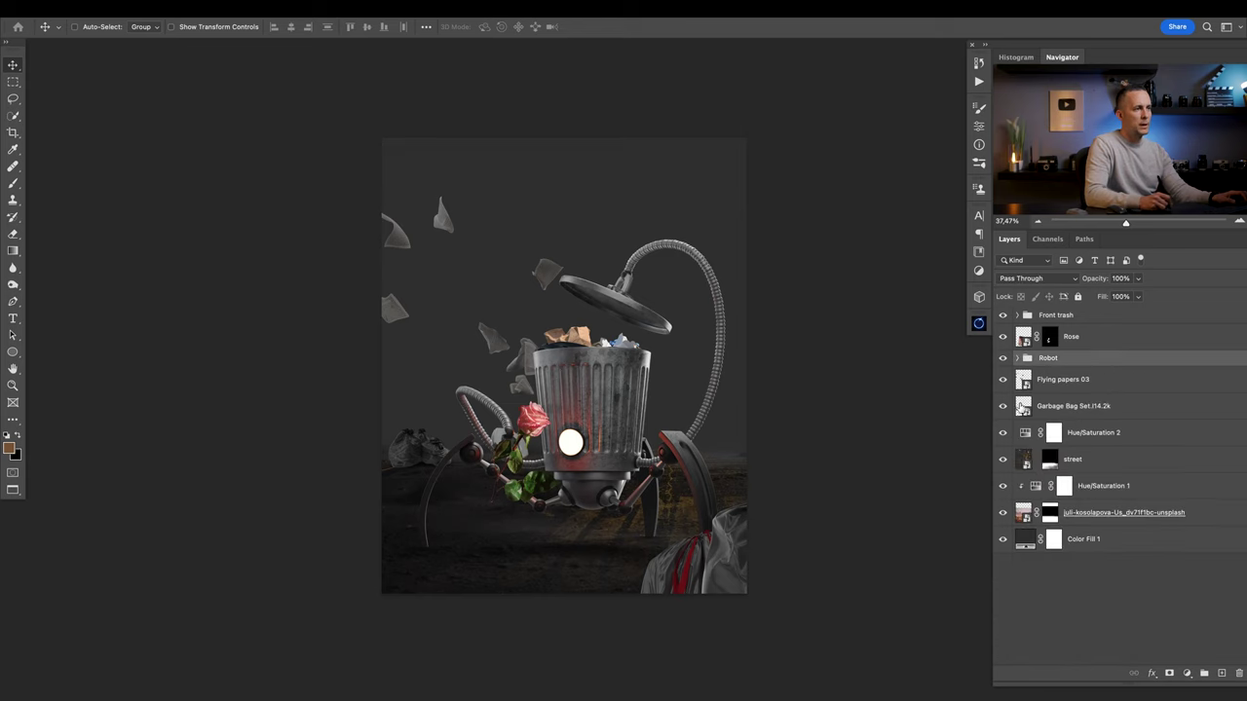
# Rename the garbage bag set layer Back trash and group the layers from Hue/Saturation 2 down to Color Fill 1 as Background.
pyautogui.click(1024, 387)
pyautogui.click(1024, 410)
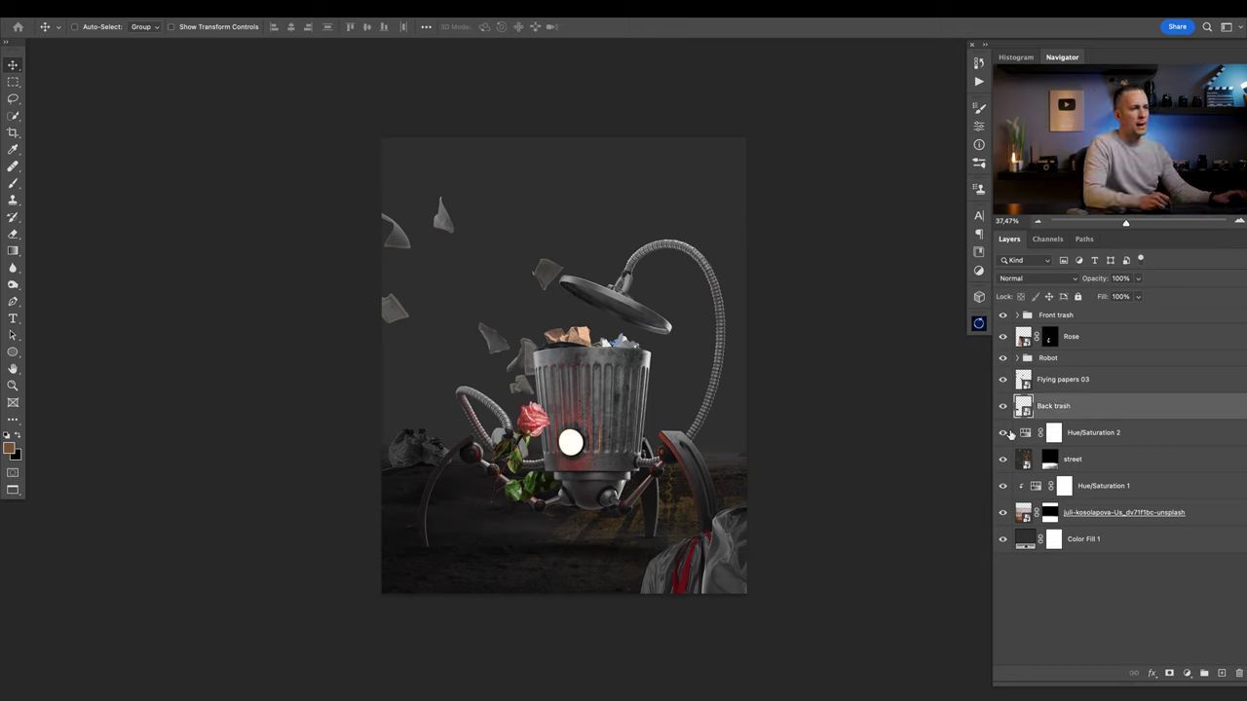
pyautogui.click(1030, 439)
pyautogui.keyDown('shift'); pyautogui.click(1025, 539); pyautogui.keyUp('shift')
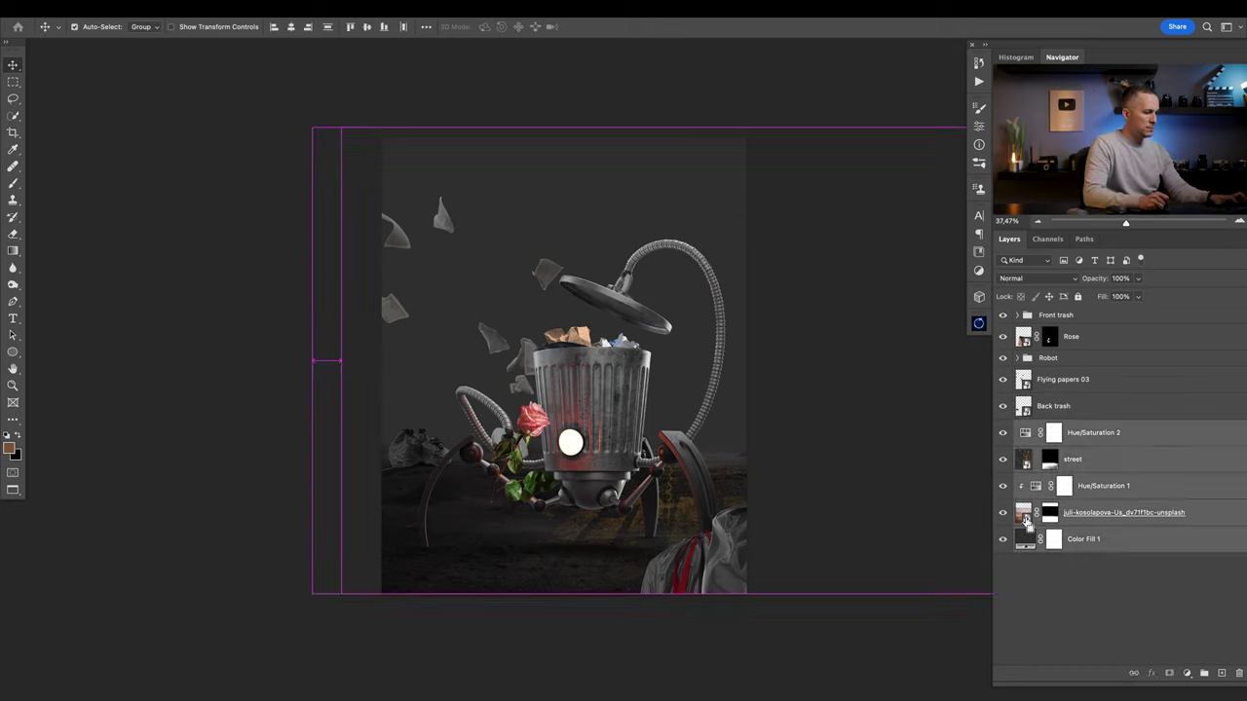
pyautogui.hotkey('ctrl', 'g')
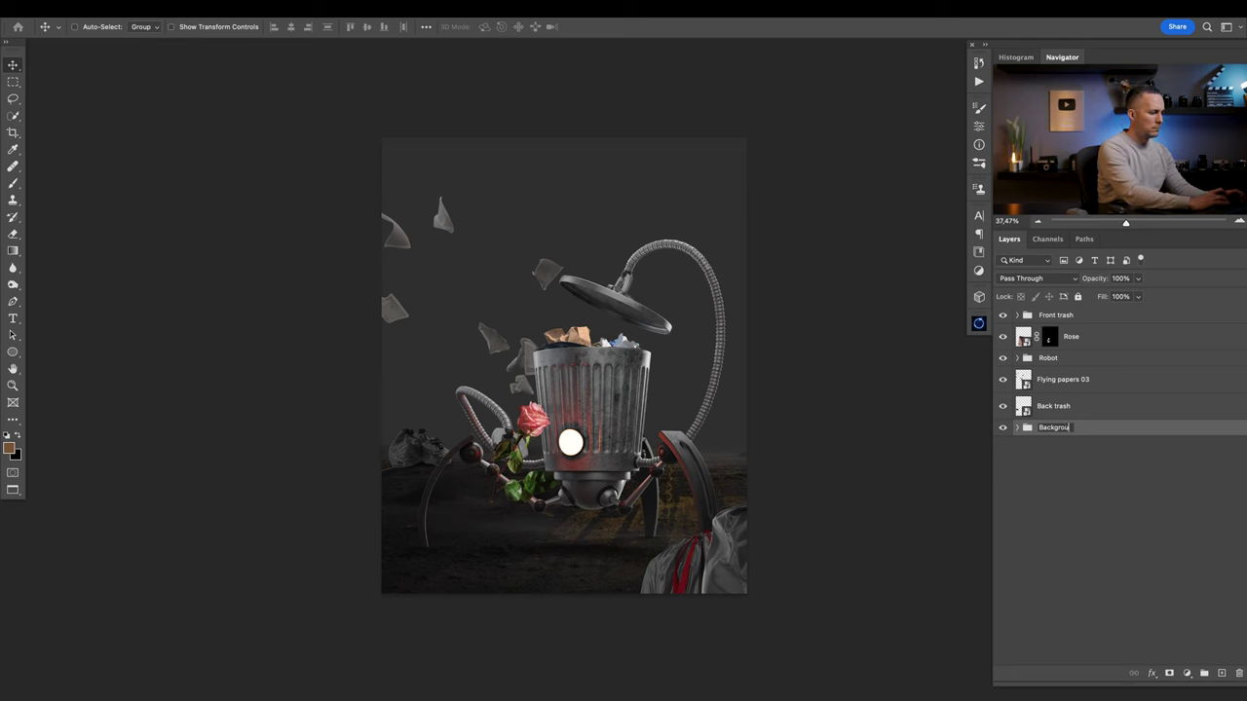
# Add a layer named Smoke above the Background group and set up the Cloud/Dust 02 brush at 1700 px and 20% opacity.
pyautogui.scroll(1, 629, 407)
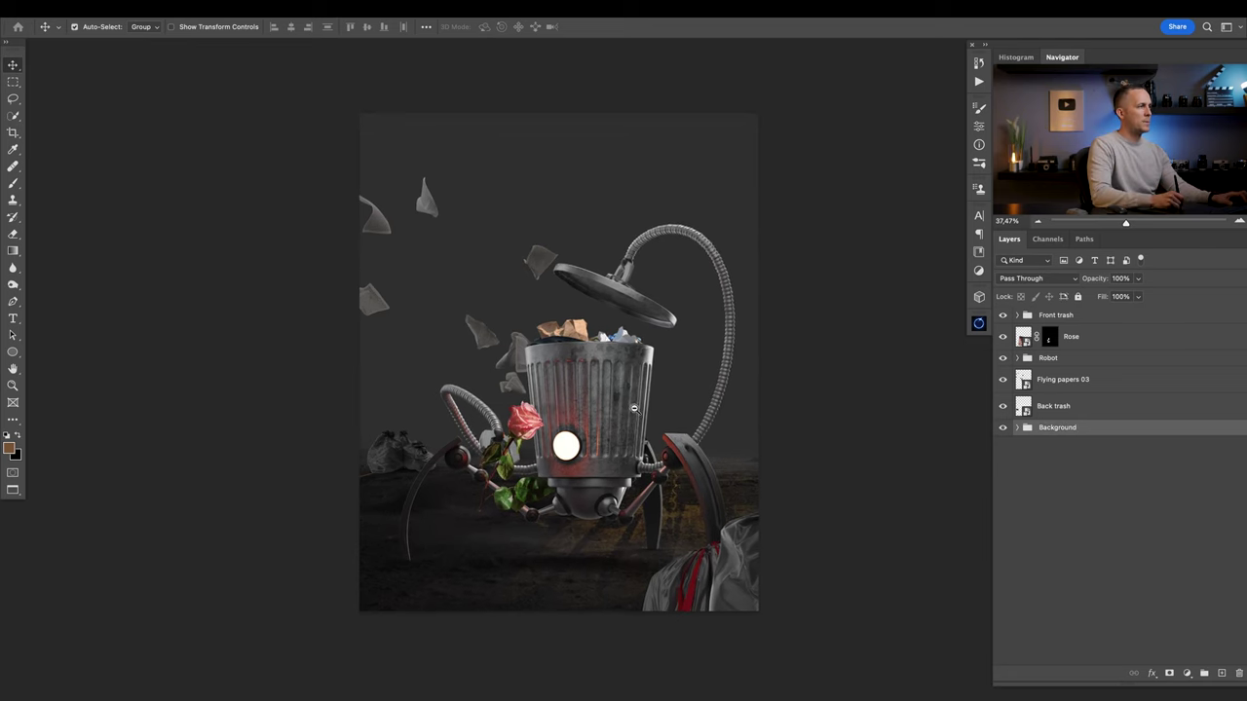
pyautogui.click(1220, 673)
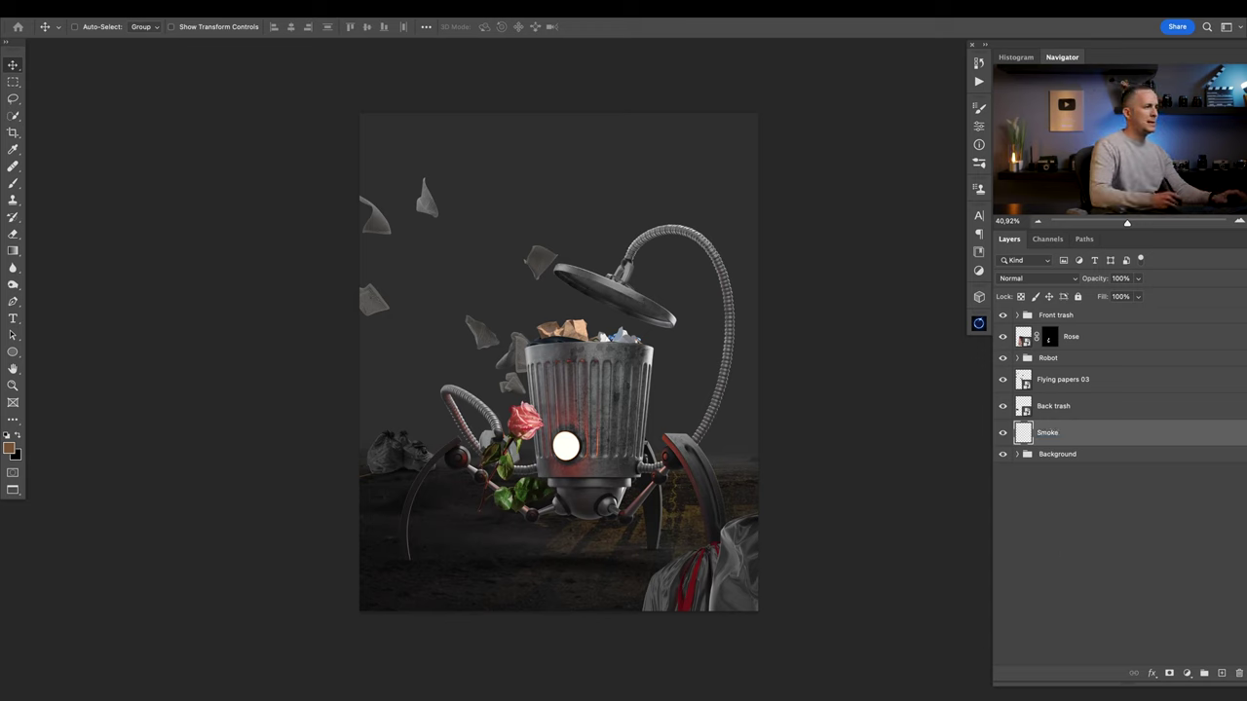
pyautogui.press('b')
pyautogui.rightClick(573, 465)
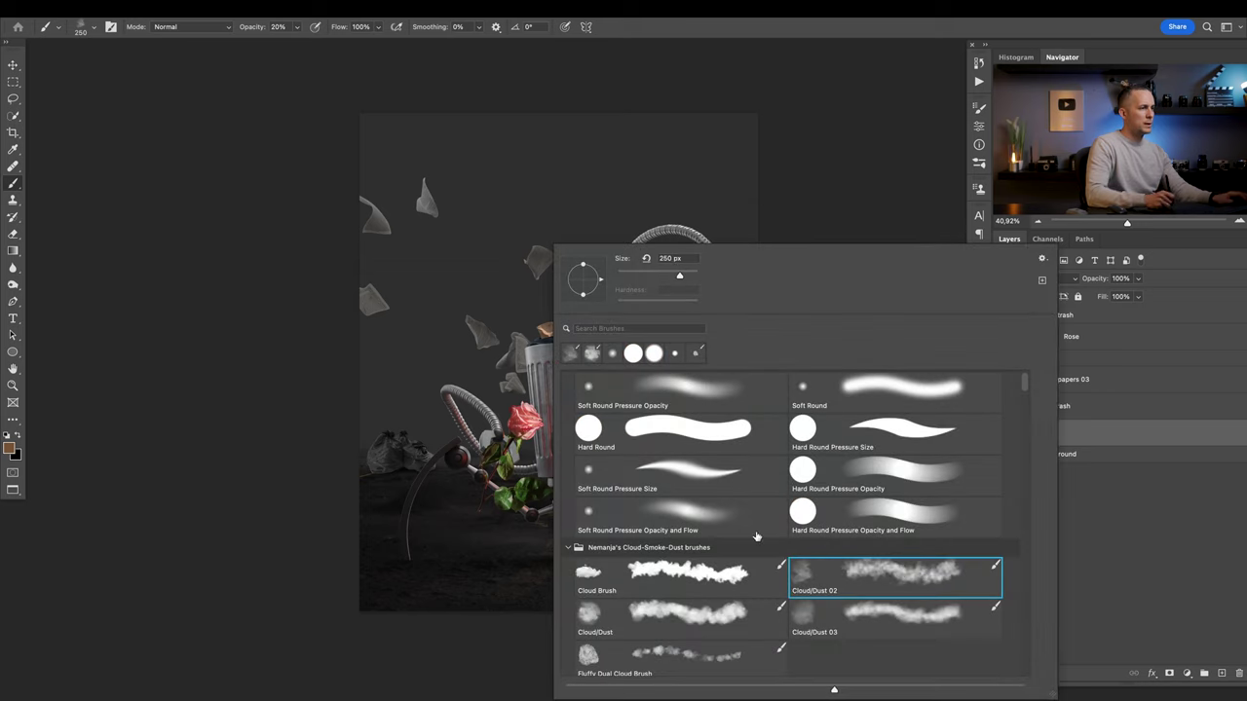
pyautogui.doubleClick(898, 572)
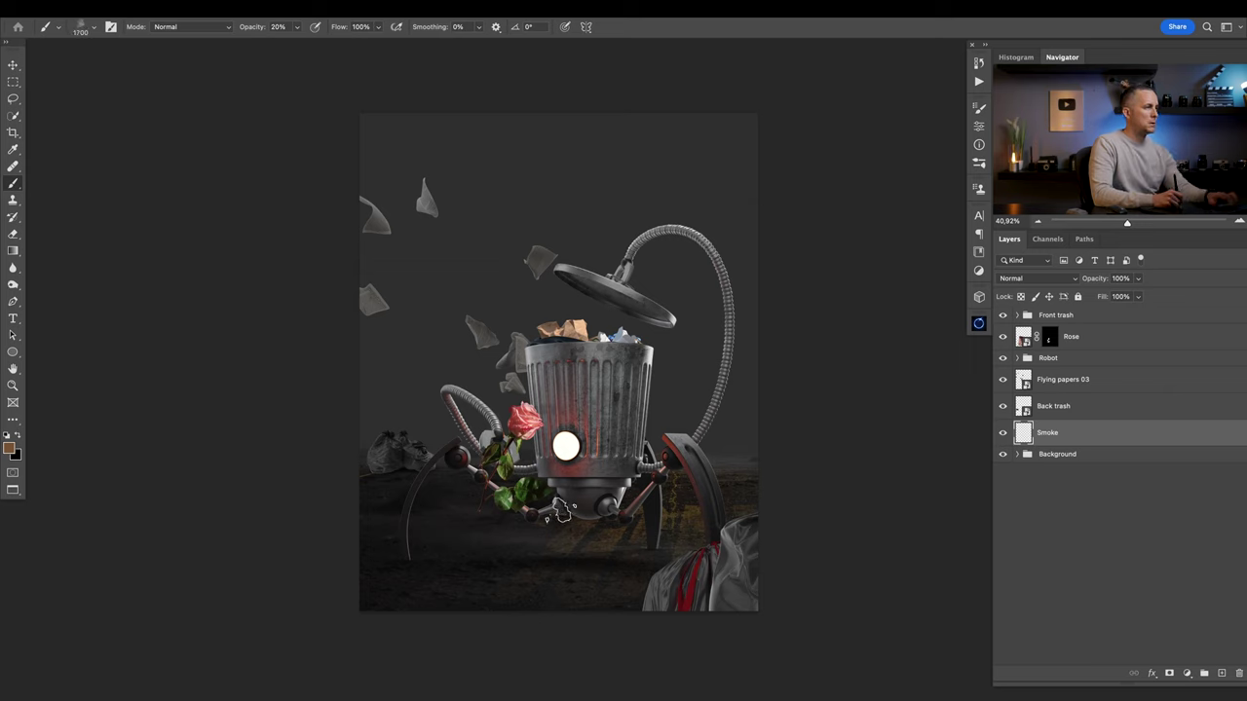
# Paint soft smoke over the backdrop and ground behind the robot on the Smoke layer, using gray and dark tones sampled from the scene.
pyautogui.keyDown('alt'); pyautogui.click(456, 496); pyautogui.keyUp('alt')
pyautogui.moveTo(450, 452)
pyautogui.mouseDown()
pyautogui.moveTo(471, 488)
pyautogui.moveTo(429, 419)
pyautogui.moveTo(449, 448)
pyautogui.mouseUp()
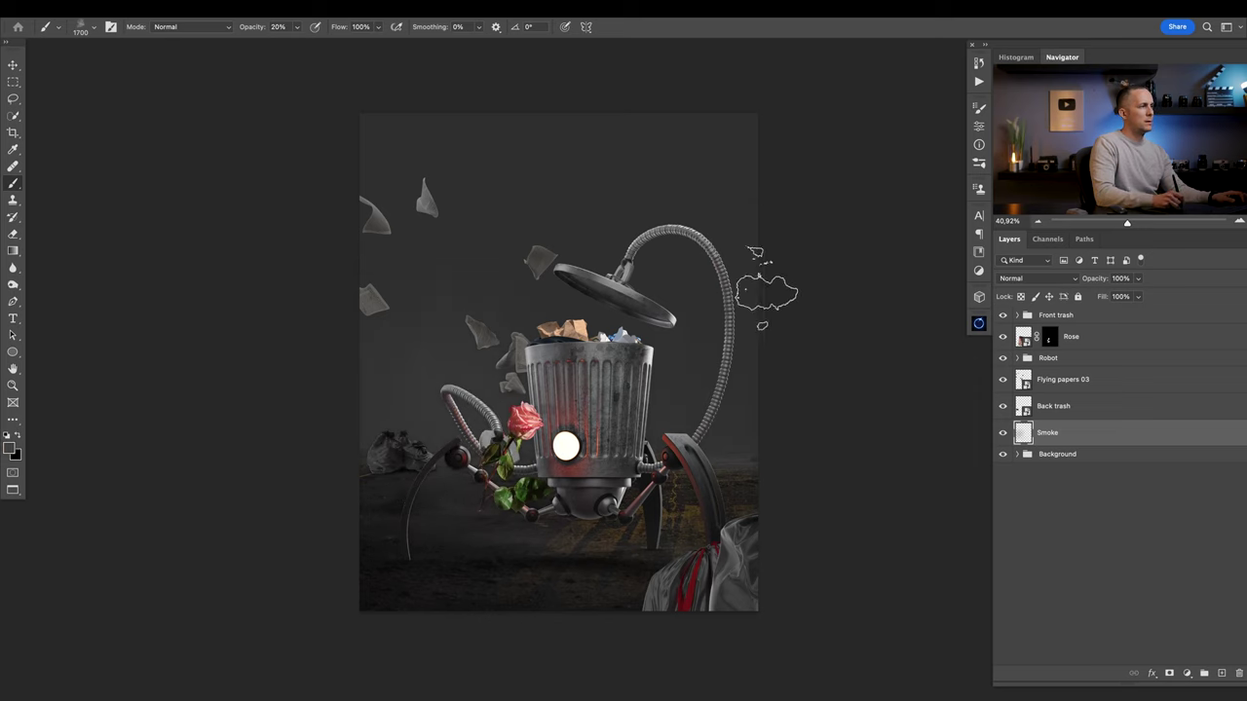
pyautogui.moveTo(554, 229)
pyautogui.mouseDown()
pyautogui.moveTo(520, 288)
pyautogui.moveTo(589, 368)
pyautogui.mouseUp()
pyautogui.press('x')
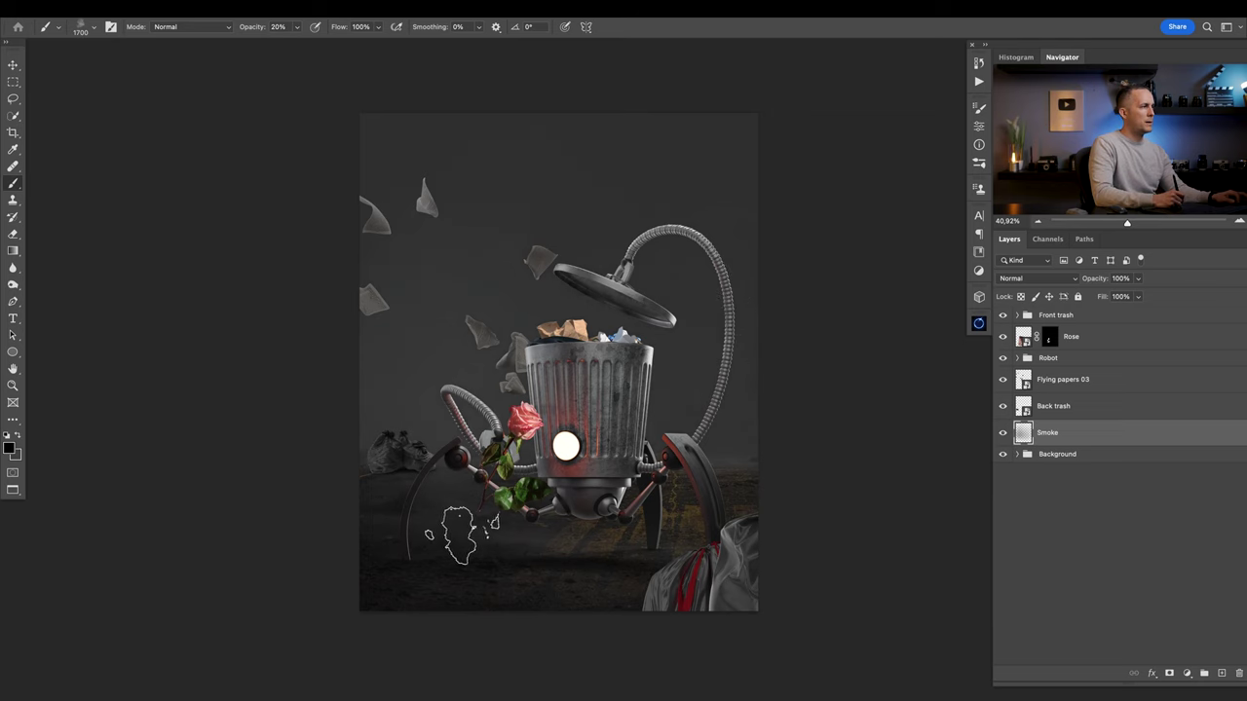
pyautogui.keyDown('alt'); pyautogui.click(451, 532); pyautogui.keyUp('alt')
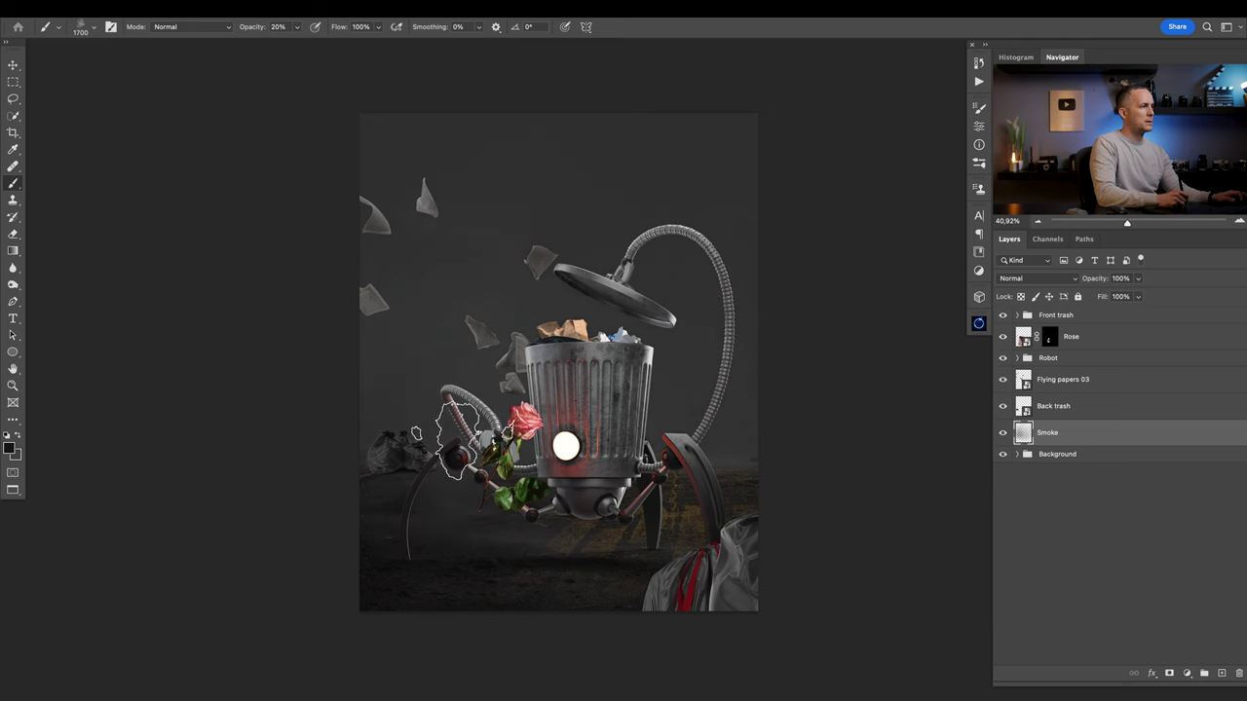
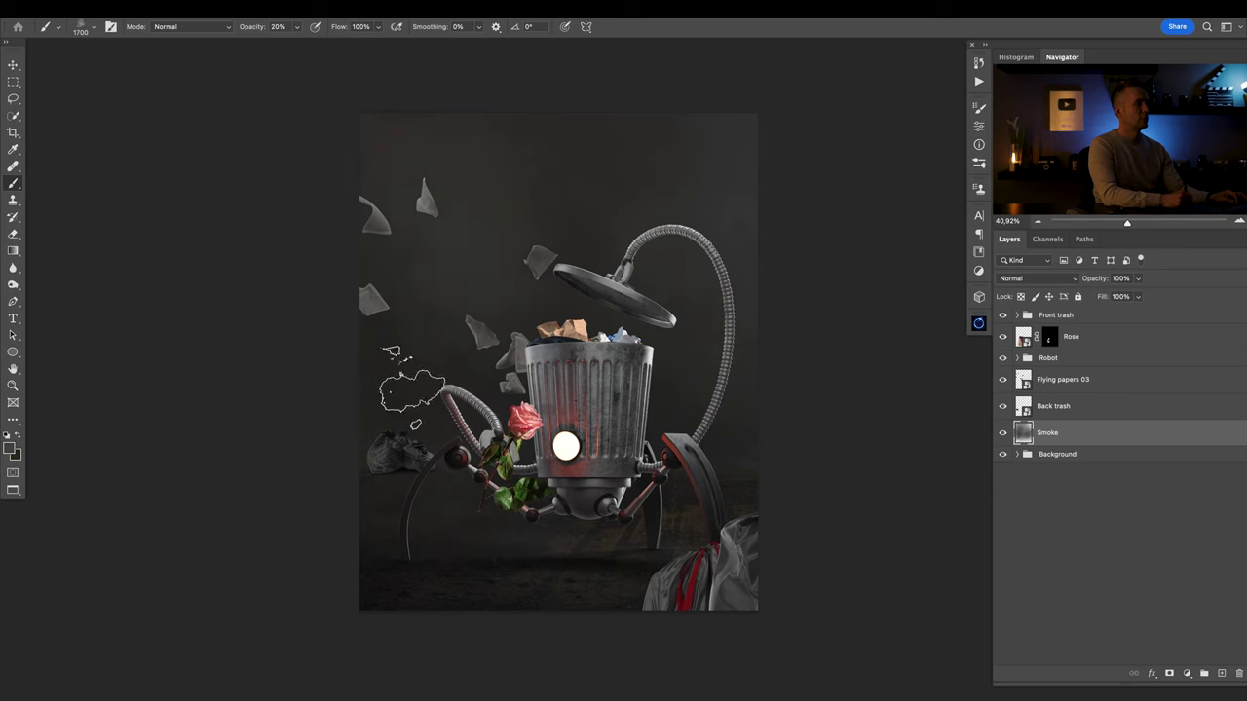
# Sample a dark tone from the ground for the smoke and reduce the brush to 1200 px.
pyautogui.keyDown('alt'); pyautogui.click(449, 563); pyautogui.keyUp('alt')
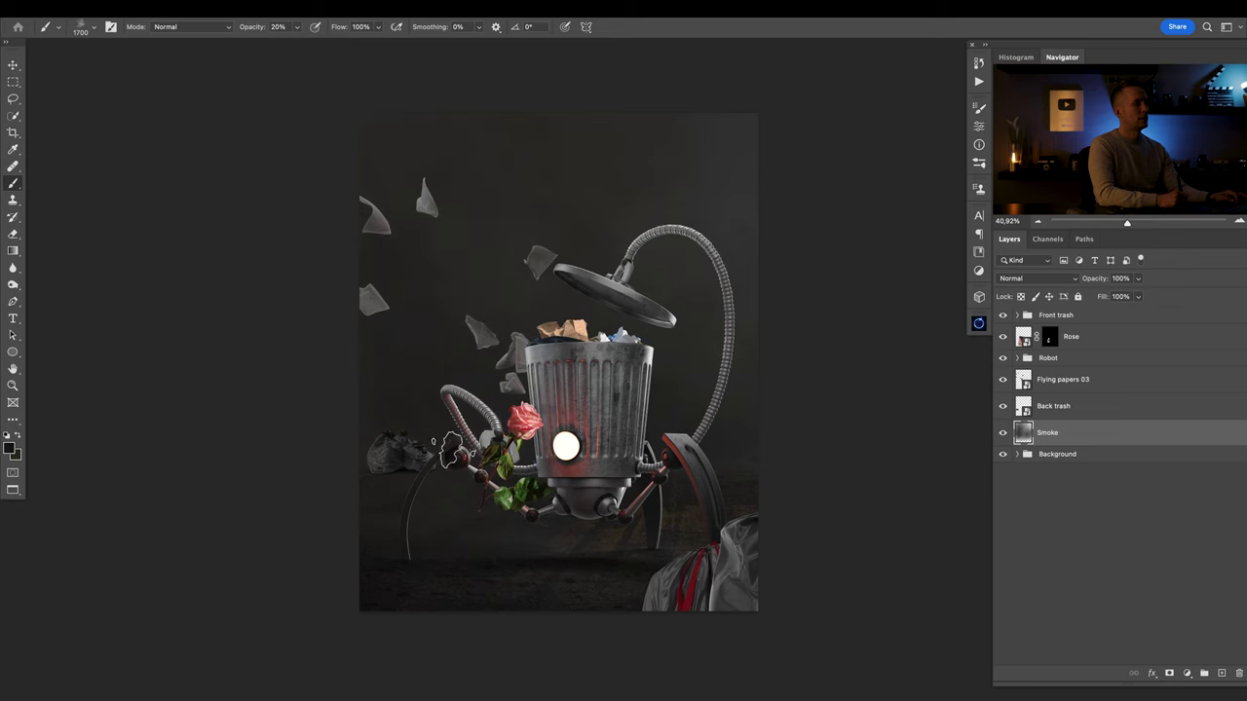
pyautogui.press('[')
pyautogui.press('[')
pyautogui.press('[')
pyautogui.press('[')
pyautogui.press('[')
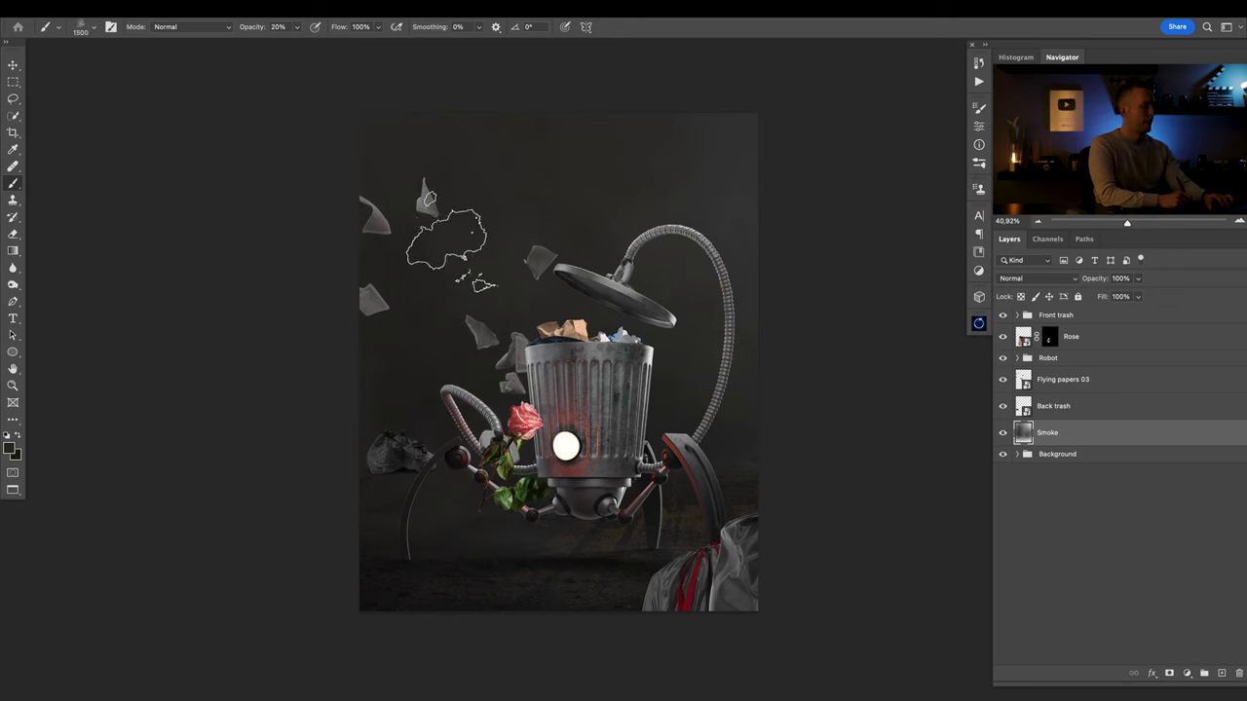
# Sample a gray tone from the trash can, reduce the brush to 900 px and paint light smoke over the backdrop.
pyautogui.keyDown('alt'); pyautogui.click(571, 348); pyautogui.keyUp('alt')
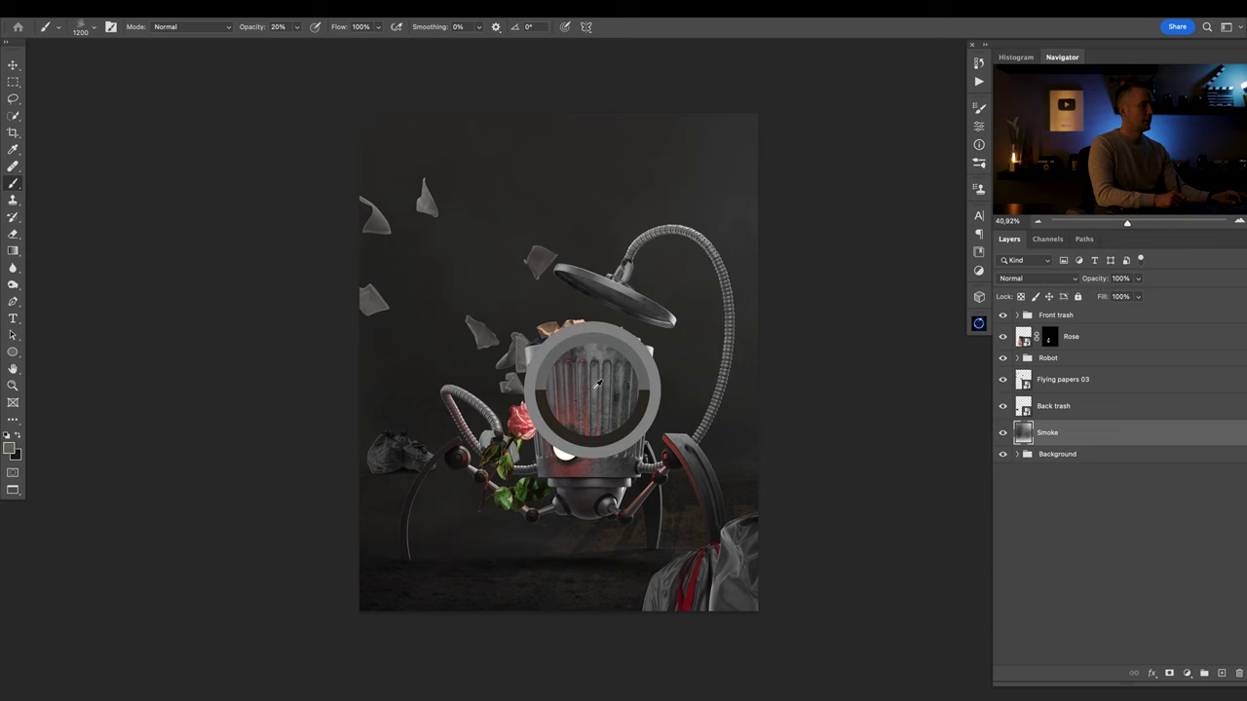
pyautogui.press('[')
pyautogui.press('[')
pyautogui.press('[')
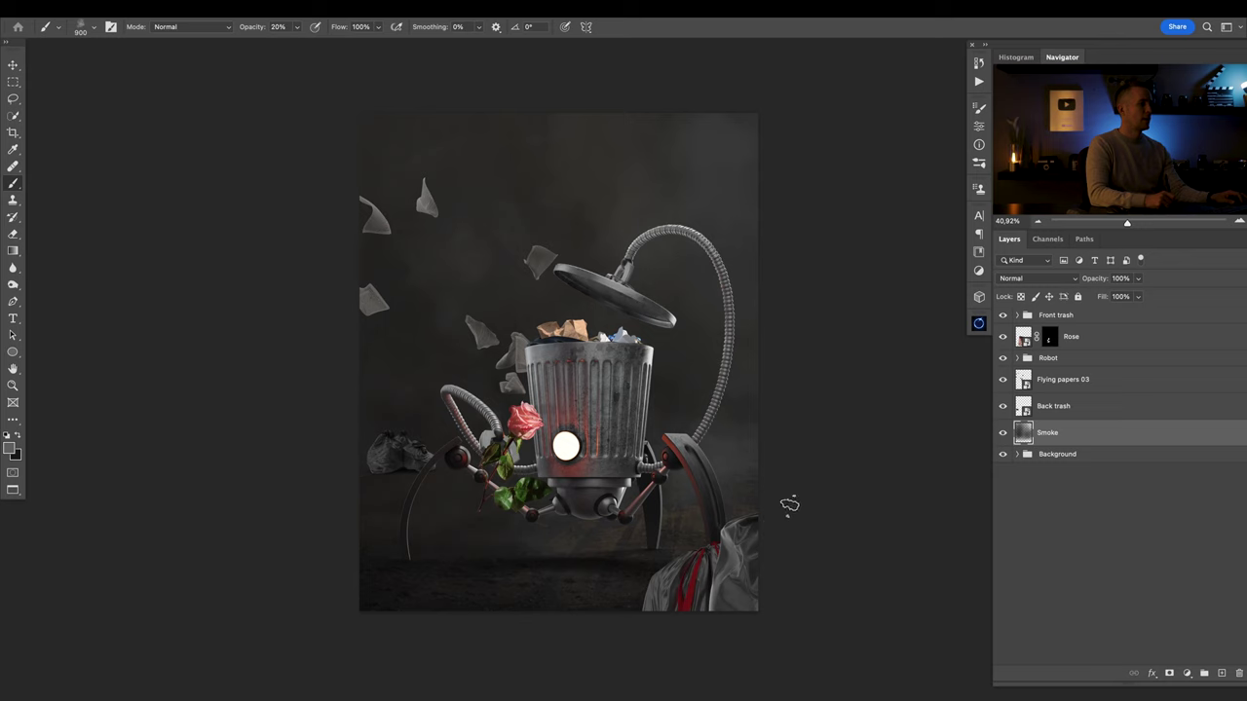
# Sample the red glow on the can, darken it to a deep reddish brown and paint faint smoke behind the robot at 10% opacity.
pyautogui.keyDown('alt'); pyautogui.click(574, 420); pyautogui.keyUp('alt')
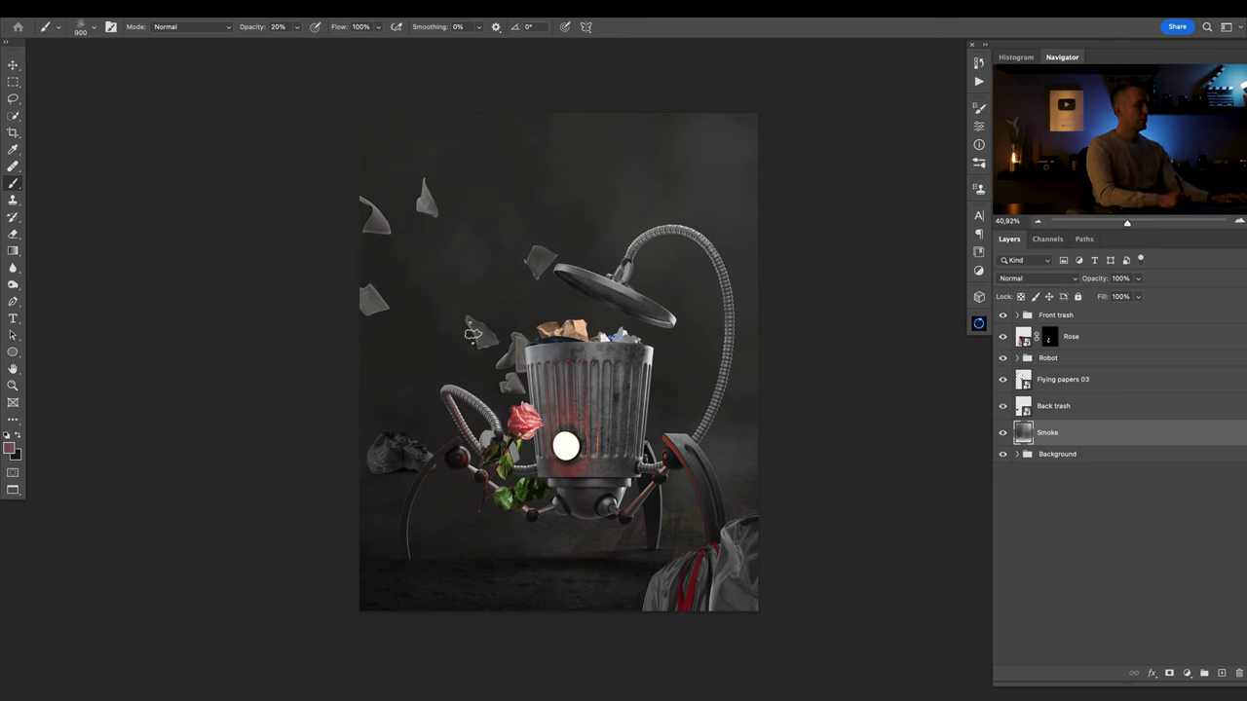
pyautogui.click(11, 448)
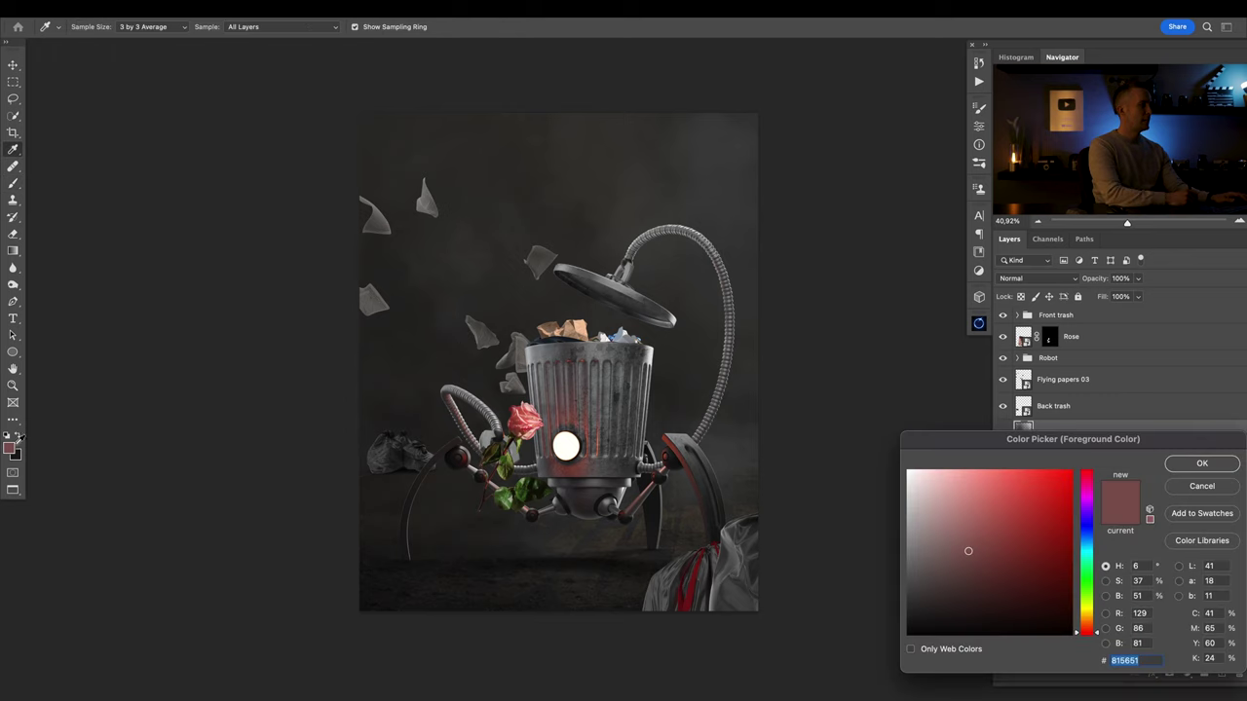
pyautogui.click(965, 593)
pyautogui.moveTo(1087, 630); pyautogui.dragTo(1088, 625)
pyautogui.click(1189, 470)
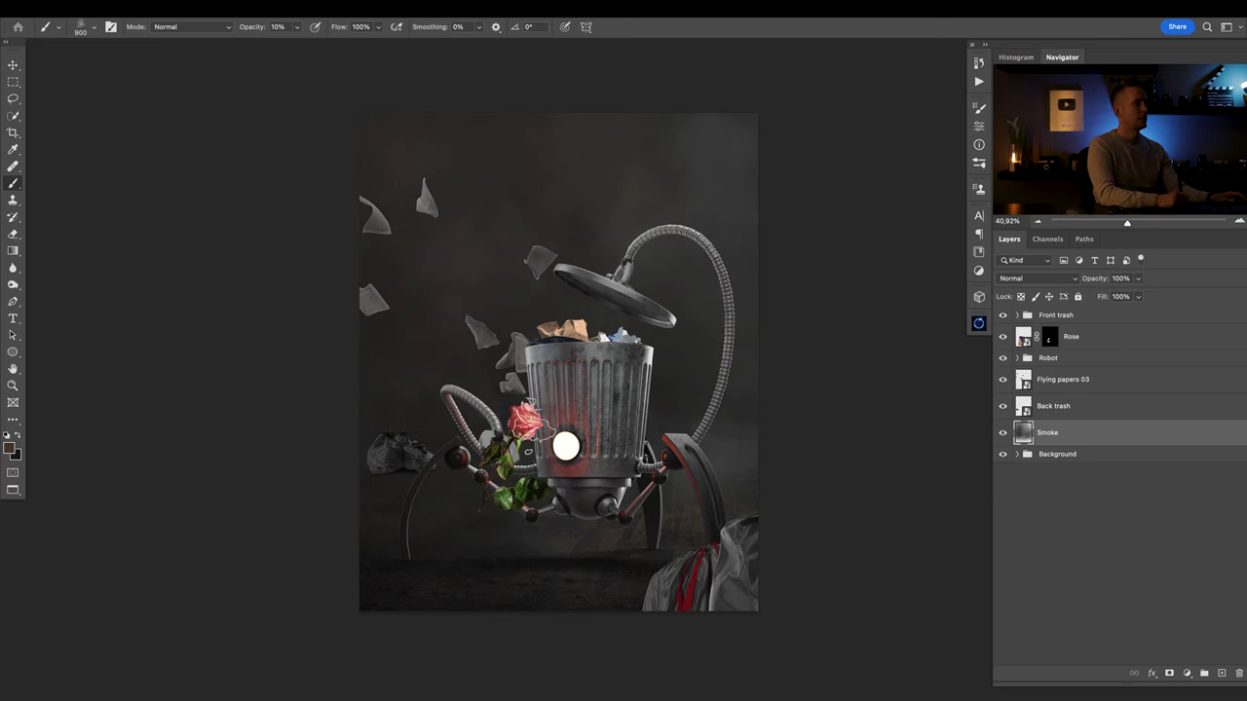
pyautogui.scroll(-3, 644, 419)
pyautogui.scroll(3, 603, 434)
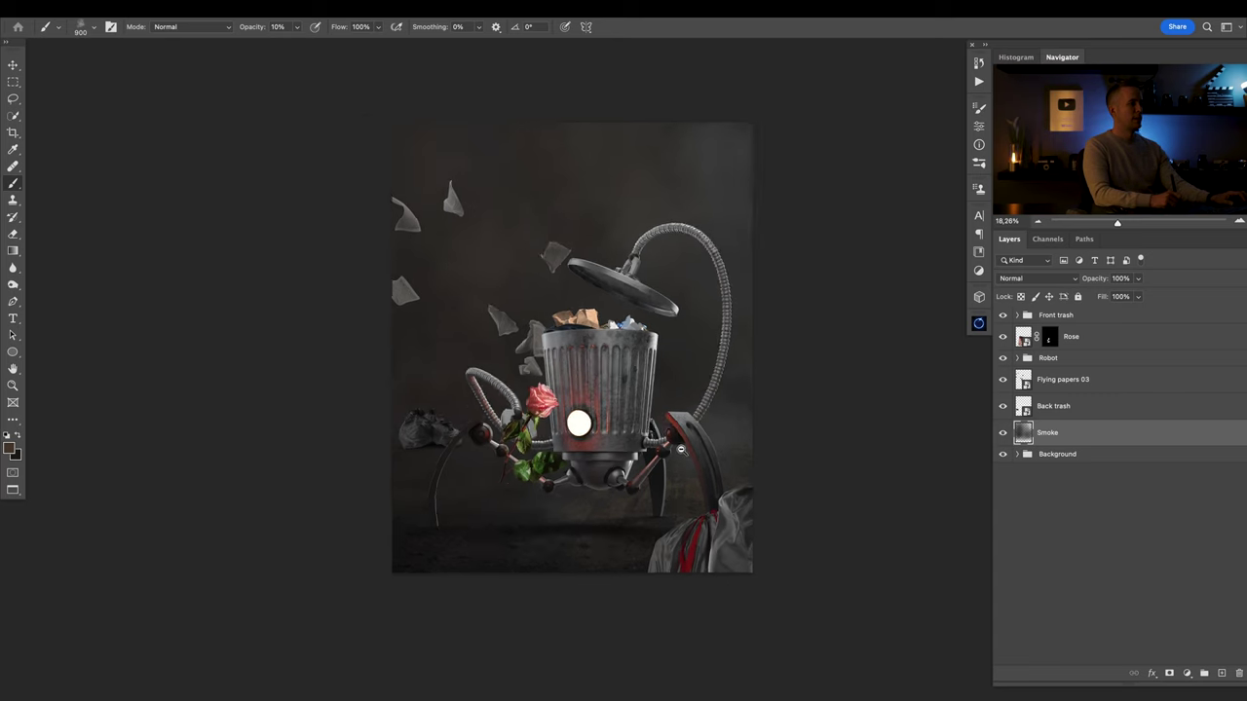
pyautogui.moveTo(677, 407); pyautogui.dragTo(675, 430)
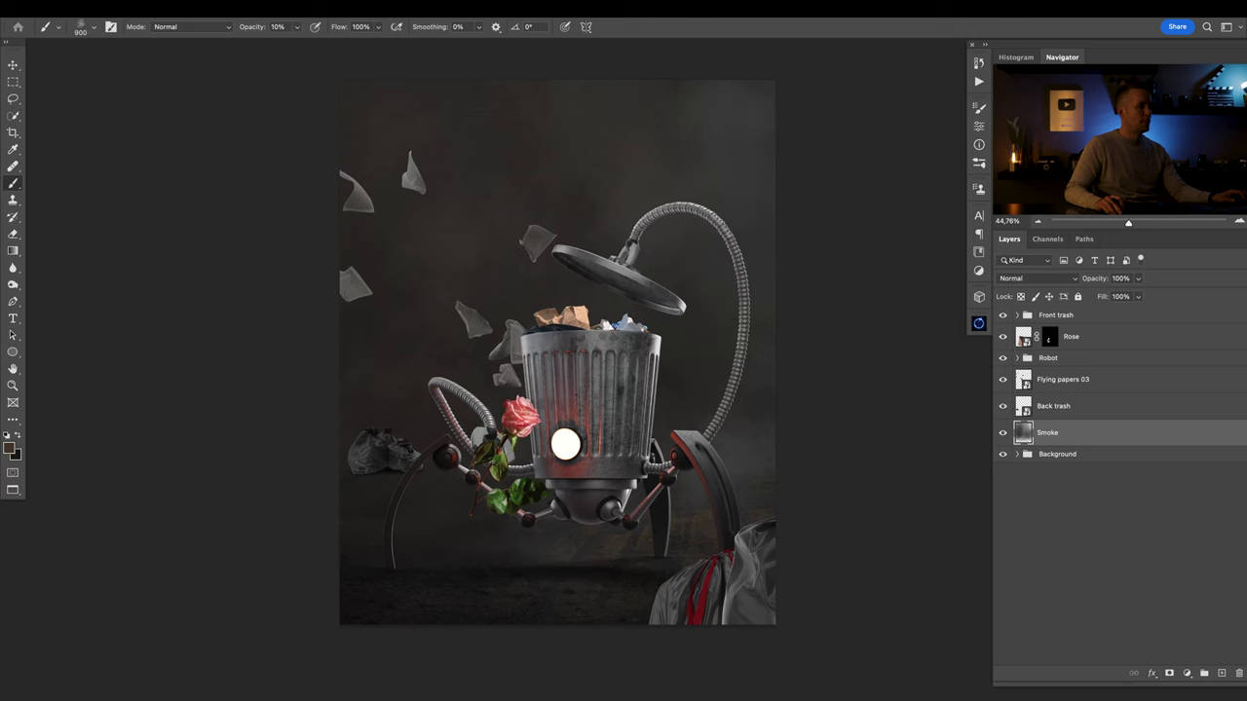
# Place the Destroyed Radioactive Barrel image above the Smoke layer and enlarge it beside the robot's right leg at the canvas edge.
pyautogui.moveTo(1246, 378); pyautogui.dragTo(723, 374)
pyautogui.moveTo(576, 363); pyautogui.dragTo(816, 434)
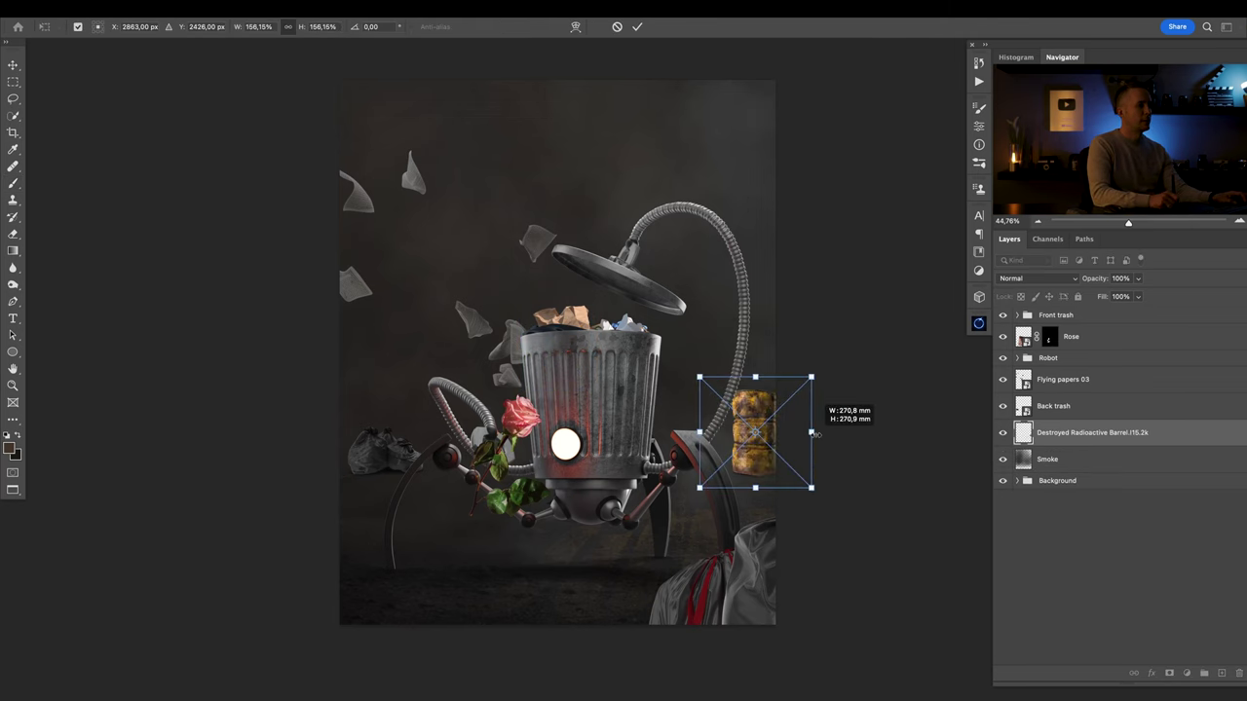
pyautogui.press('Return')
pyautogui.press('b')
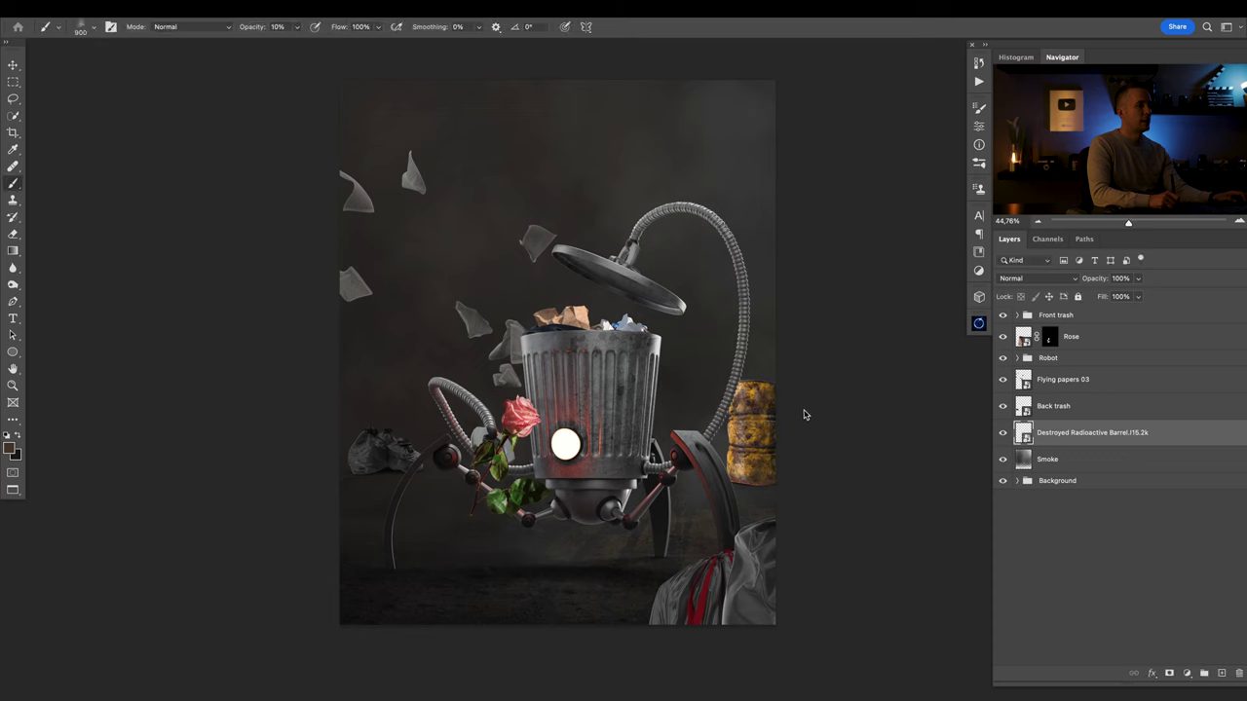
# Reposition and rescale the barrel at the canvas's right edge and move its layer below the Smoke layer.
pyautogui.click(766, 449)
pyautogui.press('v')
pyautogui.moveTo(763, 444)
pyautogui.mouseDown()
pyautogui.moveTo(770, 422)
pyautogui.moveTo(779, 430)
pyautogui.mouseUp()
pyautogui.press('super+t')
pyautogui.moveTo(770, 351); pyautogui.dragTo(771, 375)
pyautogui.moveTo(765, 443)
pyautogui.mouseDown()
pyautogui.moveTo(770, 427)
pyautogui.moveTo(755, 438)
pyautogui.mouseUp()
pyautogui.press('Return')
pyautogui.moveTo(1025, 445); pyautogui.dragTo(1025, 471)
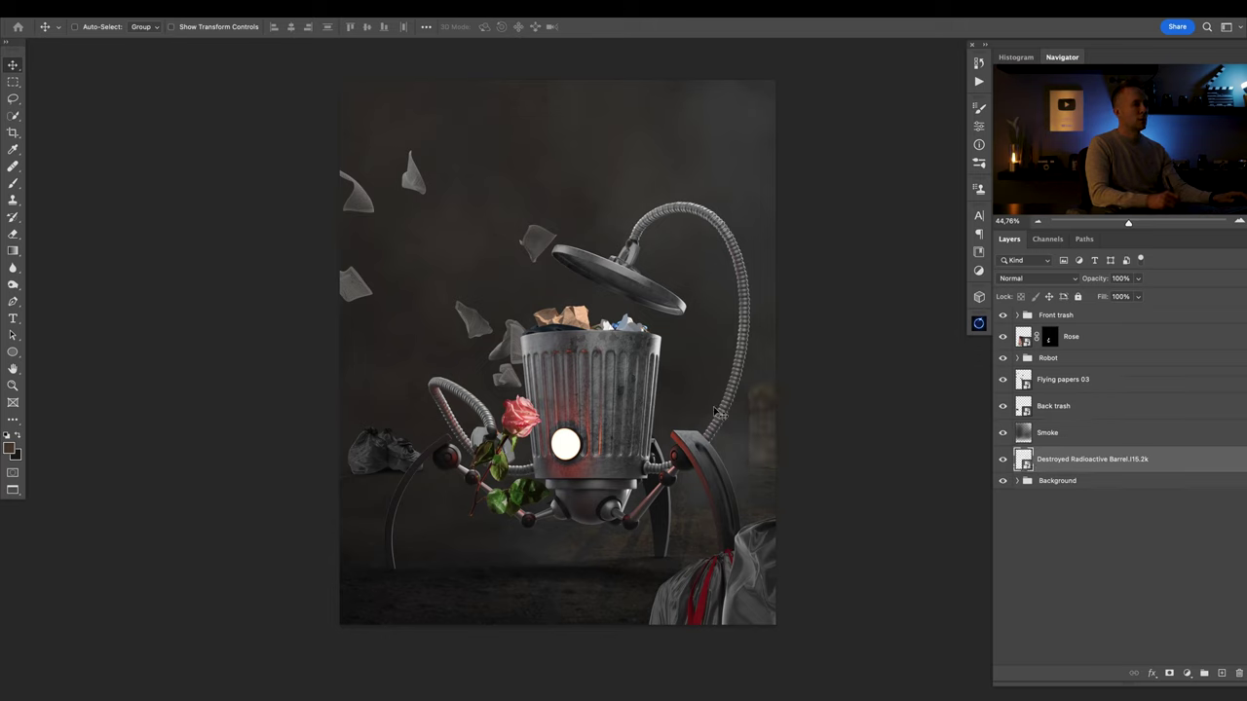
# Add a Hue/Saturation adjustment clipped to the barrel layer with Saturation at -41.
pyautogui.click(1187, 674)
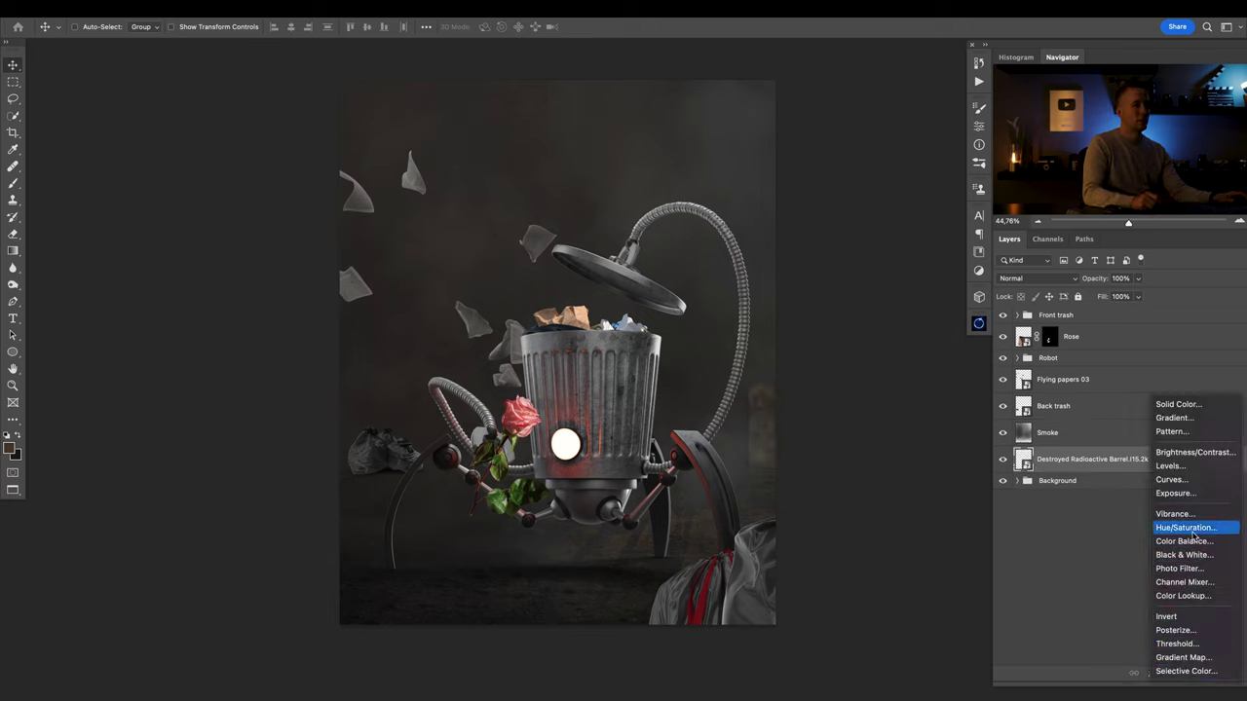
pyautogui.click(1195, 526)
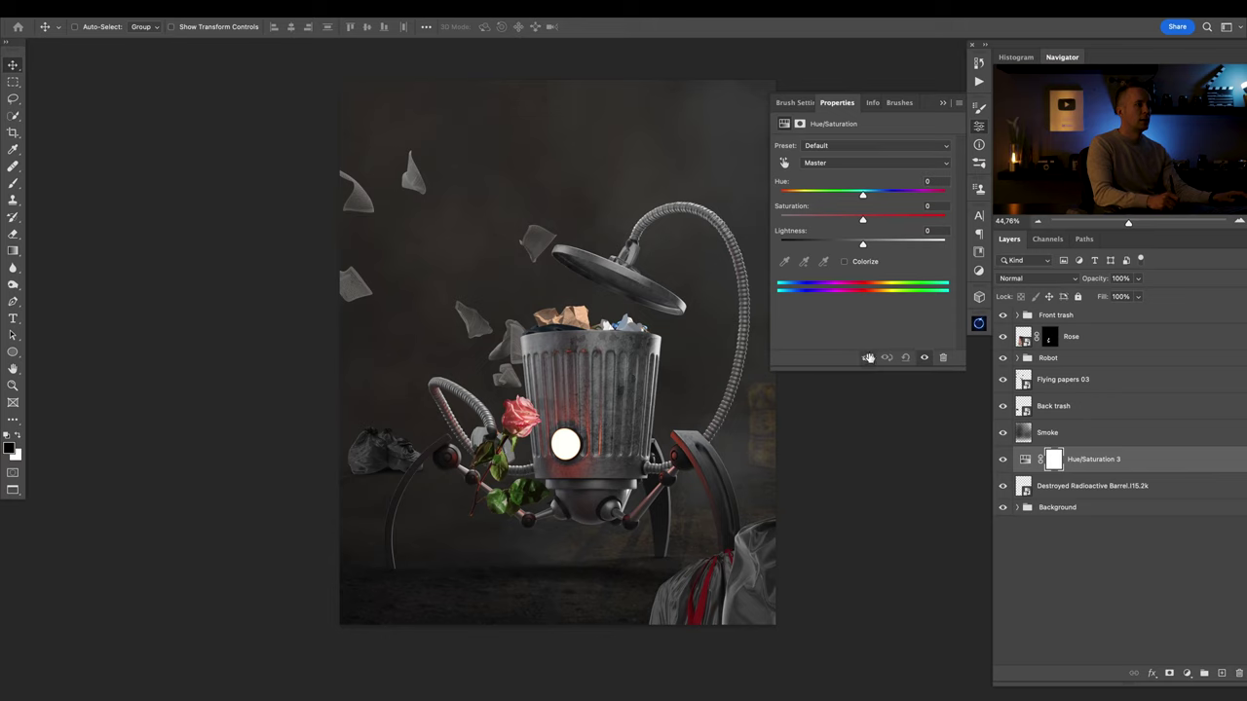
pyautogui.click(867, 357)
pyautogui.moveTo(862, 220); pyautogui.dragTo(828, 221)
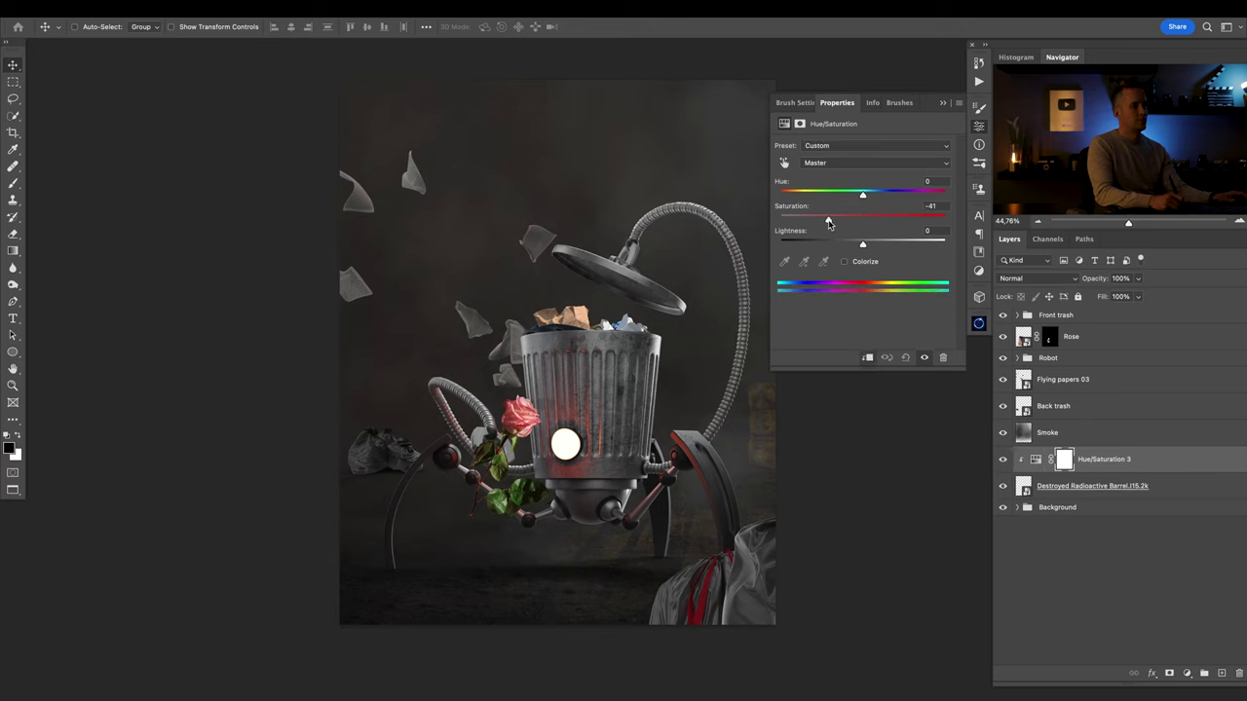
pyautogui.click(943, 105)
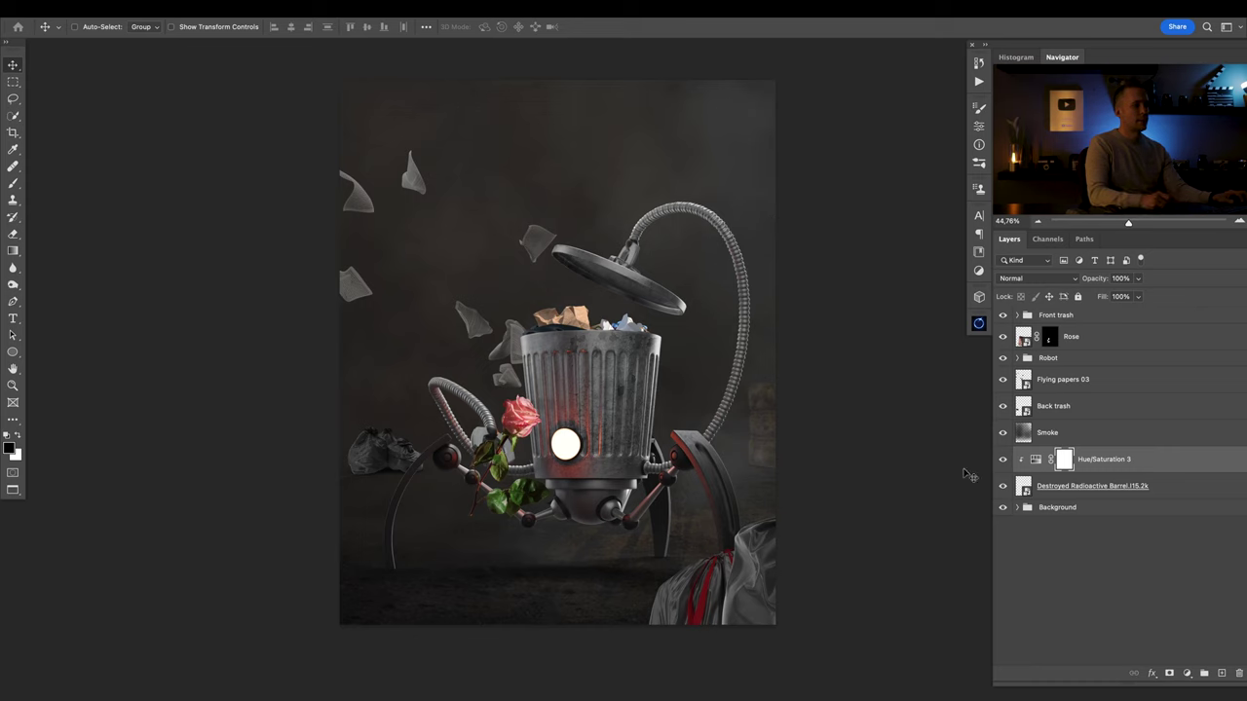
# Try the Back trash layer beneath the Smoke layer and restore its place above Smoke.
pyautogui.keyDown('super'); pyautogui.click(397, 472); pyautogui.keyUp('super')
pyautogui.moveTo(1023, 408); pyautogui.dragTo(1023, 444)
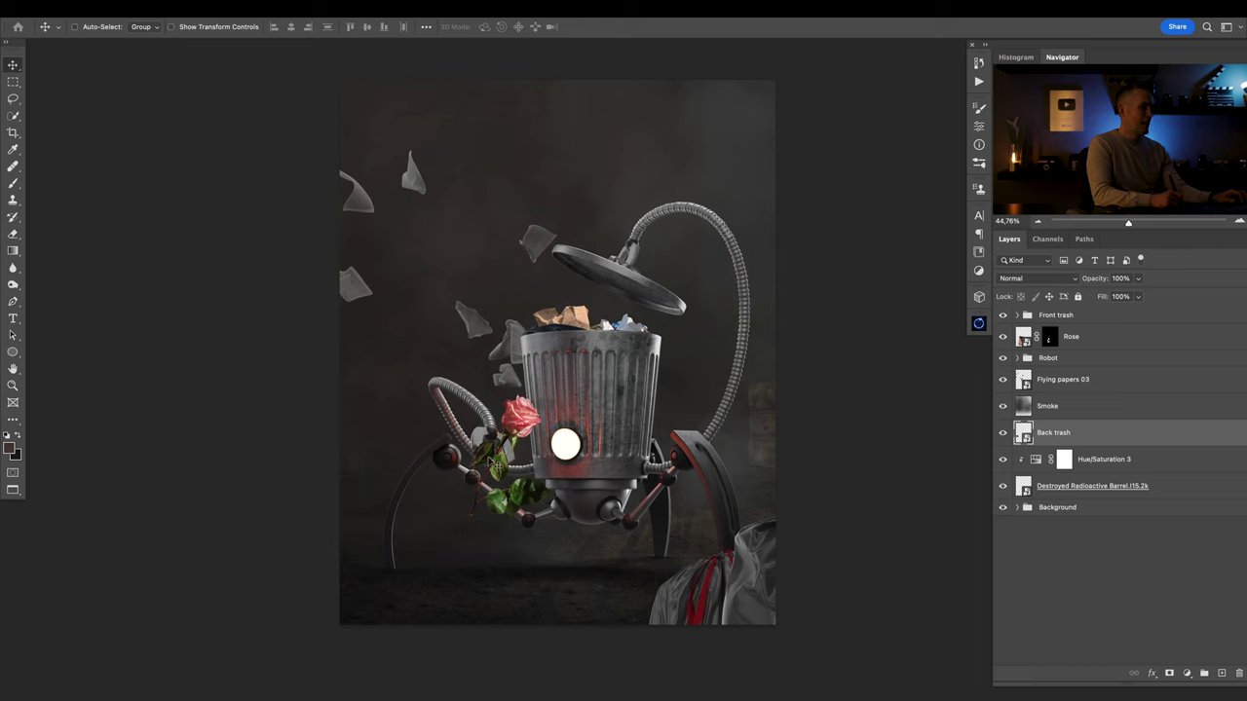
pyautogui.moveTo(1023, 435); pyautogui.dragTo(1029, 406)
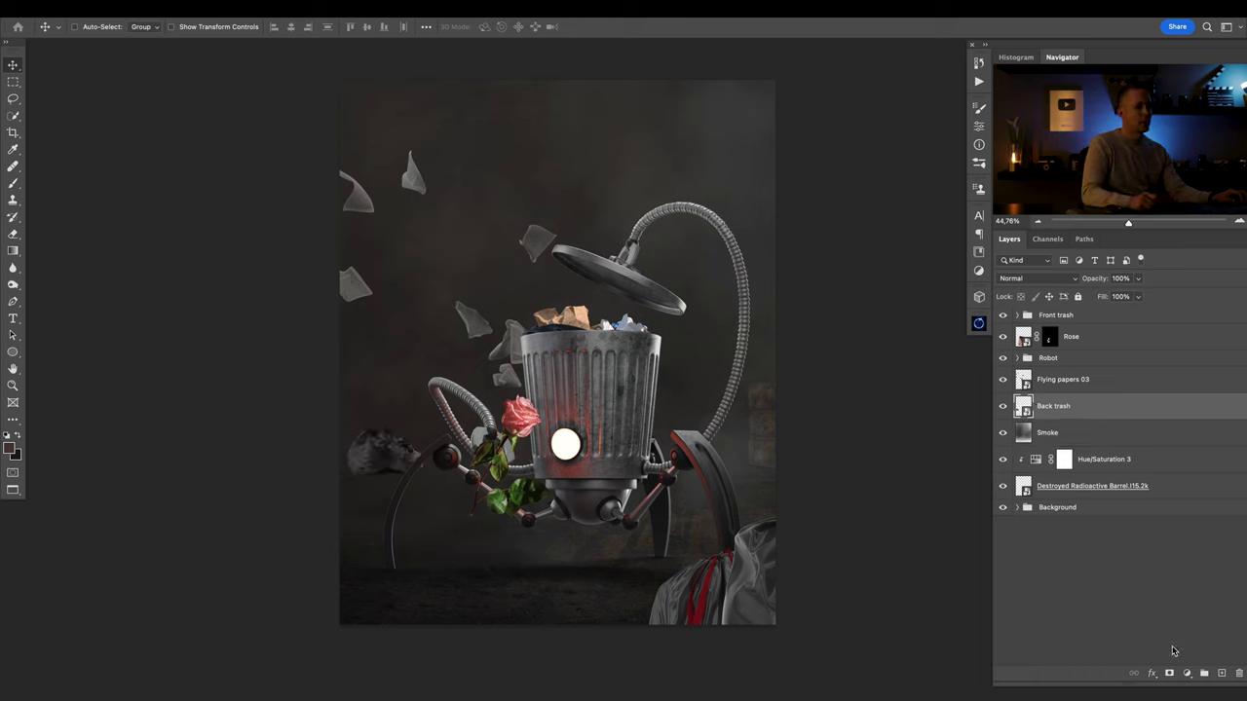
# Darken the Back trash bags with a clipped Curves adjustment, raising the black point and setting the midtone point to input 152, output 100.
pyautogui.click(1187, 673)
pyautogui.click(1172, 480)
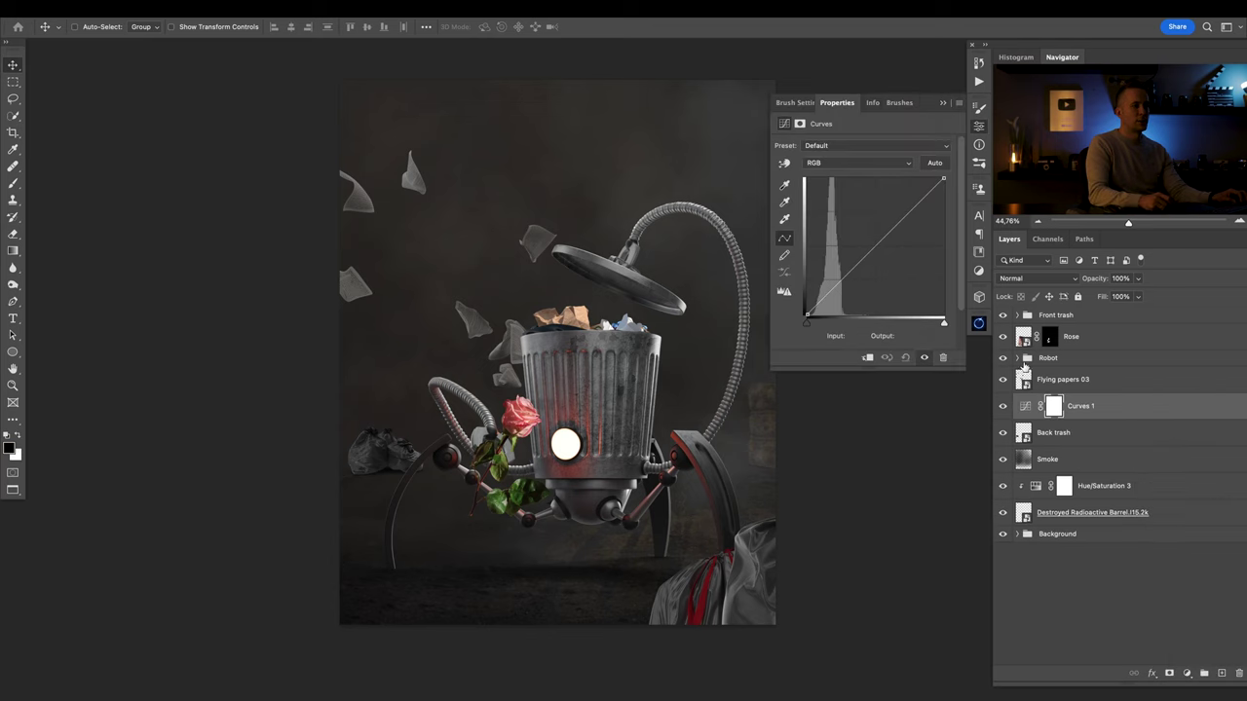
pyautogui.moveTo(808, 318); pyautogui.dragTo(812, 318)
pyautogui.moveTo(888, 245); pyautogui.dragTo(888, 258)
pyautogui.moveTo(944, 180); pyautogui.dragTo(943, 178)
pyautogui.moveTo(811, 314)
pyautogui.mouseDown()
pyautogui.moveTo(812, 295)
pyautogui.moveTo(811, 314)
pyautogui.mouseUp()
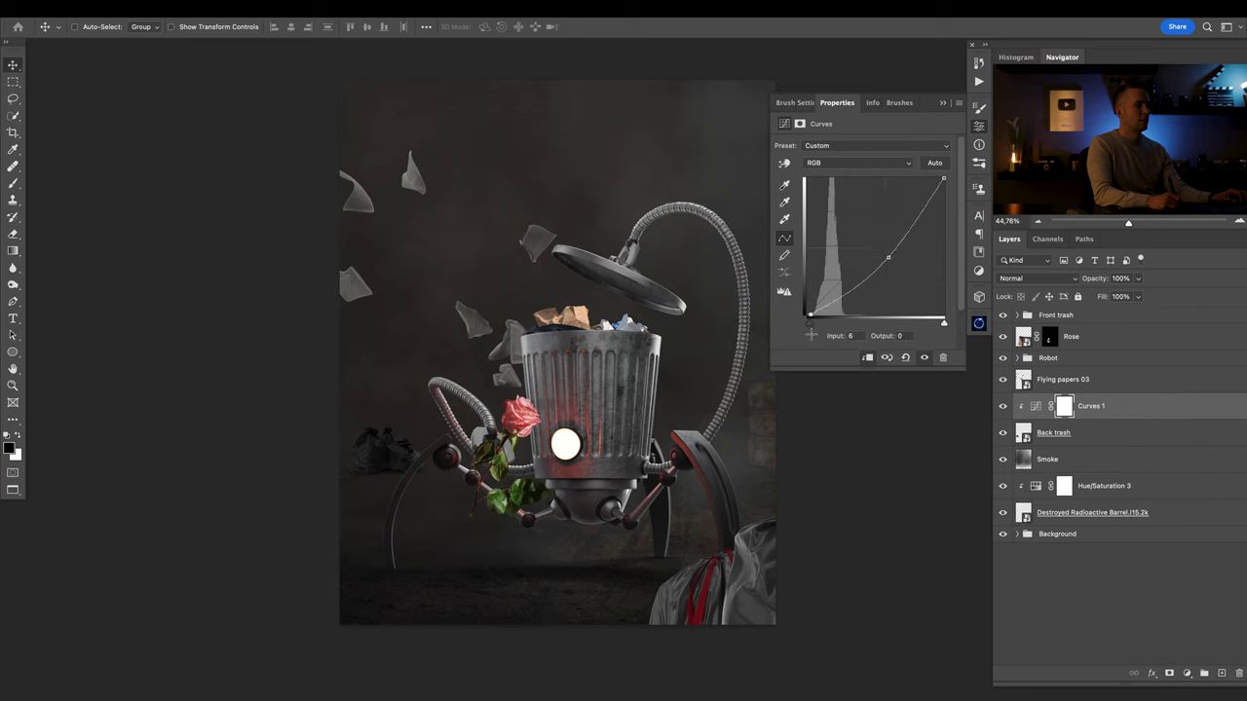
pyautogui.moveTo(887, 258); pyautogui.dragTo(888, 261)
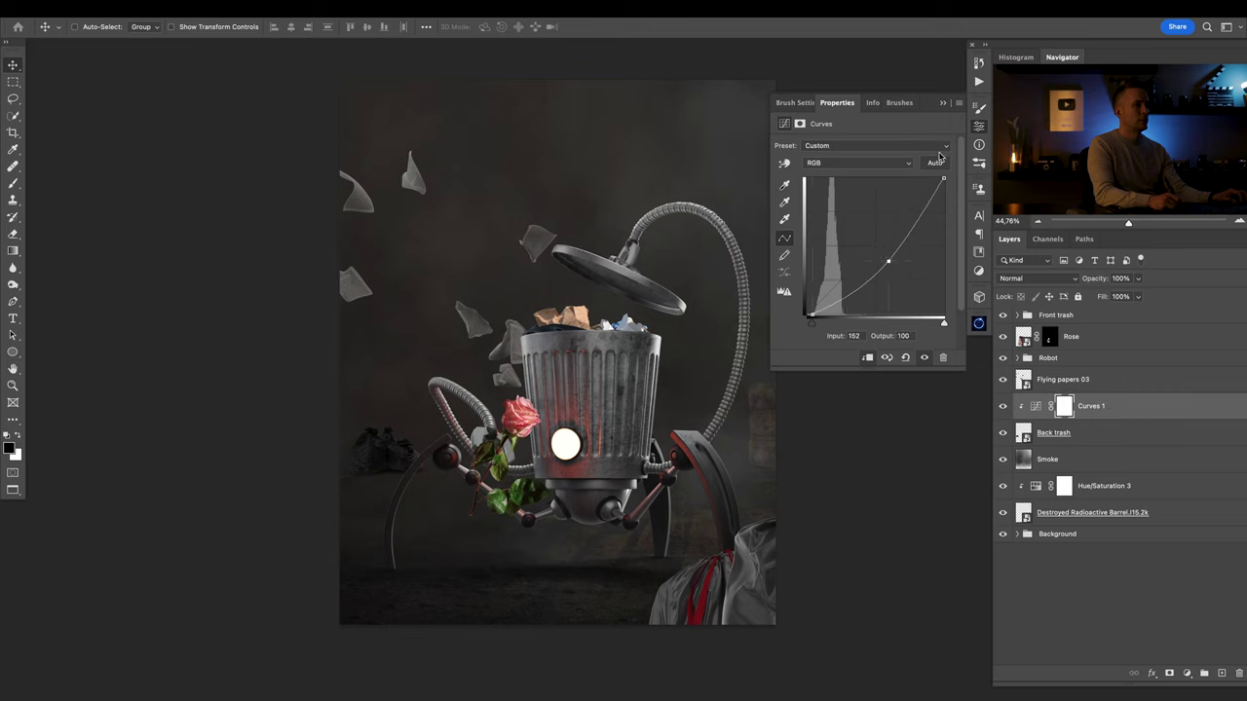
# Add a layer named Smoke above Curves 1, clipped to Back trash, and switch to the Brush tool.
pyautogui.click(1222, 673)
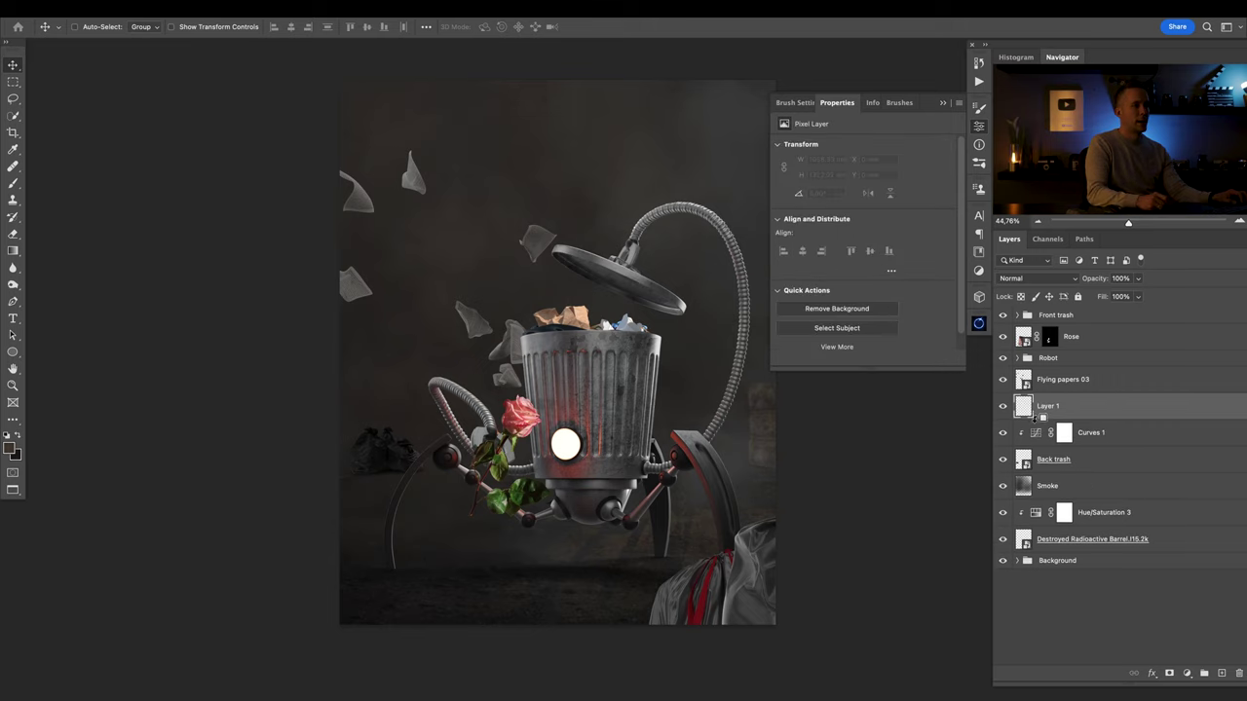
pyautogui.doubleClick(1058, 407)
pyautogui.write('Smoke')
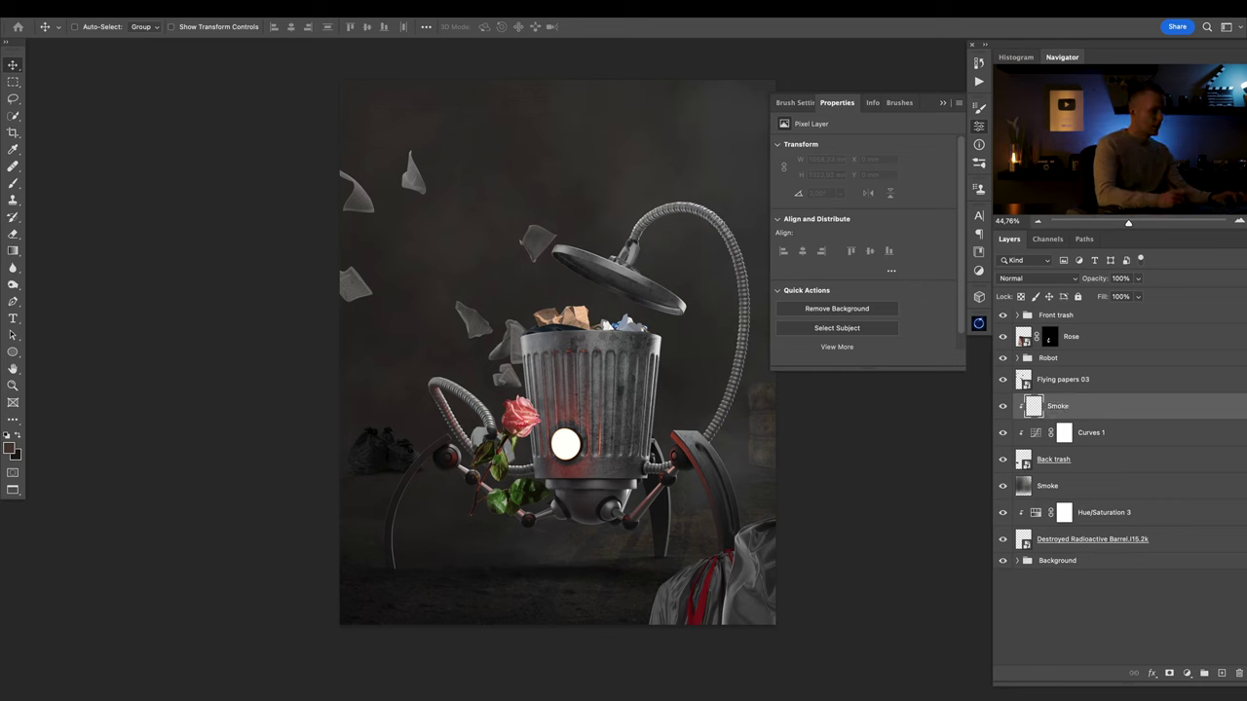
pyautogui.press('Return')
pyautogui.press('b')
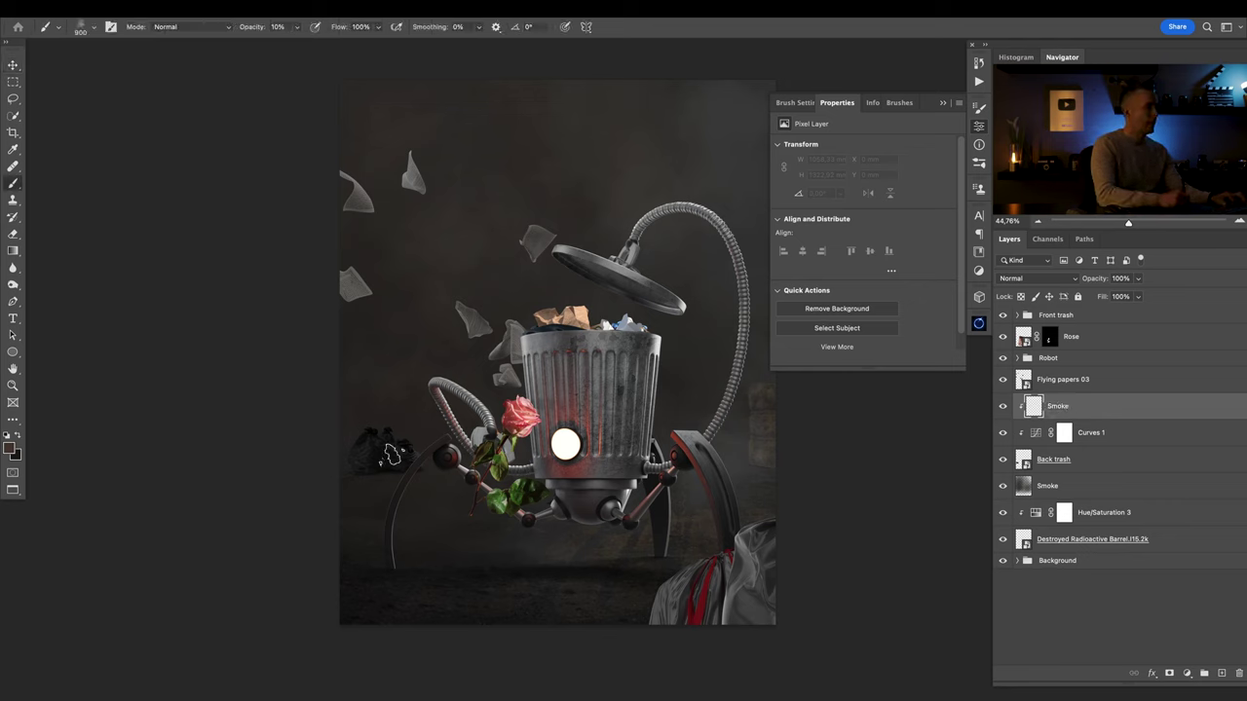
# Paint smoke over the back trash bags, try a stroke with a tone sampled from the can, and undo that stroke.
pyautogui.moveTo(382, 481)
pyautogui.mouseDown()
pyautogui.moveTo(410, 492)
pyautogui.moveTo(334, 510)
pyautogui.moveTo(429, 465)
pyautogui.moveTo(404, 475)
pyautogui.moveTo(438, 477)
pyautogui.moveTo(453, 401)
pyautogui.moveTo(417, 419)
pyautogui.moveTo(470, 505)
pyautogui.moveTo(313, 529)
pyautogui.moveTo(443, 474)
pyautogui.mouseUp()
pyautogui.moveTo(255, 502)
pyautogui.mouseDown()
pyautogui.moveTo(512, 473)
pyautogui.moveTo(274, 507)
pyautogui.moveTo(432, 538)
pyautogui.moveTo(328, 496)
pyautogui.moveTo(487, 591)
pyautogui.moveTo(663, 515)
pyautogui.moveTo(376, 440)
pyautogui.moveTo(256, 453)
pyautogui.mouseUp()
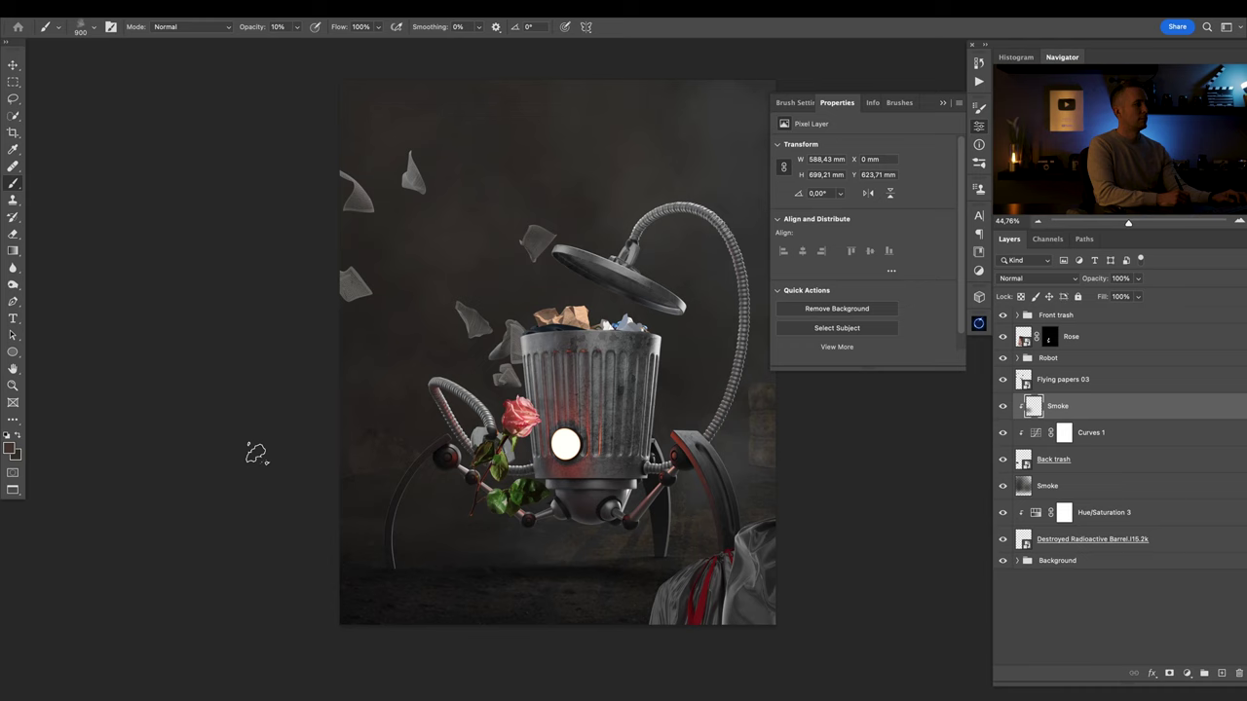
pyautogui.keyDown('alt'); pyautogui.click(562, 413); pyautogui.keyUp('alt')
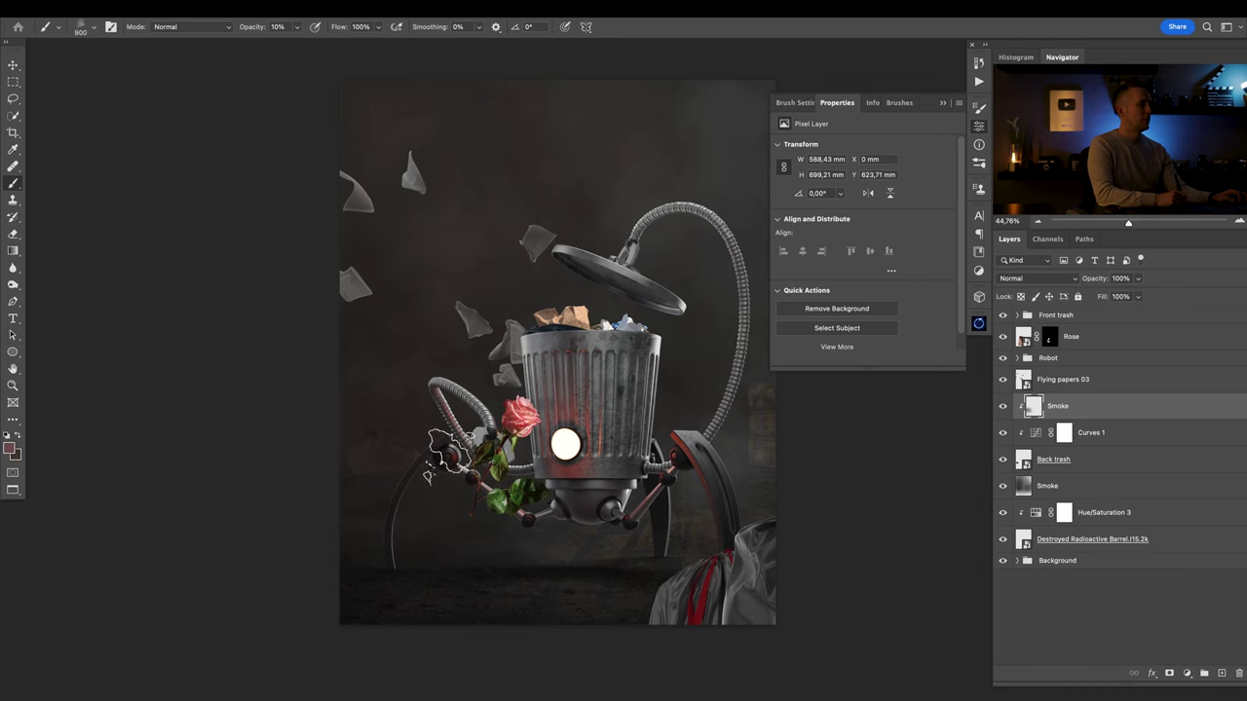
pyautogui.keyDown('alt'); pyautogui.click(607, 360); pyautogui.keyUp('alt')
pyautogui.moveTo(409, 428)
pyautogui.mouseDown()
pyautogui.moveTo(263, 491)
pyautogui.moveTo(423, 477)
pyautogui.moveTo(226, 506)
pyautogui.moveTo(350, 472)
pyautogui.moveTo(390, 490)
pyautogui.mouseUp()
pyautogui.press('super+z')
# Sample a dark tone from the ground near the back bags, reduce the brush to 300 px and paint a finer smoke stroke.
pyautogui.keyDown('alt'); pyautogui.click(372, 487); pyautogui.keyUp('alt')
pyautogui.press('[')
pyautogui.press('[')
pyautogui.press('[')
pyautogui.press('[')
pyautogui.press('[')
pyautogui.press('[')
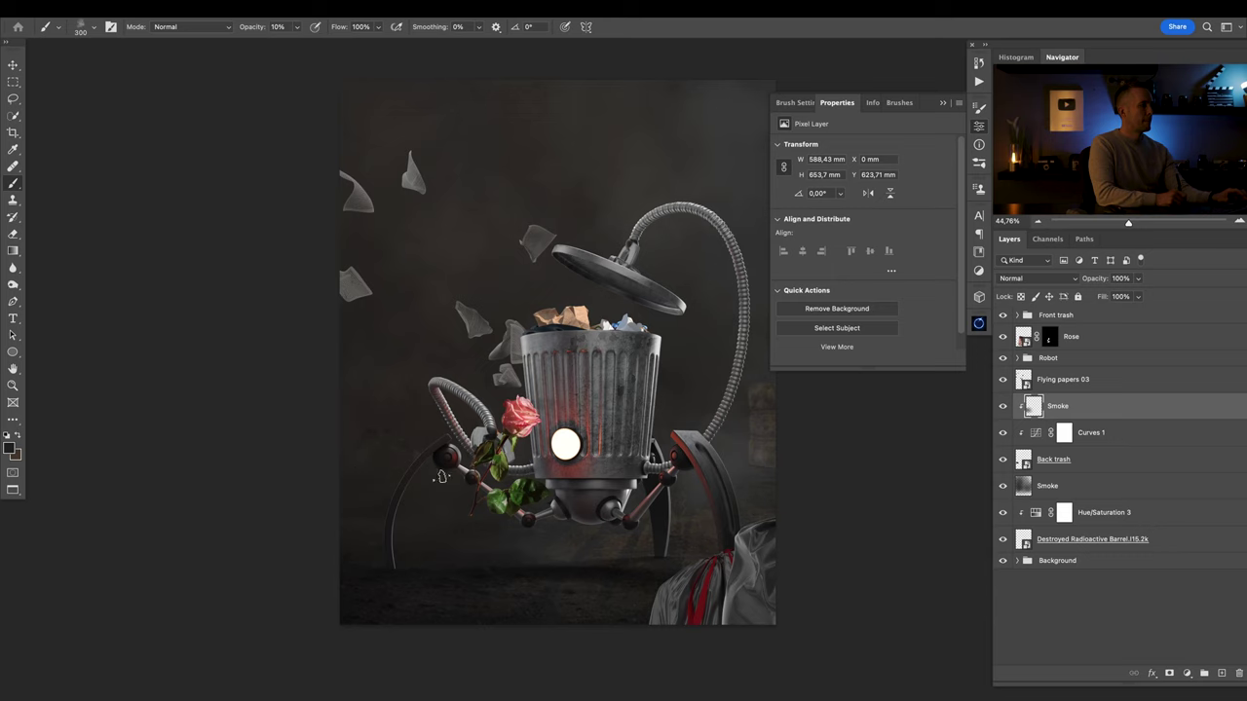
pyautogui.moveTo(768, 432); pyautogui.dragTo(761, 483)
# Darken the Front trash group with a clipped Curves adjustment, setting the midtone point to input 153, output 77 and lowering the white point.
pyautogui.keyDown('super'); pyautogui.click(920, 402); pyautogui.keyUp('super')
pyautogui.click(1187, 673)
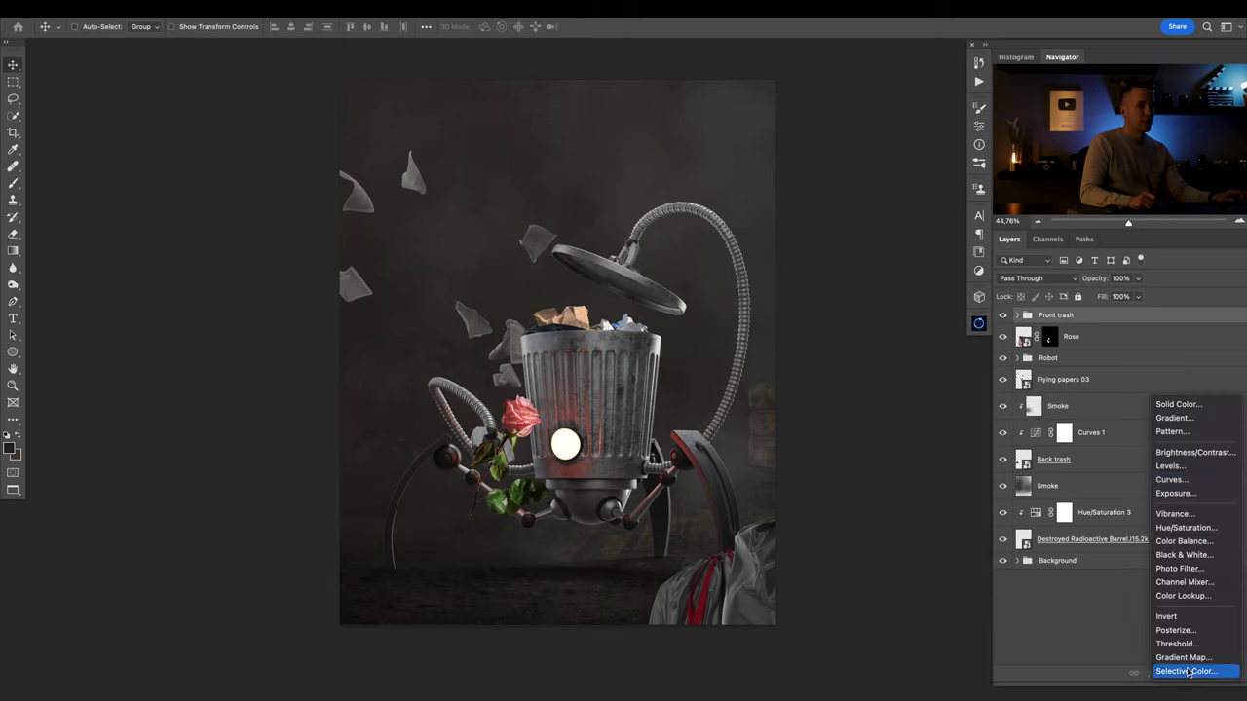
pyautogui.click(1189, 481)
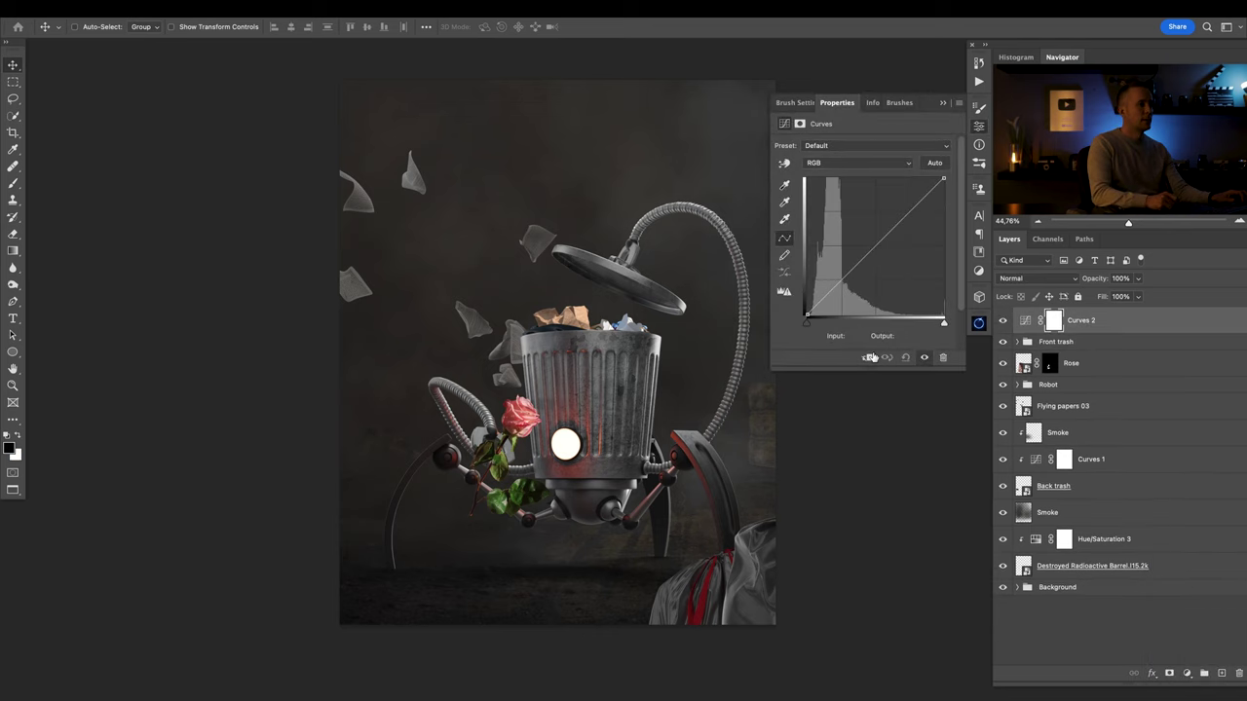
pyautogui.click(872, 256)
pyautogui.moveTo(876, 260)
pyautogui.mouseDown()
pyautogui.moveTo(887, 285)
pyautogui.moveTo(886, 274)
pyautogui.mouseUp()
pyautogui.moveTo(946, 185); pyautogui.dragTo(947, 208)
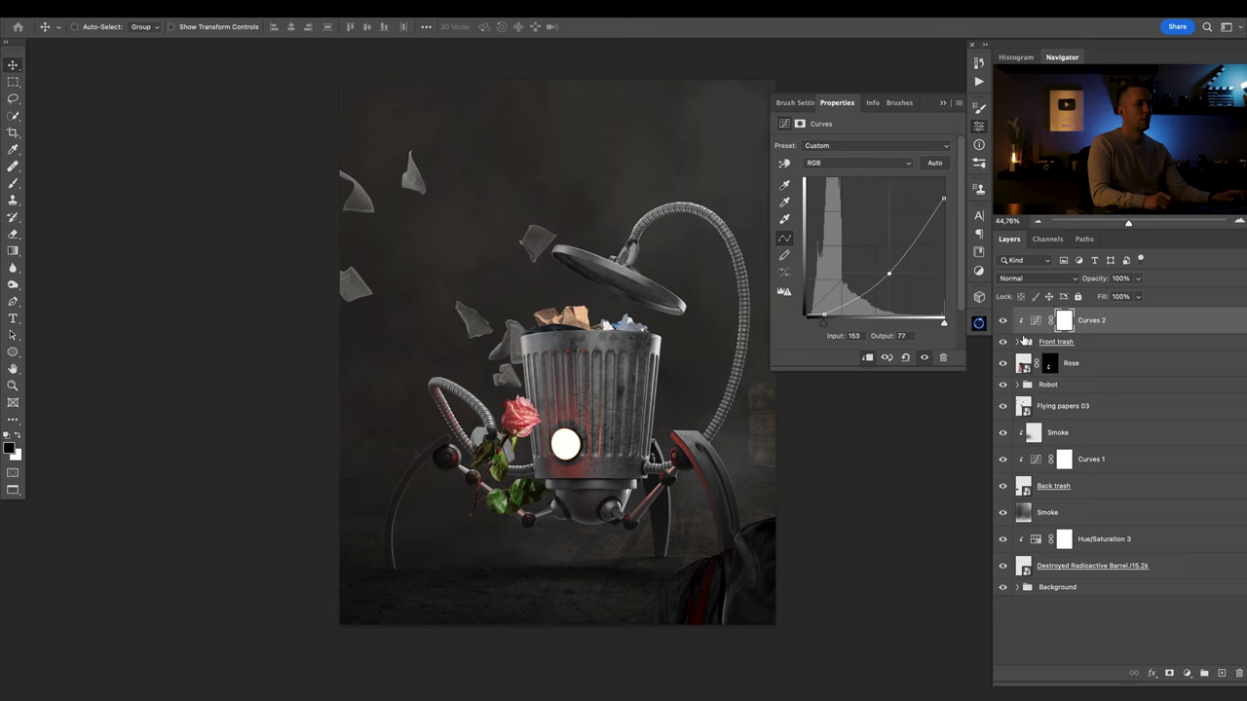
# Apply a 15 px Gaussian Blur to the Trash Bag.H03.2k layer in the Front trash group.
pyautogui.click(1018, 342)
pyautogui.click(1062, 390)
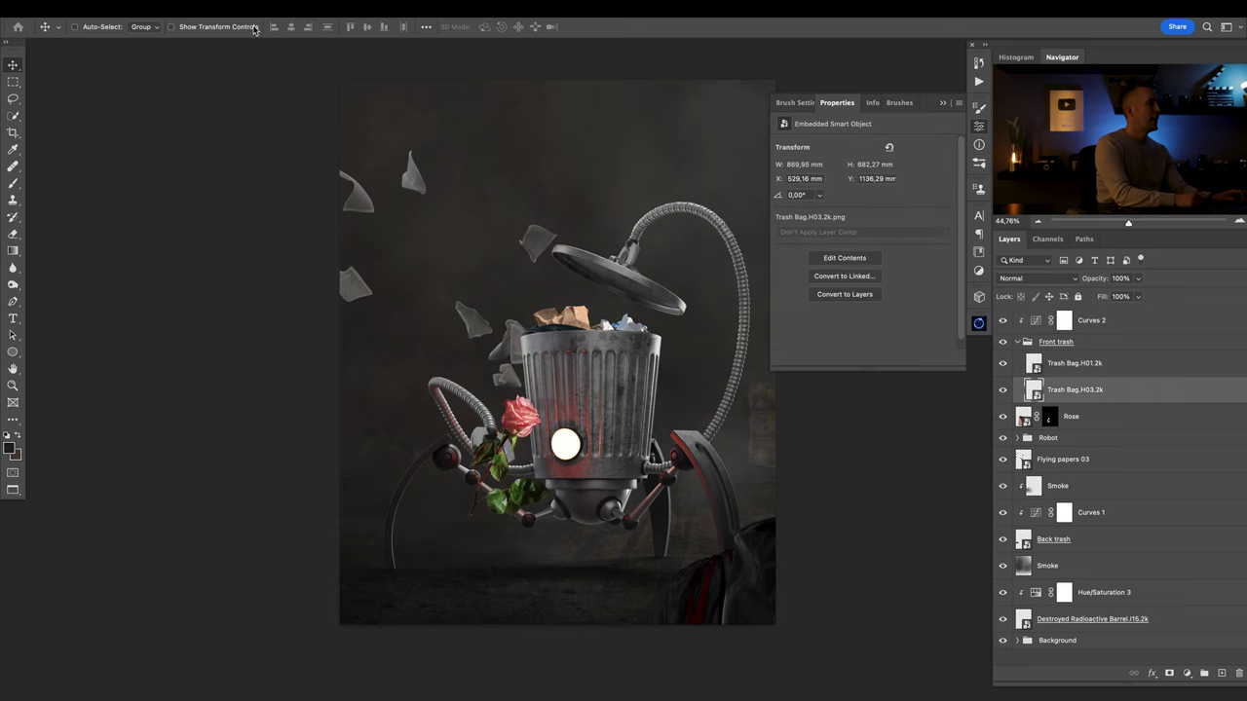
pyautogui.click(292, 10)
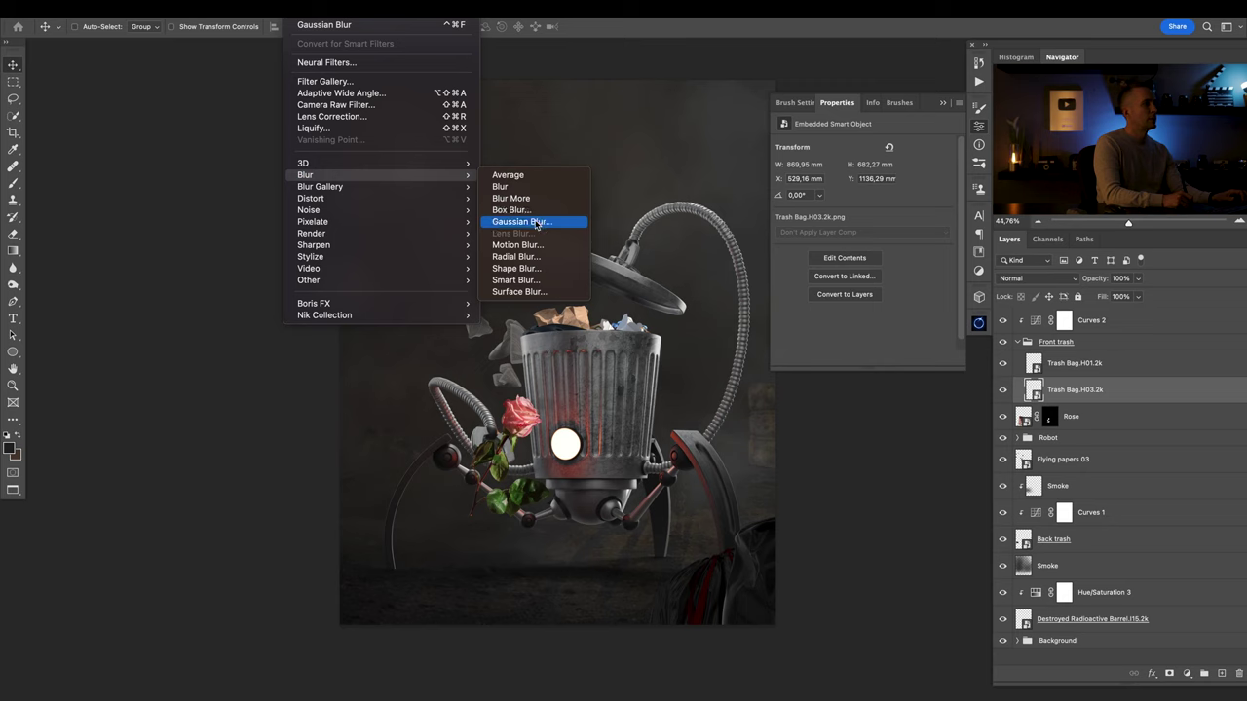
pyautogui.click(526, 224)
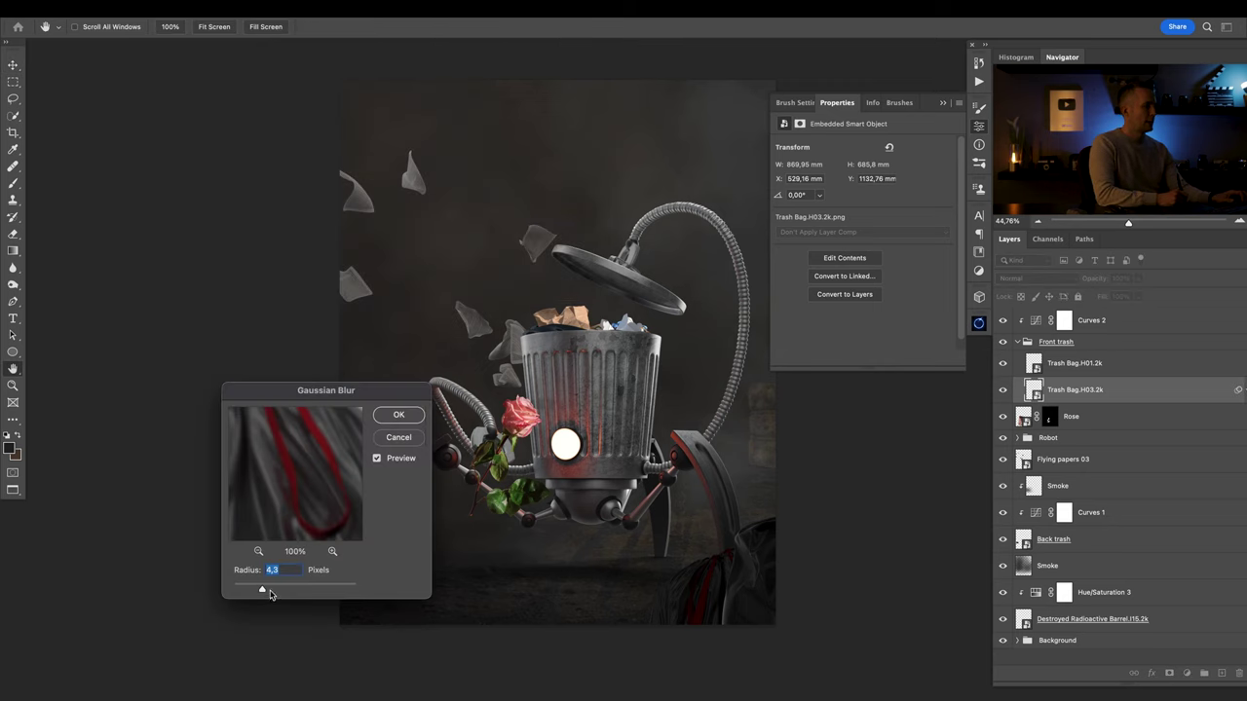
pyautogui.moveTo(284, 590); pyautogui.dragTo(286, 593)
pyautogui.write('15')
pyautogui.press('Tab')
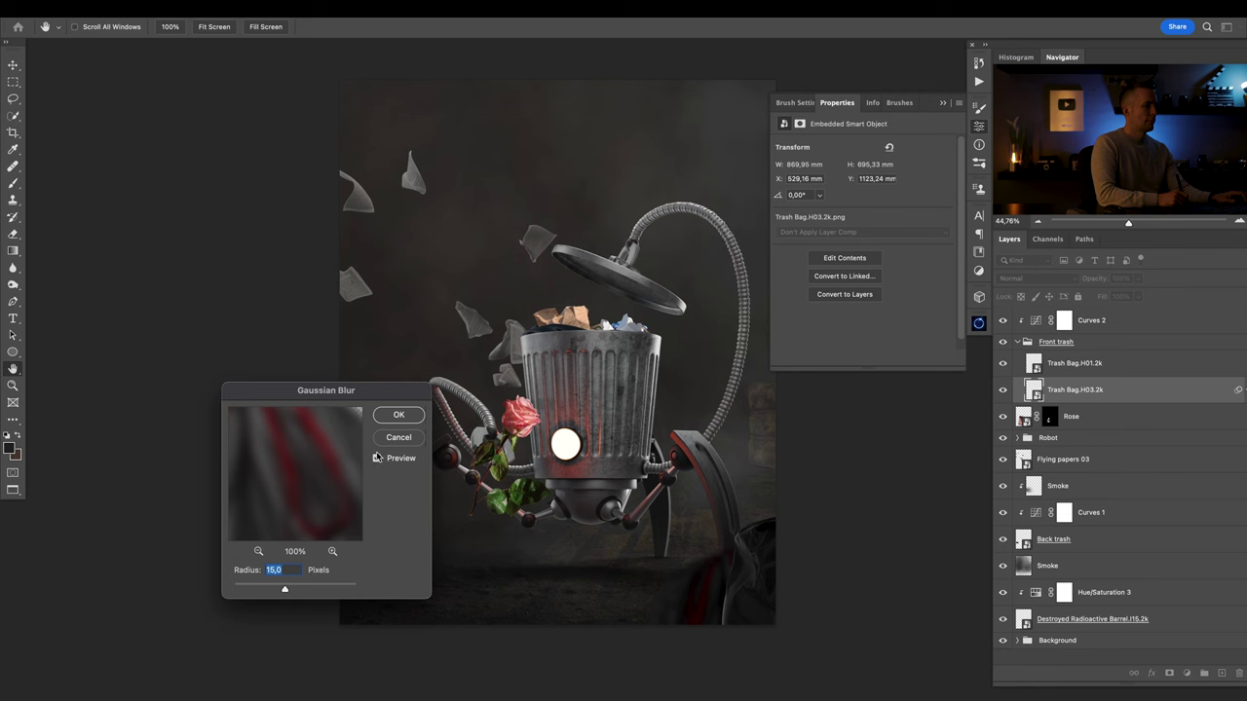
pyautogui.click(390, 423)
# Toggle the Curves 2 adjustment to examine its effect on the blurred front trash bag.
pyautogui.moveTo(664, 529); pyautogui.dragTo(649, 444)
pyautogui.scroll(2, 649, 444)
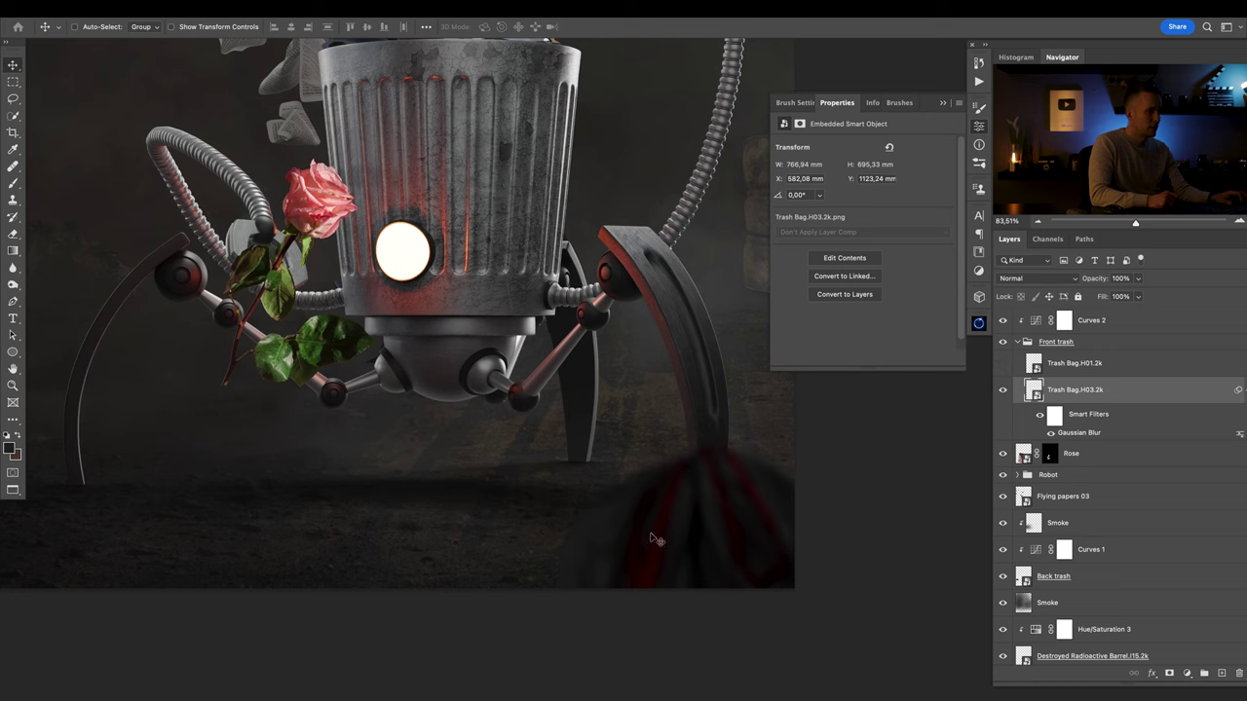
pyautogui.scroll(3, 692, 552)
pyautogui.scroll(-3, 699, 554)
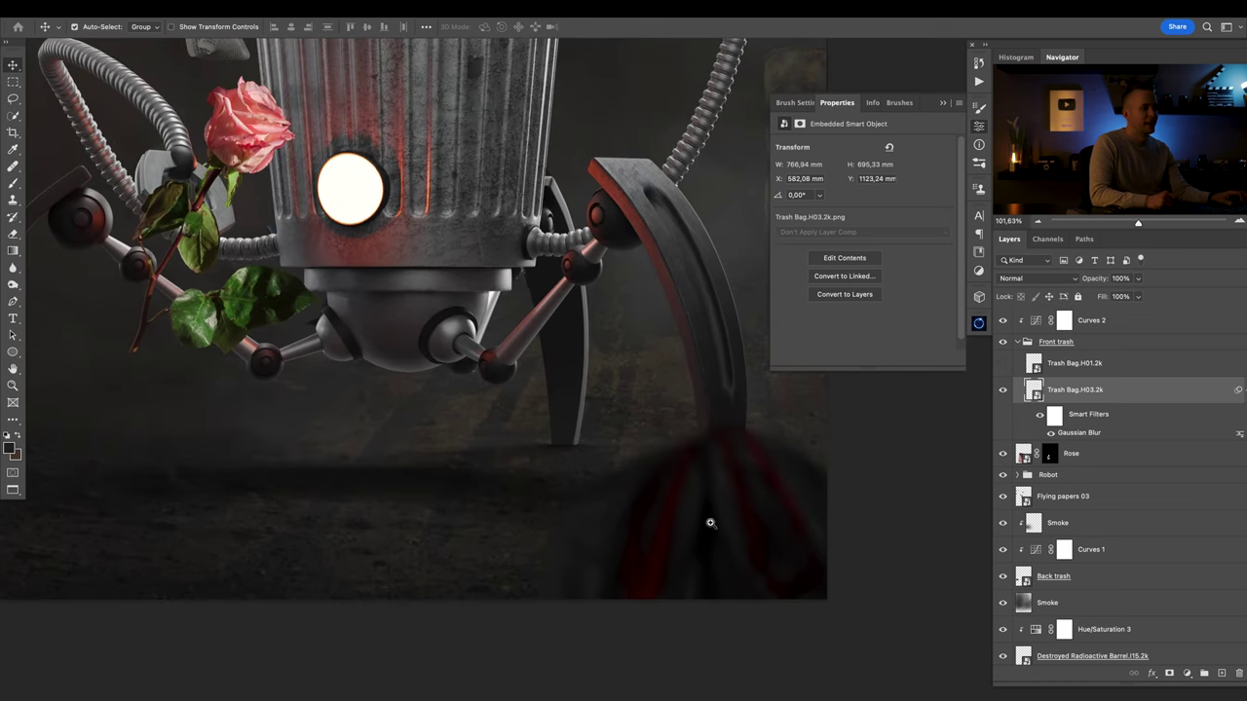
pyautogui.click(1003, 324)
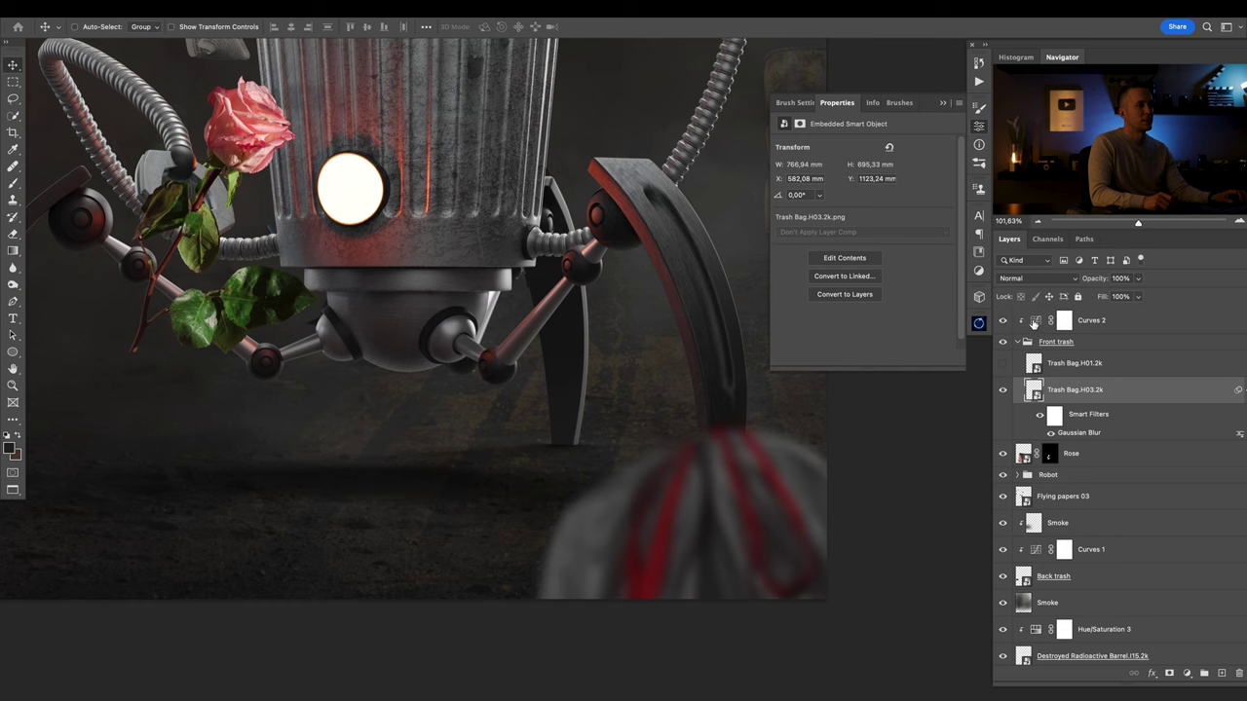
# Lighten the front trash slightly by setting the Curves 2 midtone point to input 151, output 84.
pyautogui.click(1035, 323)
pyautogui.moveTo(824, 322); pyautogui.dragTo(804, 330)
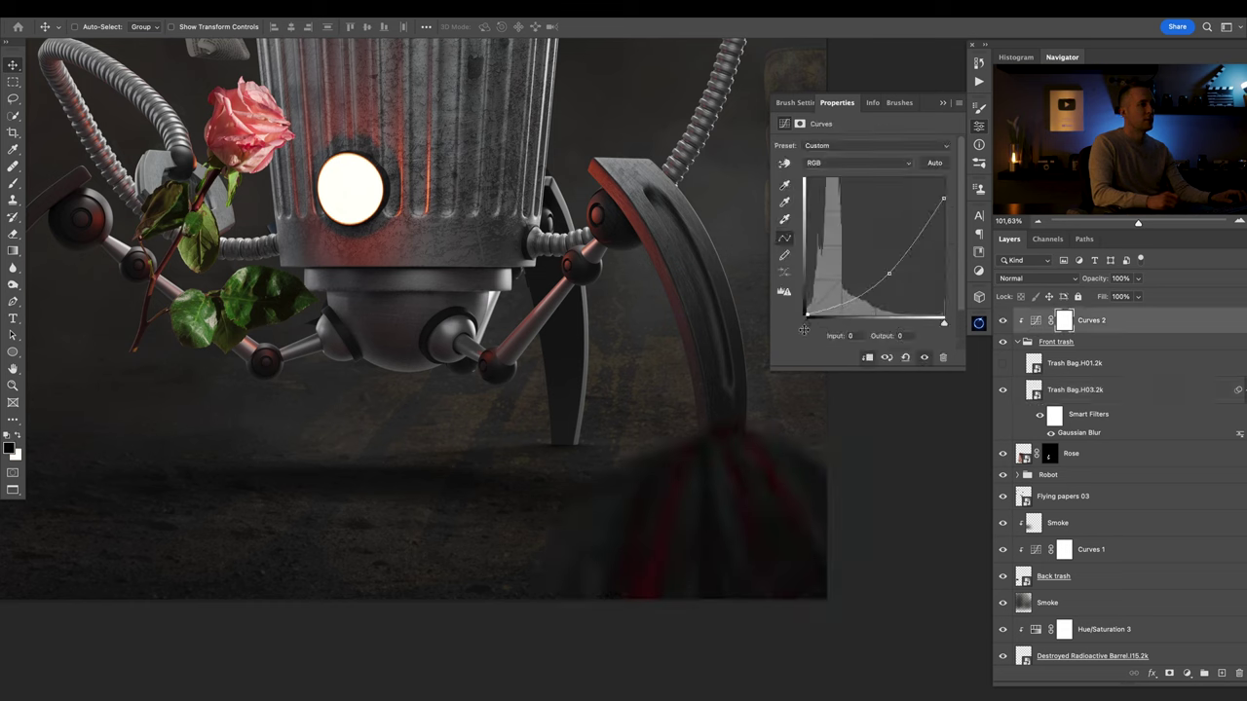
pyautogui.moveTo(891, 271); pyautogui.dragTo(887, 270)
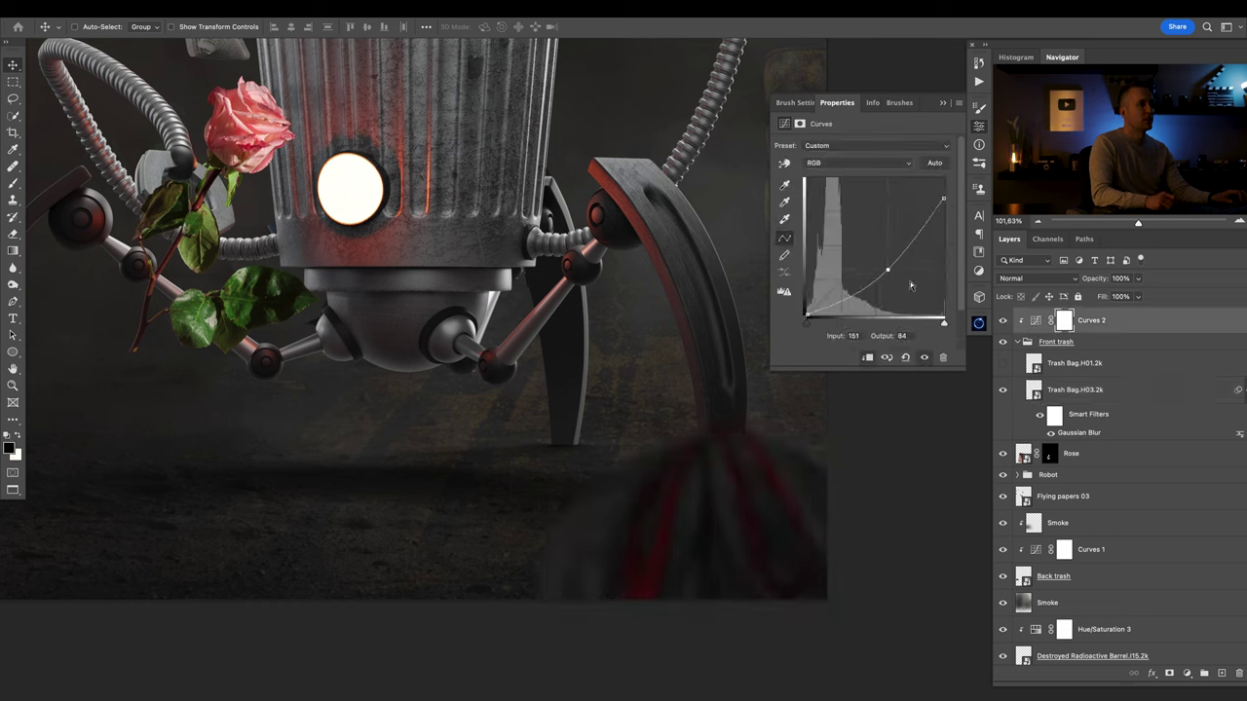
# Show the Trash Bag.H01.2k layer in the Front trash group and reapply the Gaussian Blur filter to it.
pyautogui.click(1004, 363)
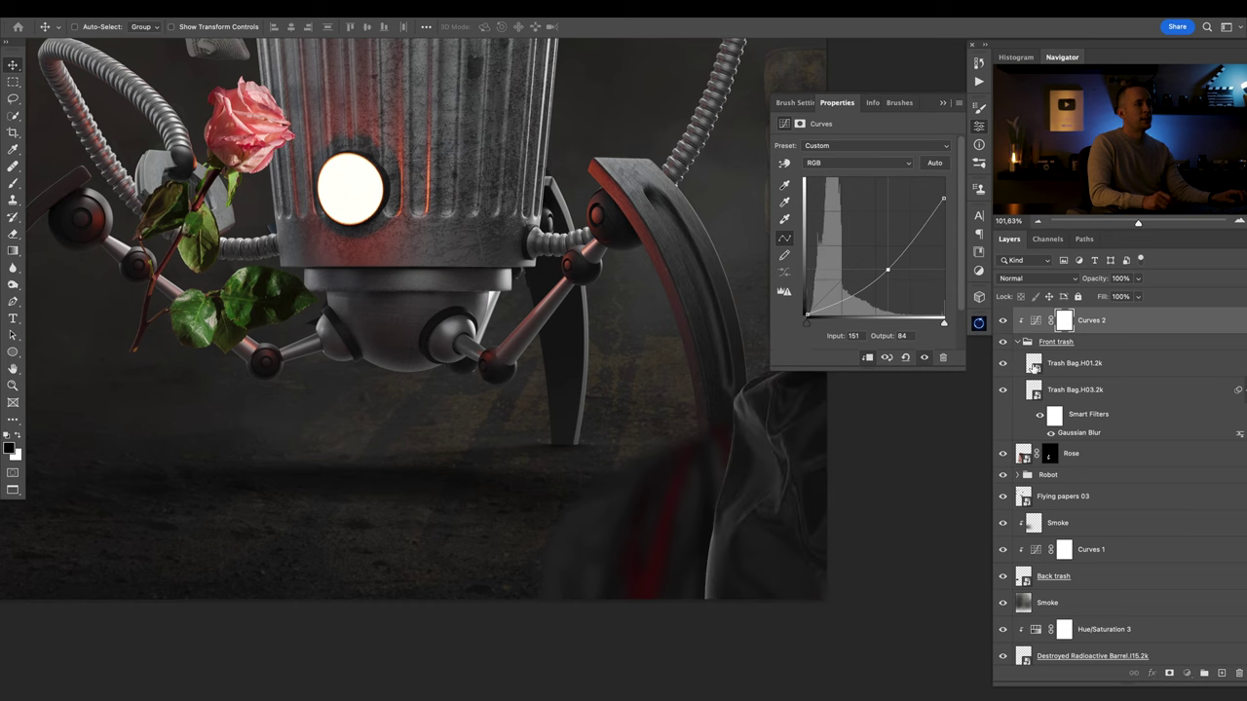
pyautogui.click(1072, 364)
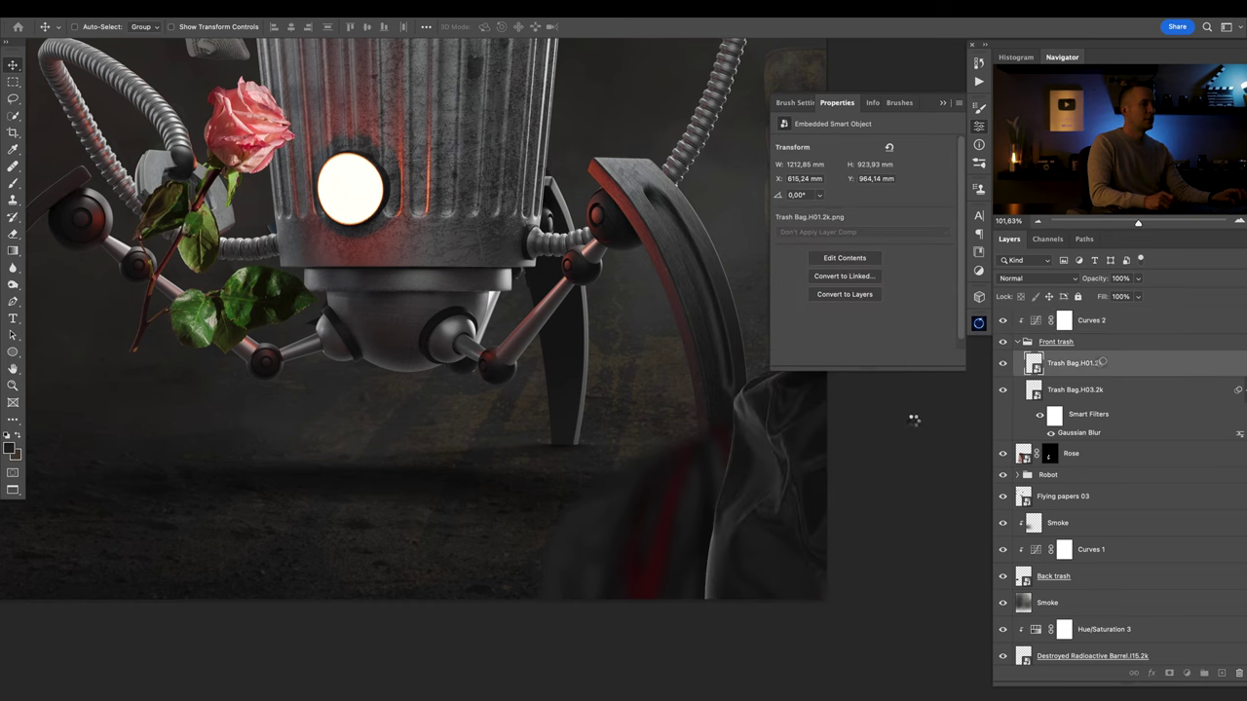
pyautogui.moveTo(662, 499)
pyautogui.mouseDown()
pyautogui.moveTo(632, 484)
pyautogui.moveTo(716, 471)
pyautogui.moveTo(716, 448)
pyautogui.moveTo(646, 500)
pyautogui.mouseUp()
pyautogui.keyDown('ctrl'); pyautogui.click(704, 487); pyautogui.keyUp('ctrl')
pyautogui.hotkey('ctrl', 'z')
pyautogui.click(1041, 370)
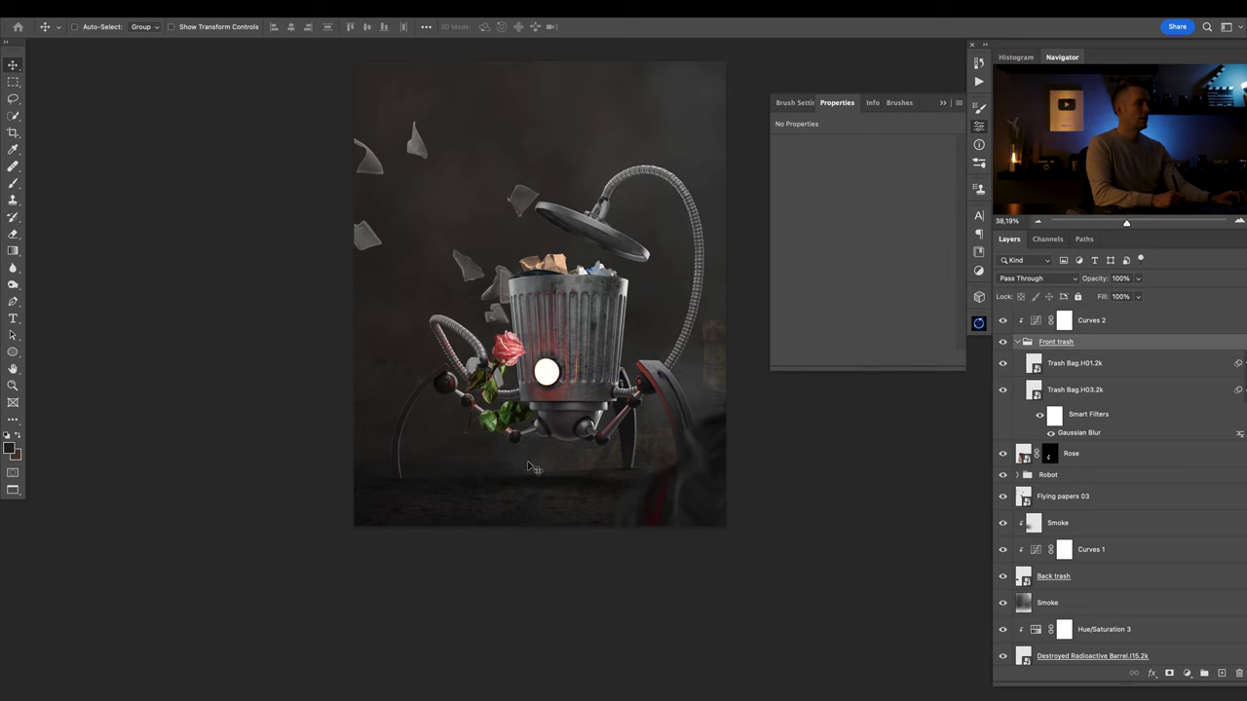
pyautogui.moveTo(546, 456); pyautogui.dragTo(532, 493)
pyautogui.keyDown('ctrl'); pyautogui.click(573, 411); pyautogui.keyUp('ctrl')
pyautogui.moveTo(577, 413)
pyautogui.mouseDown()
pyautogui.moveTo(562, 410)
pyautogui.moveTo(570, 429)
pyautogui.moveTo(643, 423)
pyautogui.moveTo(573, 425)
pyautogui.mouseUp()
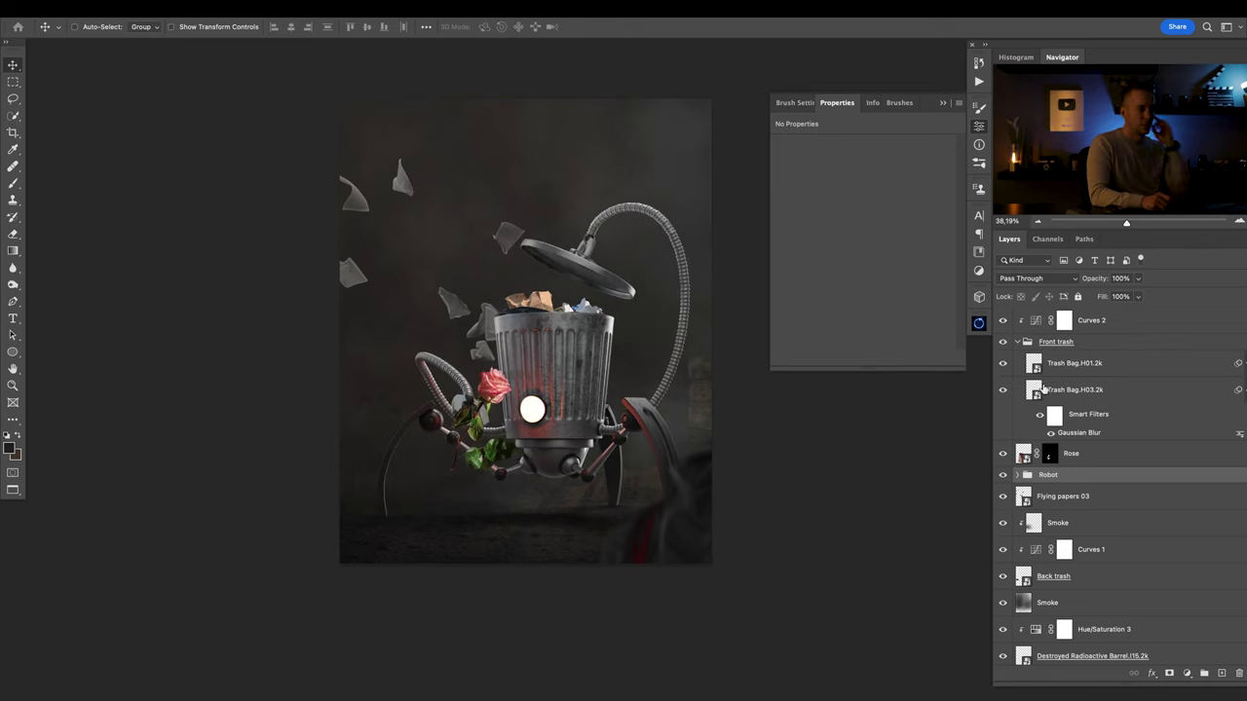
# Link the Rose layer with the Robot group and move the linked pair slightly to the right in the scene.
pyautogui.click(1026, 496)
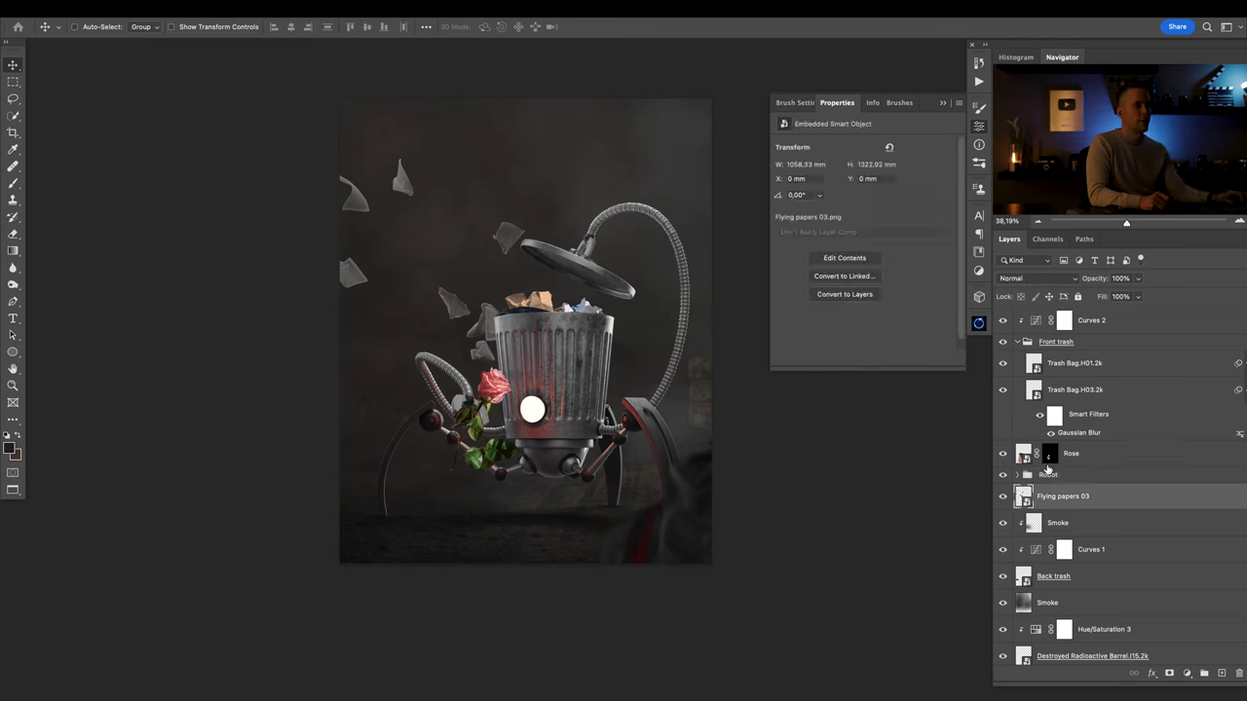
pyautogui.click(1024, 455)
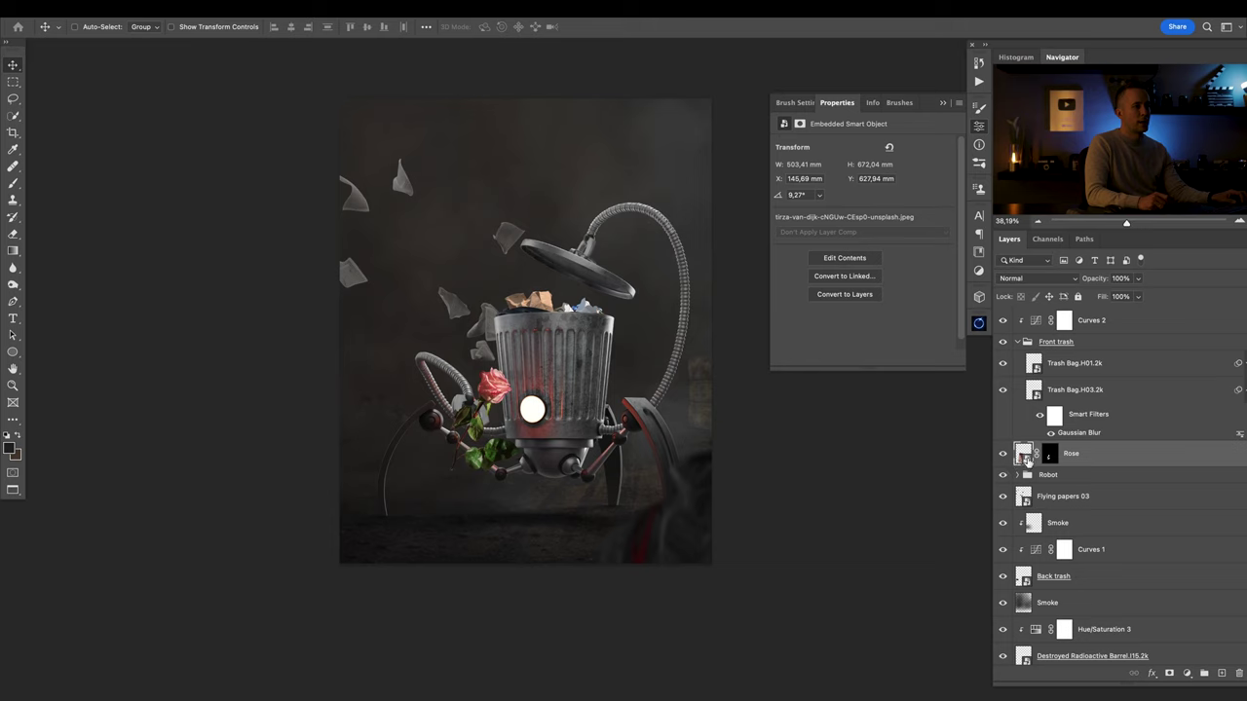
pyautogui.keyDown('shift'); pyautogui.click(1112, 476); pyautogui.keyUp('shift')
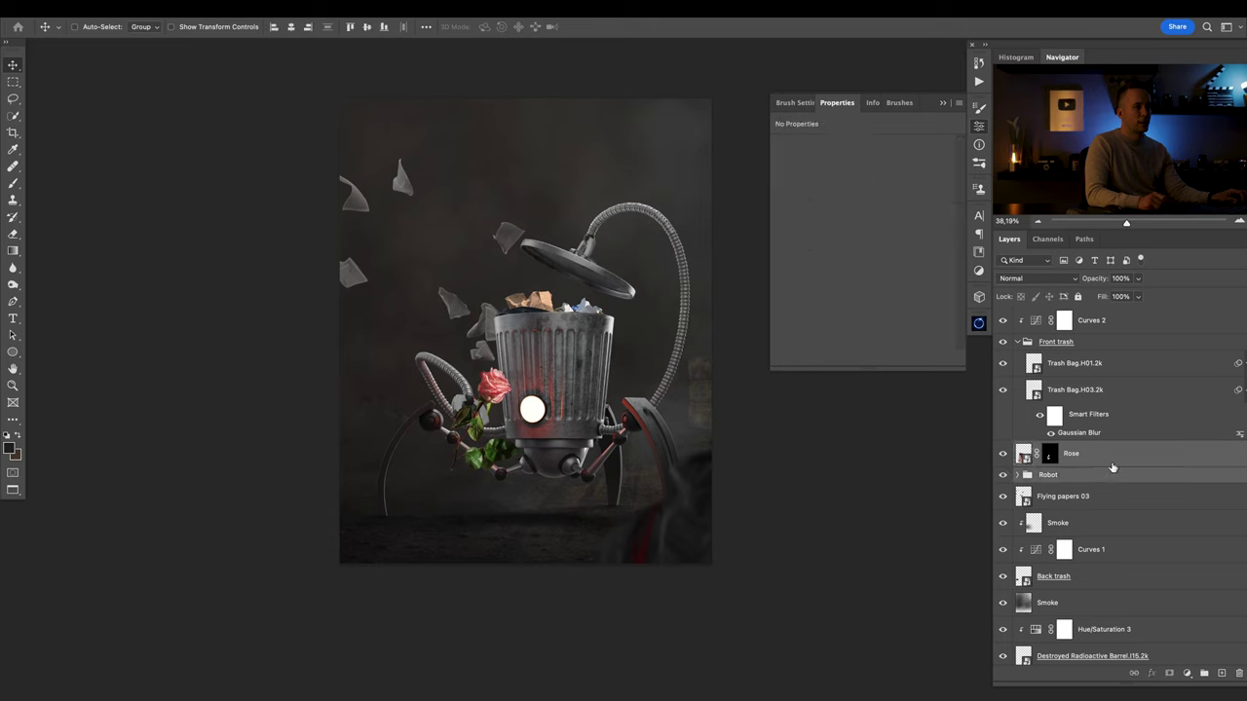
pyautogui.rightClick(1119, 469)
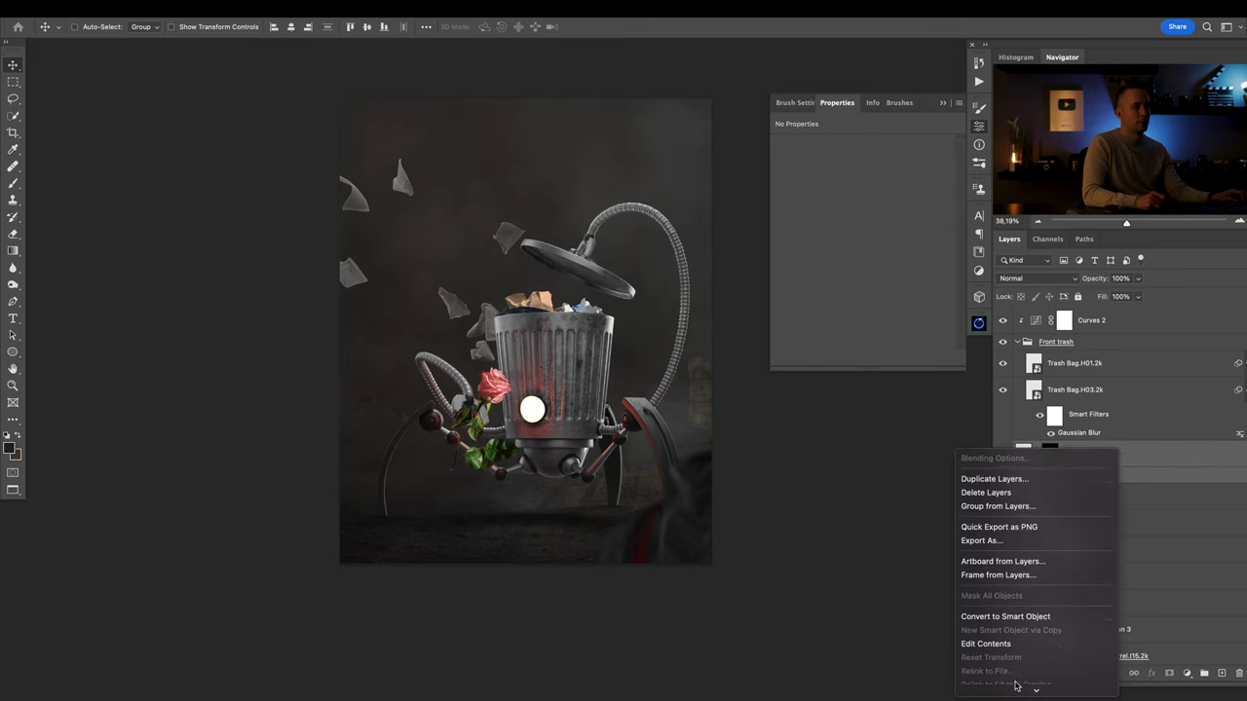
pyautogui.rightClick(1061, 456)
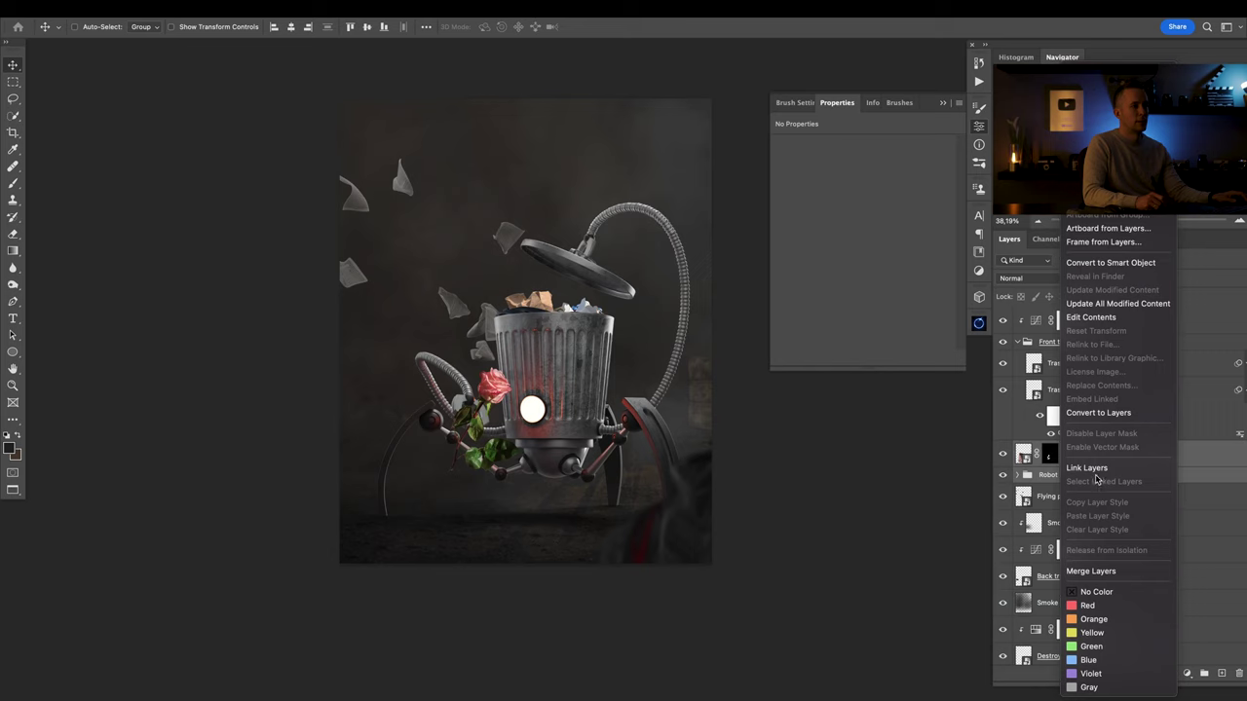
pyautogui.click(1094, 471)
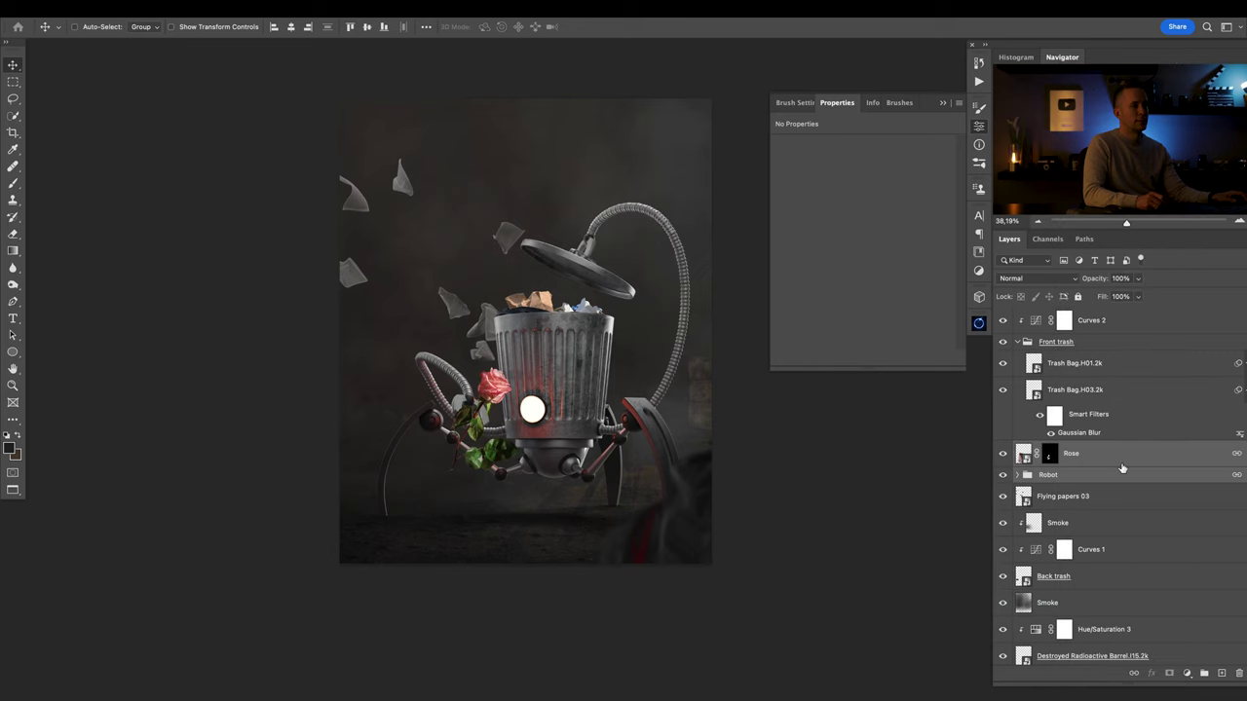
pyautogui.click(1121, 475)
pyautogui.moveTo(579, 394); pyautogui.dragTo(587, 449)
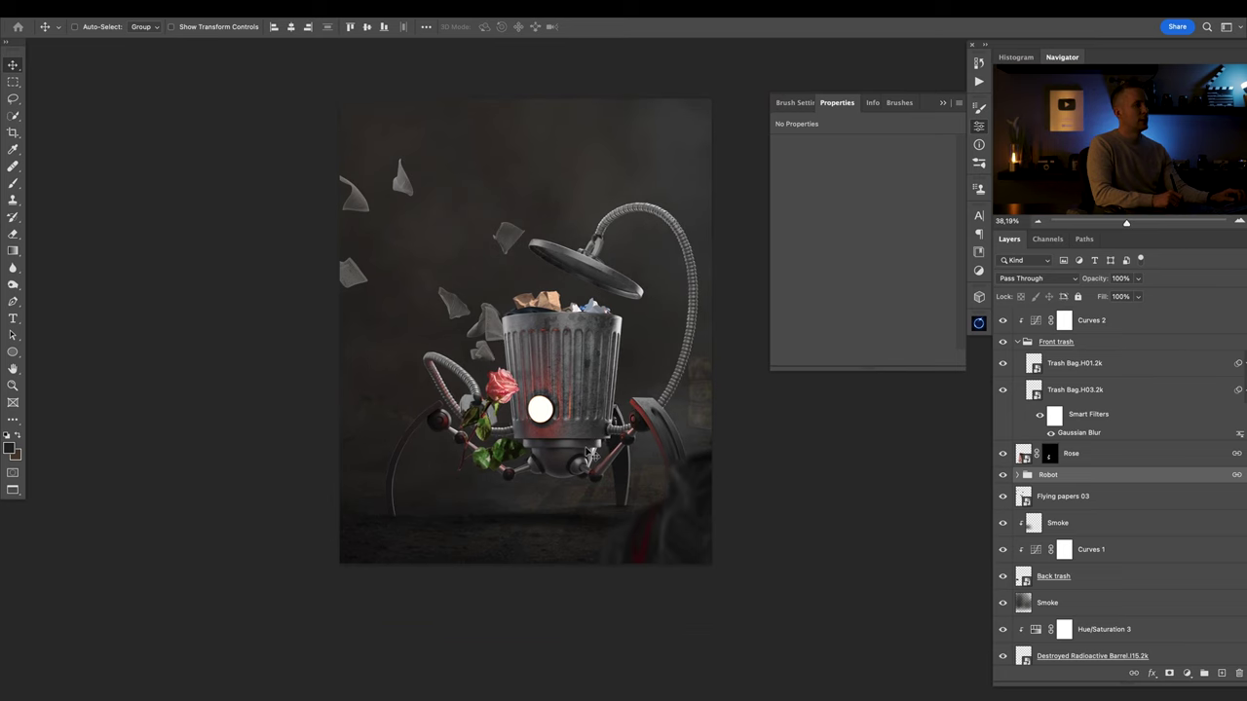
pyautogui.hotkey('ctrl', 't')
pyautogui.moveTo(347, 369); pyautogui.dragTo(320, 378)
pyautogui.hotkey('ctrl', 'z')
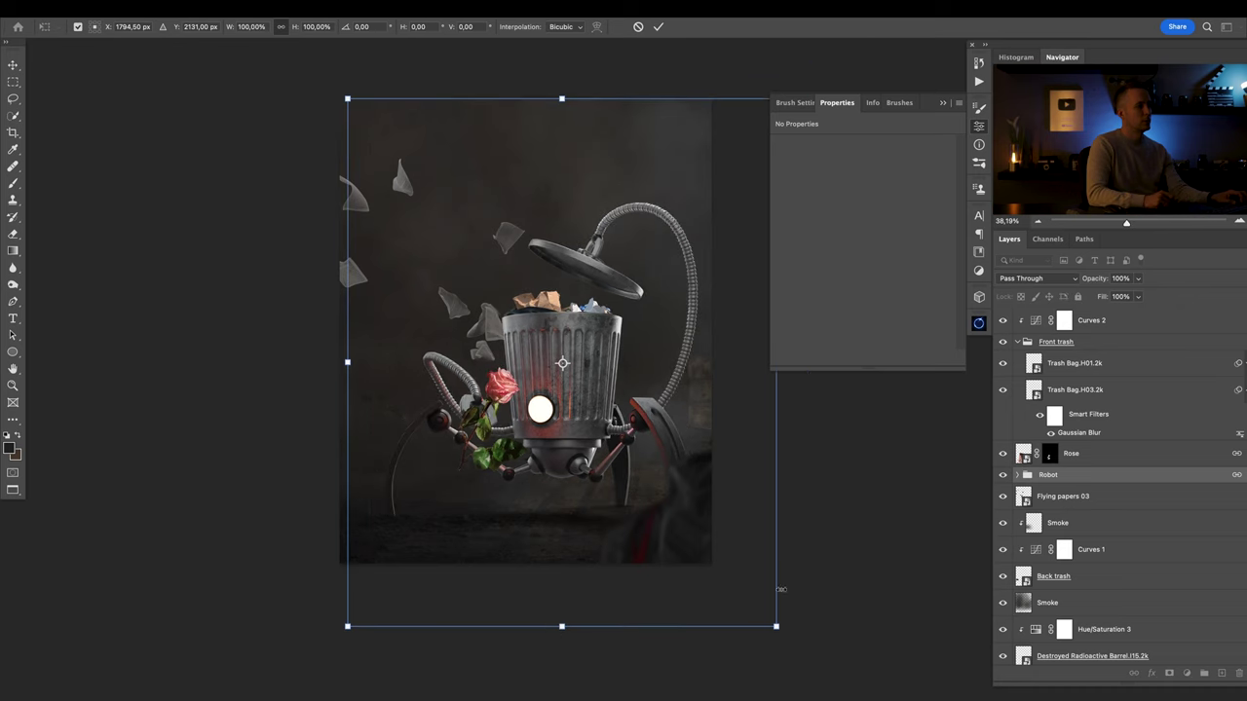
pyautogui.moveTo(775, 625); pyautogui.dragTo(748, 588)
pyautogui.moveTo(641, 505); pyautogui.dragTo(647, 504)
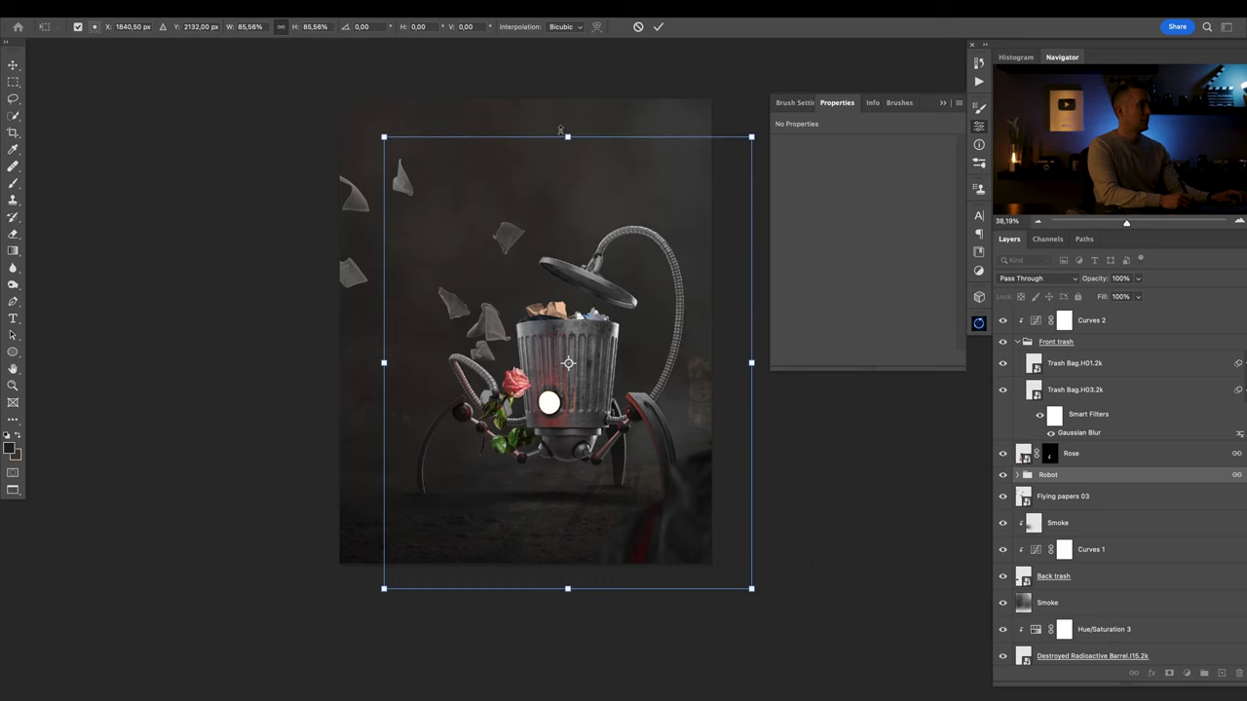
pyautogui.press('Return')
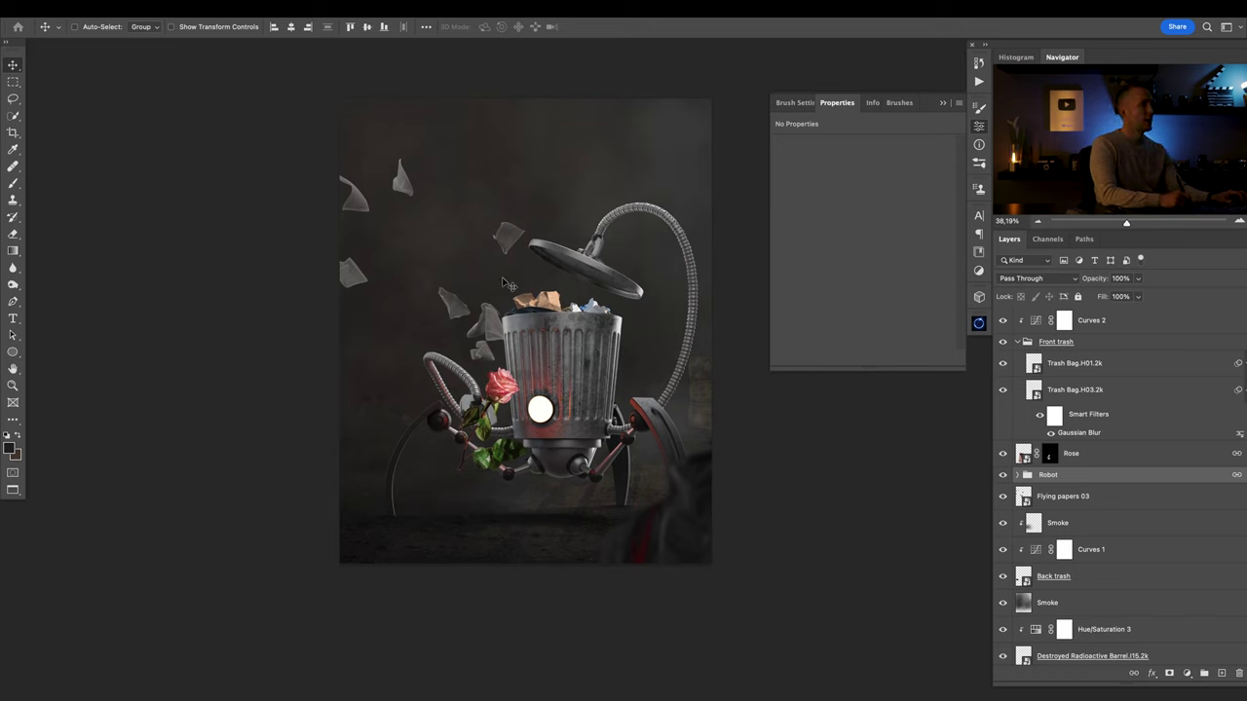
# Create a new layer named Smoke above Flying papers 03 and clip it to that layer.
pyautogui.keyDown('super'); pyautogui.click(508, 238); pyautogui.keyUp('super')
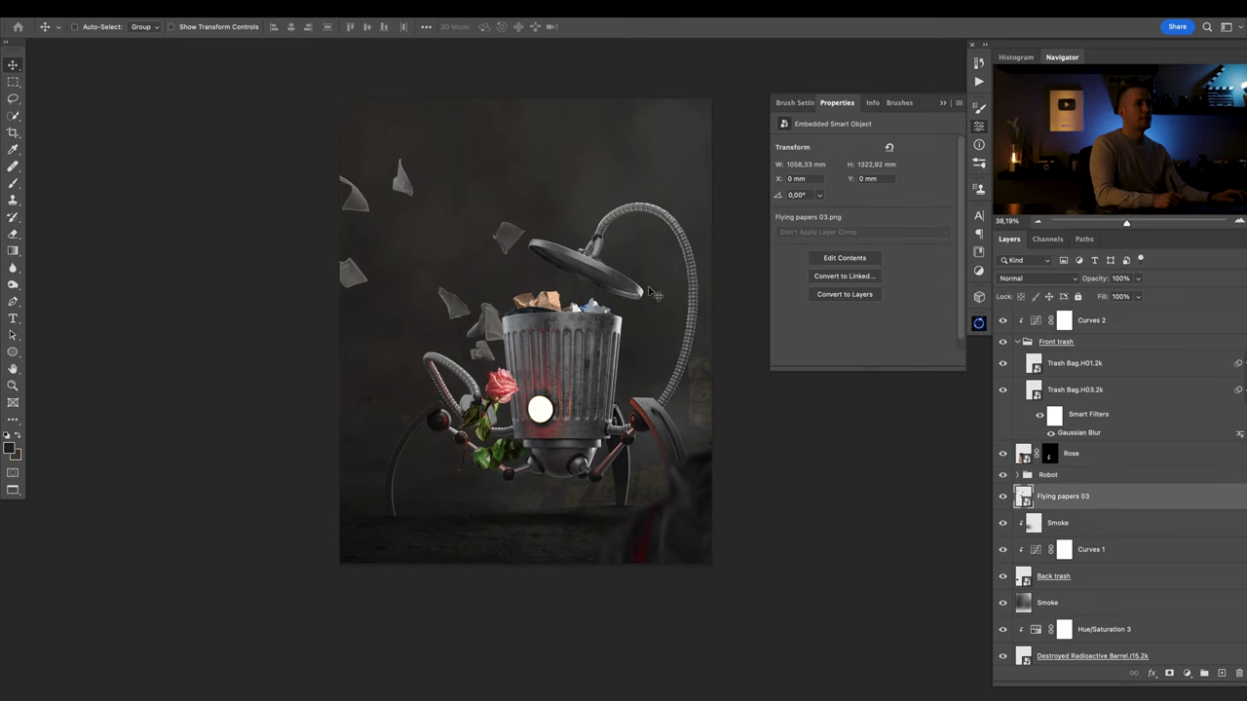
pyautogui.click(1221, 675)
pyautogui.keyDown('alt'); pyautogui.click(1054, 510); pyautogui.keyUp('alt')
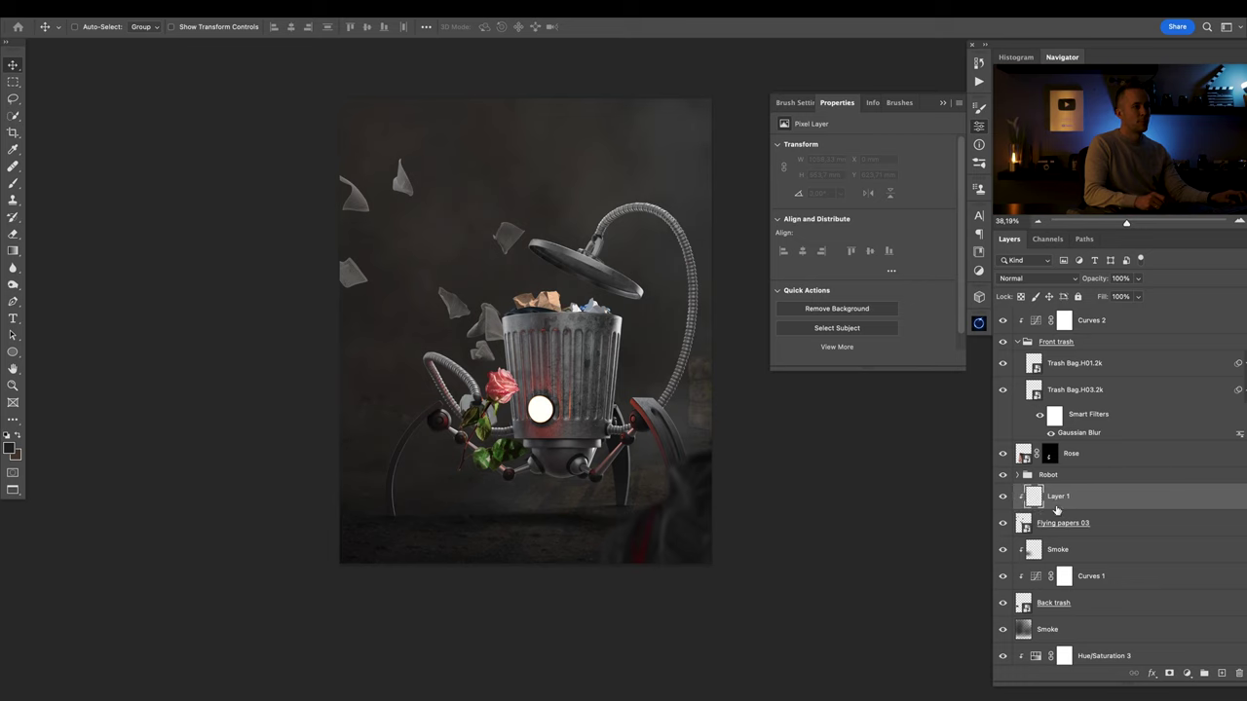
pyautogui.write('Smoke')
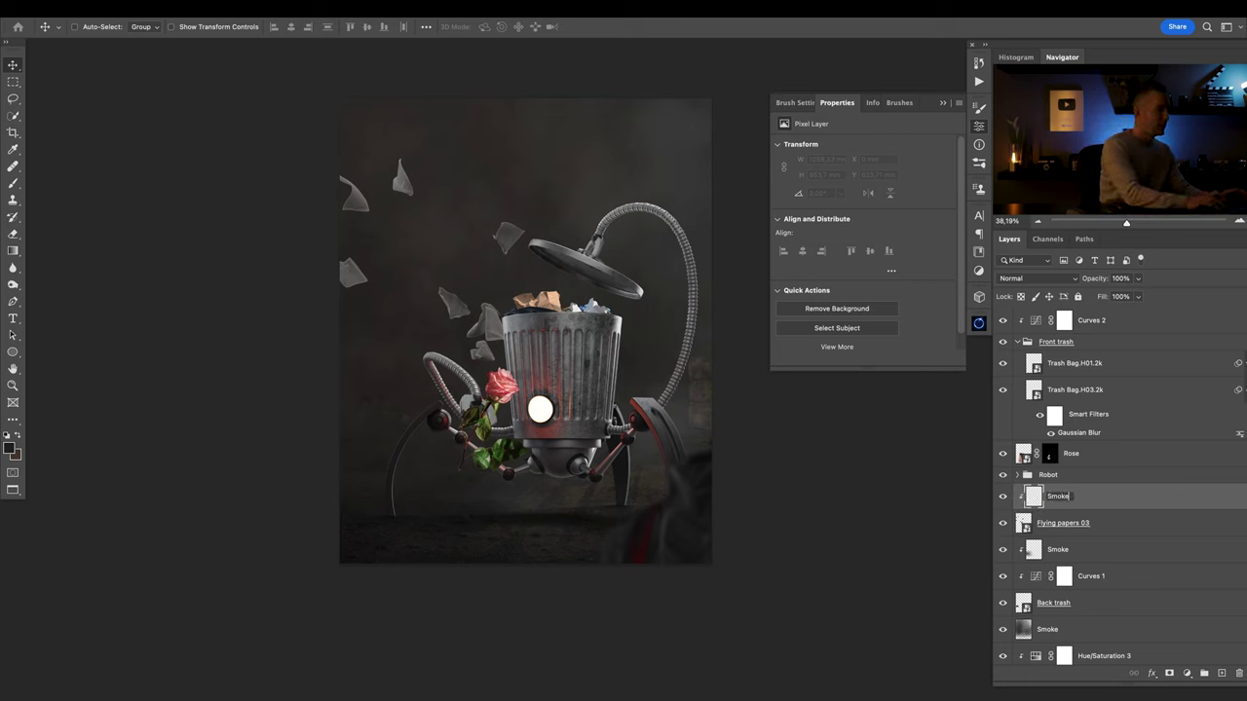
pyautogui.press('Return')
# Paint soft smoke over the flying papers with a 600 px brush at 10% opacity, raising the opacity to 40%.
pyautogui.press('b')
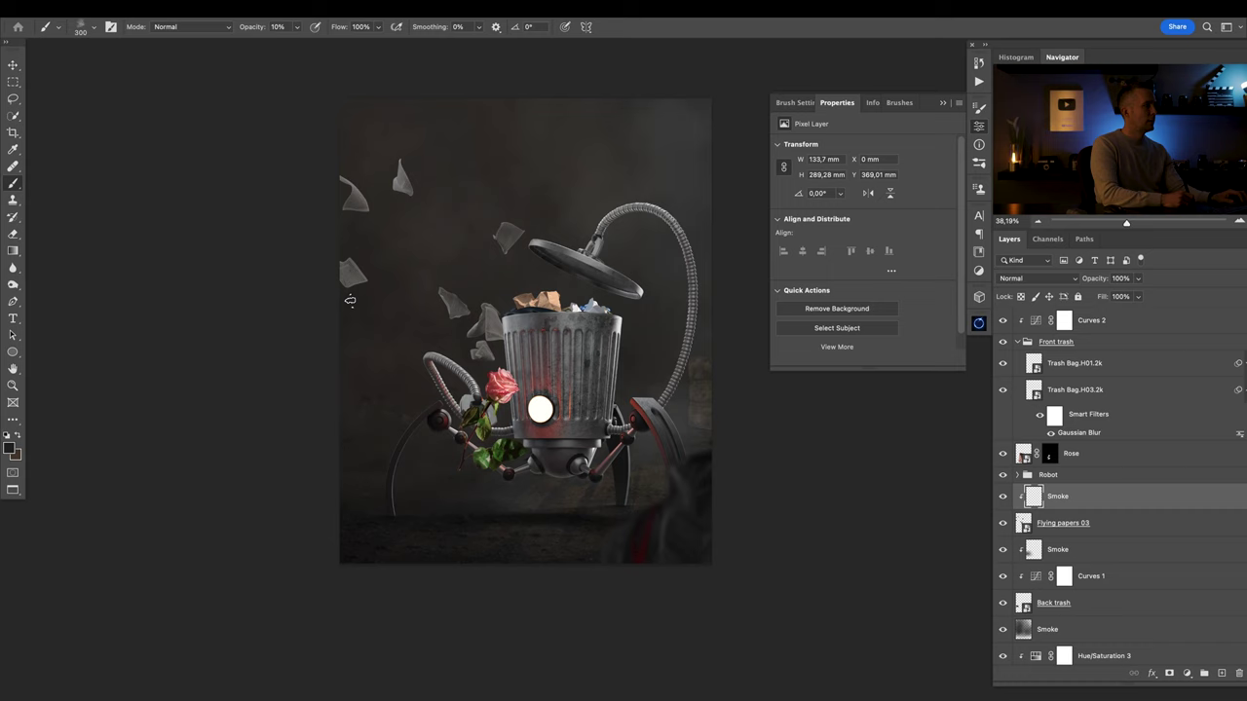
pyautogui.press(']')
pyautogui.press(']')
pyautogui.press(']')
pyautogui.click(366, 184)
pyautogui.moveTo(354, 265); pyautogui.dragTo(349, 317)
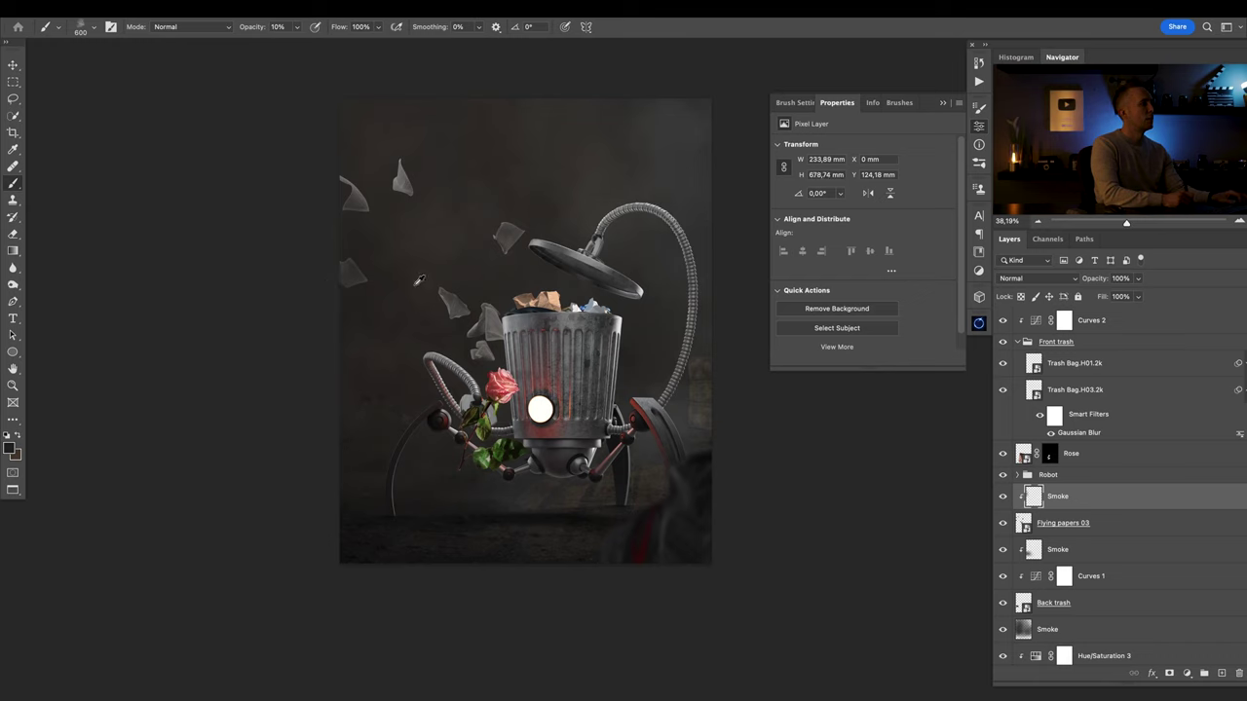
pyautogui.moveTo(344, 292); pyautogui.dragTo(386, 359)
pyautogui.moveTo(446, 305)
pyautogui.mouseDown()
pyautogui.moveTo(385, 197)
pyautogui.moveTo(480, 264)
pyautogui.mouseUp()
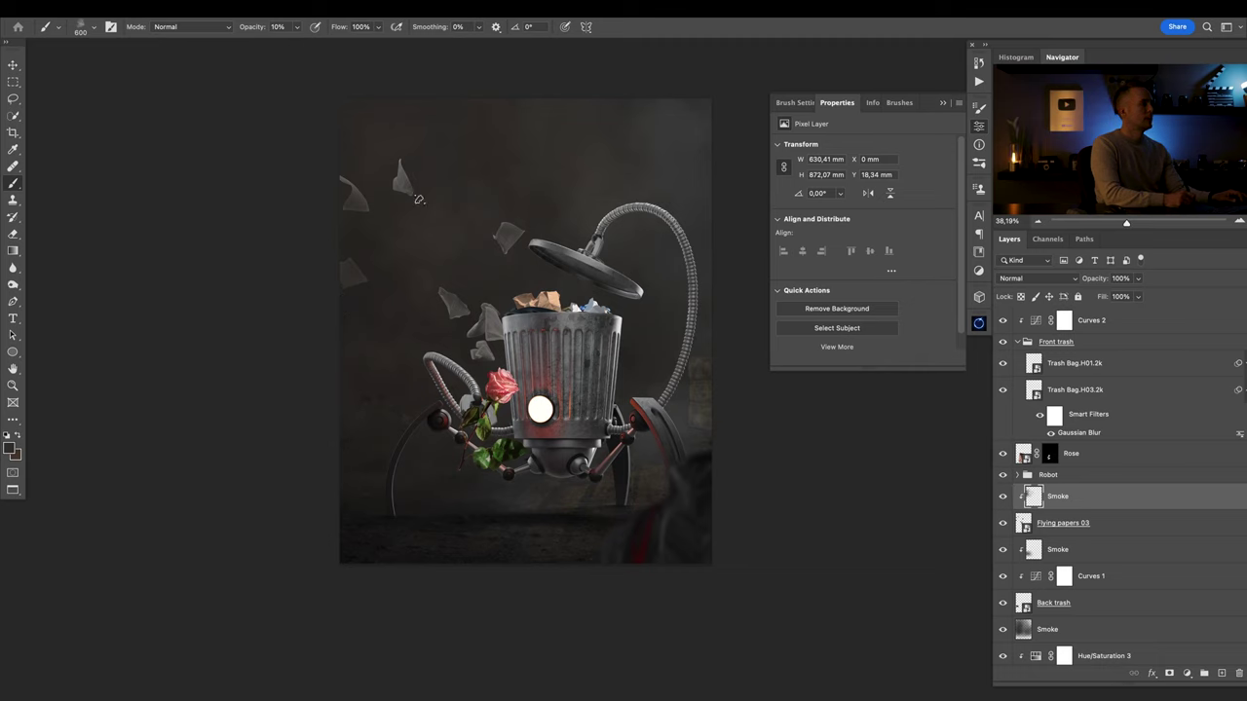
pyautogui.press('4')
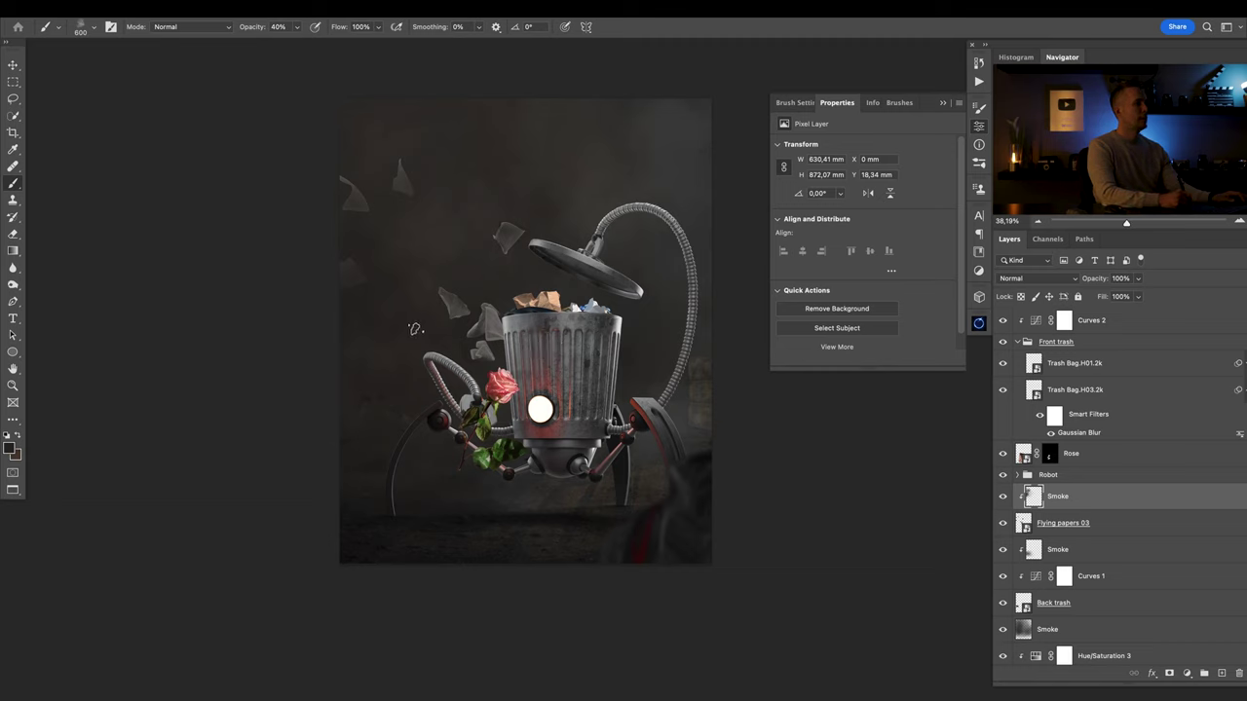
# Add contrast to Flying papers 03 with a clipped Curves adjustment, raising the highlights and setting a shadow point to input 42, output 36.
pyautogui.click(1041, 527)
pyautogui.click(1167, 672)
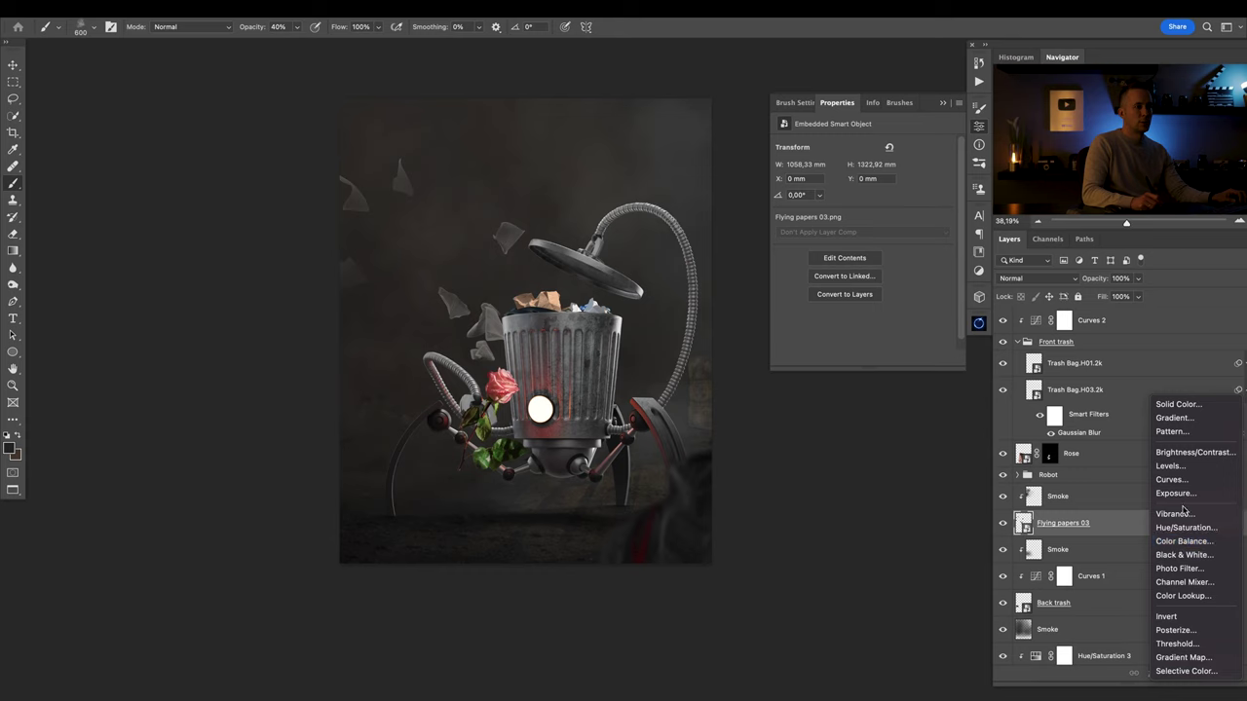
pyautogui.click(1185, 482)
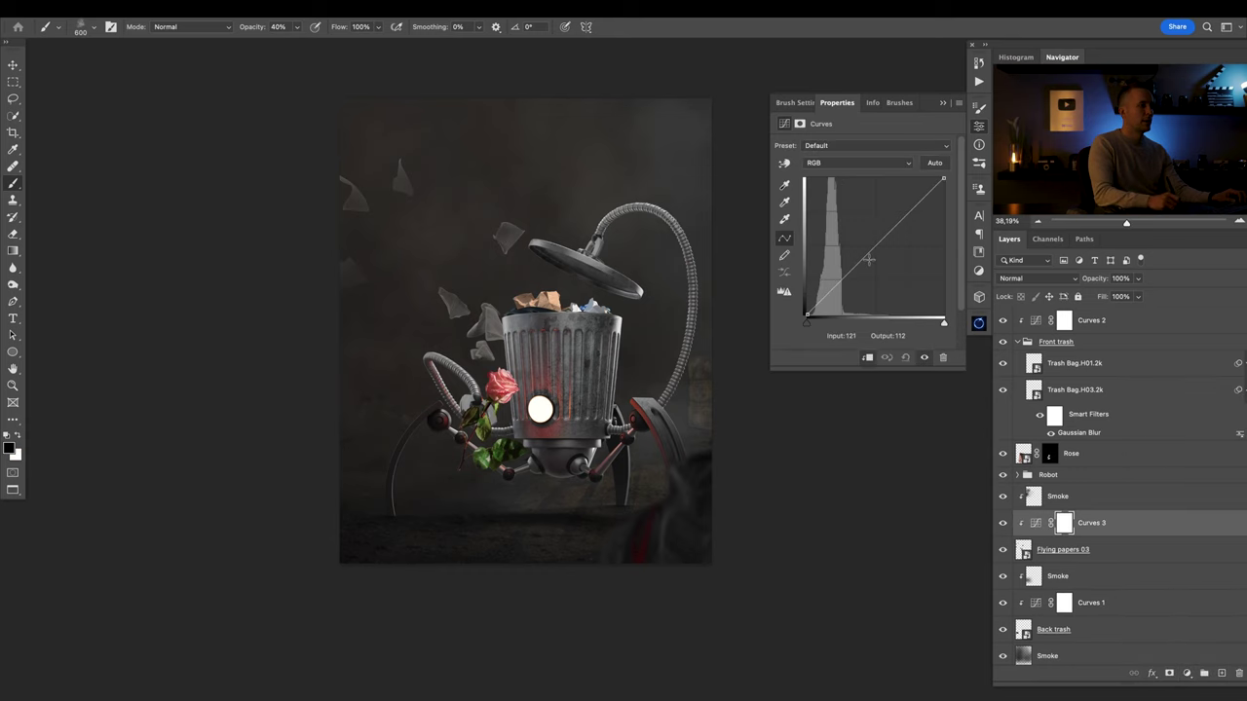
pyautogui.moveTo(892, 227); pyautogui.dragTo(889, 218)
pyautogui.moveTo(829, 289); pyautogui.dragTo(829, 294)
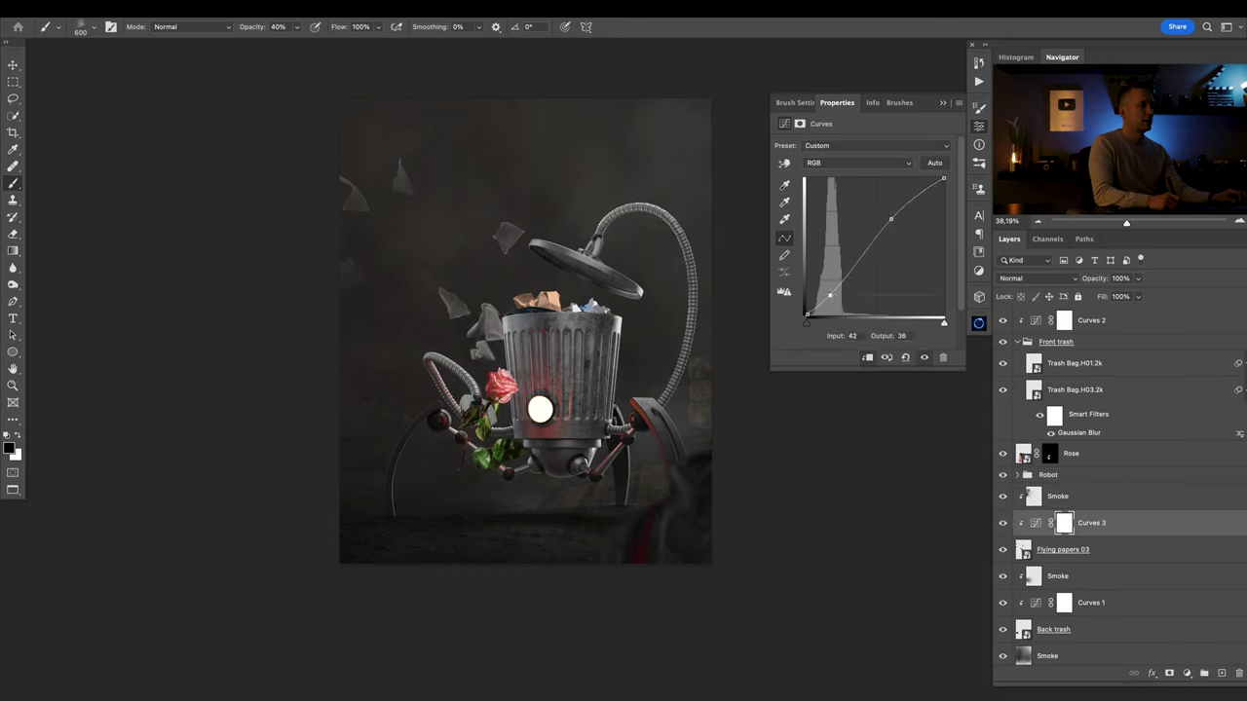
pyautogui.moveTo(891, 218)
pyautogui.mouseDown()
pyautogui.moveTo(879, 207)
pyautogui.moveTo(888, 218)
pyautogui.mouseUp()
pyautogui.click(941, 104)
# Add contrast to the Trash can Robot layer with a clipped Curves adjustment, using points 66 to 58 and 177 to 193.
pyautogui.press('v')
pyautogui.click(1062, 475)
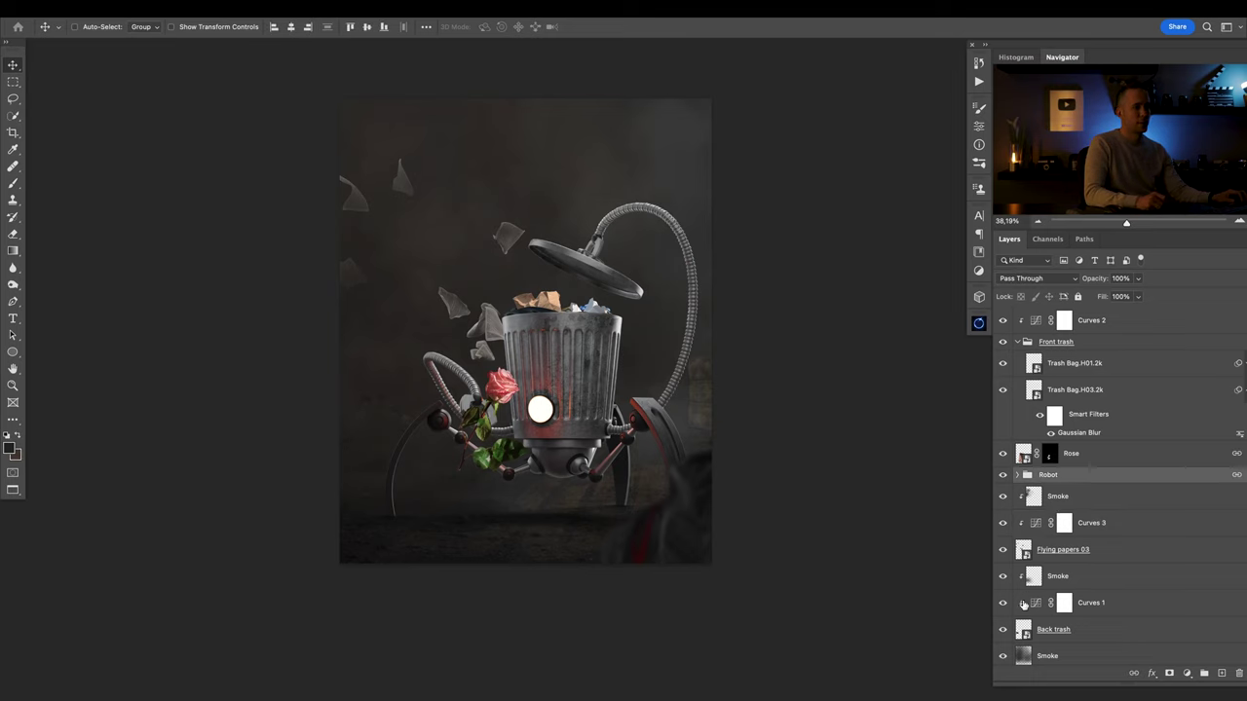
pyautogui.click(1023, 633)
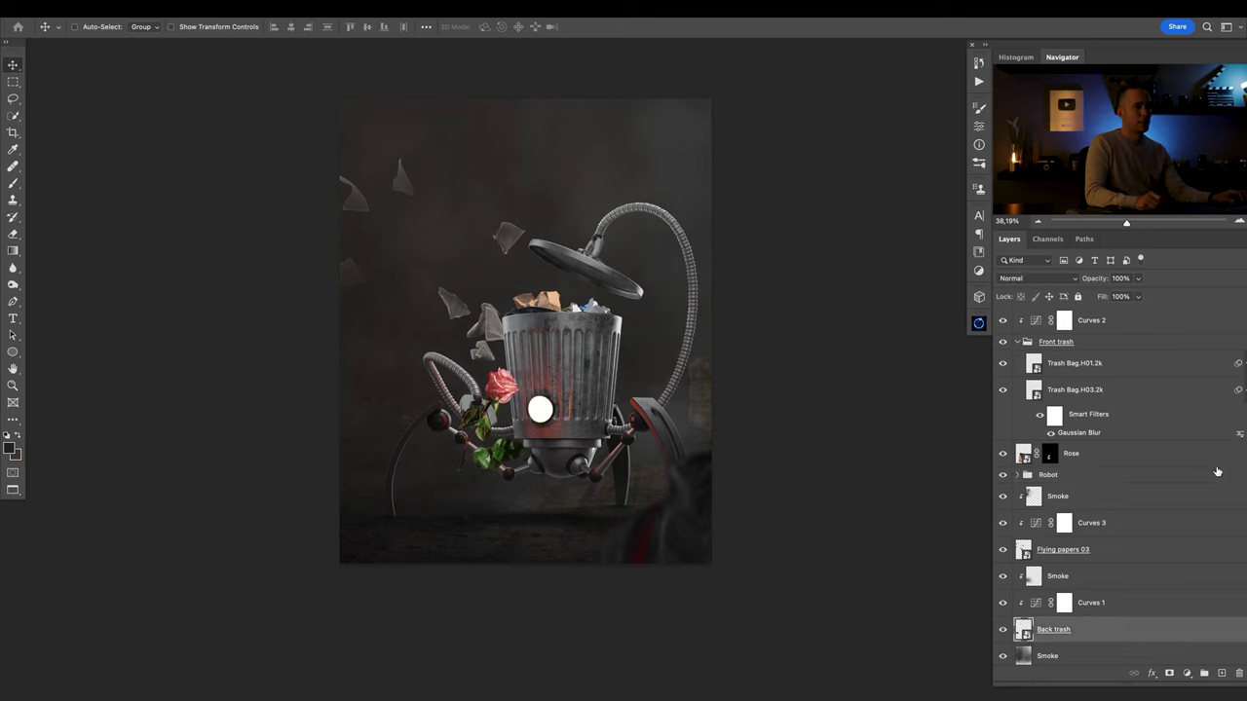
pyautogui.click(1020, 476)
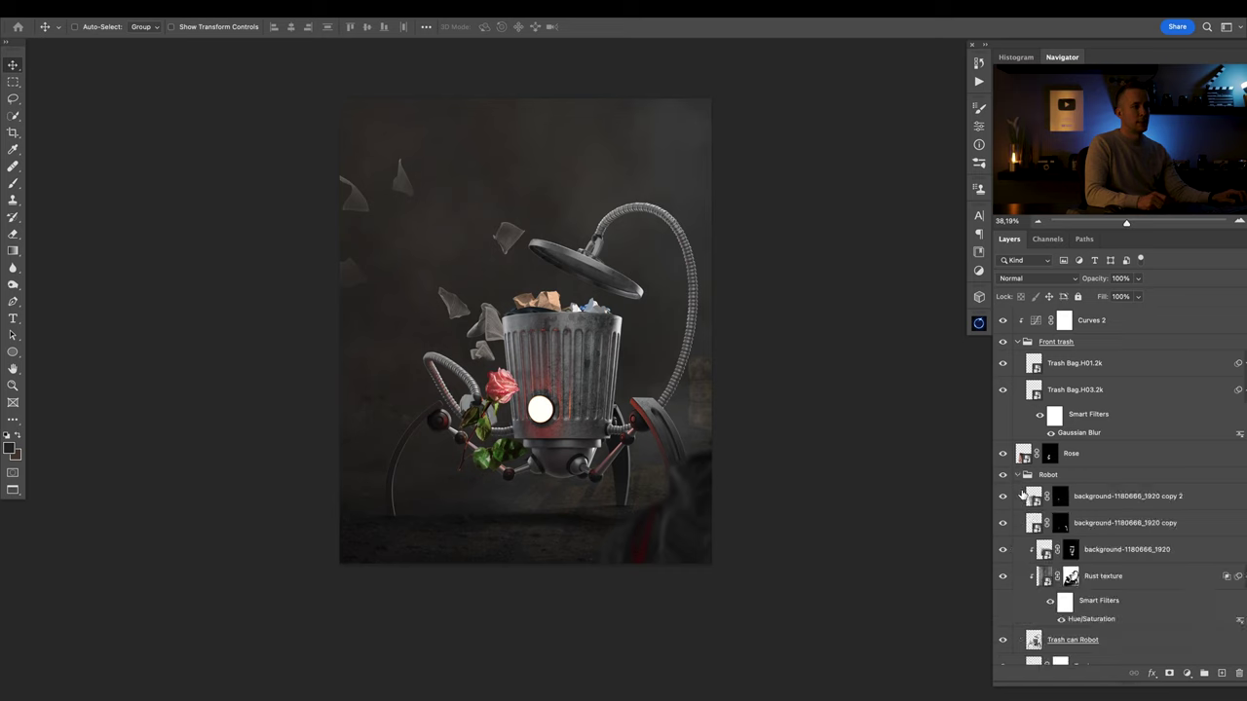
pyautogui.click(1120, 646)
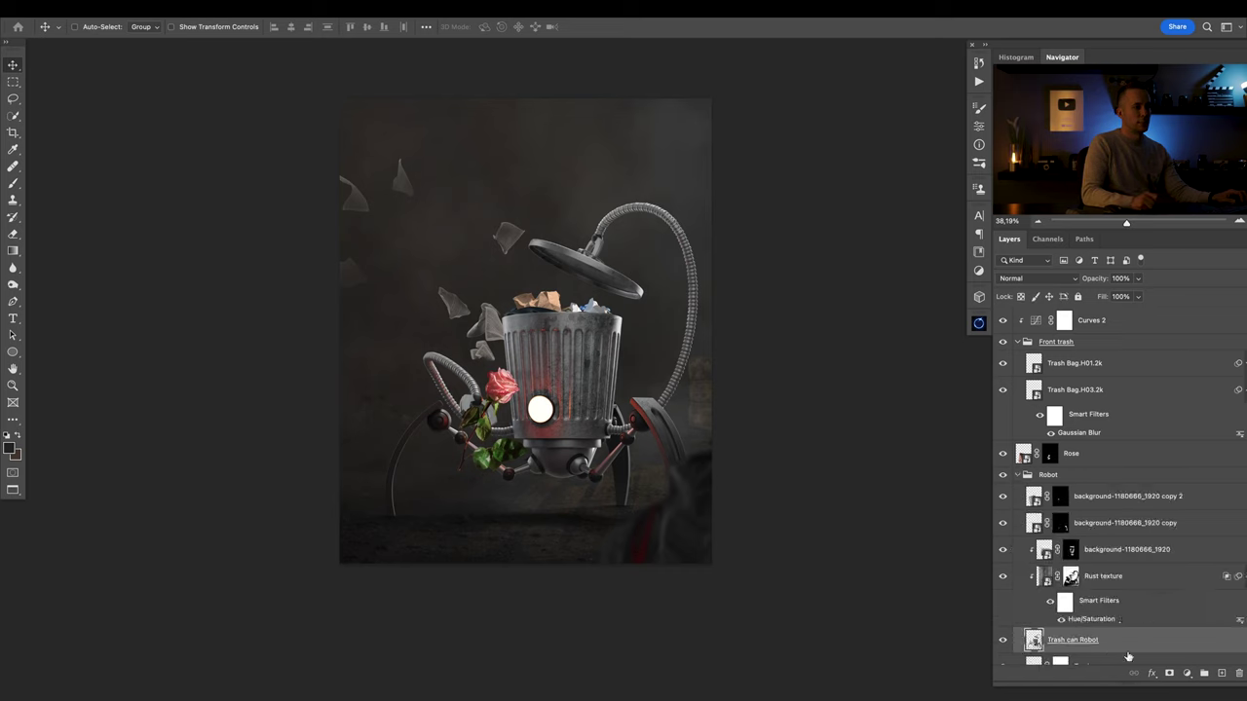
pyautogui.click(1188, 673)
pyautogui.click(1179, 481)
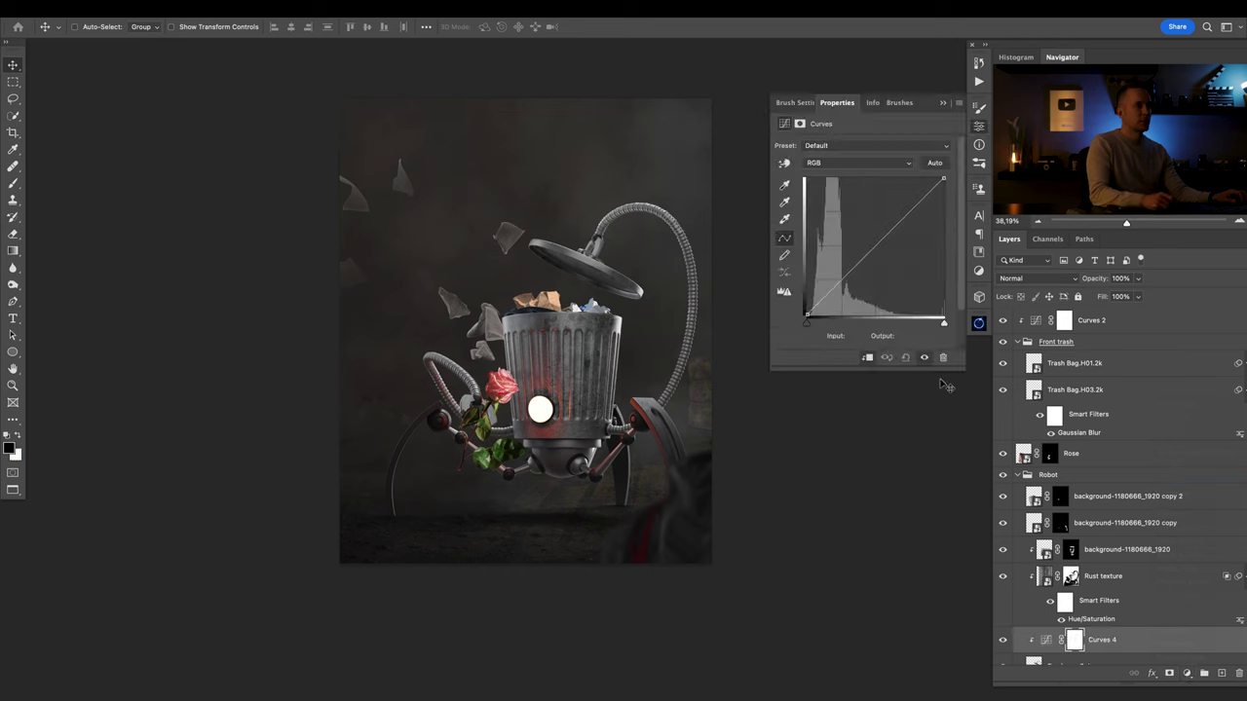
pyautogui.click(843, 280)
pyautogui.moveTo(911, 235); pyautogui.dragTo(900, 206)
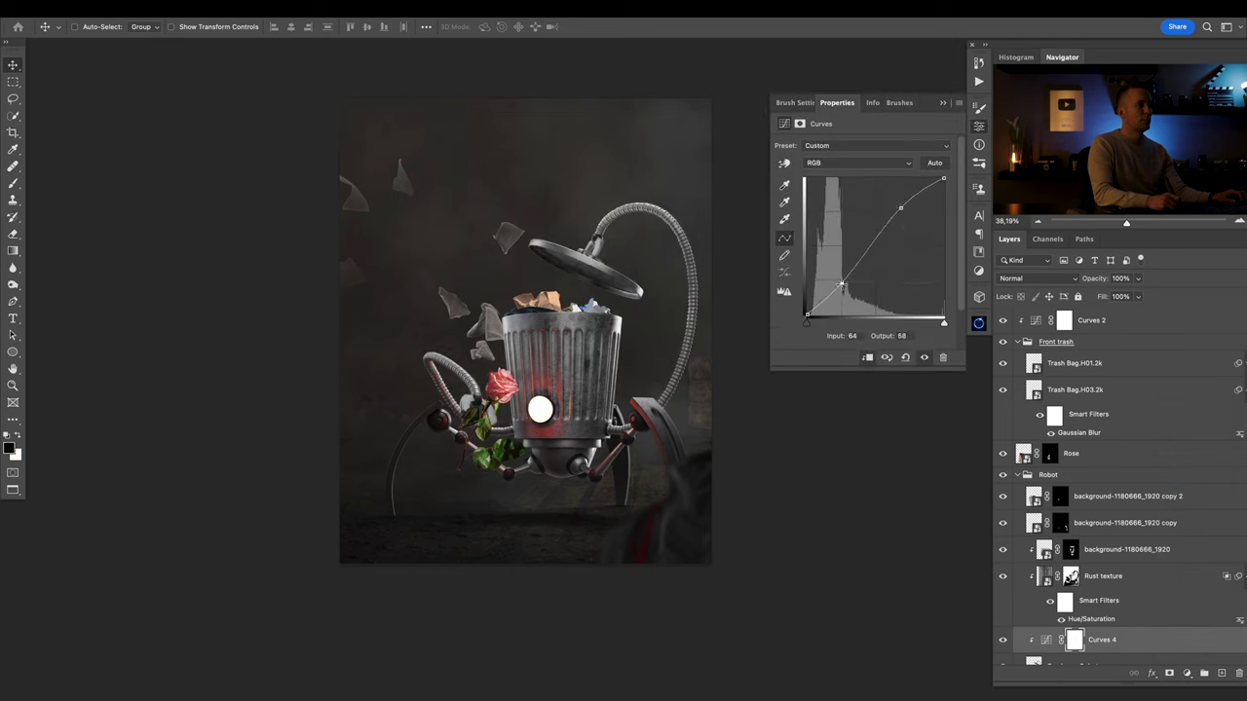
pyautogui.moveTo(903, 208)
pyautogui.mouseDown()
pyautogui.moveTo(896, 201)
pyautogui.moveTo(903, 209)
pyautogui.mouseUp()
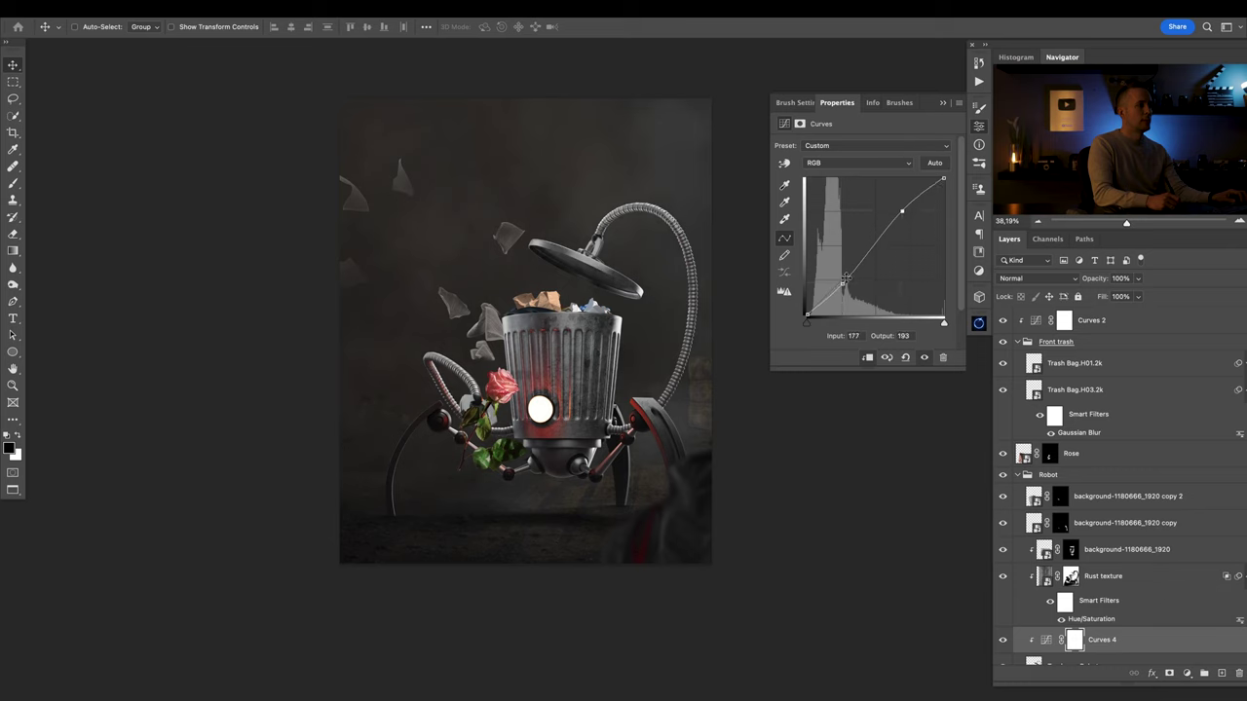
# Toggle the Curves 4 adjustment to compare the robot with and without the added contrast.
pyautogui.click(1003, 640)
pyautogui.click(1003, 640)
pyautogui.click(1007, 641)
pyautogui.click(1007, 641)
# Try recolouring the rose with a Hue/Saturation adjustment clipped to the Rose layer, shifting the master hue to -174.
pyautogui.moveTo(602, 421); pyautogui.dragTo(555, 424)
pyautogui.moveTo(555, 424); pyautogui.dragTo(598, 442)
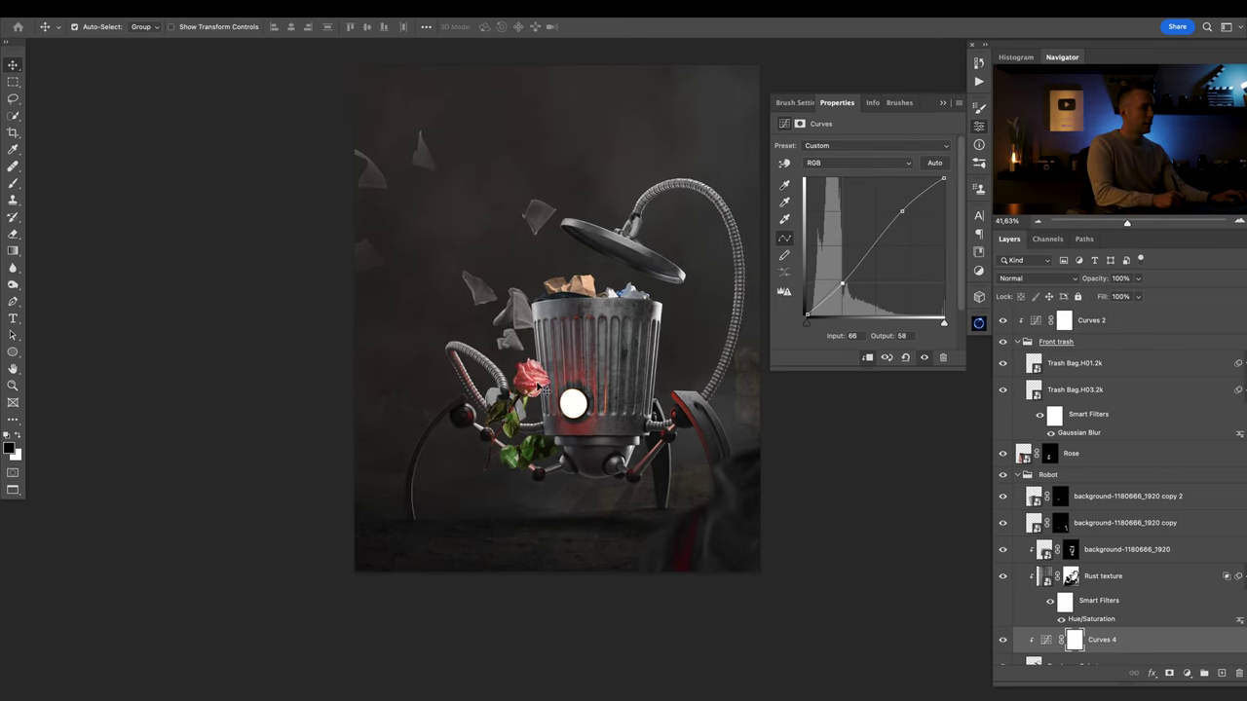
pyautogui.keyDown('super'); pyautogui.click(531, 379); pyautogui.keyUp('super')
pyautogui.click(1187, 673)
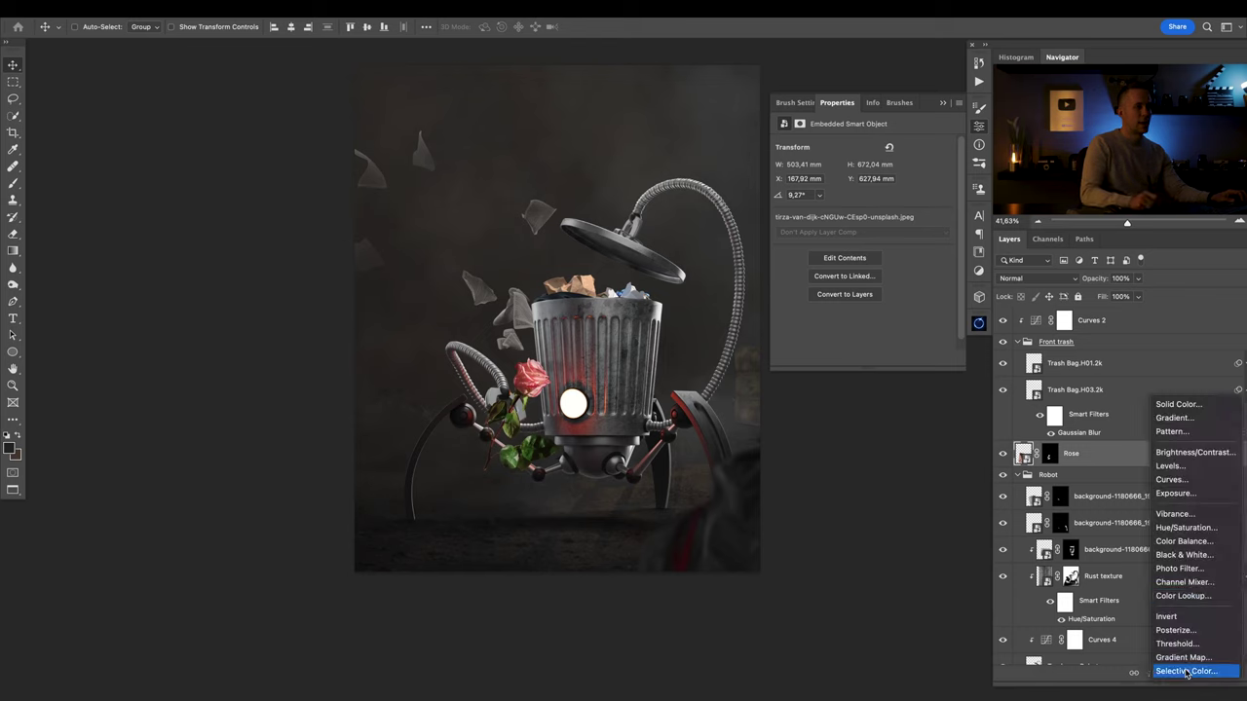
pyautogui.click(1182, 529)
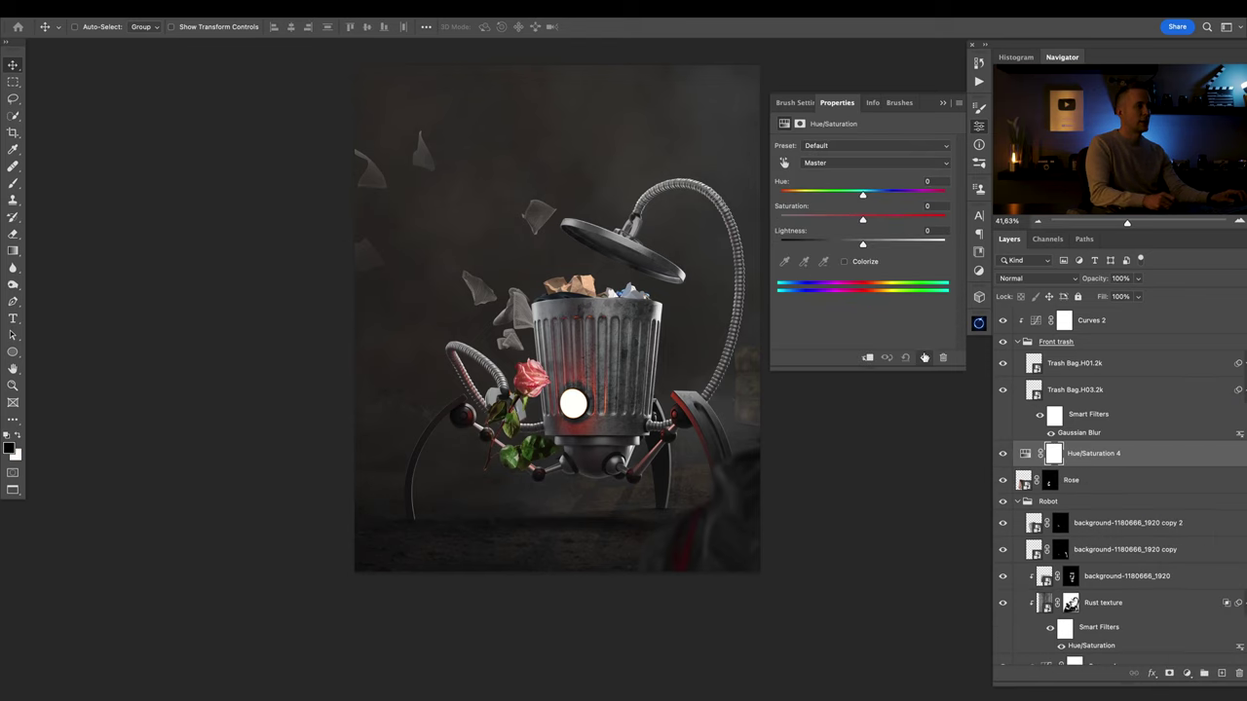
pyautogui.click(867, 359)
pyautogui.moveTo(862, 198); pyautogui.dragTo(785, 194)
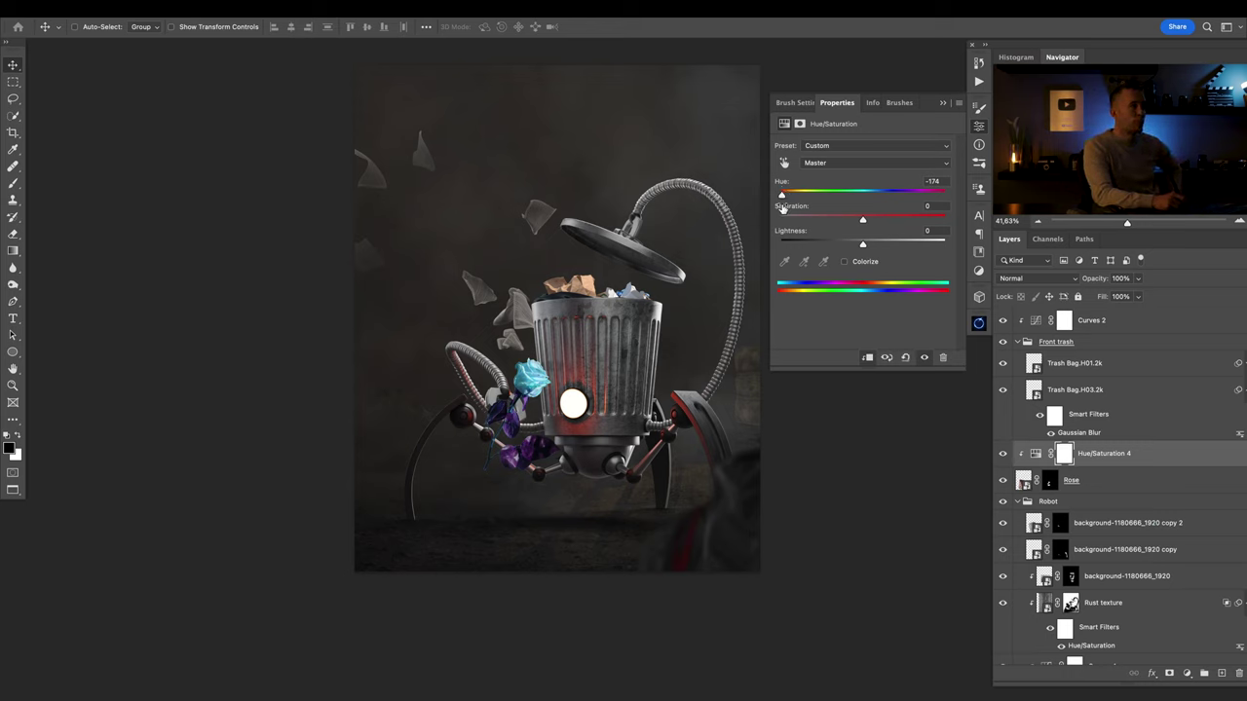
pyautogui.moveTo(781, 196); pyautogui.dragTo(872, 222)
pyautogui.press('super+z')
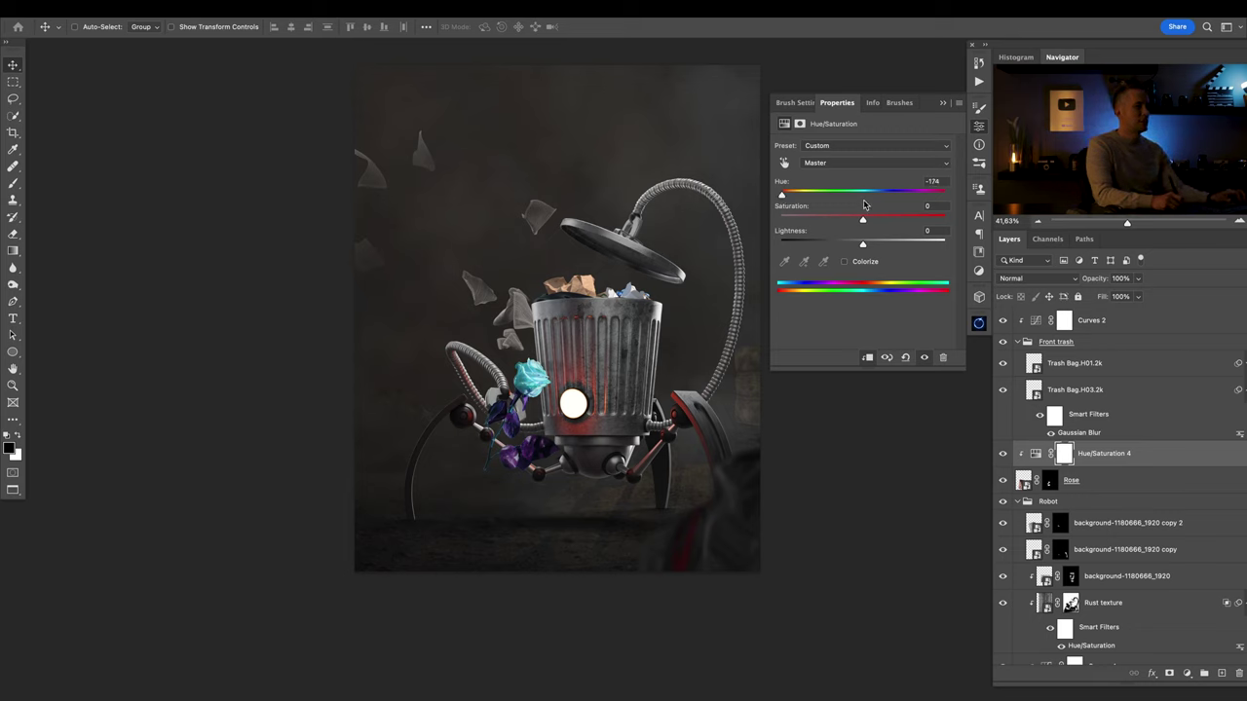
# Try shifting only the rose's Reds to hue +5, testing the lightness, and delete the Hue/Saturation adjustment.
pyautogui.click(864, 198)
pyautogui.click(855, 165)
pyautogui.click(848, 180)
pyautogui.moveTo(817, 197); pyautogui.dragTo(766, 232)
pyautogui.press('super+z')
pyautogui.moveTo(857, 198); pyautogui.dragTo(866, 198)
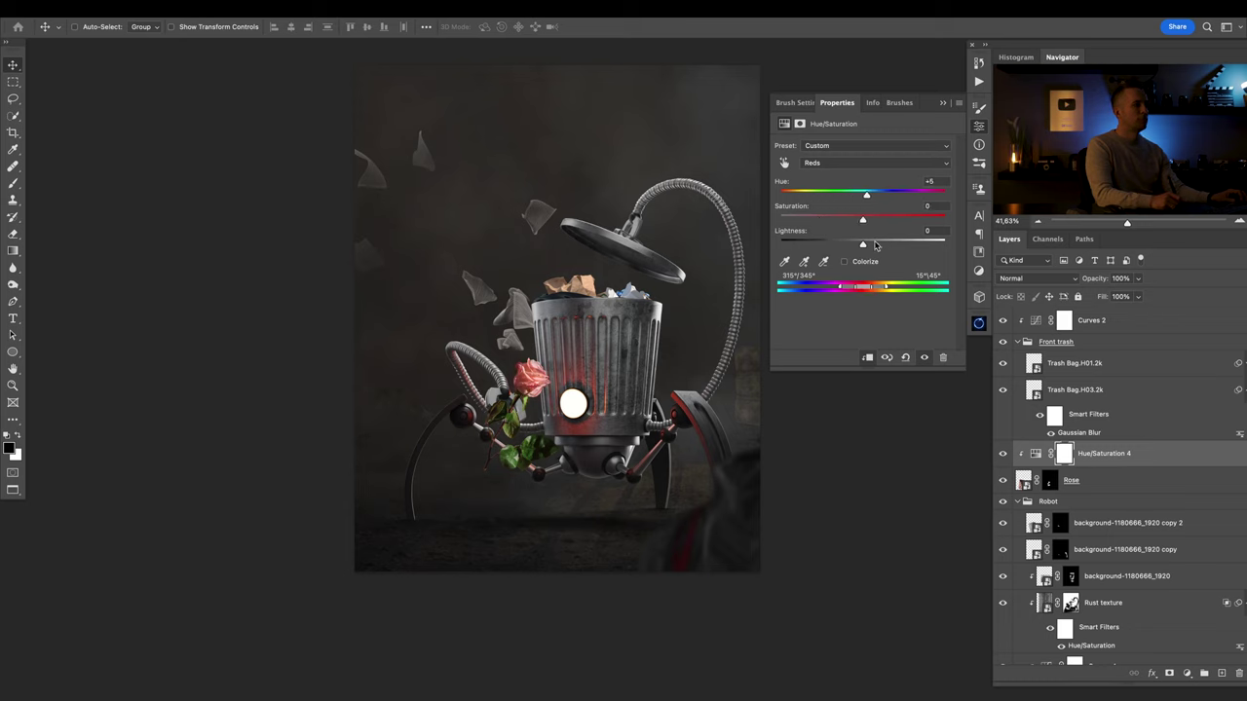
pyautogui.moveTo(856, 246); pyautogui.dragTo(862, 244)
pyautogui.press('Delete')
pyautogui.press('Delete')
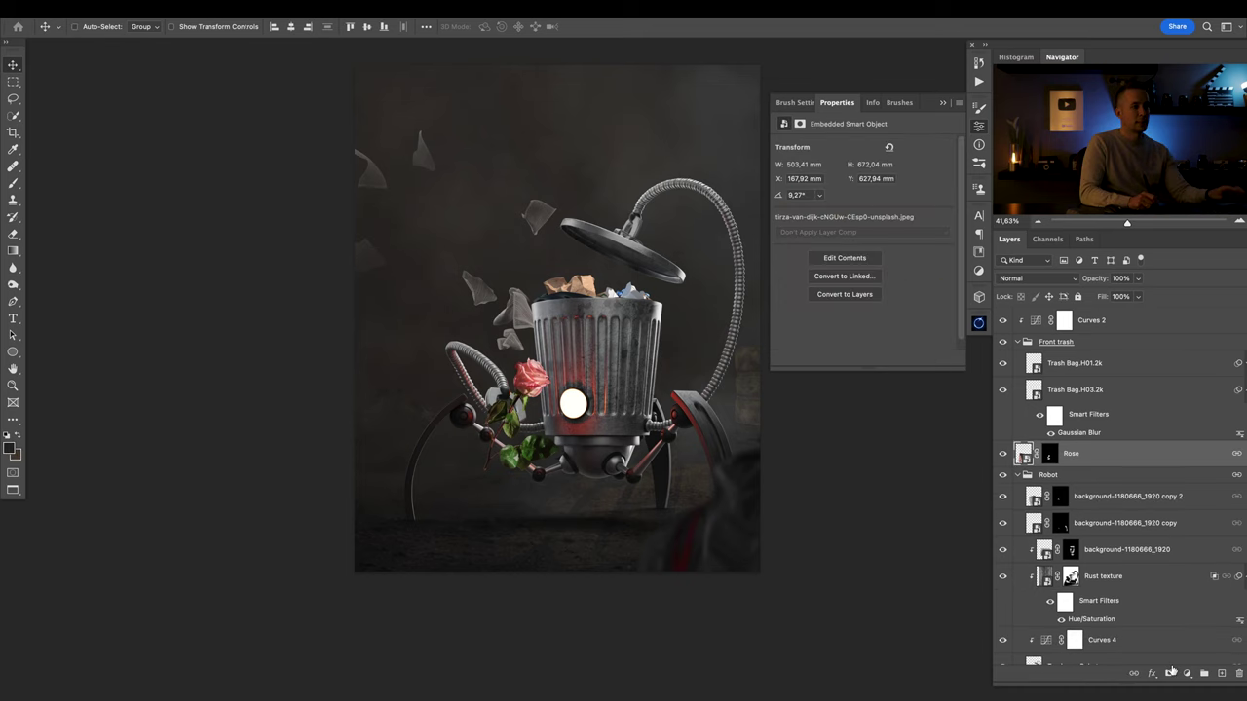
# Add an Exposure adjustment clipped to the Rose layer, set its exposure to -1.86 and invert its mask to black.
pyautogui.click(1186, 672)
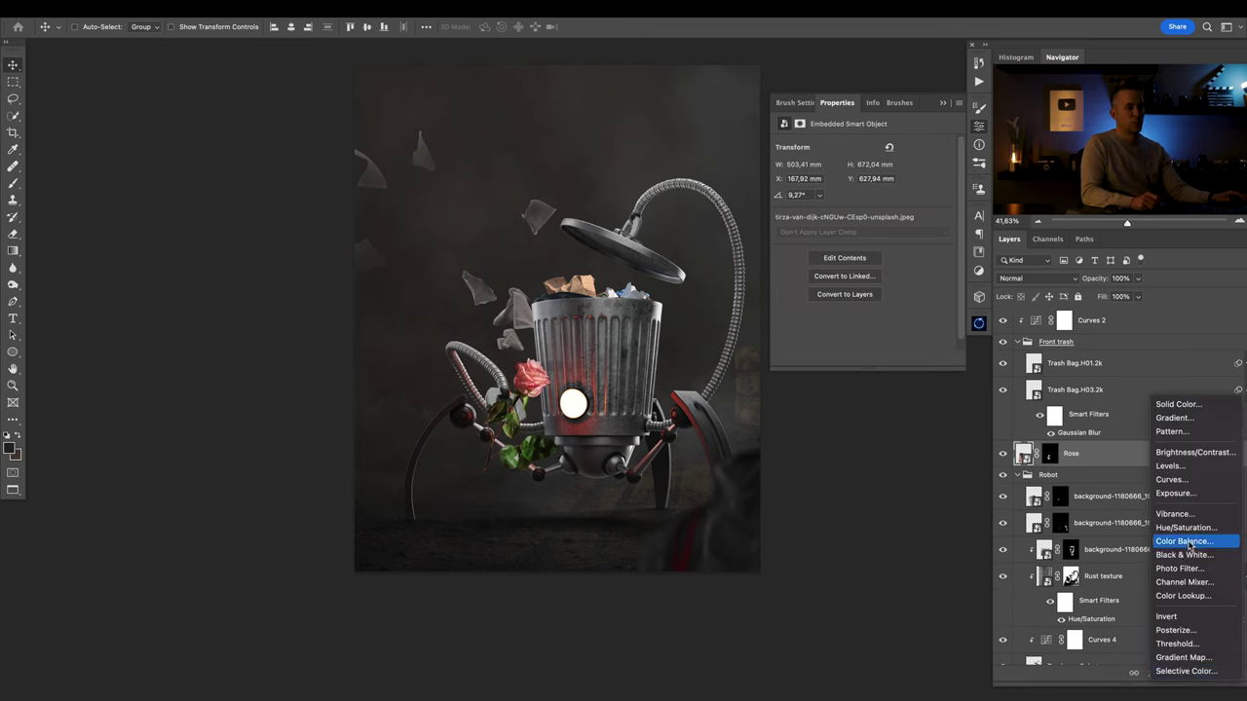
pyautogui.click(1176, 494)
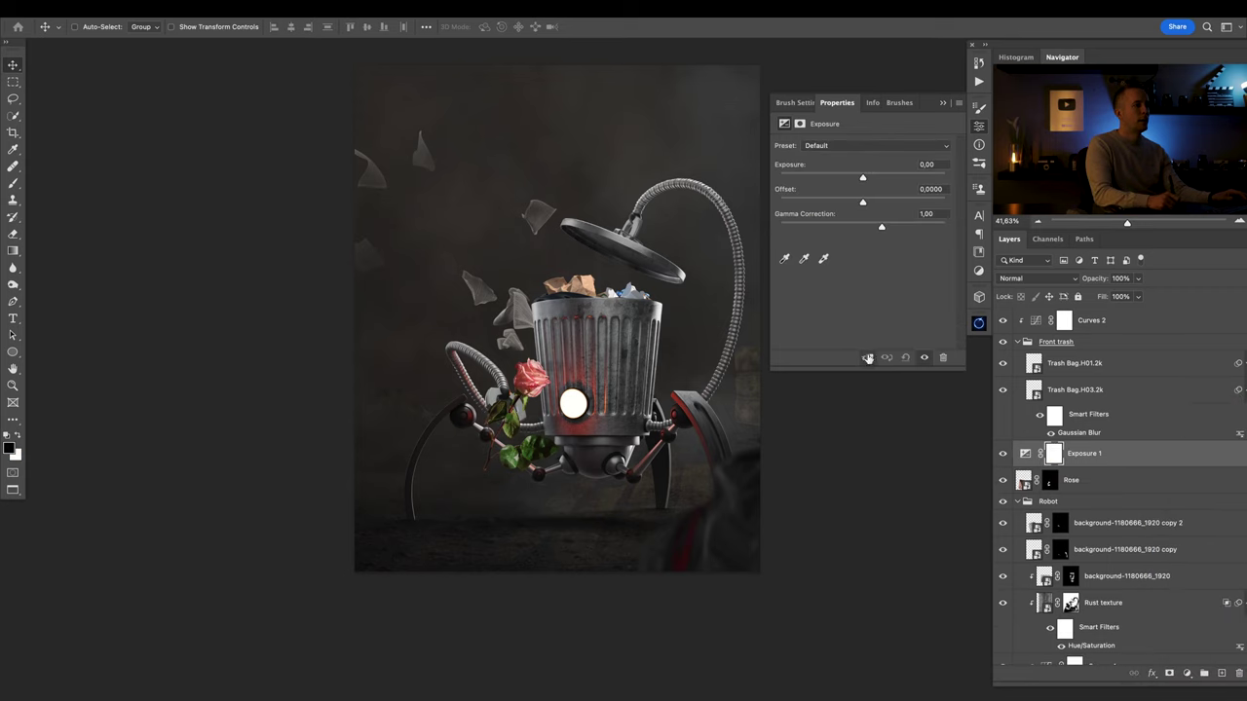
pyautogui.click(868, 358)
pyautogui.moveTo(862, 177); pyautogui.dragTo(840, 186)
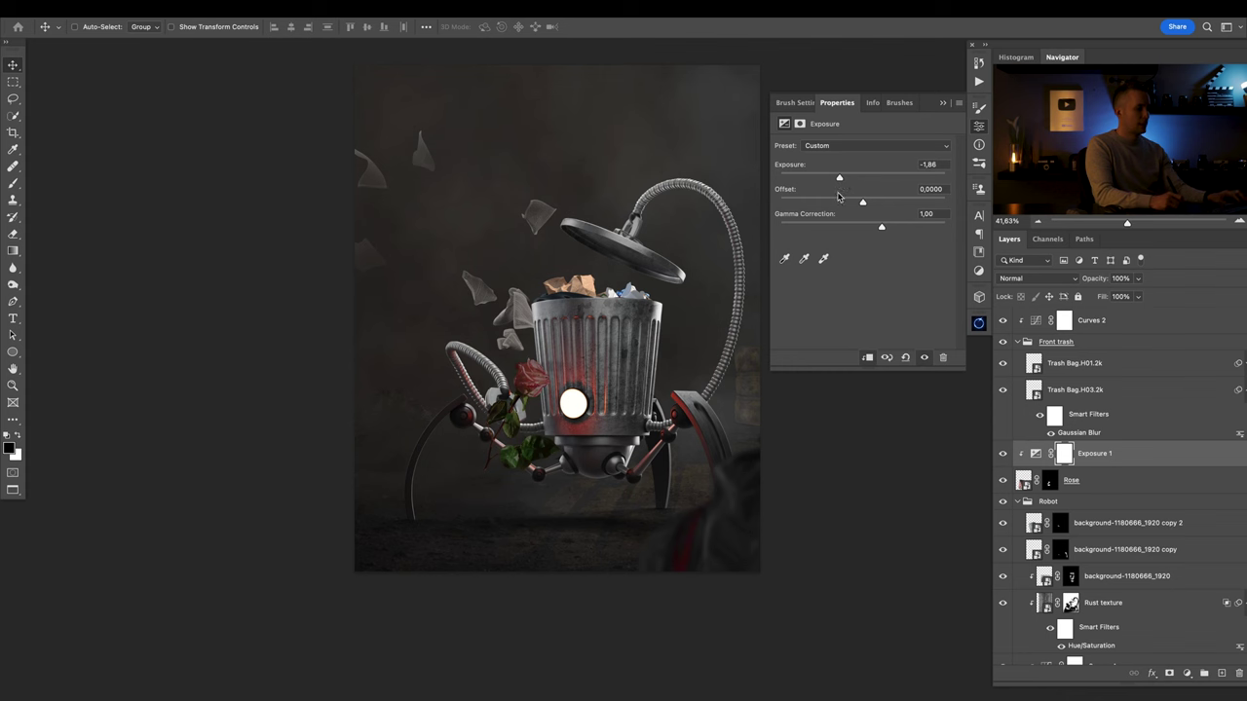
pyautogui.hotkey('ctrl', 'i')
# Darken the shadow side of the rose bloom by painting white on the Exposure 1 mask with Soft Round Pressure Opacity, reducing the brush to 100 px.
pyautogui.scroll(6, 537, 380)
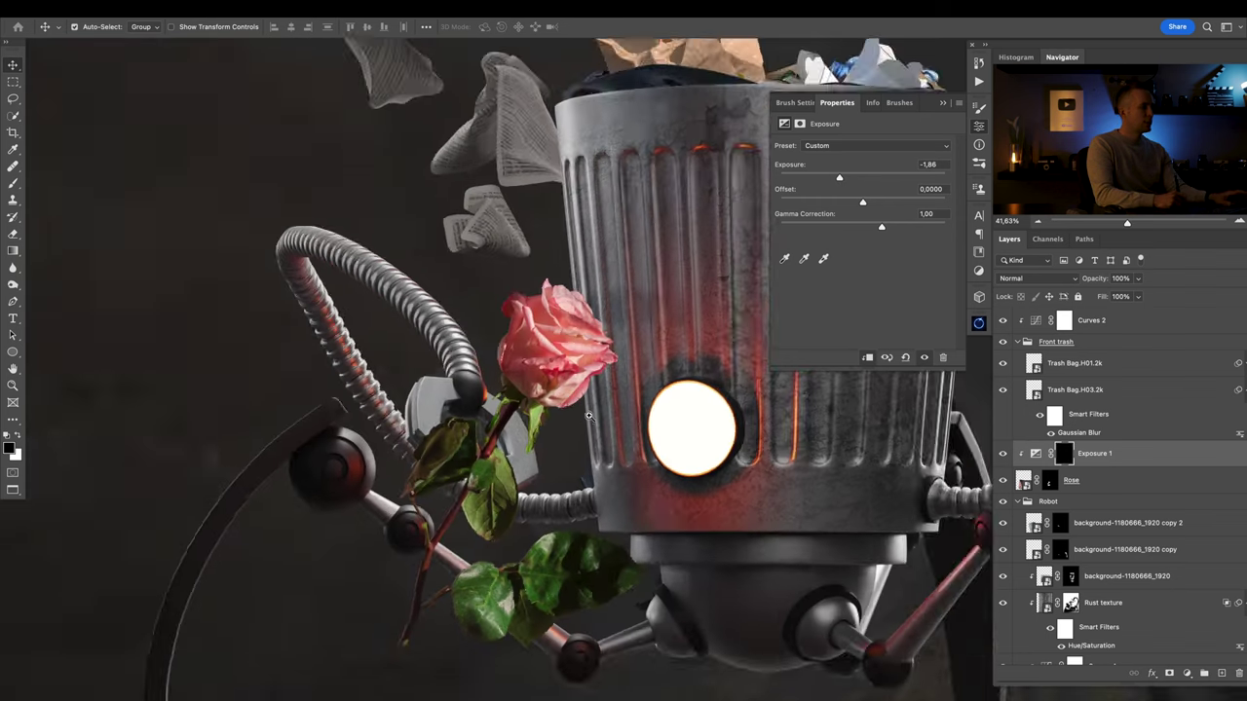
pyautogui.press('b')
pyautogui.rightClick(581, 379)
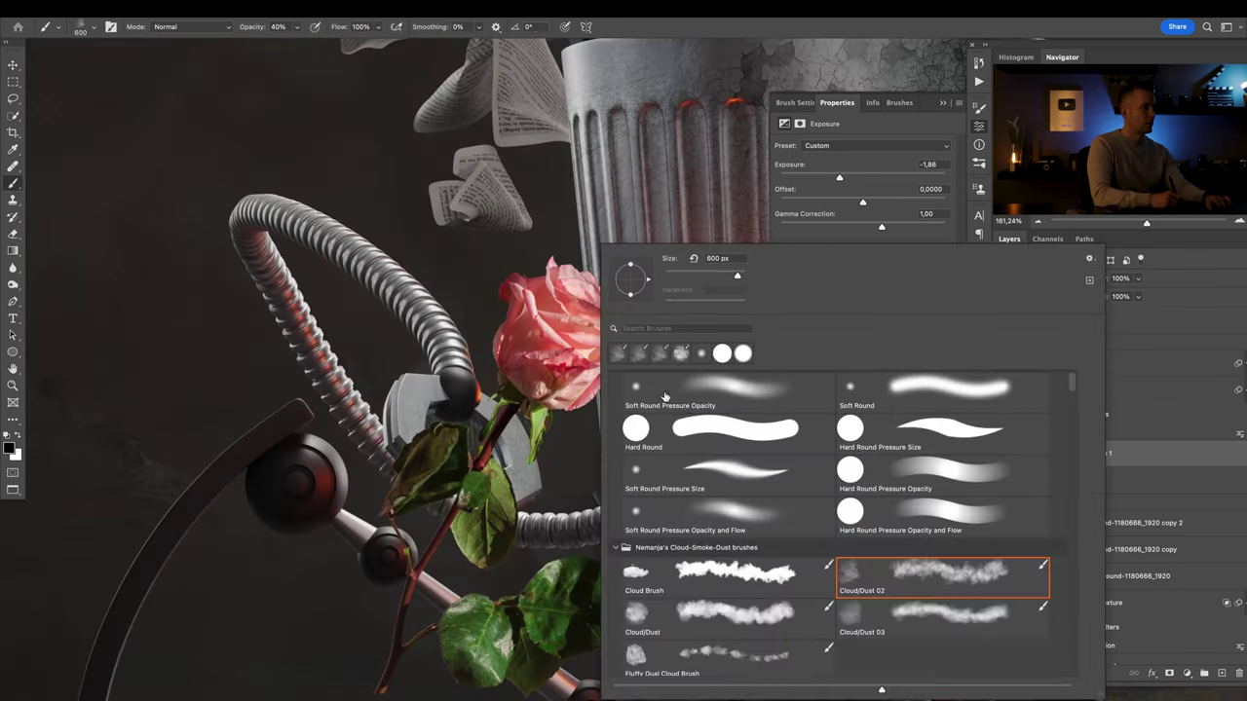
pyautogui.click(738, 384)
pyautogui.click(492, 366)
pyautogui.press('[')
pyautogui.press('[')
pyautogui.press('[')
pyautogui.press('[')
pyautogui.press('[')
pyautogui.press('[')
pyautogui.press('x')
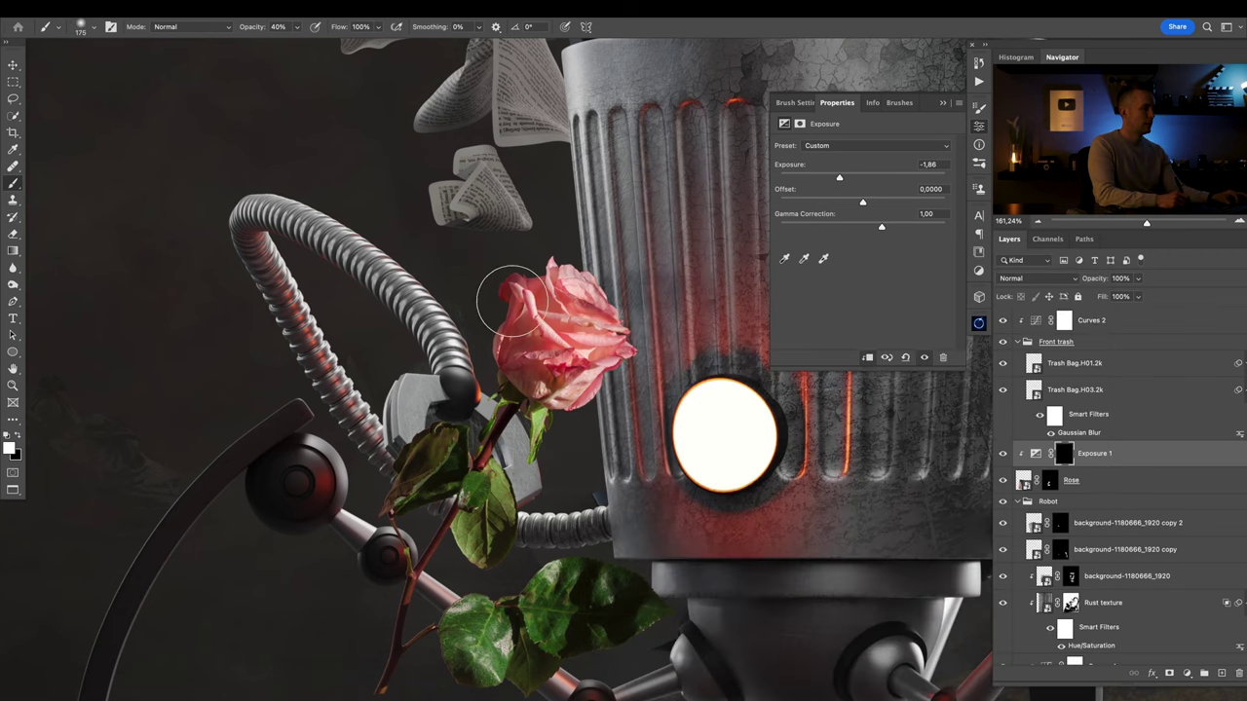
pyautogui.press('[')
pyautogui.press('[')
pyautogui.press('[')
pyautogui.press('[')
pyautogui.press('[')
pyautogui.press('[')
pyautogui.press('[')
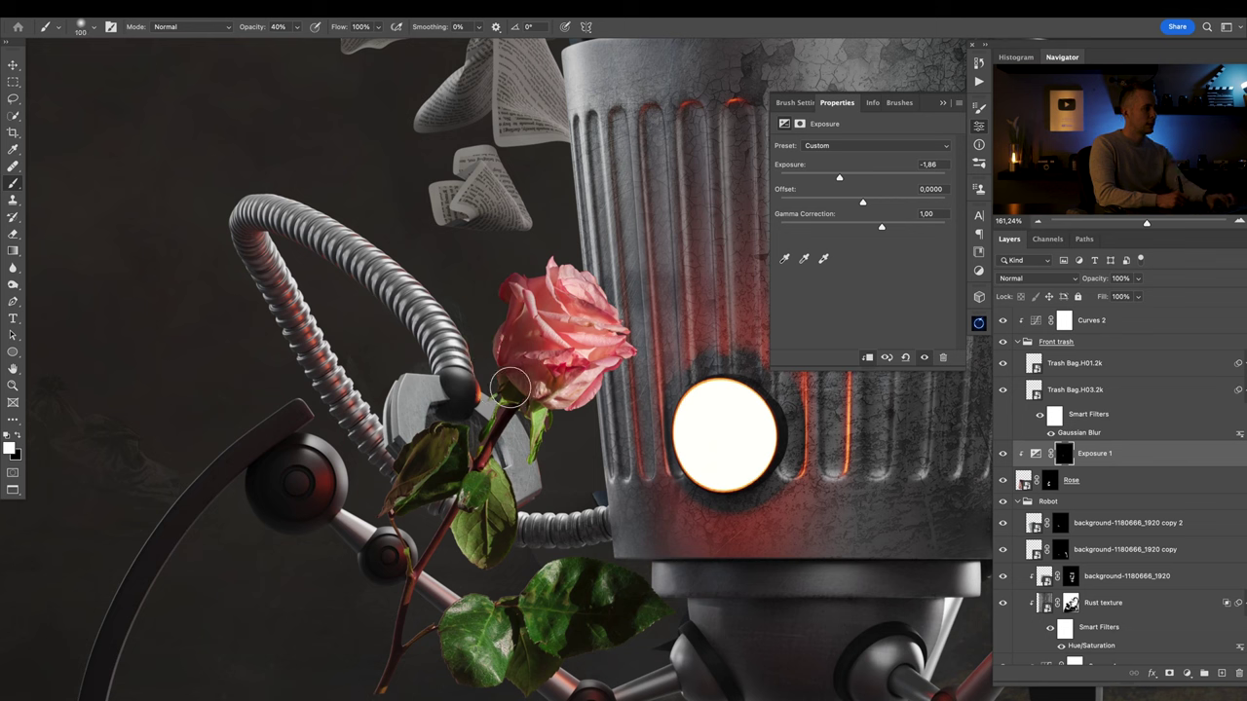
# Darken the edge of the rose's stem on the Exposure 1 mask with a 15 px brush at 40% opacity.
pyautogui.press('[')
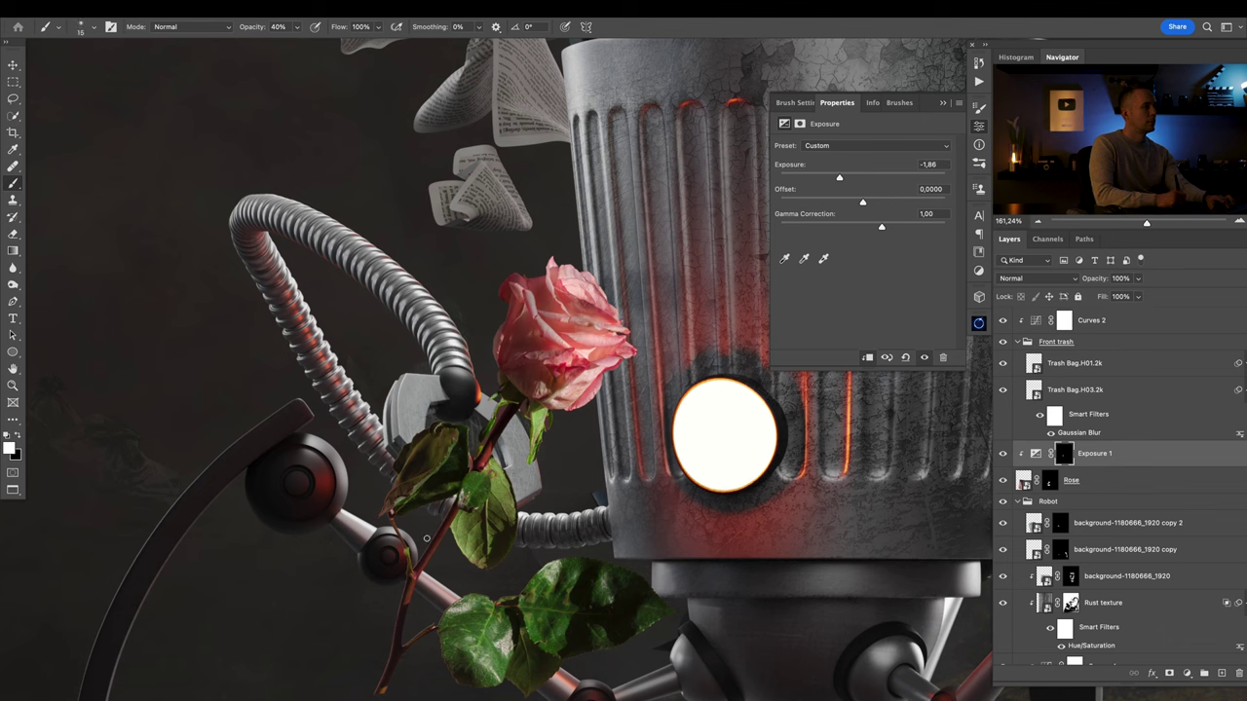
pyautogui.moveTo(387, 623); pyautogui.dragTo(456, 431)
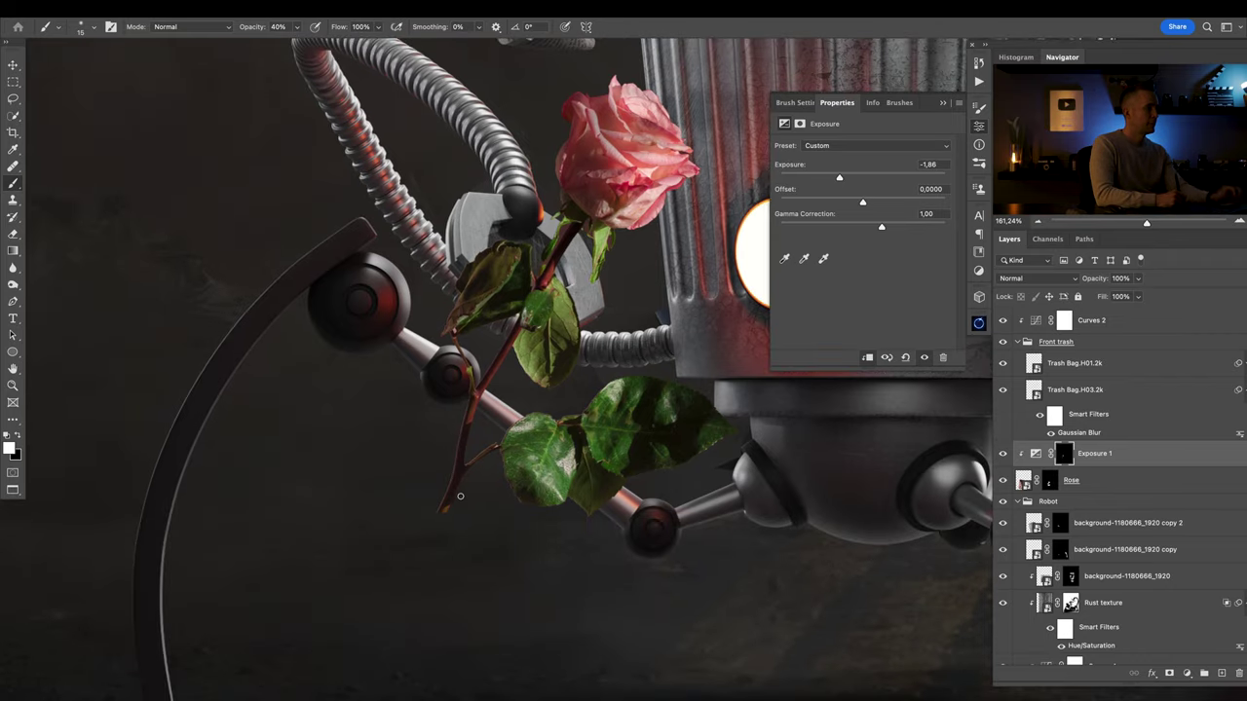
pyautogui.scroll(3, 445, 515)
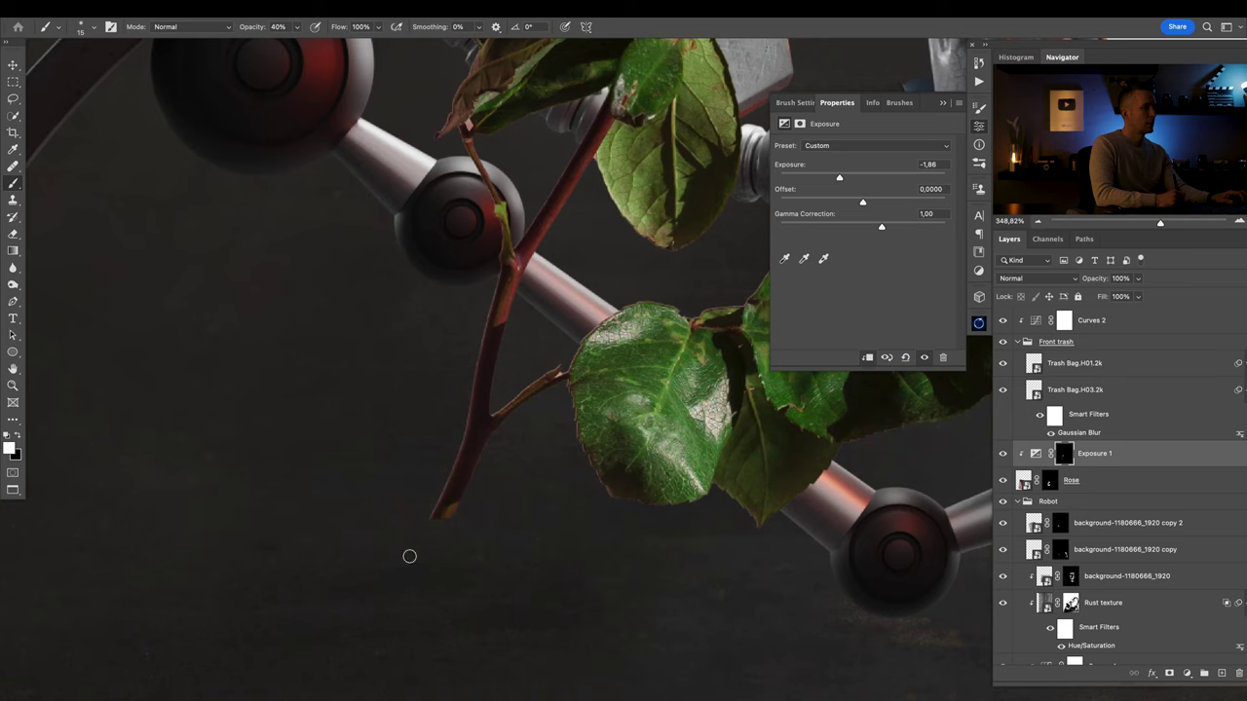
# Enlarge the brush to 40 px and paint shading over the rose's leaves on the Exposure 1 mask.
pyautogui.press(']')
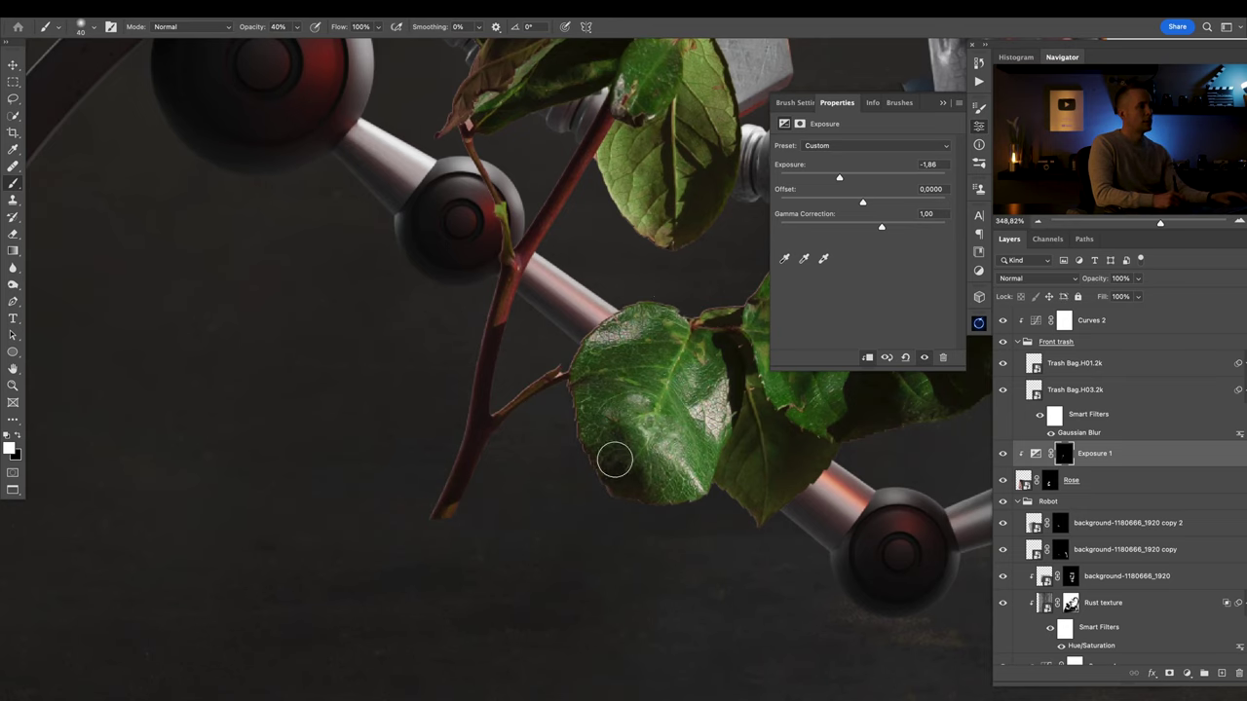
pyautogui.scroll(5, 646, 302)
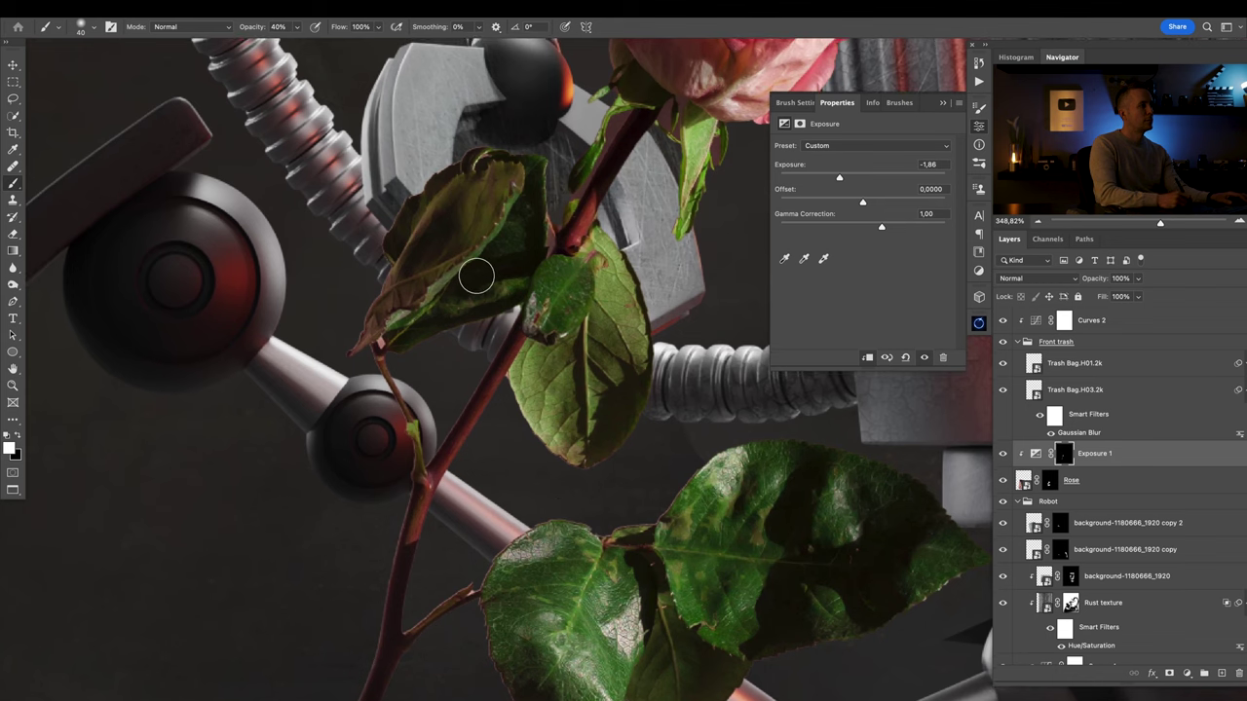
pyautogui.moveTo(467, 243); pyautogui.dragTo(436, 394)
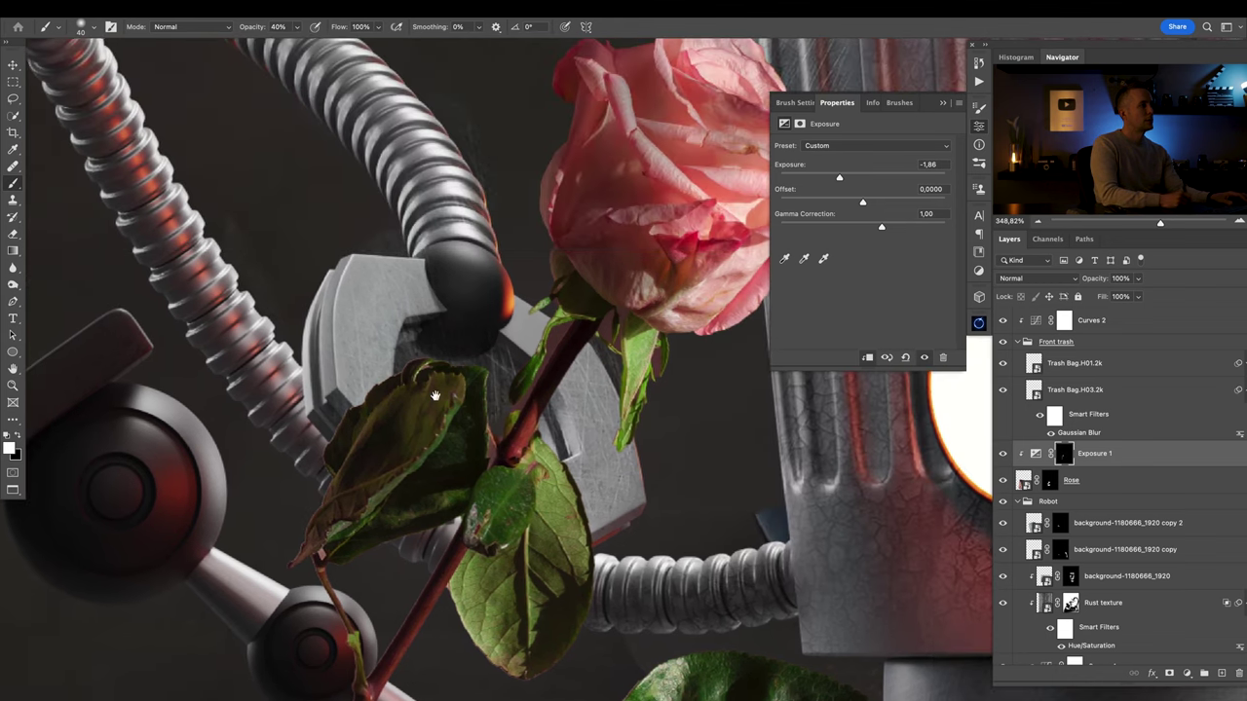
pyautogui.moveTo(526, 324); pyautogui.dragTo(475, 404)
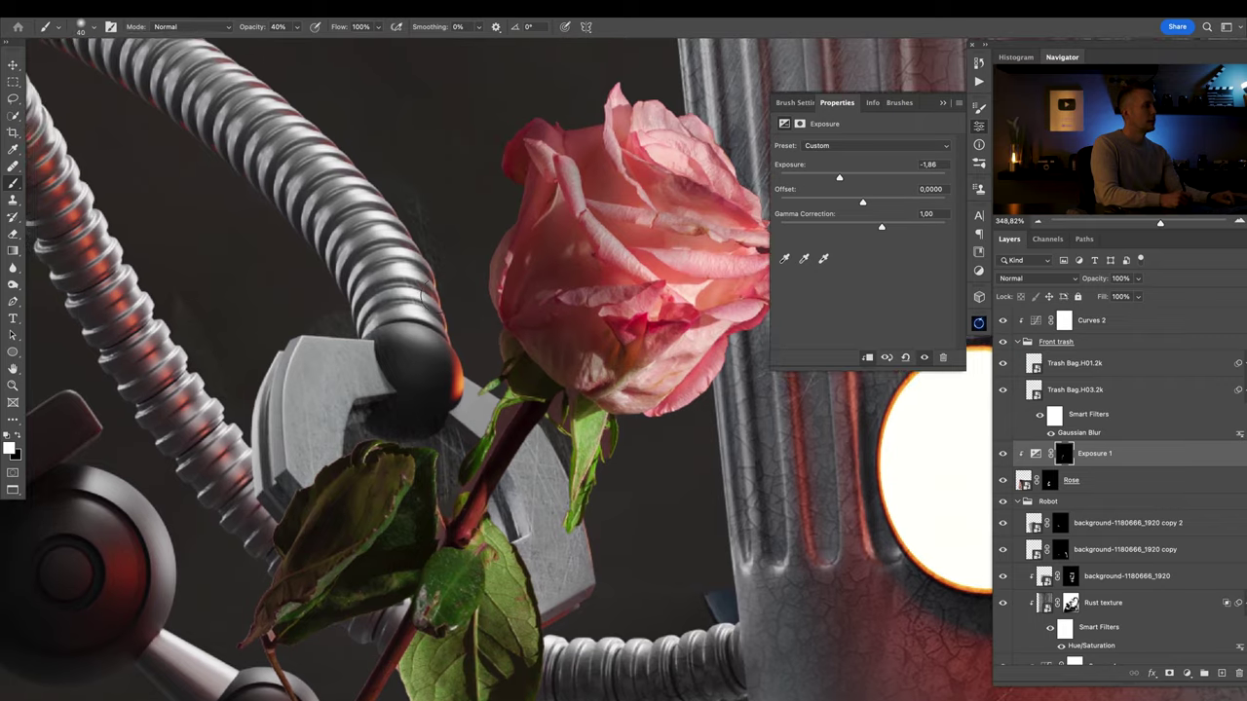
# Clip the background-1180666_1920 copy and copy 2 texture layers to the robot layer beneath them.
pyautogui.press('v')
pyautogui.keyDown('super'); pyautogui.click(426, 223); pyautogui.keyUp('super')
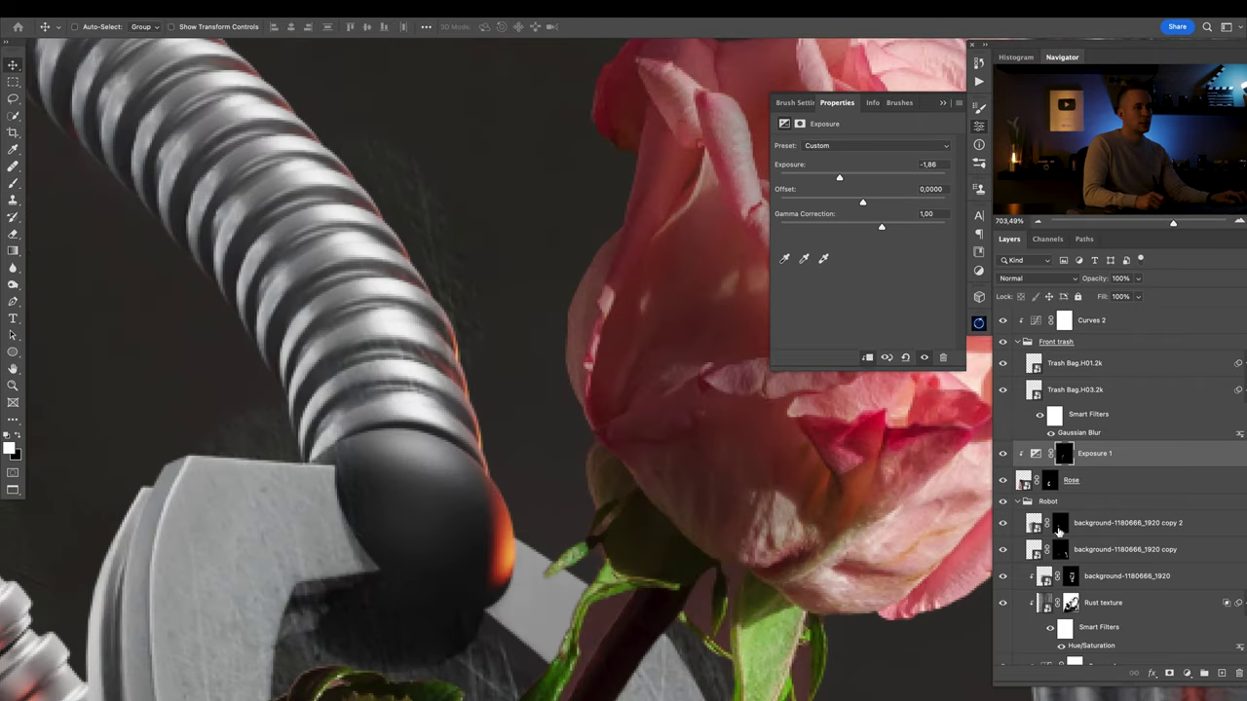
pyautogui.keyDown('alt'); pyautogui.click(1055, 562); pyautogui.keyUp('alt')
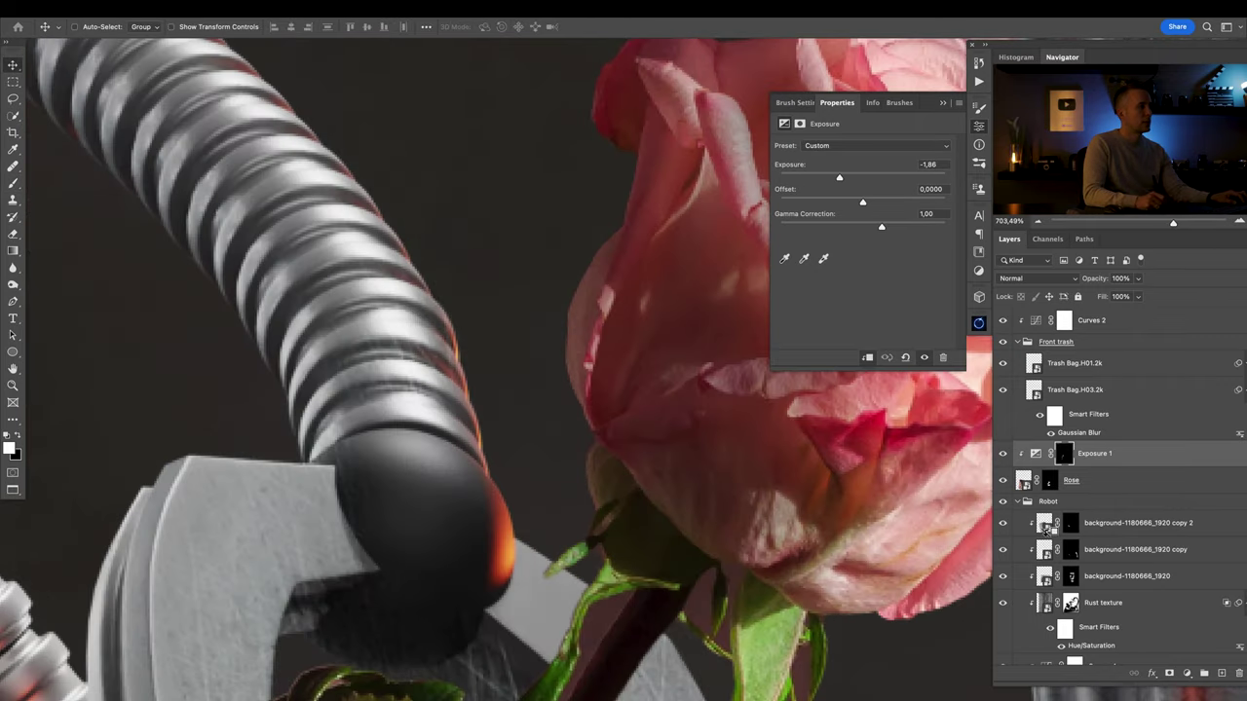
# Refine the shading on the rose by painting on the Exposure 1 mask with a 40 px brush at 40% opacity.
pyautogui.scroll(-10, 549, 426)
pyautogui.moveTo(511, 434); pyautogui.dragTo(475, 406)
pyautogui.moveTo(476, 406); pyautogui.dragTo(537, 337)
pyautogui.scroll(1, 537, 337)
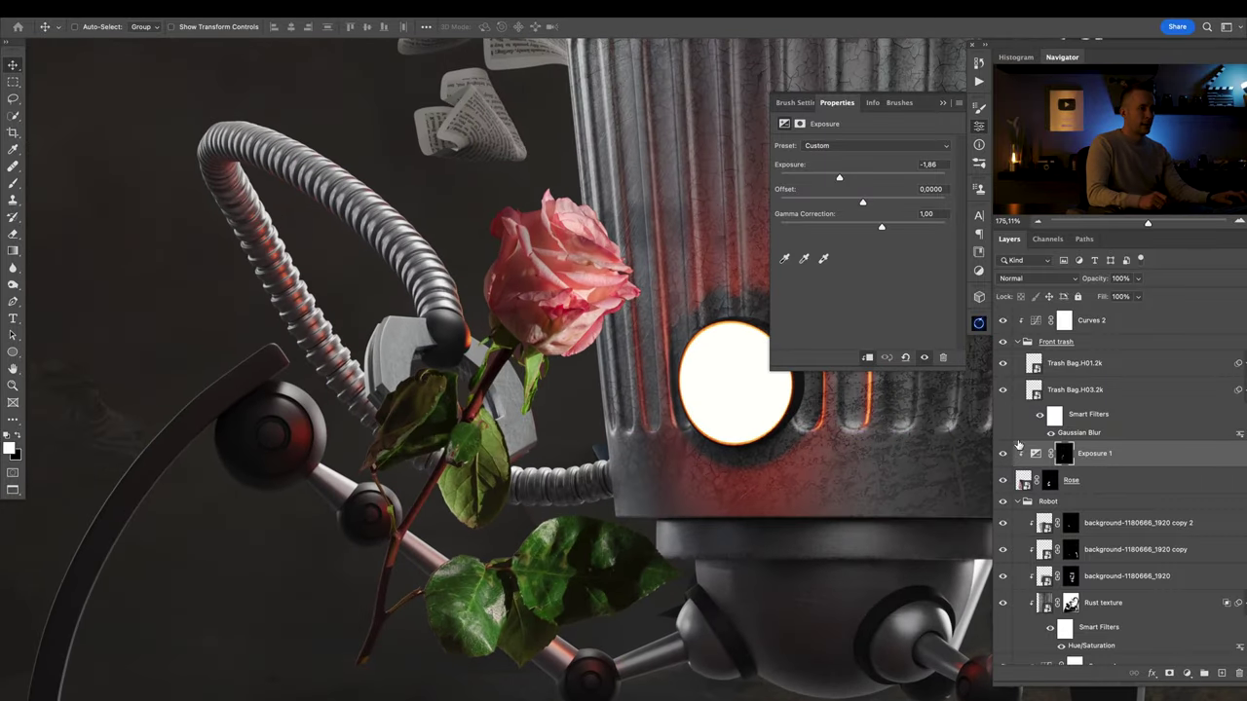
pyautogui.click(1065, 454)
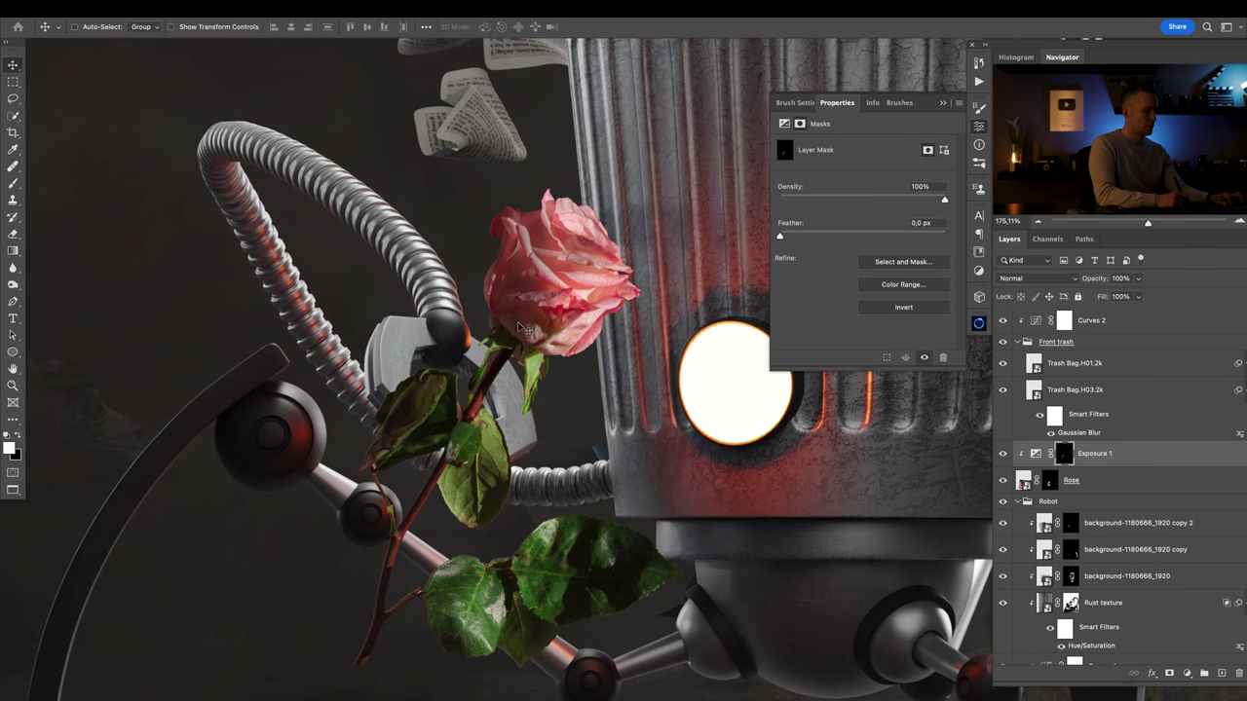
pyautogui.press('b')
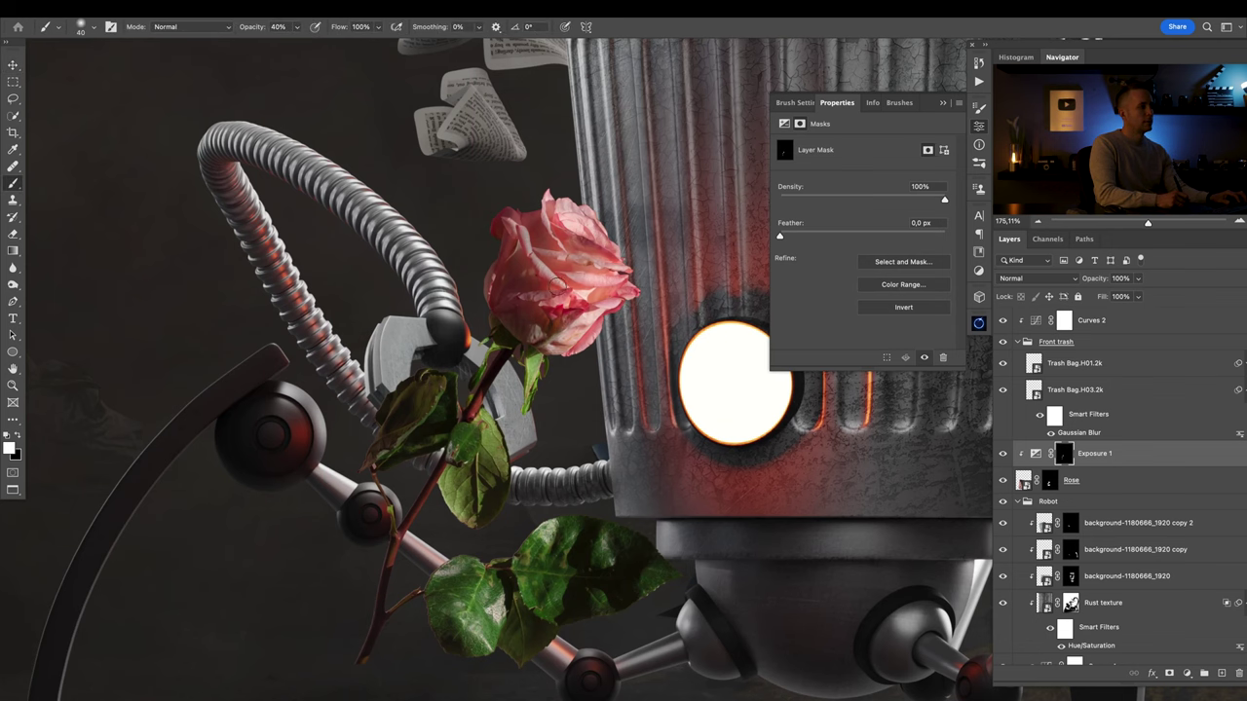
pyautogui.scroll(-5, 557, 286)
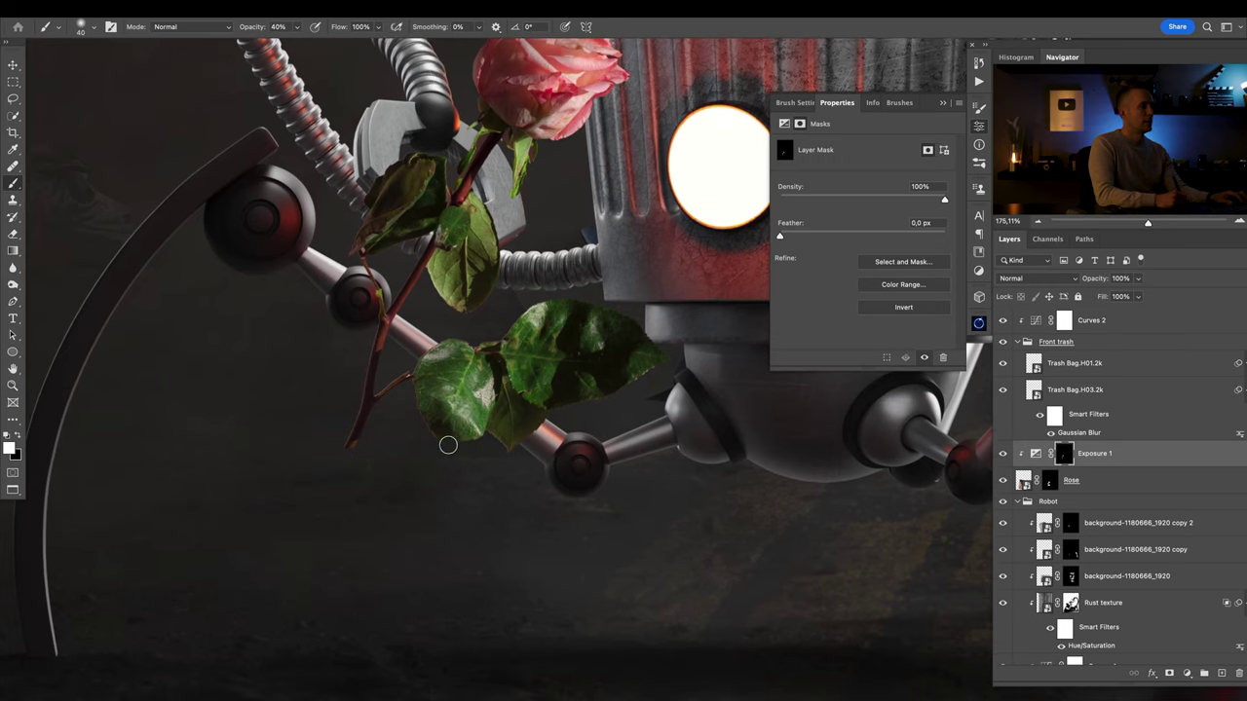
# Toggle the Exposure 1 adjustment to compare the rose with and without the painted shading.
pyautogui.hotkey('ctrl', '0')
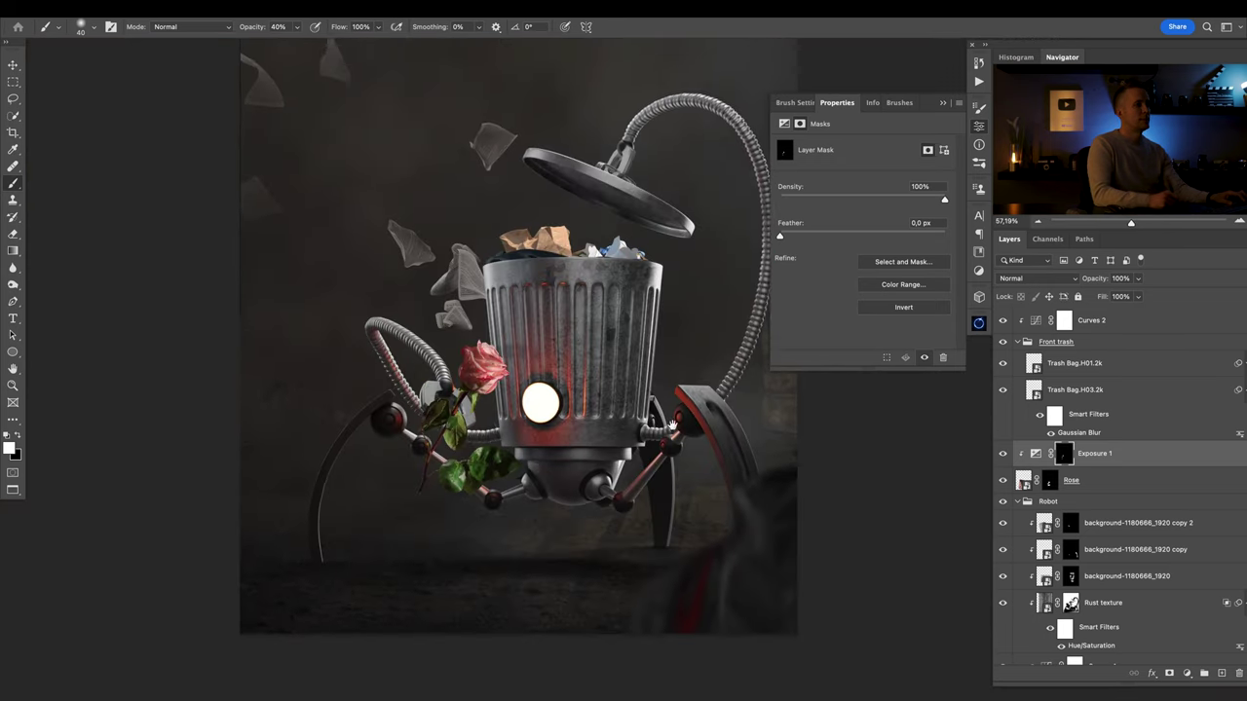
pyautogui.click(1004, 454)
pyautogui.click(1003, 455)
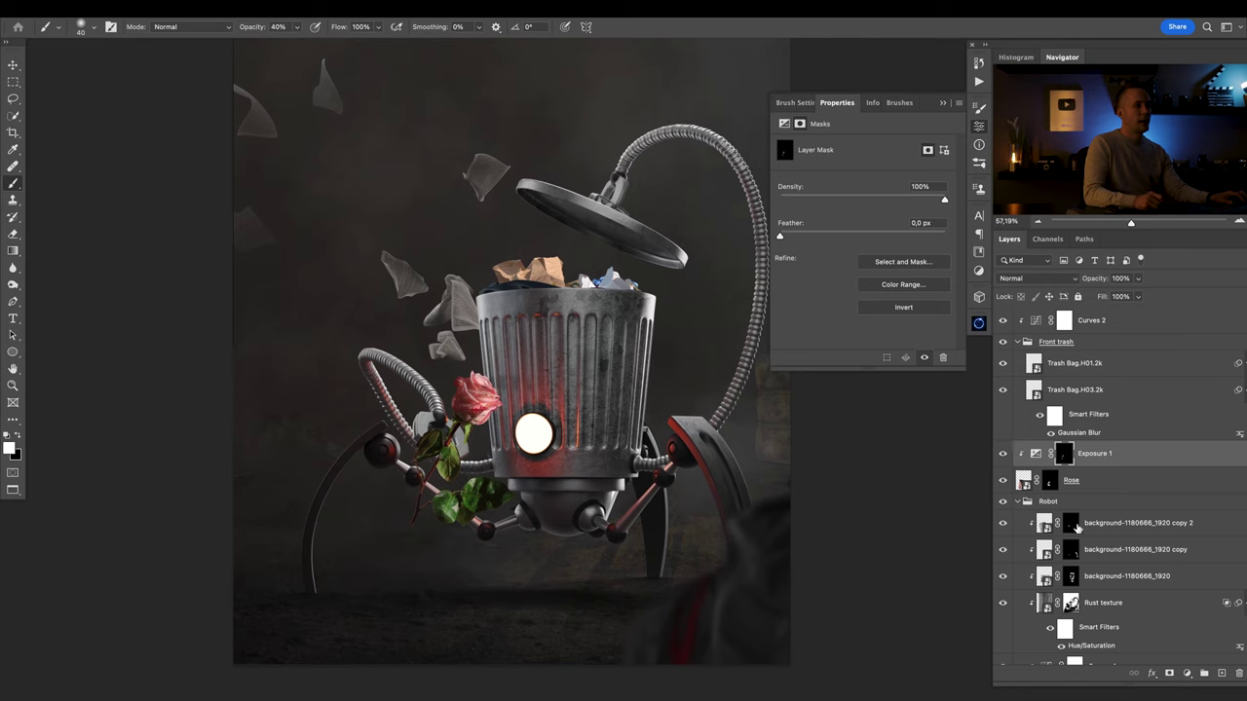
# Add a new layer named Light above background-1180666_1920 copy 2 in the Robot group.
pyautogui.moveTo(678, 487); pyautogui.dragTo(644, 463)
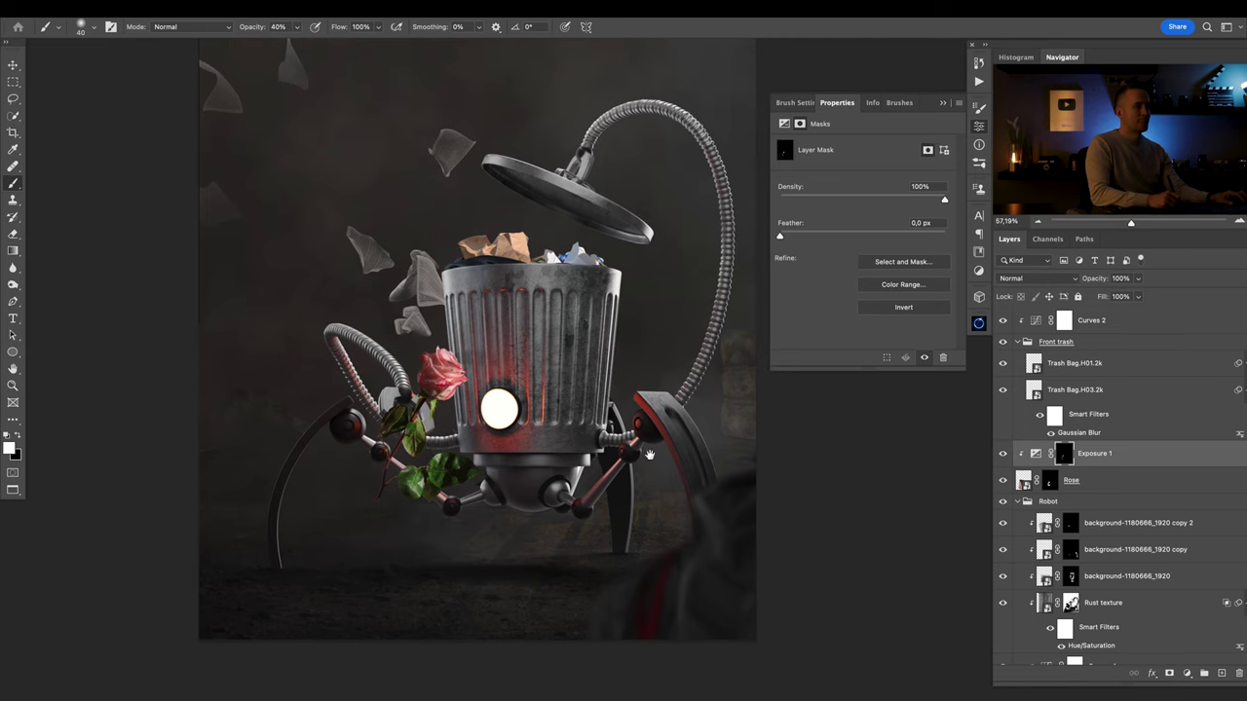
pyautogui.scroll(-1, 644, 463)
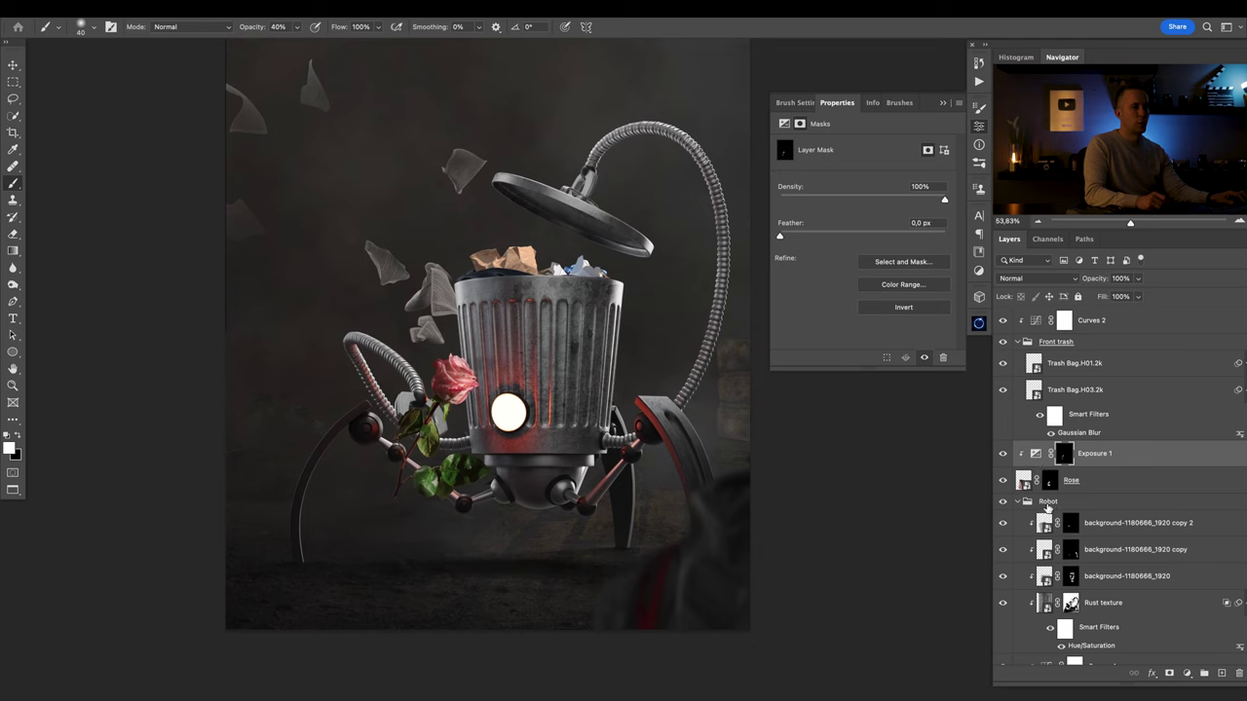
pyautogui.click(1130, 523)
pyautogui.click(1207, 673)
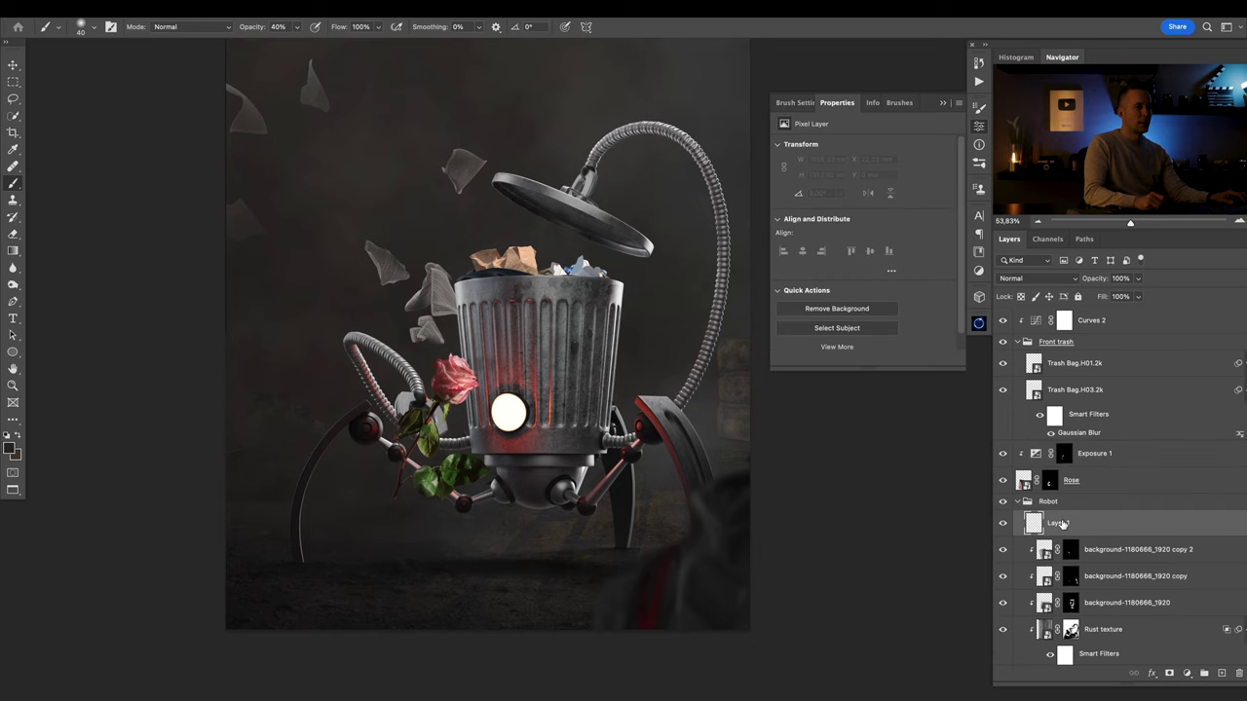
pyautogui.doubleClick(1060, 524)
pyautogui.write('Light')
pyautogui.press('Return')
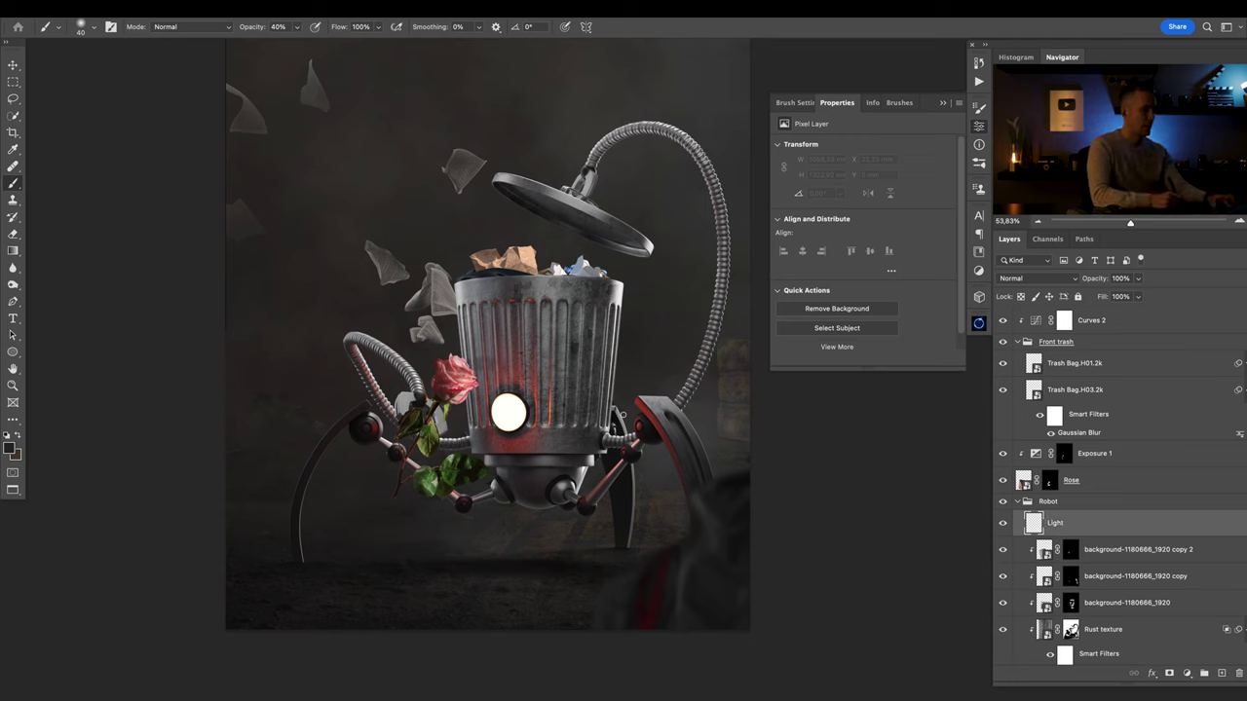
# Paint a horizontal bar about 435 mm long from the round lamp behind the rose, using rose red and a 200 px Hard Round brush at 100% opacity.
pyautogui.press('p')
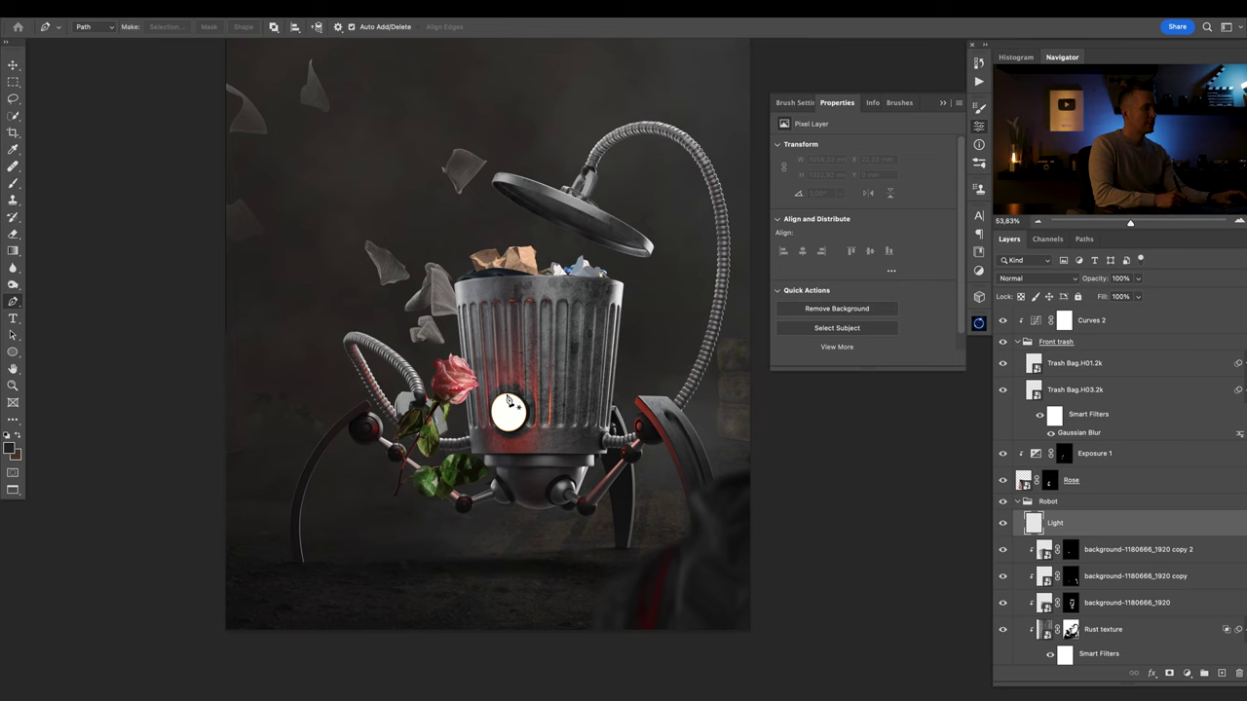
pyautogui.press('b')
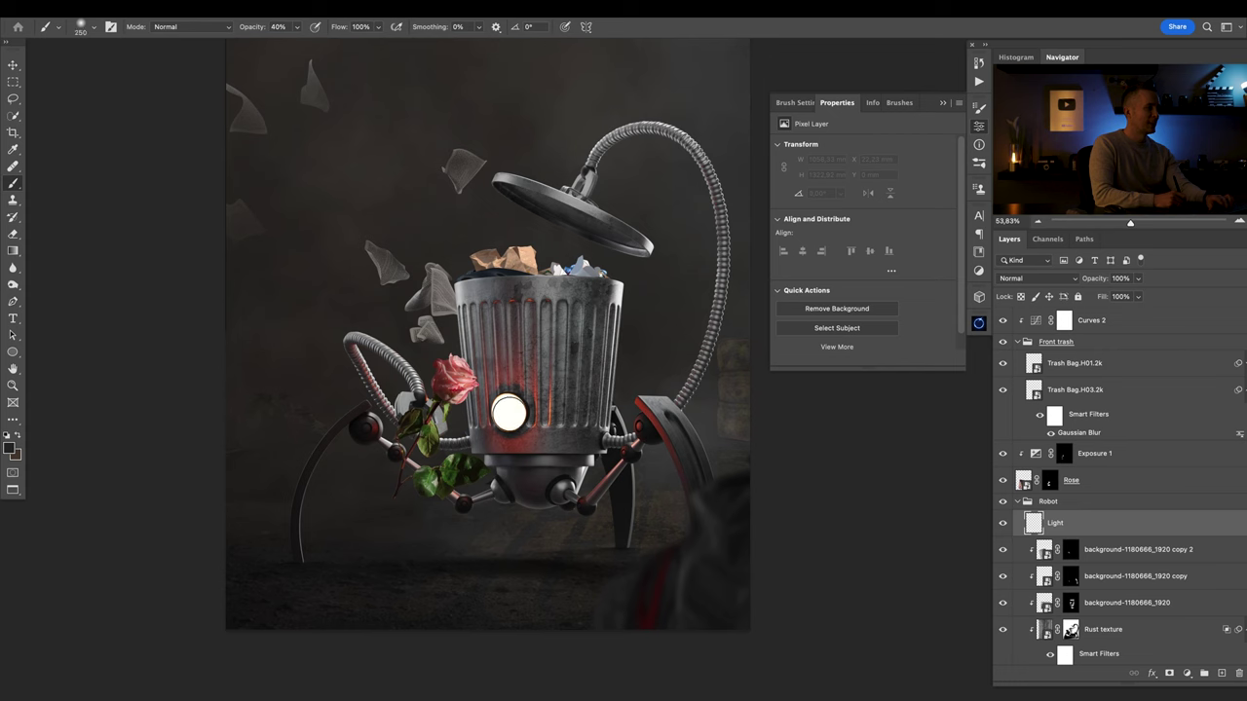
pyautogui.rightClick(509, 414)
pyautogui.click(573, 417)
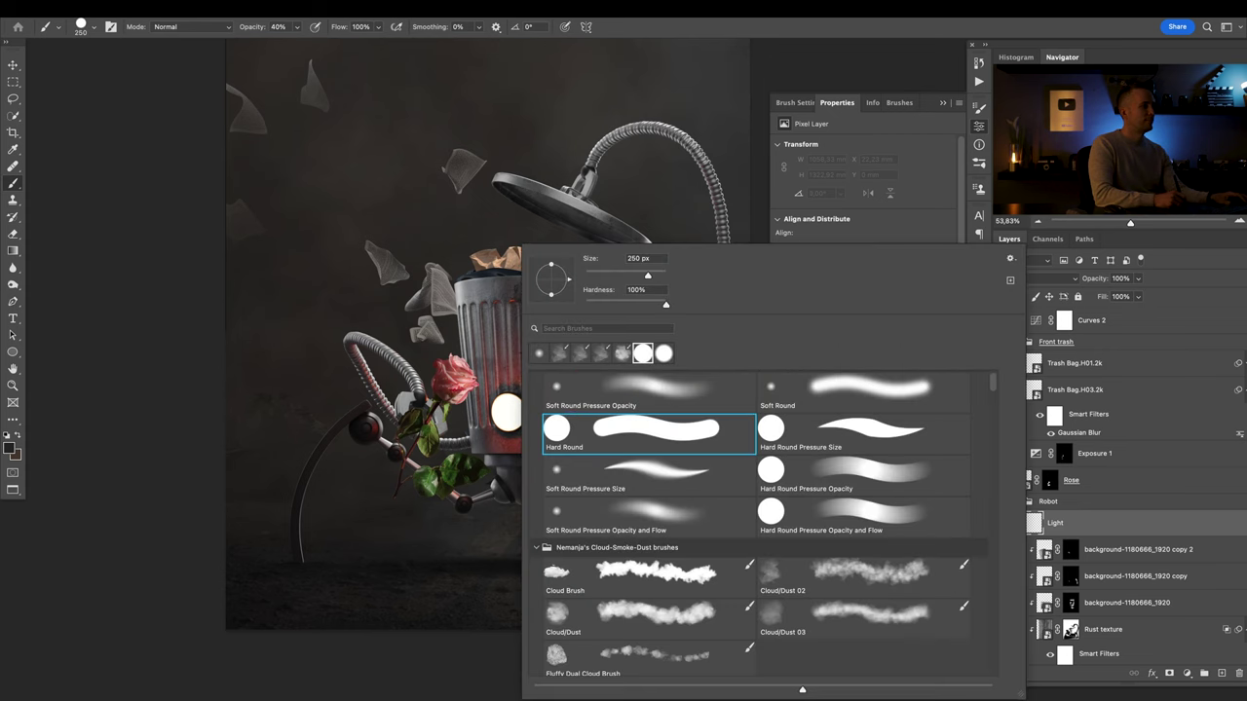
pyautogui.press('Return')
pyautogui.press('p')
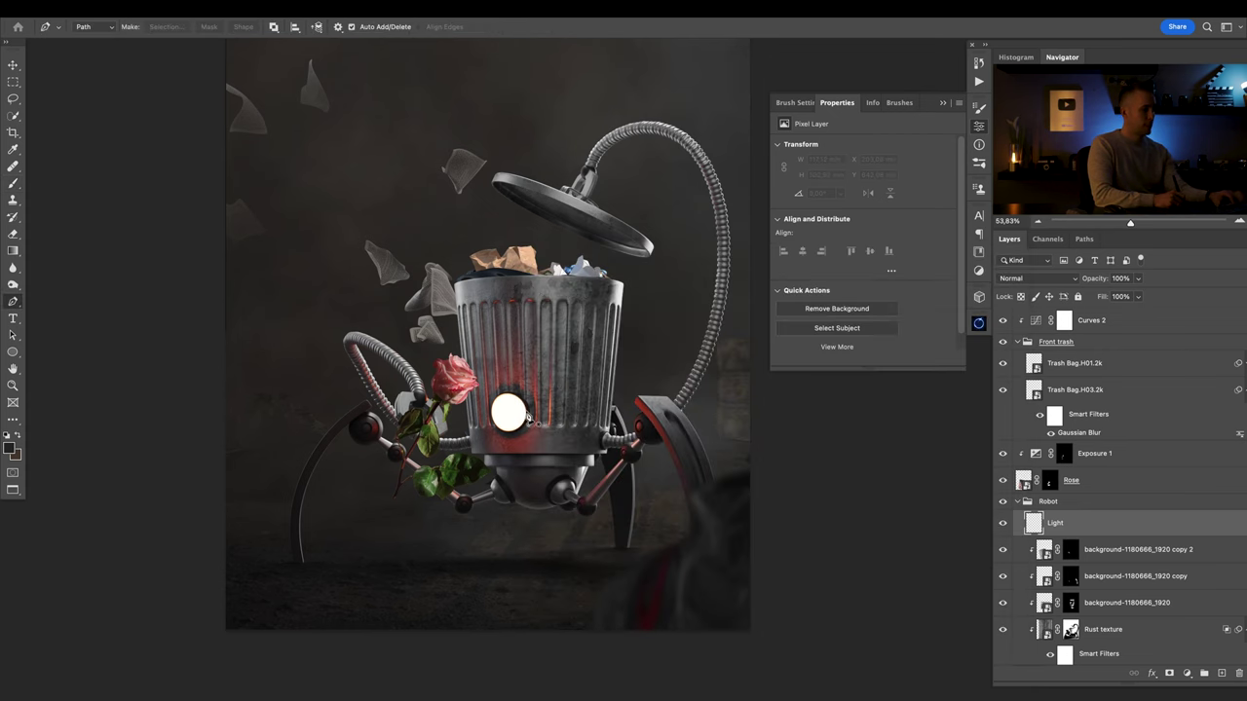
pyautogui.press('b')
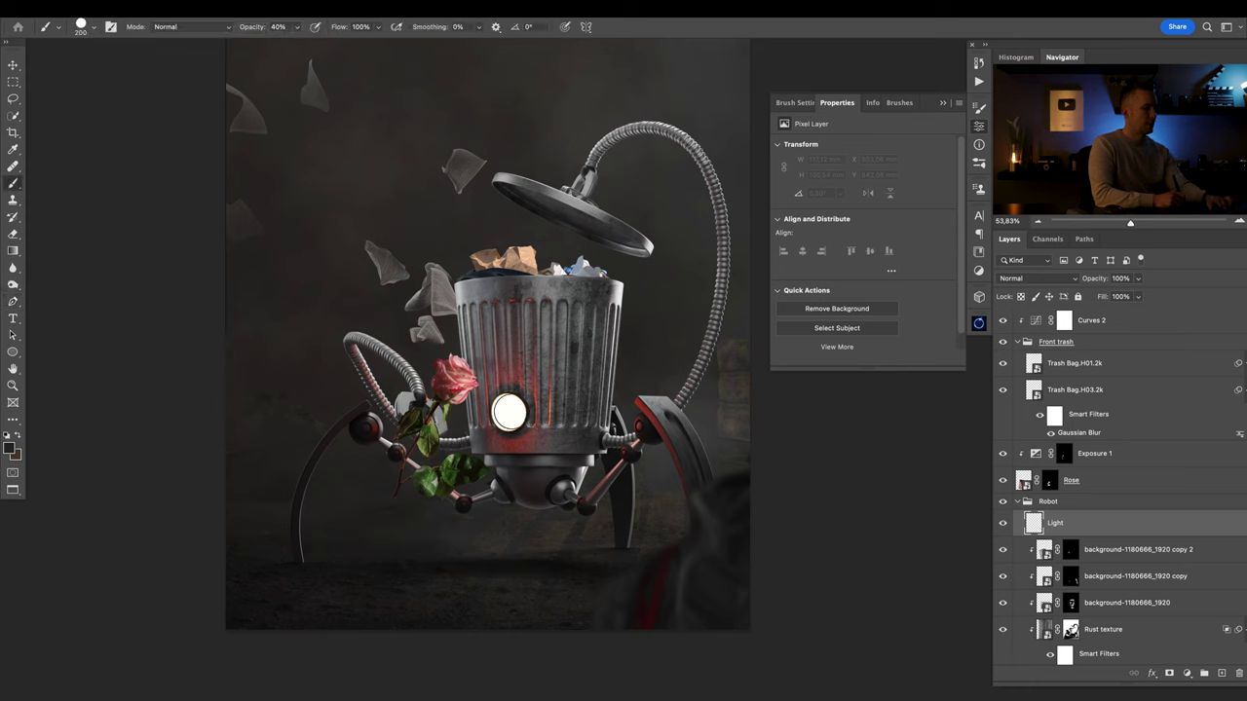
pyautogui.keyDown('alt'); pyautogui.click(463, 366); pyautogui.keyUp('alt')
pyautogui.moveTo(460, 374); pyautogui.dragTo(459, 379)
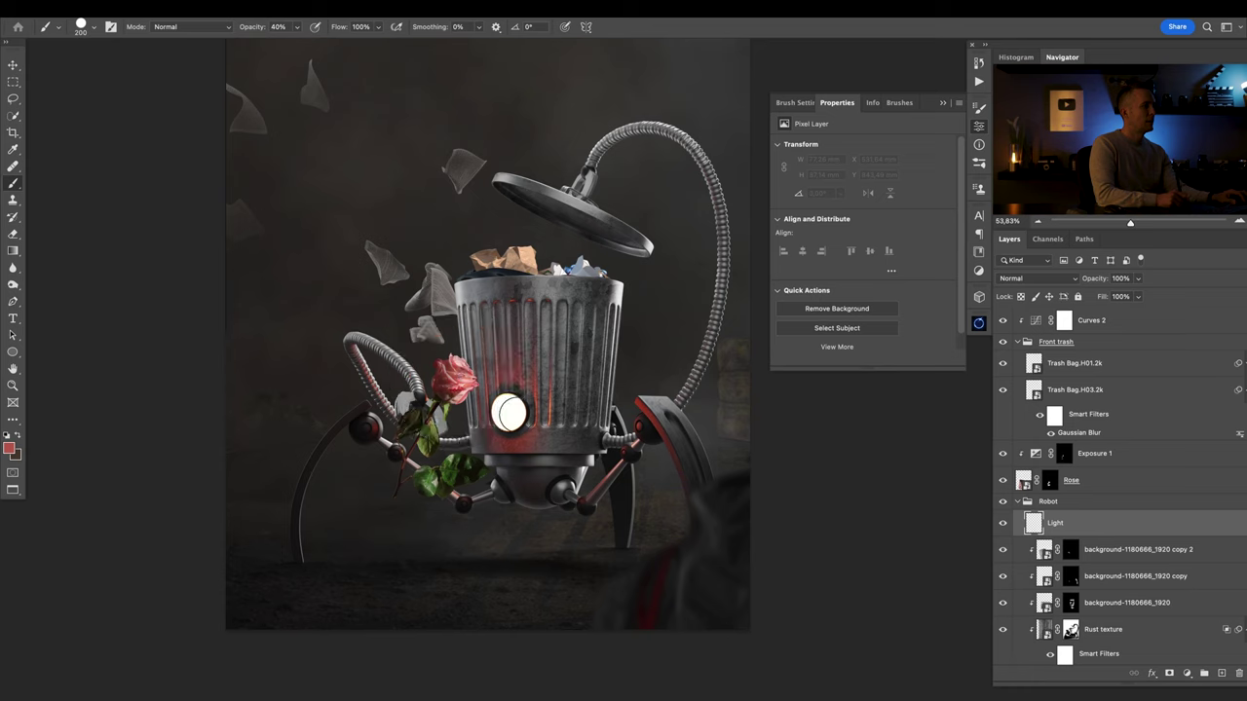
pyautogui.press('0')
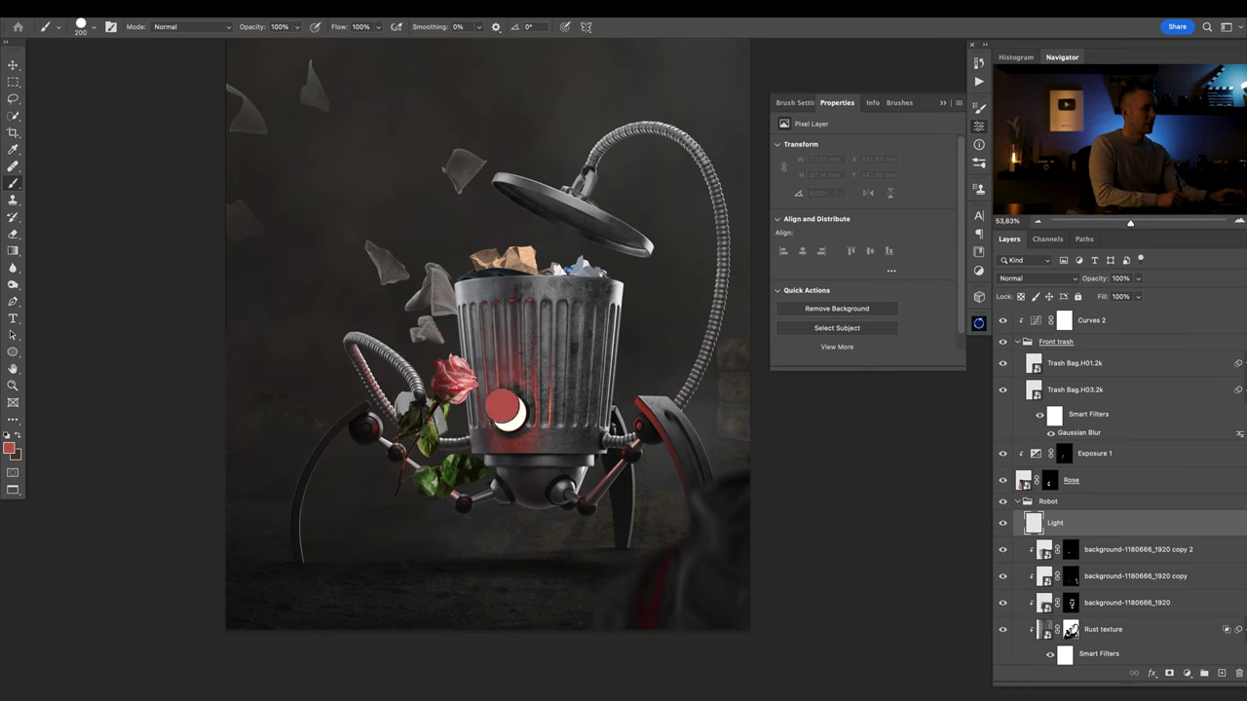
pyautogui.click(509, 413)
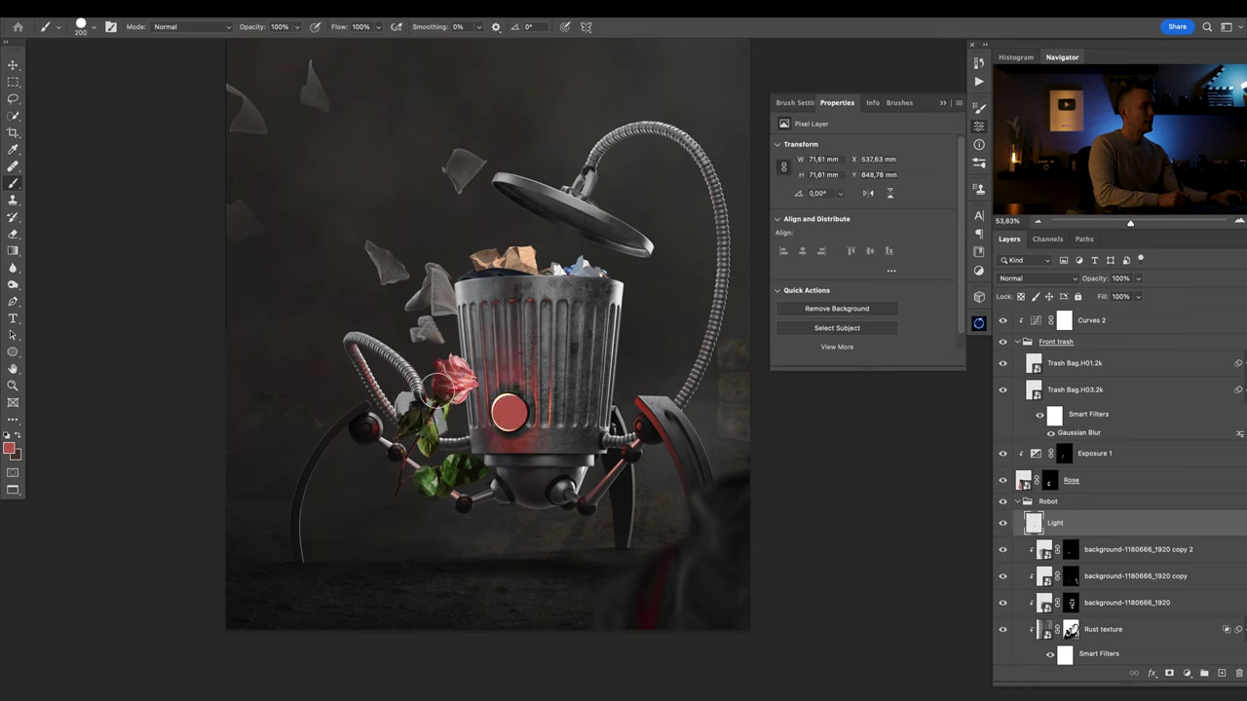
pyautogui.keyDown('shift'); pyautogui.click(327, 419); pyautogui.keyUp('shift')
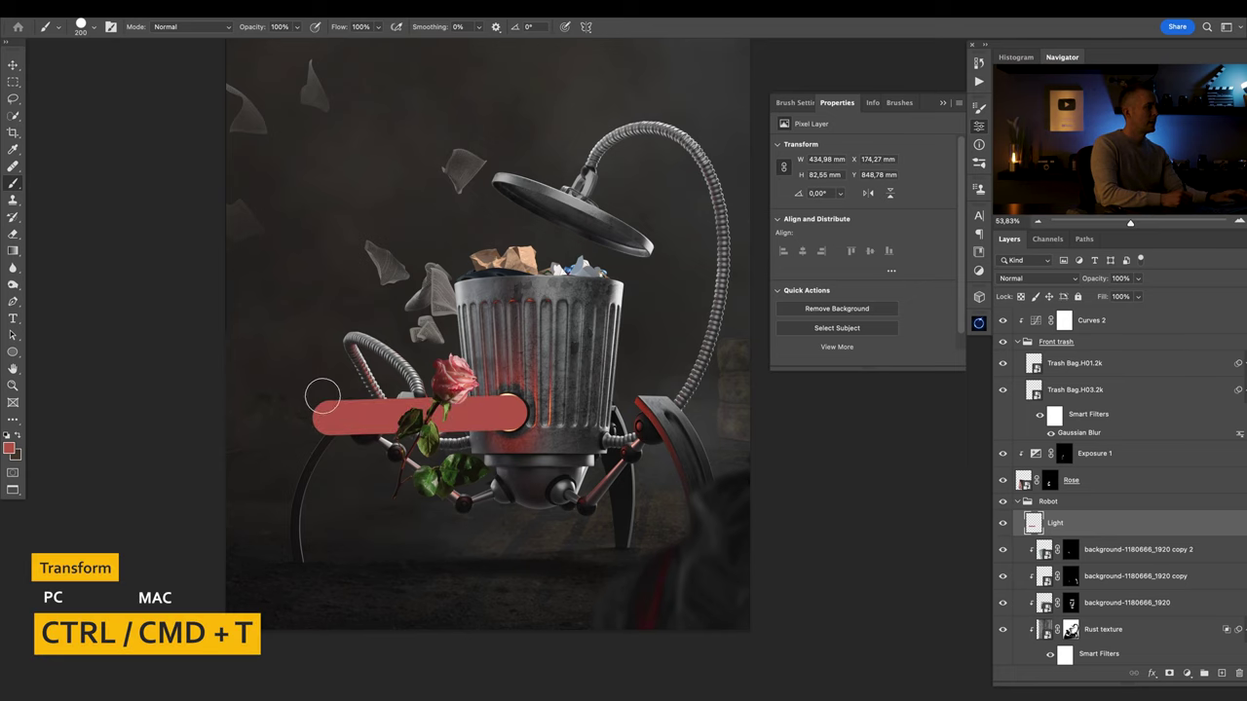
# Transform the red bar with Perspective, widening its outer end into a light cone about 283 mm tall.
pyautogui.hotkey('ctrl', 't')
pyautogui.moveTo(311, 393); pyautogui.dragTo(311, 337)
pyautogui.rightClick(350, 371)
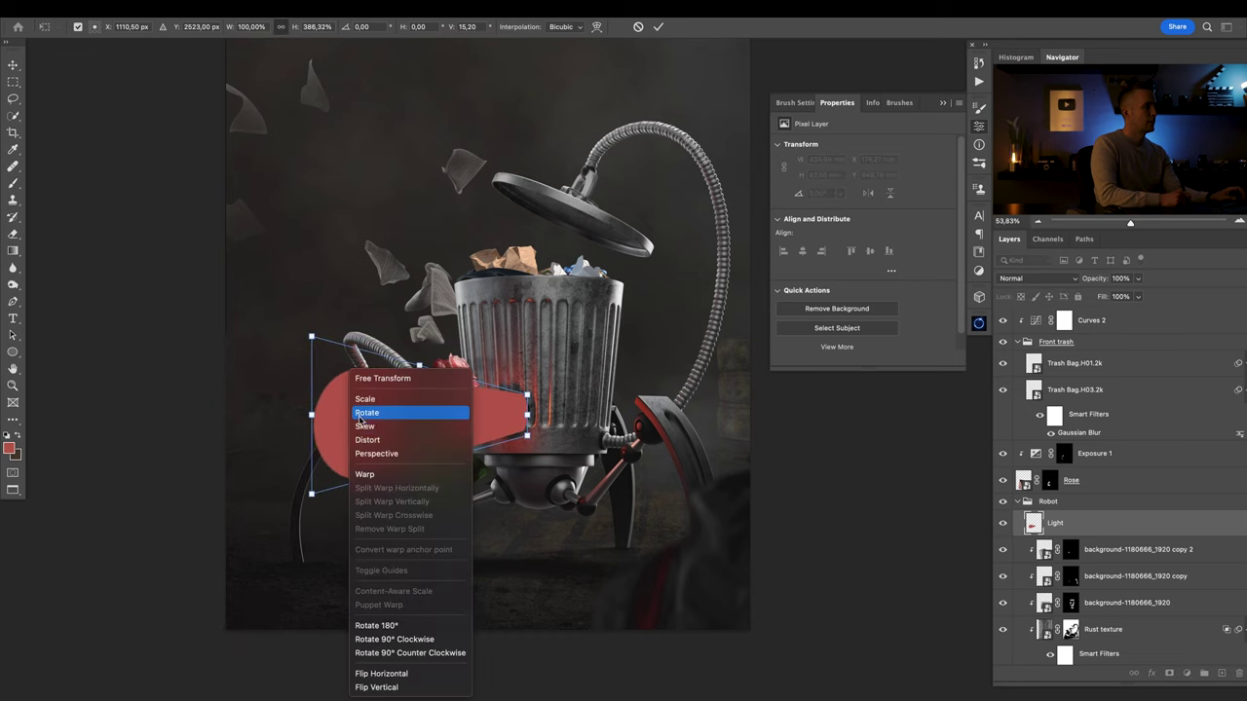
pyautogui.click(376, 453)
pyautogui.moveTo(311, 337)
pyautogui.mouseDown()
pyautogui.moveTo(312, 296)
pyautogui.moveTo(313, 313)
pyautogui.mouseUp()
pyautogui.moveTo(314, 416); pyautogui.dragTo(345, 394)
pyautogui.moveTo(312, 395)
pyautogui.mouseDown()
pyautogui.moveTo(326, 385)
pyautogui.moveTo(313, 399)
pyautogui.mouseUp()
pyautogui.press('Return')
pyautogui.press('b')
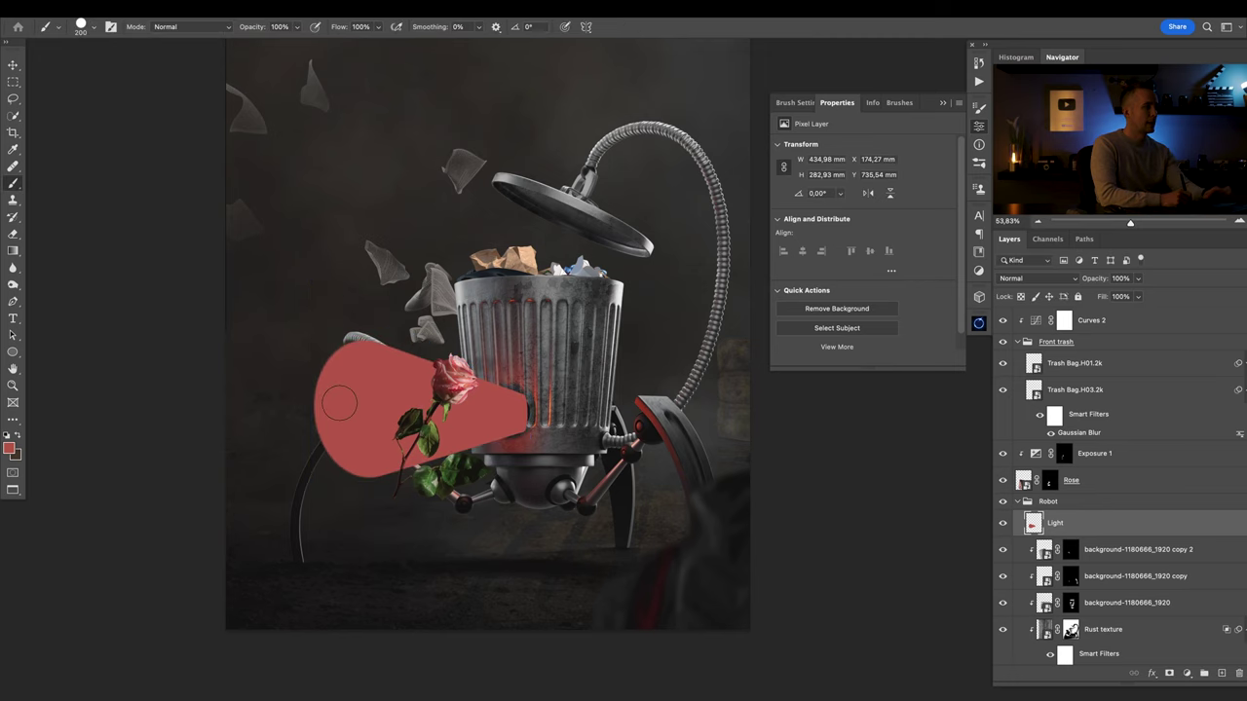
# Set the Light layer's blend mode to Linear Dodge (Add) and apply a Gaussian Blur with a 23.3 px radius.
pyautogui.click(1036, 280)
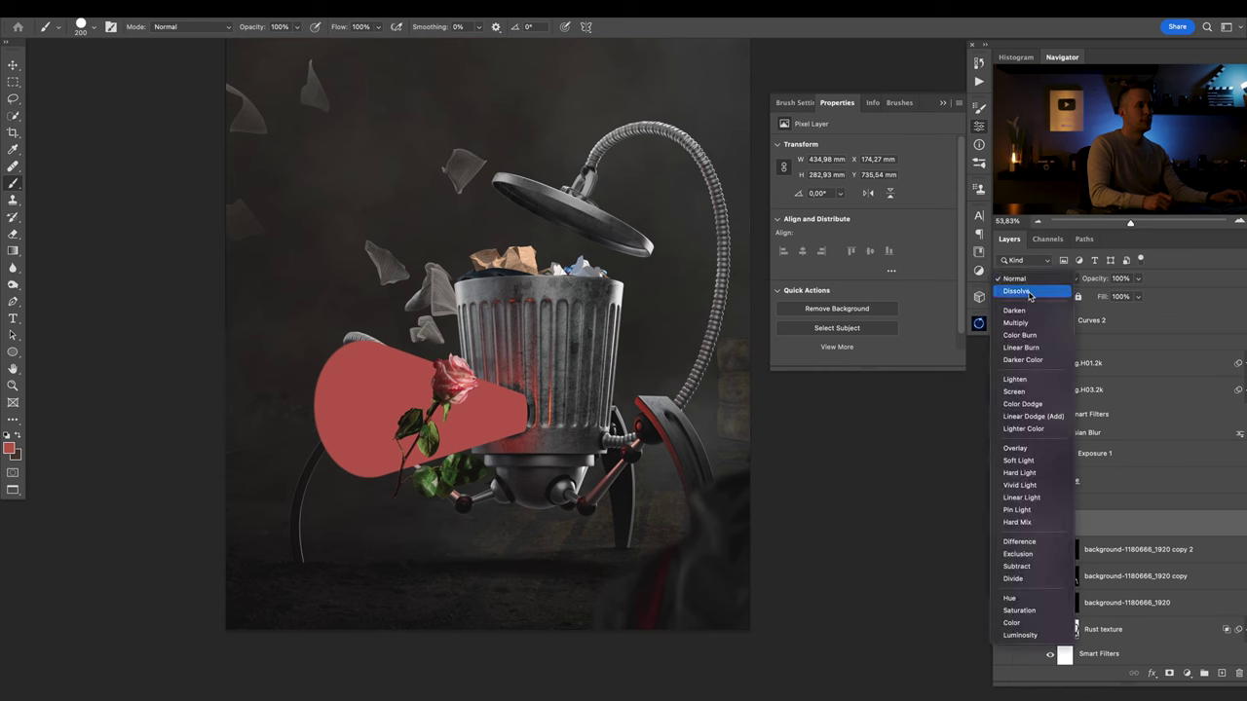
pyautogui.click(1024, 417)
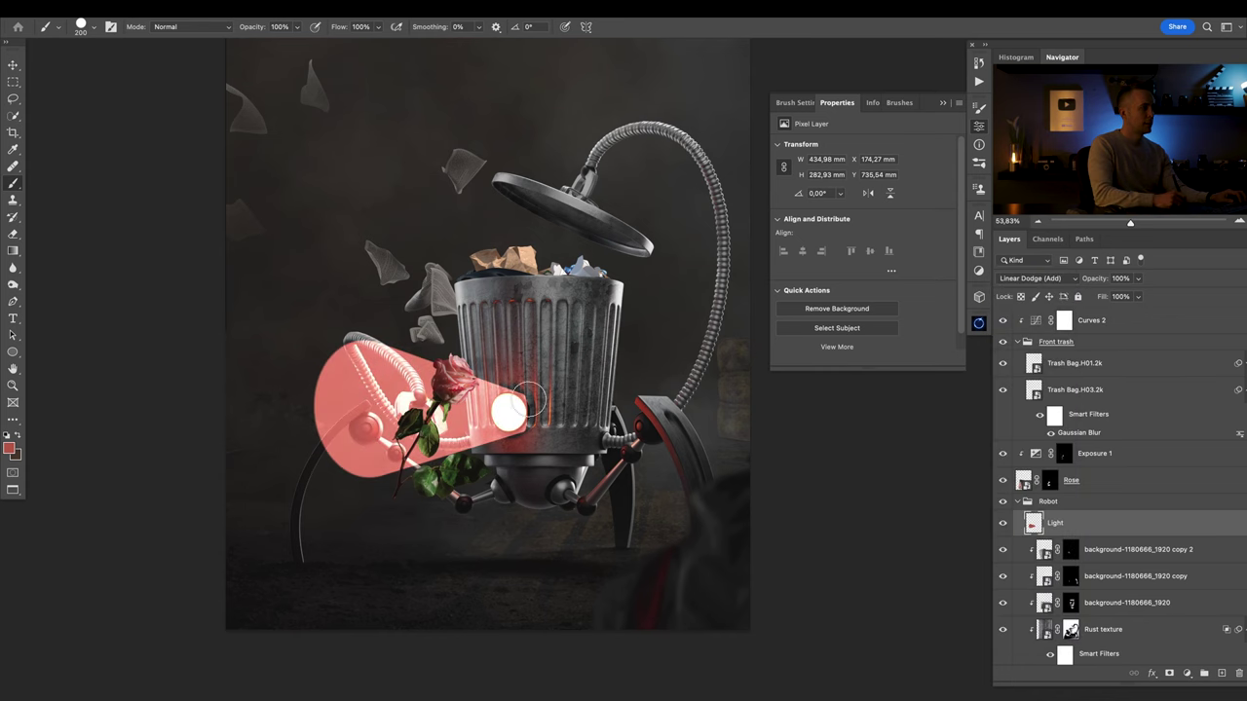
pyautogui.click(299, 14)
pyautogui.moveTo(390, 174)
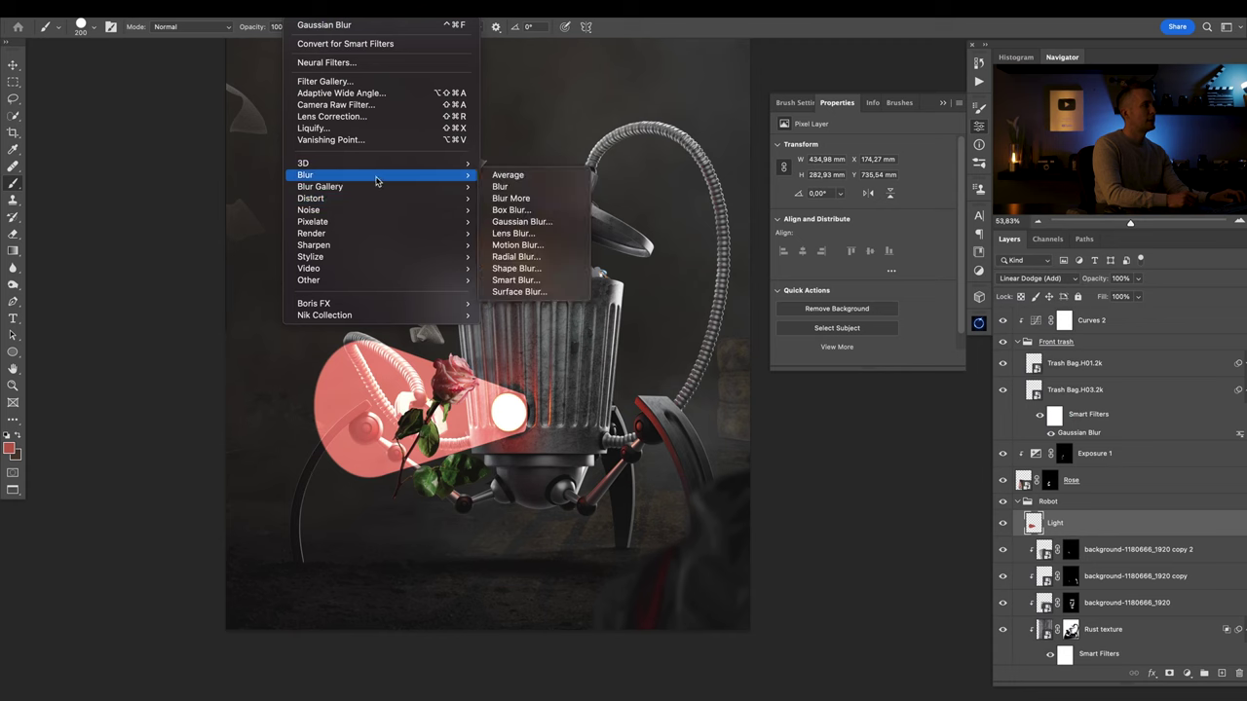
pyautogui.click(531, 221)
pyautogui.moveTo(326, 458); pyautogui.dragTo(214, 350)
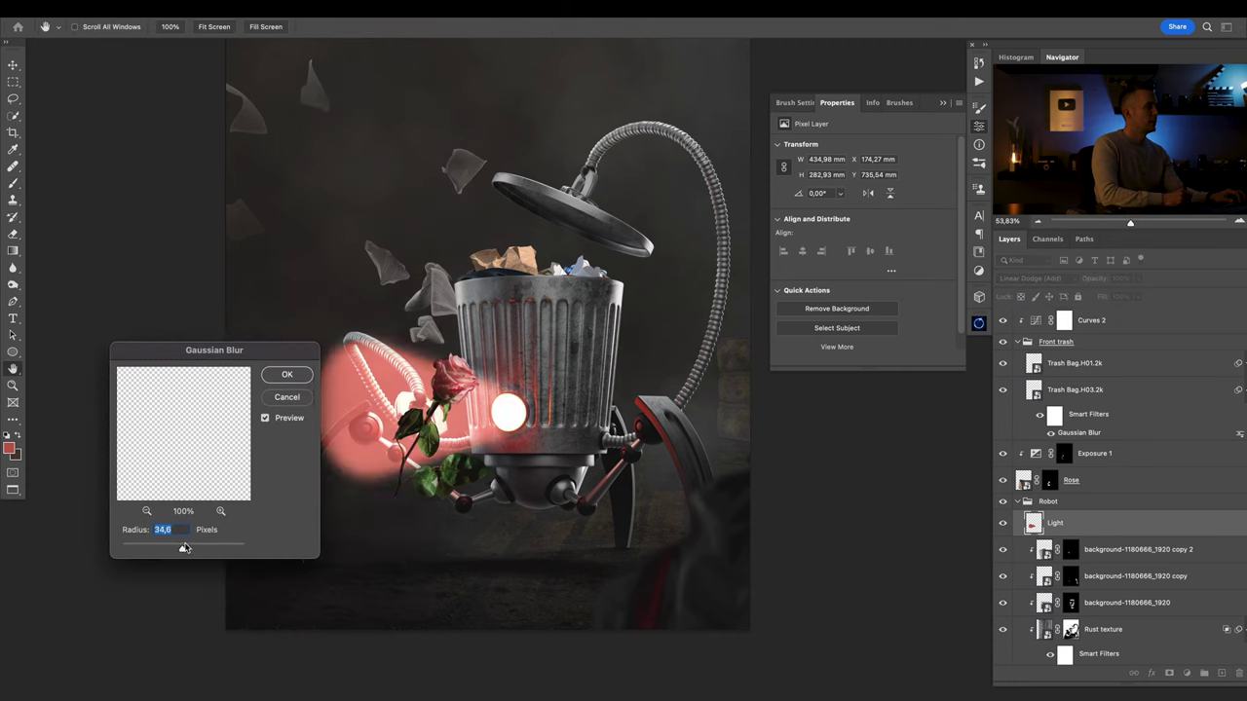
pyautogui.moveTo(180, 547); pyautogui.dragTo(178, 550)
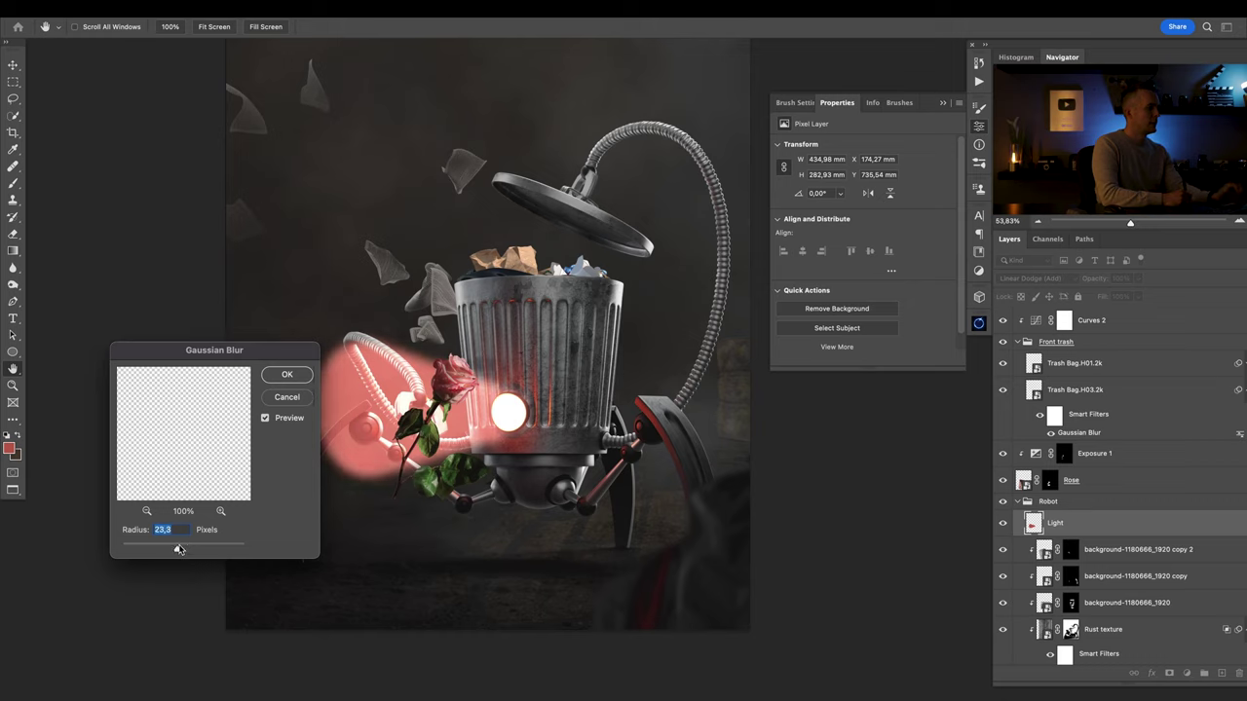
pyautogui.click(286, 376)
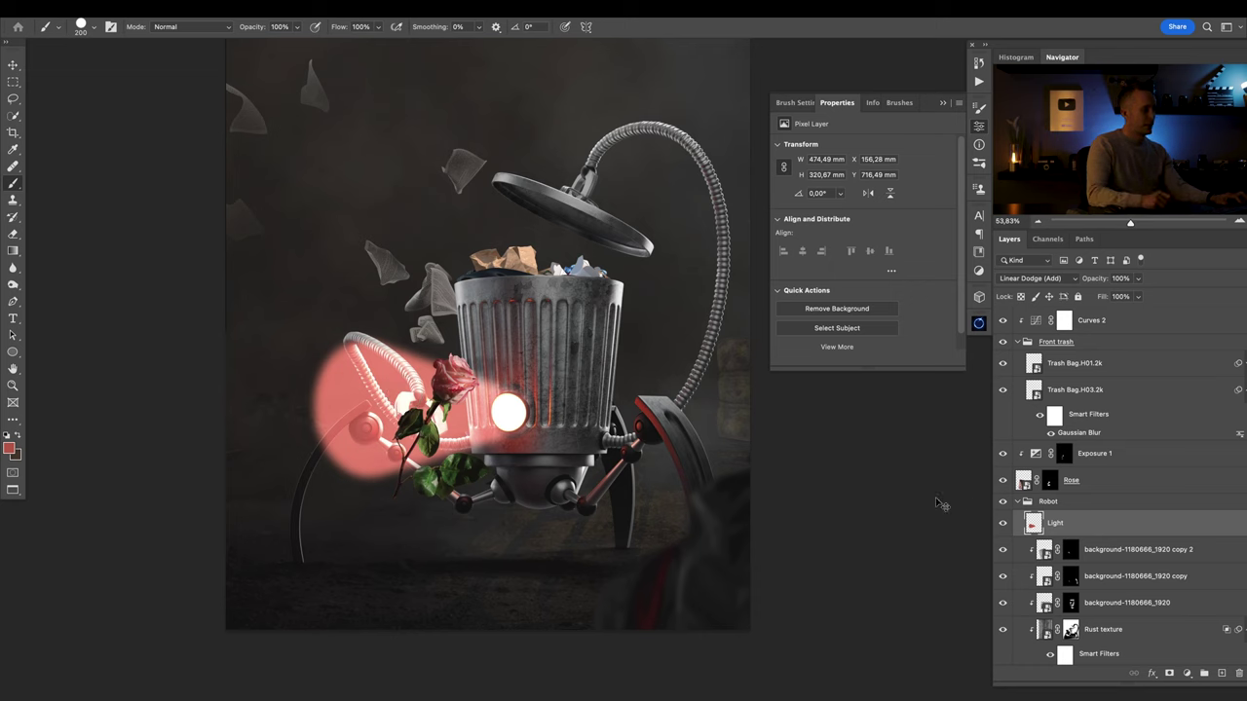
# Shorten and skew the red light cone to about 216 mm wide and 246 mm tall so it ends around the rose.
pyautogui.hotkey('ctrl', 't')
pyautogui.moveTo(308, 416); pyautogui.dragTo(424, 412)
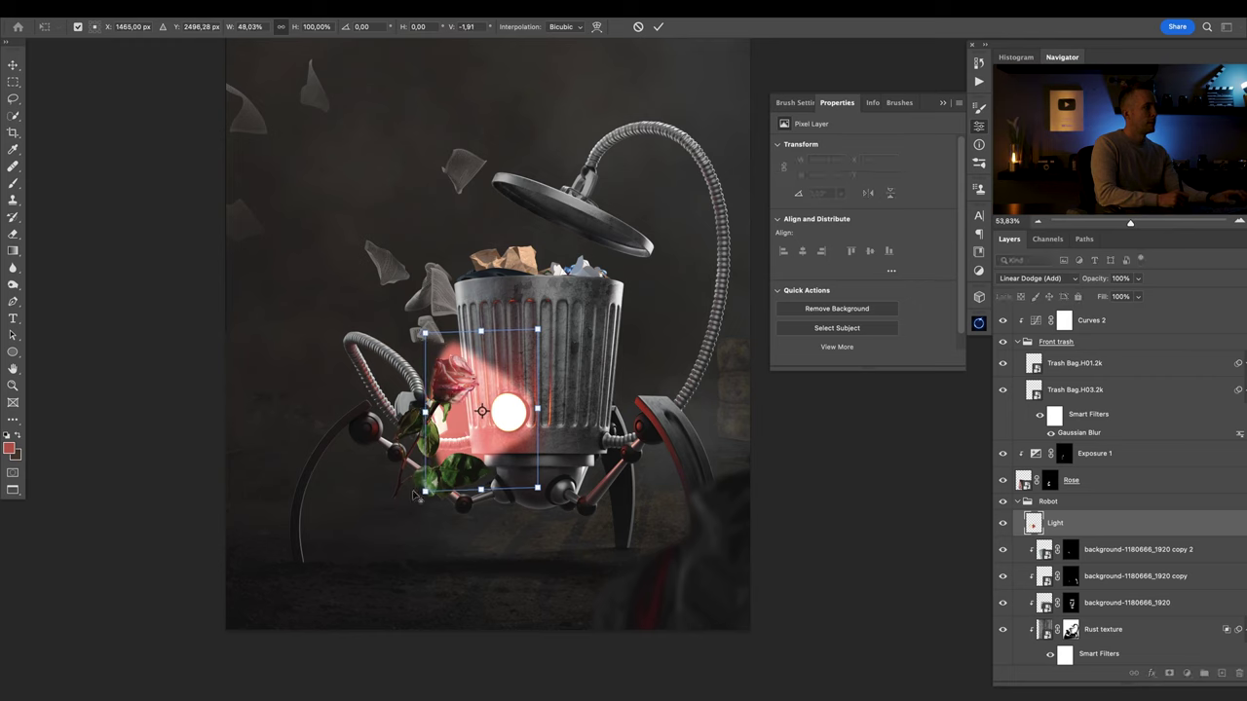
pyautogui.moveTo(425, 490); pyautogui.dragTo(439, 422)
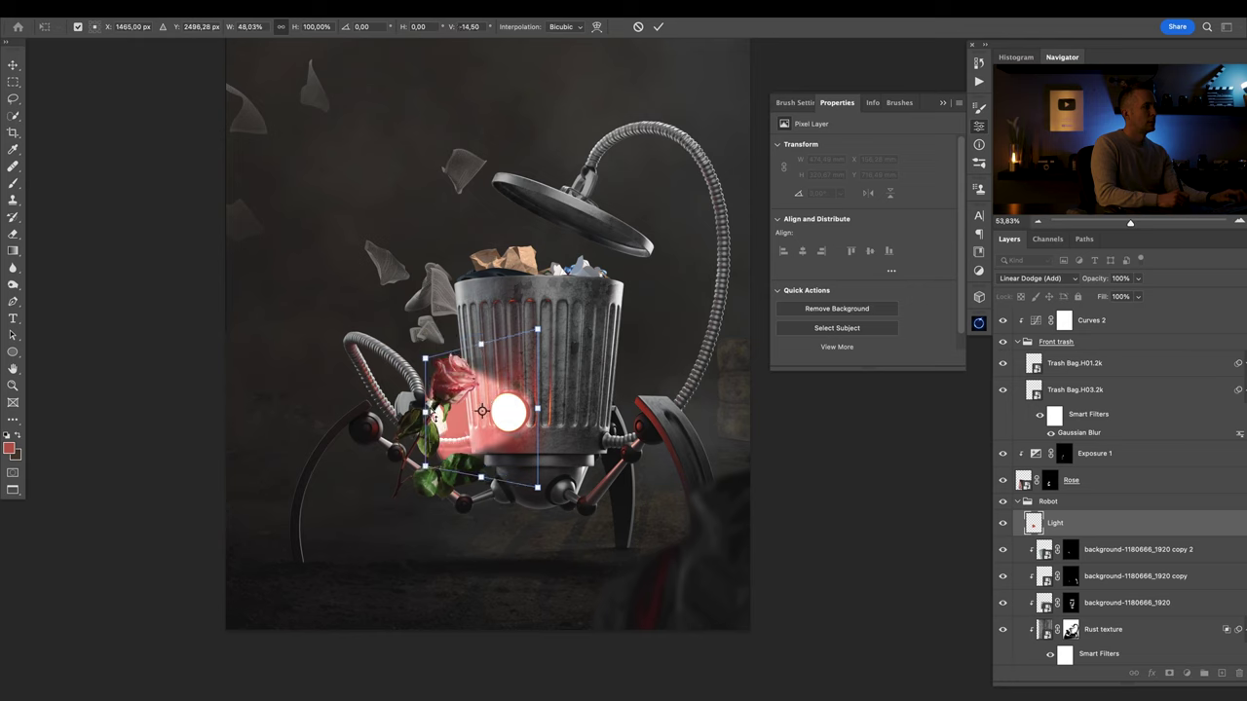
pyautogui.moveTo(426, 413); pyautogui.dragTo(427, 409)
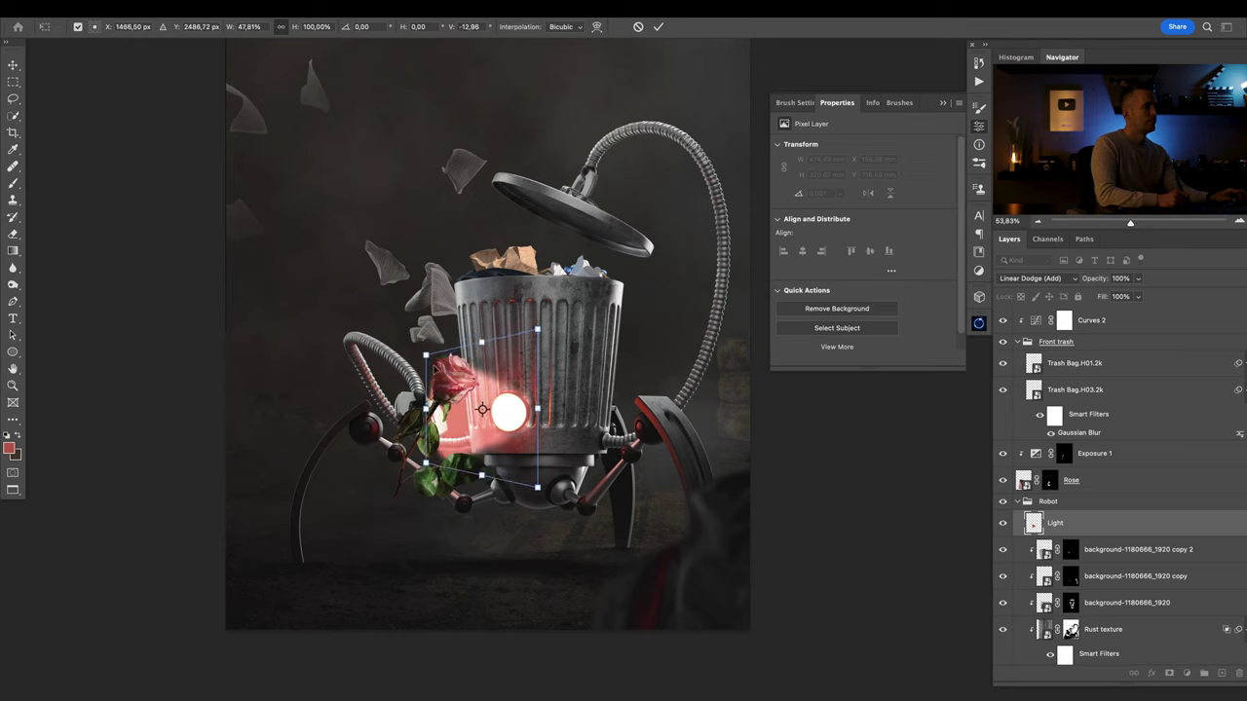
pyautogui.moveTo(426, 354); pyautogui.dragTo(426, 351)
pyautogui.press('Return')
pyautogui.press('b')
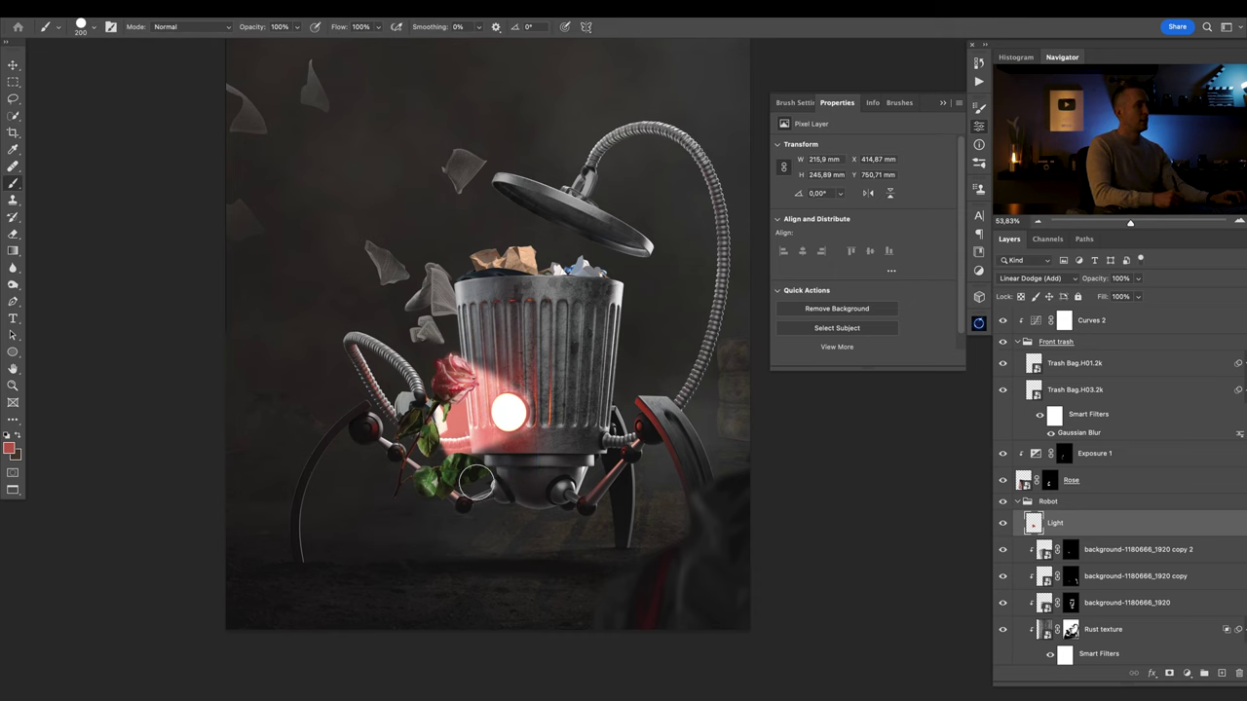
pyautogui.click(1183, 674)
pyautogui.click(1169, 676)
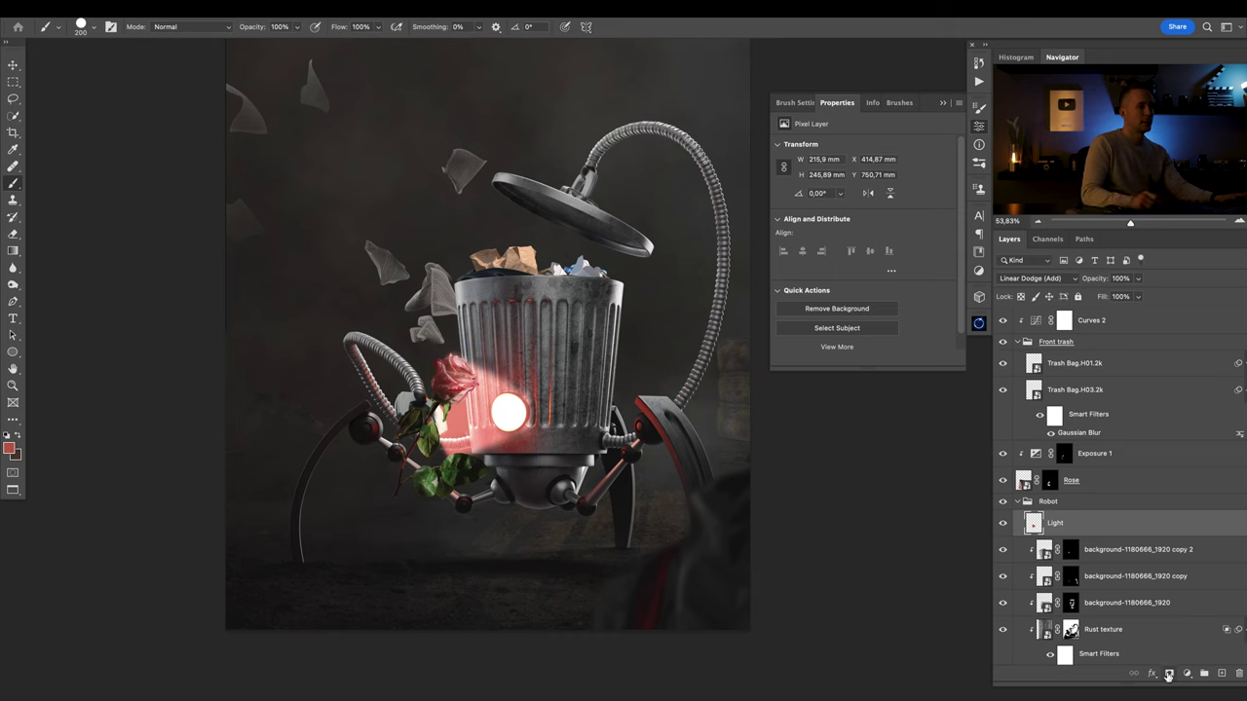
pyautogui.click(1169, 675)
pyautogui.press('d')
pyautogui.press(']')
pyautogui.press(']')
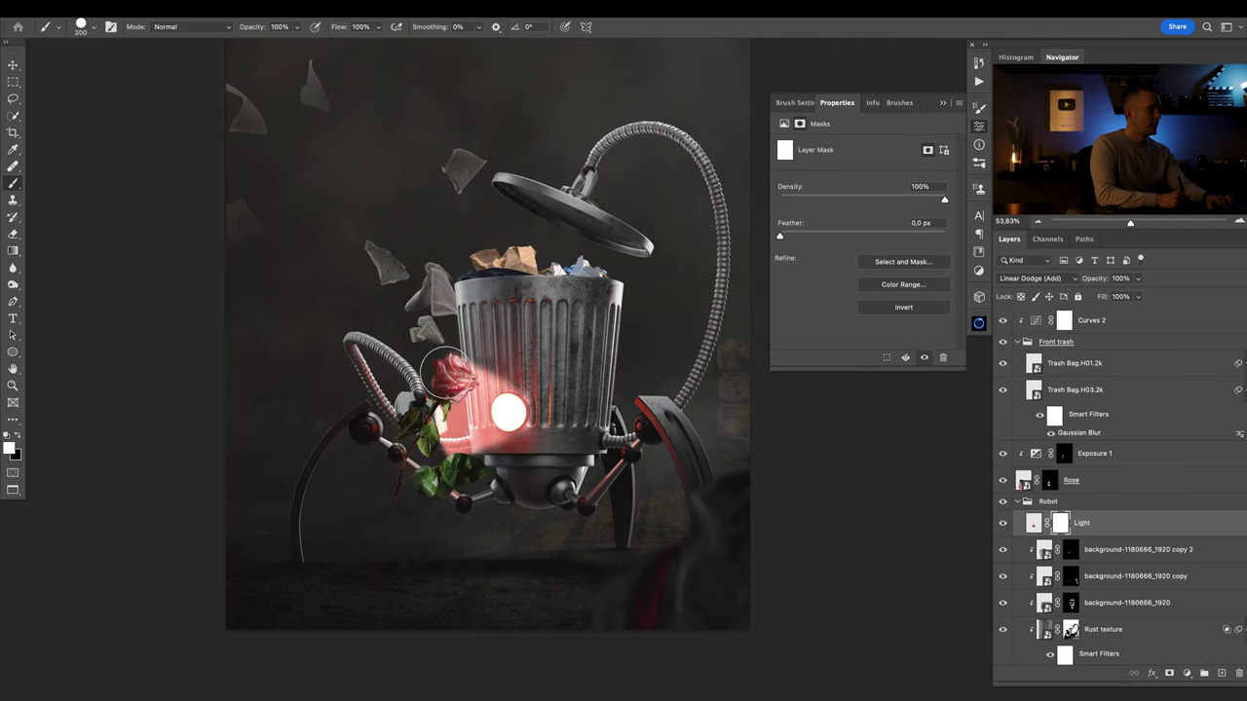
pyautogui.press('x')
pyautogui.moveTo(425, 347); pyautogui.dragTo(421, 471)
pyautogui.moveTo(421, 471)
pyautogui.mouseDown()
pyautogui.moveTo(418, 390)
pyautogui.moveTo(437, 487)
pyautogui.mouseUp()
pyautogui.press('super+z')
pyautogui.press('super+z')
# Add a mask to the Light layer and fade the beam's outer edge around the rose with a soft 300 px black brush.
pyautogui.rightClick(448, 430)
pyautogui.click(485, 394)
pyautogui.moveTo(408, 373)
pyautogui.mouseDown()
pyautogui.moveTo(421, 474)
pyautogui.moveTo(423, 458)
pyautogui.mouseUp()
pyautogui.press('super+z')
pyautogui.press('x')
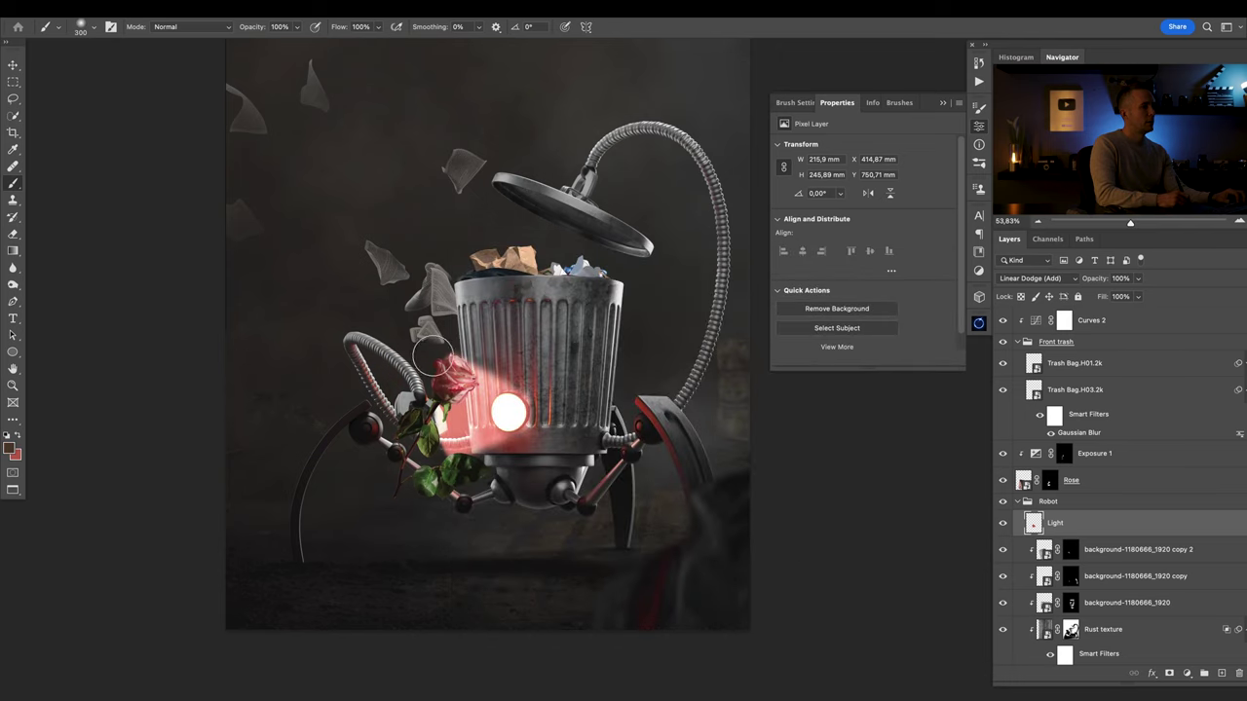
pyautogui.click(1168, 672)
pyautogui.scroll(2, 452, 408)
pyautogui.moveTo(427, 387)
pyautogui.mouseDown()
pyautogui.moveTo(432, 491)
pyautogui.moveTo(435, 454)
pyautogui.mouseUp()
pyautogui.moveTo(468, 331)
pyautogui.mouseDown()
pyautogui.moveTo(514, 356)
pyautogui.moveTo(499, 343)
pyautogui.mouseUp()
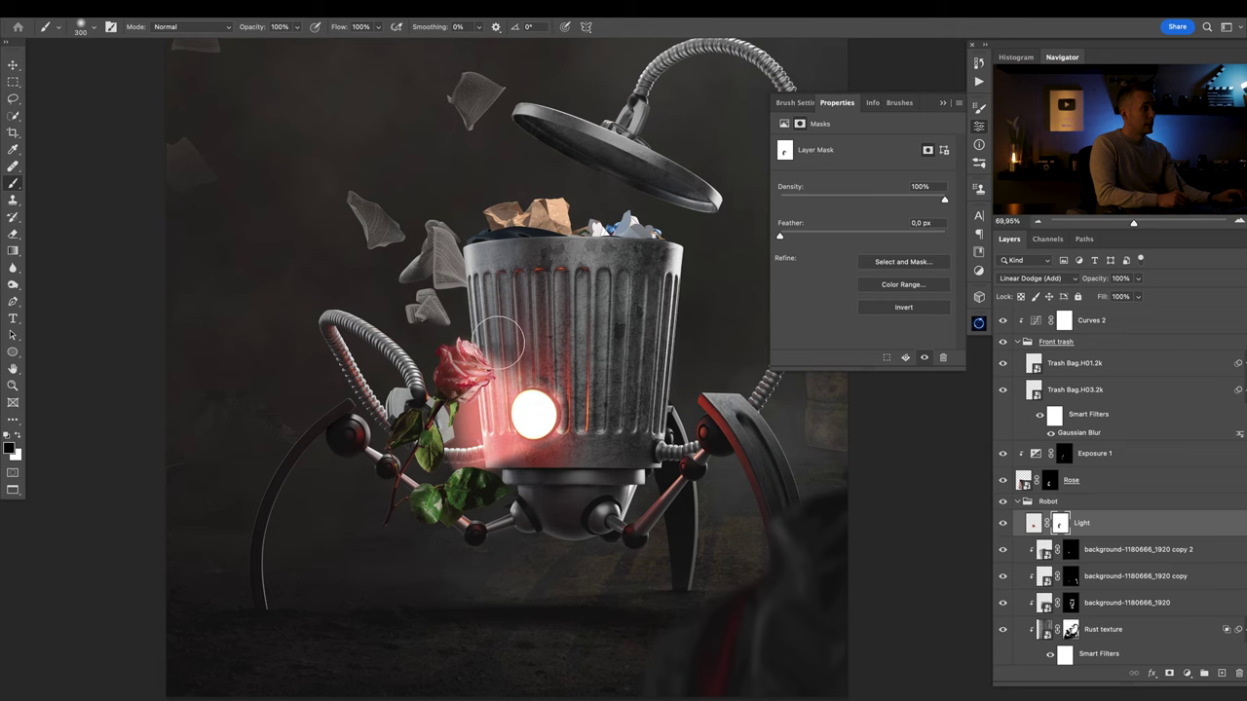
# Soften the remaining red glow around the lamp and lower can on the Light mask with a 400 px brush at 40% opacity.
pyautogui.press(']')
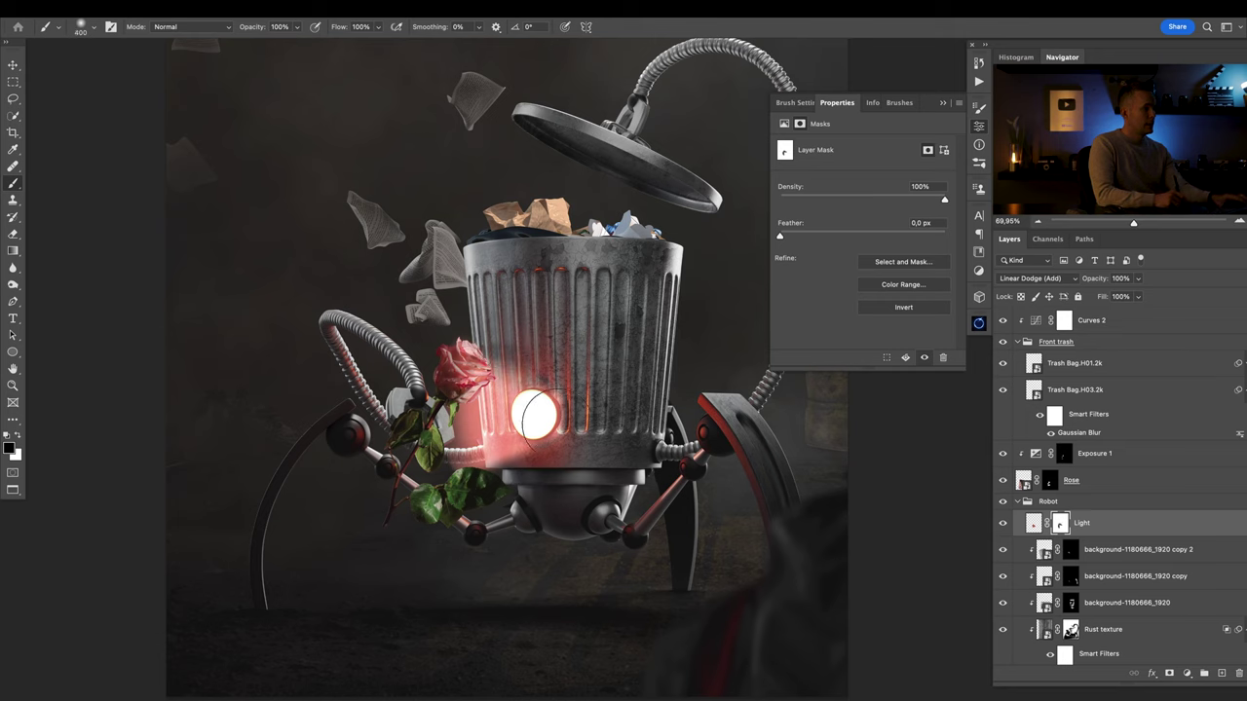
pyautogui.press('4')
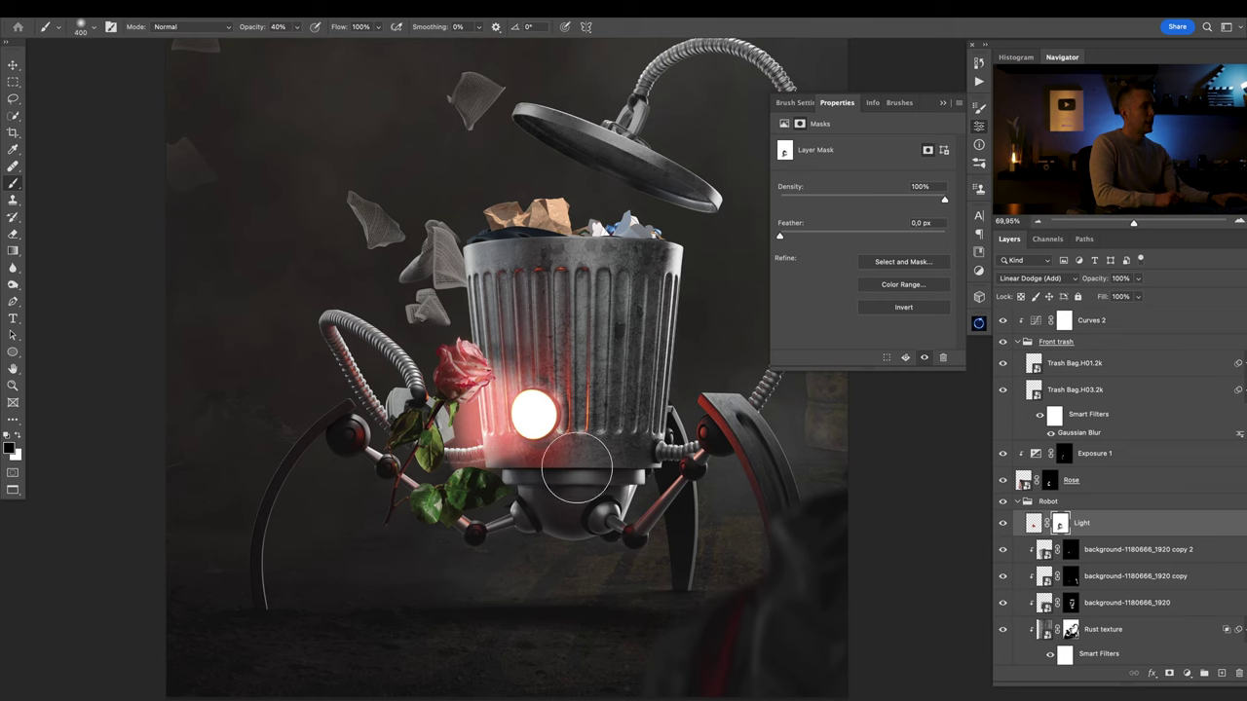
pyautogui.moveTo(534, 394); pyautogui.dragTo(518, 388)
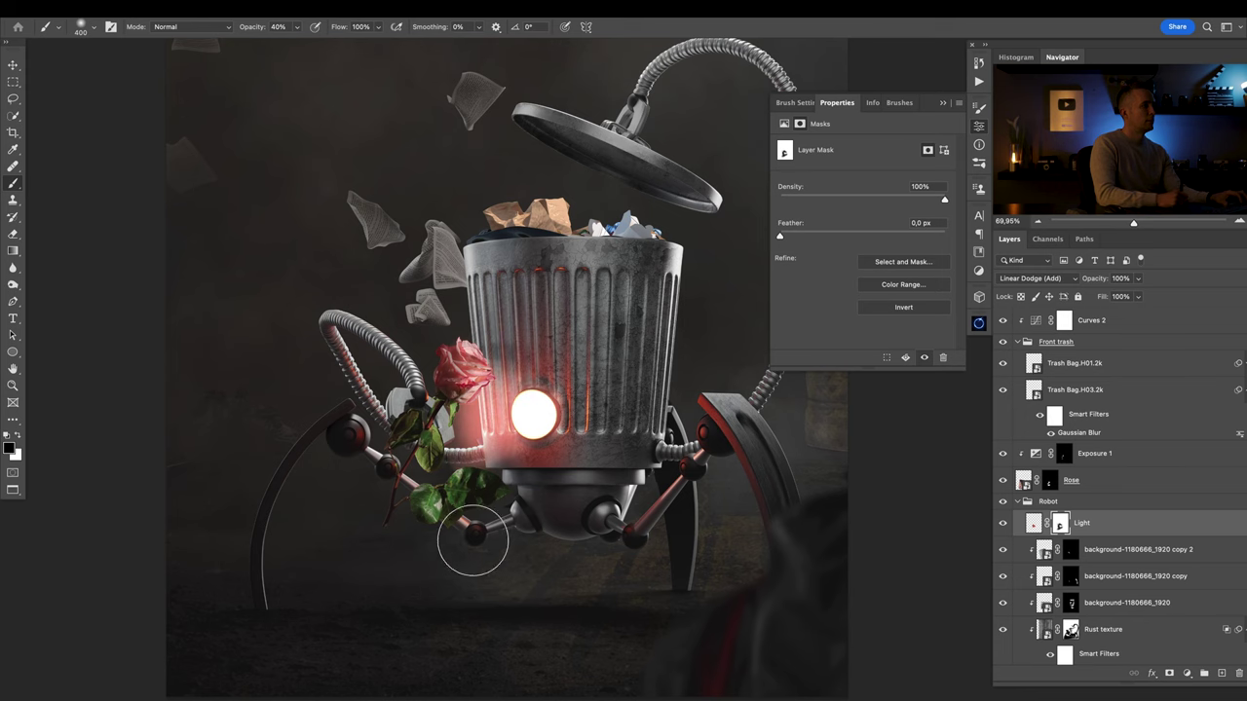
pyautogui.moveTo(481, 386); pyautogui.dragTo(477, 427)
pyautogui.moveTo(532, 476); pyautogui.dragTo(499, 578)
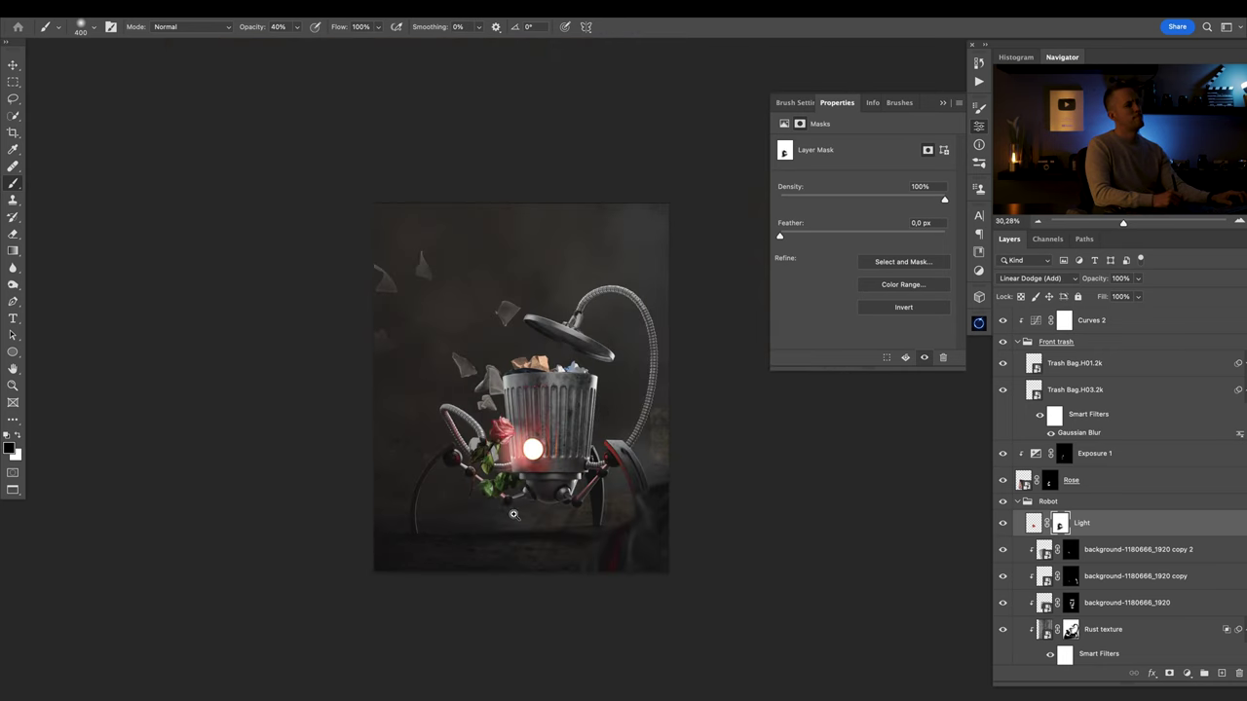
# Add a Curves adjustment above Exposure 1, clipped to the rose, and brighten it by raising input 100 to output 159.
pyautogui.scroll(4, 530, 463)
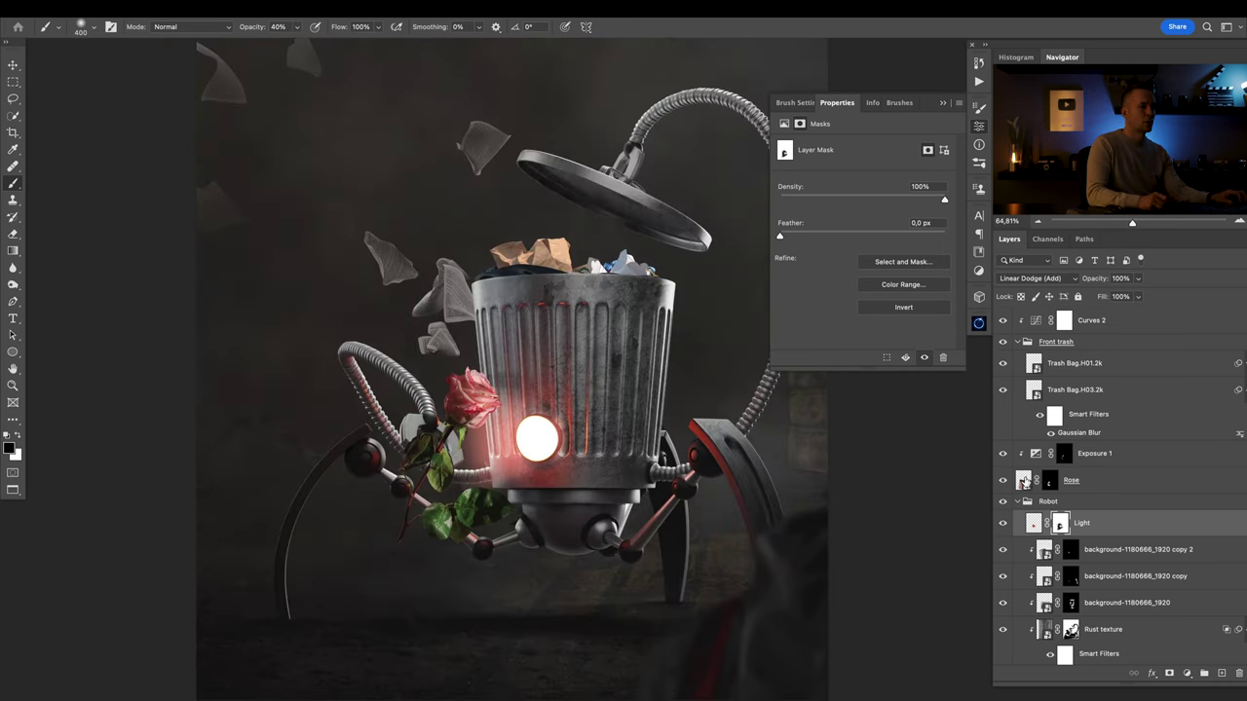
pyautogui.click(1034, 454)
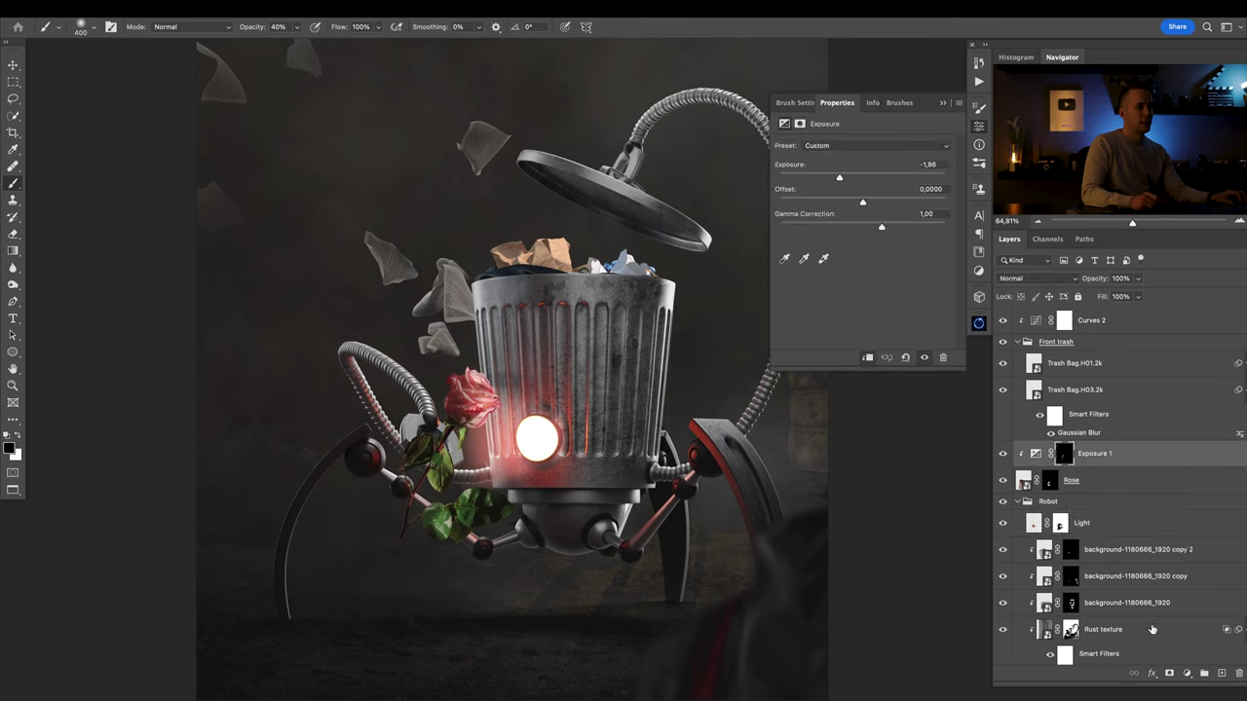
pyautogui.click(1187, 673)
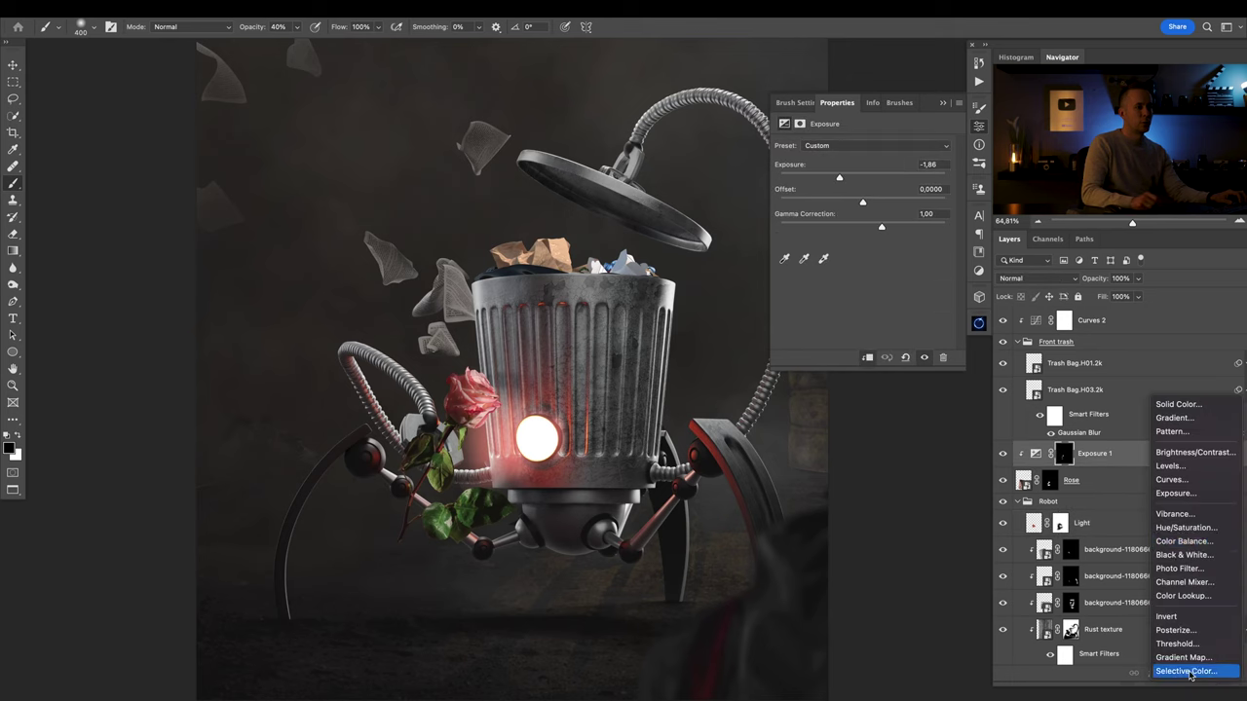
pyautogui.click(1195, 479)
pyautogui.hotkey('ctrl', 'alt', 'g')
pyautogui.moveTo(862, 260); pyautogui.dragTo(862, 230)
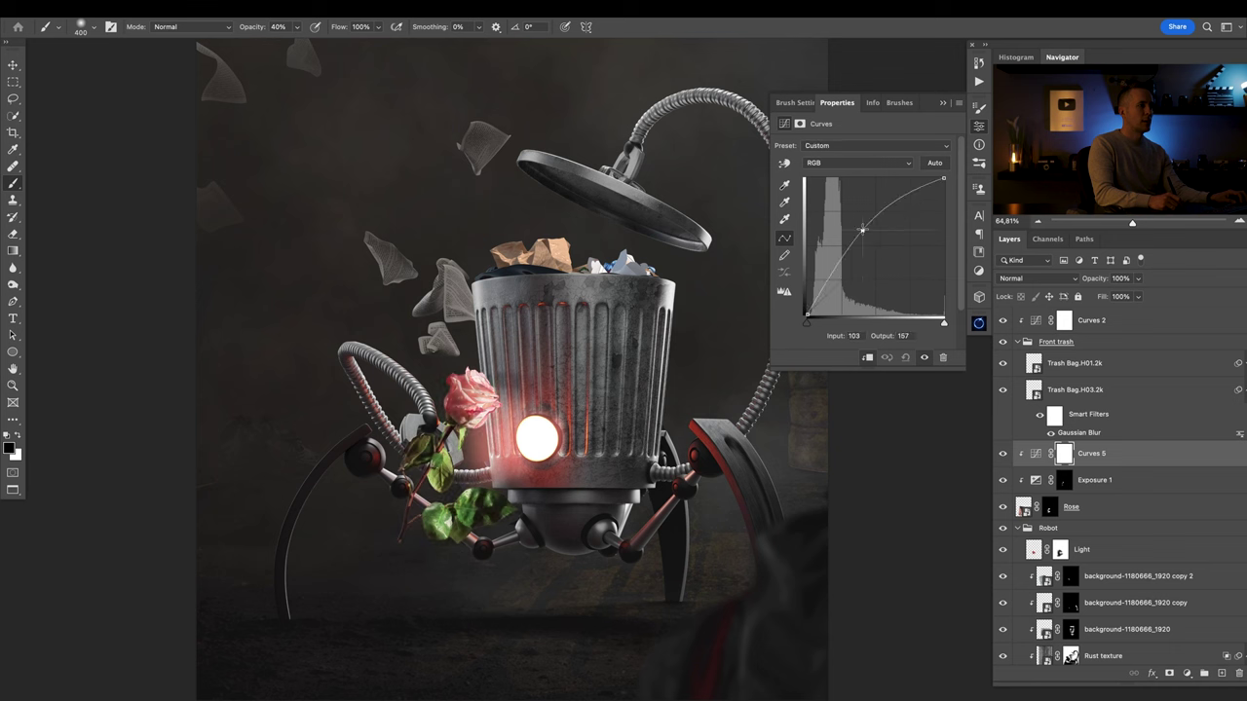
# Invert the Curves 5 mask to black and paint the brightening back on the rose's lamp-facing edges with a white 45 px brush at 60% opacity.
pyautogui.hotkey('ctrl', 'i')
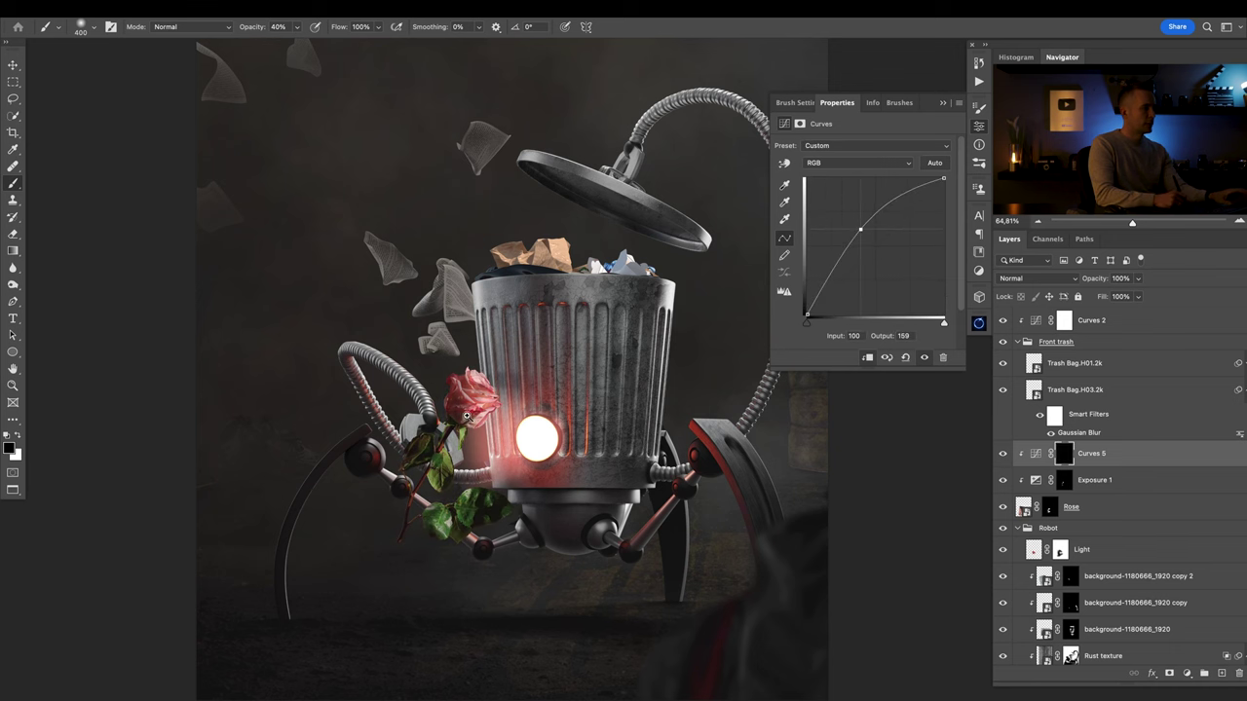
pyautogui.moveTo(529, 437); pyautogui.dragTo(536, 435)
pyautogui.press('[')
pyautogui.press('[')
pyautogui.press('[')
pyautogui.press('[')
pyautogui.press('[')
pyautogui.press('[')
pyautogui.press('[')
pyautogui.press('[')
pyautogui.press('[')
pyautogui.press('[')
pyautogui.press('[')
pyautogui.press('[')
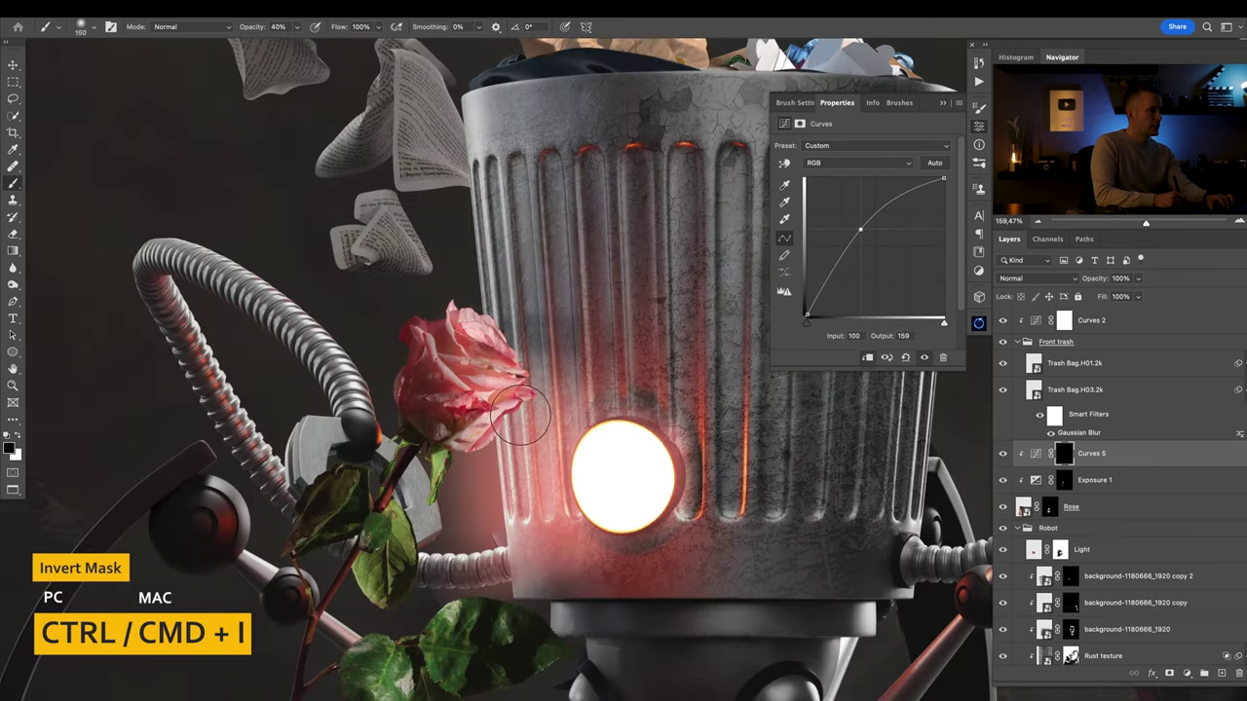
pyautogui.press('[')
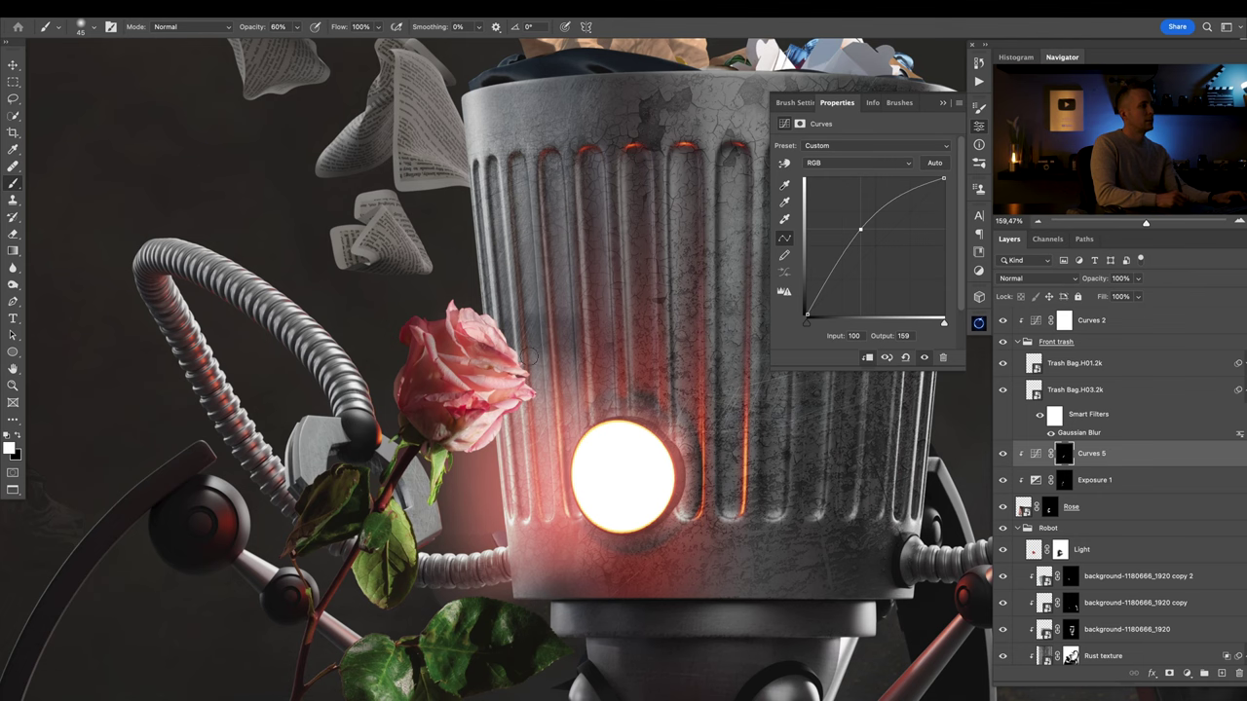
pyautogui.moveTo(513, 429); pyautogui.dragTo(487, 271)
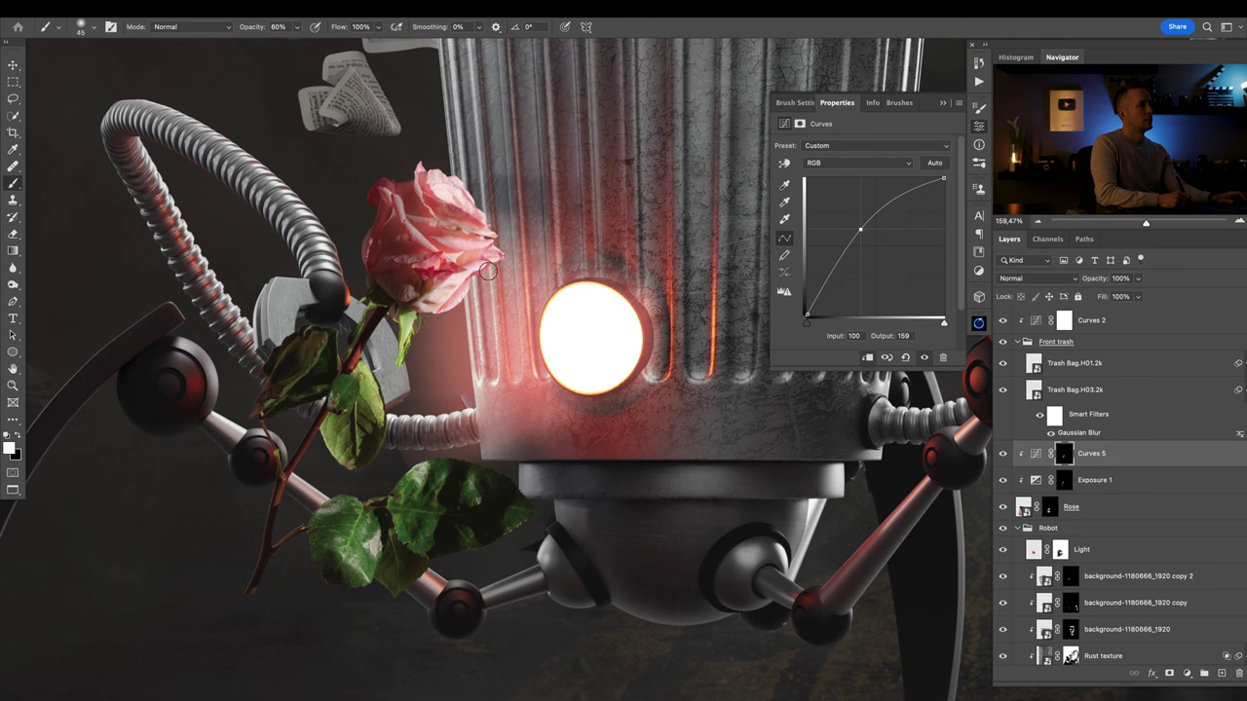
# Add a new layer clipped above Curves 5, copy the Curves 5 mask onto it and fill the layer with the lamp's red.
pyautogui.click(1222, 673)
pyautogui.keyDown('alt'); pyautogui.click(1060, 464); pyautogui.keyUp('alt')
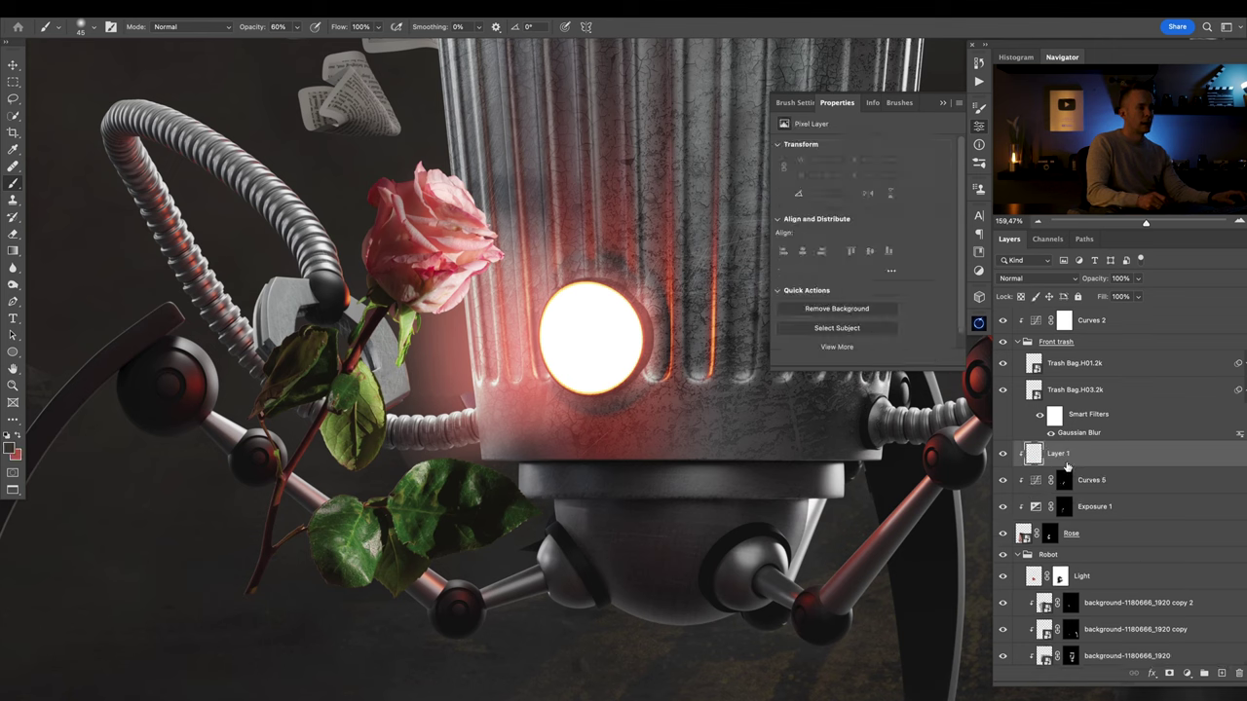
pyautogui.moveTo(1064, 481); pyautogui.dragTo(1060, 454)
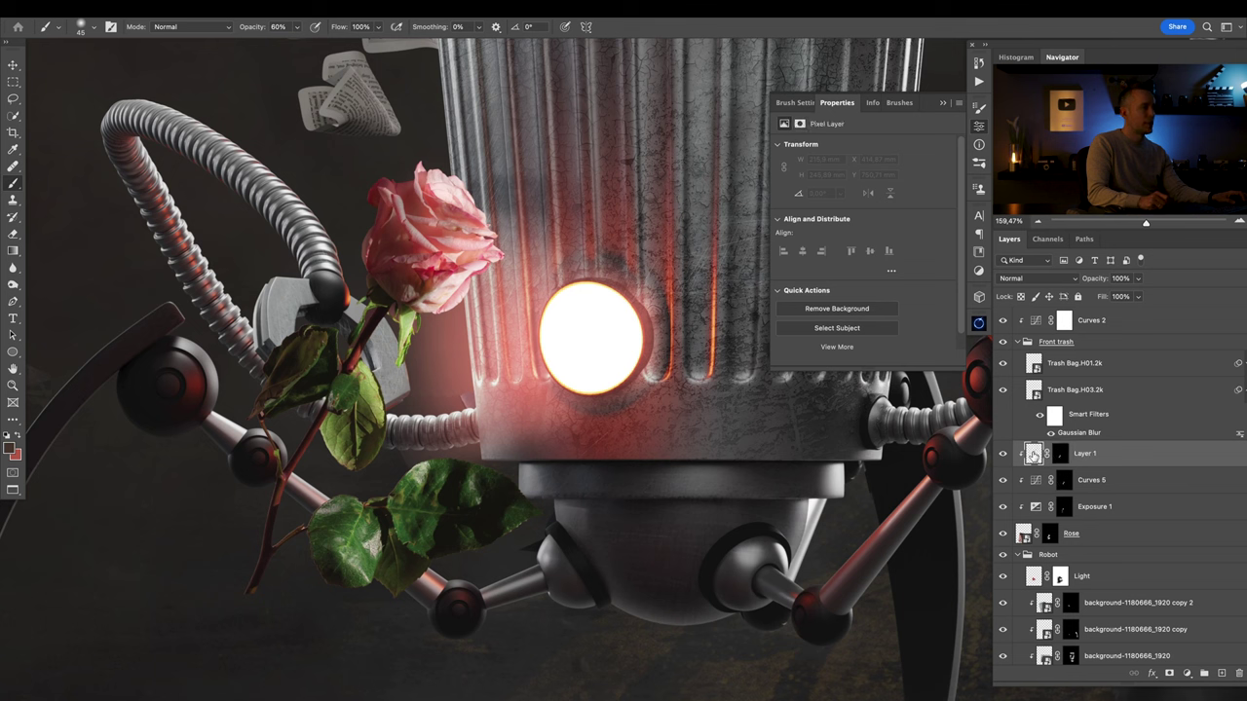
pyautogui.hotkey('ctrl', 'BackSpace')
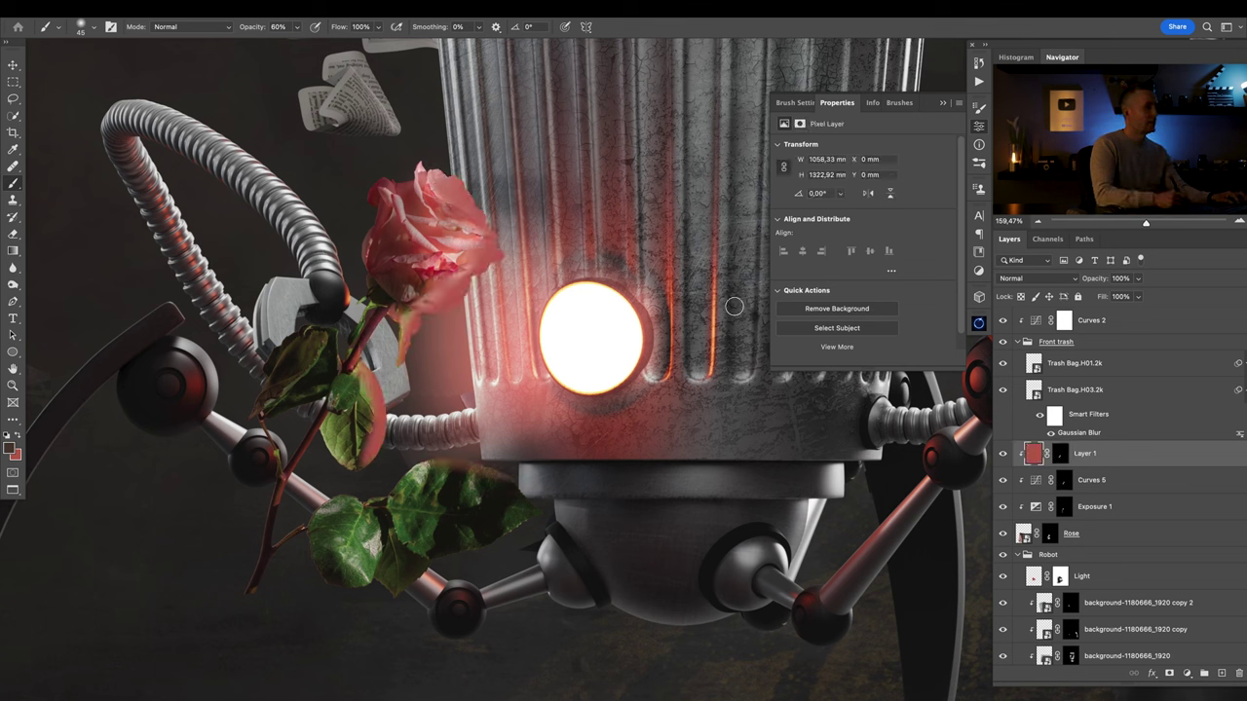
# Set the red fill layer's blend mode to Soft Light and compare the rose with the layer hidden and shown.
pyautogui.click(1037, 279)
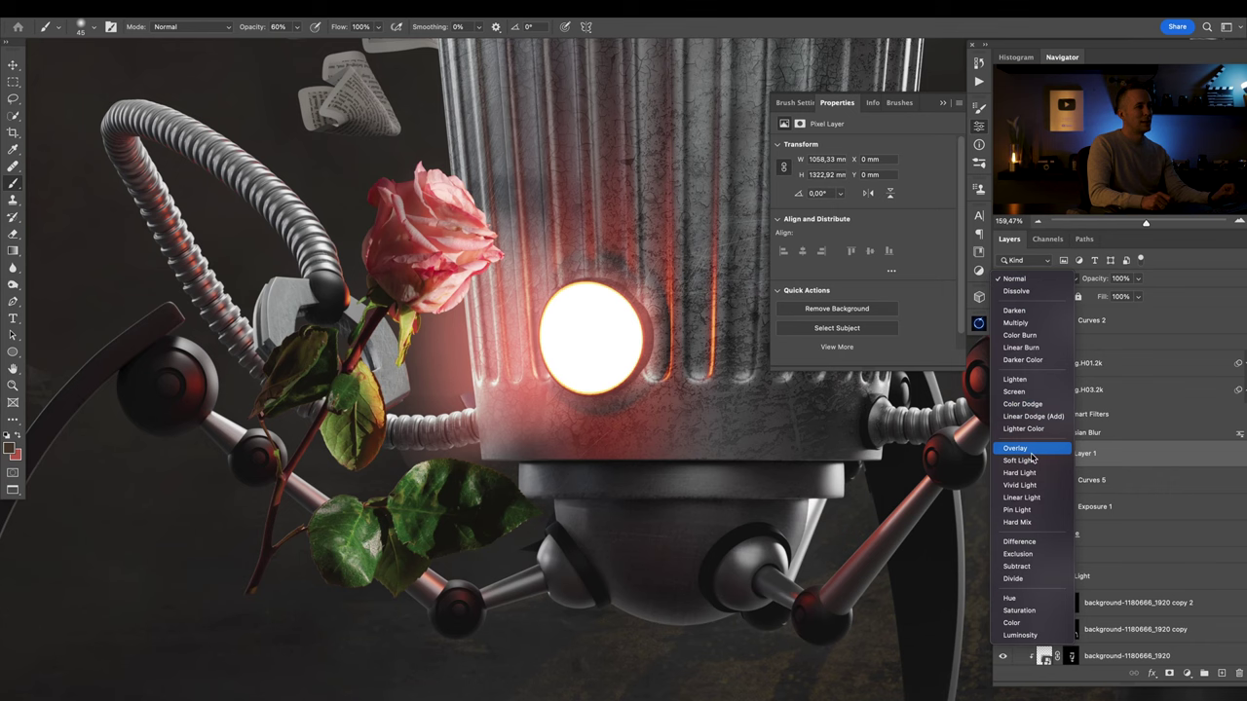
pyautogui.click(1019, 460)
pyautogui.hotkey('ctrl', '0')
pyautogui.click(1005, 454)
pyautogui.click(1005, 454)
pyautogui.moveTo(535, 407); pyautogui.dragTo(573, 430)
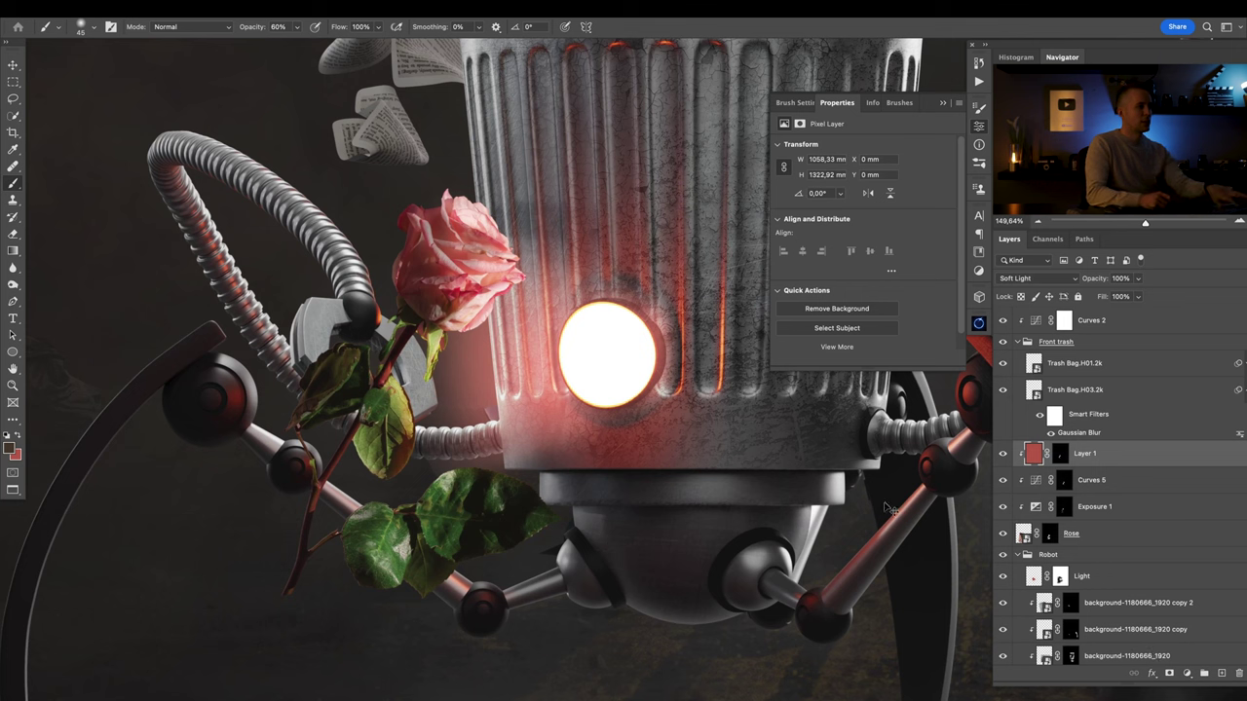
# Adjust the rose's Layer 1 colour fill with Hue/Saturation: hue +29, saturation -2 and lightness +66.
pyautogui.hotkey('ctrl', 'u')
pyautogui.moveTo(577, 256); pyautogui.dragTo(611, 263)
pyautogui.click(625, 259)
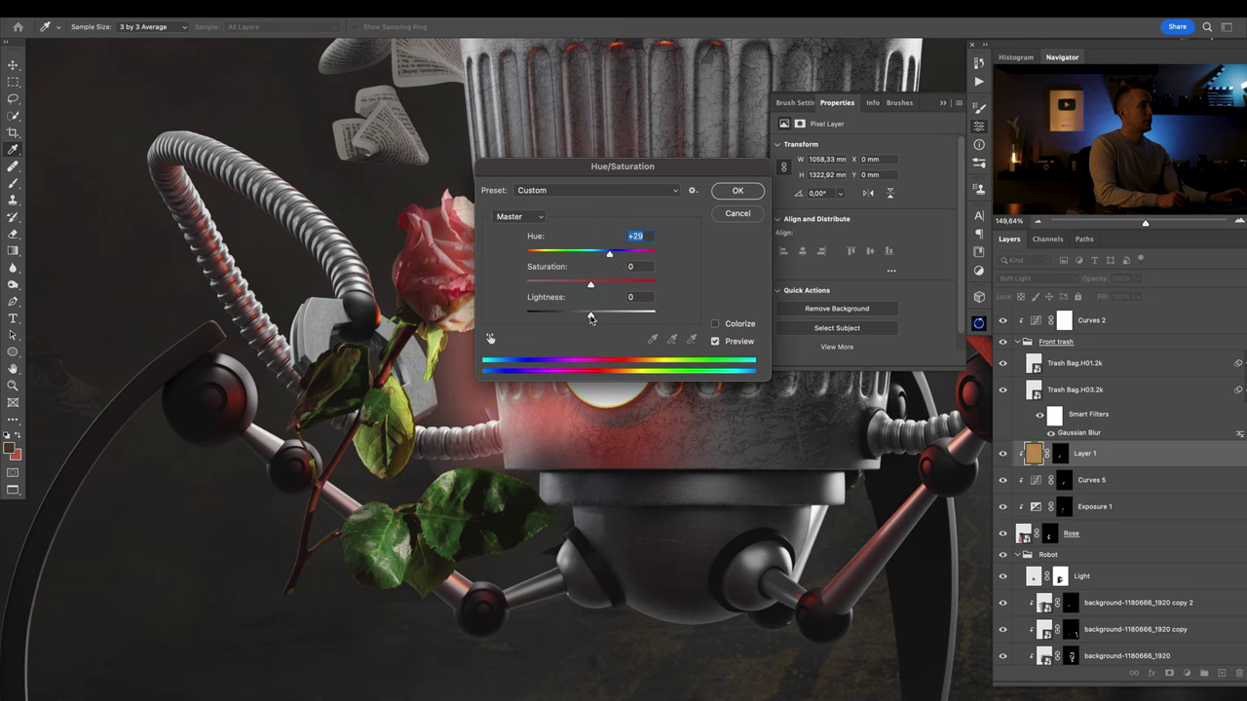
pyautogui.click(622, 318)
pyautogui.click(635, 315)
pyautogui.moveTo(614, 166); pyautogui.dragTo(891, 352)
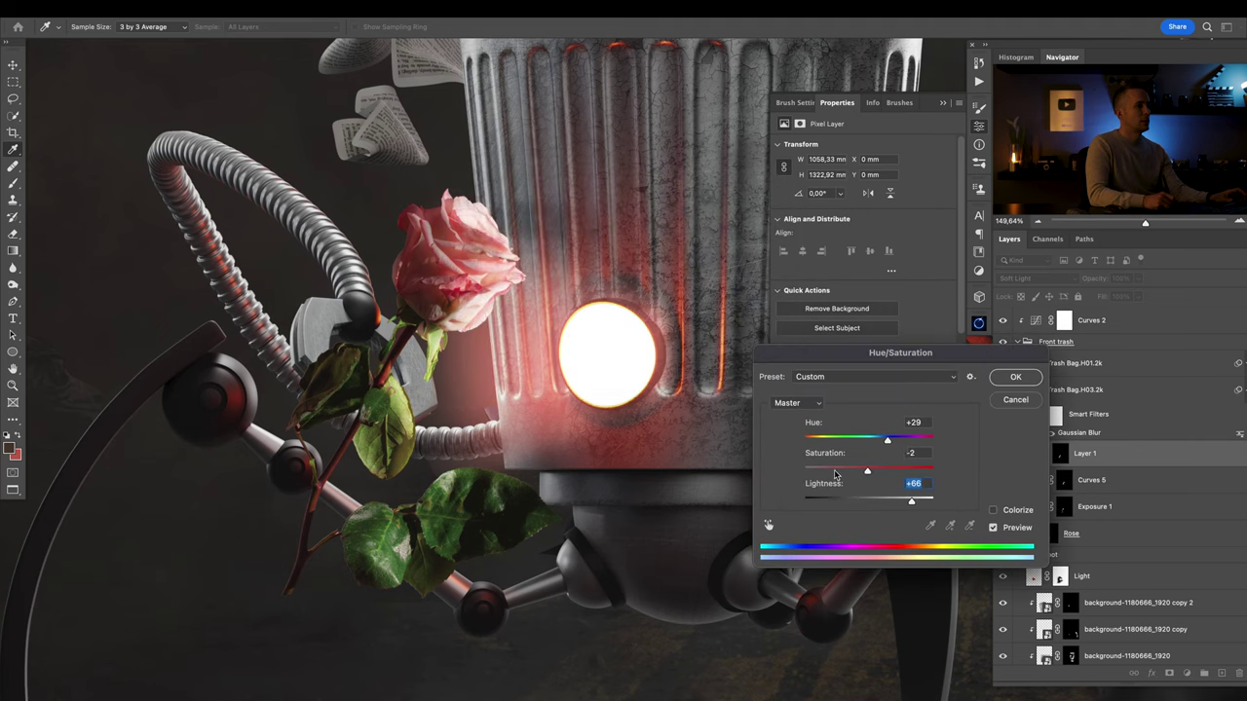
pyautogui.click(1004, 380)
# Compare the rose with and without Layer 1 by toggling the layer's visibility.
pyautogui.moveTo(656, 421); pyautogui.dragTo(587, 392)
pyautogui.click(1004, 454)
pyautogui.click(1003, 454)
pyautogui.click(1004, 454)
pyautogui.click(1004, 454)
pyautogui.moveTo(618, 441); pyautogui.dragTo(531, 462)
pyautogui.moveTo(500, 384); pyautogui.dragTo(549, 398)
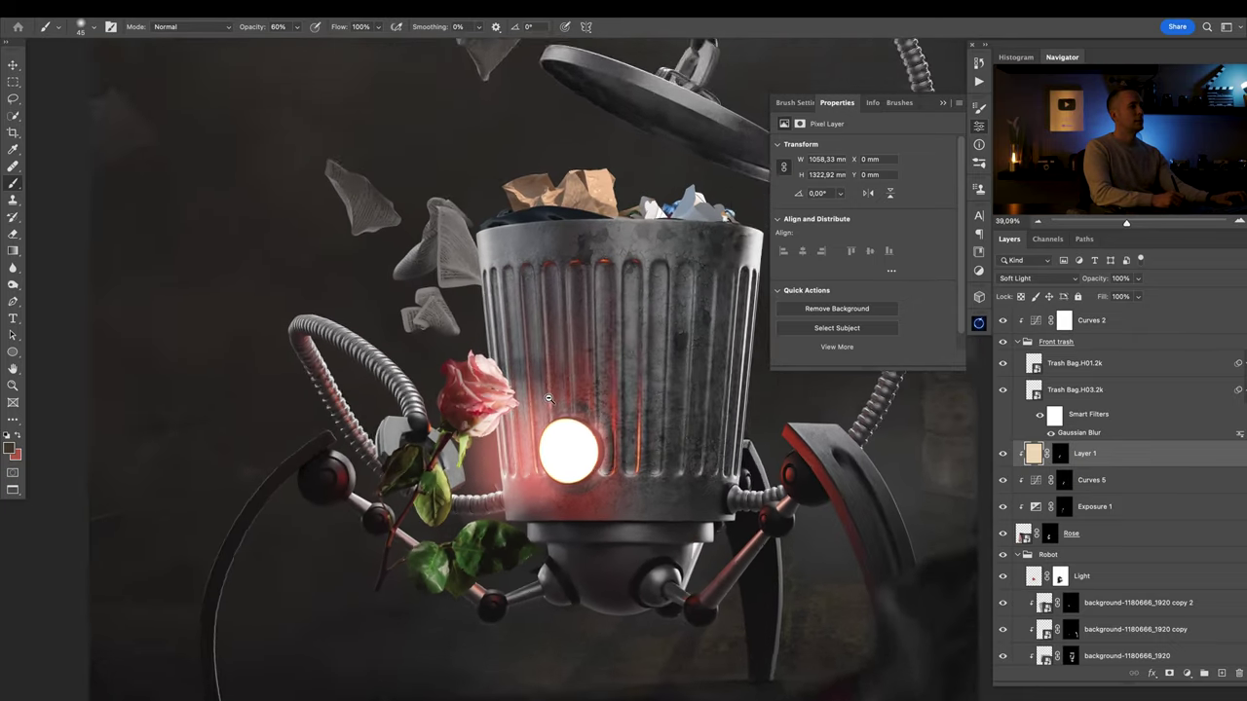
pyautogui.scroll(1, 549, 398)
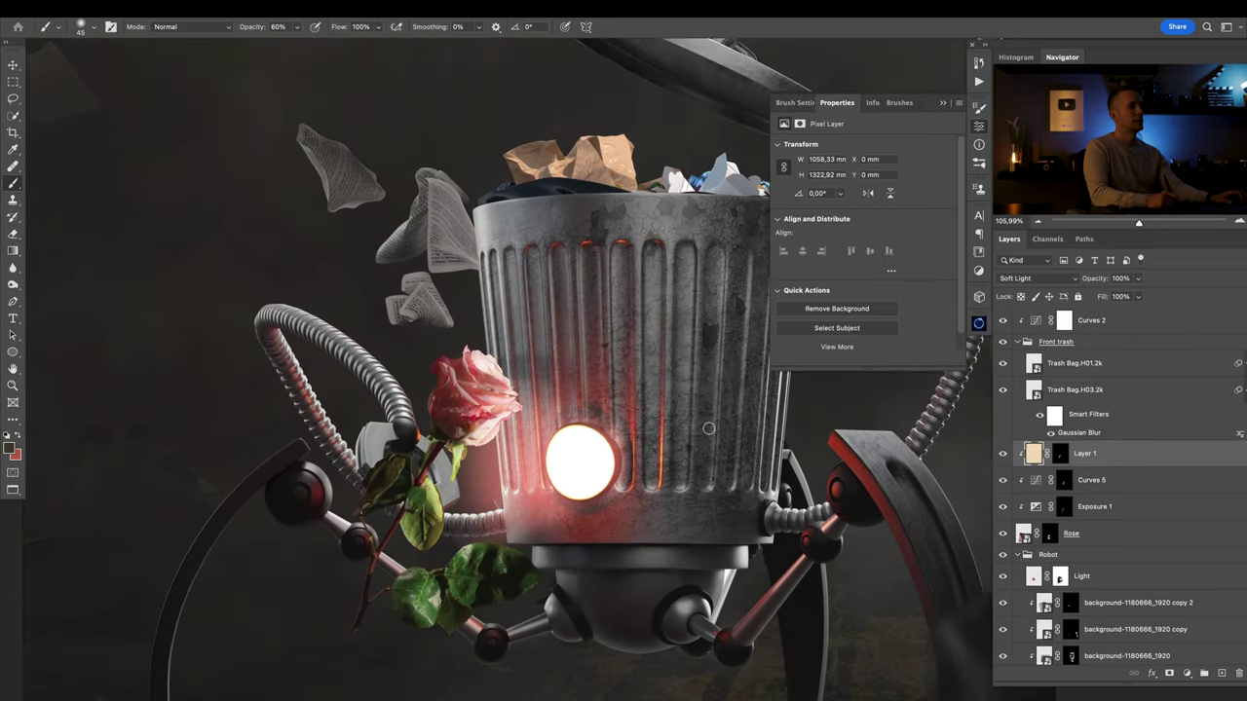
# Brighten the rose further by raising the Curves 5 midpoint to input 84, output 165.
pyautogui.click(1062, 456)
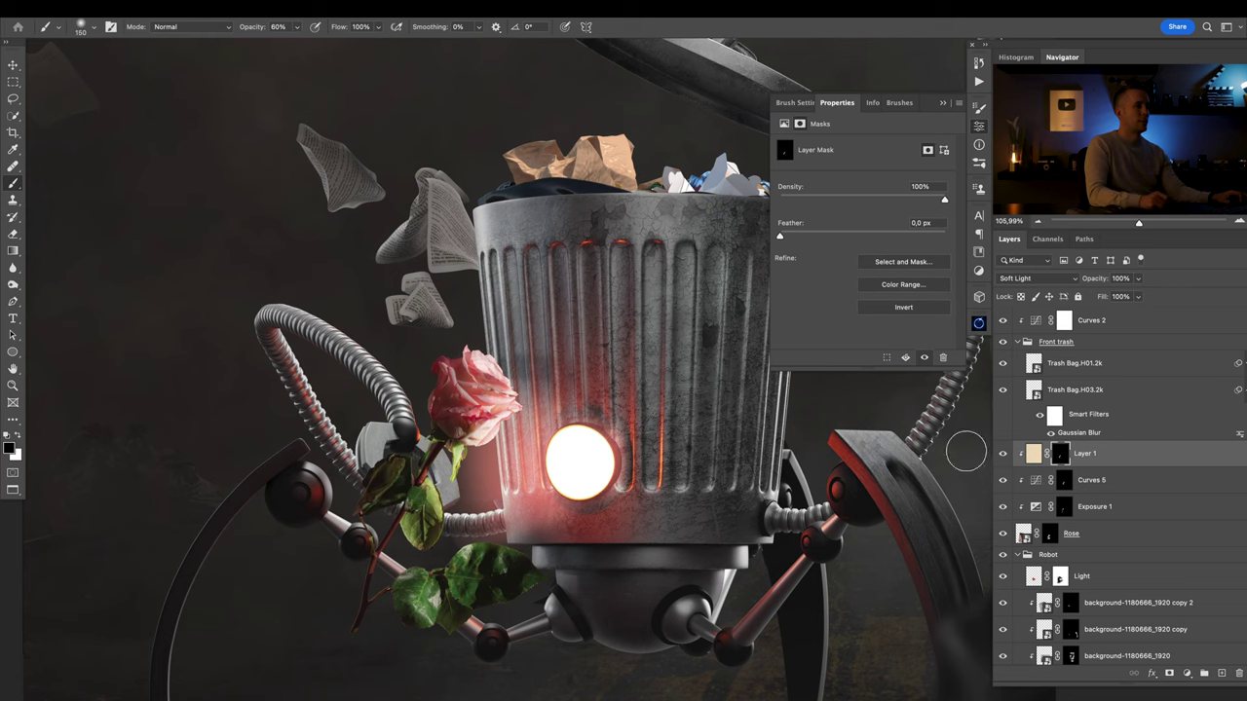
pyautogui.click(1037, 481)
pyautogui.moveTo(860, 230)
pyautogui.mouseDown()
pyautogui.moveTo(844, 214)
pyautogui.moveTo(854, 227)
pyautogui.mouseUp()
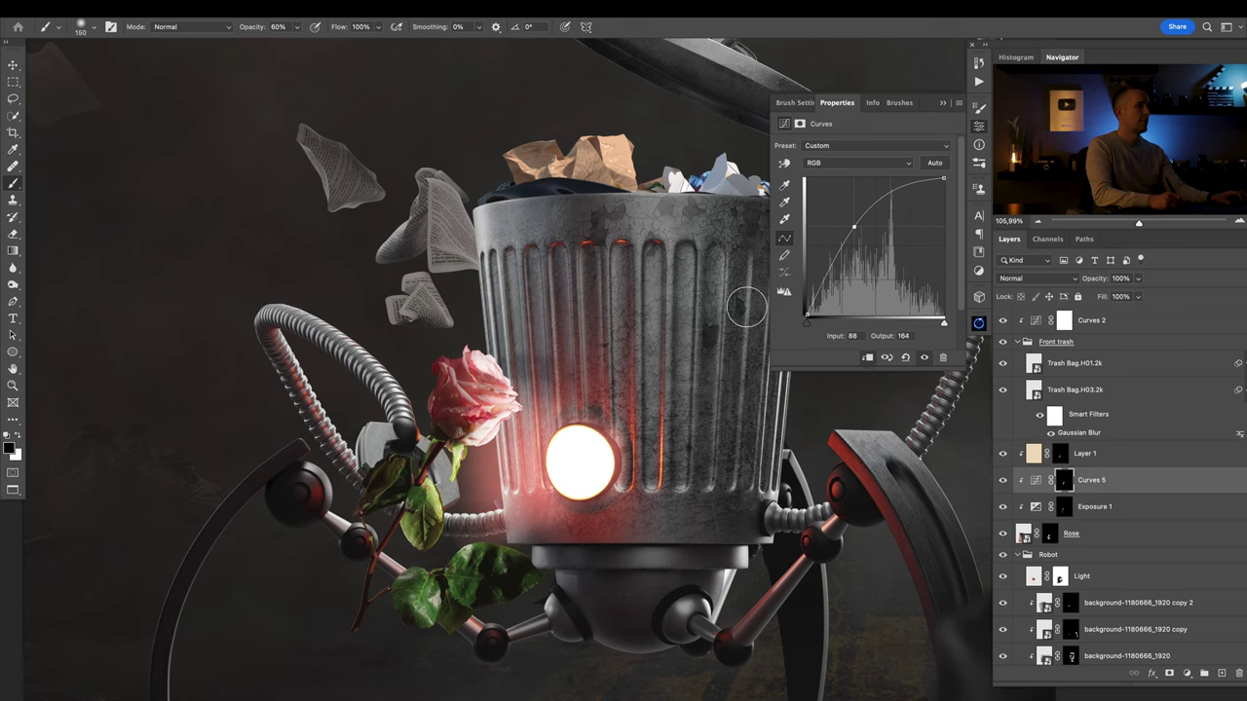
pyautogui.moveTo(589, 389); pyautogui.dragTo(559, 424)
pyautogui.moveTo(852, 226); pyautogui.dragTo(850, 225)
pyautogui.scroll(5, 559, 390)
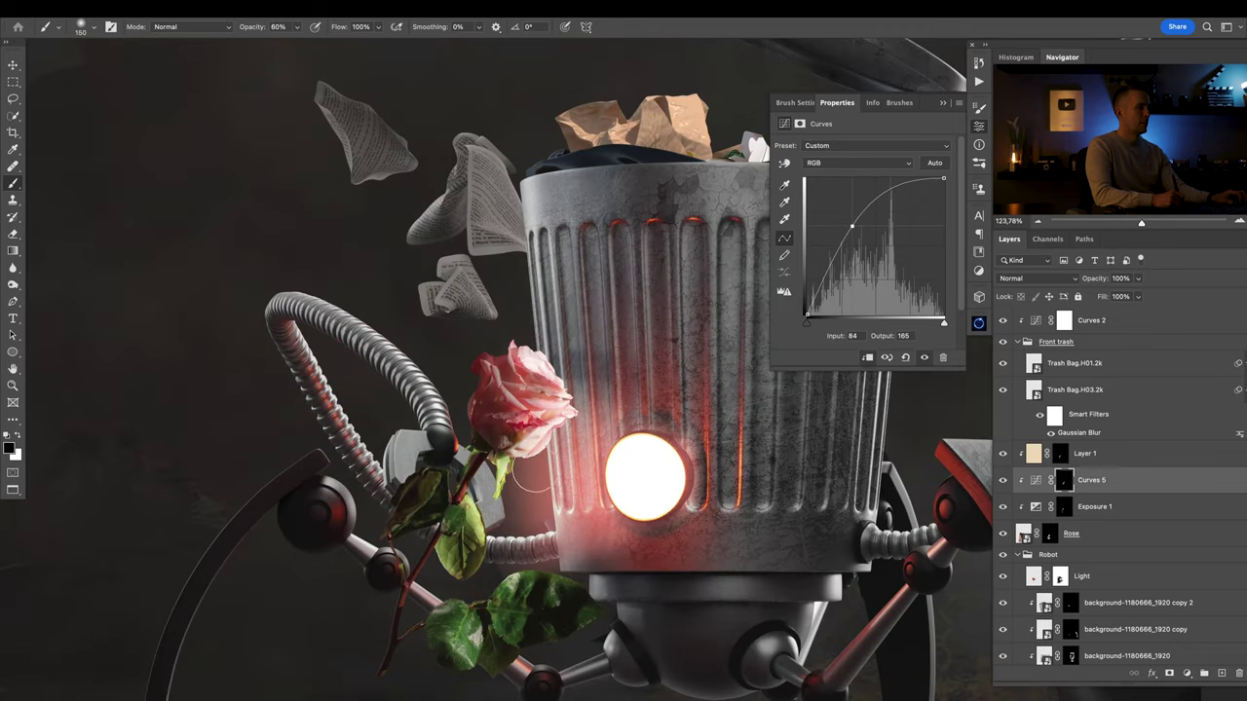
# Paint white on the Curves 5 mask with a 300 px soft brush over the rose's side facing the lamp.
pyautogui.click(1065, 483)
pyautogui.press('x')
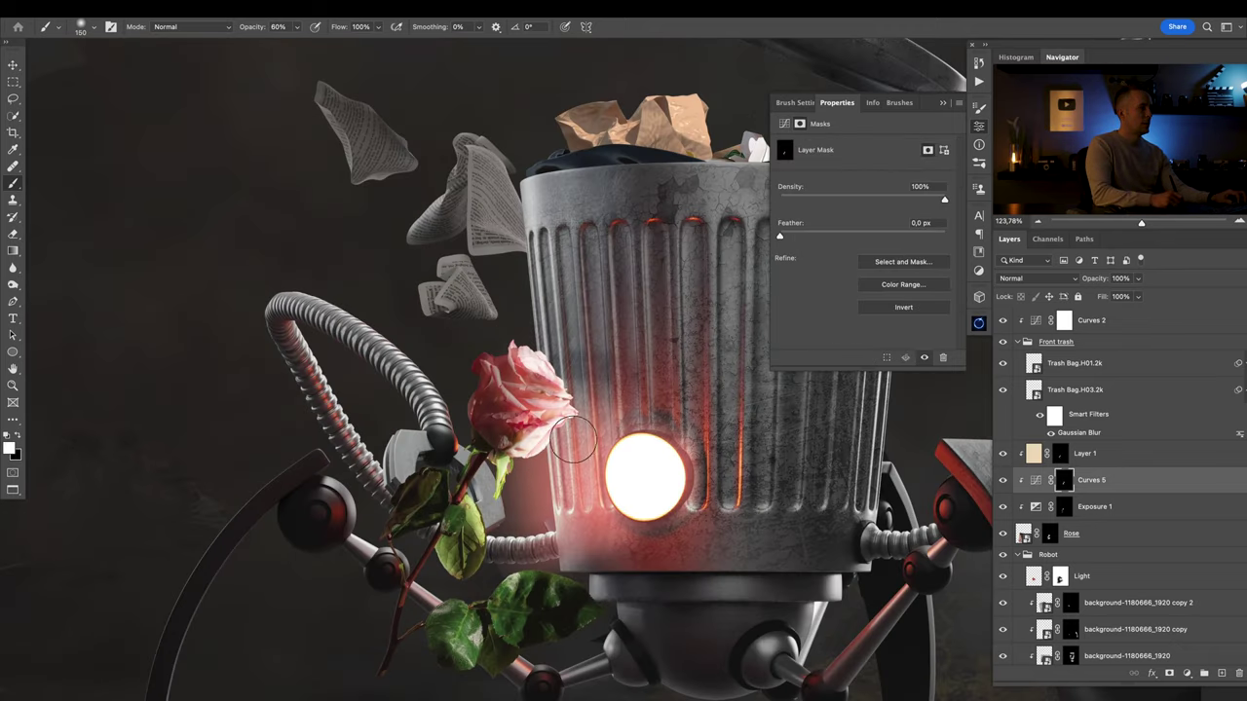
pyautogui.press(']')
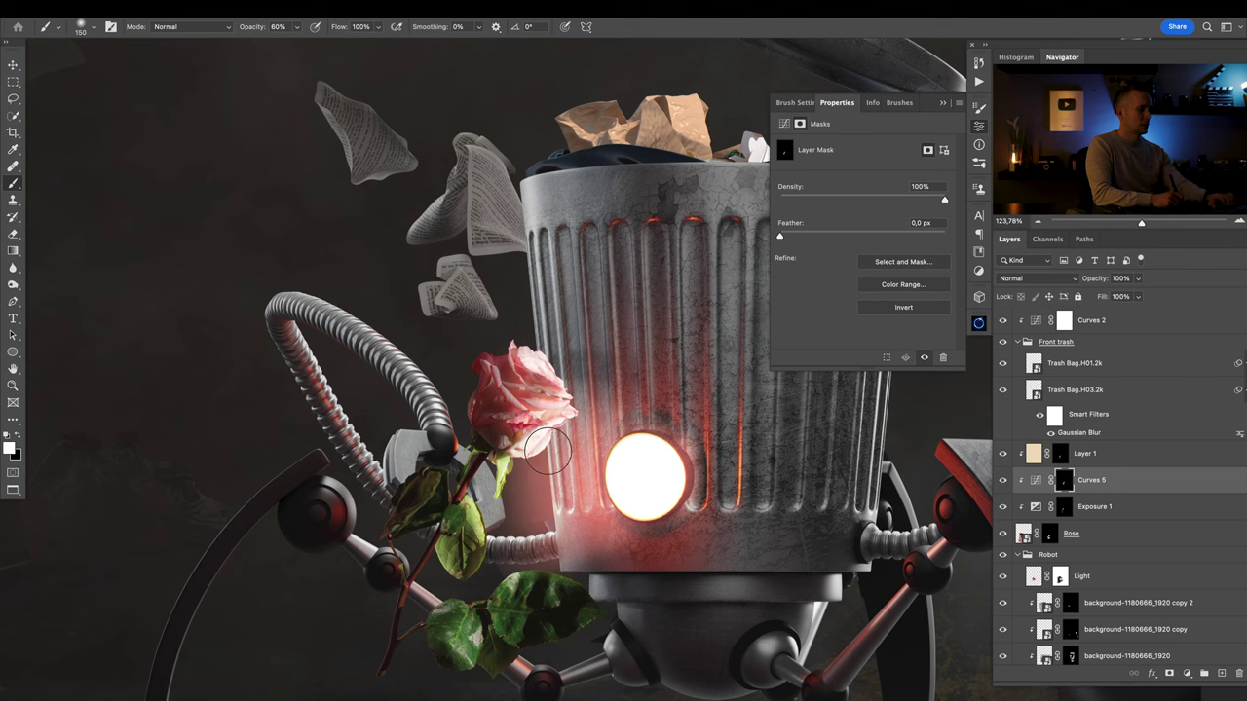
pyautogui.press(']')
pyautogui.press(']')
pyautogui.press(']')
pyautogui.click(545, 452)
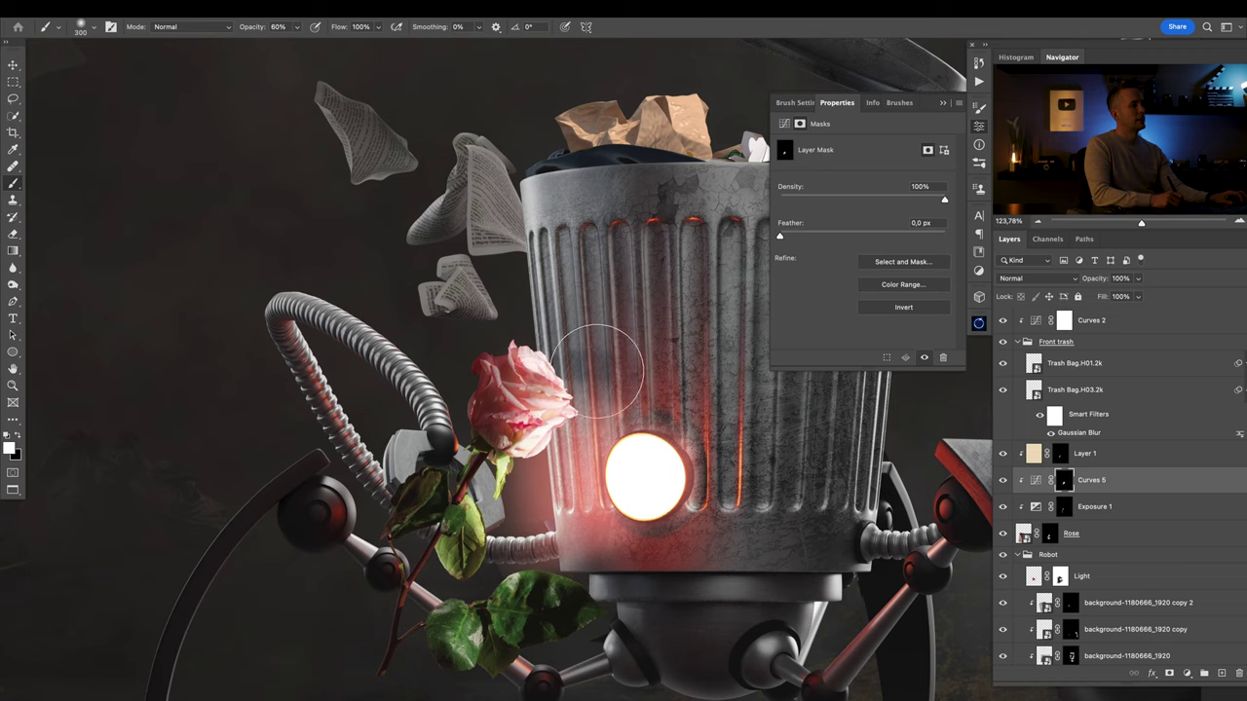
pyautogui.moveTo(633, 474); pyautogui.dragTo(612, 481)
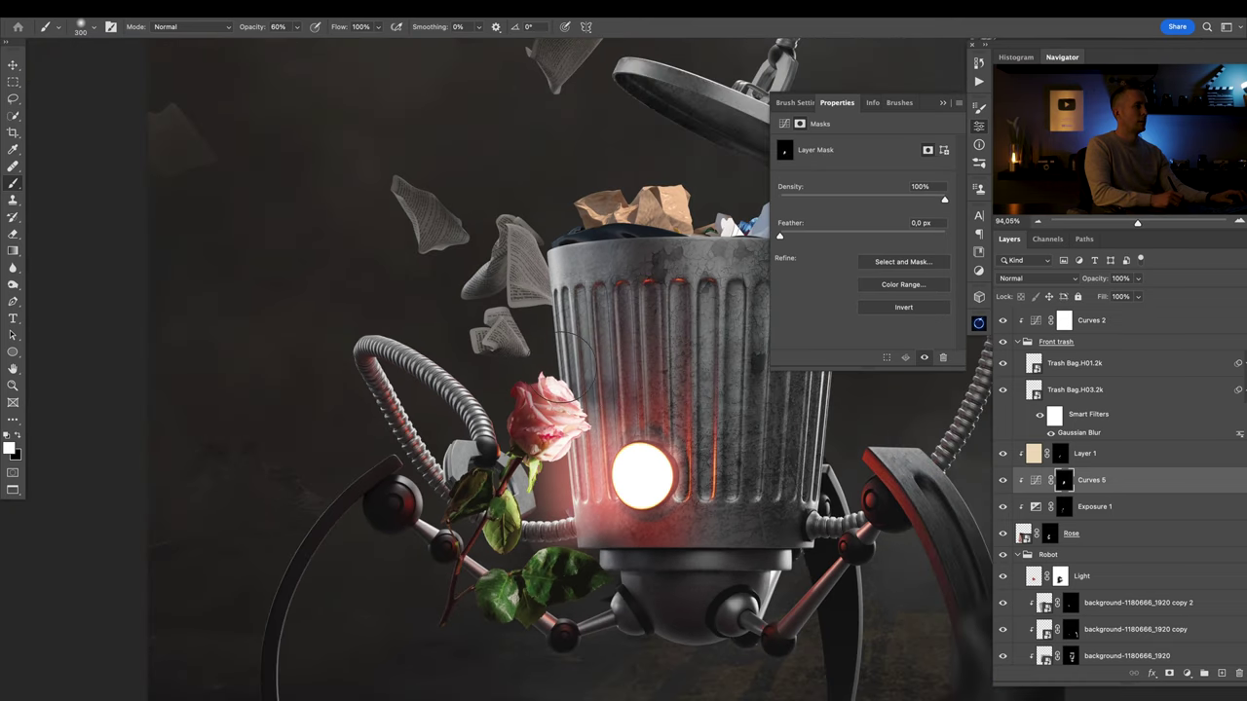
pyautogui.scroll(-3, 634, 483)
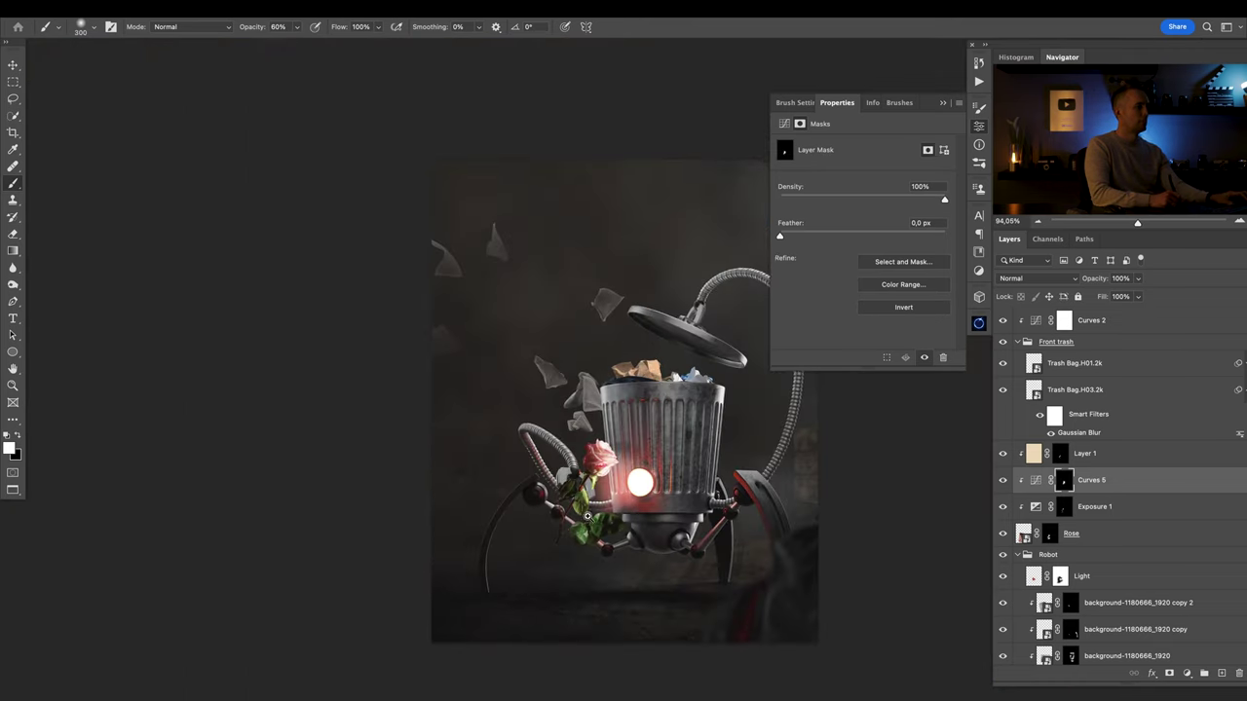
pyautogui.moveTo(623, 503); pyautogui.dragTo(553, 479)
pyautogui.scroll(-1, 575, 472)
pyautogui.scroll(5, 551, 495)
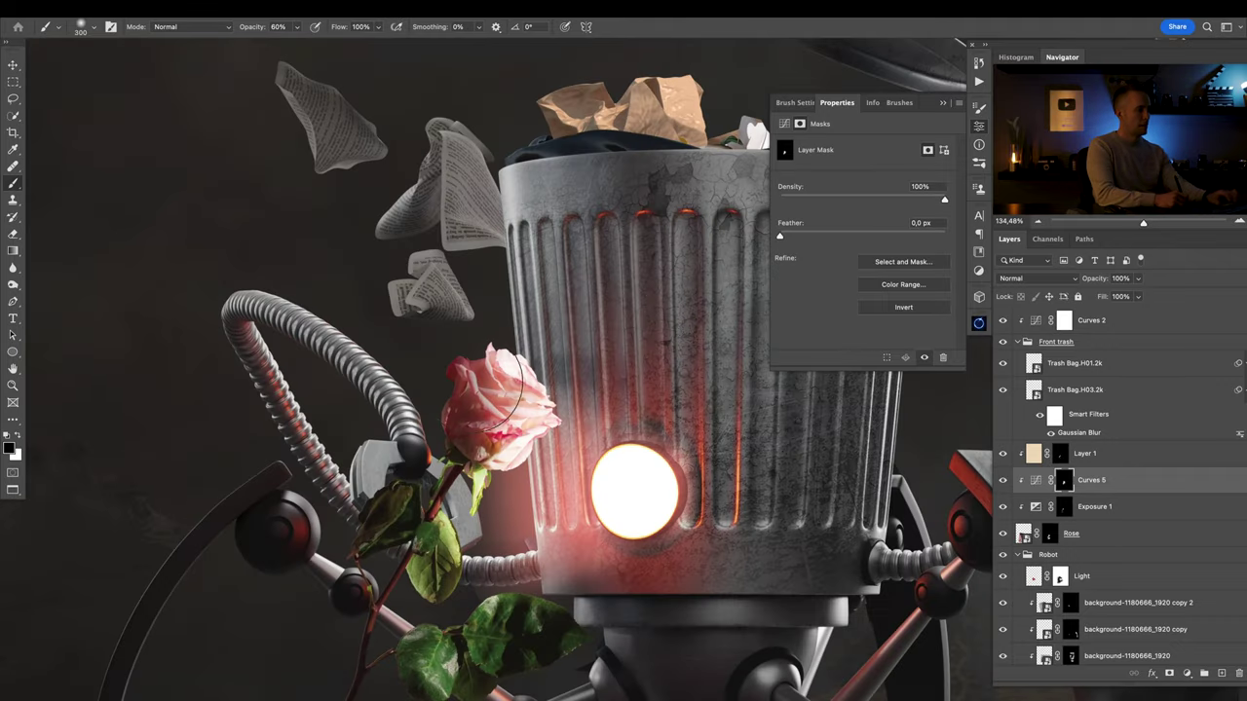
# Refine the Curves 5 mask around the rose's upper petals with a black 45 px soft brush.
pyautogui.press('[')
pyautogui.press('[')
pyautogui.press('[')
pyautogui.press('[')
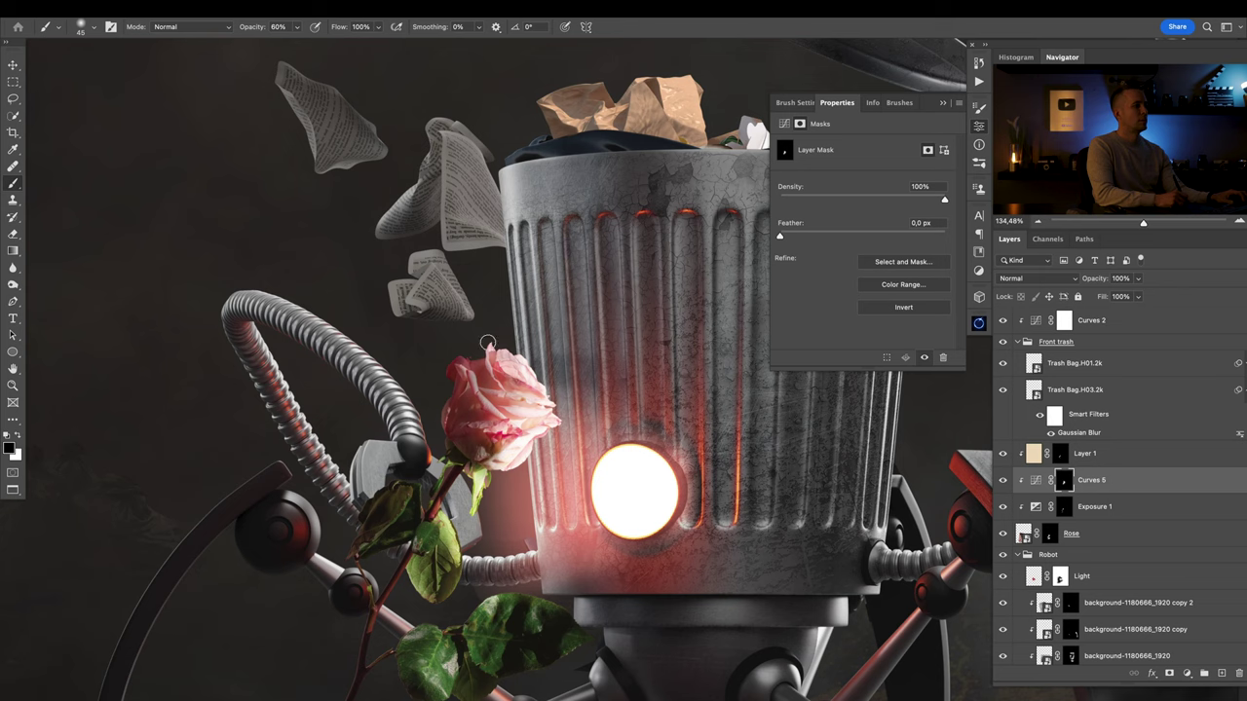
pyautogui.scroll(-5, 487, 343)
pyautogui.moveTo(544, 467); pyautogui.dragTo(591, 411)
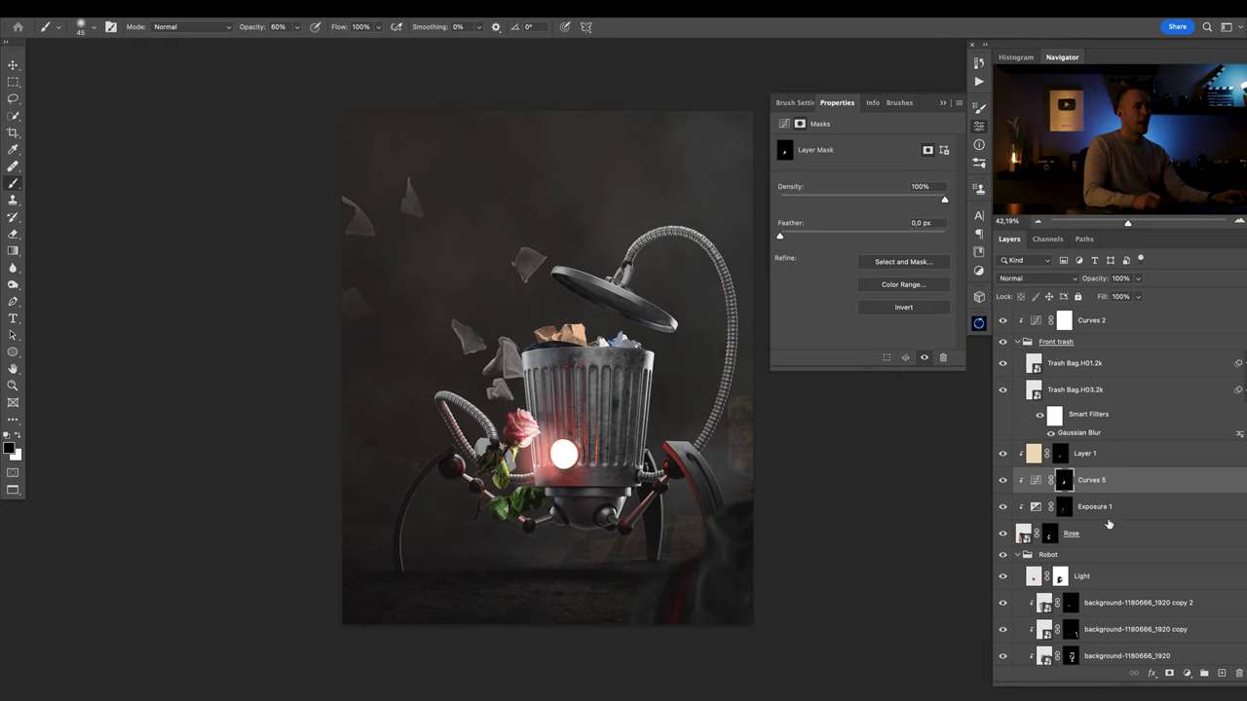
# Add a layer named Light 02 above the Light layer in the Robot group, with Linear Dodge (Add) blending.
pyautogui.click(1047, 579)
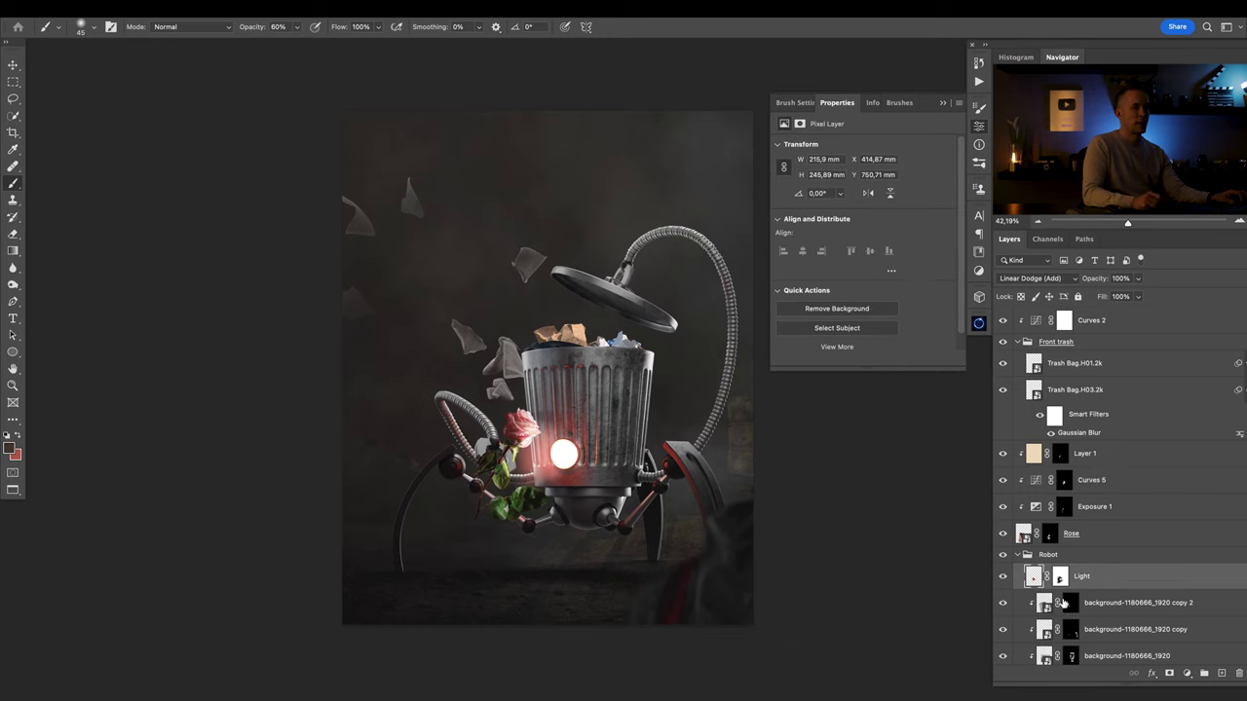
pyautogui.click(1222, 673)
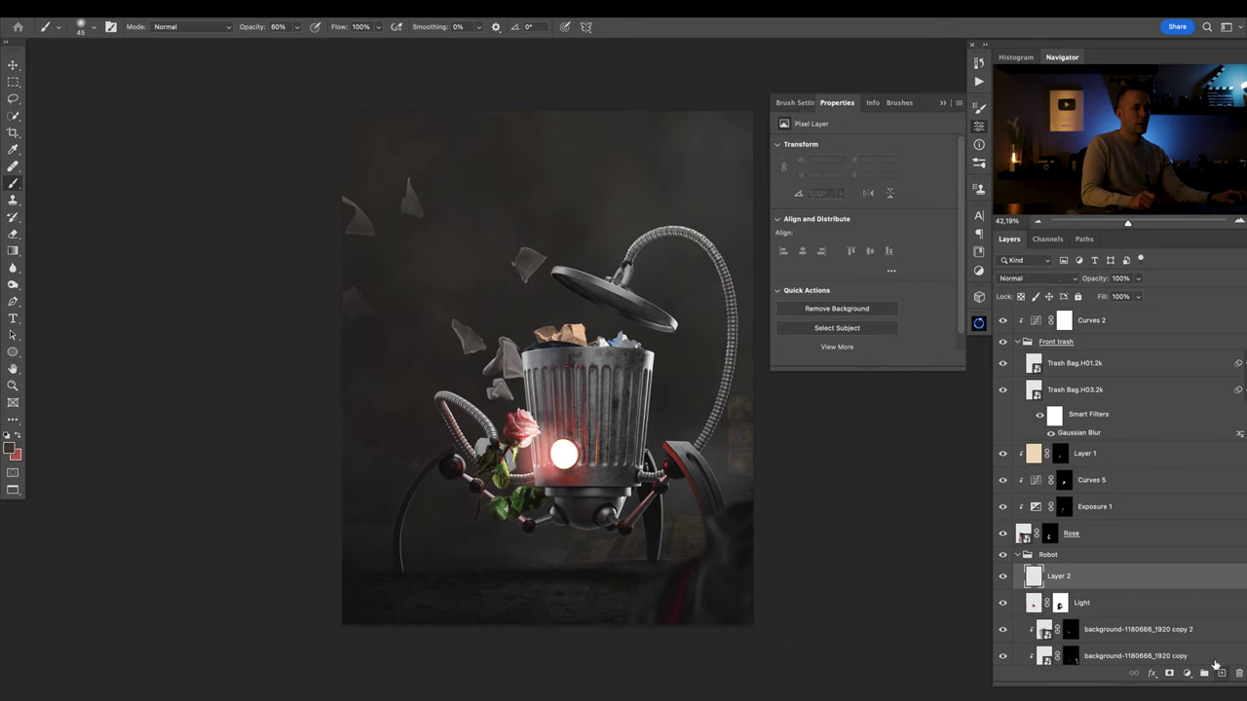
pyautogui.doubleClick(1059, 577)
pyautogui.write('Light')
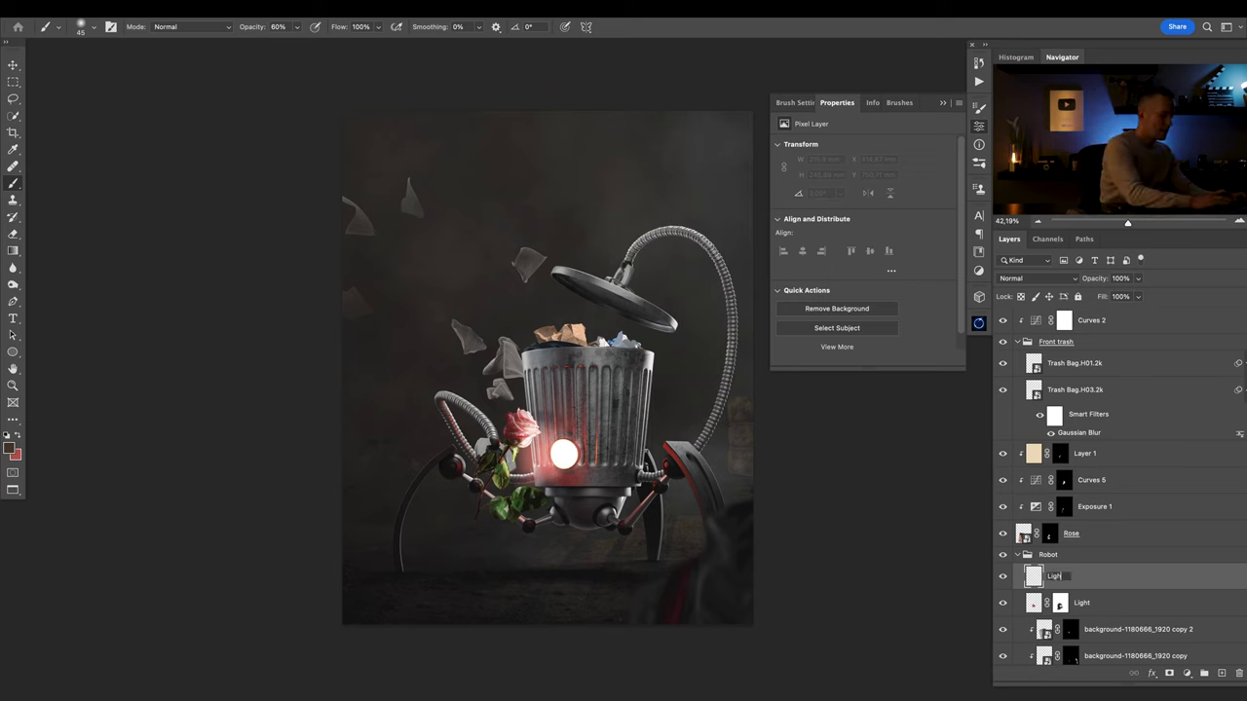
pyautogui.write(' 03')
pyautogui.press('Return')
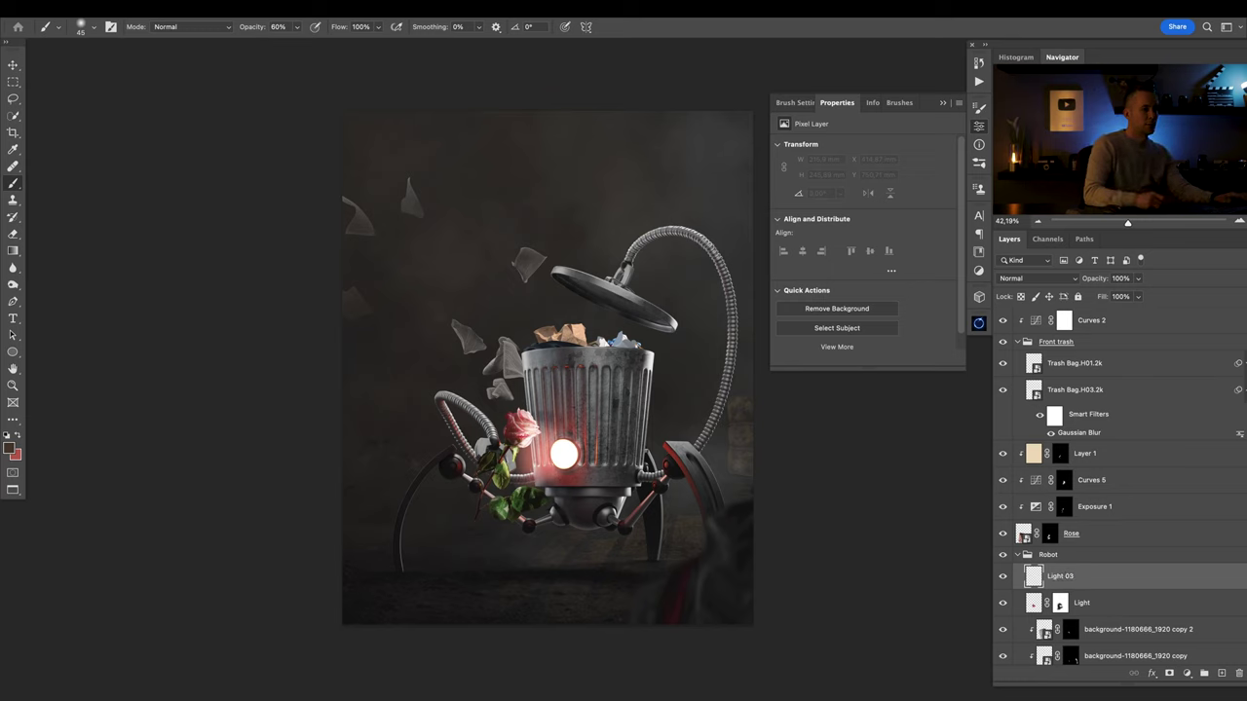
pyautogui.press('Right')
pyautogui.press('BackSpace')
pyautogui.write('2')
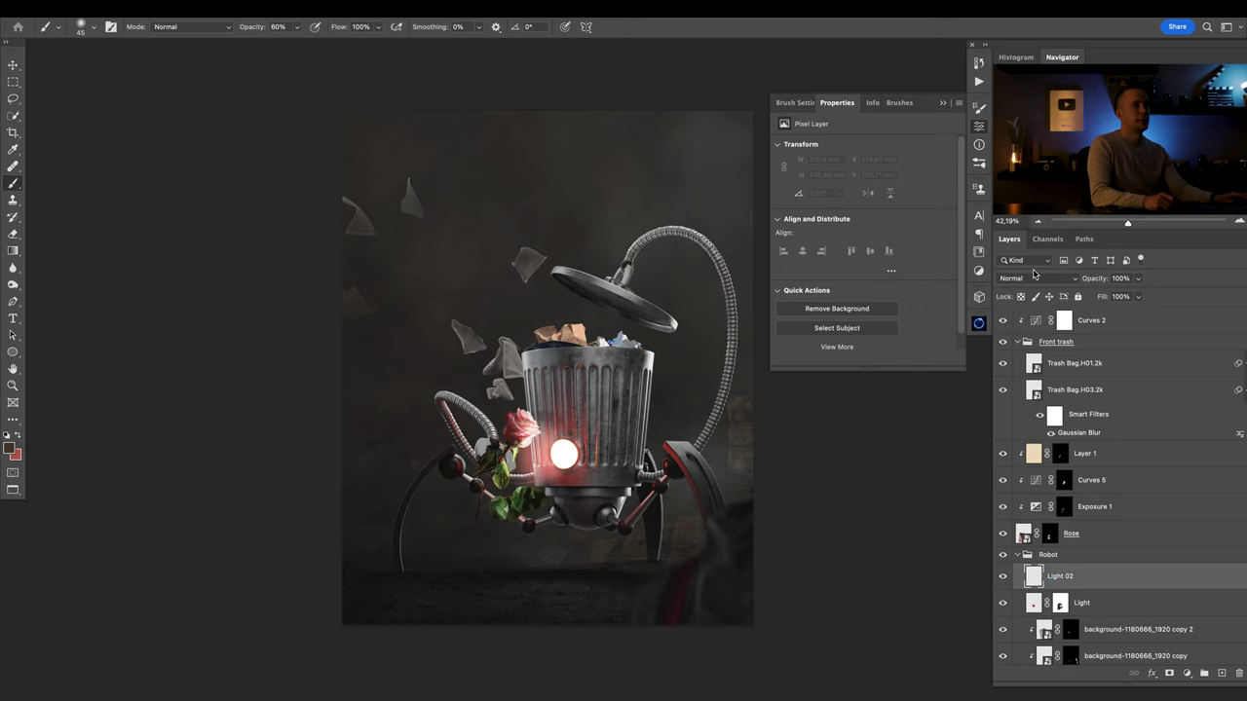
pyautogui.click(1035, 278)
pyautogui.click(1034, 416)
# Enlarge the brush to 150 px and choose a pale yellow foreground colour with hue 42.
pyautogui.scroll(5, 636, 470)
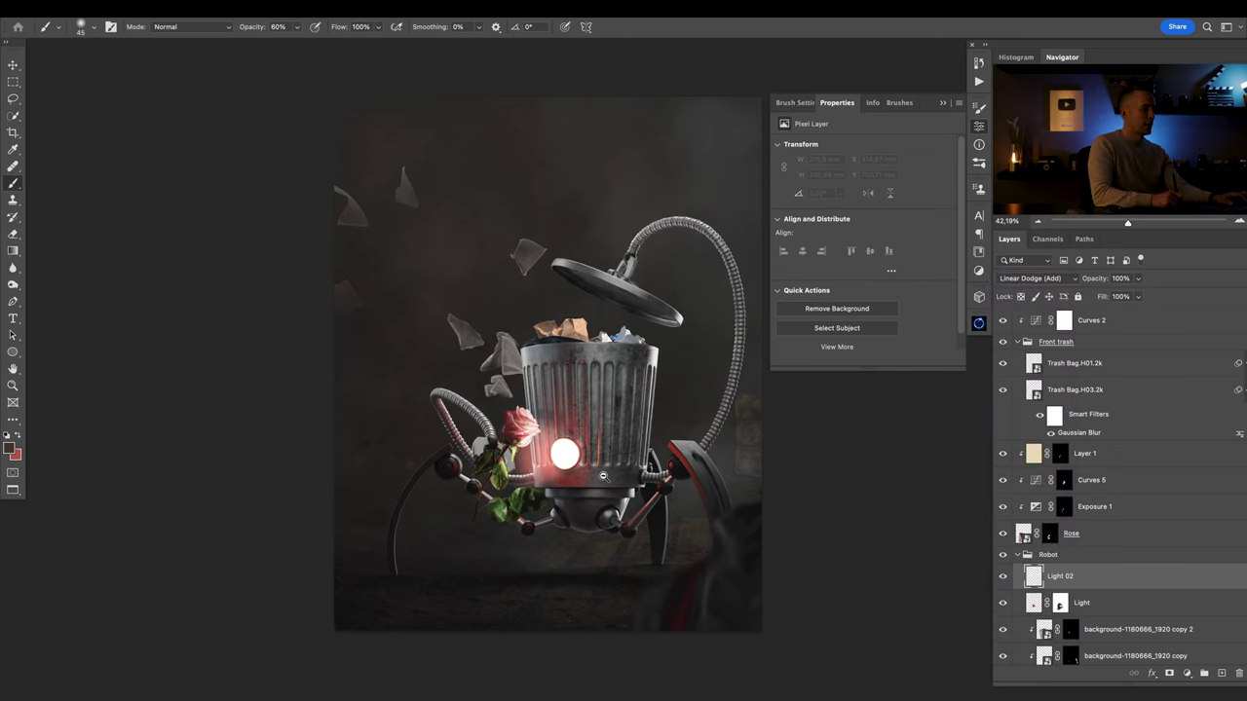
pyautogui.press(']')
pyautogui.press(']')
pyautogui.press(']')
pyautogui.press(']')
pyautogui.press('d')
pyautogui.press('x')
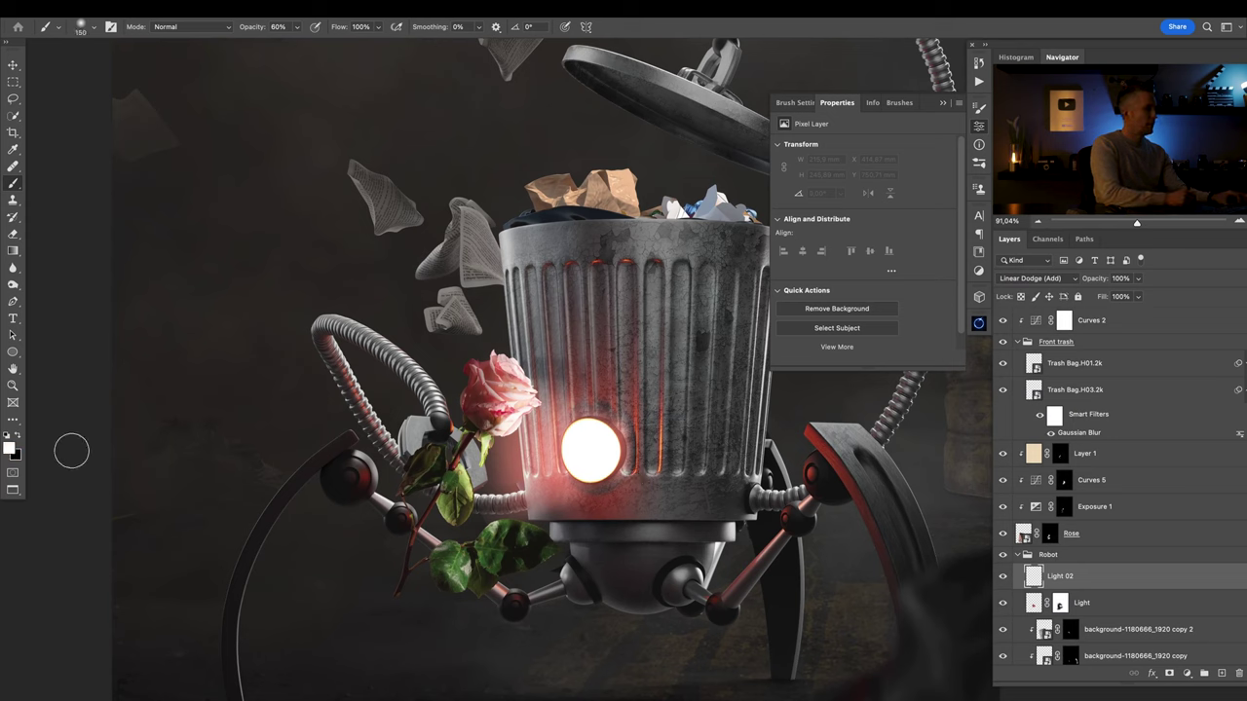
pyautogui.click(9, 448)
pyautogui.click(1087, 616)
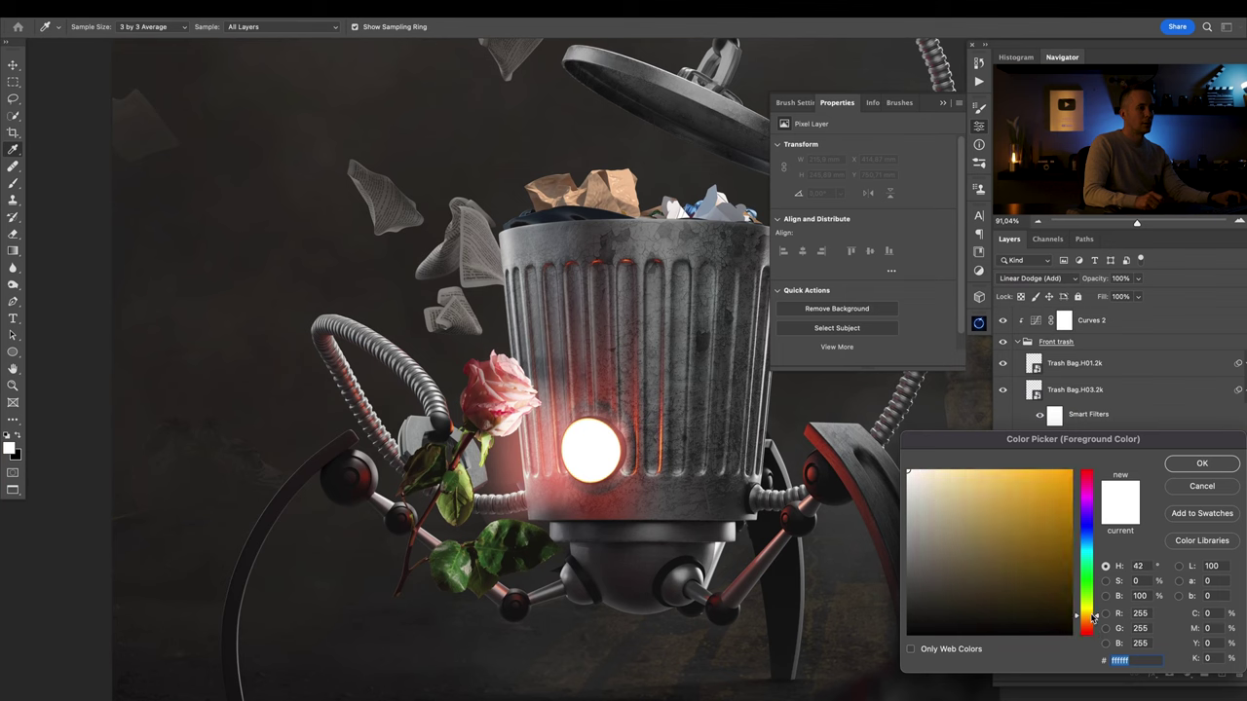
pyautogui.click(935, 470)
pyautogui.click(1191, 465)
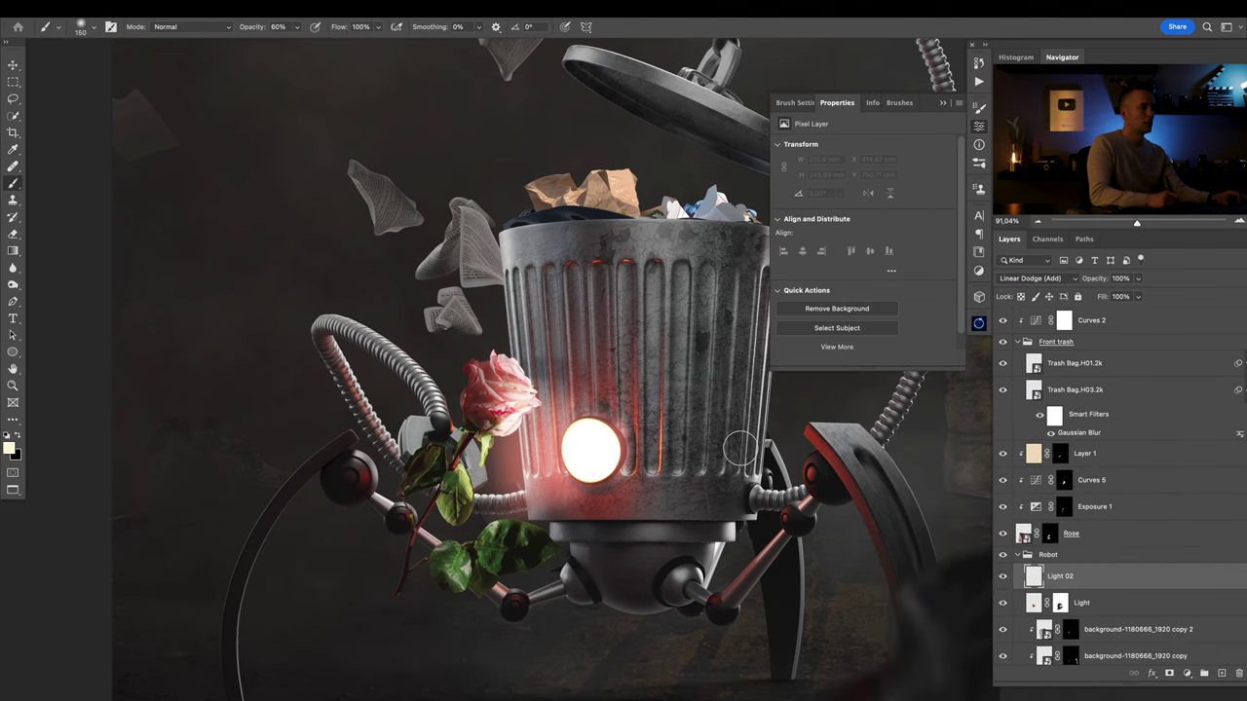
# Paint a soft pale yellow glow on Light 02 over the lamp and beside the rose, about 180 by 175 mm, undoing unwanted strokes.
pyautogui.moveTo(591, 448)
pyautogui.mouseDown()
pyautogui.moveTo(572, 471)
pyautogui.moveTo(579, 436)
pyautogui.moveTo(595, 472)
pyautogui.moveTo(581, 441)
pyautogui.moveTo(608, 471)
pyautogui.moveTo(606, 448)
pyautogui.moveTo(568, 471)
pyautogui.moveTo(605, 474)
pyautogui.mouseUp()
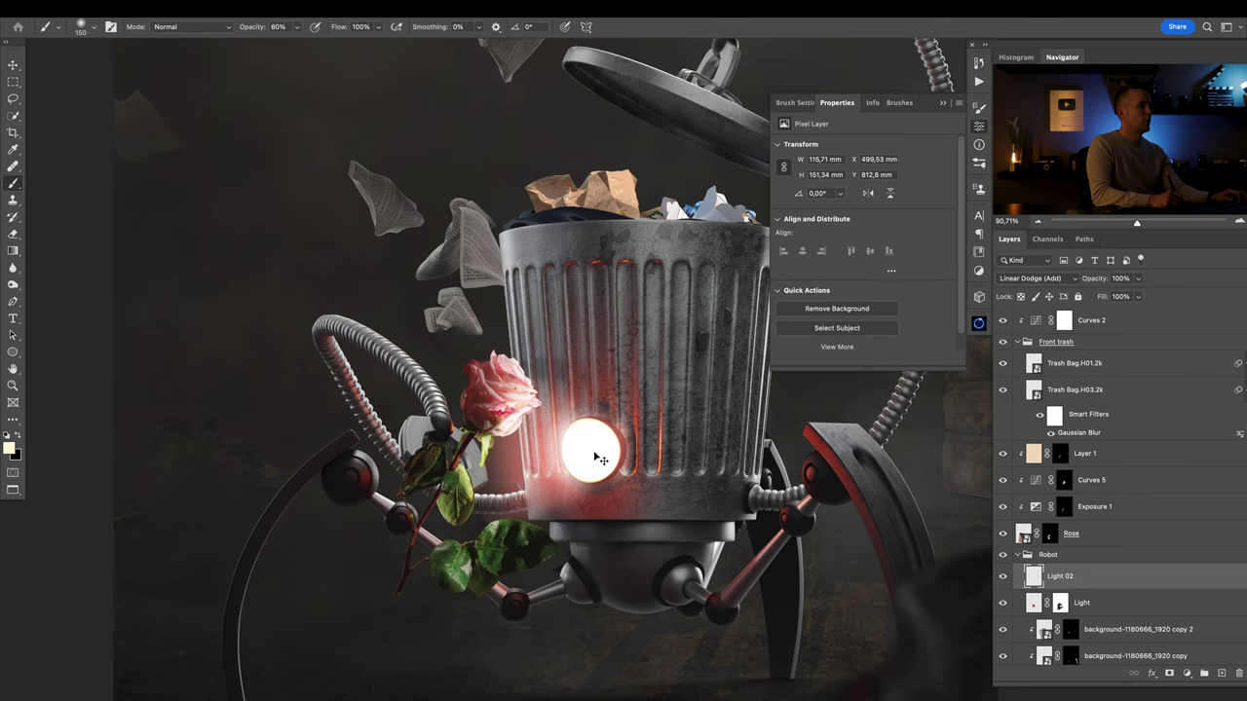
pyautogui.hotkey('ctrl', 'z')
pyautogui.hotkey('ctrl', 'z')
pyautogui.hotkey('ctrl', 'z')
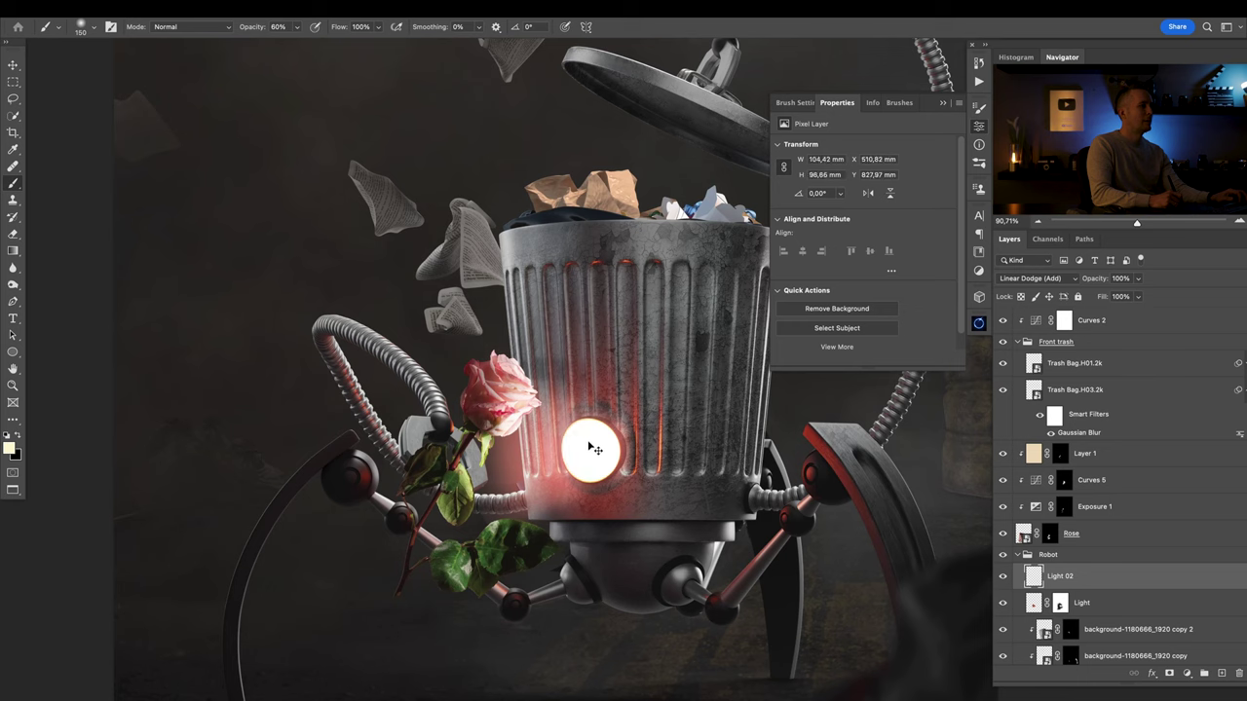
pyautogui.click(532, 410)
pyautogui.click(530, 398)
pyautogui.moveTo(509, 429); pyautogui.dragTo(521, 393)
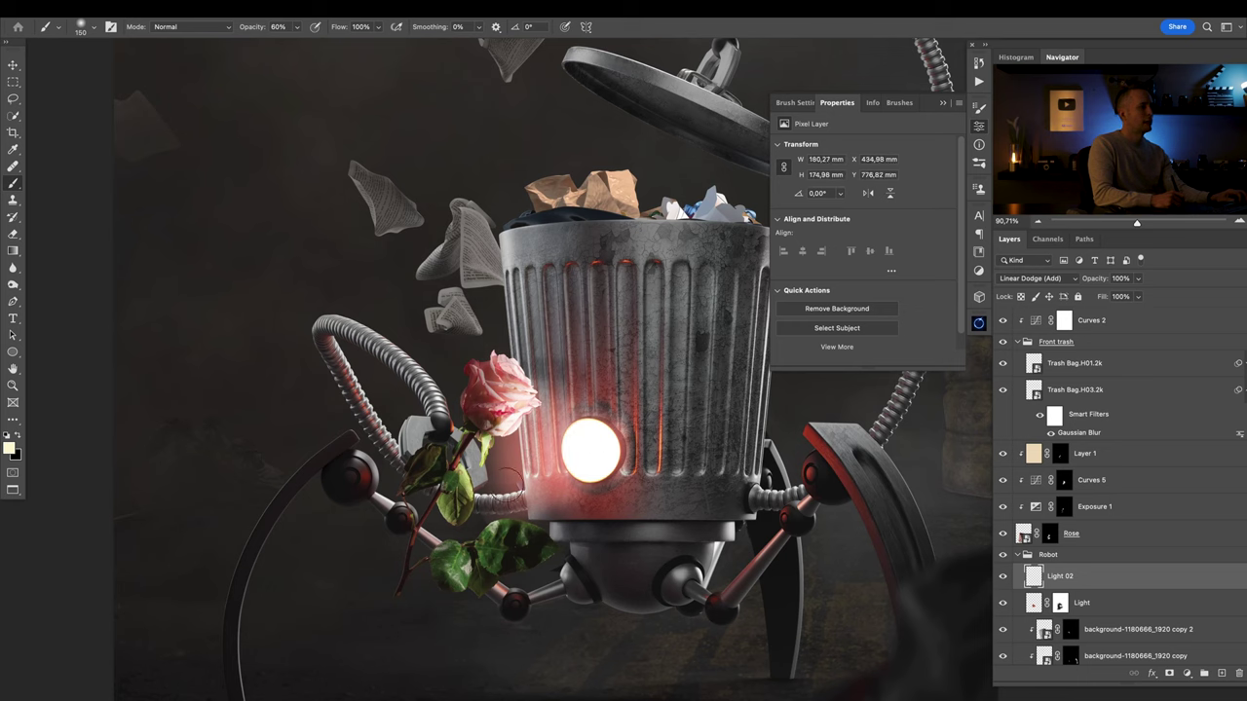
pyautogui.scroll(-3, 623, 413)
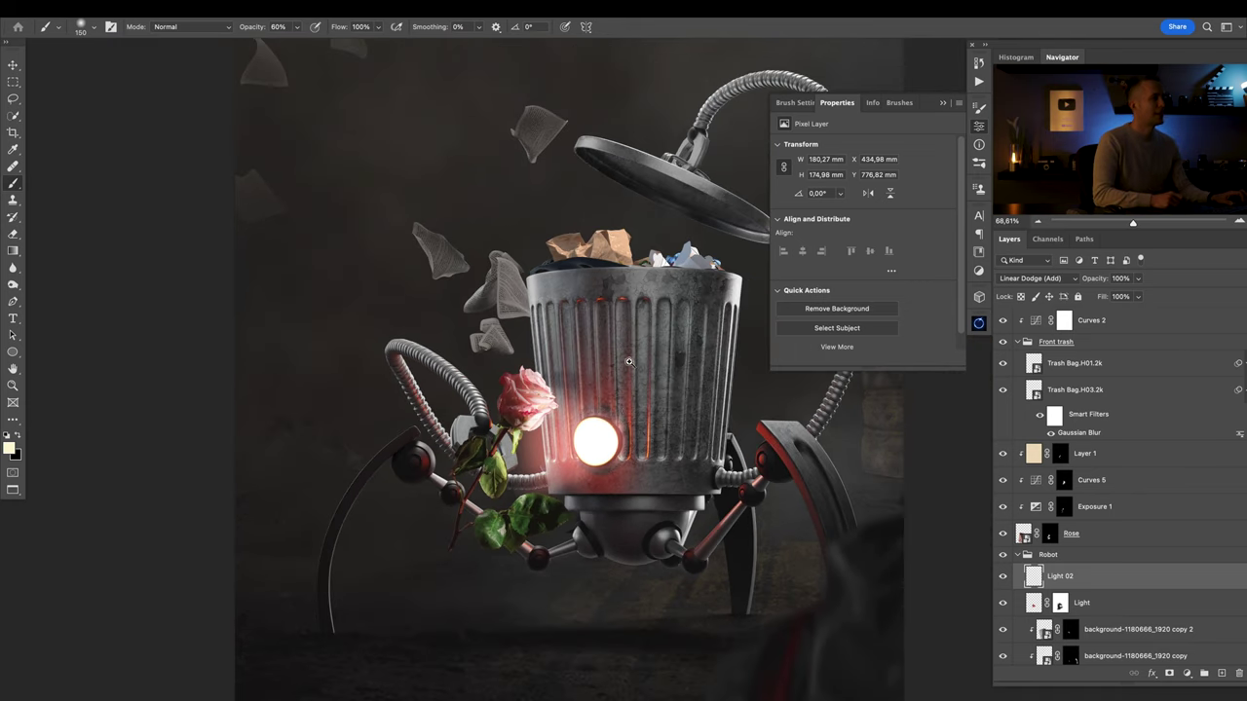
pyautogui.moveTo(634, 378); pyautogui.dragTo(570, 399)
# Find the Trash layer below Trash can Robot, check it by toggling its visibility, and select its layer mask.
pyautogui.press('v')
pyautogui.click(569, 398)
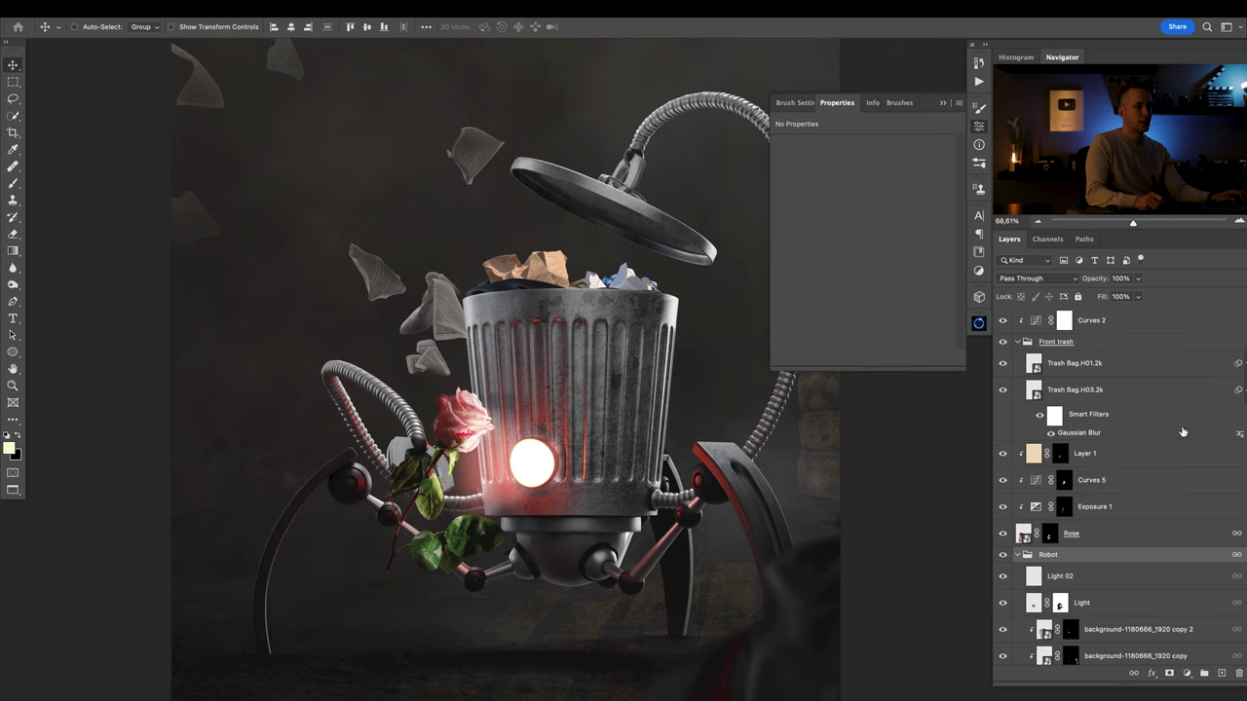
pyautogui.scroll(-5, 1159, 441)
pyautogui.scroll(-5, 1156, 446)
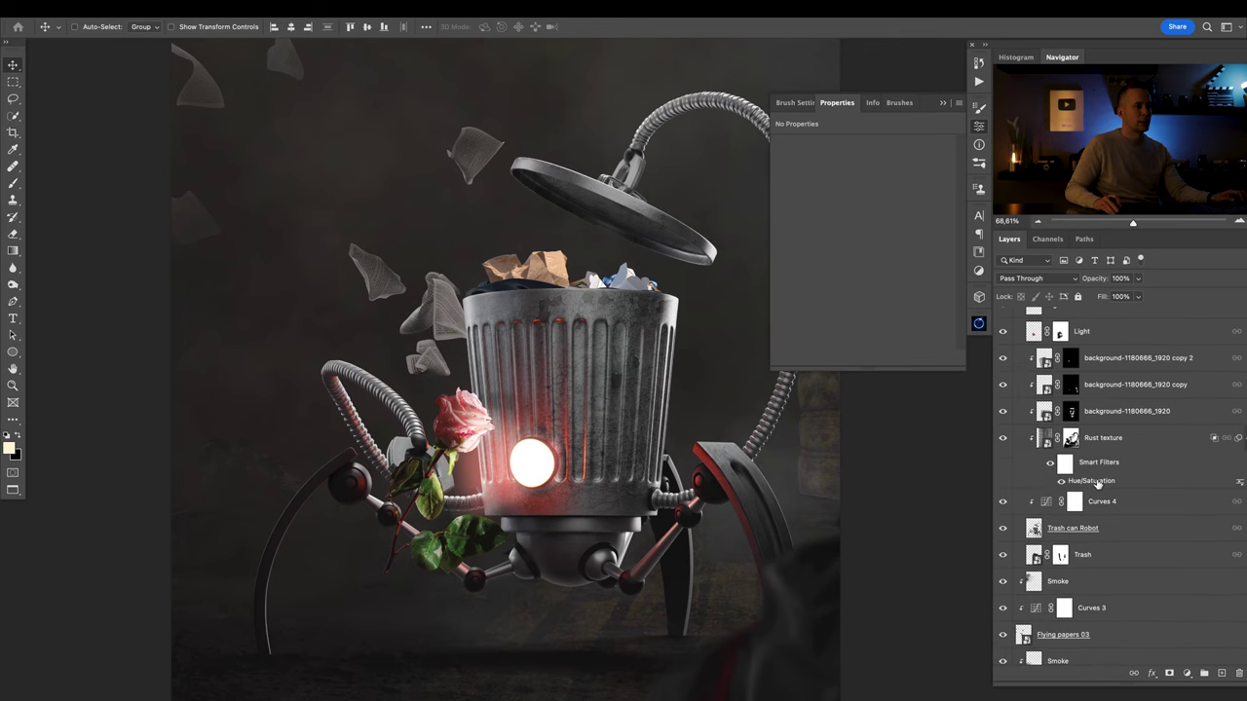
pyautogui.click(1049, 552)
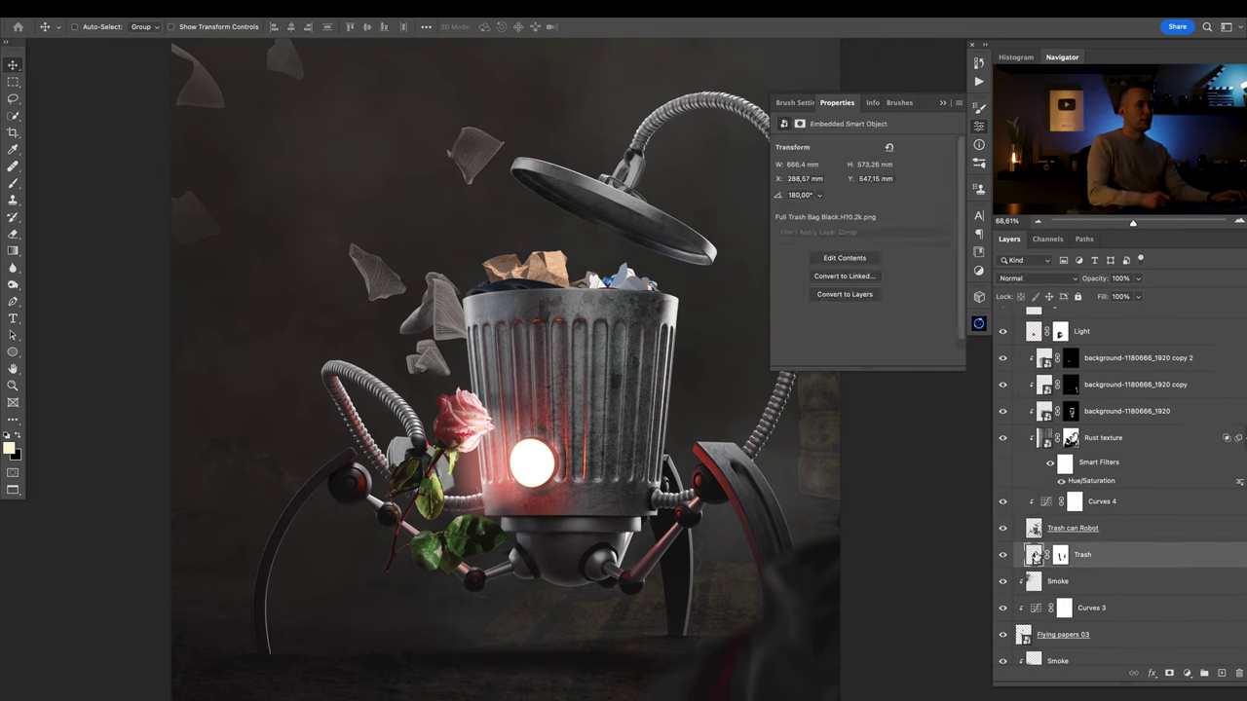
pyautogui.click(1005, 554)
pyautogui.click(1004, 555)
pyautogui.click(1005, 555)
pyautogui.click(1060, 556)
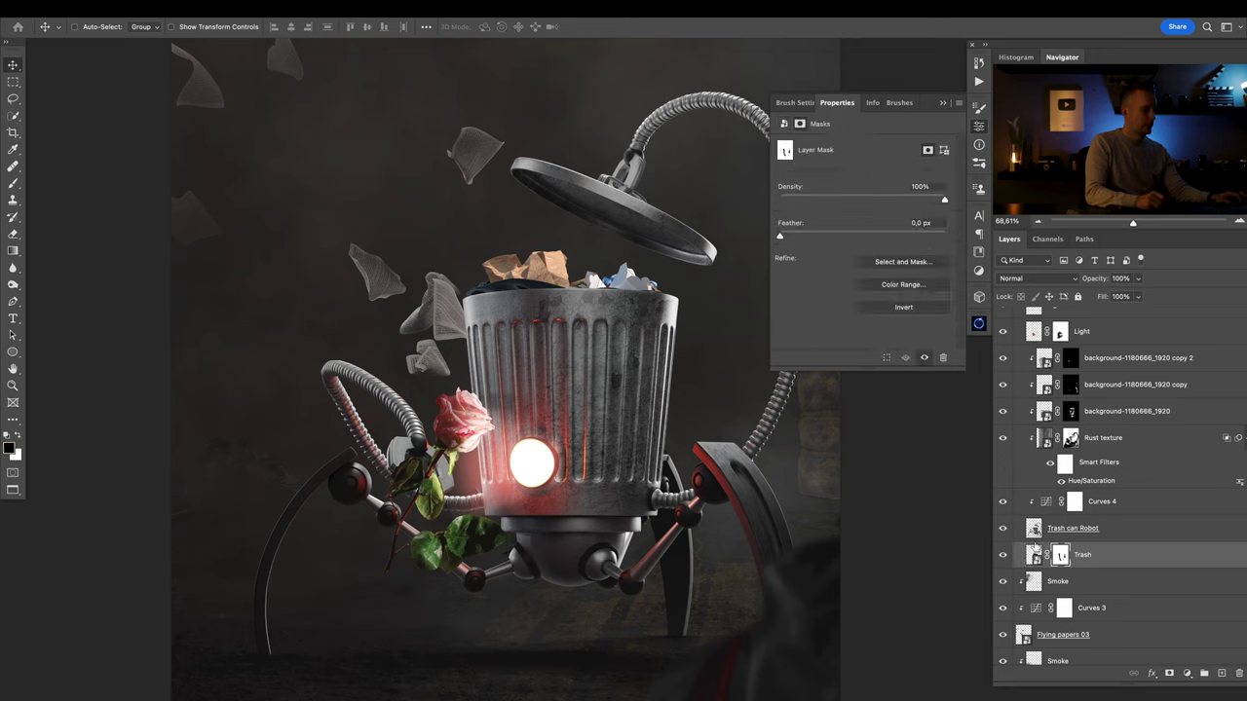
pyautogui.press('o')
pyautogui.rightClick(629, 489)
pyautogui.click(645, 423)
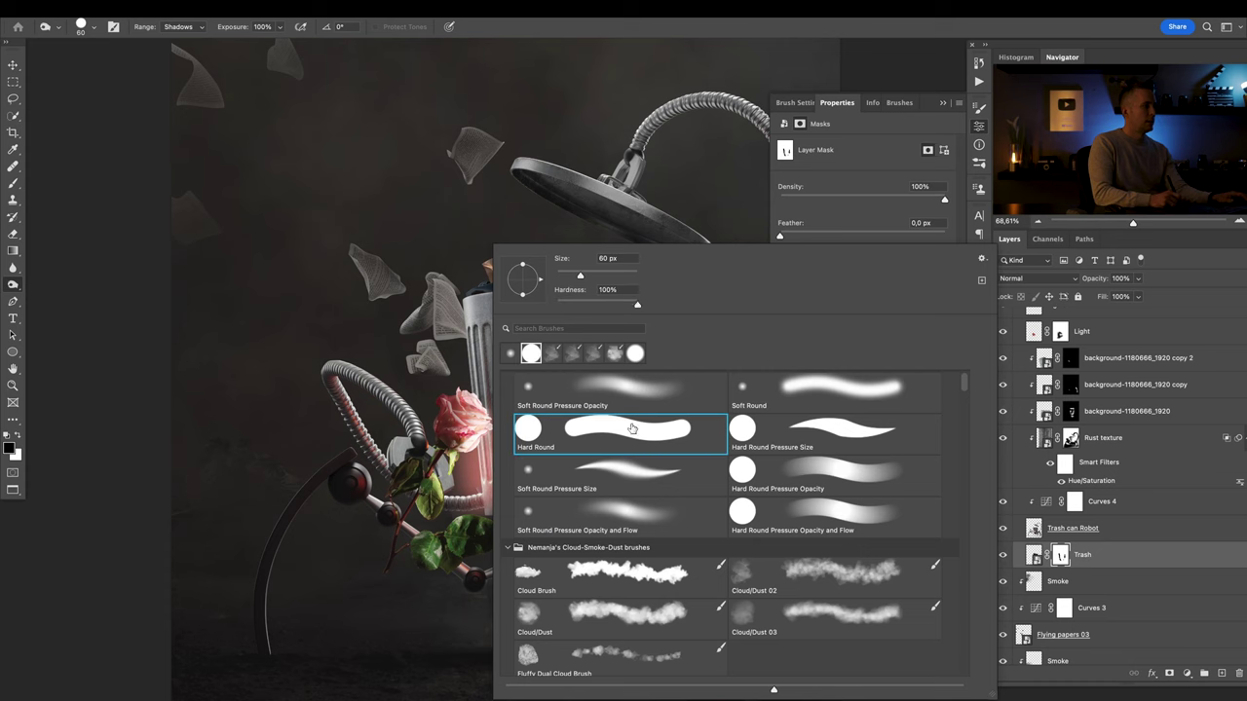
pyautogui.click(331, 371)
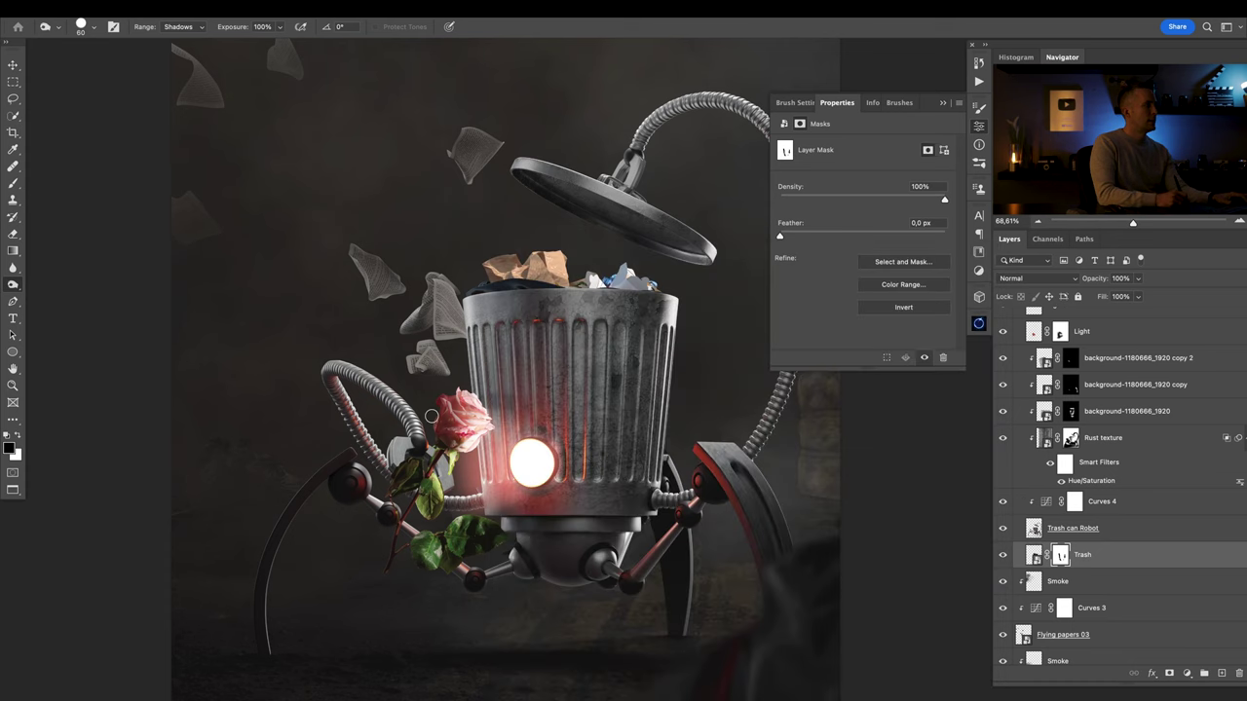
# Mask out stray parts of the Trash layer around the lower robot with a Hard Round 150 px brush at 100% opacity, comparing the layer's visibility.
pyautogui.press('b')
pyautogui.rightClick(567, 420)
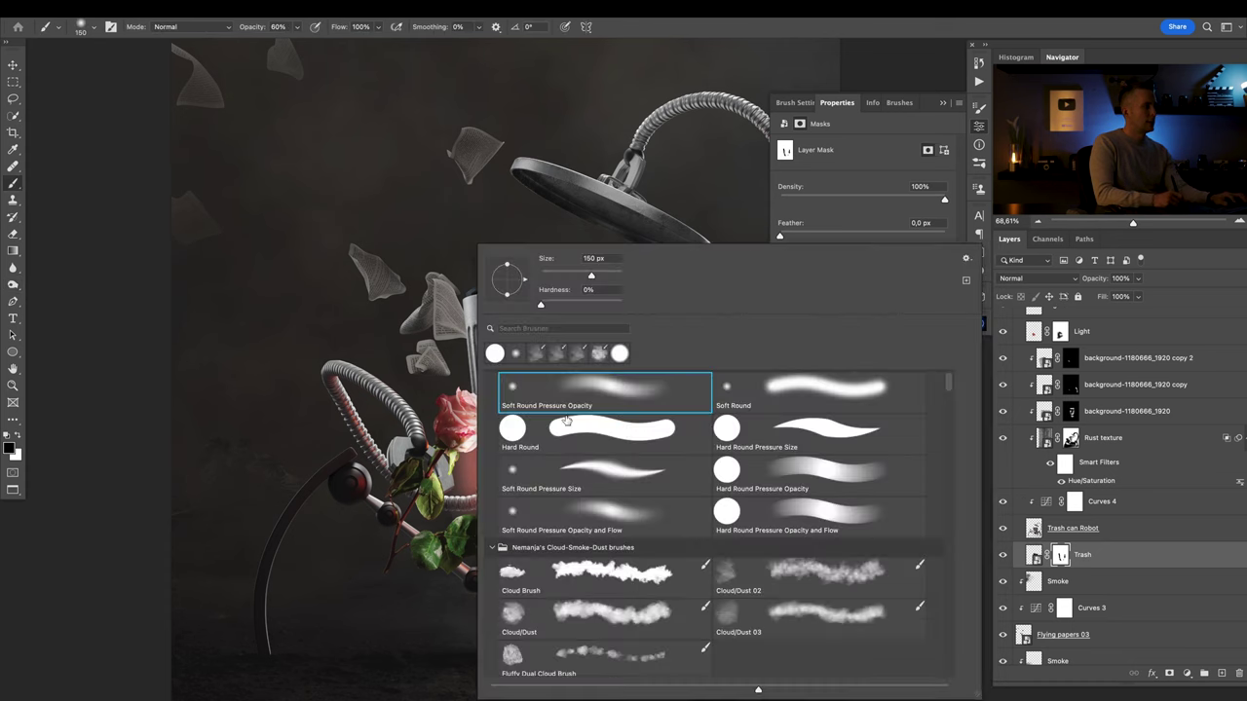
pyautogui.click(604, 431)
pyautogui.press('Return')
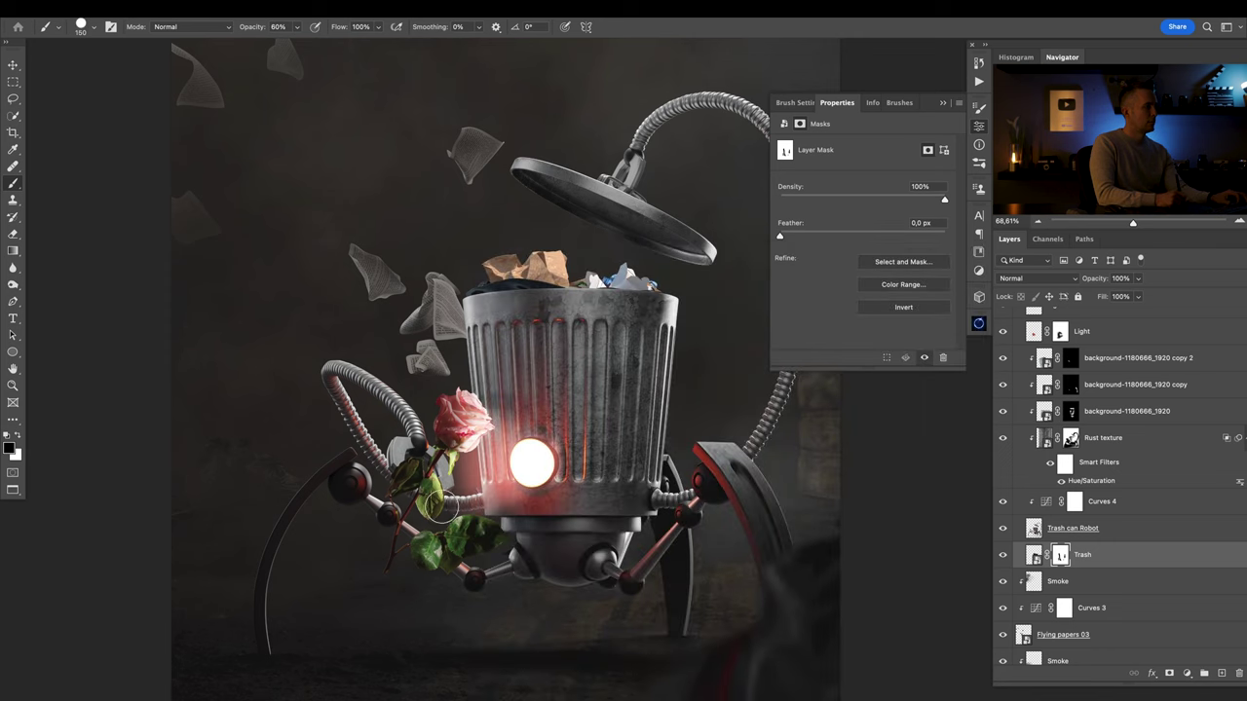
pyautogui.press('0')
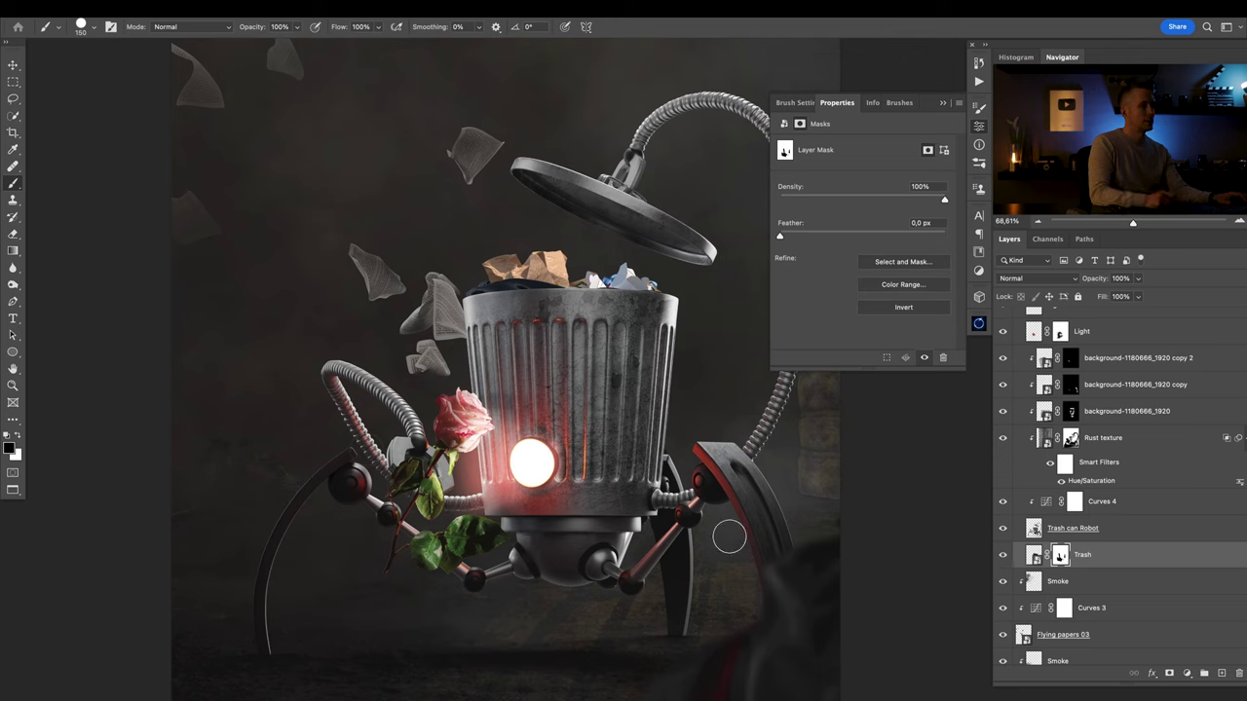
pyautogui.click(1005, 554)
pyautogui.click(1004, 555)
pyautogui.click(1004, 554)
pyautogui.click(1004, 554)
# Darken the Trash layer with a clipped Curves adjustment in Luminosity blending, lowering the midtones to input 150, output 102.
pyautogui.click(1187, 673)
pyautogui.click(1170, 480)
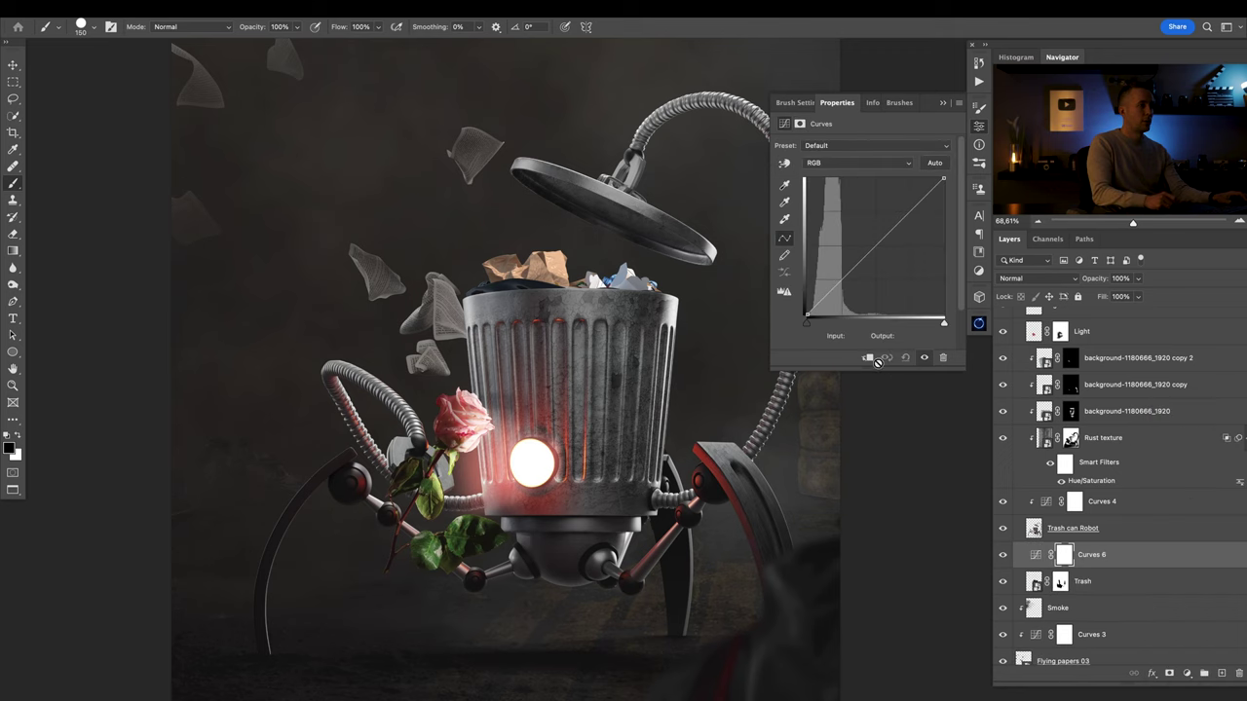
pyautogui.moveTo(881, 243); pyautogui.dragTo(885, 256)
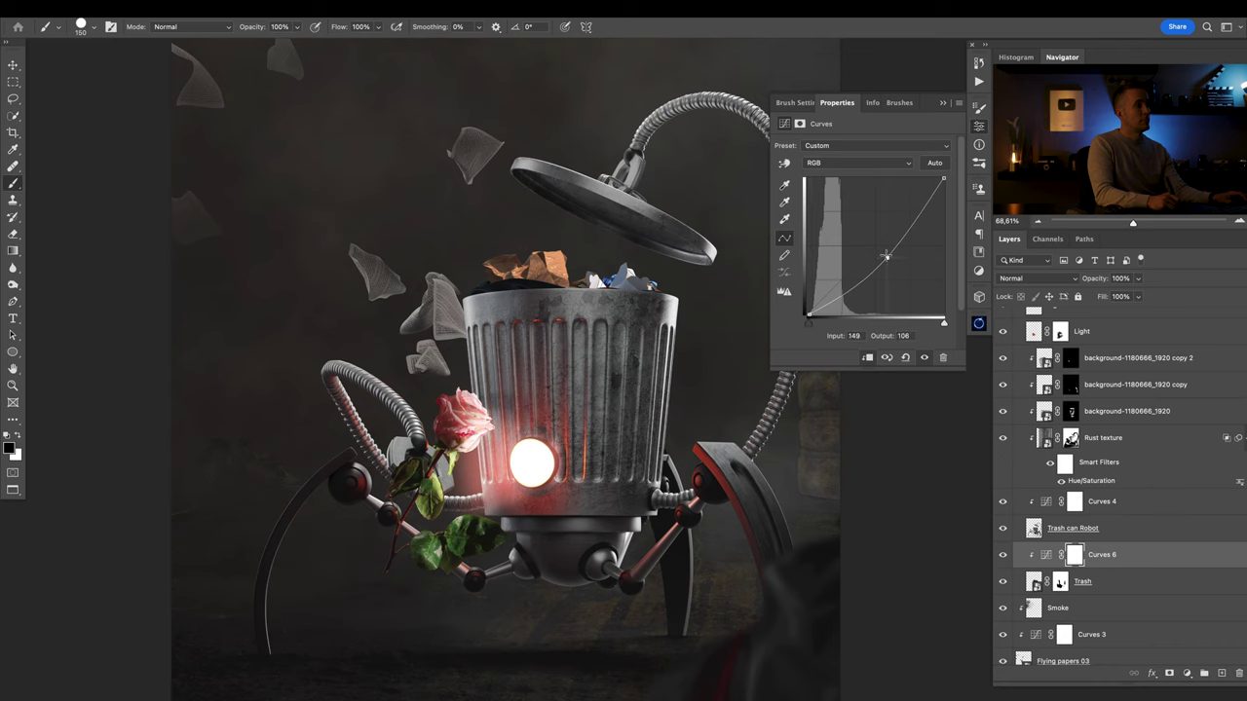
pyautogui.click(1040, 283)
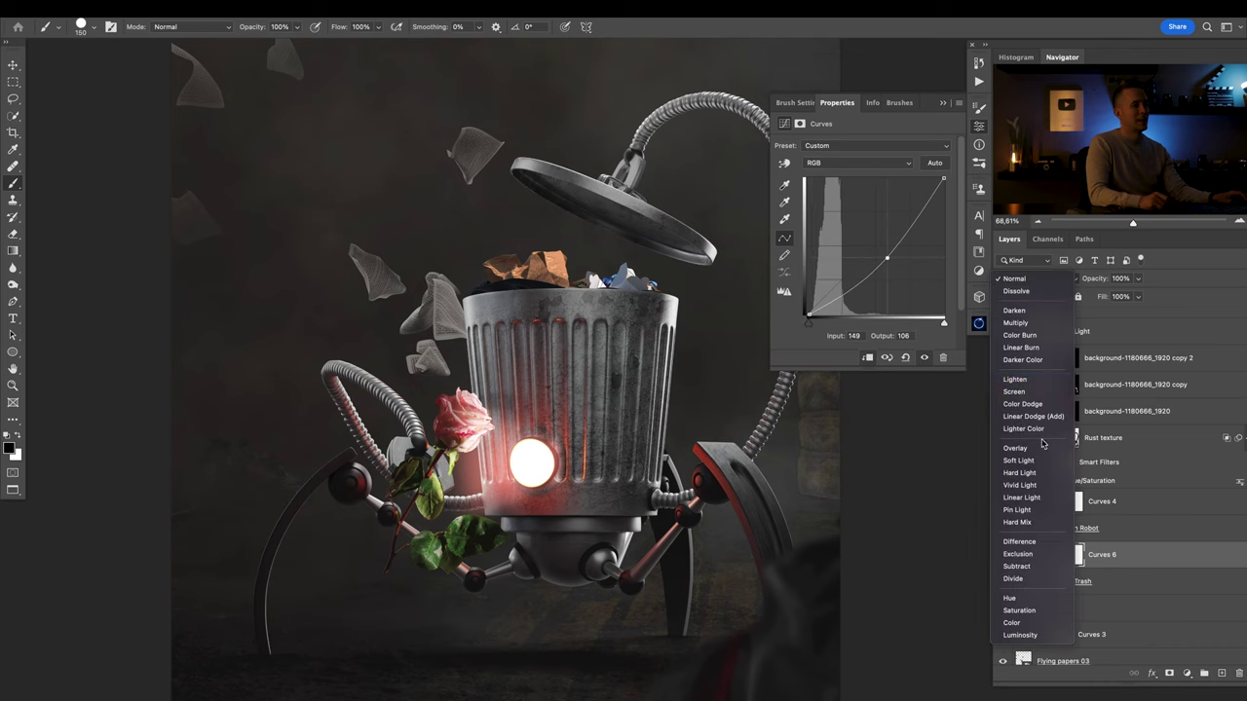
pyautogui.click(1023, 631)
pyautogui.moveTo(887, 258); pyautogui.dragTo(887, 260)
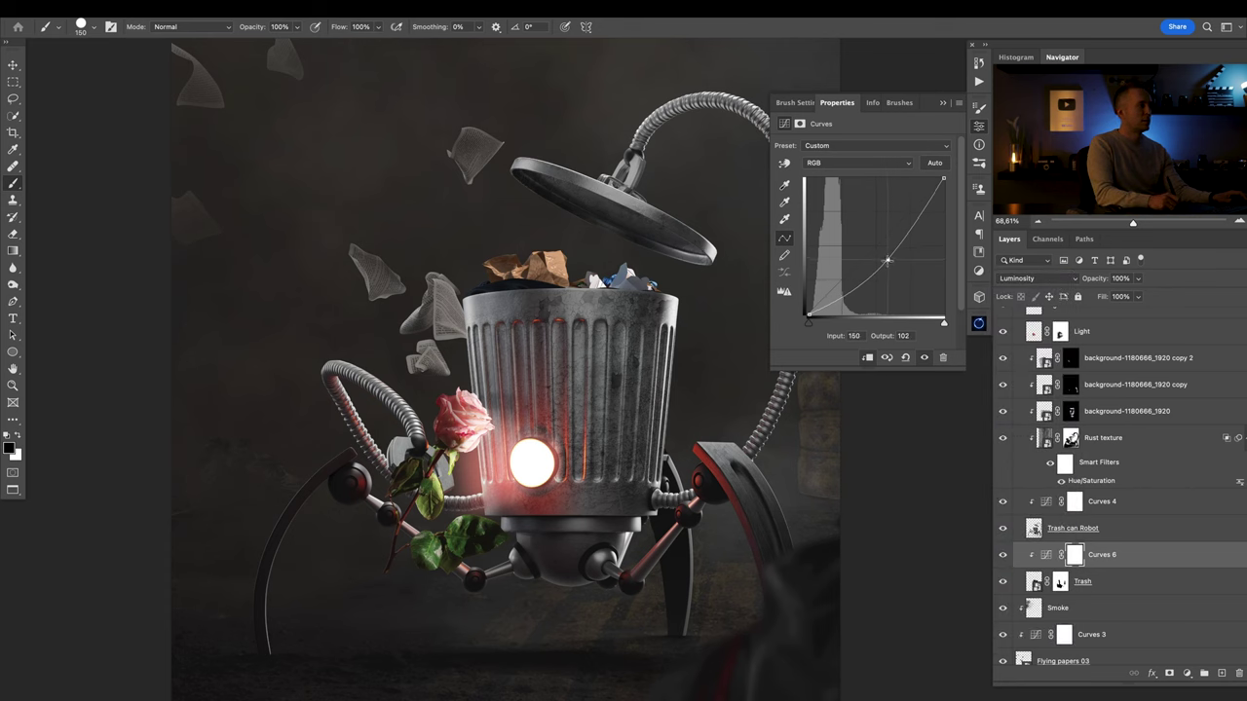
# Add an Exposure adjustment clipped above Curves 6 with exposure -2.43, and invert its mask to black.
pyautogui.click(1187, 673)
pyautogui.click(1174, 494)
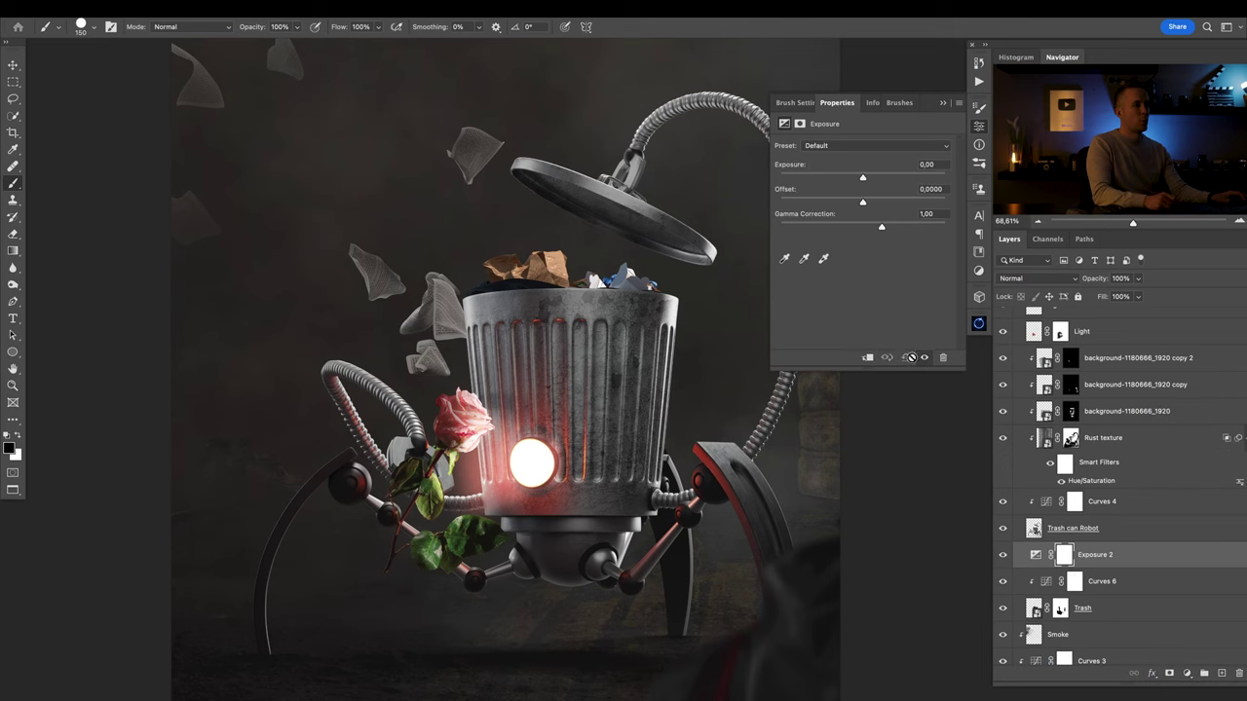
pyautogui.moveTo(861, 177); pyautogui.dragTo(832, 178)
pyautogui.hotkey('ctrl', 'i')
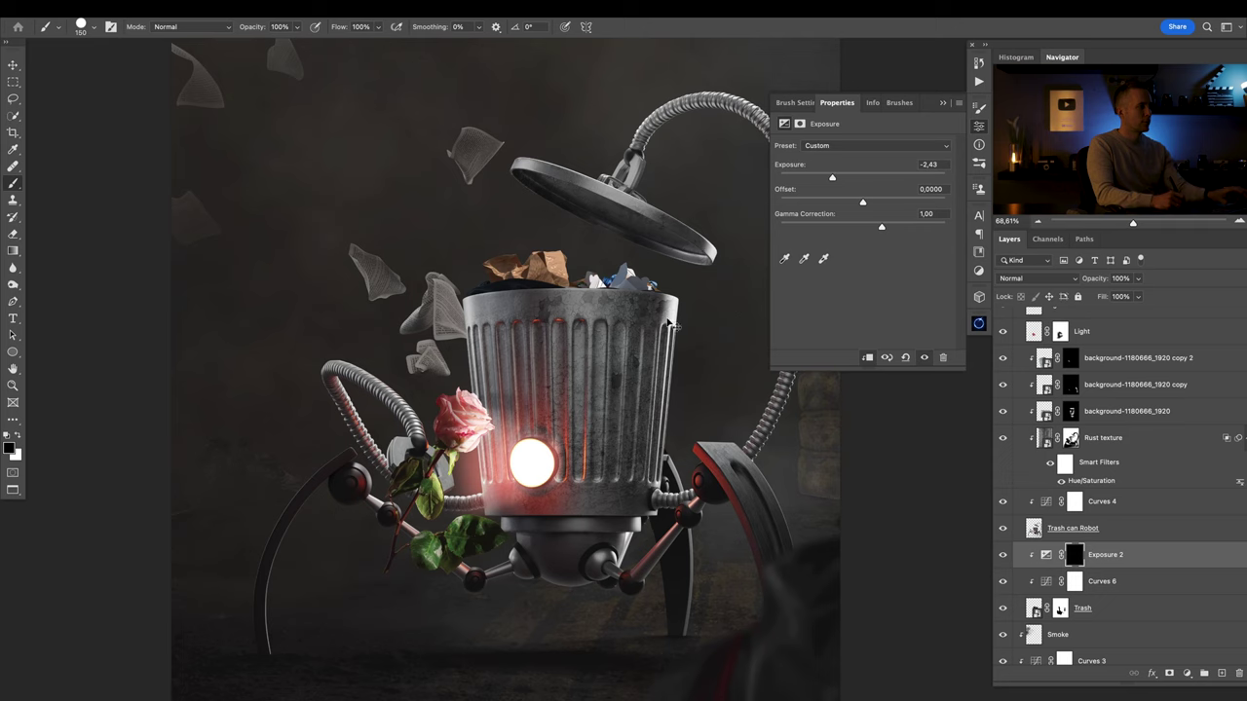
# Paint white on the Exposure 2 mask over the trash along the can's rim, using Soft Round Pressure Opacity at 35 px and 30% opacity.
pyautogui.moveTo(464, 270); pyautogui.dragTo(532, 289)
pyautogui.press('c')
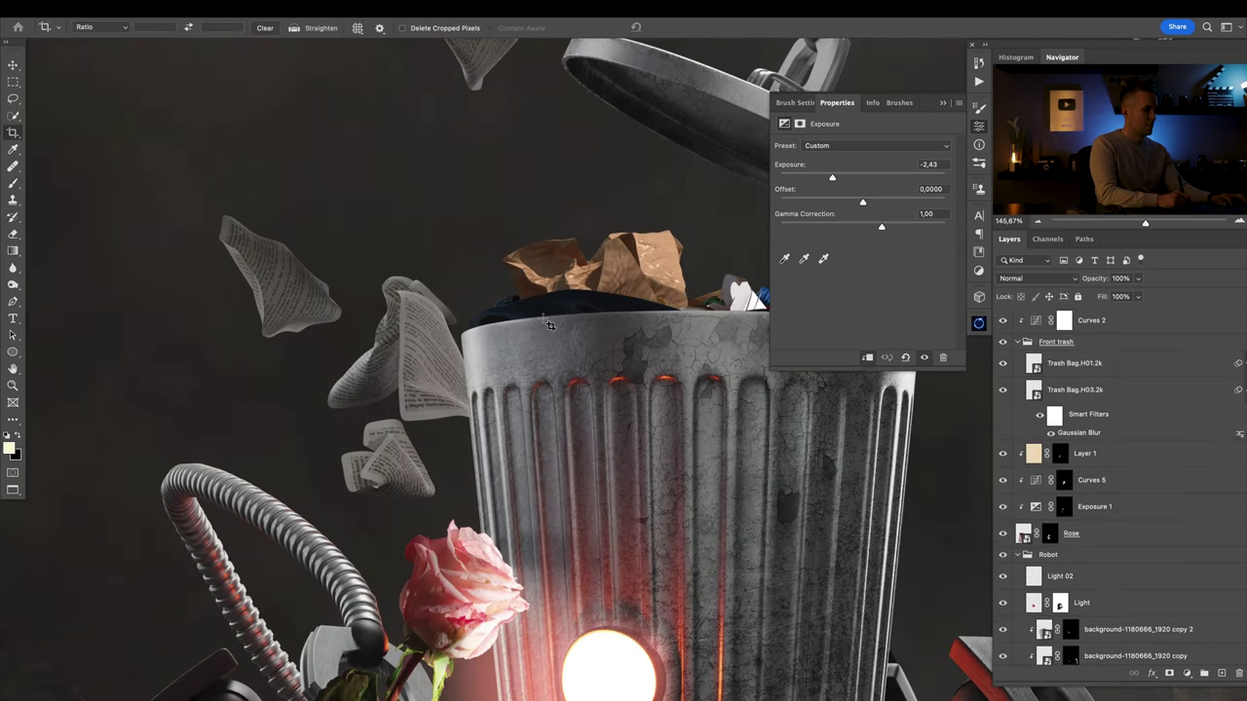
pyautogui.press('b')
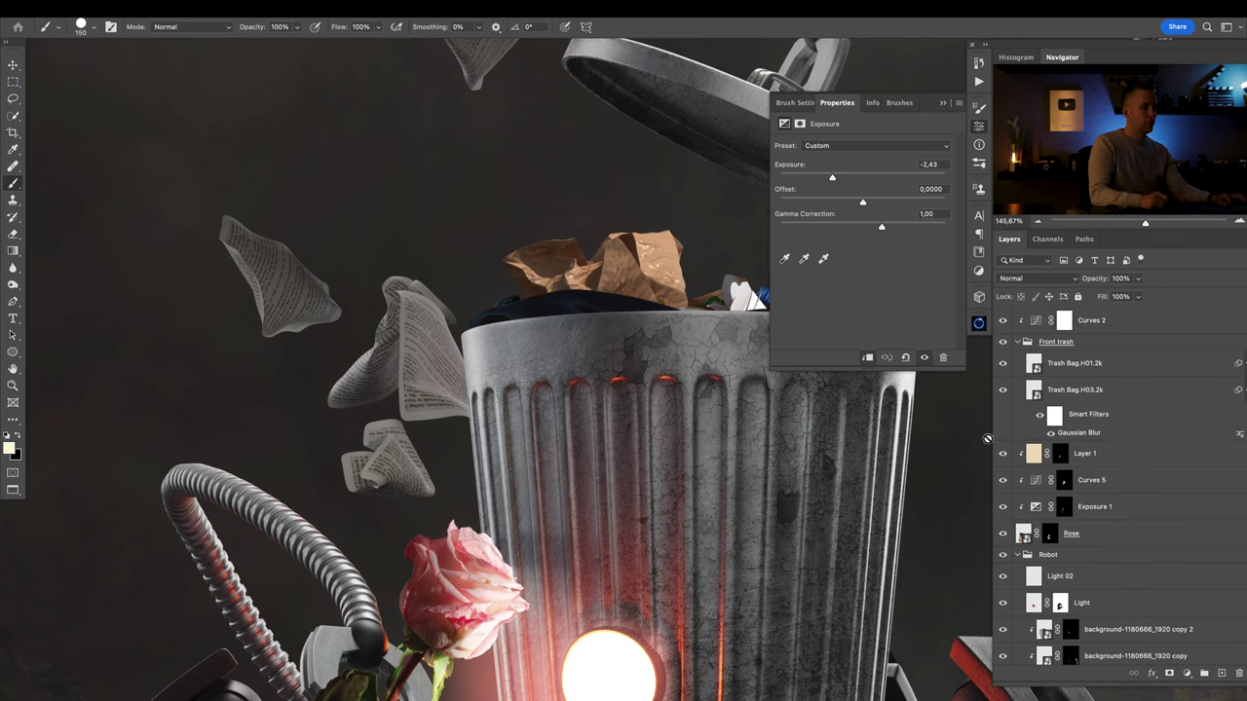
pyautogui.scroll(-10, 1203, 543)
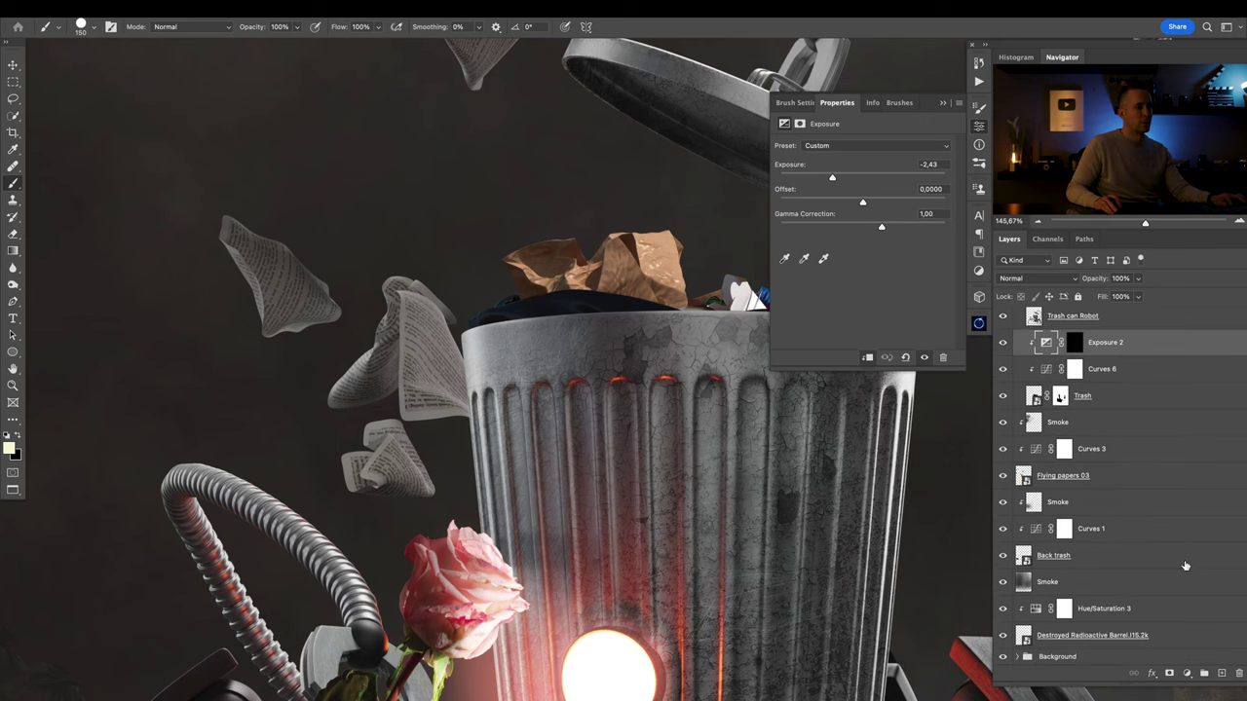
pyautogui.click(1071, 384)
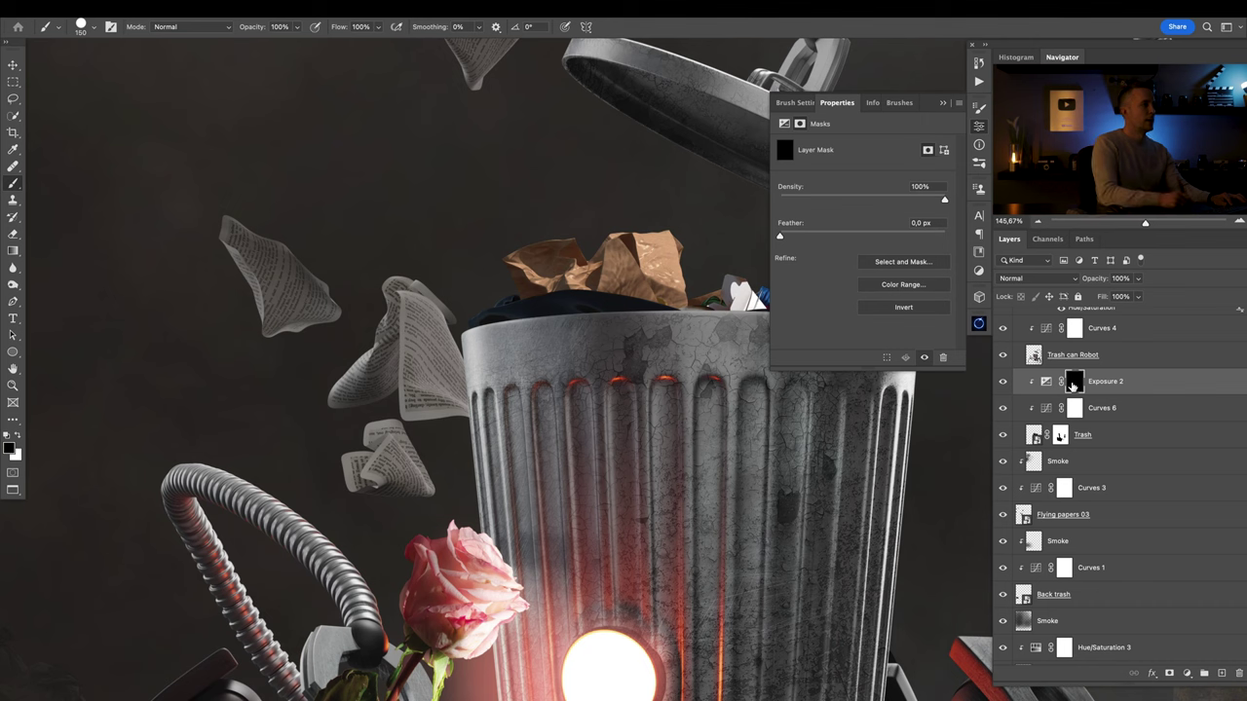
pyautogui.press('[')
pyautogui.press('[')
pyautogui.press('[')
pyautogui.press('[')
pyautogui.press('[')
pyautogui.press('x')
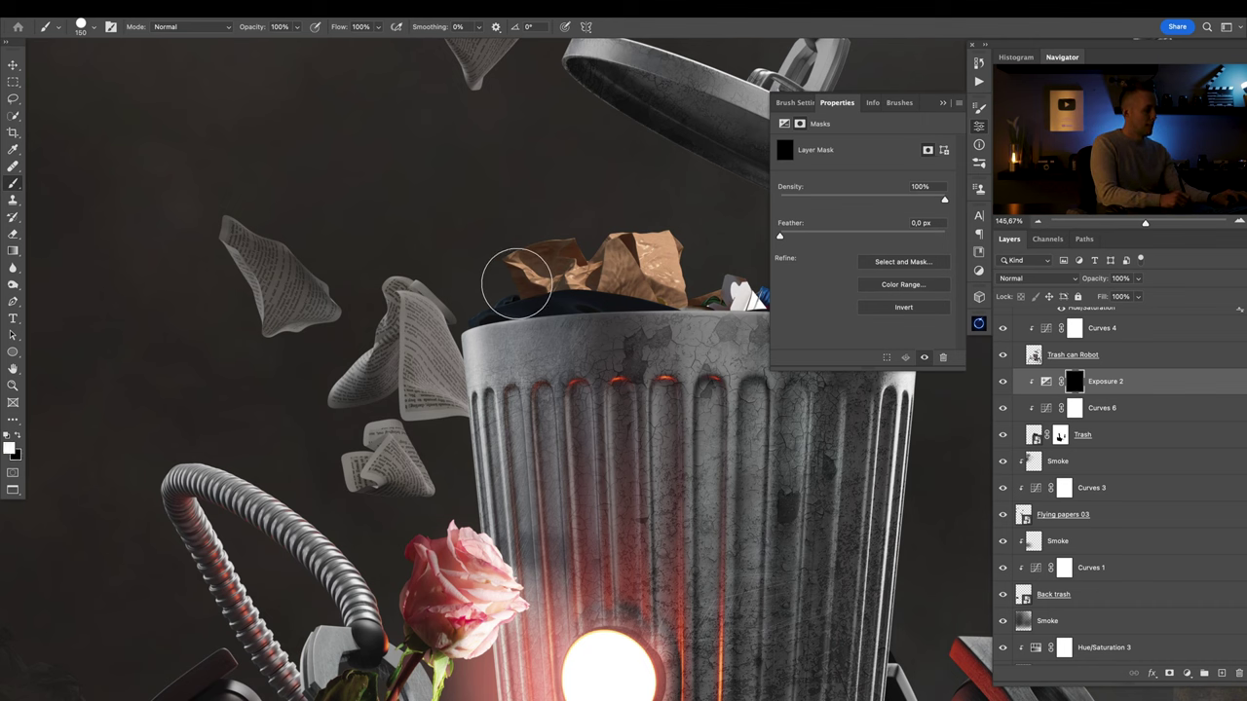
pyautogui.press('[')
pyautogui.press('3')
pyautogui.rightClick(509, 280)
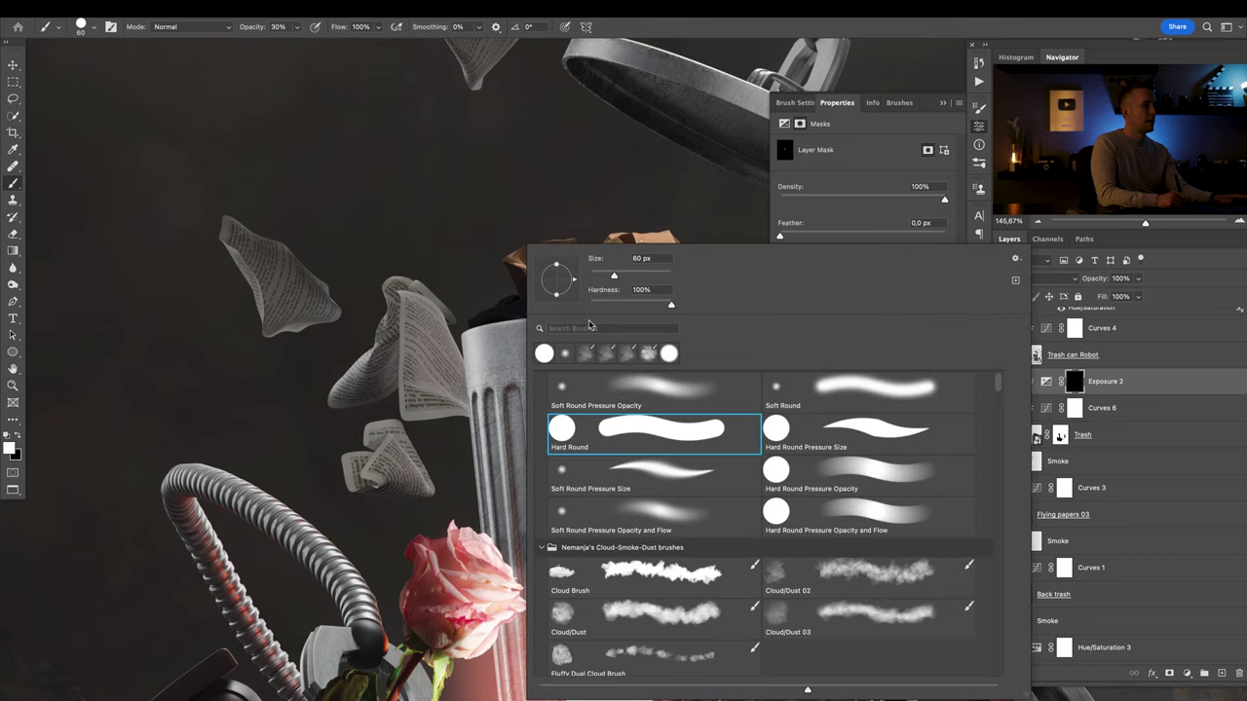
pyautogui.doubleClick(642, 380)
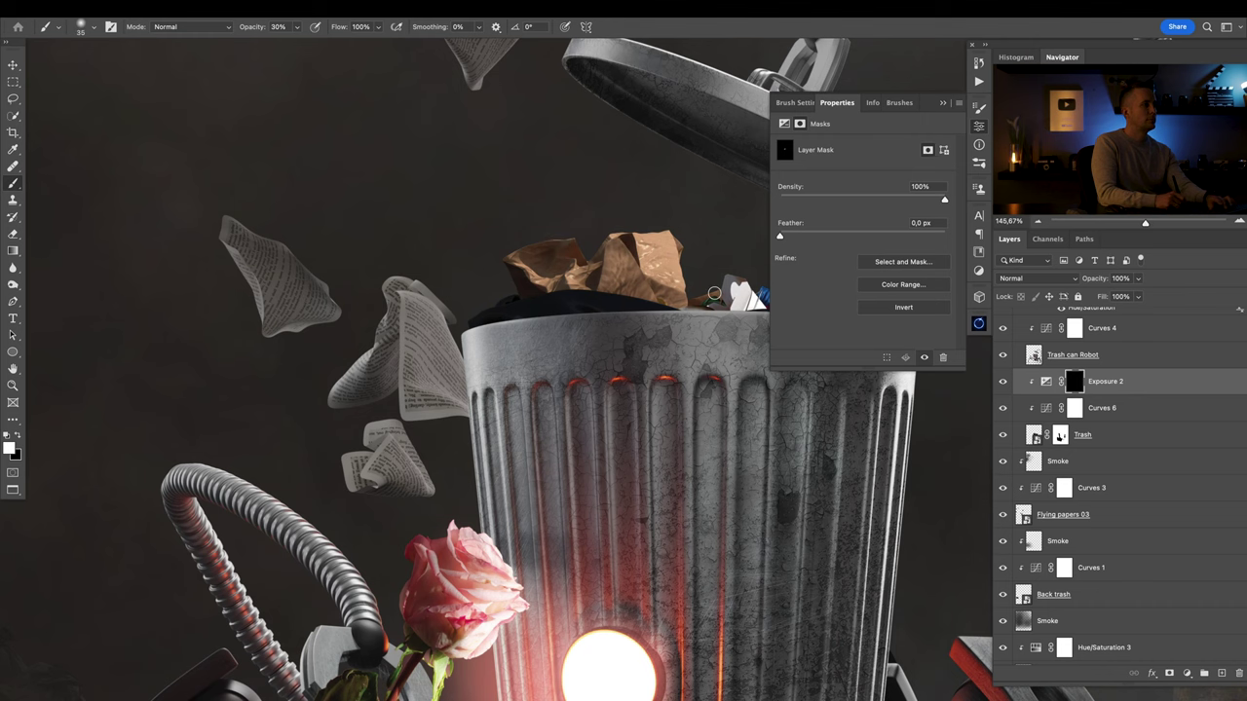
# Enlarge the brush to 70 px and deepen the shadows on the paper bag and the other trash above the can's rim.
pyautogui.hscroll(5, 725, 294)
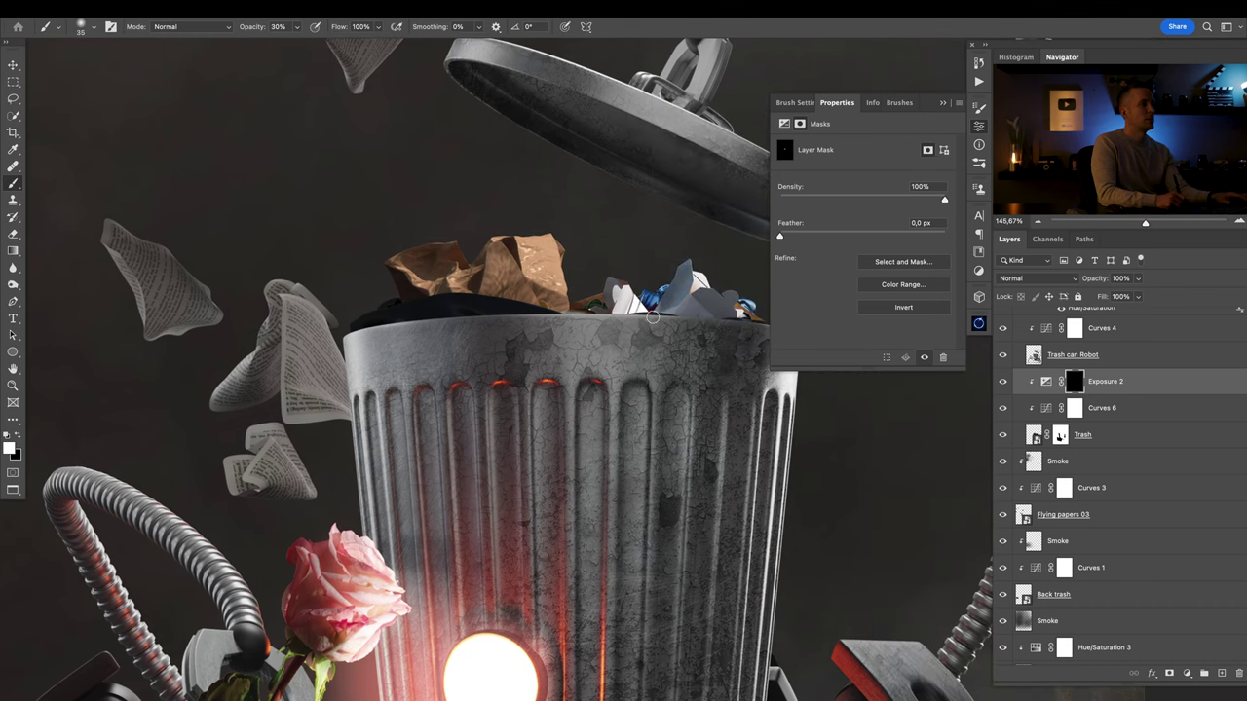
pyautogui.press(']')
pyautogui.press(']')
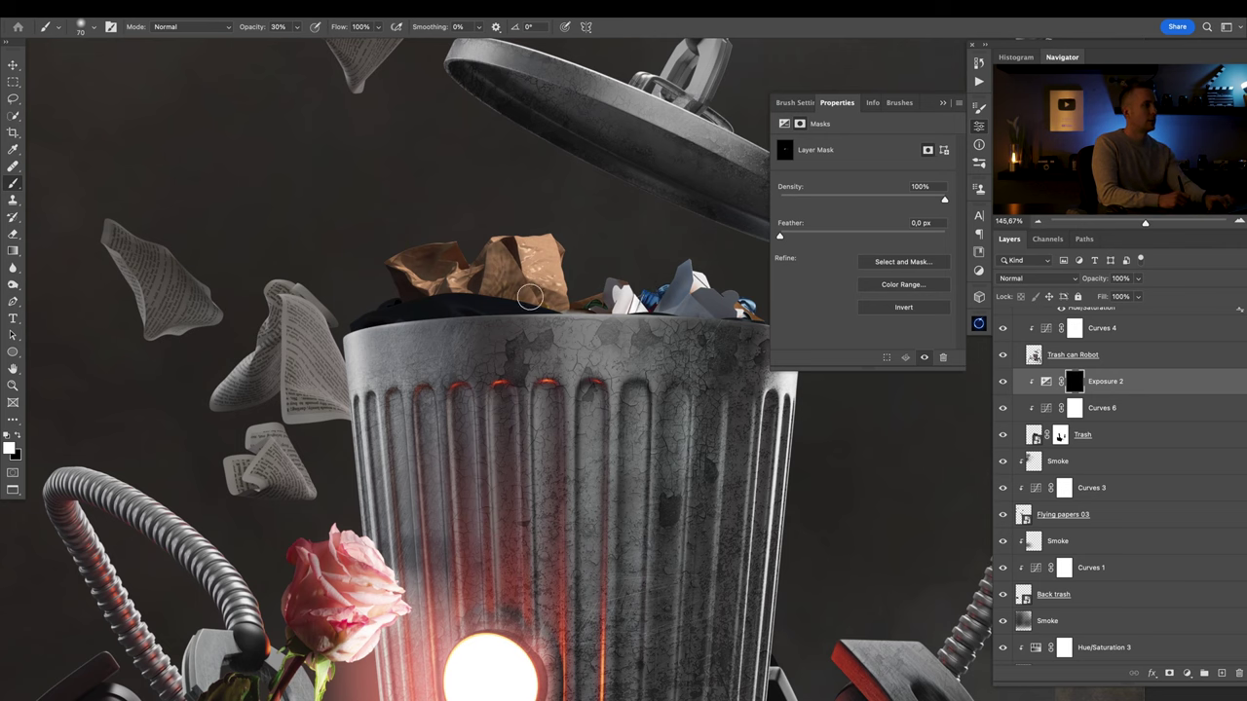
pyautogui.moveTo(570, 308); pyautogui.dragTo(534, 337)
# Hide the floating mask properties and review the whole composite.
pyautogui.scroll(-3, 533, 336)
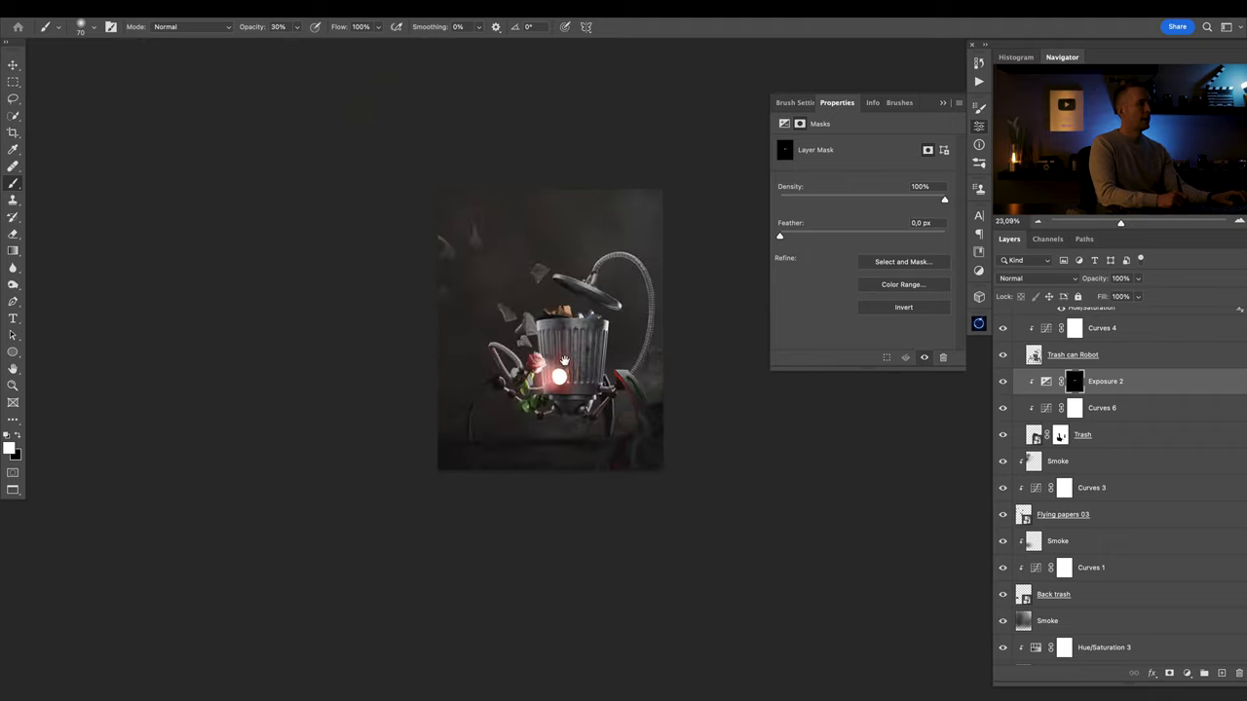
pyautogui.click(943, 103)
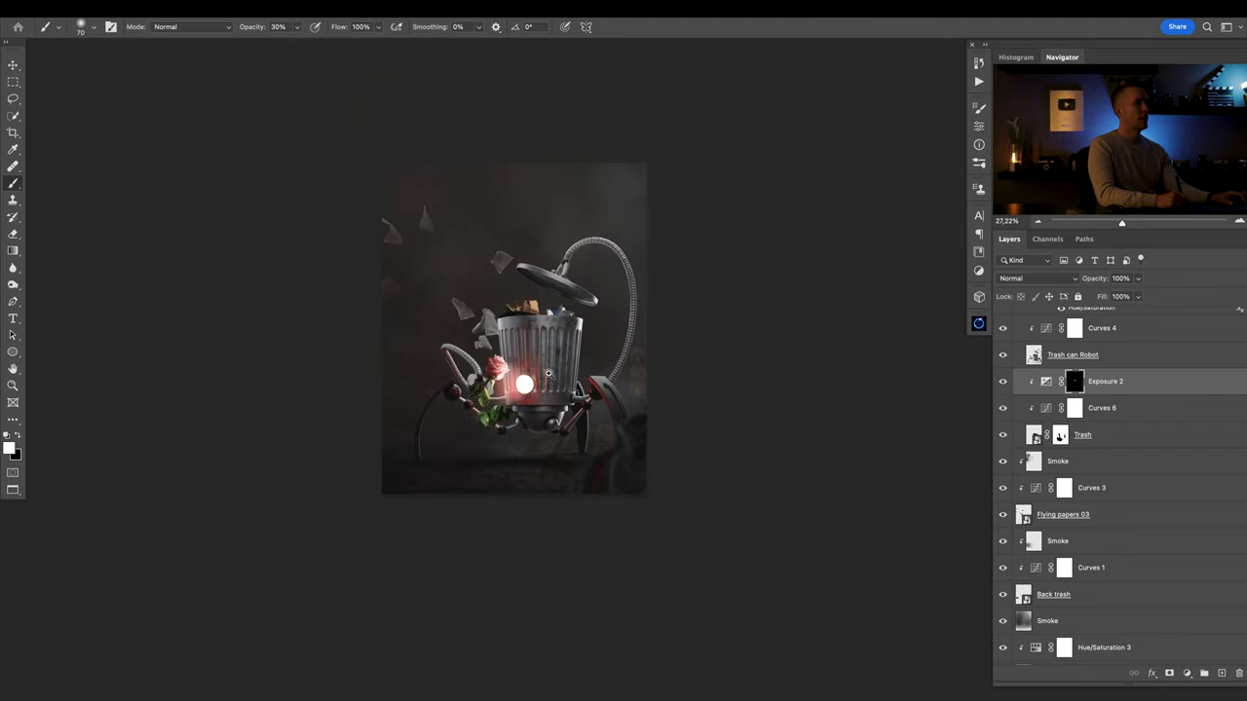
pyautogui.scroll(2, 562, 348)
pyautogui.scroll(-1, 562, 348)
pyautogui.scroll(1, 562, 347)
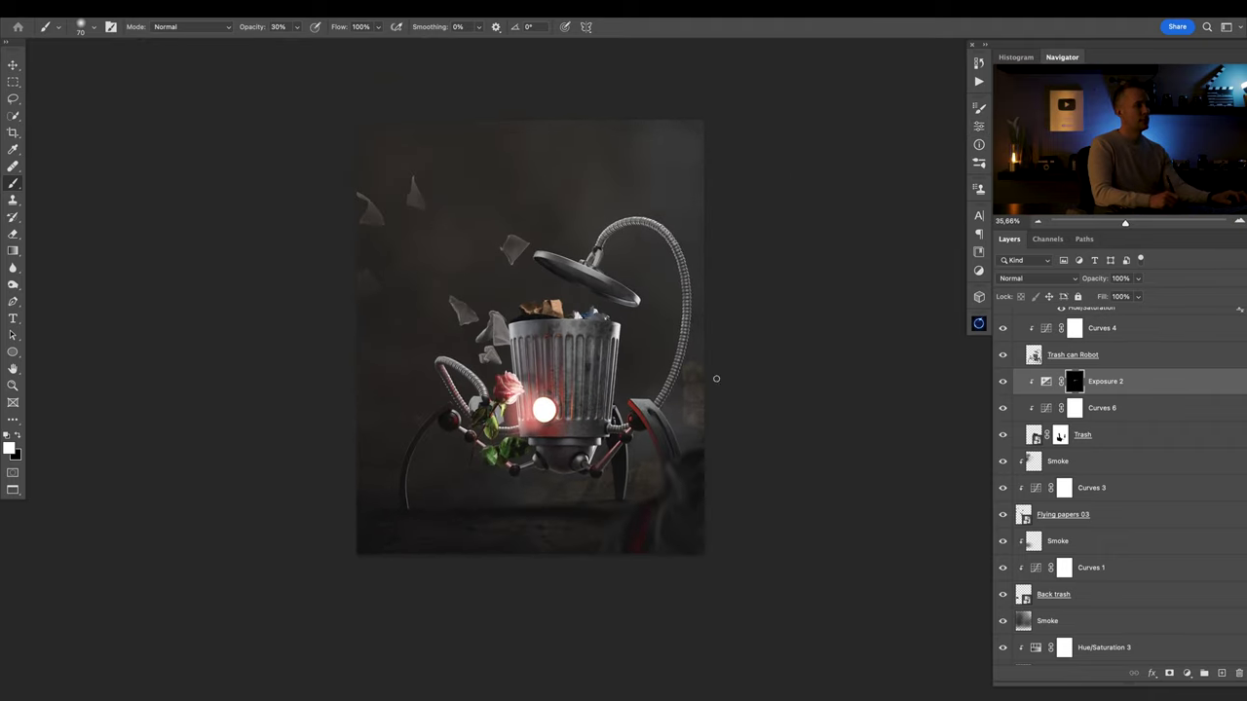
# Check the Smoke layer above Hue/Saturation 3 by toggling its visibility, and convert it to a smart object.
pyautogui.press('v')
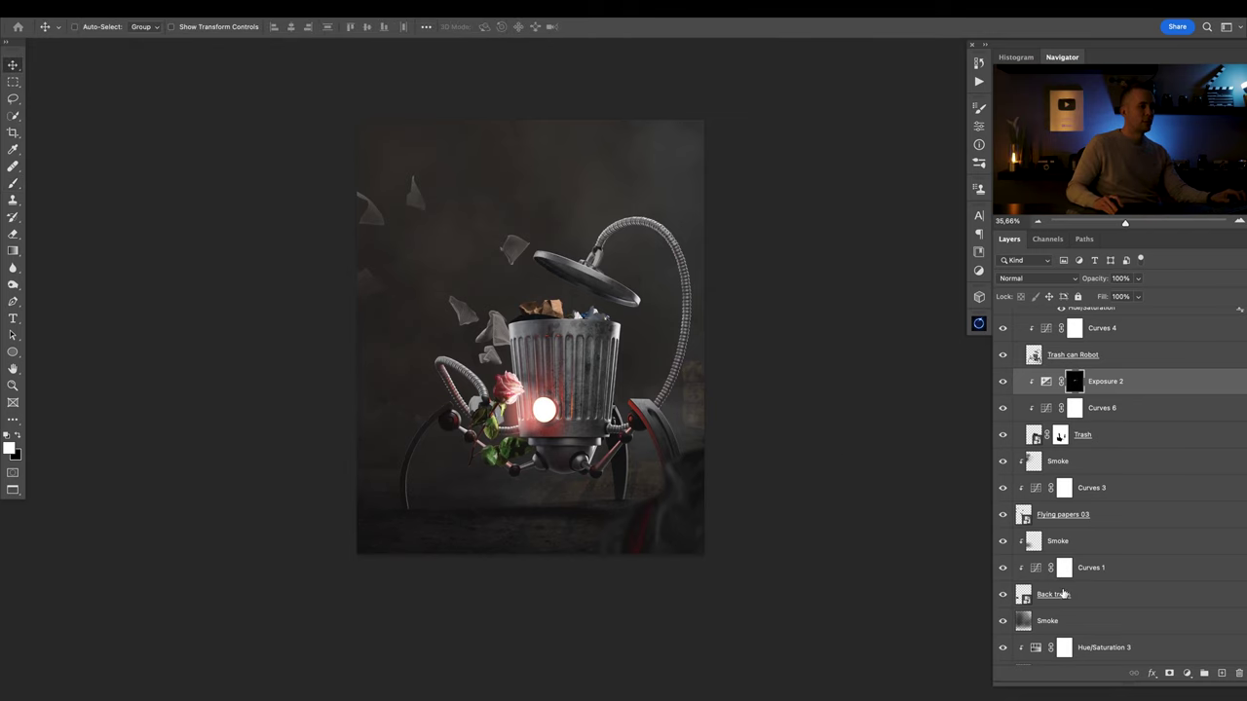
pyautogui.scroll(-2, 1047, 579)
pyautogui.click(1003, 582)
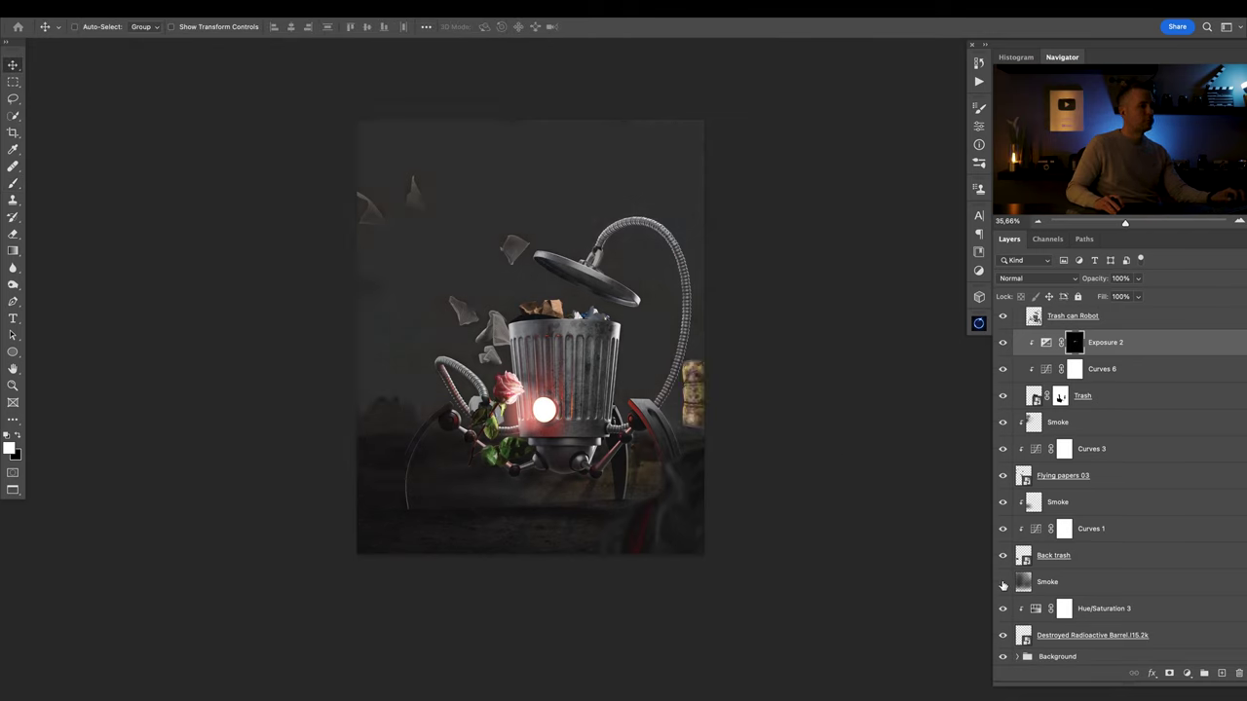
pyautogui.click(1002, 583)
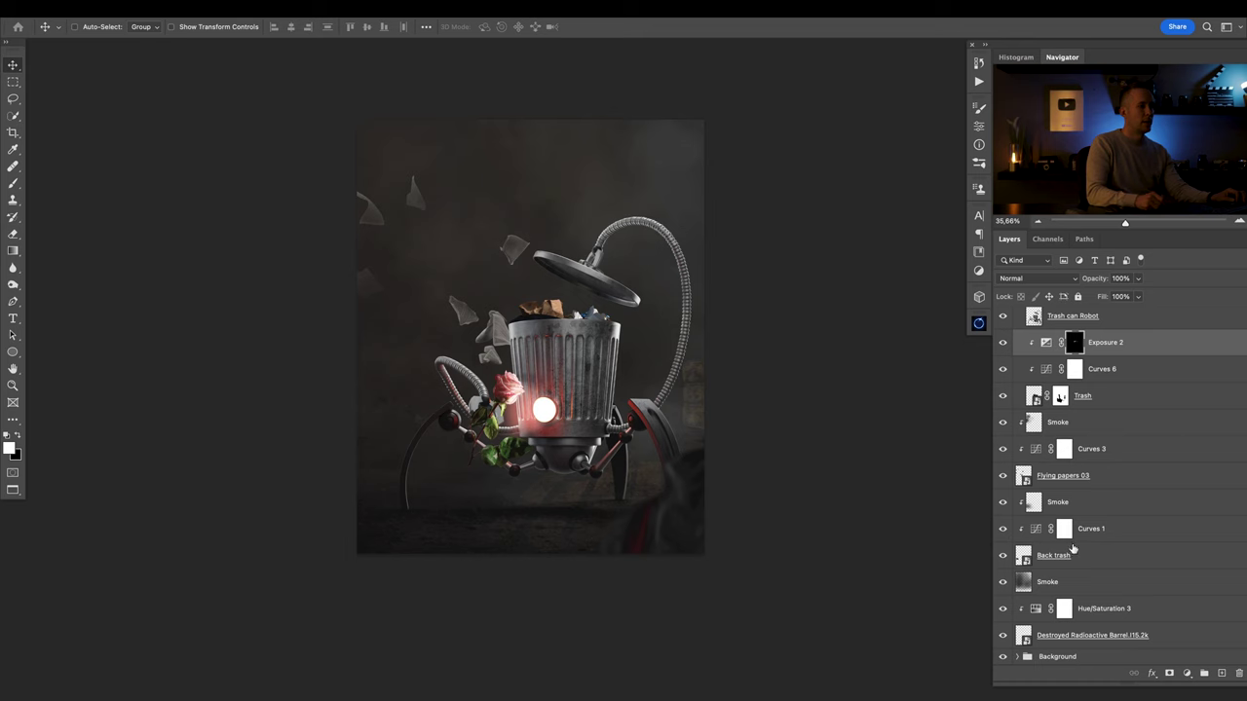
pyautogui.rightClick(1060, 584)
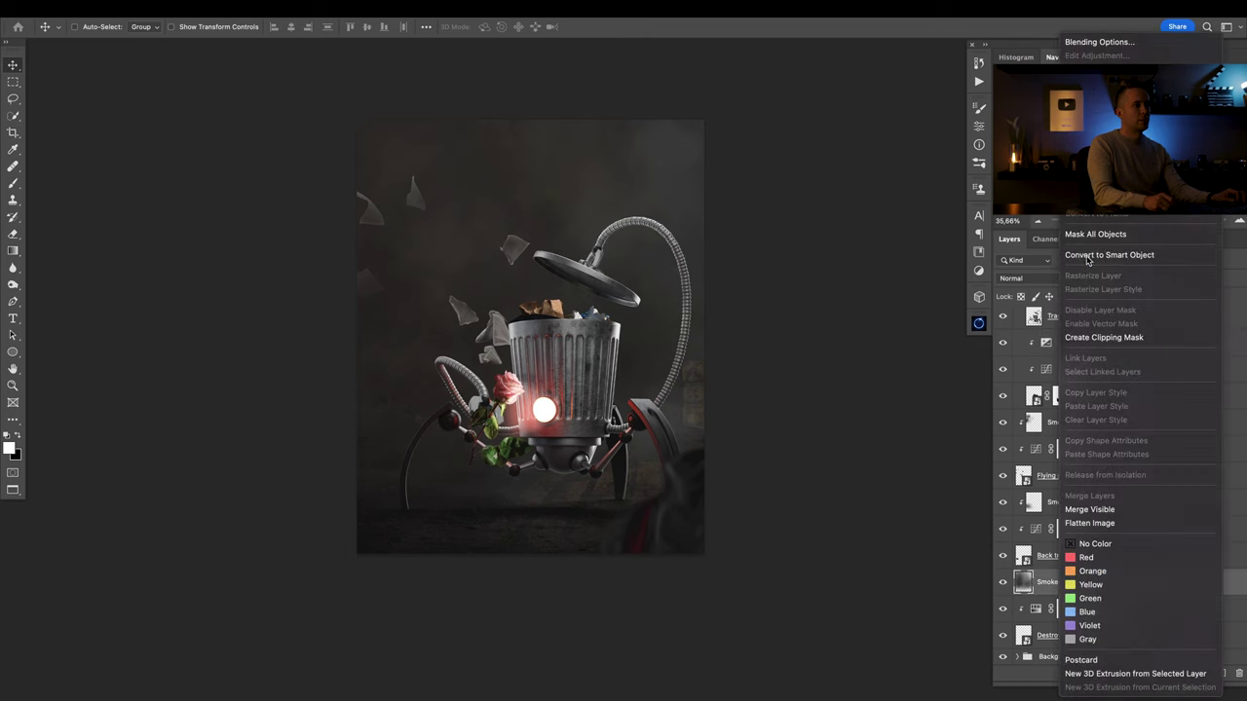
pyautogui.press('Escape')
# Apply a Gaussian Blur smart filter of about 16 px to the Smoke layer, and reopen the filter to review its radius.
pyautogui.click(297, 9)
pyautogui.moveTo(361, 175)
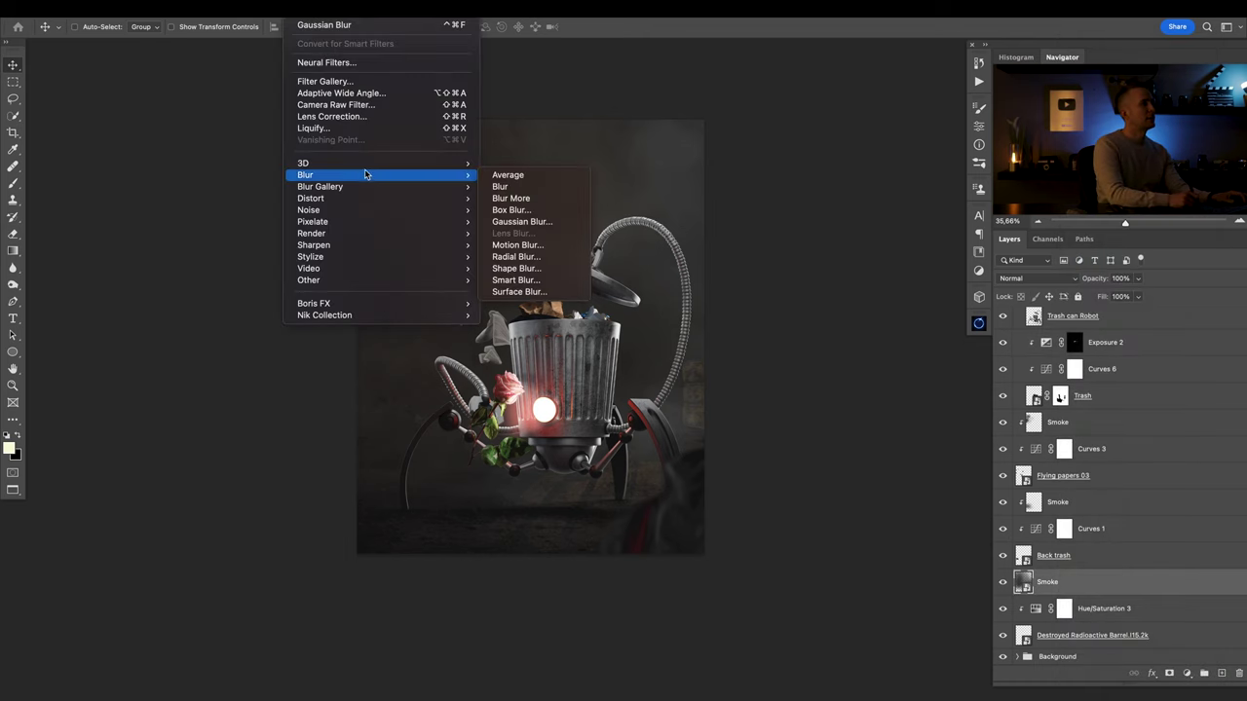
pyautogui.click(522, 222)
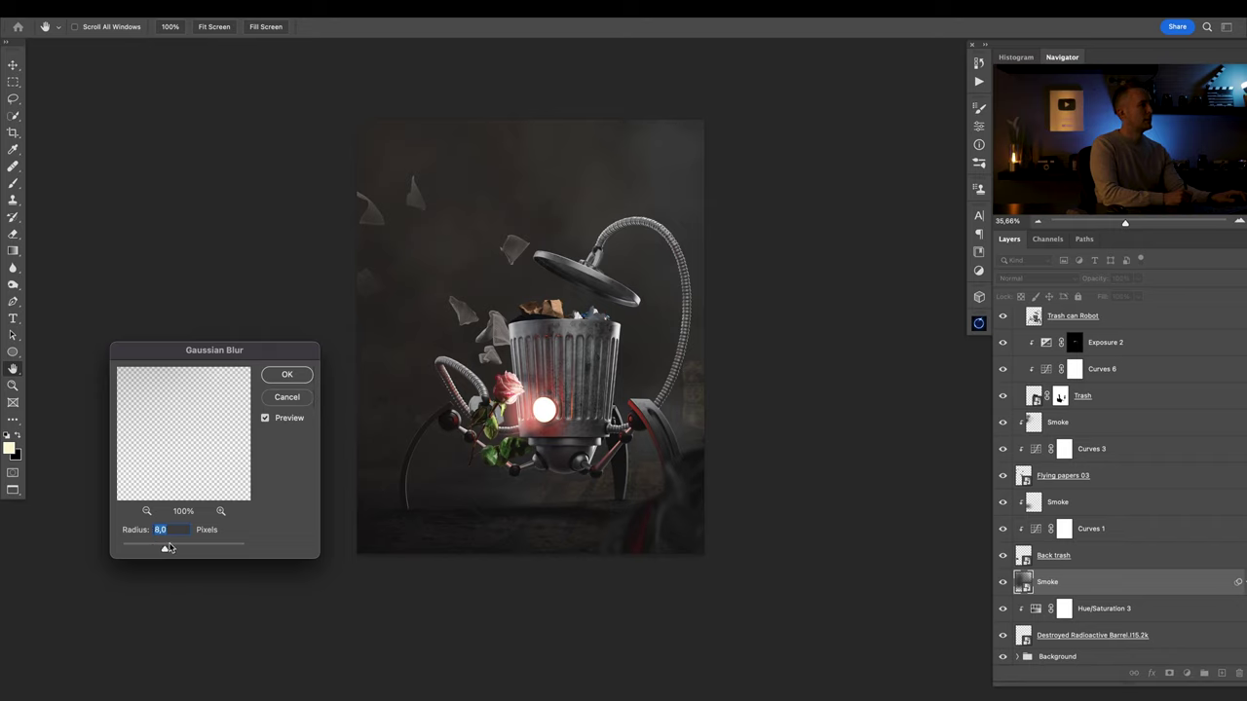
pyautogui.click(287, 376)
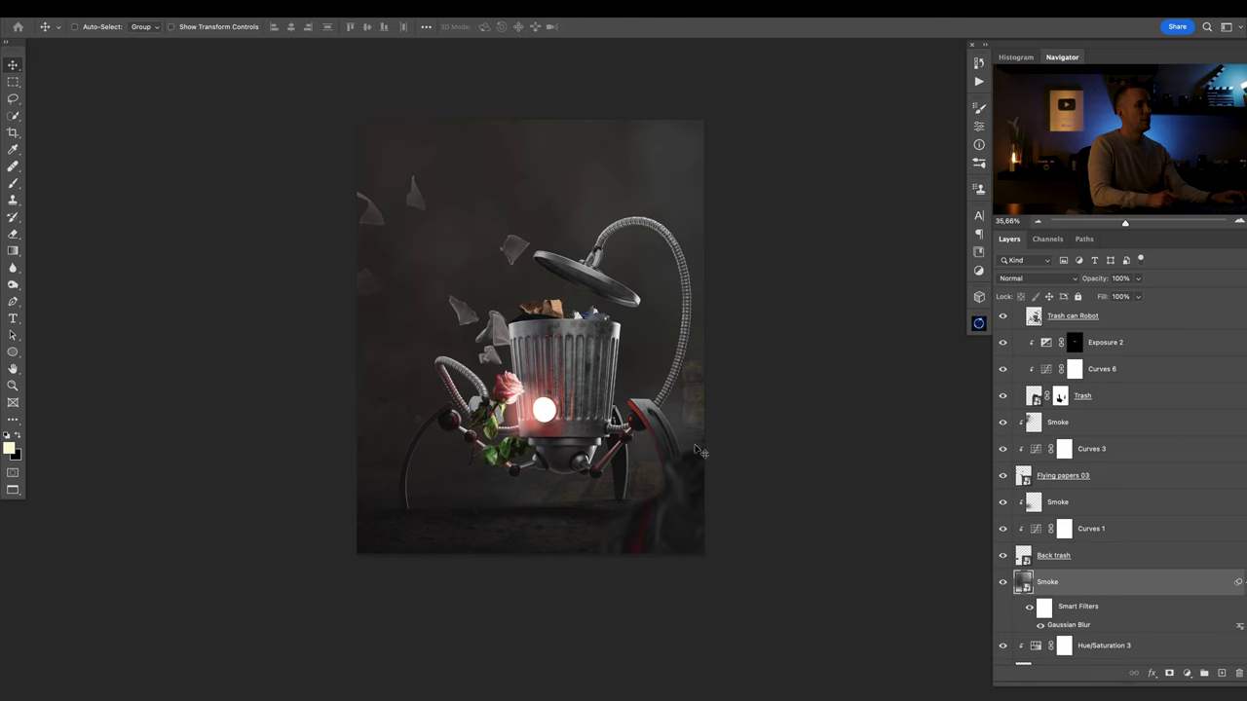
pyautogui.doubleClick(1072, 627)
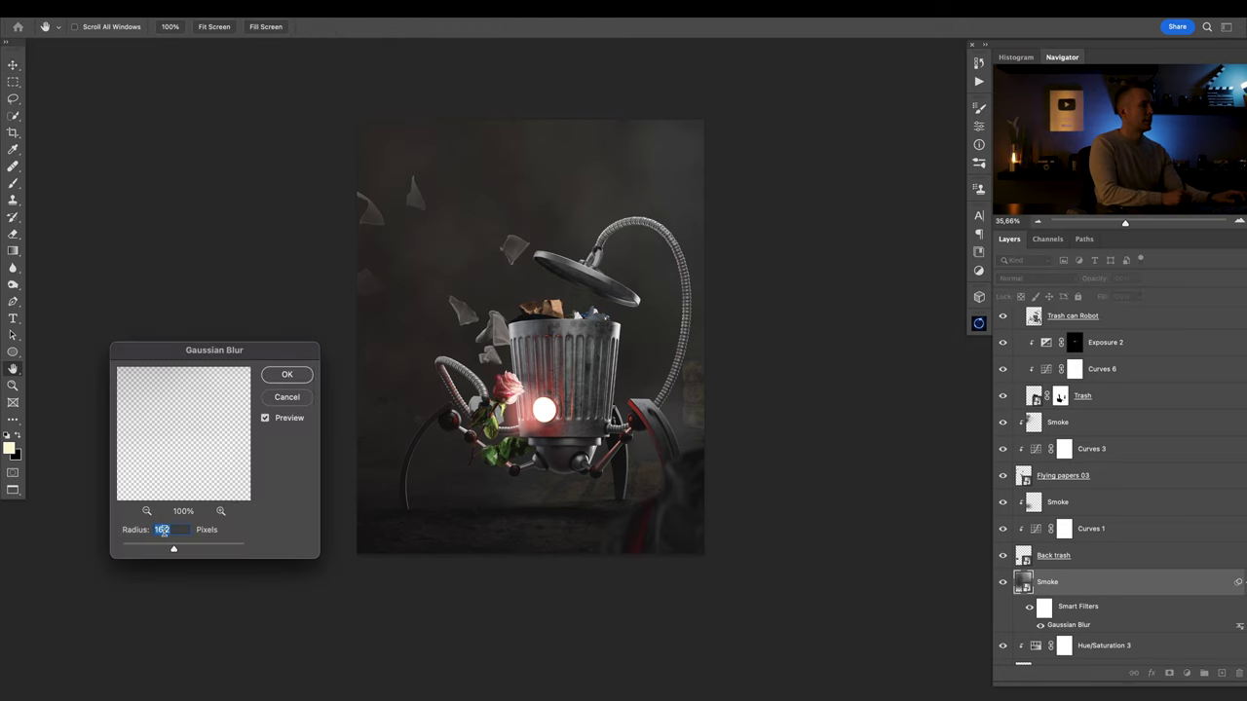
pyautogui.click(287, 377)
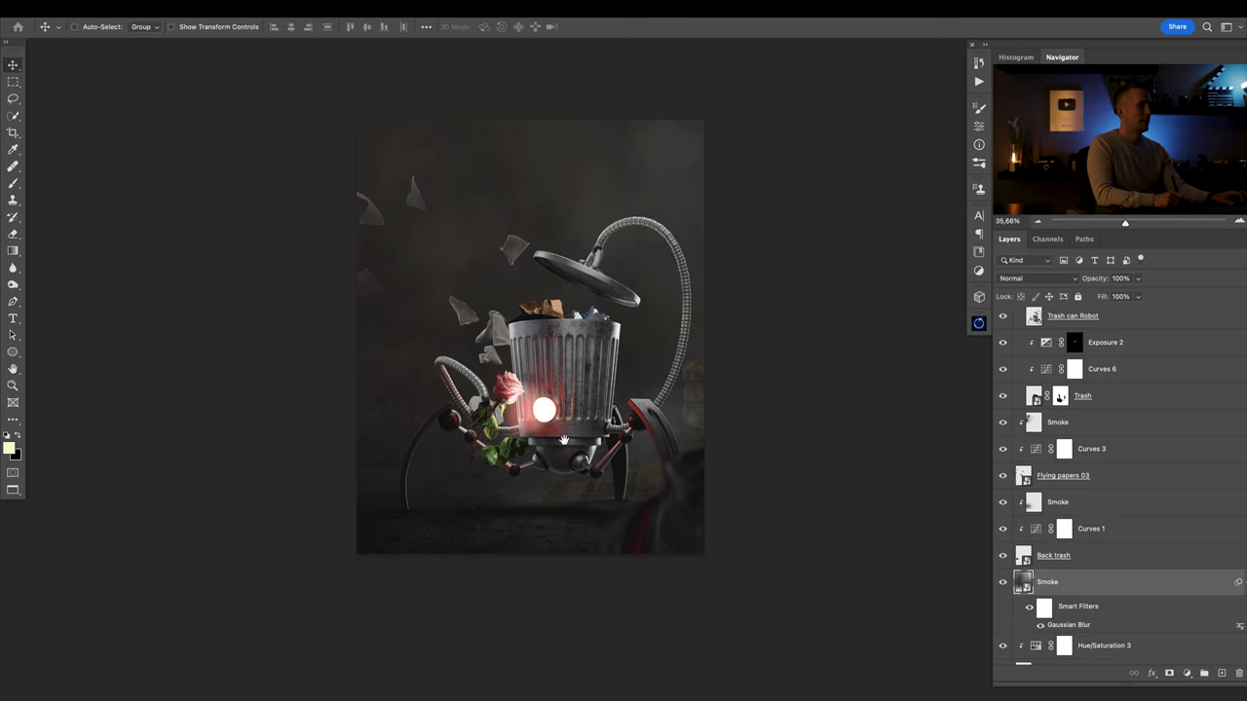
pyautogui.scroll(3, 563, 440)
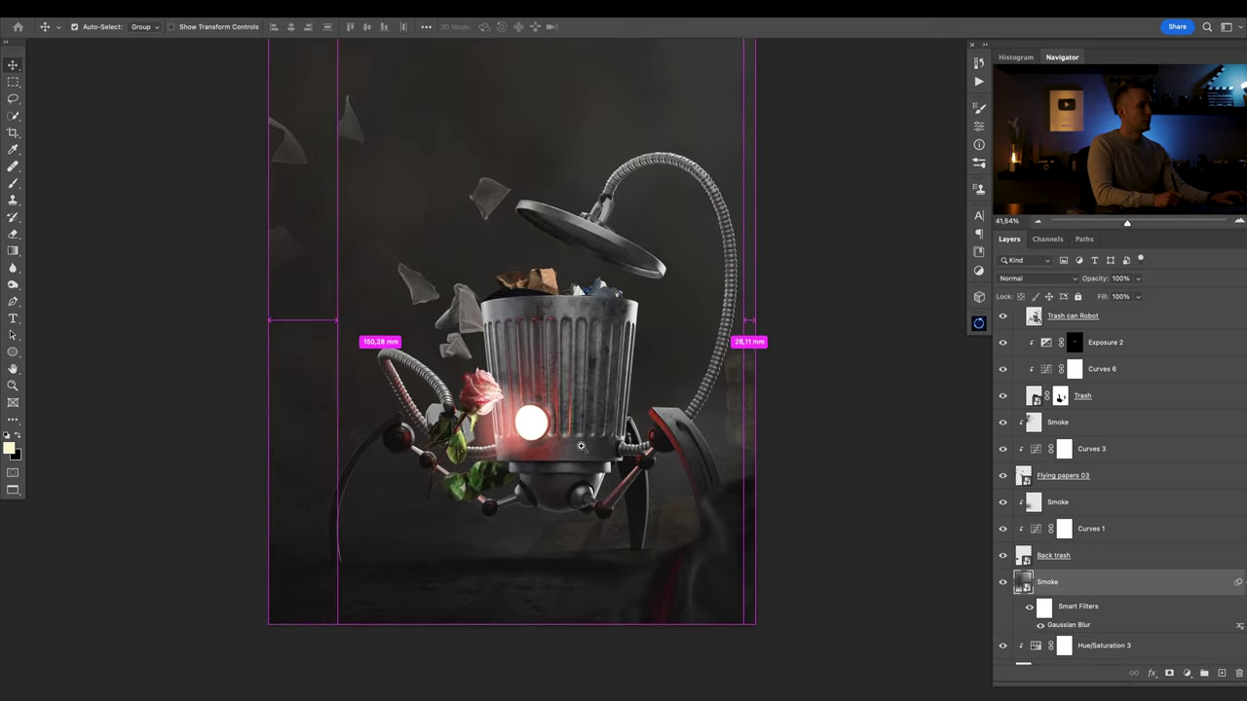
pyautogui.scroll(3, 581, 447)
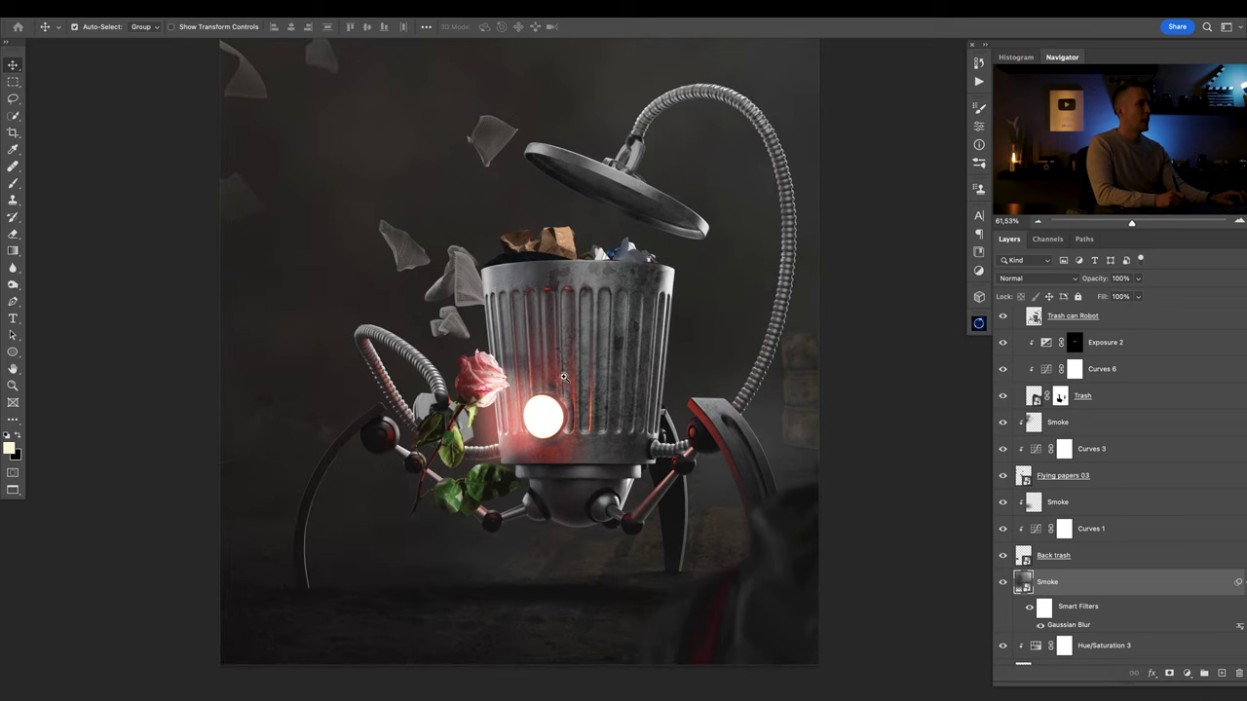
pyautogui.moveTo(559, 382); pyautogui.dragTo(539, 378)
pyautogui.moveTo(539, 302)
pyautogui.mouseDown()
pyautogui.moveTo(567, 295)
pyautogui.moveTo(554, 294)
pyautogui.mouseUp()
pyautogui.scroll(-2, 554, 293)
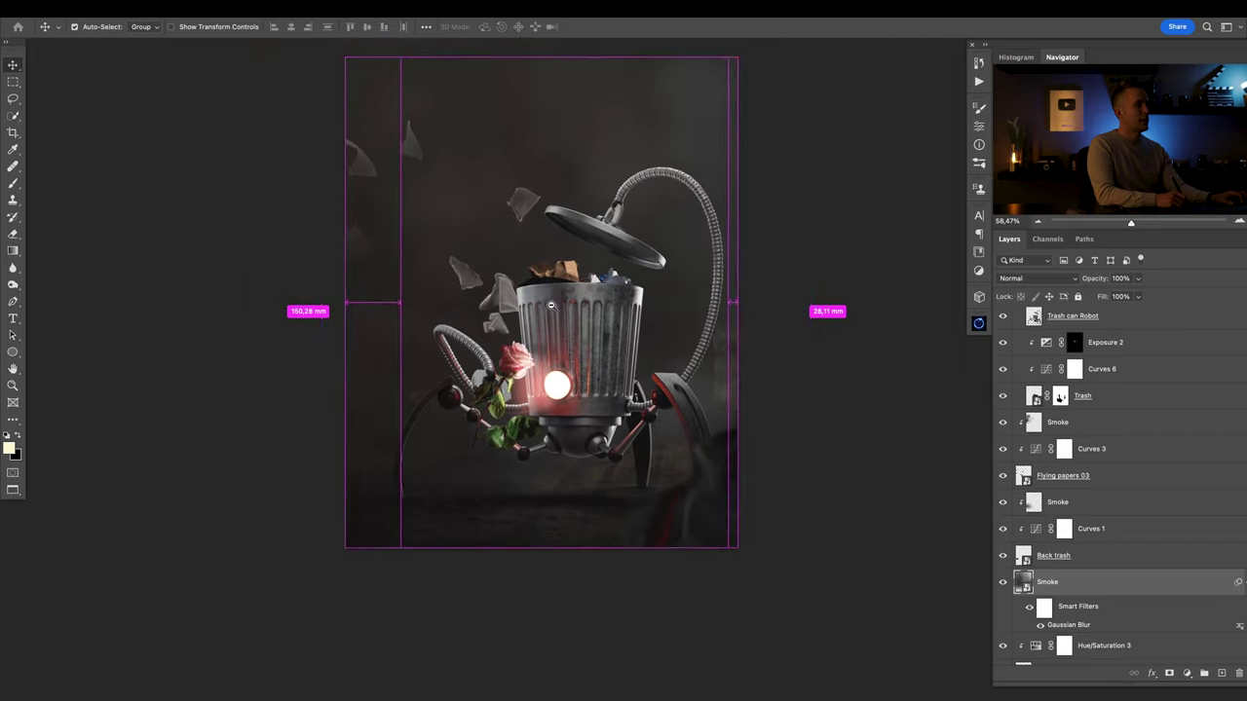
# Collapse the Front trash and Robot groups in the layer stack.
pyautogui.scroll(5, 1067, 389)
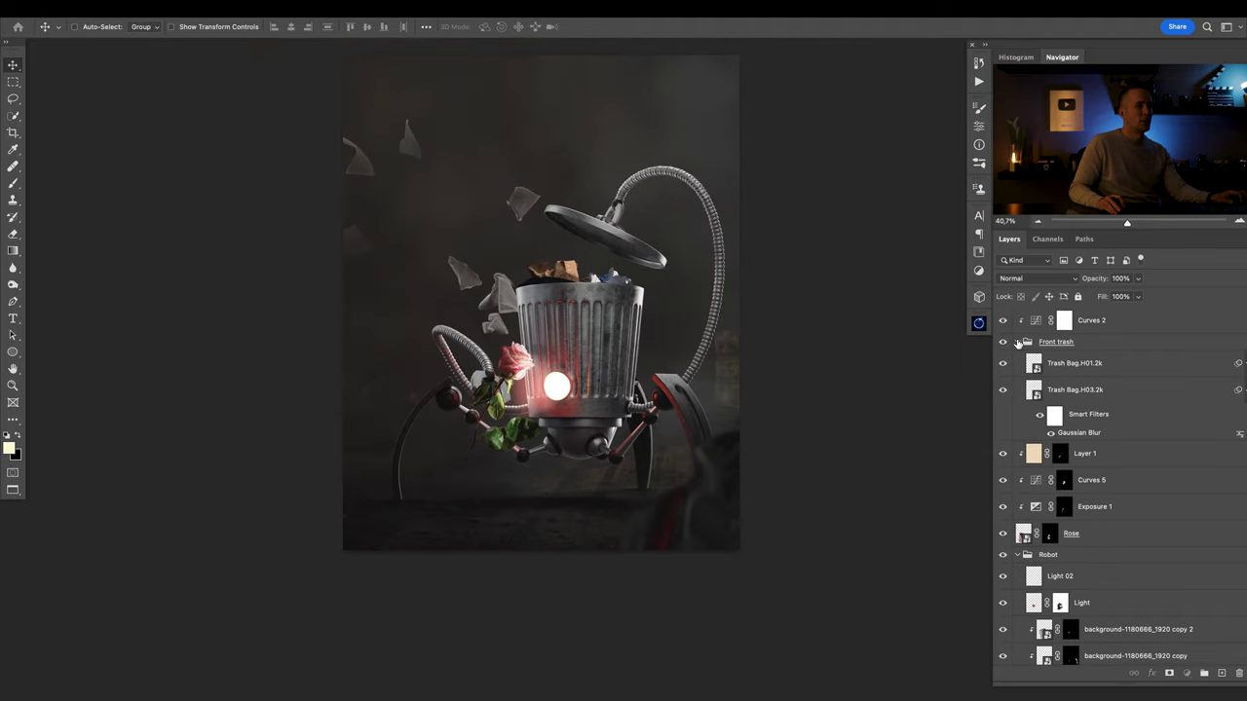
pyautogui.click(1017, 342)
pyautogui.click(1017, 464)
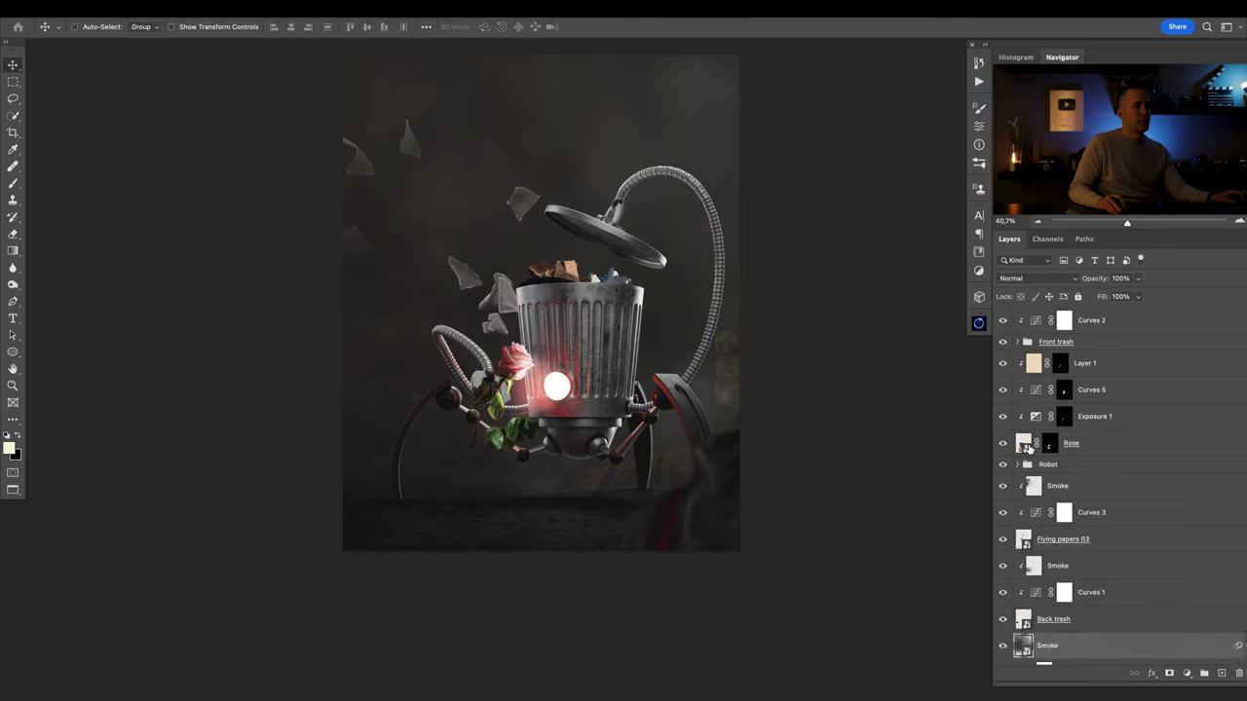
# Group the Rose layer with Exposure 1, Curves 5 and Layer 1 above it, and name the group Rose.
pyautogui.click(1026, 447)
pyautogui.keyDown('shift'); pyautogui.click(1039, 363); pyautogui.keyUp('shift')
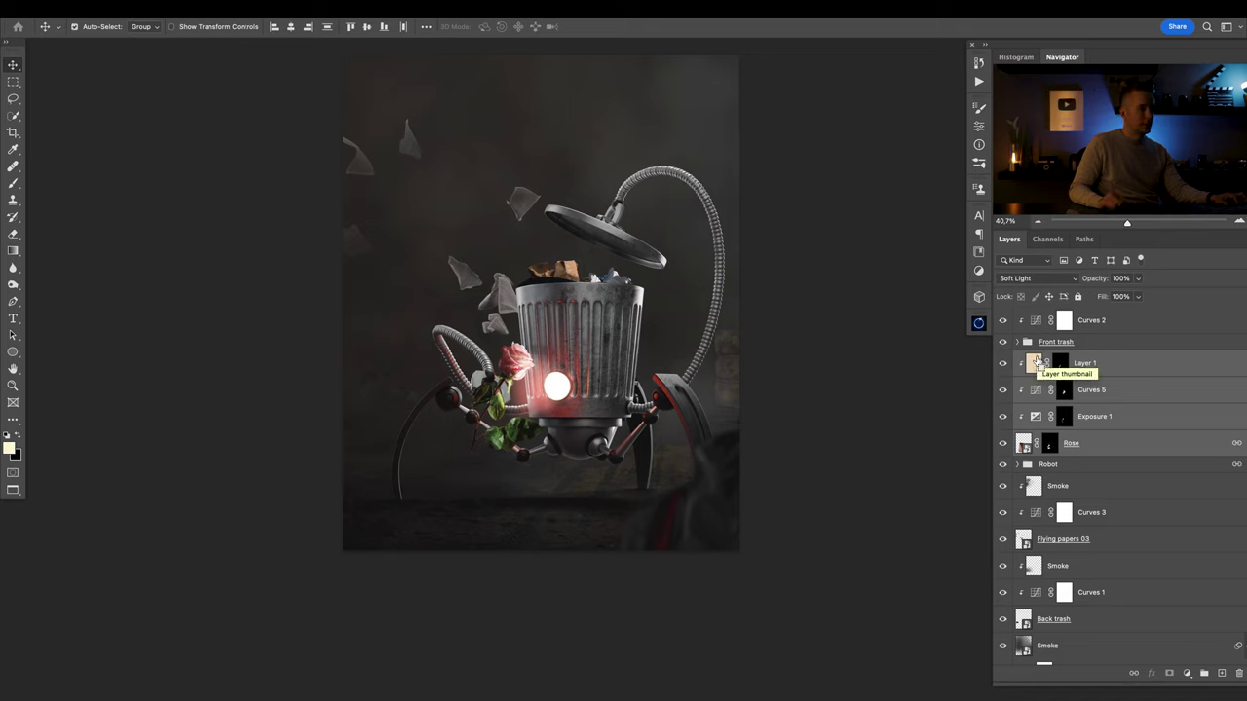
pyautogui.hotkey('ctrl', 'g')
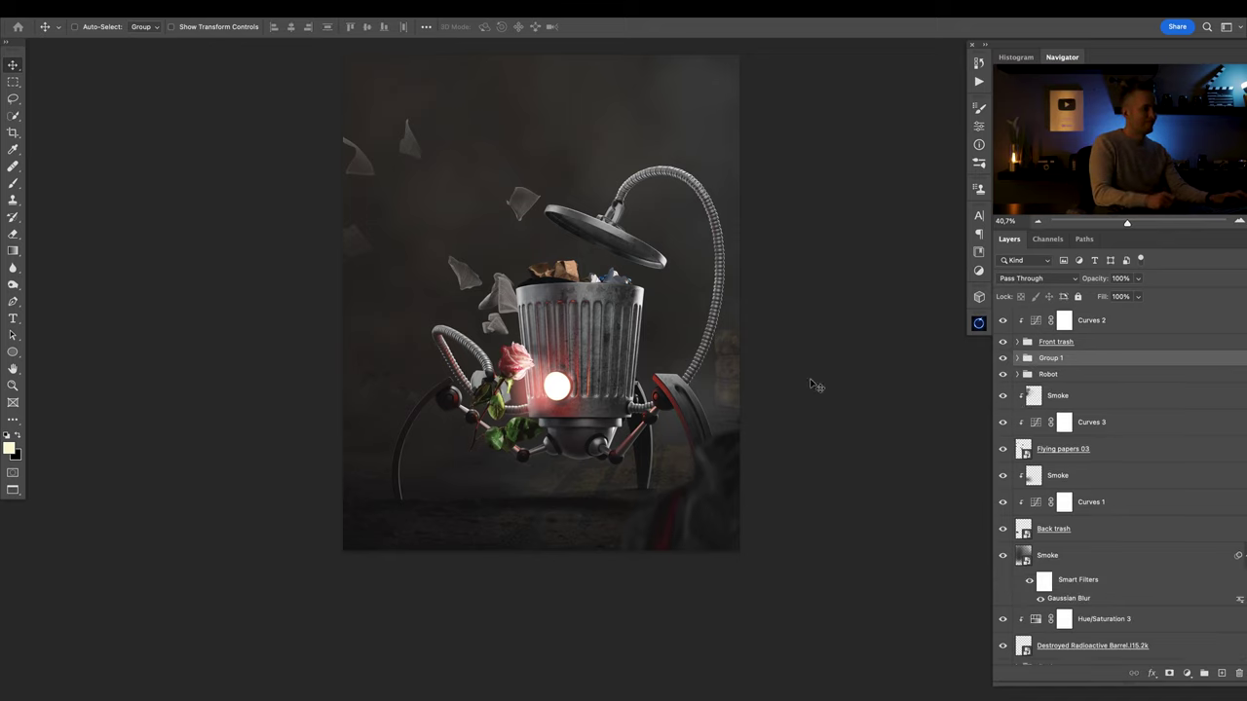
pyautogui.write('Rose')
pyautogui.press('Return')
# Test how the Robot group moves with the rose, and inspect the layers inside the Rose group.
pyautogui.click(1049, 374)
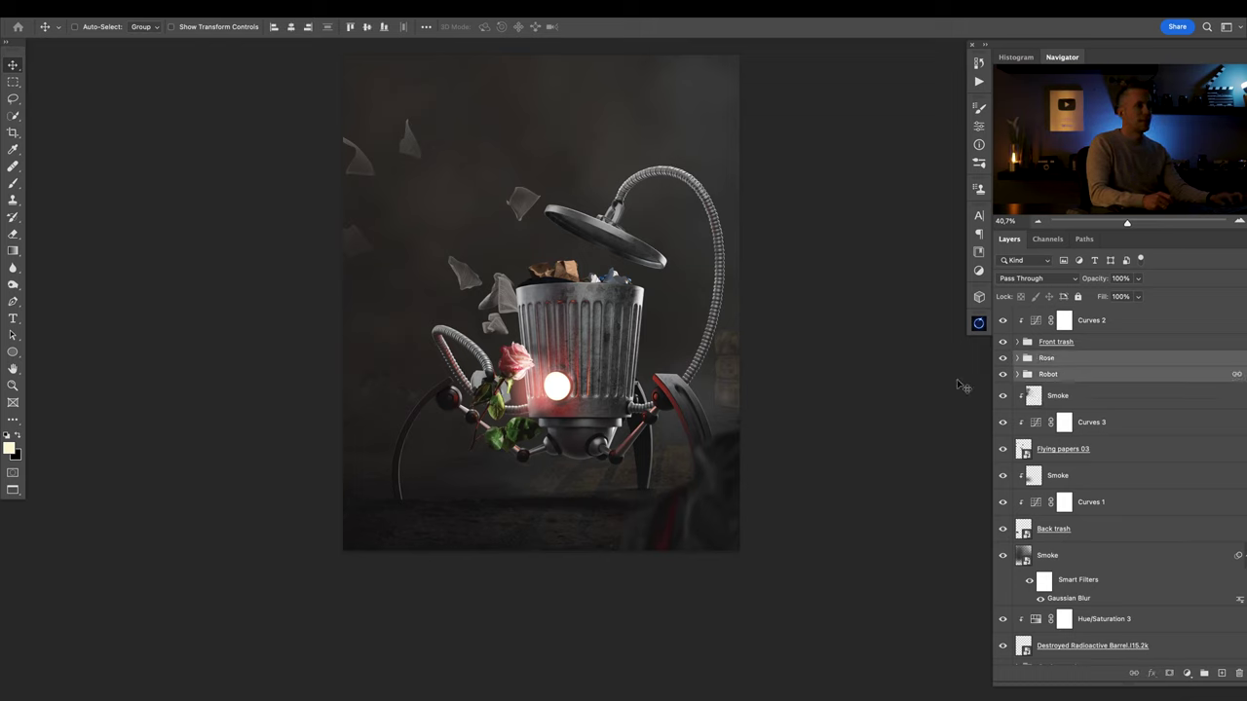
pyautogui.press('b')
pyautogui.press('v')
pyautogui.moveTo(601, 378)
pyautogui.mouseDown()
pyautogui.moveTo(616, 378)
pyautogui.moveTo(574, 376)
pyautogui.moveTo(601, 376)
pyautogui.mouseUp()
pyautogui.click(1019, 358)
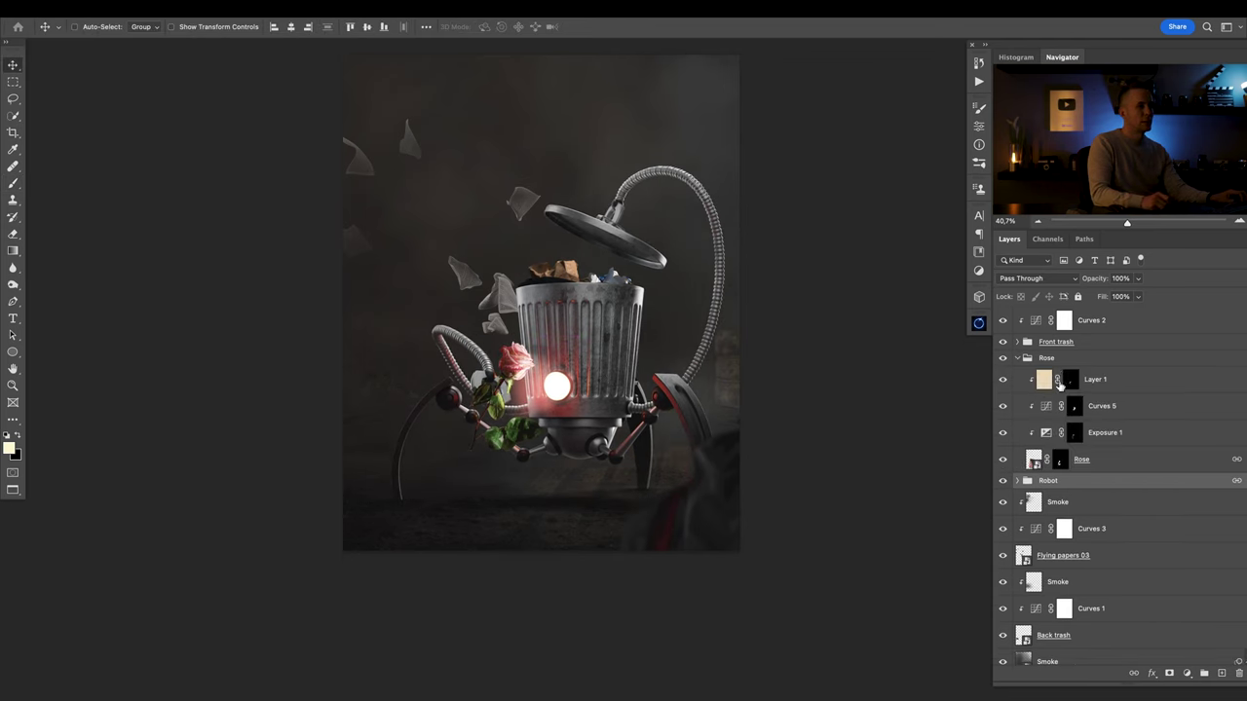
pyautogui.click(1049, 360)
pyautogui.click(1018, 359)
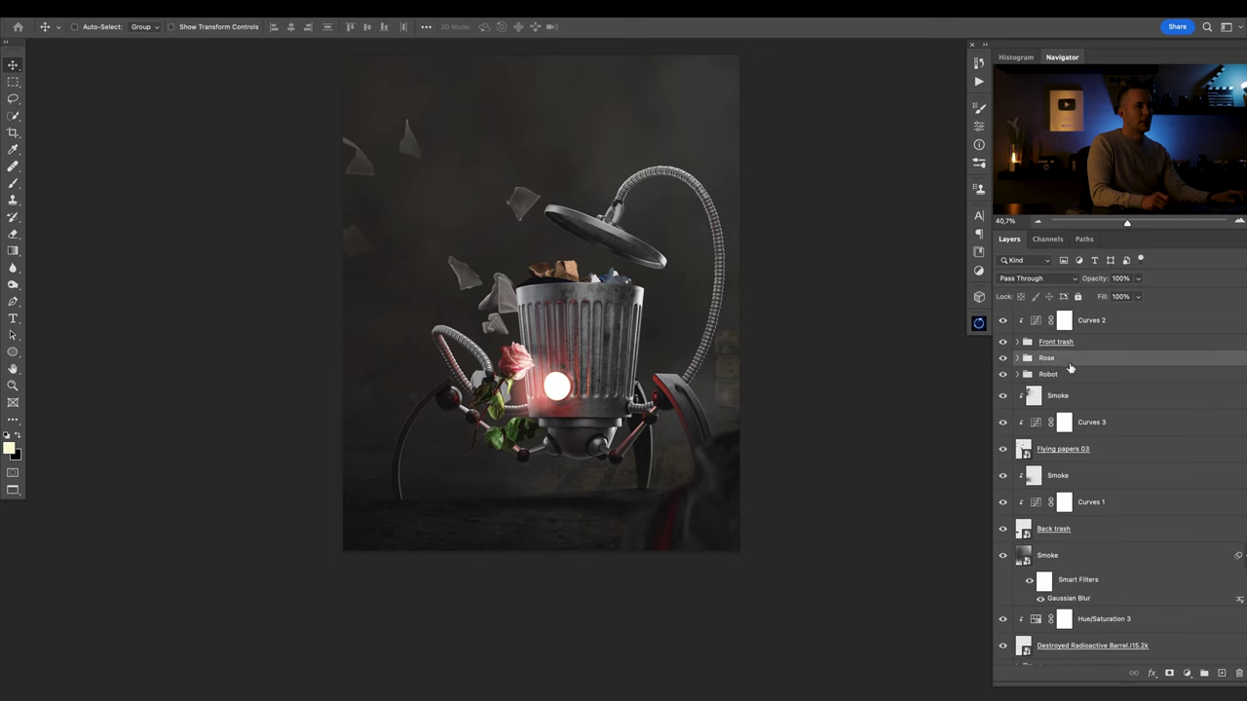
# Link the Rose and Robot groups, and test the link by moving the Robot group slightly.
pyautogui.keyDown('shift'); pyautogui.click(1076, 376); pyautogui.keyUp('shift')
pyautogui.rightClick(1087, 378)
pyautogui.click(1116, 468)
pyautogui.click(1057, 378)
pyautogui.moveTo(598, 361)
pyautogui.mouseDown()
pyautogui.moveTo(632, 353)
pyautogui.moveTo(620, 382)
pyautogui.moveTo(552, 327)
pyautogui.moveTo(618, 307)
pyautogui.moveTo(633, 380)
pyautogui.moveTo(604, 355)
pyautogui.mouseUp()
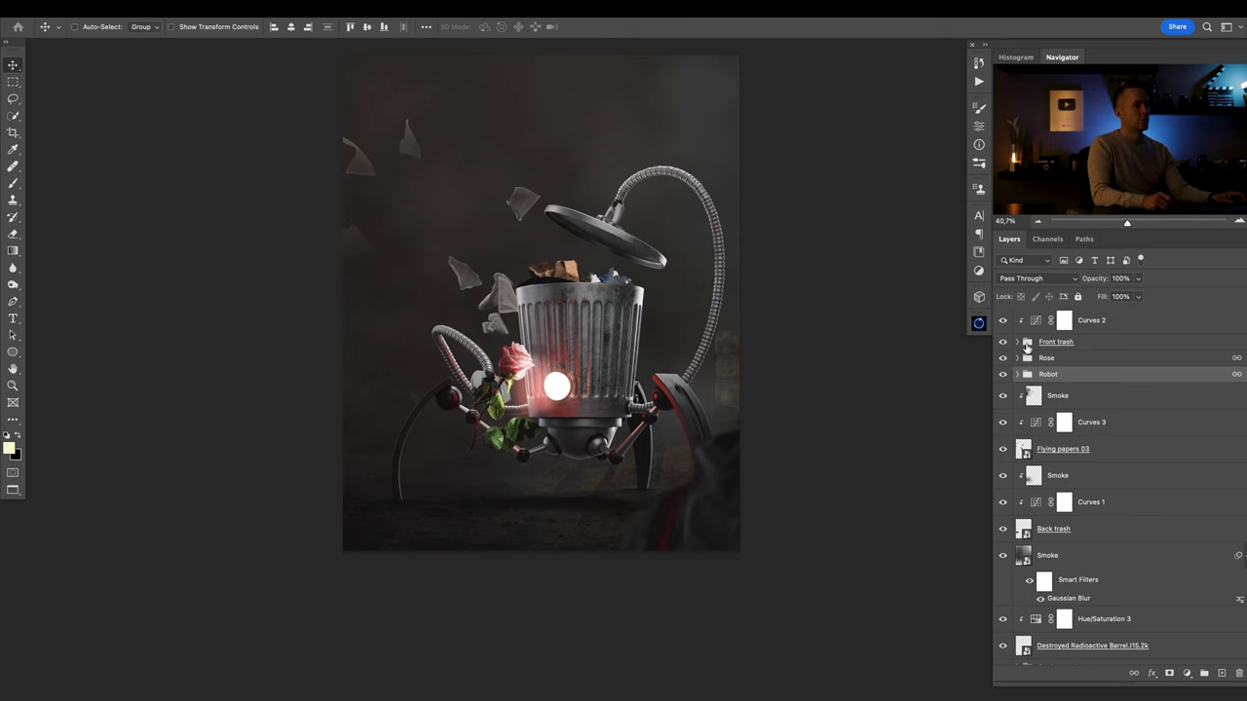
# Add a layer named Smoke 03 above Curves 2 and choose the Cloud/Dust 02 brush.
pyautogui.click(1036, 323)
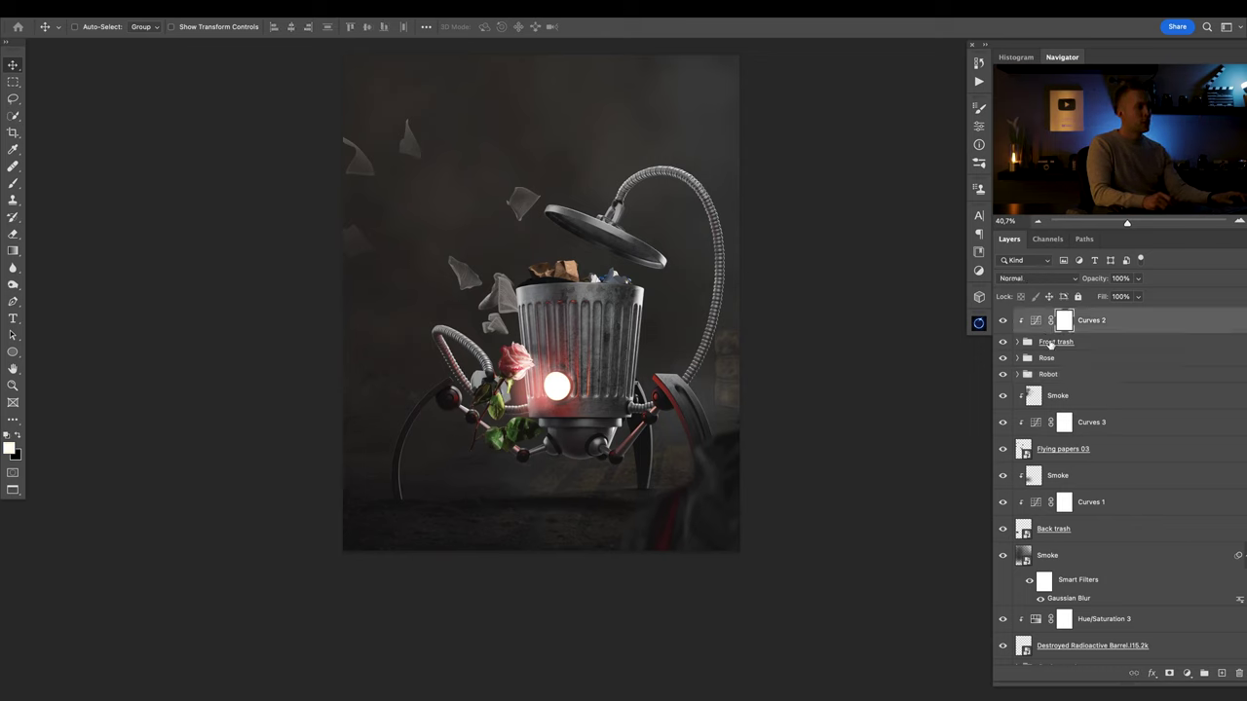
pyautogui.click(1222, 673)
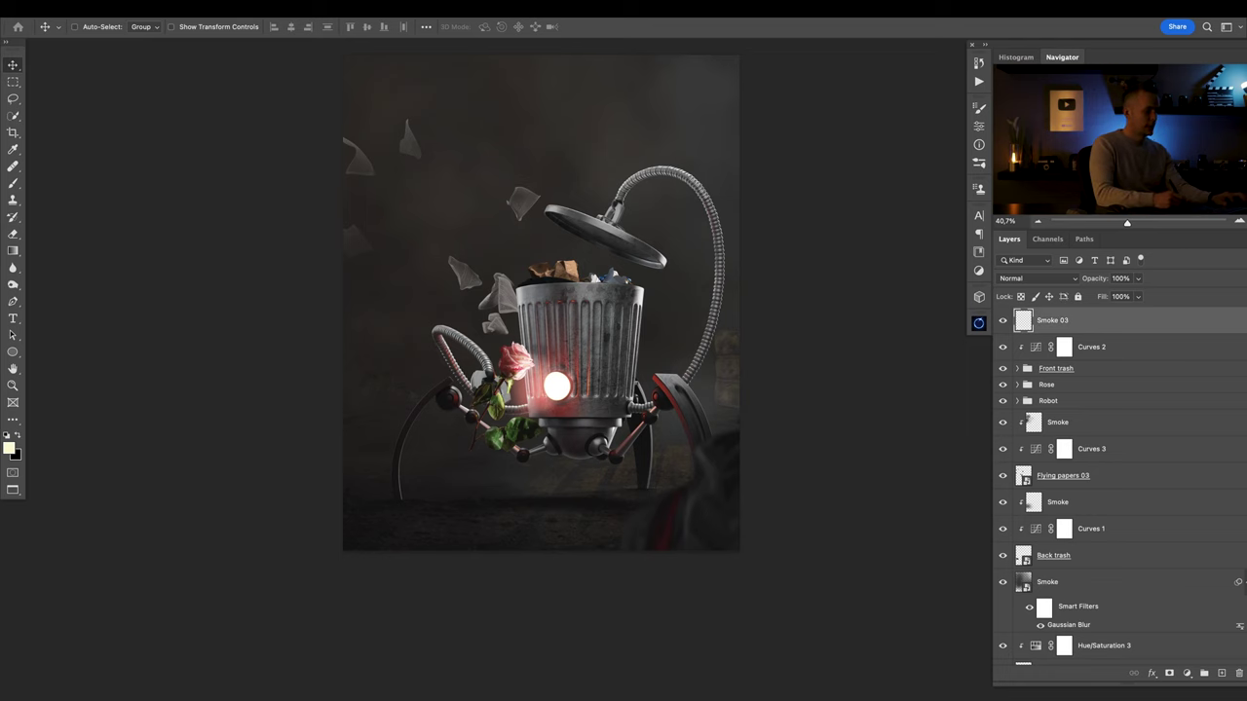
pyautogui.press('b')
pyautogui.rightClick(610, 386)
pyautogui.click(901, 563)
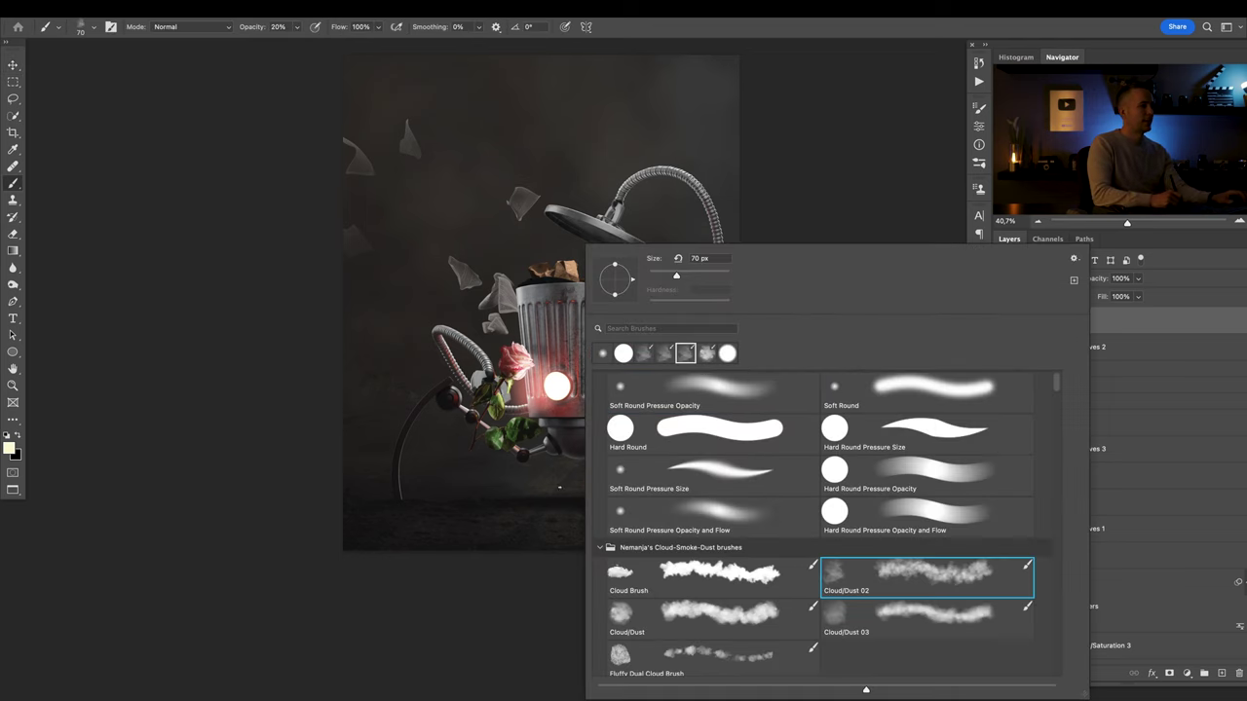
# Paint faint smoke across the ground beneath the robot with the brush at 900 px and 10% opacity.
pyautogui.moveTo(505, 469); pyautogui.dragTo(578, 508)
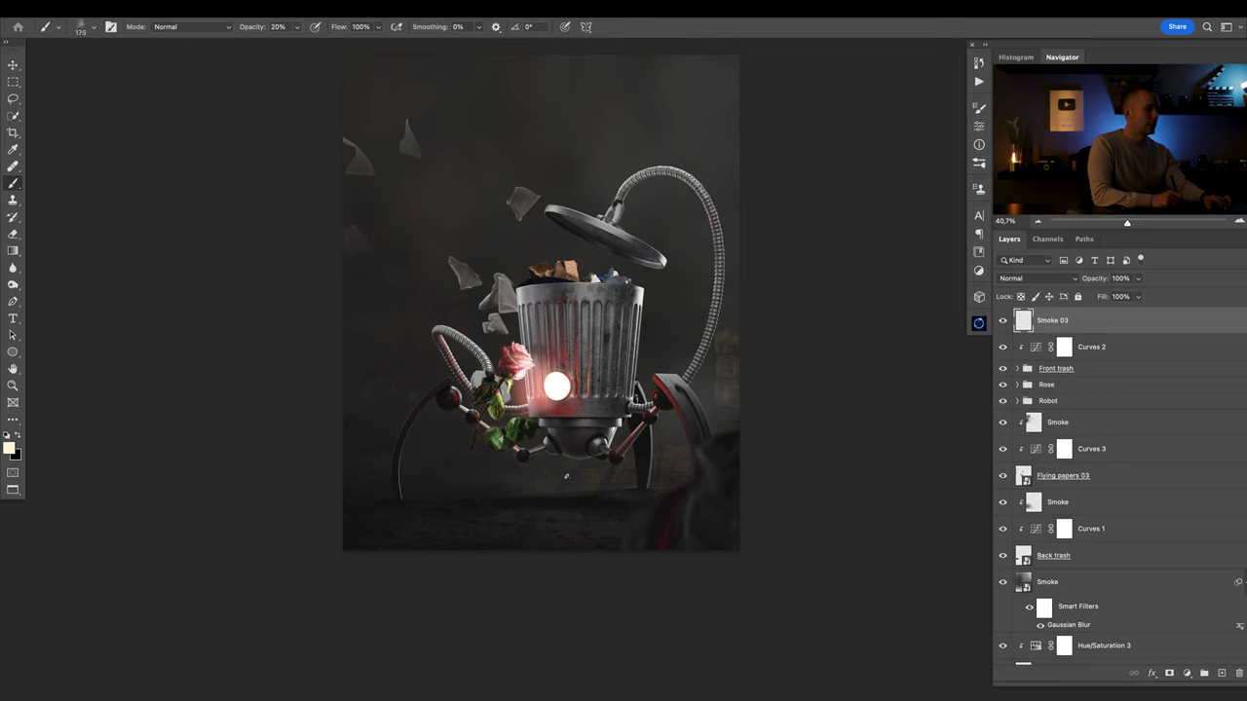
pyautogui.press(']')
pyautogui.press(']')
pyautogui.press(']')
pyautogui.moveTo(643, 458); pyautogui.dragTo(376, 432)
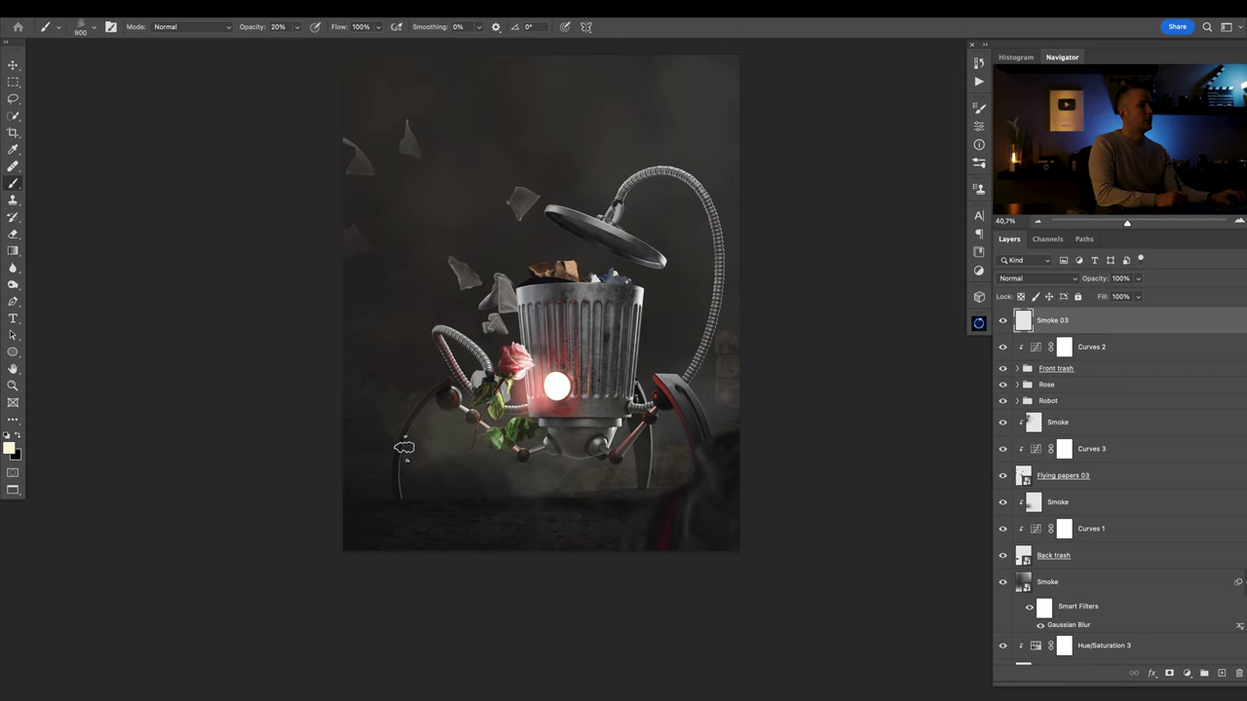
pyautogui.press('super+z')
pyautogui.moveTo(675, 448)
pyautogui.mouseDown()
pyautogui.moveTo(535, 465)
pyautogui.moveTo(531, 450)
pyautogui.moveTo(578, 452)
pyautogui.moveTo(503, 447)
pyautogui.moveTo(399, 463)
pyautogui.moveTo(358, 482)
pyautogui.mouseUp()
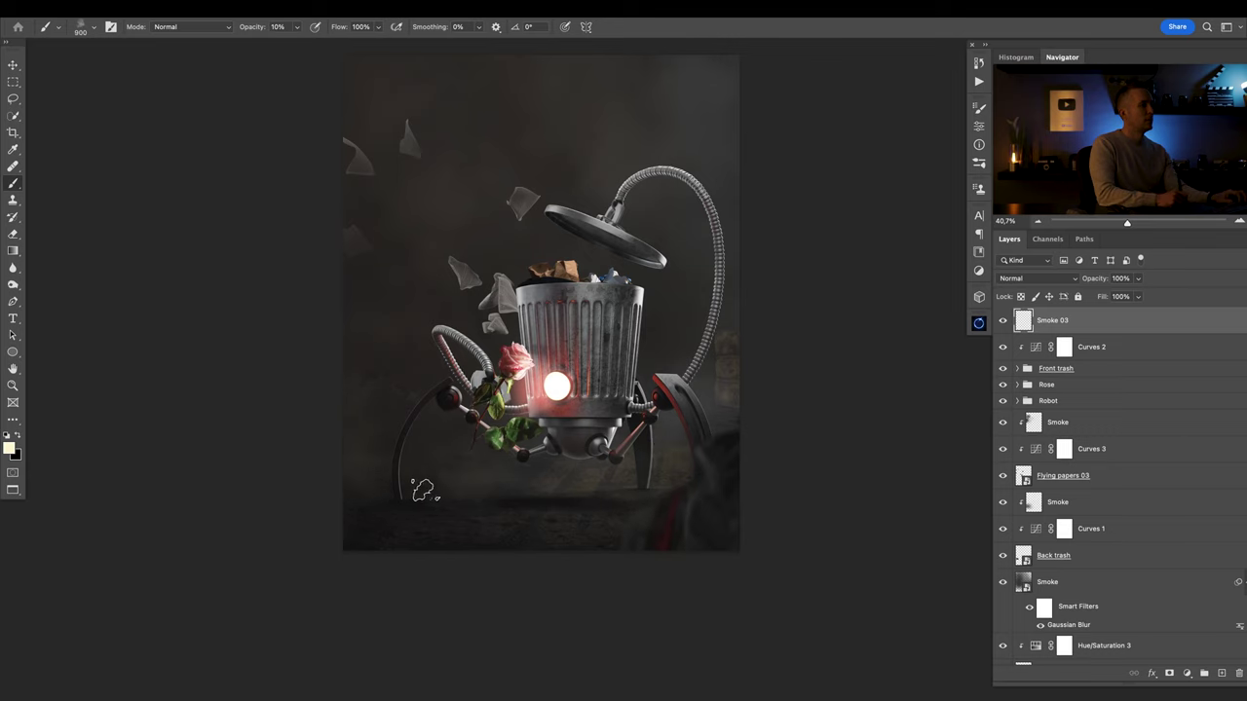
# Paint smaller smoke touches around the feet of the robot's legs with the brush reduced to 250 px.
pyautogui.press('[')
pyautogui.press('[')
pyautogui.press('[')
pyautogui.press('[')
pyautogui.press('[')
pyautogui.press('[')
pyautogui.press('[')
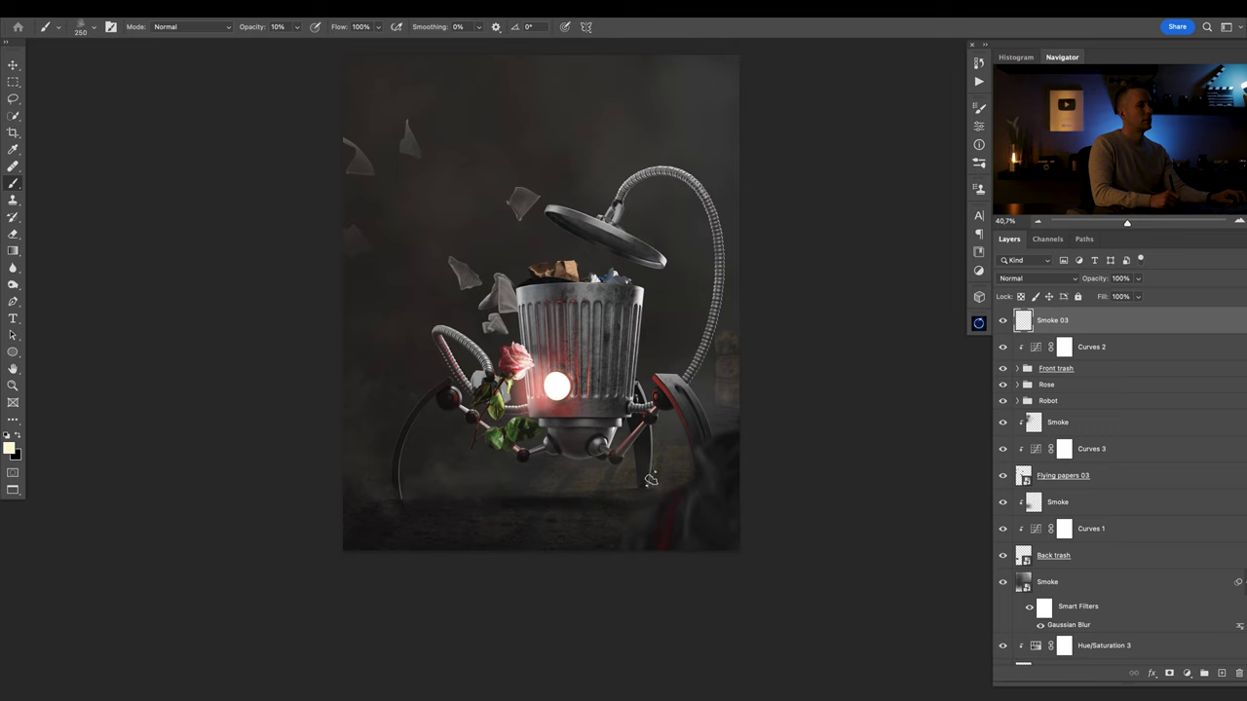
# Paint dark smoke over the foreground along the image's lower edge using black and a 900 px brush.
pyautogui.press(']')
pyautogui.press(']')
pyautogui.press(']')
pyautogui.press(']')
pyautogui.press(']')
pyautogui.press(']')
pyautogui.press(']')
pyautogui.press('x')
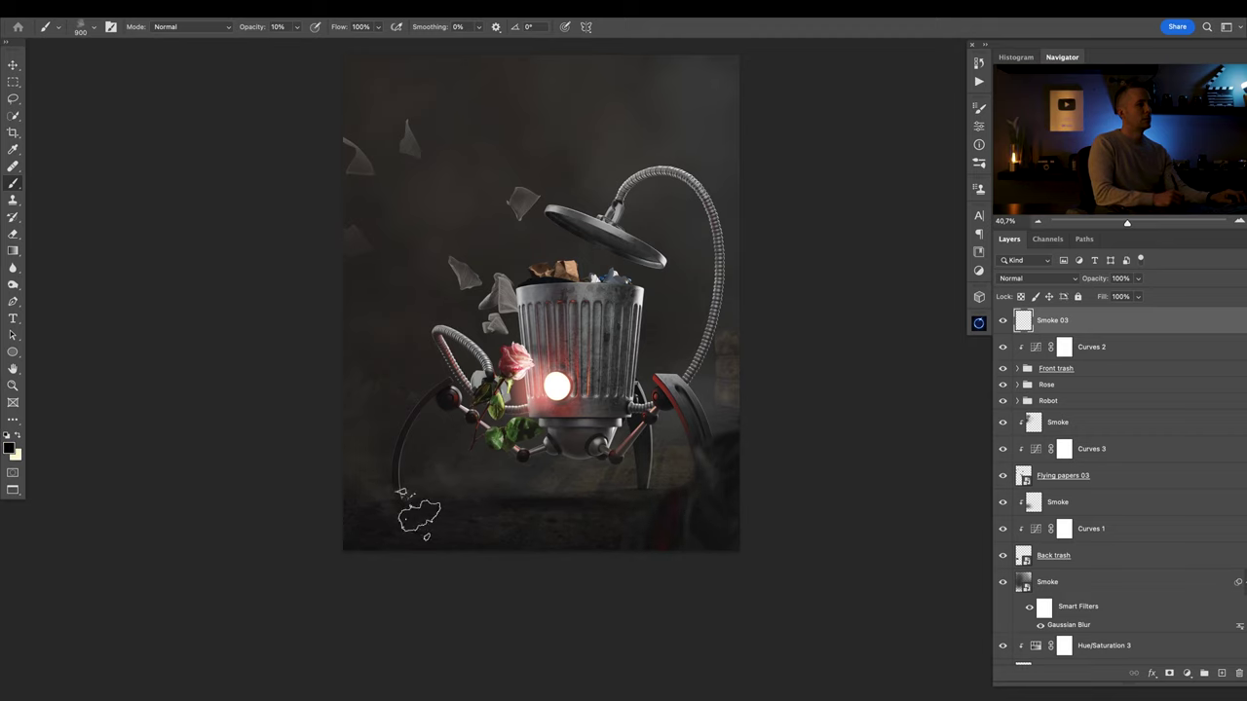
# Paint more dark and light smoke toward the image edges with a 1100 px brush, and undo the last stroke.
pyautogui.scroll(3, 393, 214)
pyautogui.press(']')
pyautogui.press(']')
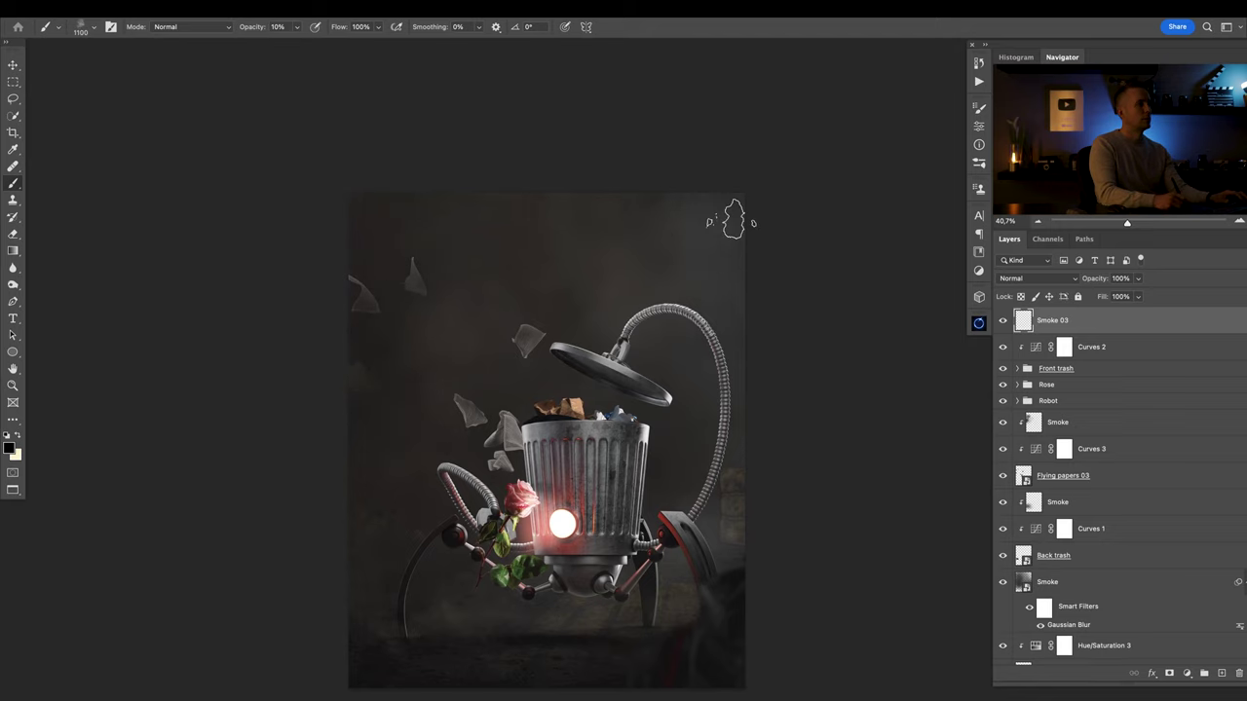
pyautogui.scroll(-4, 388, 615)
pyautogui.press('x')
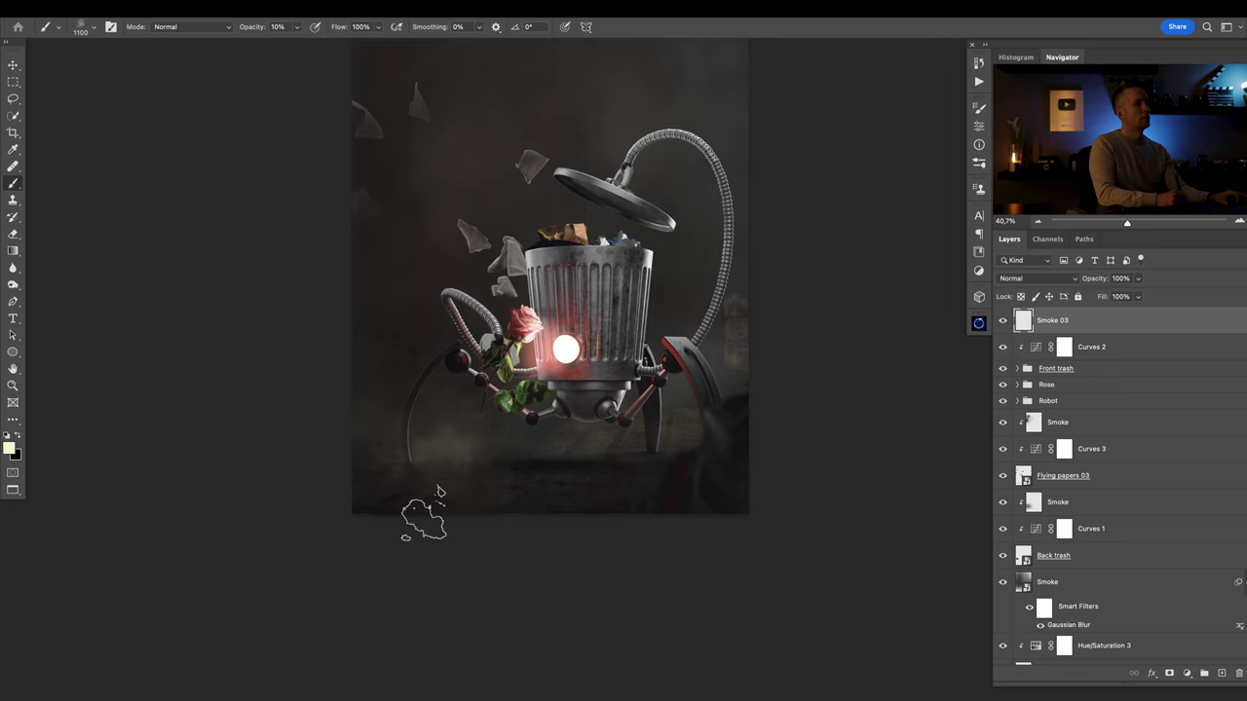
pyautogui.press('x')
pyautogui.press('super+z')
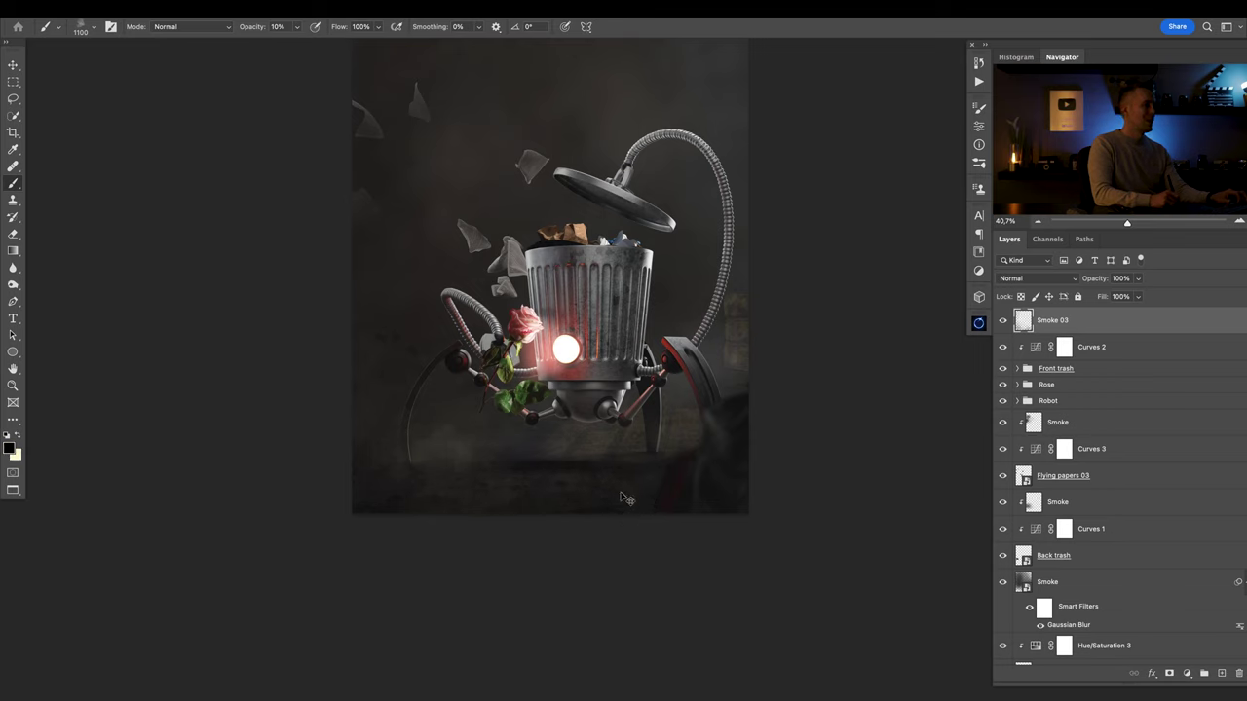
pyautogui.press('v')
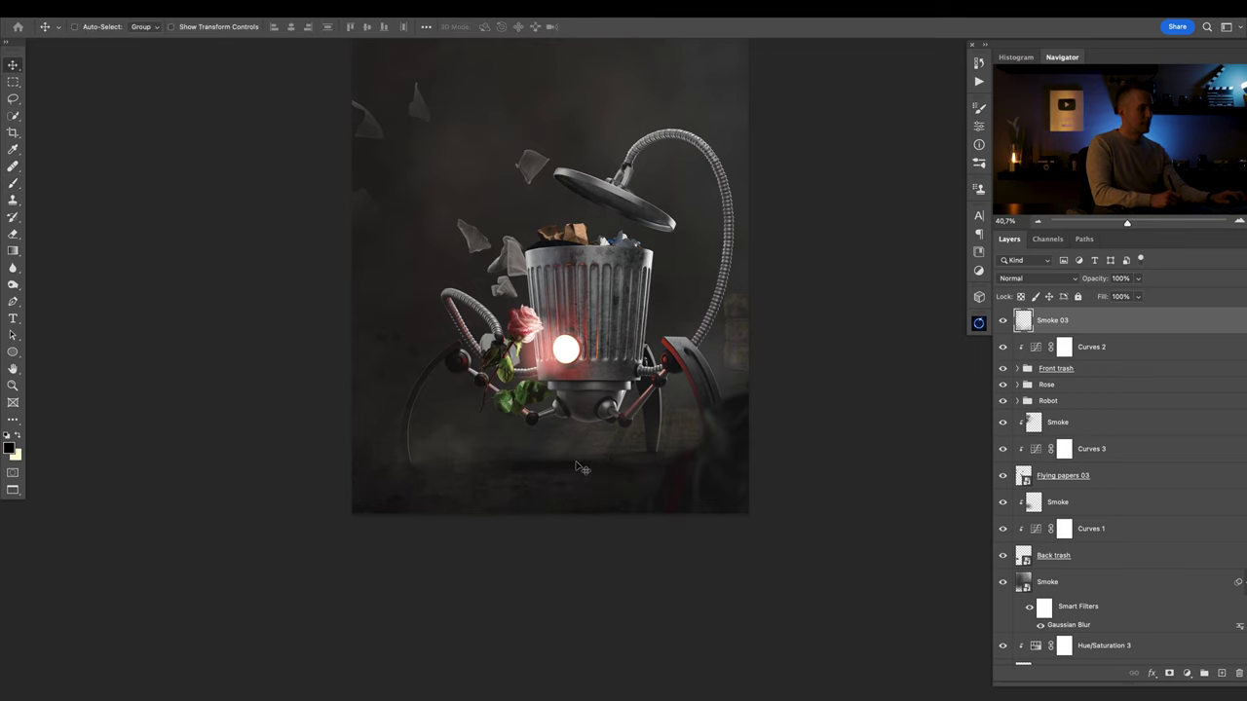
# Expand the Background group and compare the image with Hue/Saturation 2 hidden and shown.
pyautogui.scroll(-1, 1143, 580)
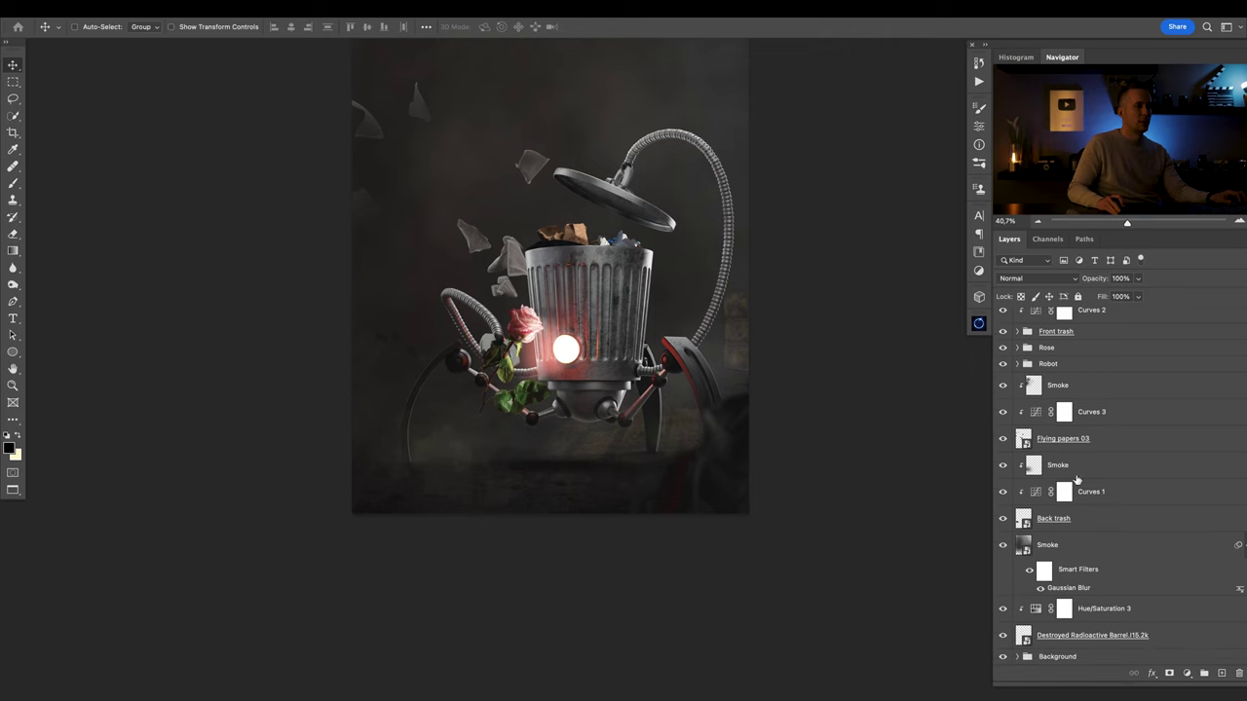
pyautogui.scroll(1, 1029, 419)
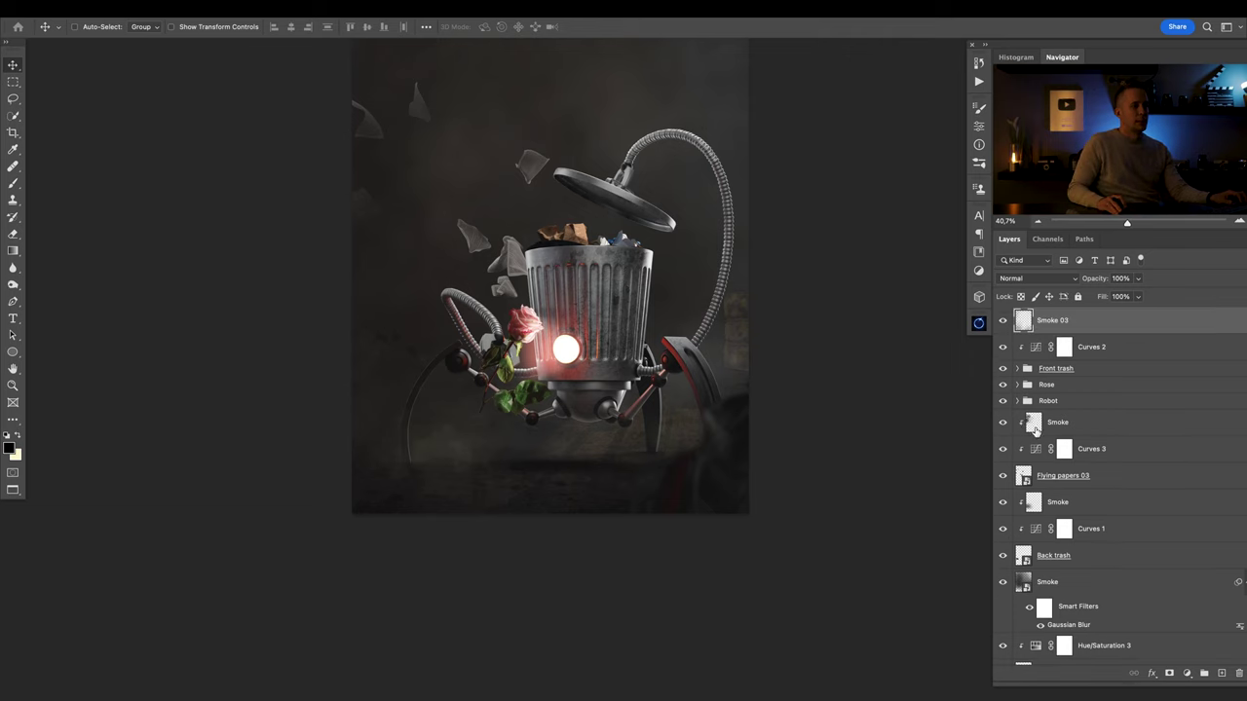
pyautogui.click(1036, 429)
pyautogui.scroll(-1, 1036, 488)
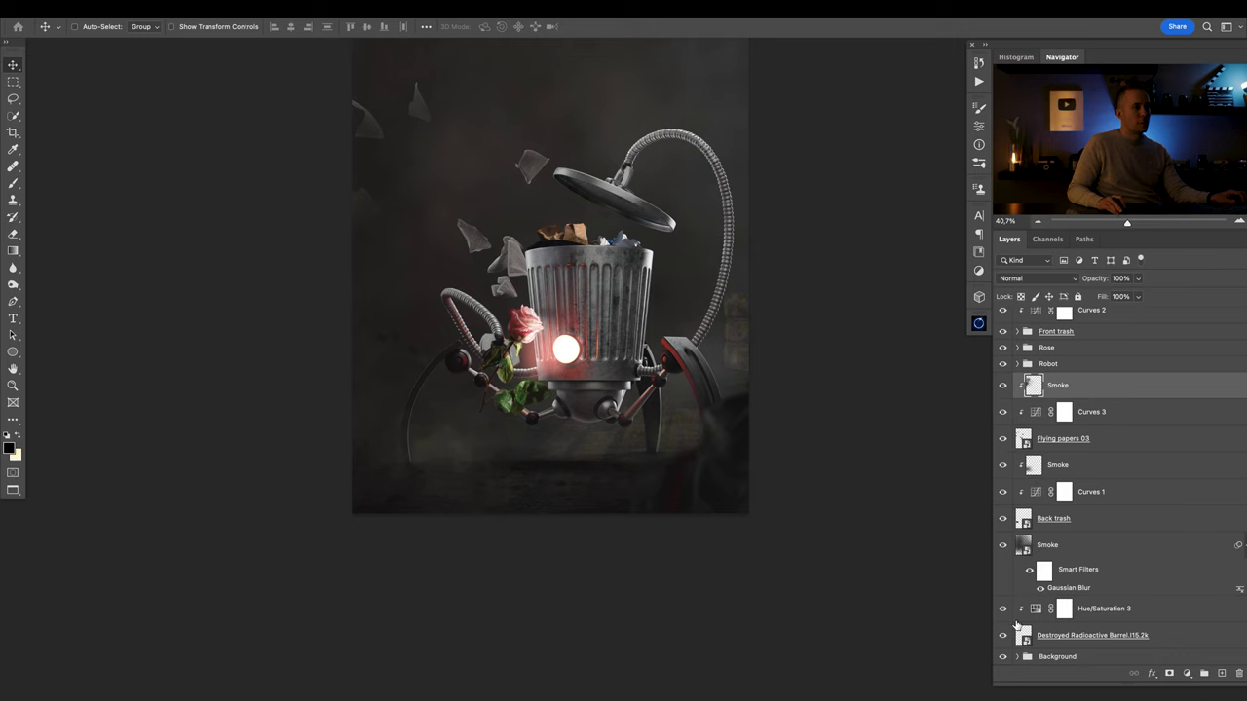
pyautogui.click(1018, 658)
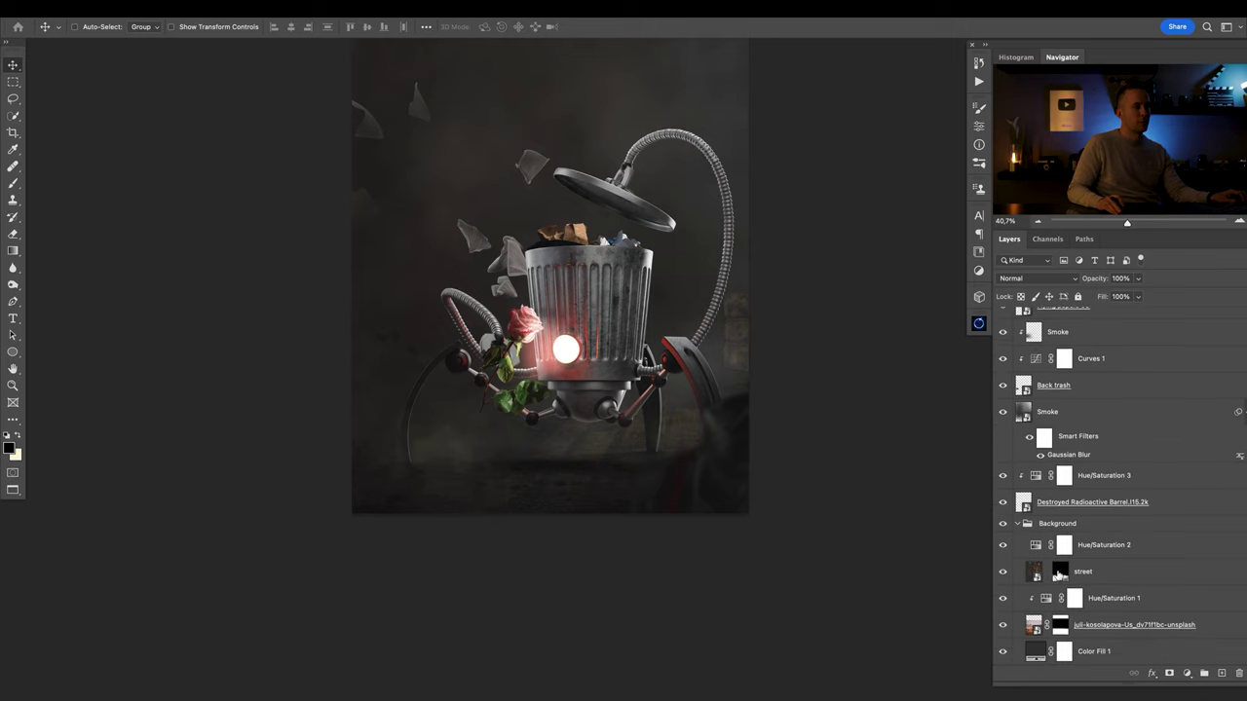
pyautogui.click(1035, 556)
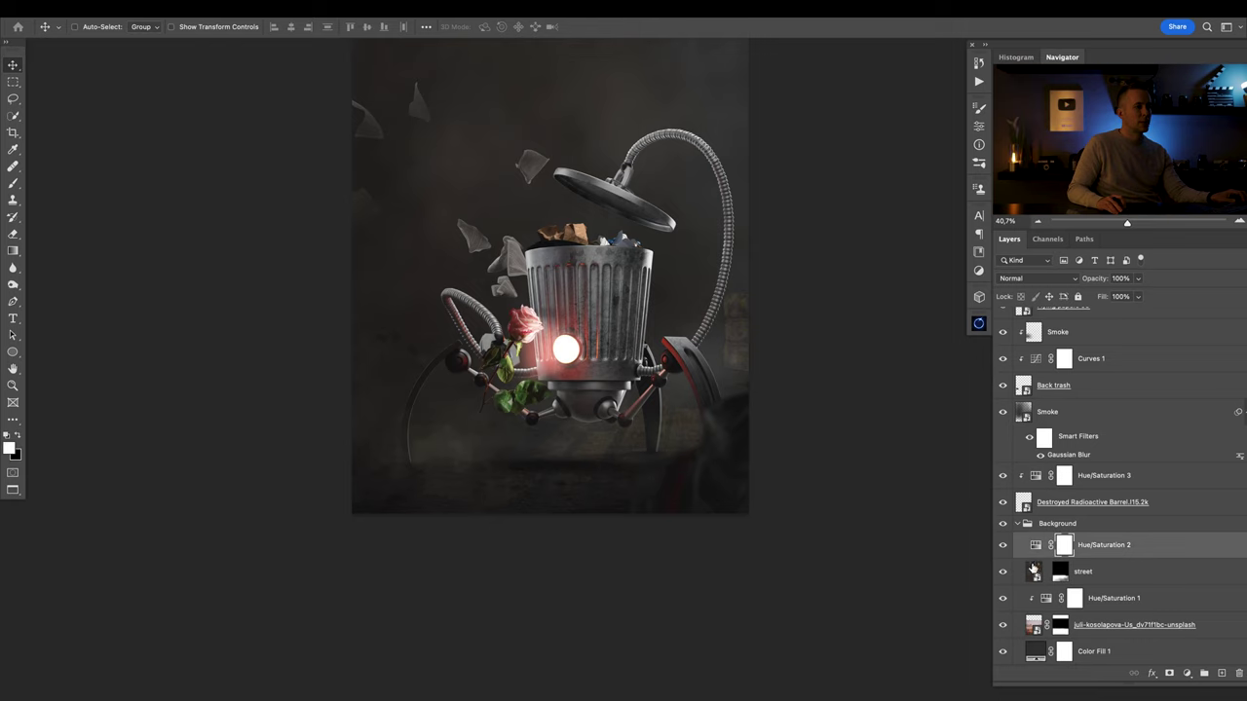
pyautogui.click(1004, 546)
pyautogui.click(1004, 545)
# Duplicate the street layer in the Background group and zoom in on the ground beneath the robot.
pyautogui.click(1035, 575)
pyautogui.hotkey('ctrl', 'j')
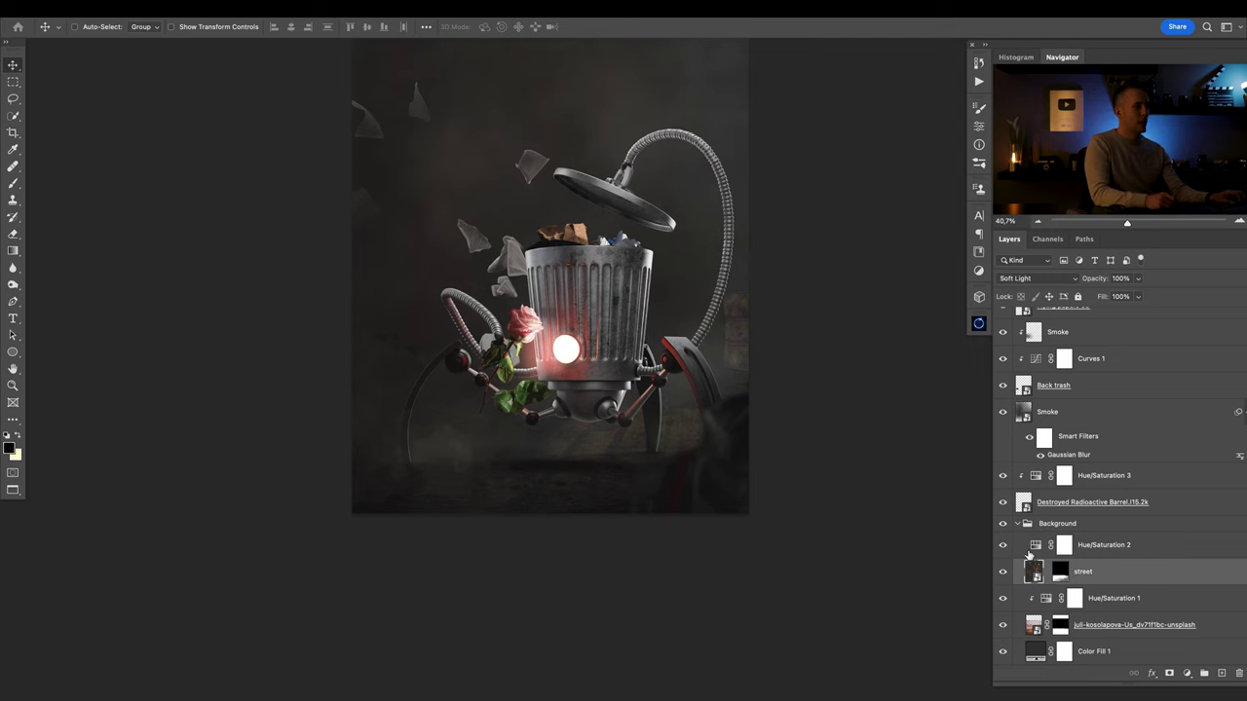
pyautogui.click(643, 451)
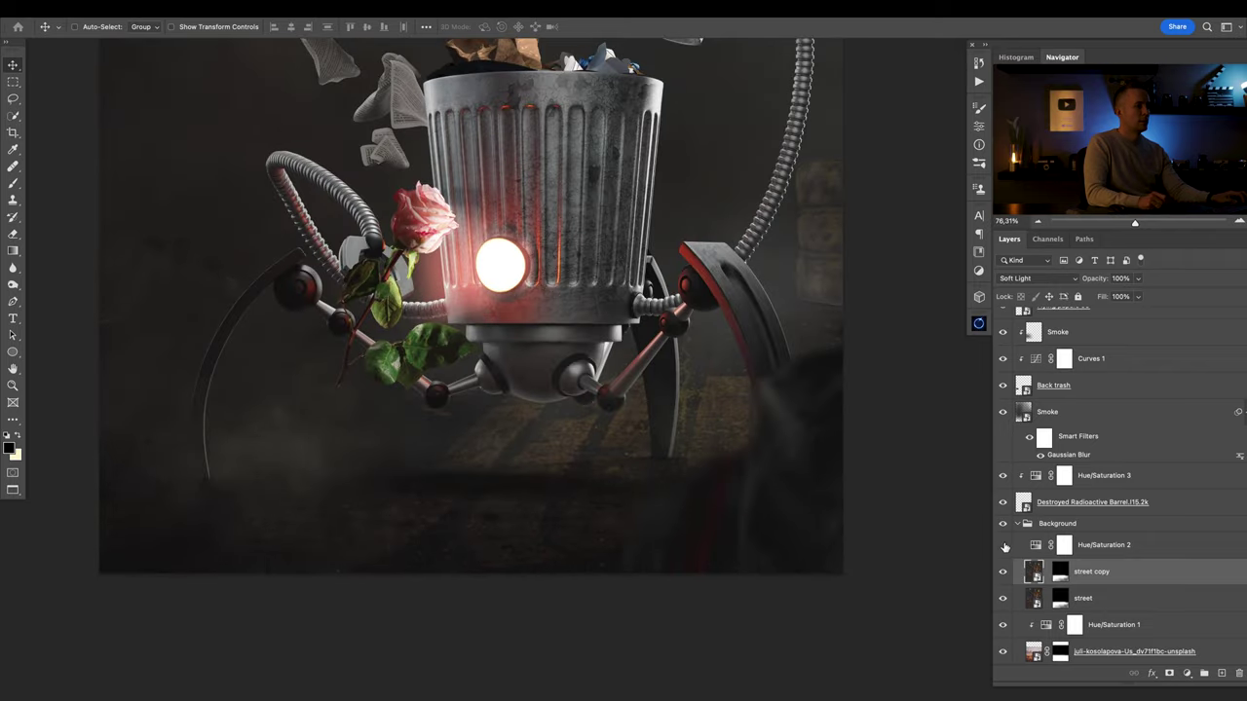
# Set the Saturation of Hue/Saturation 2 to -41 and close its properties.
pyautogui.click(1038, 546)
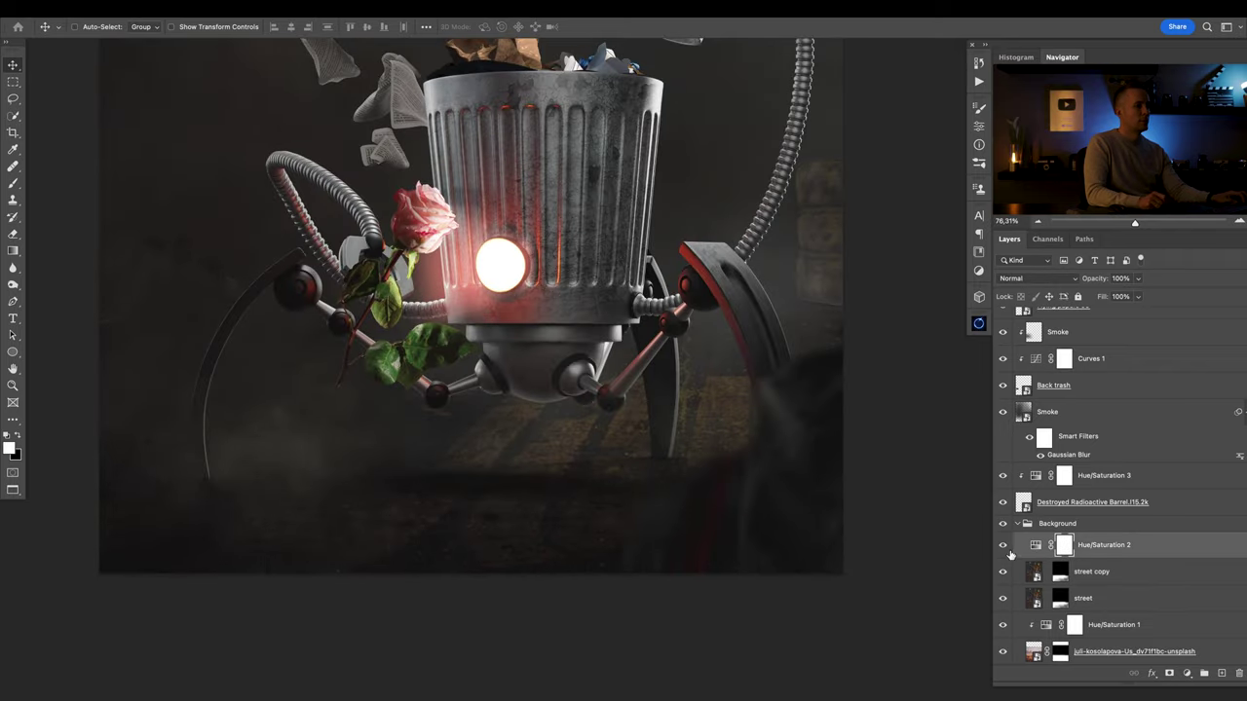
pyautogui.doubleClick(1036, 544)
pyautogui.moveTo(809, 223); pyautogui.dragTo(828, 222)
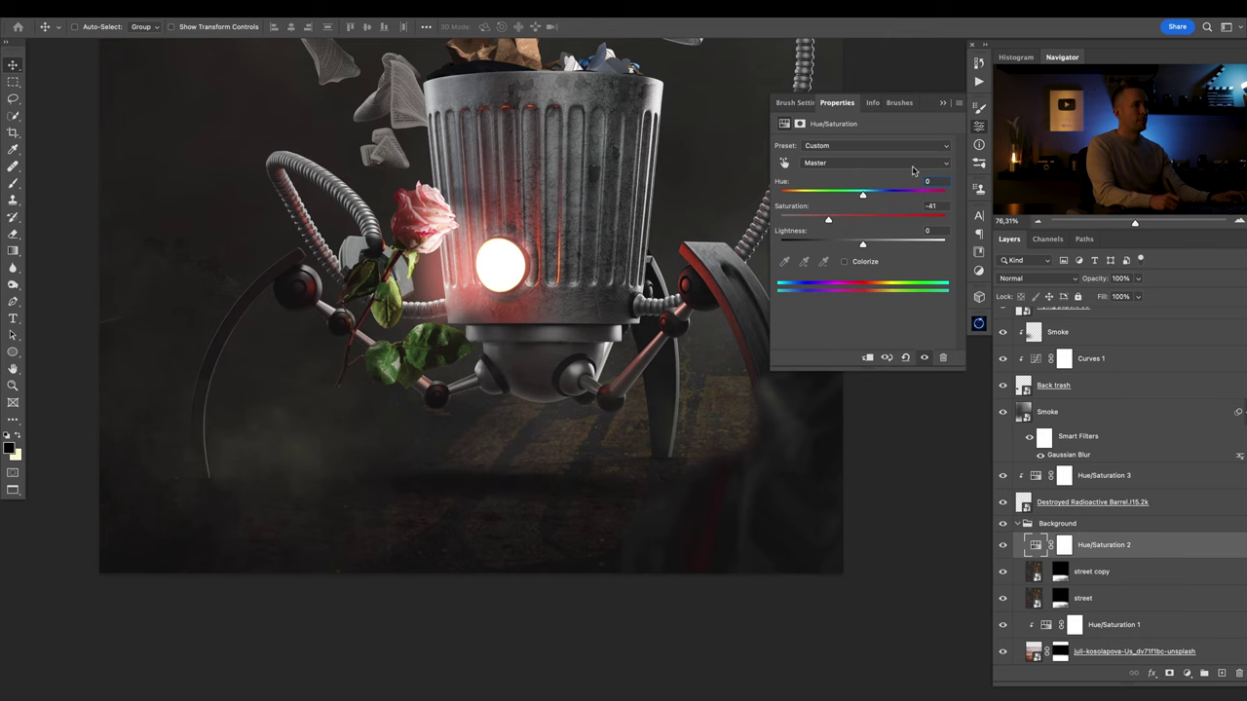
pyautogui.click(943, 104)
pyautogui.scroll(-6, 708, 368)
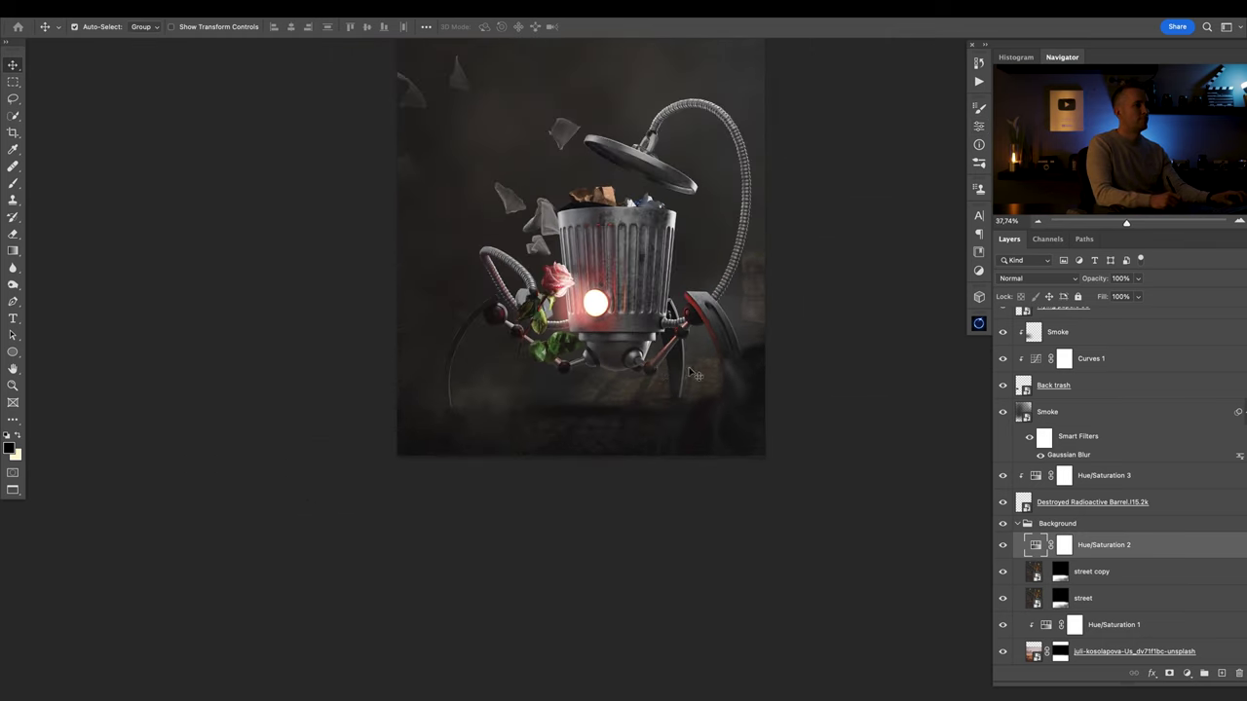
# Change the blend mode of the street copy layer to Vivid Light.
pyautogui.scroll(3, 708, 368)
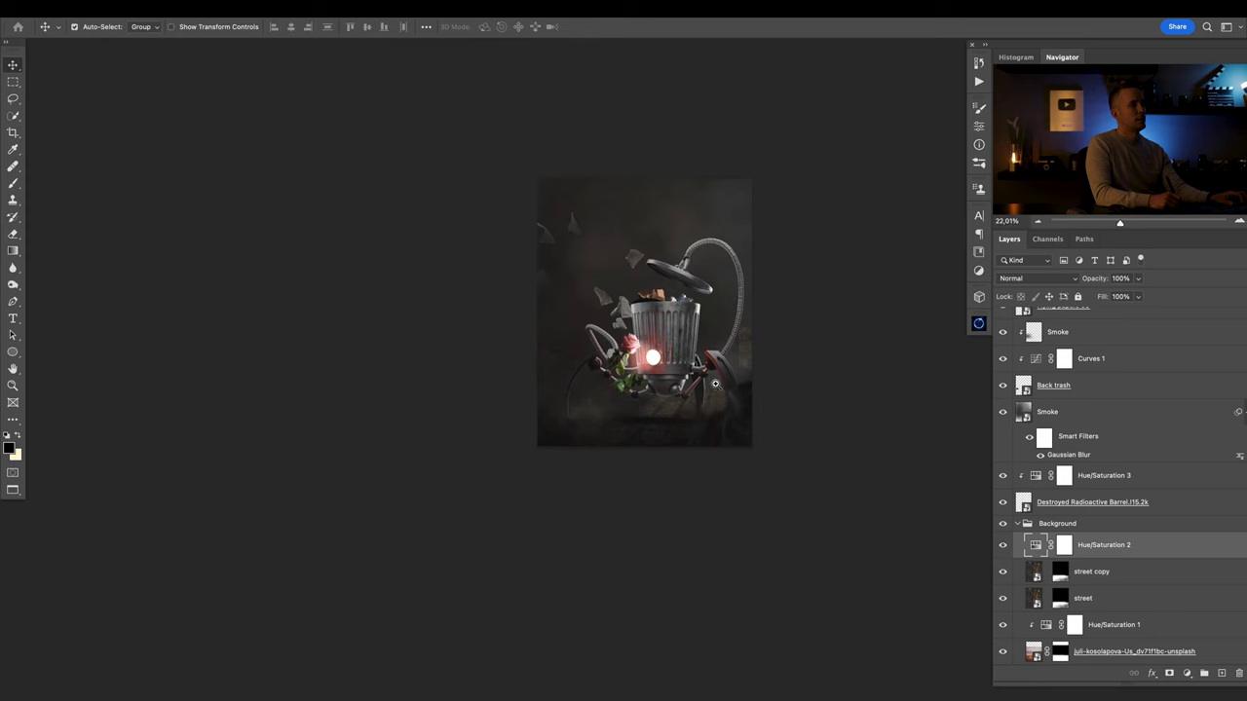
pyautogui.click(1038, 572)
pyautogui.click(1037, 280)
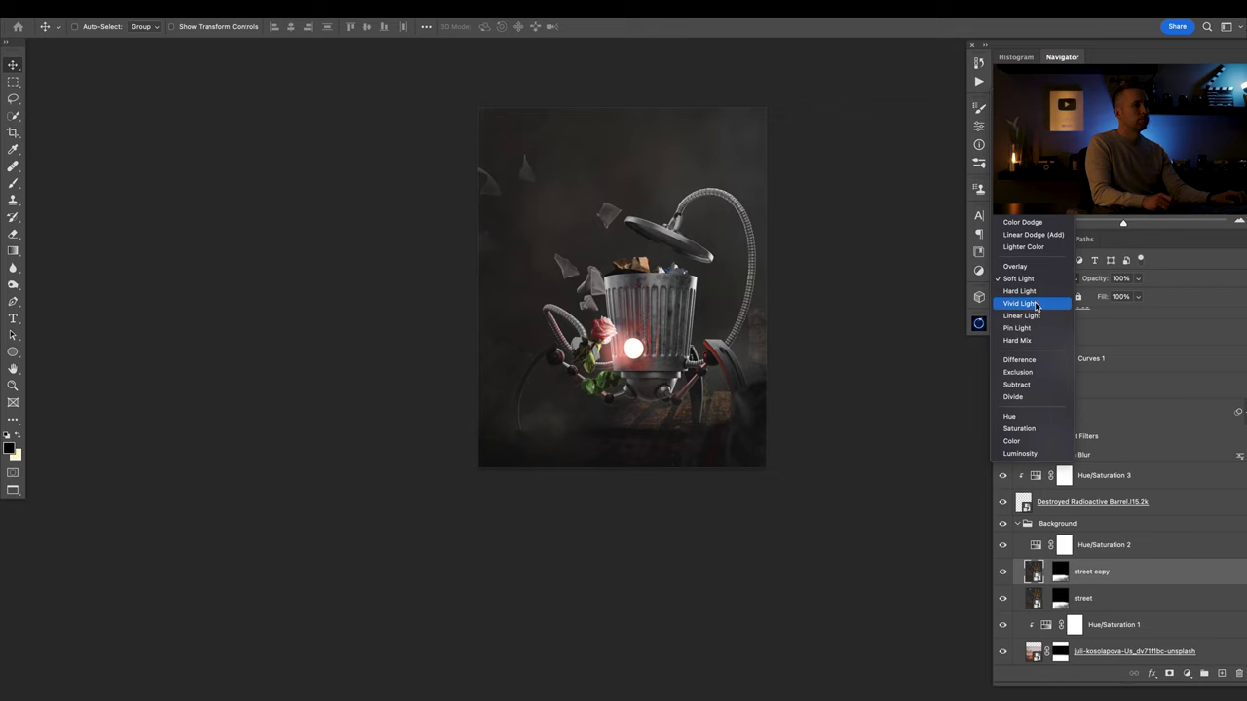
pyautogui.click(1034, 305)
pyautogui.scroll(3, 718, 437)
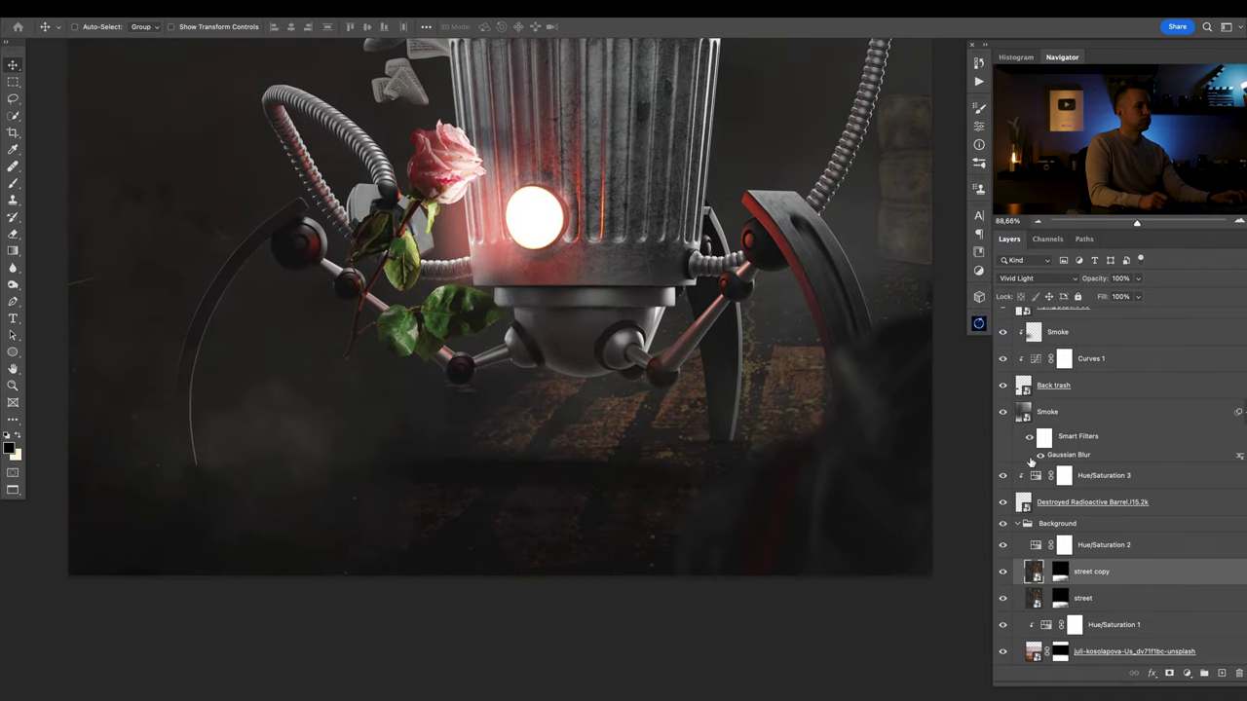
# Try Hue/Saturation 2 clipped to the street copy layer with Saturation at -83, and restore it to -41 unclipped.
pyautogui.keyDown('alt'); pyautogui.click(1040, 557); pyautogui.keyUp('alt')
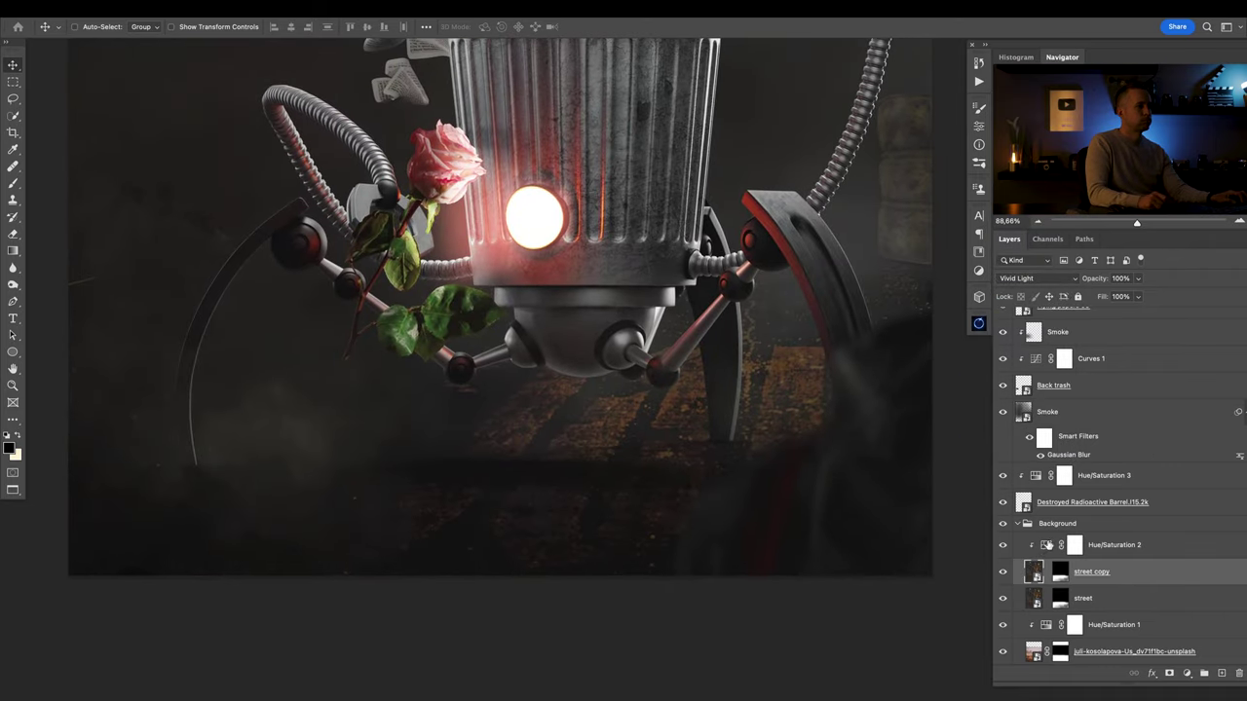
pyautogui.click(1047, 545)
pyautogui.doubleClick(1047, 544)
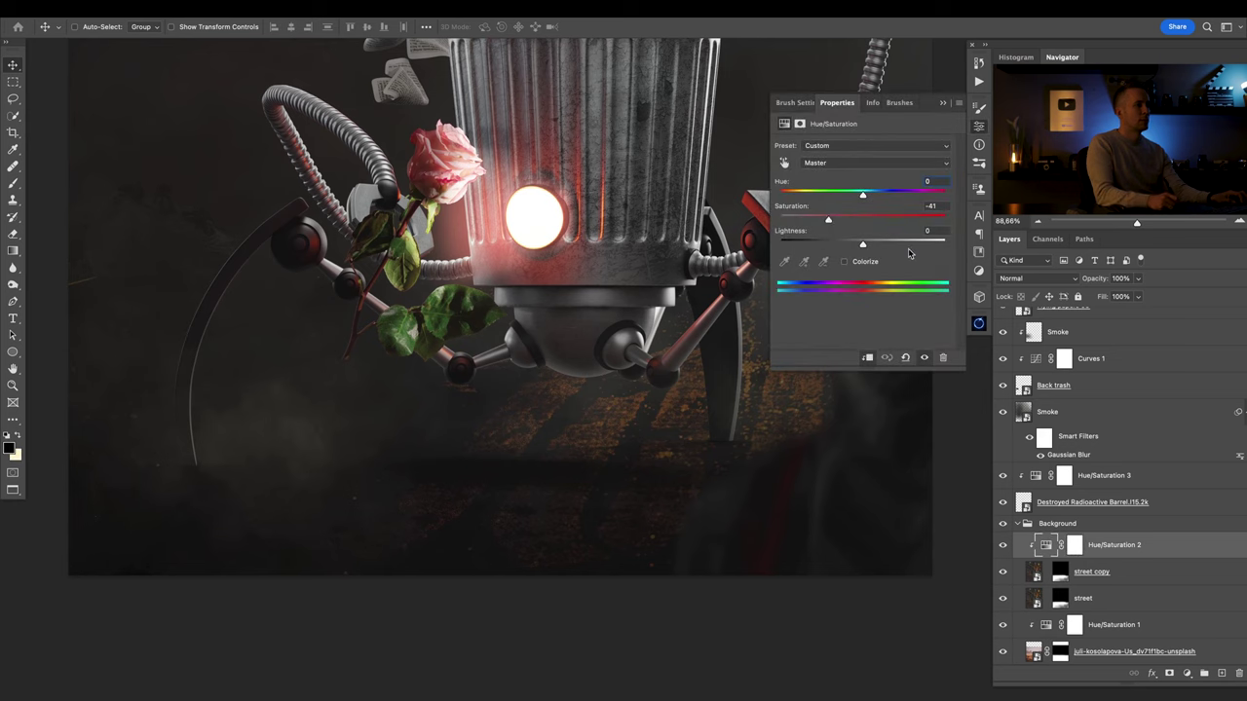
pyautogui.moveTo(768, 220); pyautogui.dragTo(795, 219)
pyautogui.scroll(-5, 684, 290)
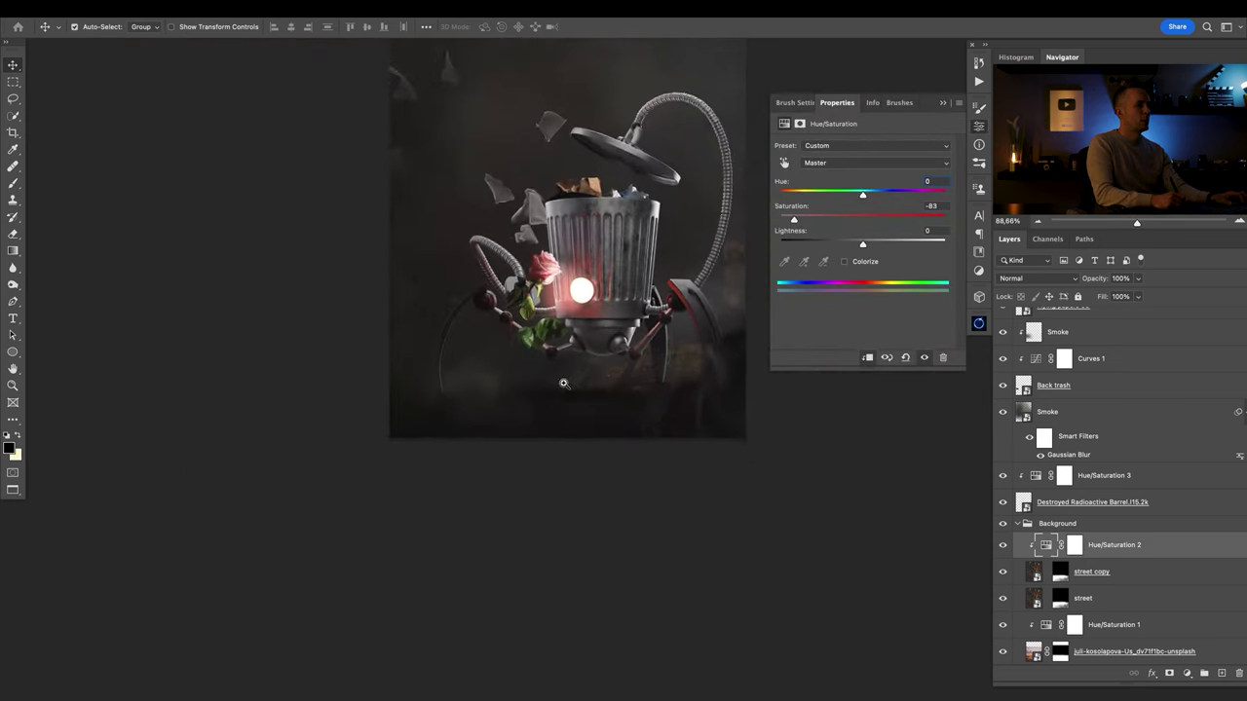
pyautogui.scroll(7, 584, 403)
pyautogui.scroll(-5, 637, 403)
pyautogui.moveTo(794, 220); pyautogui.dragTo(828, 220)
pyautogui.keyDown('alt'); pyautogui.click(1037, 558); pyautogui.keyUp('alt')
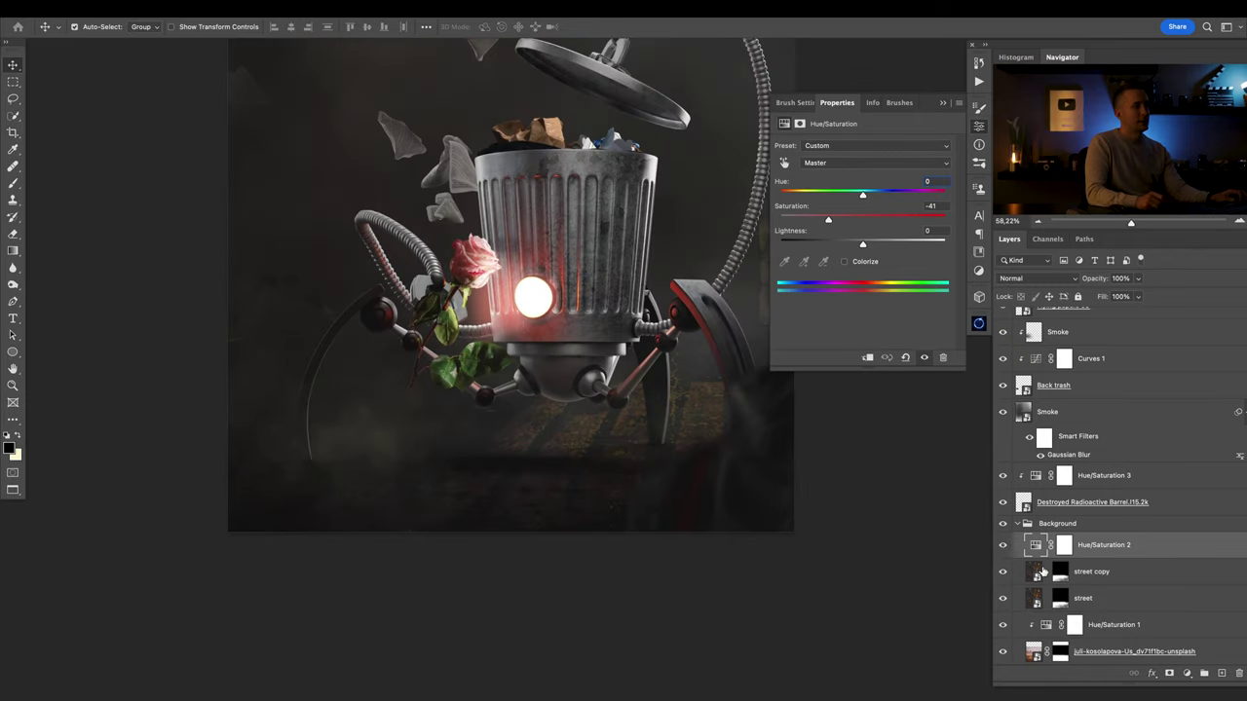
# Close the Hue/Saturation properties and delete the street copy layer from the Background group.
pyautogui.click(943, 103)
pyautogui.scroll(4, 542, 382)
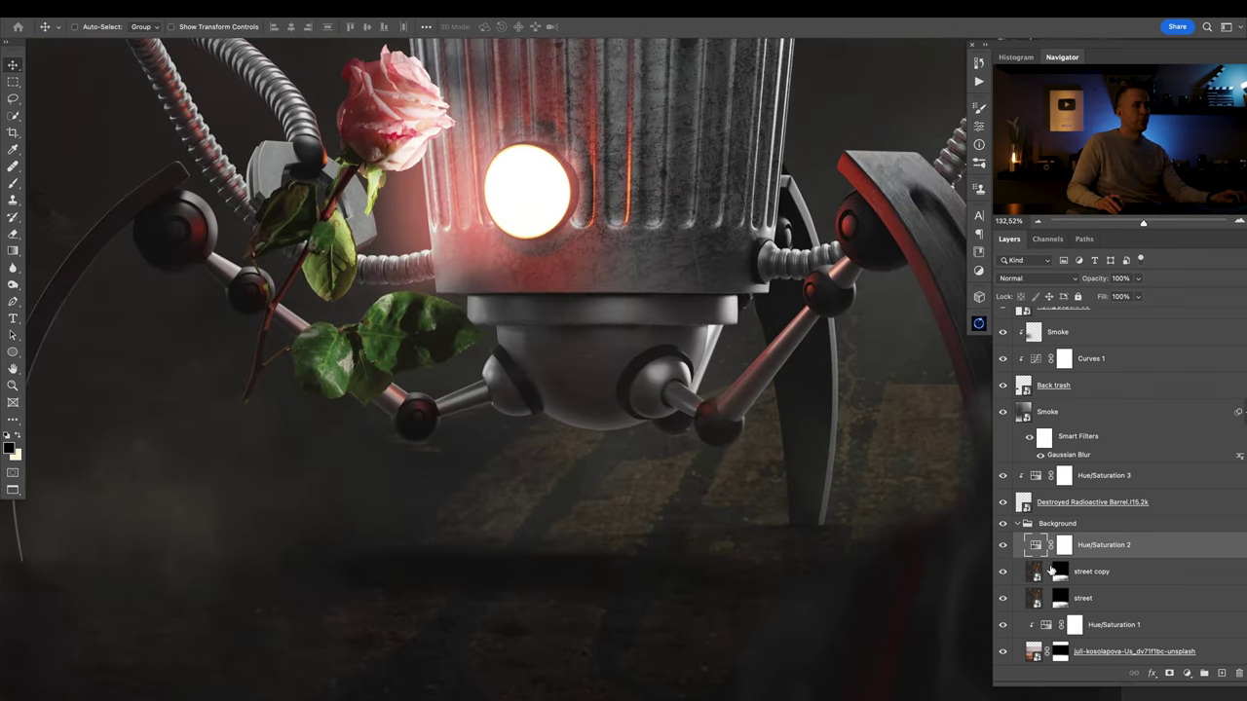
pyautogui.click(1018, 523)
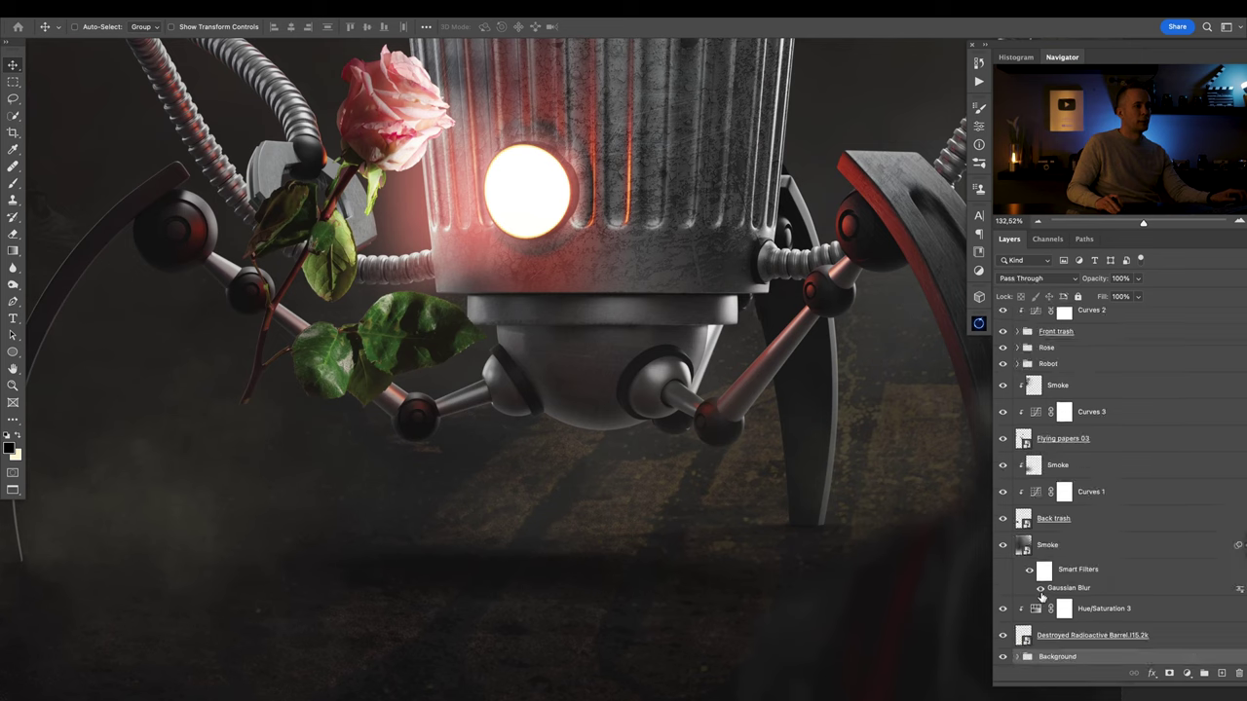
pyautogui.click(1018, 658)
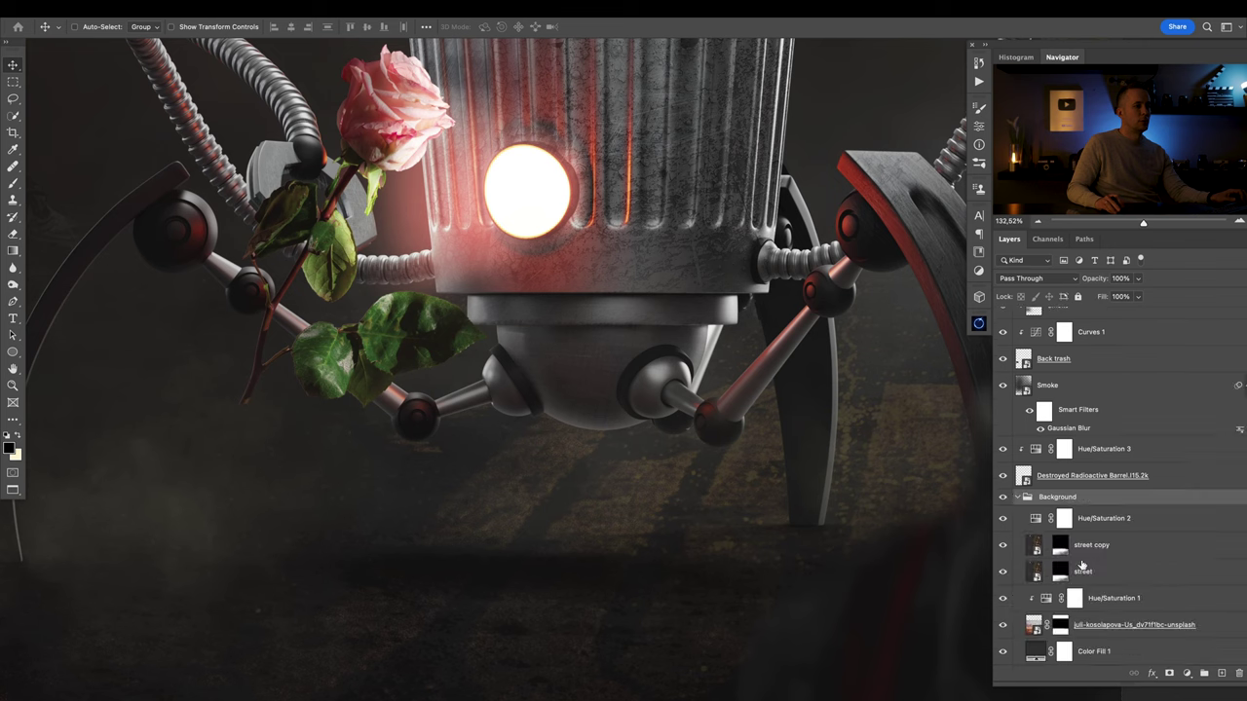
pyautogui.click(1026, 552)
pyautogui.press('Delete')
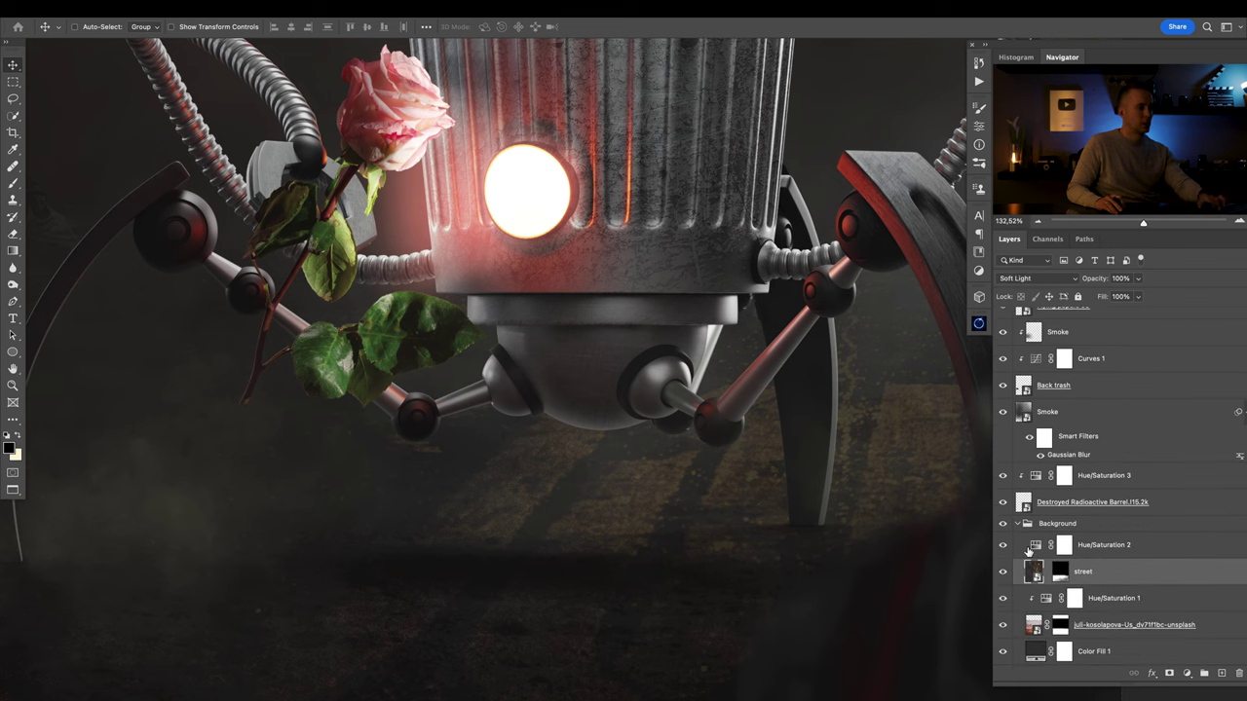
# Expand the Robot group, review its layers, and assign the group a red colour label.
pyautogui.scroll(8, 1043, 517)
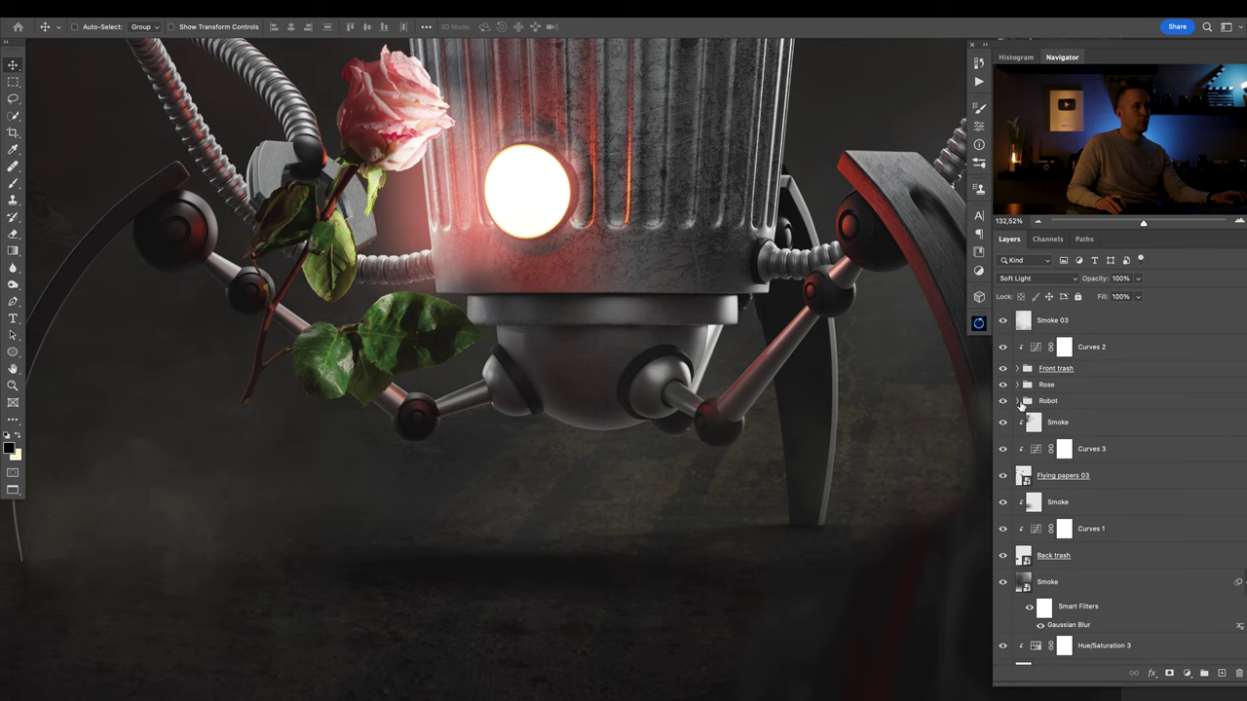
pyautogui.click(1019, 402)
pyautogui.scroll(-6, 1043, 449)
pyautogui.scroll(-3, 1036, 519)
pyautogui.scroll(6, 1031, 526)
pyautogui.scroll(4, 1031, 526)
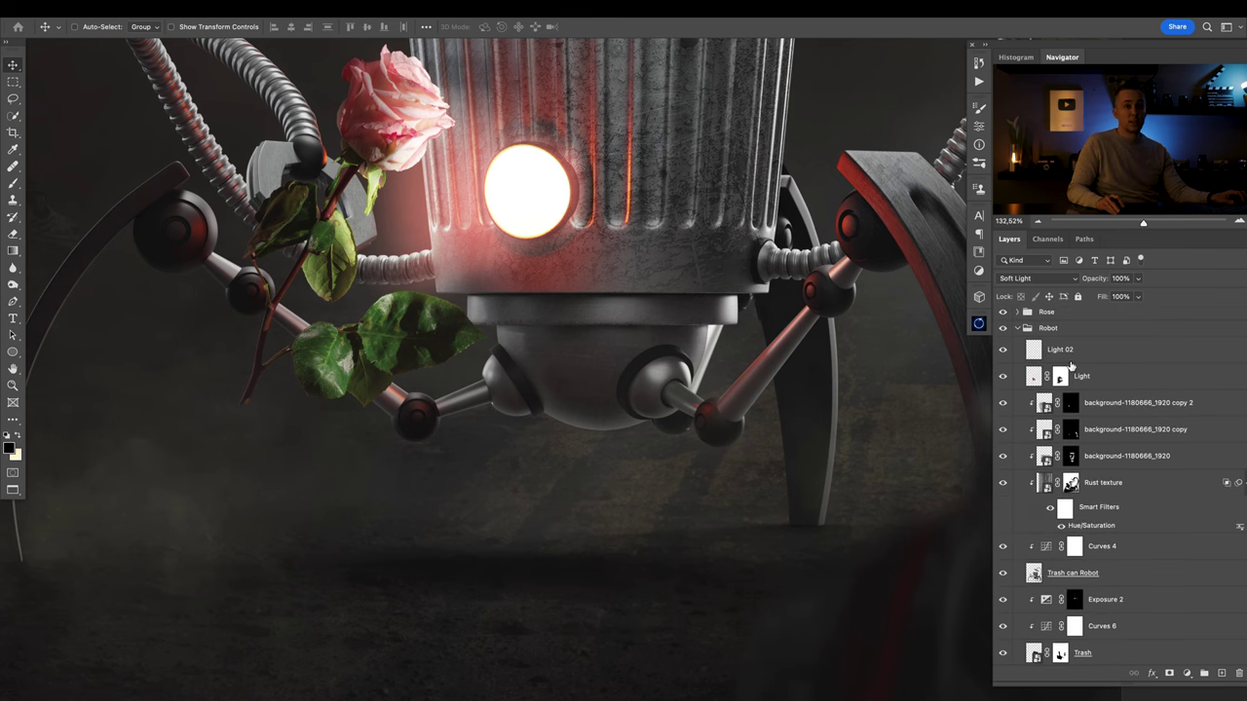
pyautogui.rightClick(1069, 329)
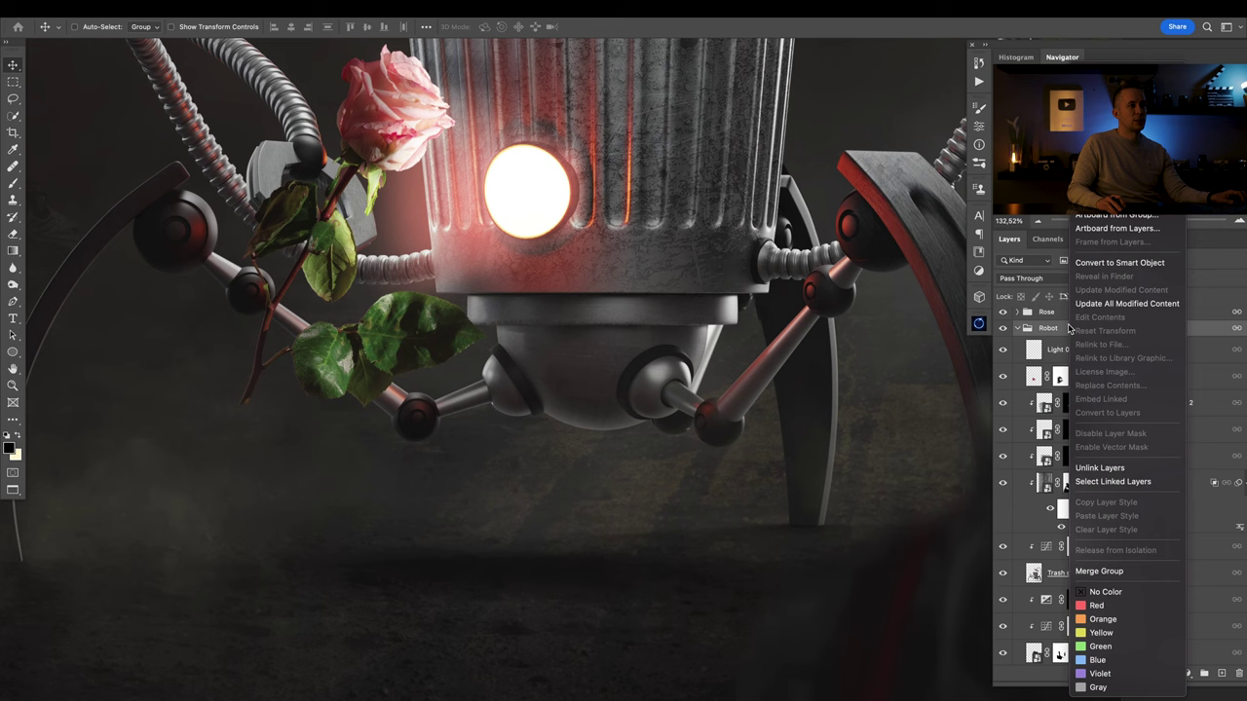
pyautogui.click(1113, 606)
# Check the Trash can Robot layer by toggling its visibility, and add a new clipped layer directly above it.
pyautogui.scroll(-3, 1027, 482)
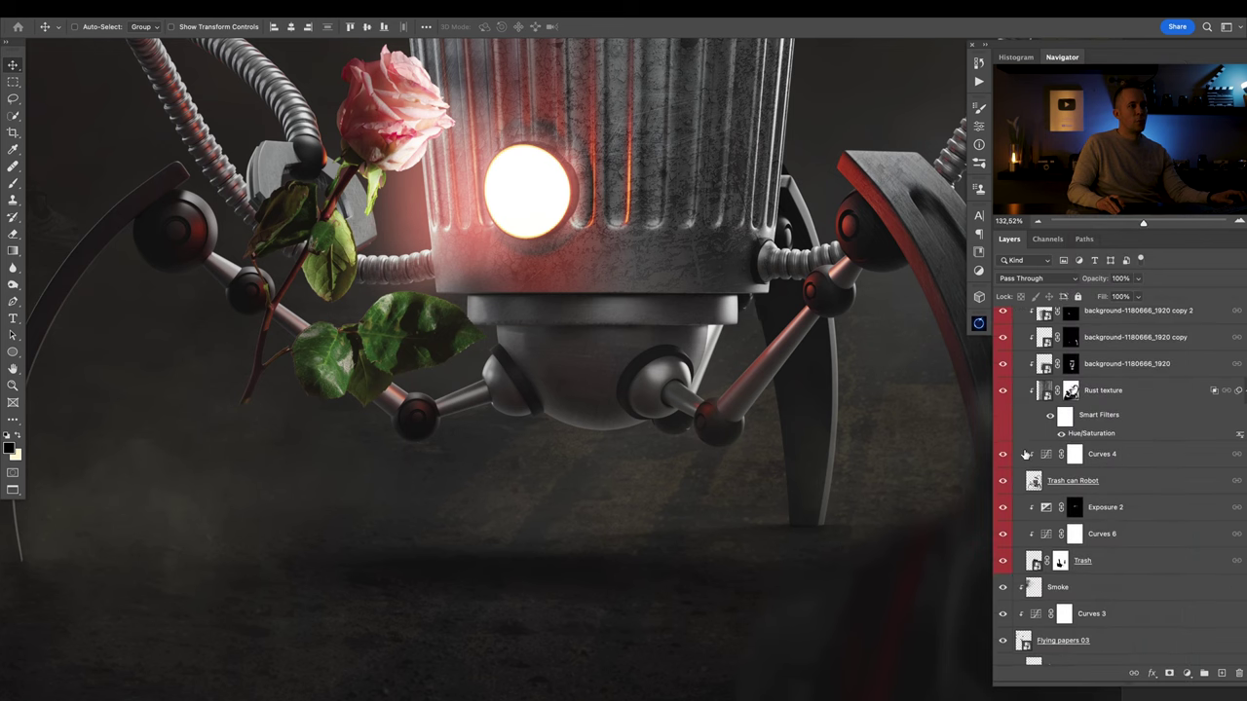
pyautogui.click(1034, 561)
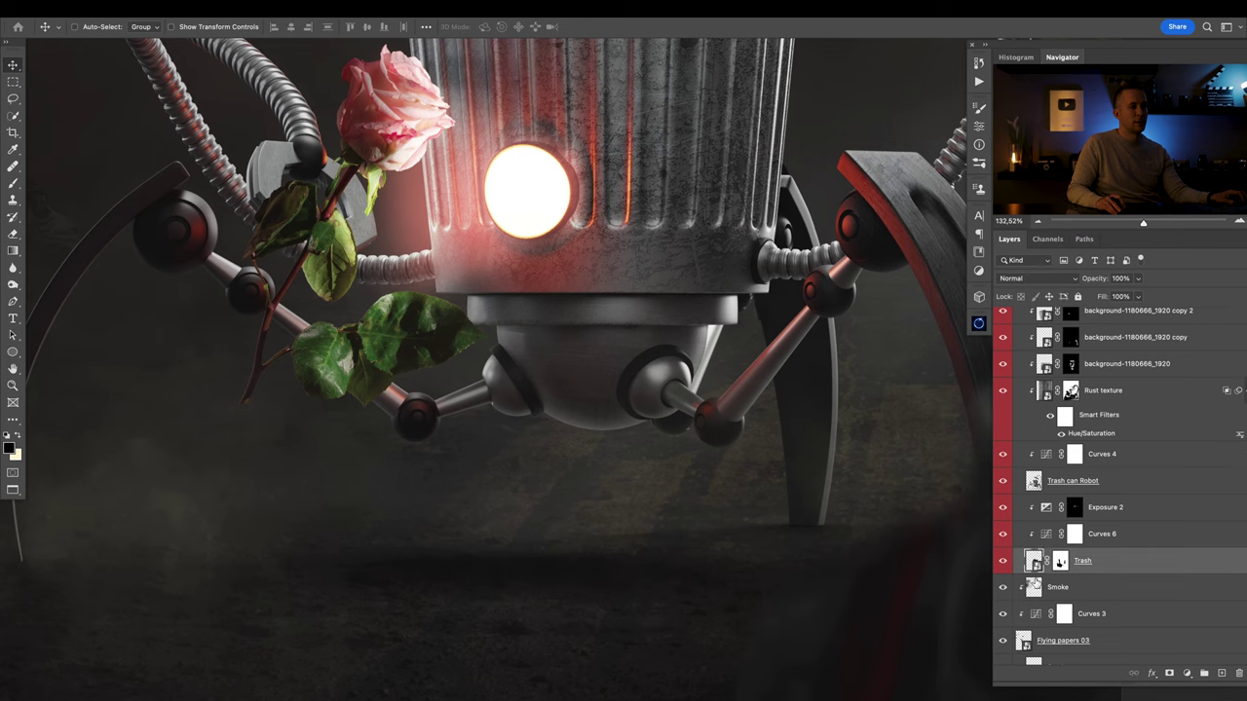
pyautogui.click(1035, 481)
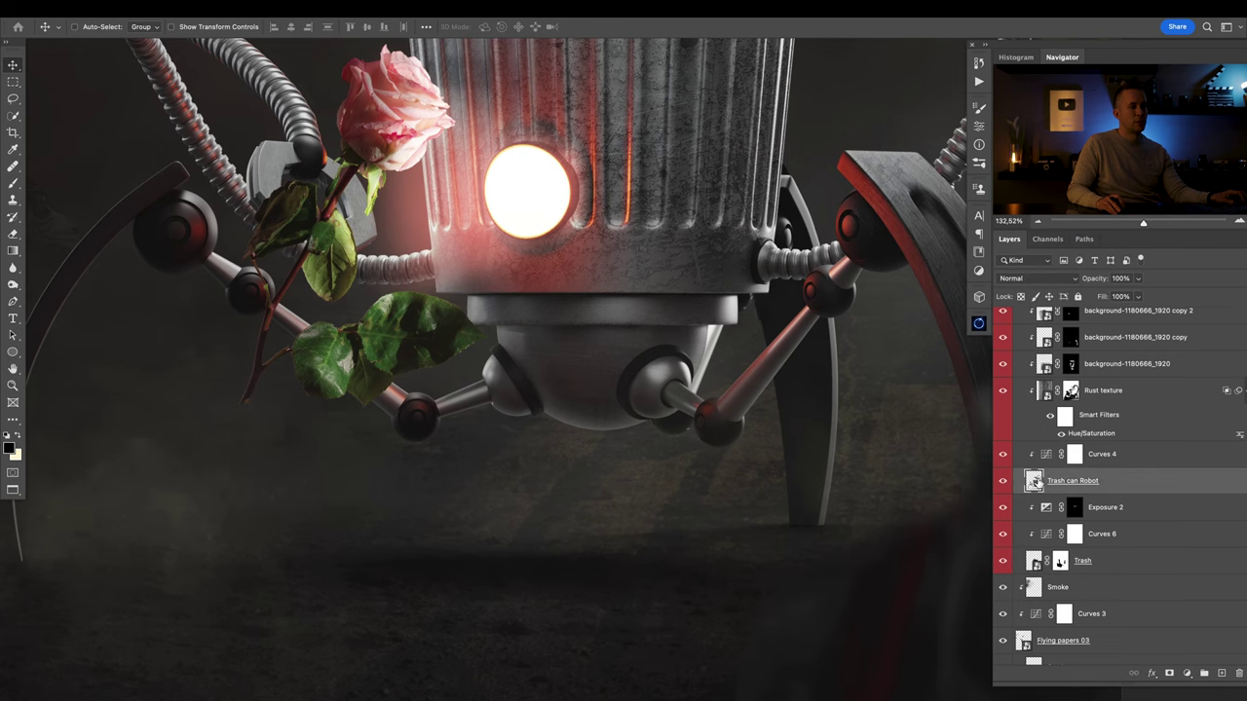
pyautogui.click(1004, 481)
pyautogui.click(1004, 481)
pyautogui.click(1222, 674)
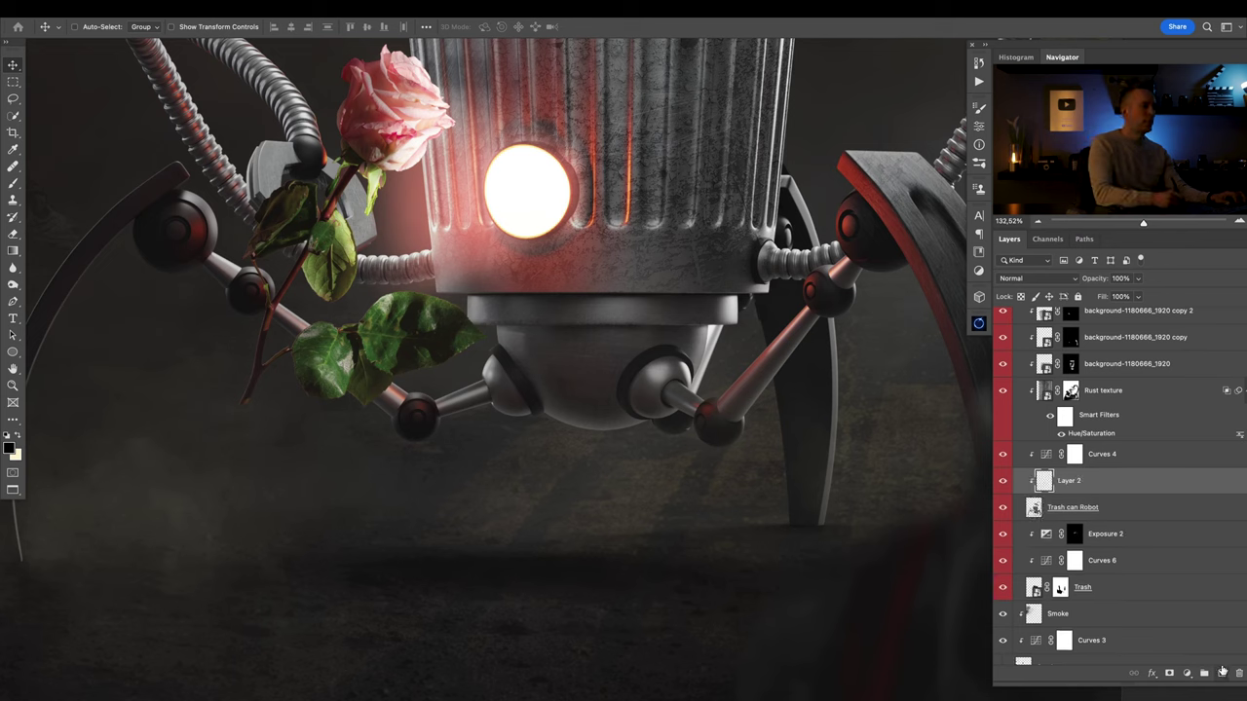
# Choose the Soft Round Pressure Opacity brush and reduce its size to 100 px.
pyautogui.press('b')
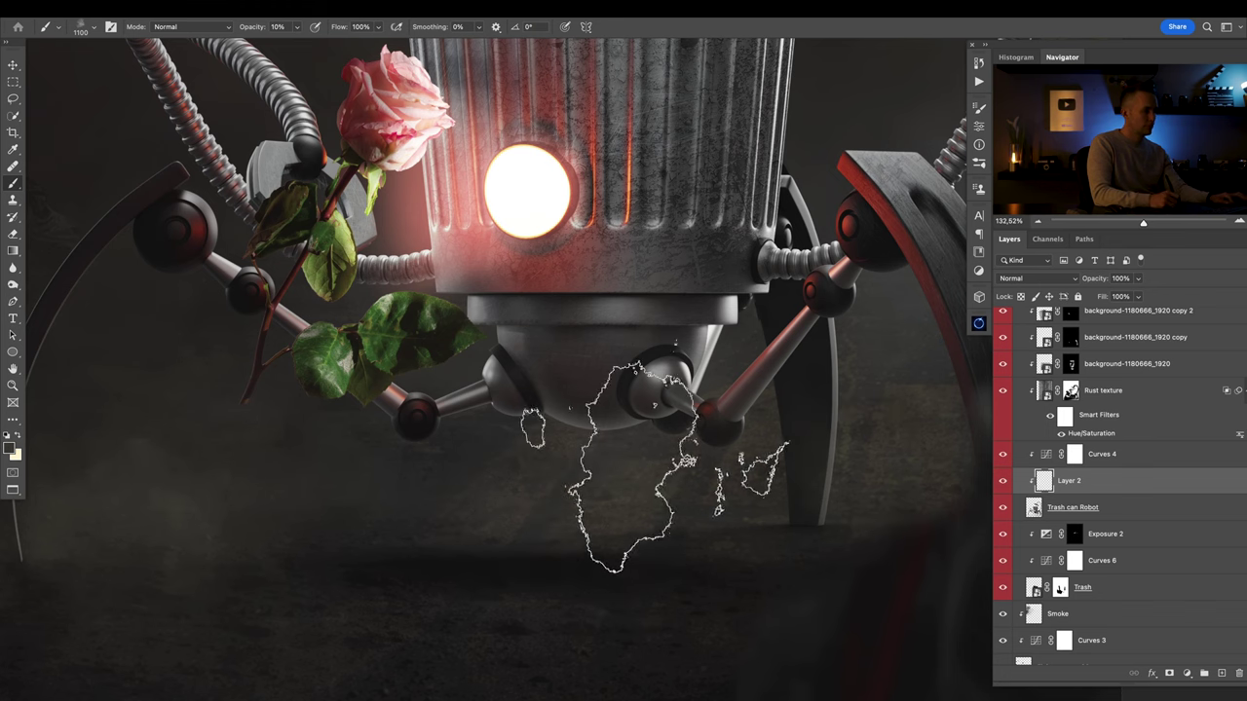
pyautogui.rightClick(655, 466)
pyautogui.click(766, 389)
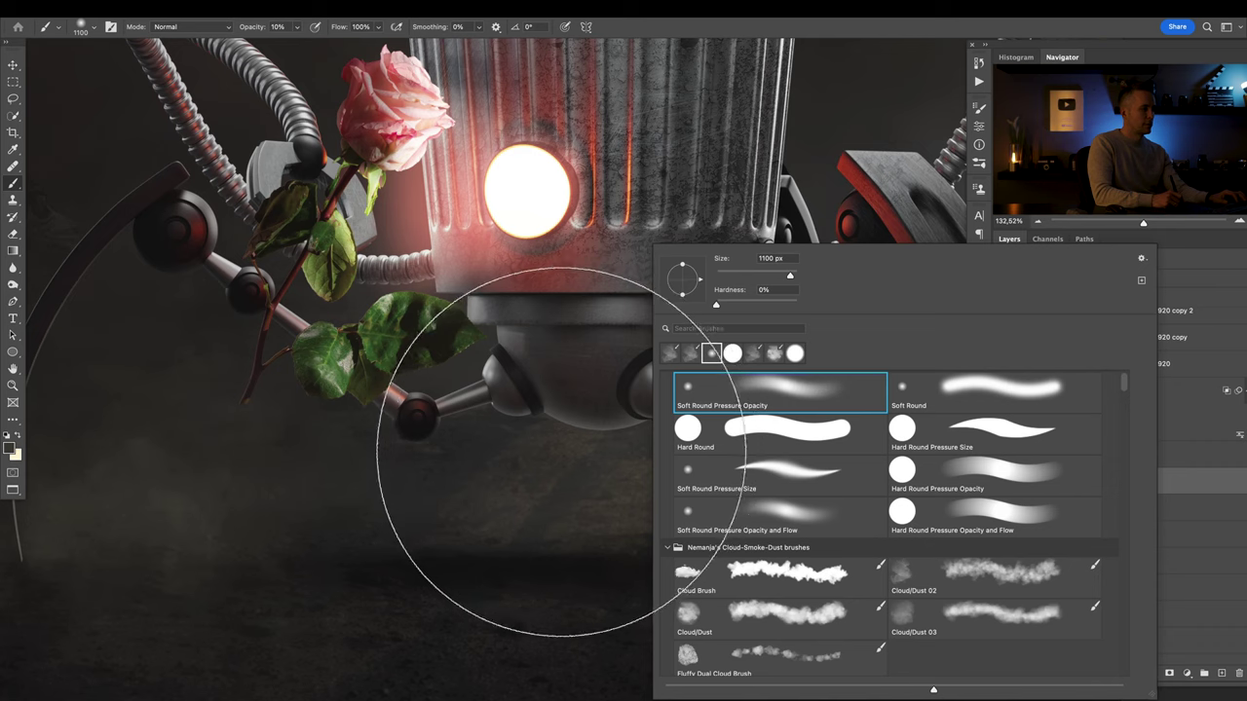
pyautogui.press('Return')
pyautogui.press('[')
pyautogui.press('[')
pyautogui.press('[')
pyautogui.press('[')
pyautogui.press('[')
pyautogui.press('[')
pyautogui.press('[')
pyautogui.press('[')
pyautogui.press('[')
pyautogui.press('[')
pyautogui.press('[')
pyautogui.press('[')
pyautogui.press('[')
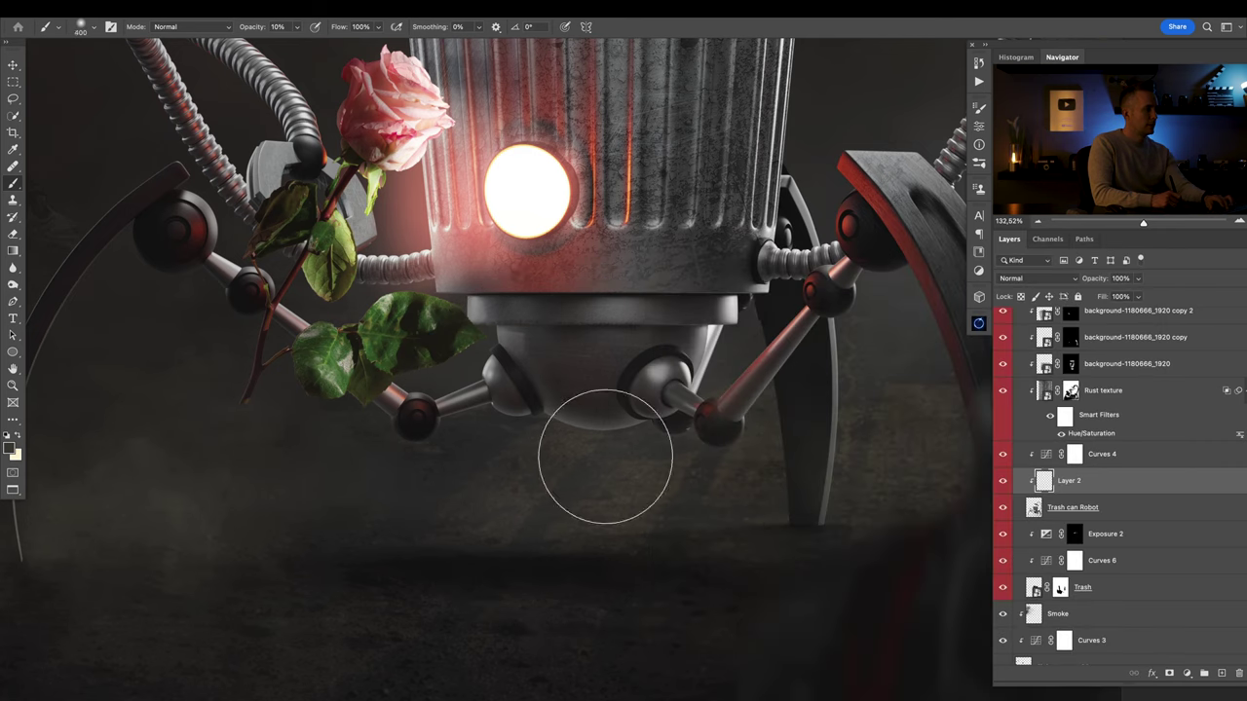
pyautogui.press('[')
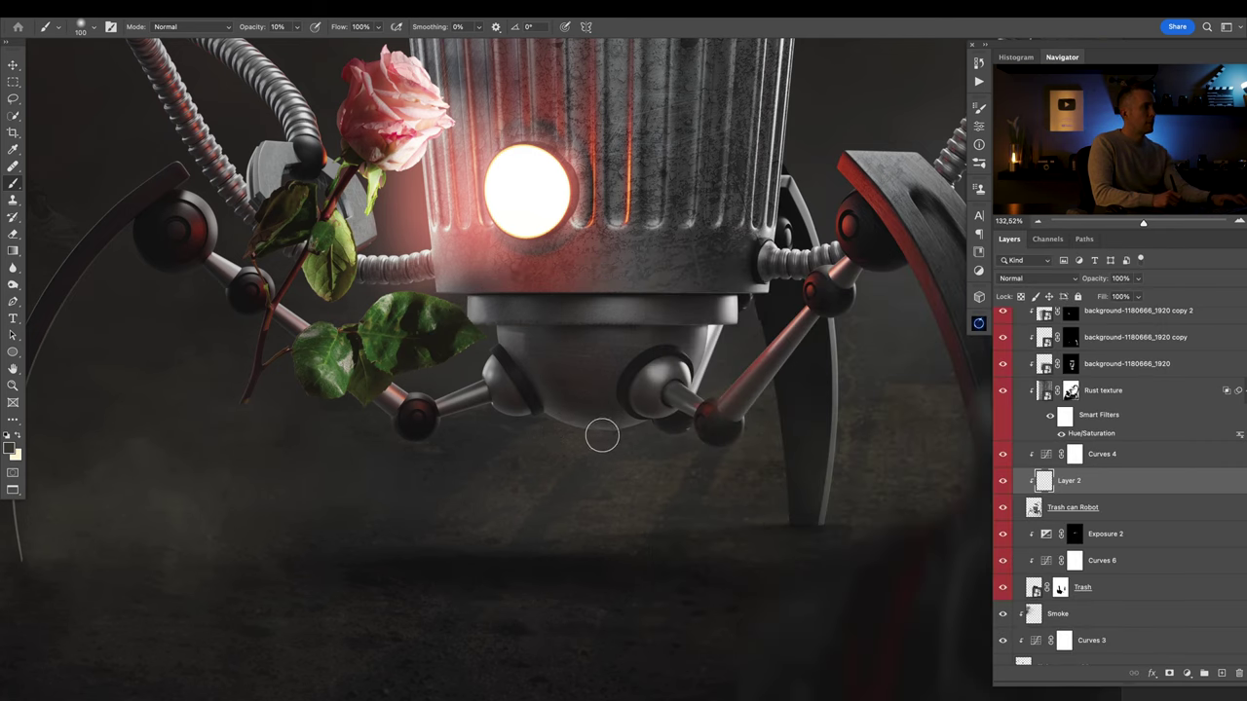
# Paint the robot's underside and lower joints at 60% brush opacity on the new clipped layer, with its blend mode set to Color.
pyautogui.press('6')
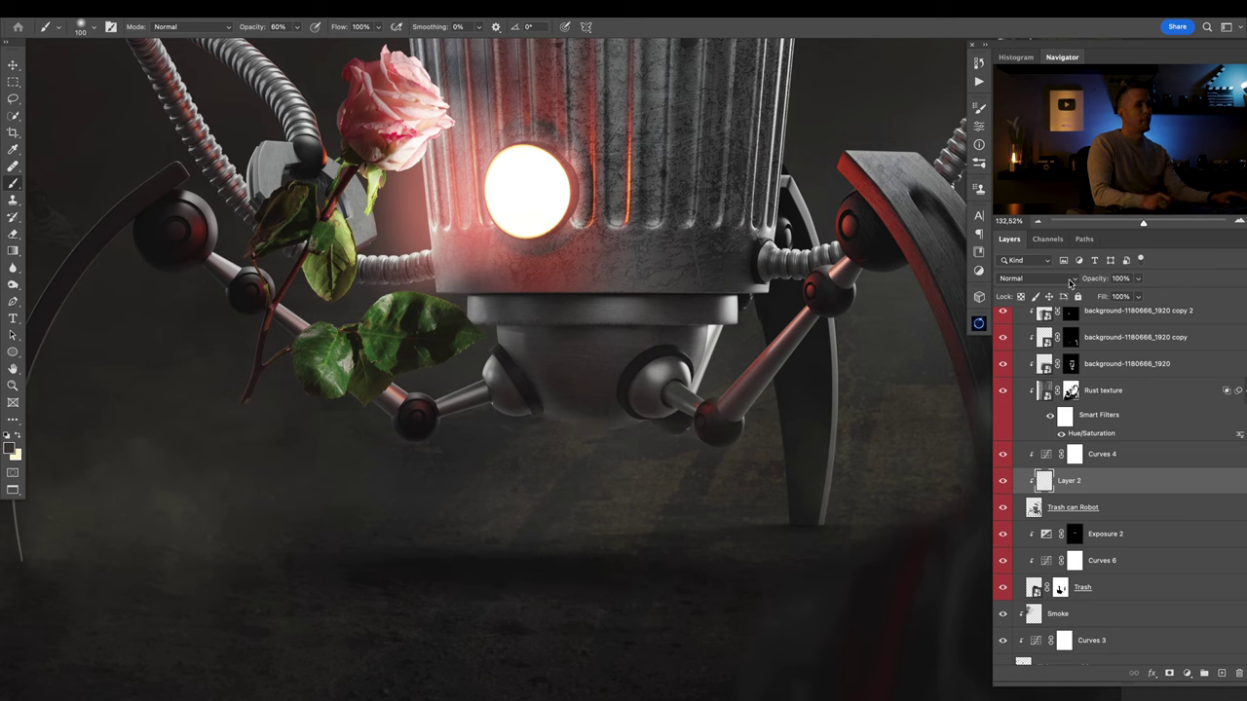
pyautogui.click(1071, 280)
pyautogui.click(1031, 624)
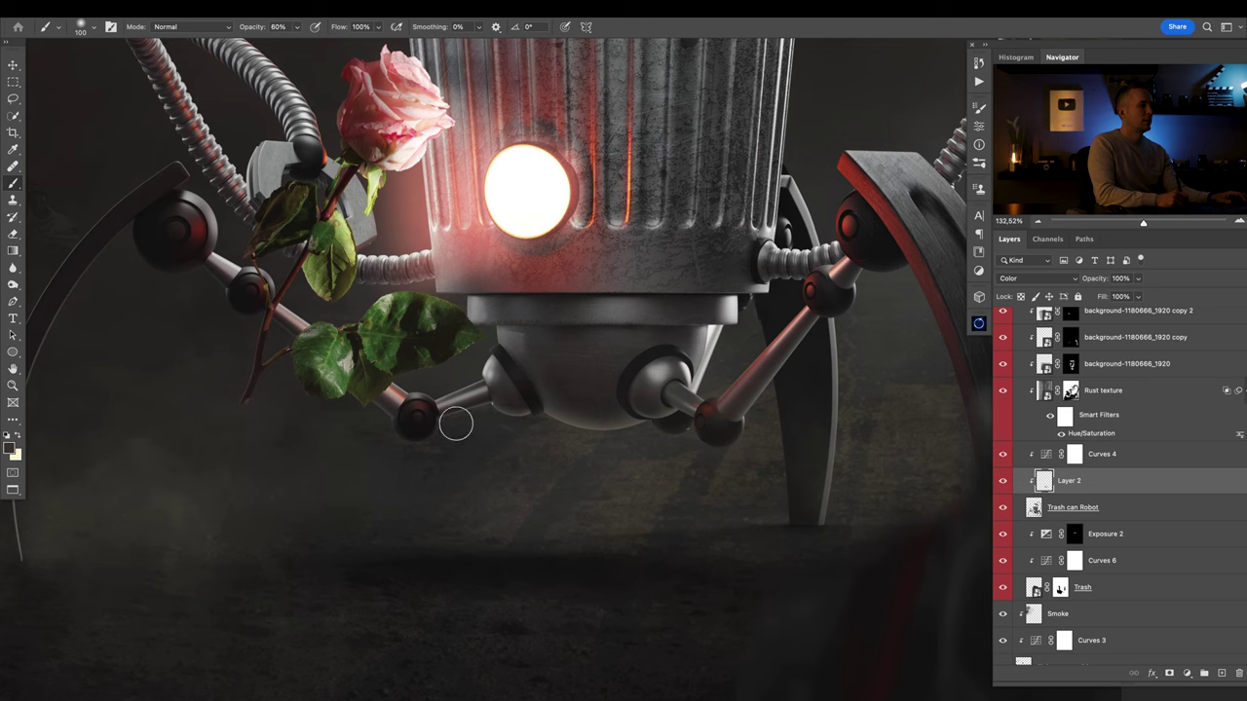
pyautogui.moveTo(783, 388); pyautogui.dragTo(688, 416)
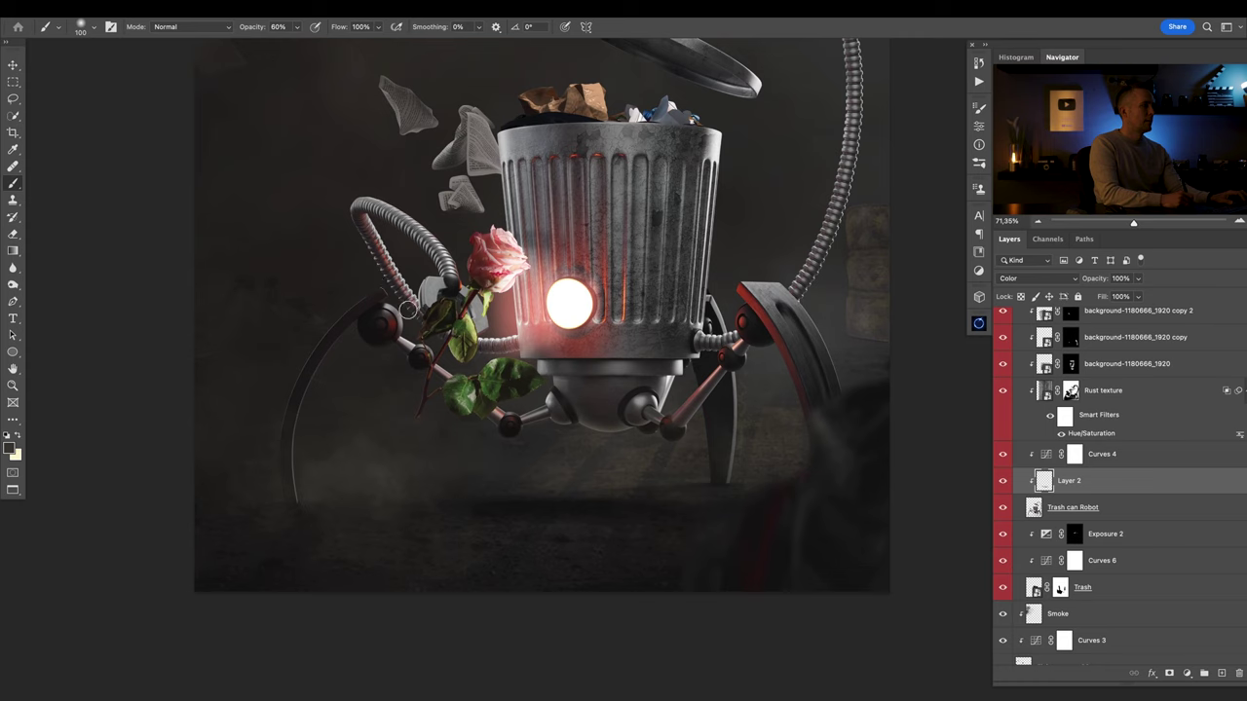
# Try placing the Flying papers 02 image inside the Robot group and moving it above the Curves 4 layer.
pyautogui.scroll(-4, 737, 404)
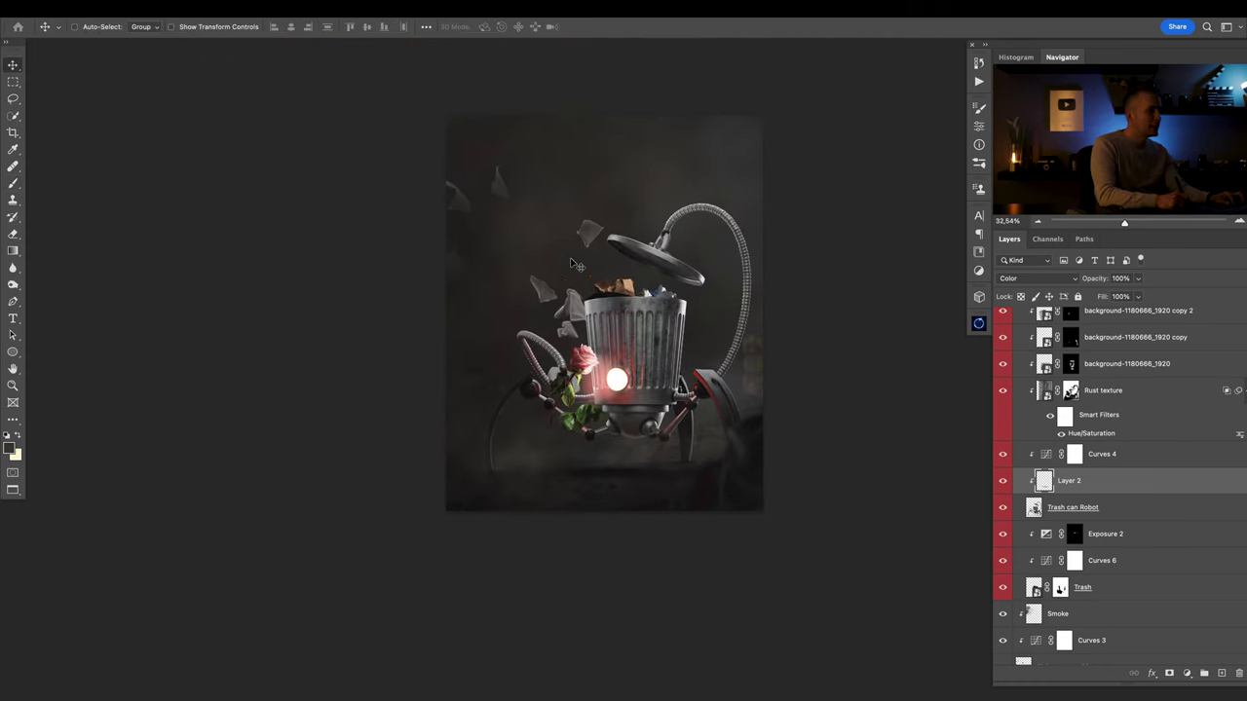
pyautogui.press('v')
pyautogui.scroll(2, 577, 274)
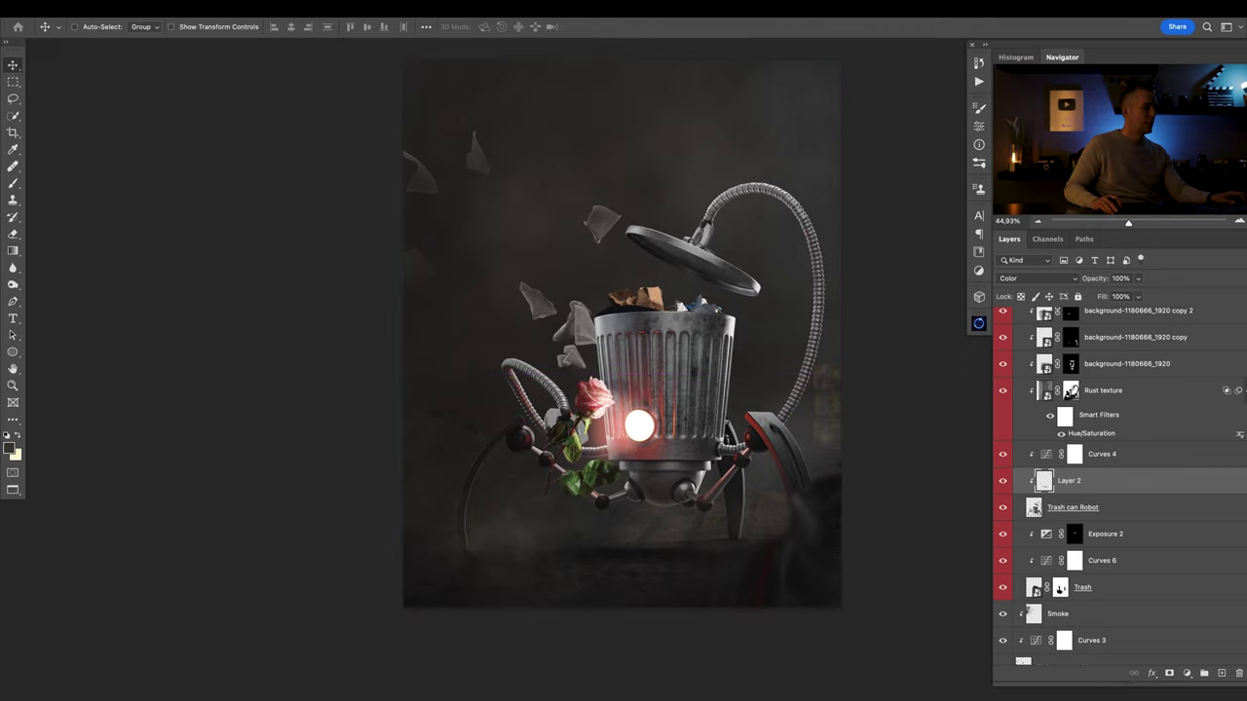
pyautogui.press('Tab')
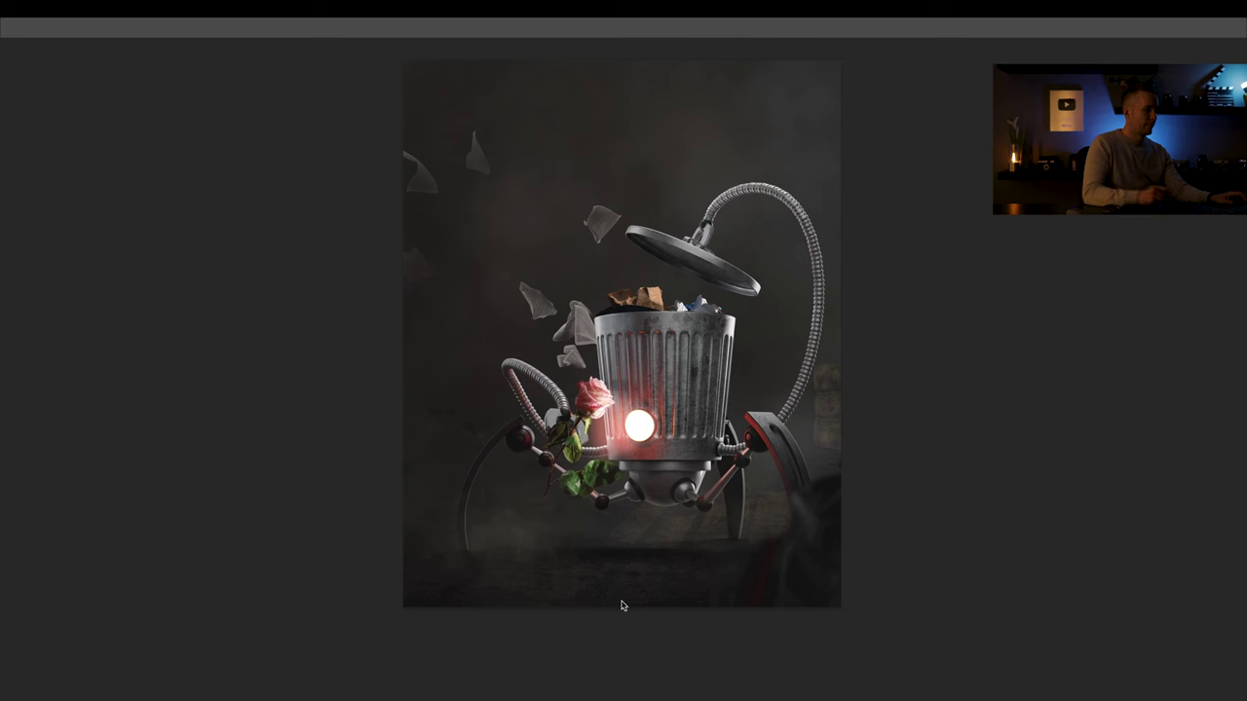
pyautogui.moveTo(624, 697); pyautogui.dragTo(637, 422)
pyautogui.press('Return')
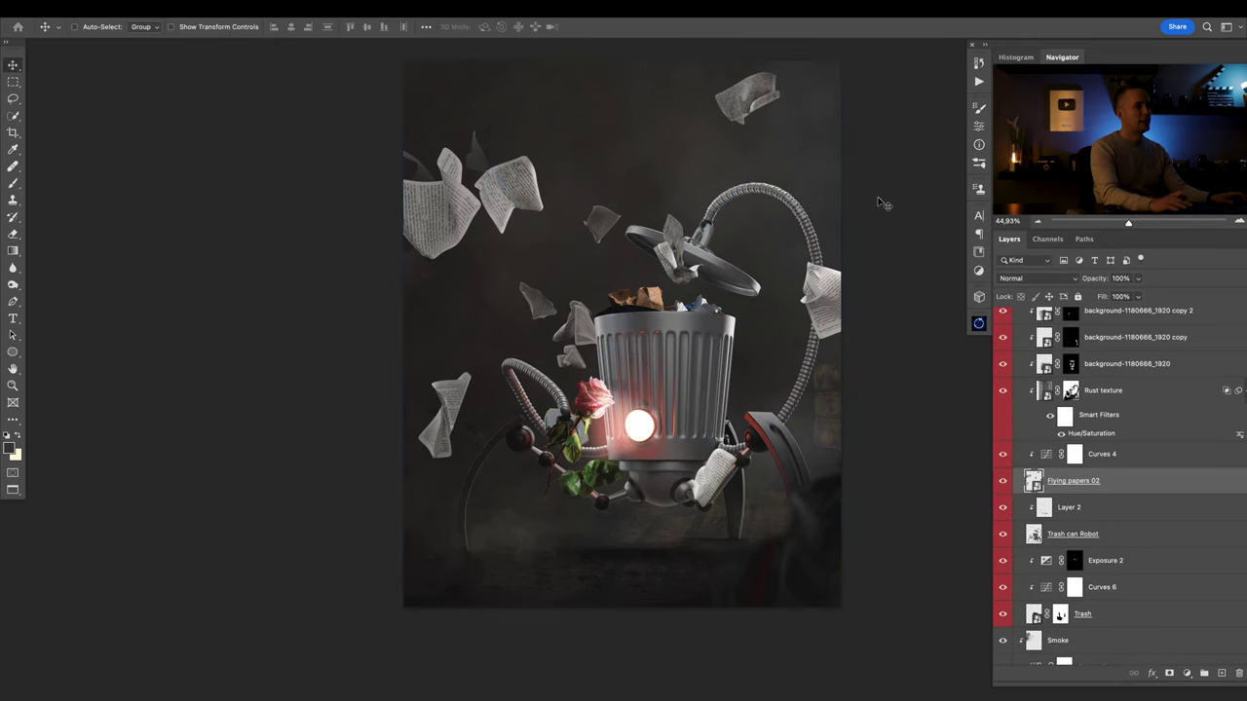
pyautogui.moveTo(1035, 483)
pyautogui.mouseDown()
pyautogui.moveTo(1039, 450)
pyautogui.moveTo(1042, 461)
pyautogui.mouseUp()
pyautogui.keyDown('alt'); pyautogui.click(1042, 492); pyautogui.keyUp('alt')
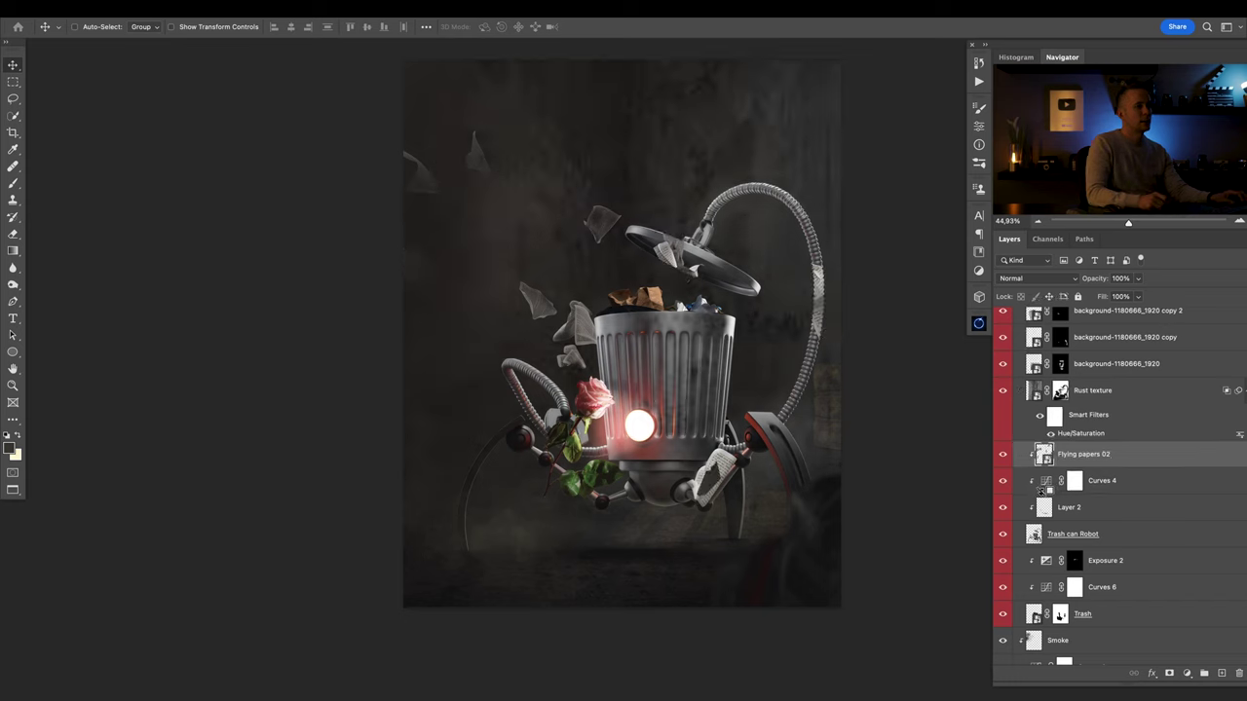
pyautogui.keyDown('alt'); pyautogui.click(1056, 466); pyautogui.keyUp('alt')
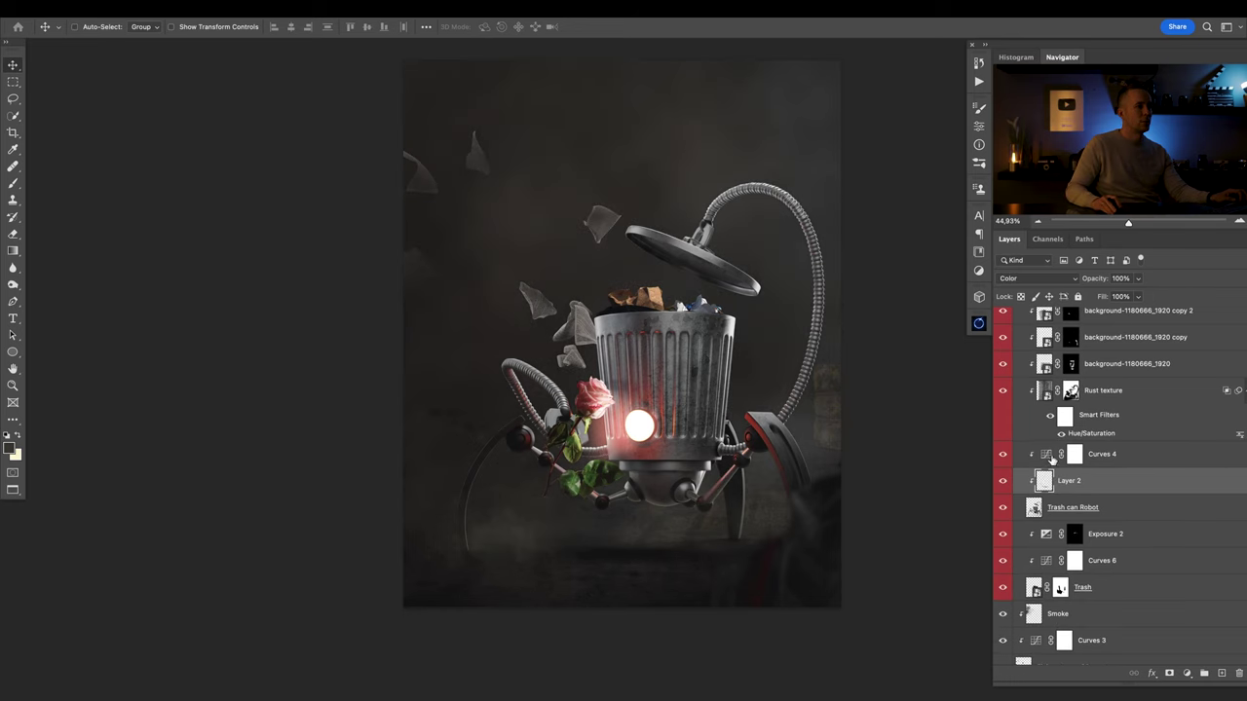
# Place the Flying papers 02 image above the Smoke layer, directly beneath the Robot group.
pyautogui.scroll(3, 1054, 458)
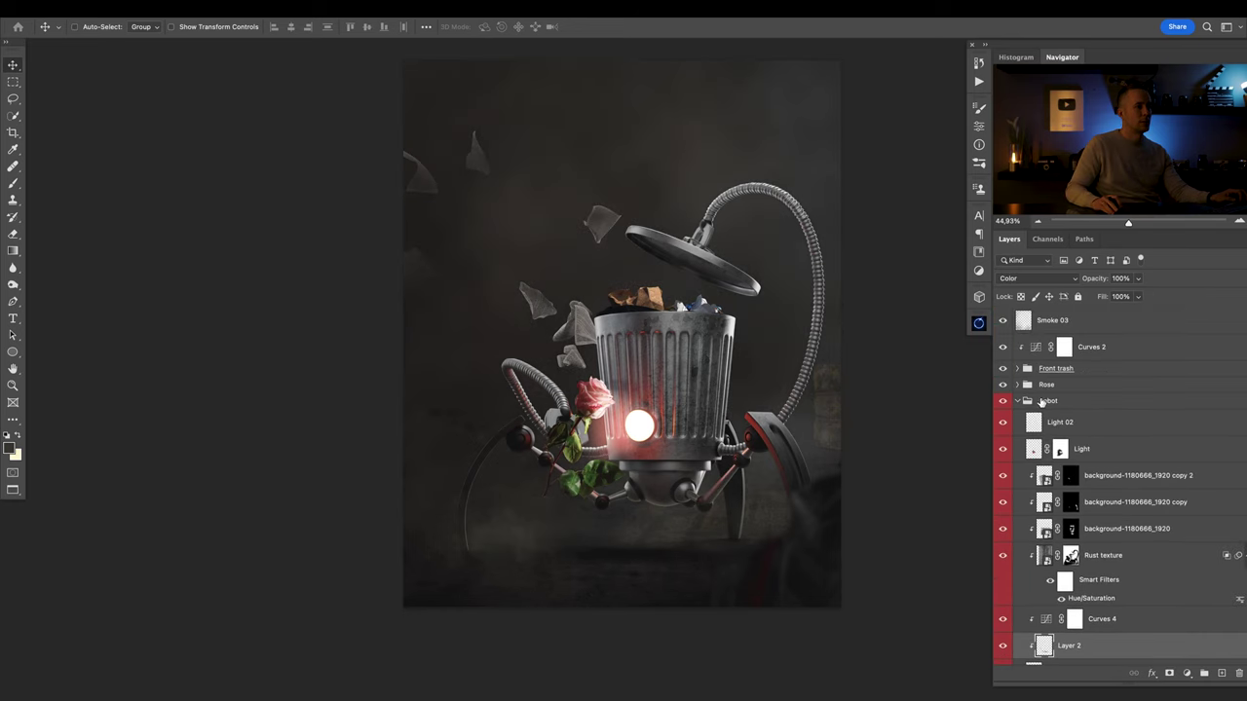
pyautogui.scroll(-5, 1042, 401)
pyautogui.click(1039, 516)
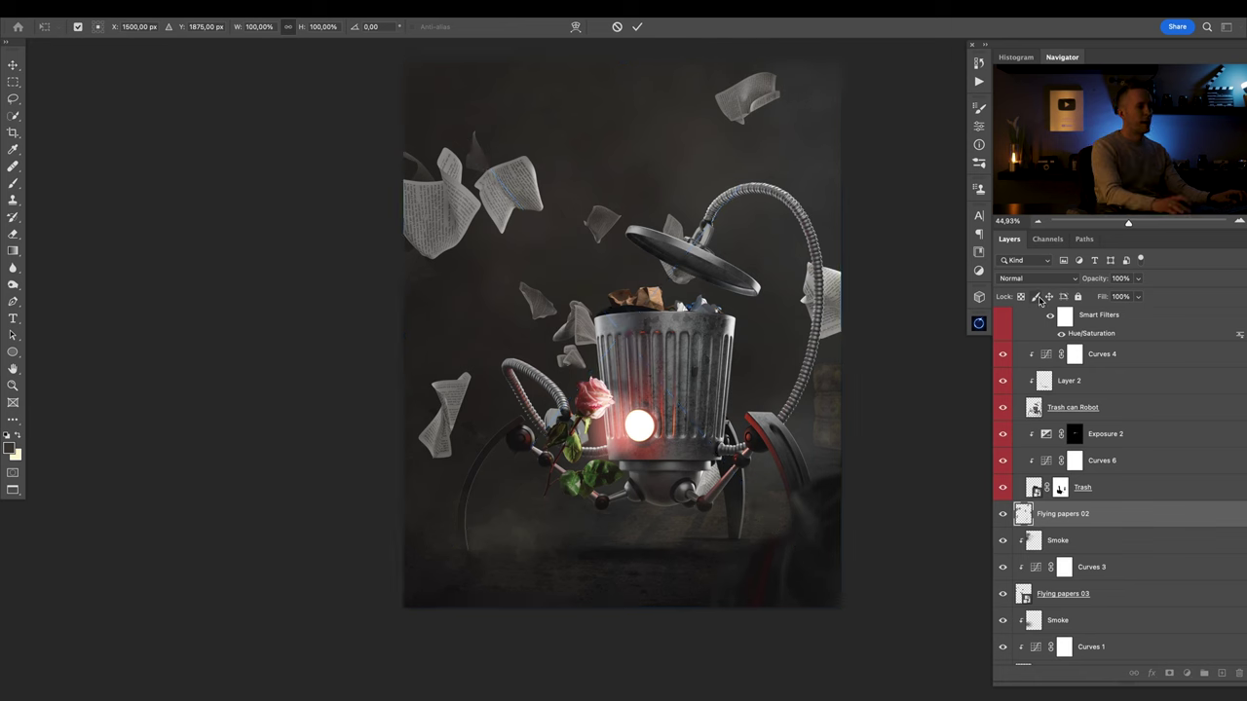
pyautogui.press('Return')
# Move the Flying papers 02 layer upward so its centre paper floats above the trash can lid.
pyautogui.moveTo(622, 283); pyautogui.dragTo(599, 331)
pyautogui.scroll(3, 604, 333)
pyautogui.moveTo(596, 286); pyautogui.dragTo(596, 252)
pyautogui.moveTo(604, 320); pyautogui.dragTo(595, 406)
pyautogui.moveTo(604, 341); pyautogui.dragTo(606, 329)
# Lasso the large paper at the canvas's upper-left corner and mask it out of the Flying papers 02 layer.
pyautogui.press('l')
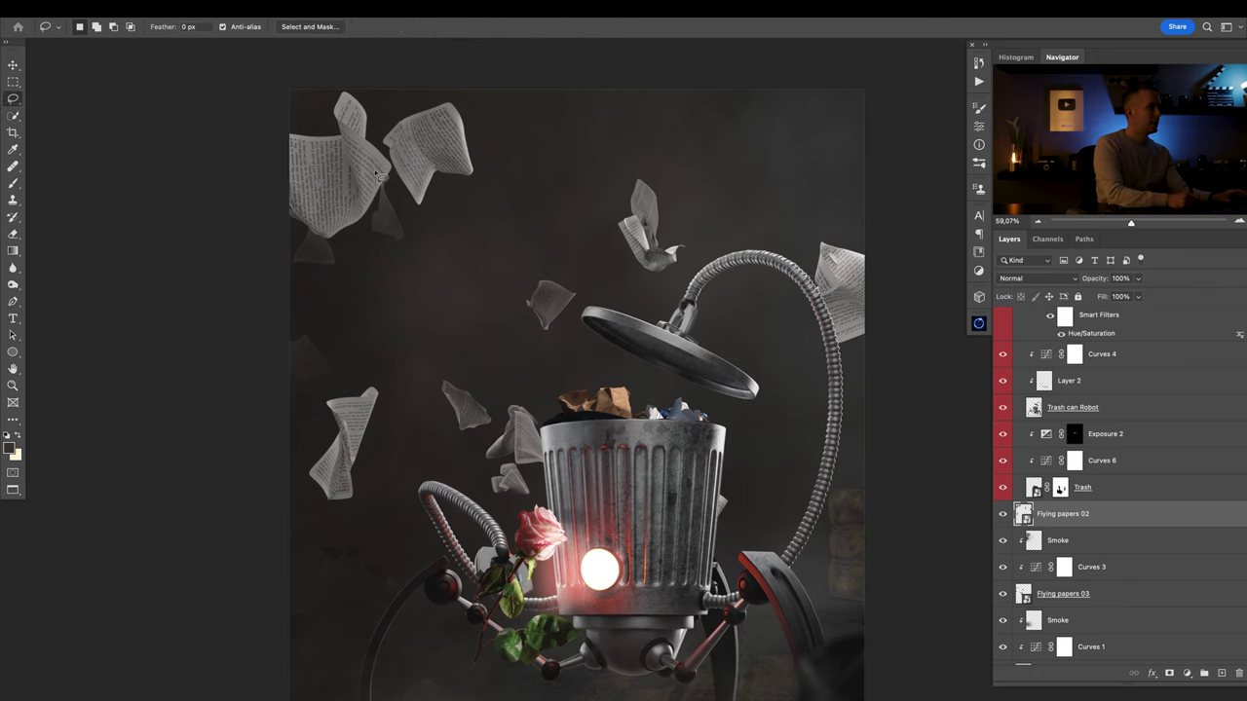
pyautogui.moveTo(414, 285)
pyautogui.mouseDown()
pyautogui.moveTo(399, 319)
pyautogui.moveTo(357, 310)
pyautogui.moveTo(420, 281)
pyautogui.mouseUp()
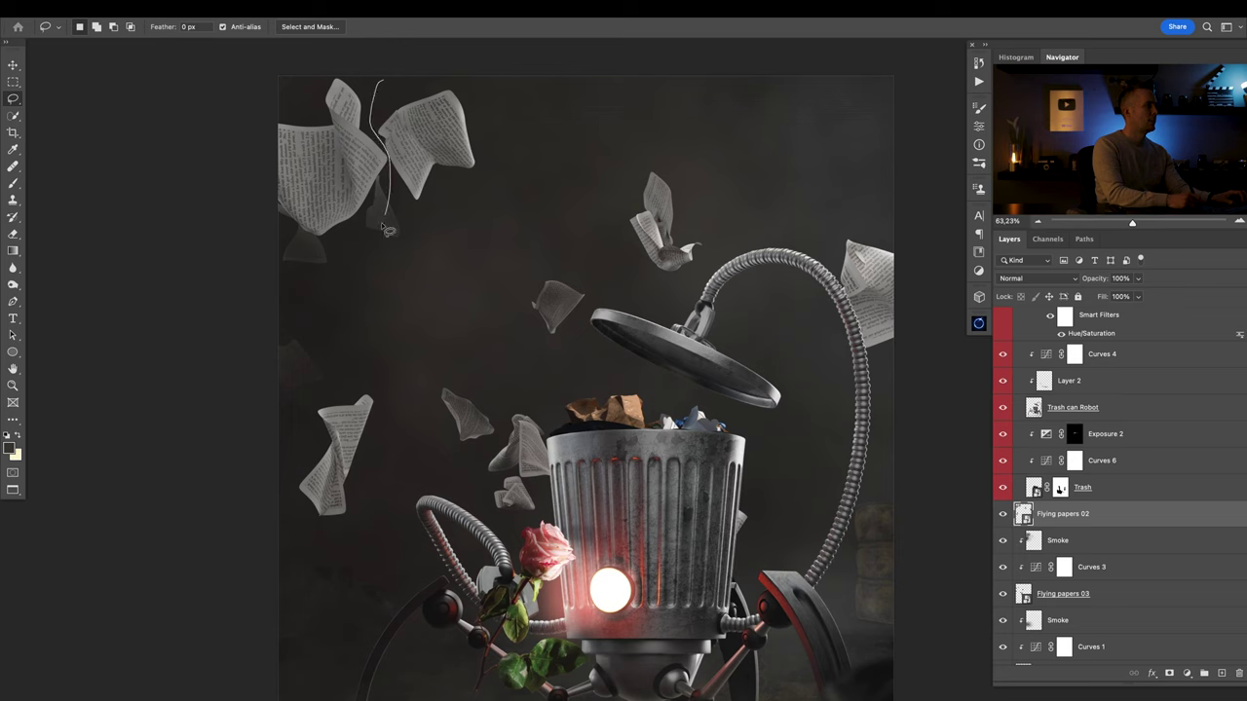
pyautogui.moveTo(383, 65); pyautogui.dragTo(384, 68)
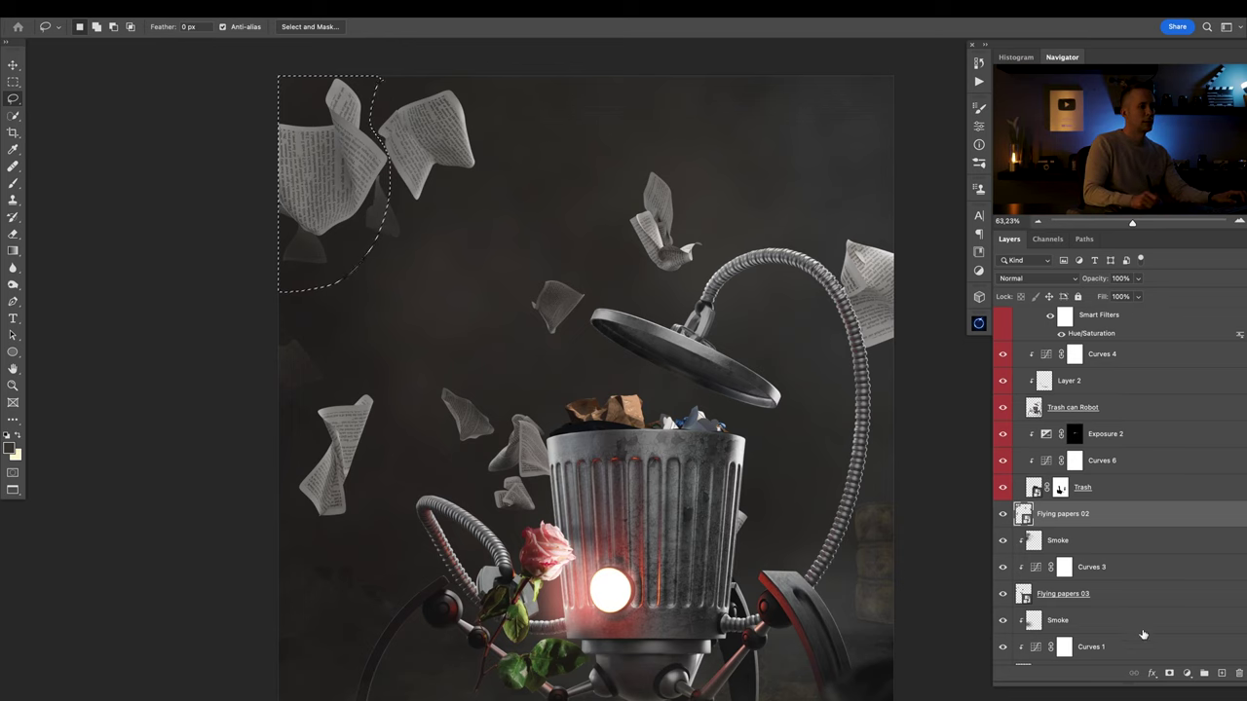
pyautogui.keyDown('alt'); pyautogui.click(1170, 673); pyautogui.keyUp('alt')
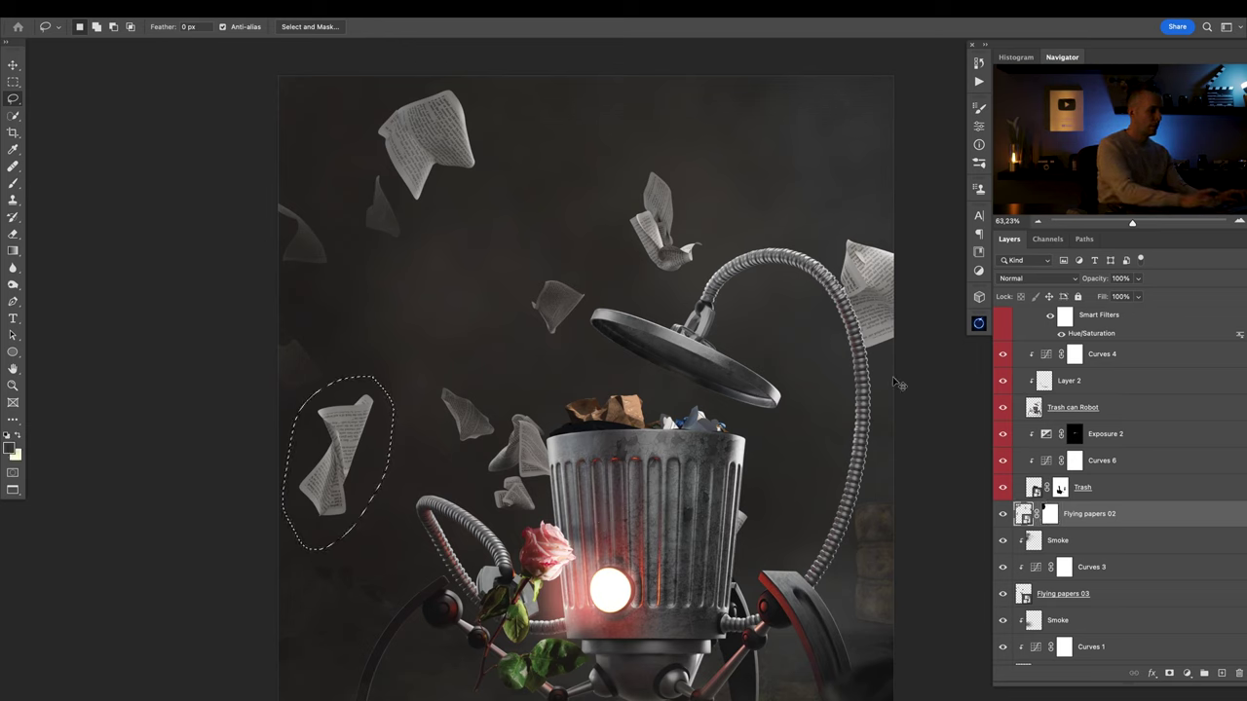
# Copy the lone paper left of the trash can onto its own layer and mask the original out of Flying papers 02.
pyautogui.hotkey('ctrl', 'j')
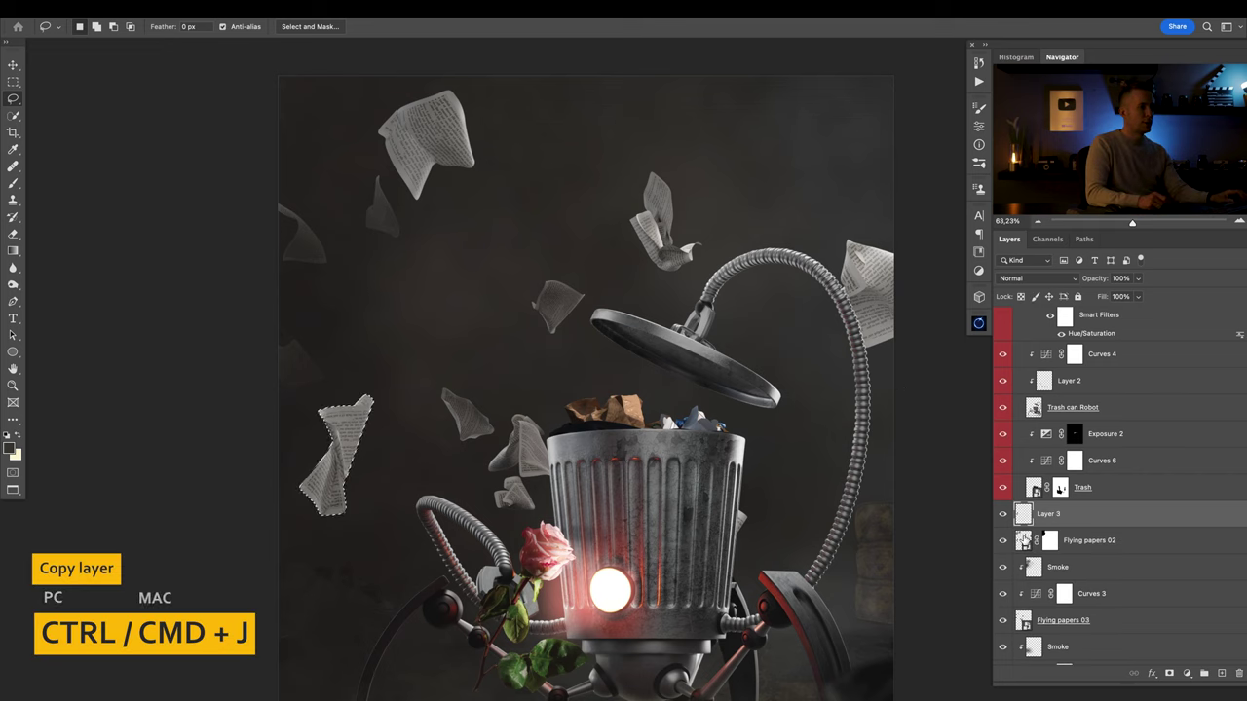
pyautogui.click(1049, 540)
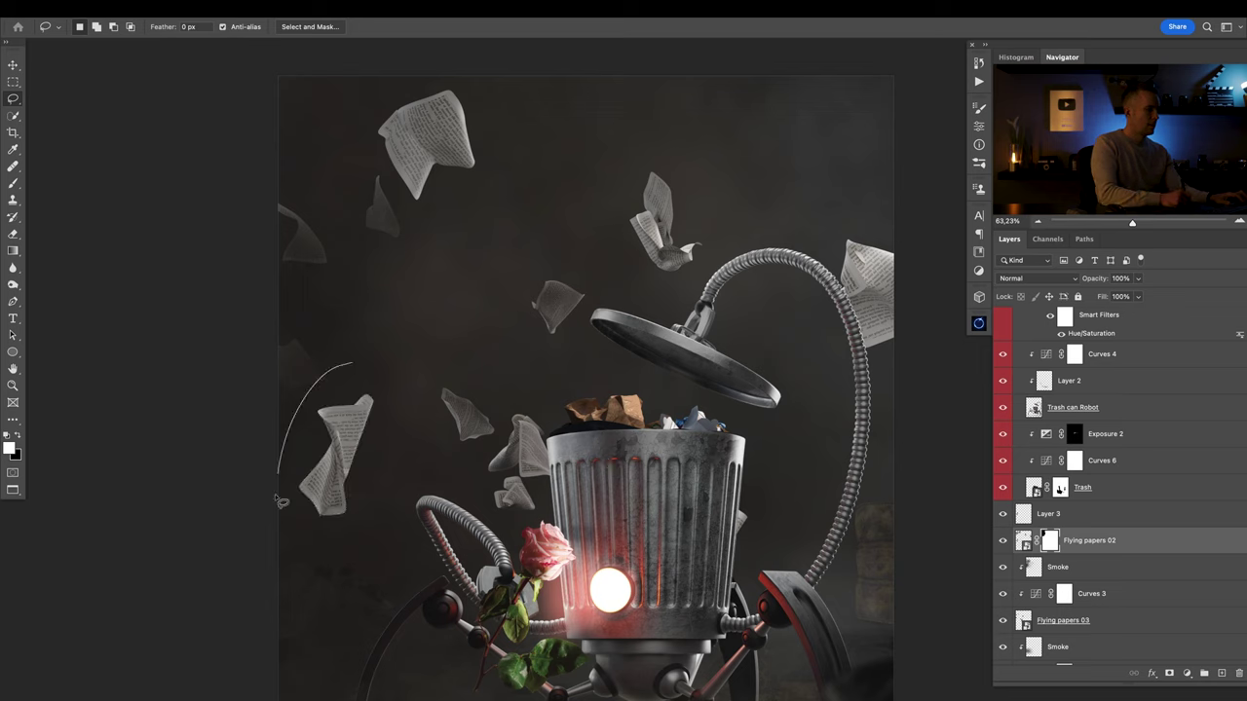
pyautogui.moveTo(368, 340); pyautogui.dragTo(362, 336)
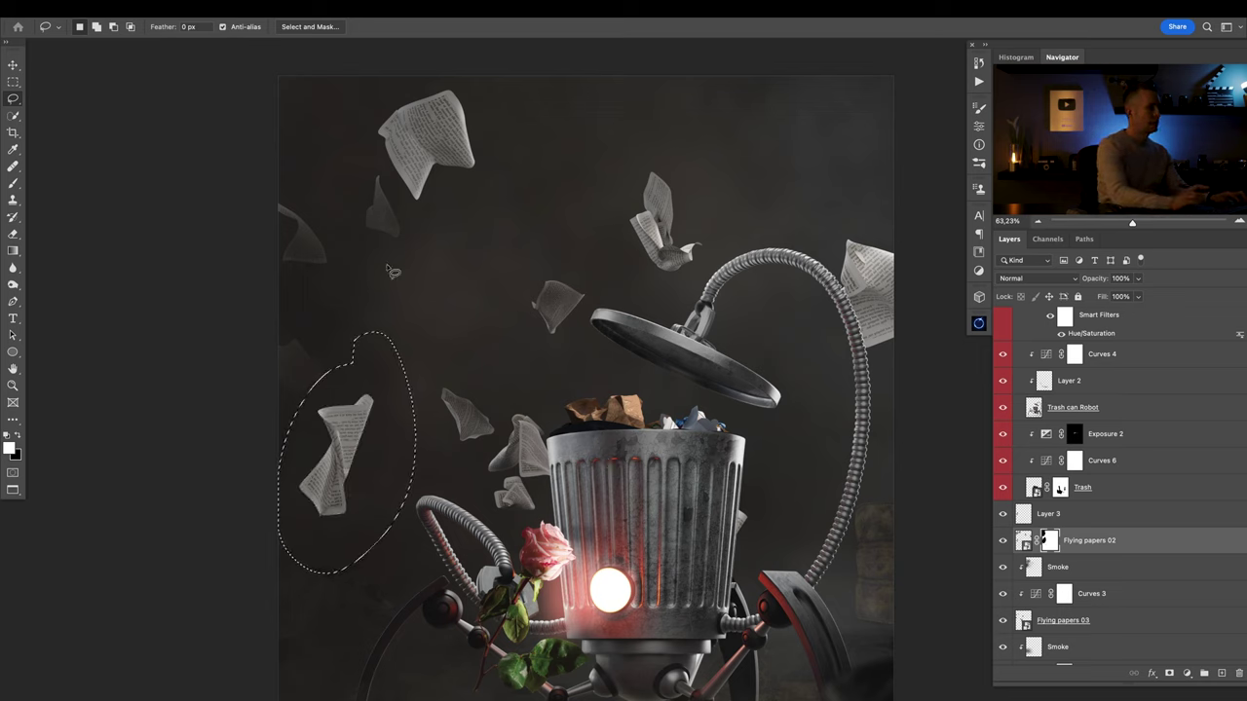
pyautogui.click(1004, 515)
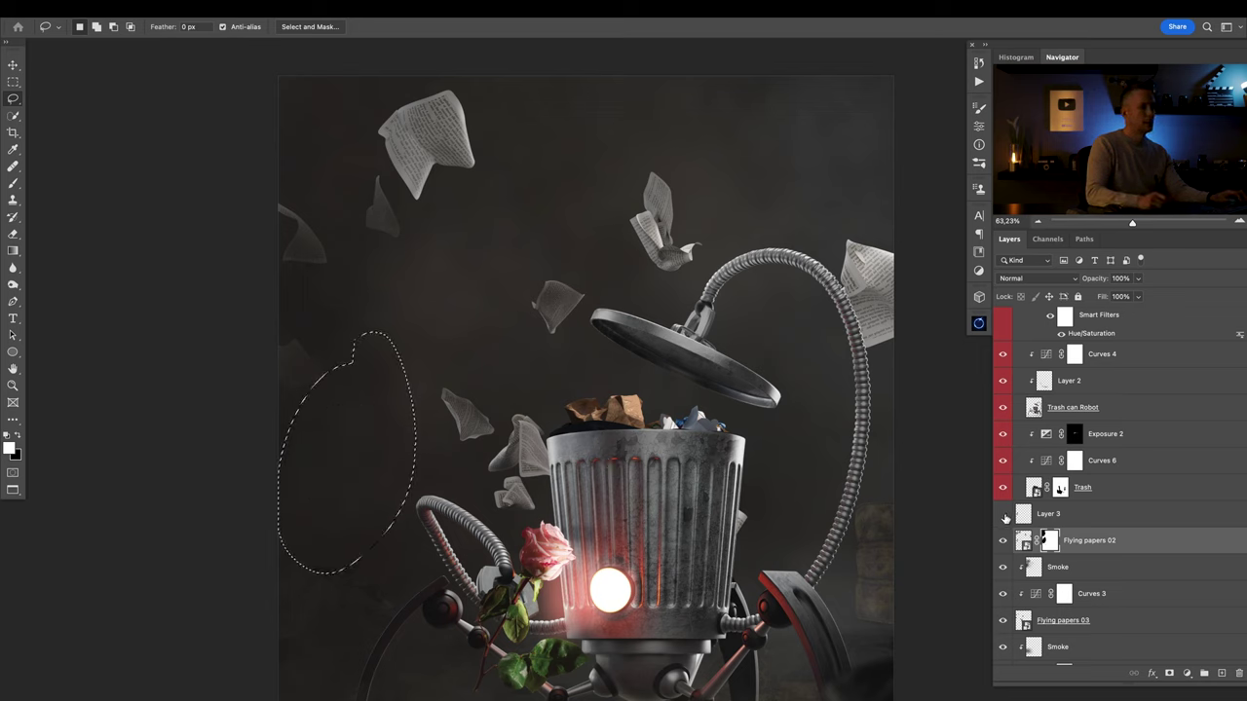
pyautogui.click(1004, 514)
pyautogui.click(1047, 513)
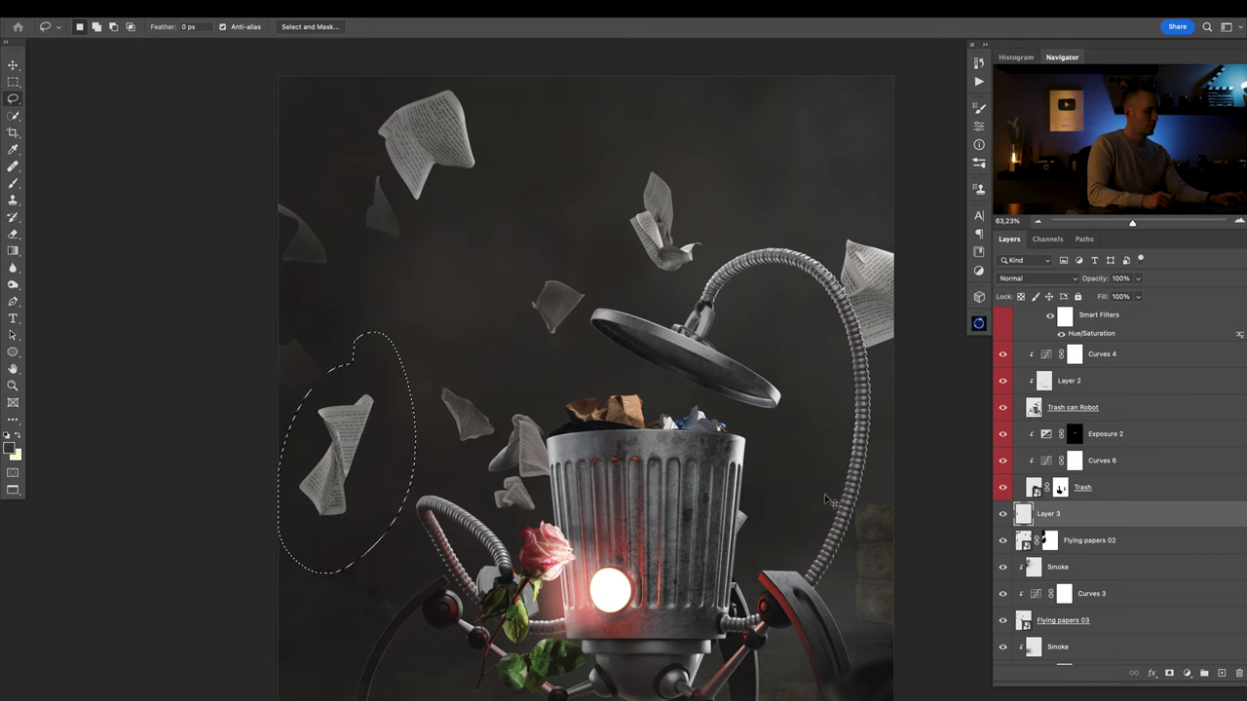
# Move the copied paper up beneath the large upper-left one, and shift the Flying papers 02 layer left and slightly down.
pyautogui.press('v')
pyautogui.moveTo(558, 460)
pyautogui.mouseDown()
pyautogui.moveTo(417, 370)
pyautogui.moveTo(437, 313)
pyautogui.mouseUp()
pyautogui.scroll(-2, 429, 341)
pyautogui.scroll(-2, 429, 341)
pyautogui.press('b')
pyautogui.press('v')
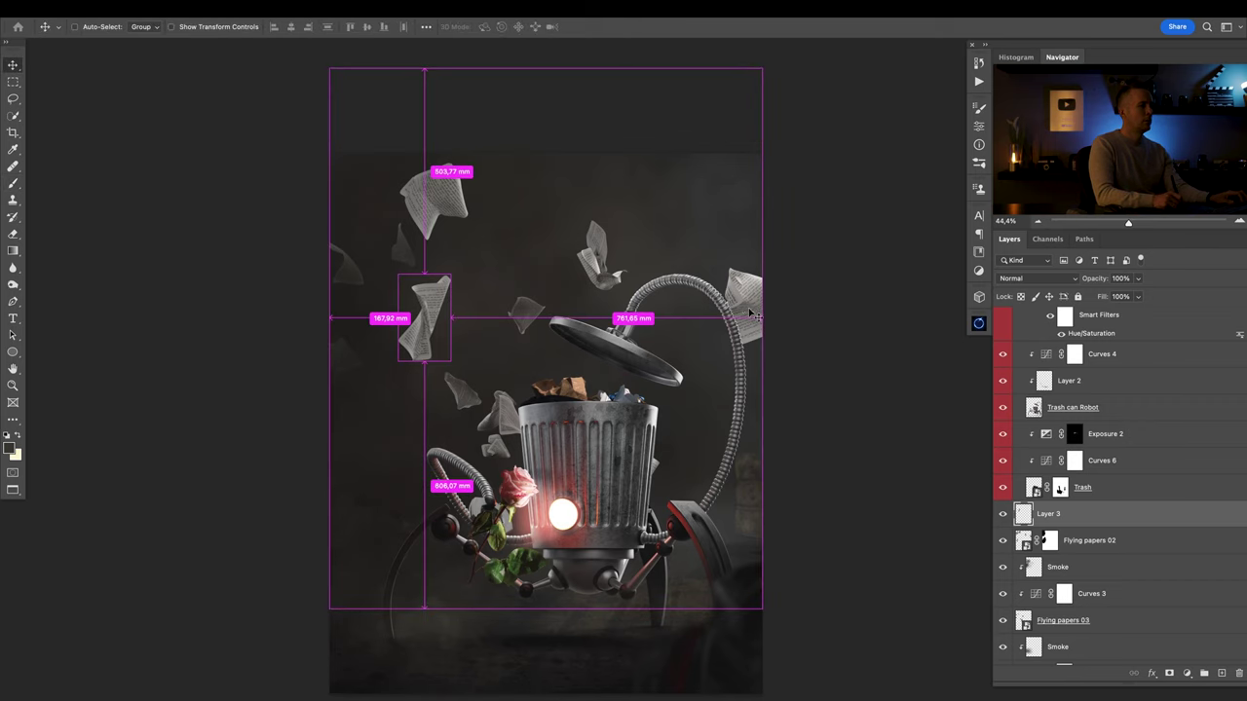
pyautogui.click(1046, 542)
pyautogui.moveTo(758, 314)
pyautogui.mouseDown()
pyautogui.moveTo(758, 353)
pyautogui.moveTo(758, 331)
pyautogui.moveTo(698, 331)
pyautogui.moveTo(641, 278)
pyautogui.moveTo(681, 414)
pyautogui.moveTo(707, 323)
pyautogui.moveTo(666, 330)
pyautogui.moveTo(711, 242)
pyautogui.moveTo(702, 380)
pyautogui.moveTo(672, 370)
pyautogui.mouseUp()
# Try to mask the paper above the lid and the one behind the curved hose out of the Flying papers 02 layer.
pyautogui.press('l')
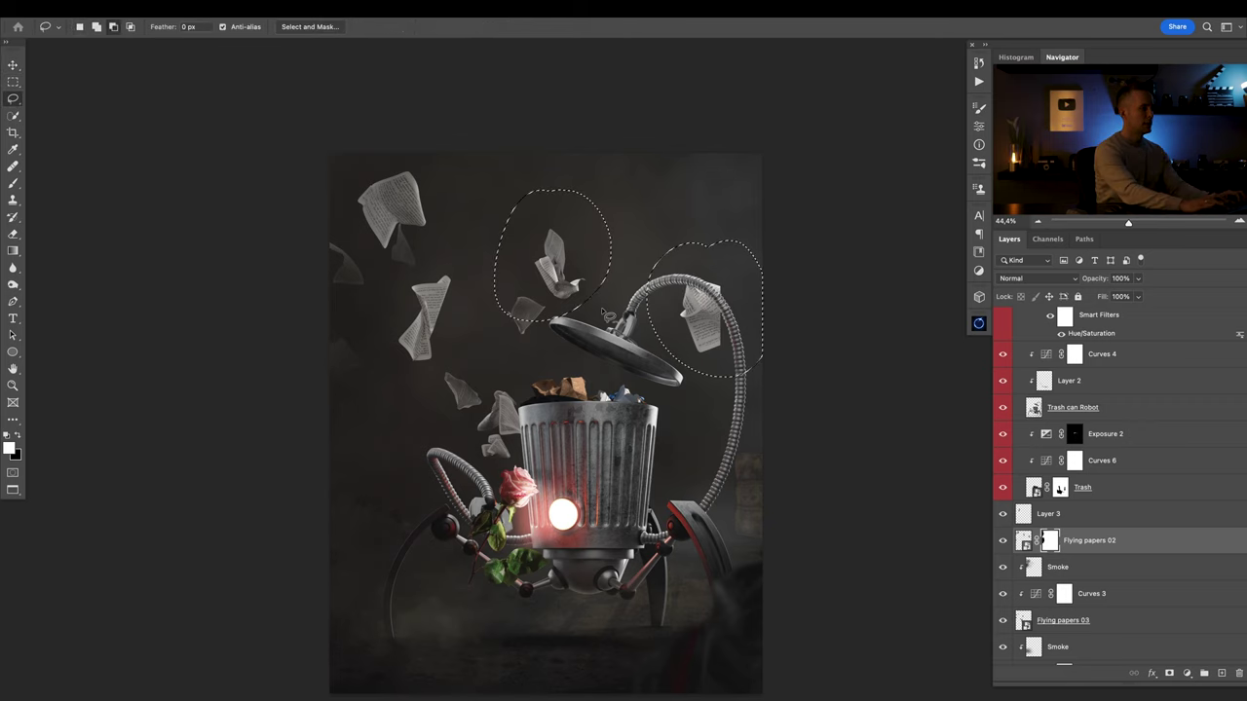
pyautogui.press('Delete')
pyautogui.hotkey('ctrl', 'd')
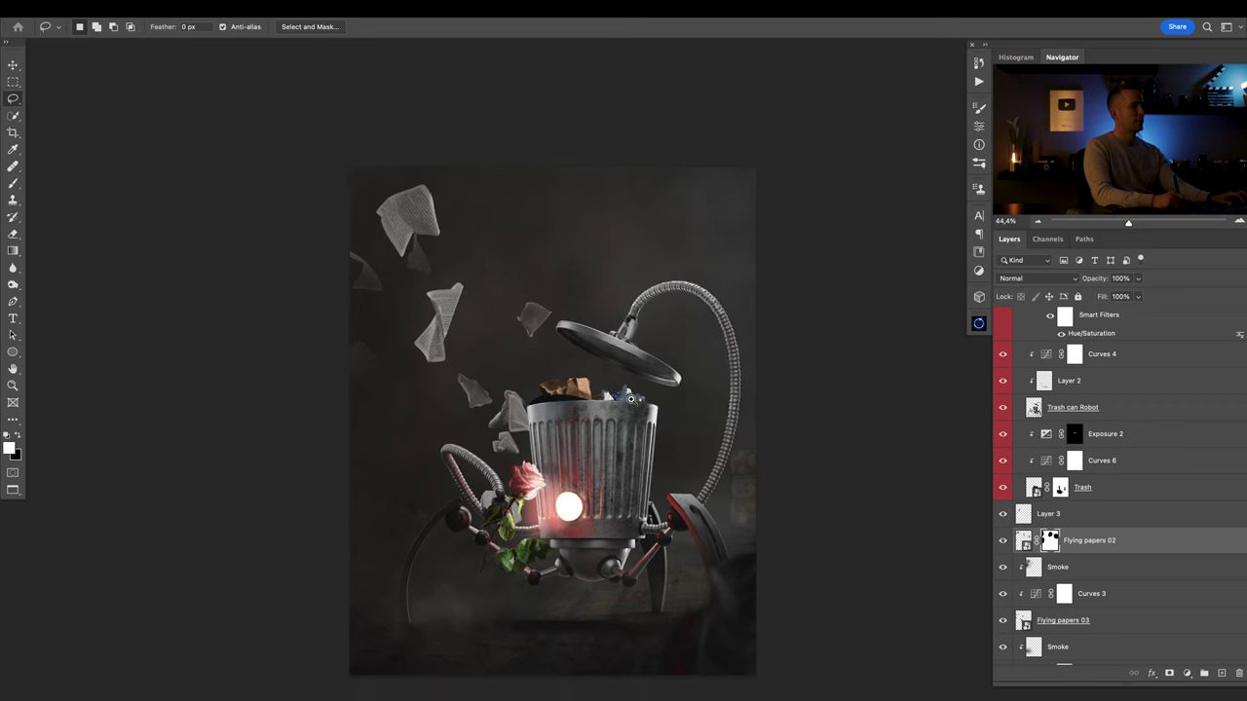
pyautogui.scroll(-5, 614, 399)
pyautogui.scroll(3, 606, 416)
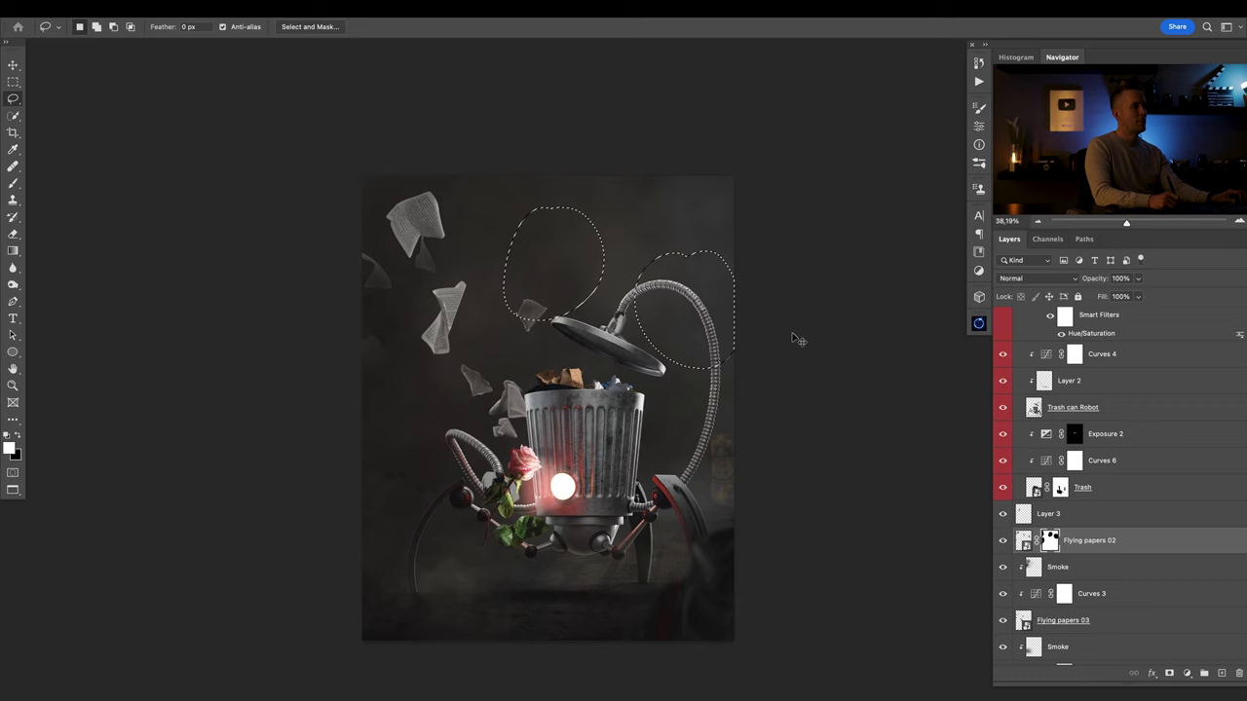
pyautogui.hotkey('alt', 'BackSpace')
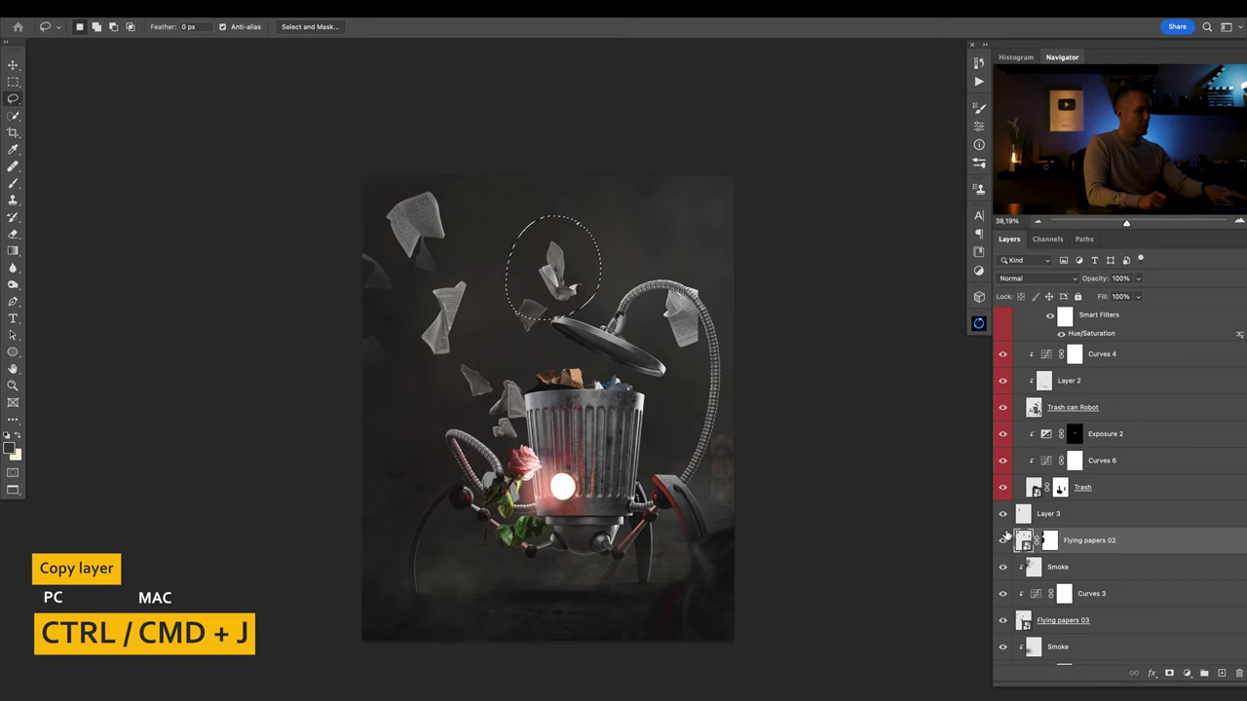
# Copy the paper above the lid onto its own layer, and mask it and the paper behind the hose out of Flying papers 02.
pyautogui.hotkey('ctrl', 'j')
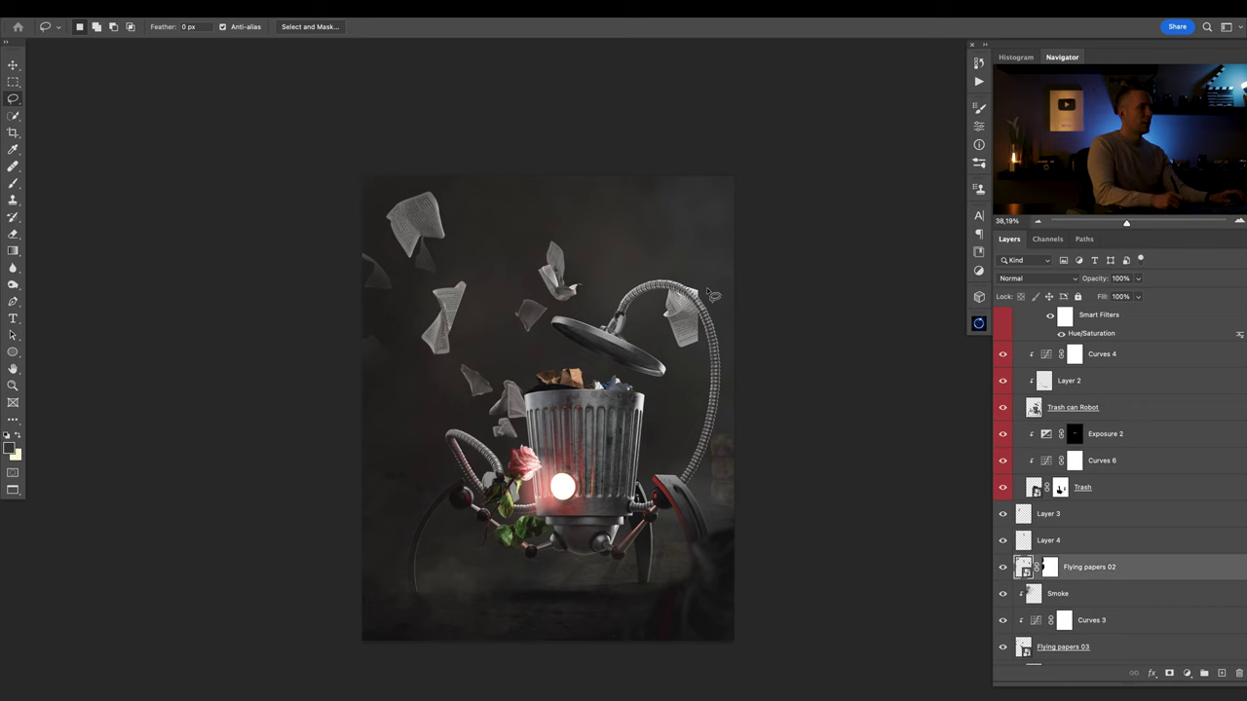
pyautogui.moveTo(781, 329); pyautogui.dragTo(672, 161)
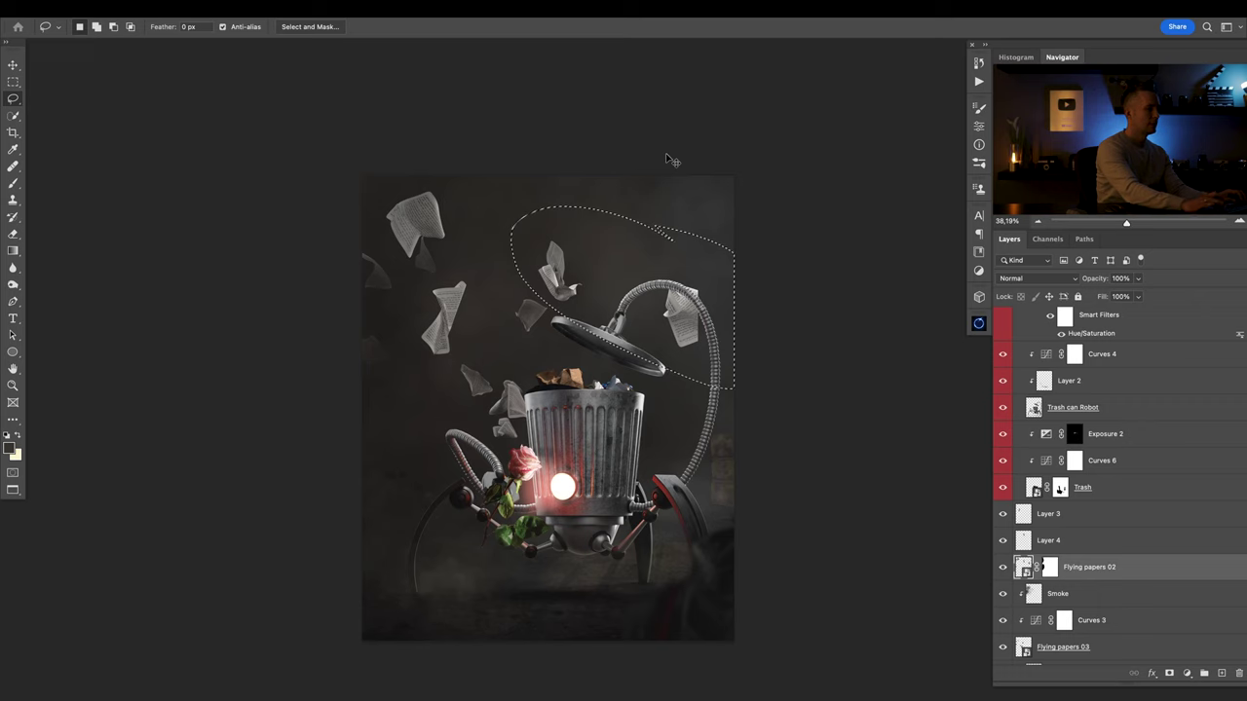
pyautogui.hotkey('ctrl', 'j')
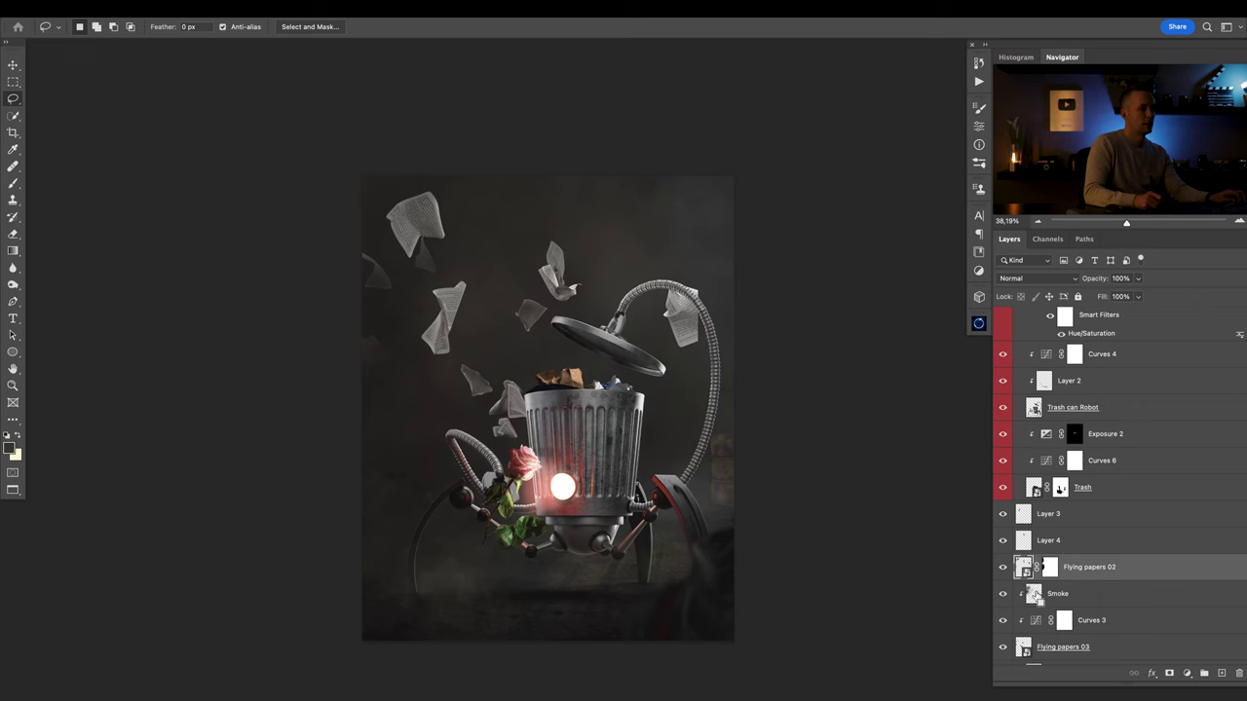
pyautogui.click(1053, 567)
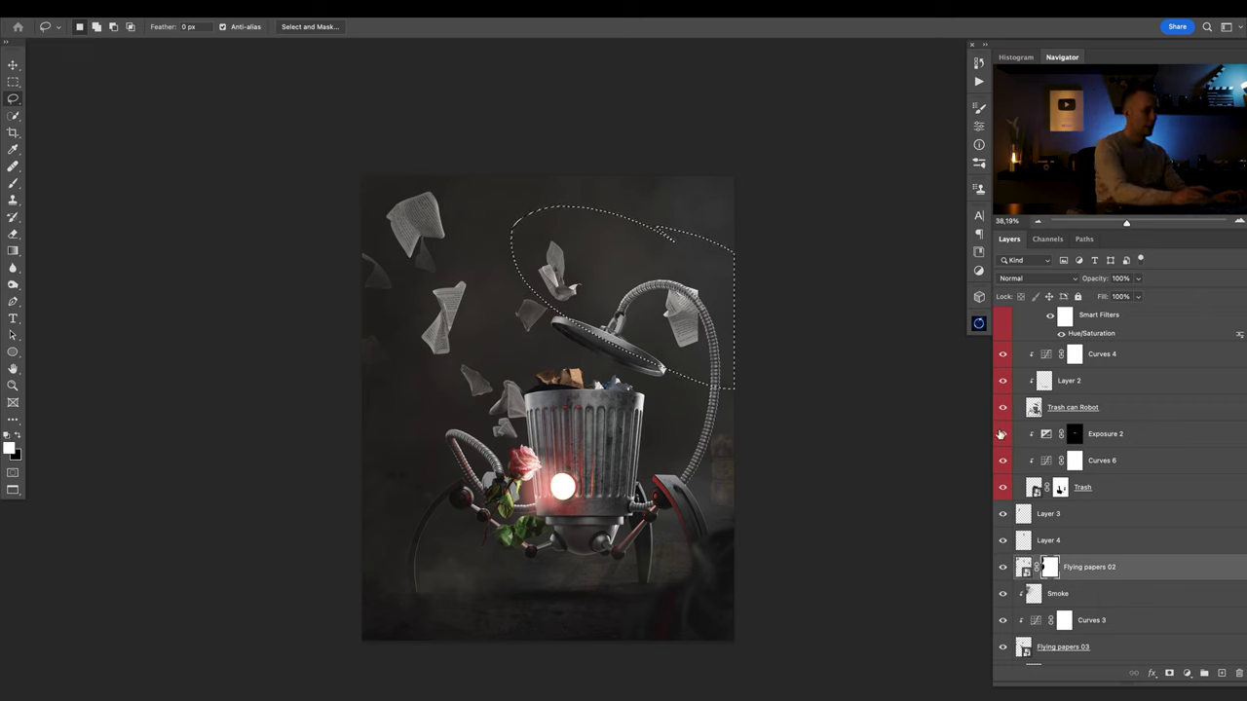
pyautogui.press('super+BackSpace')
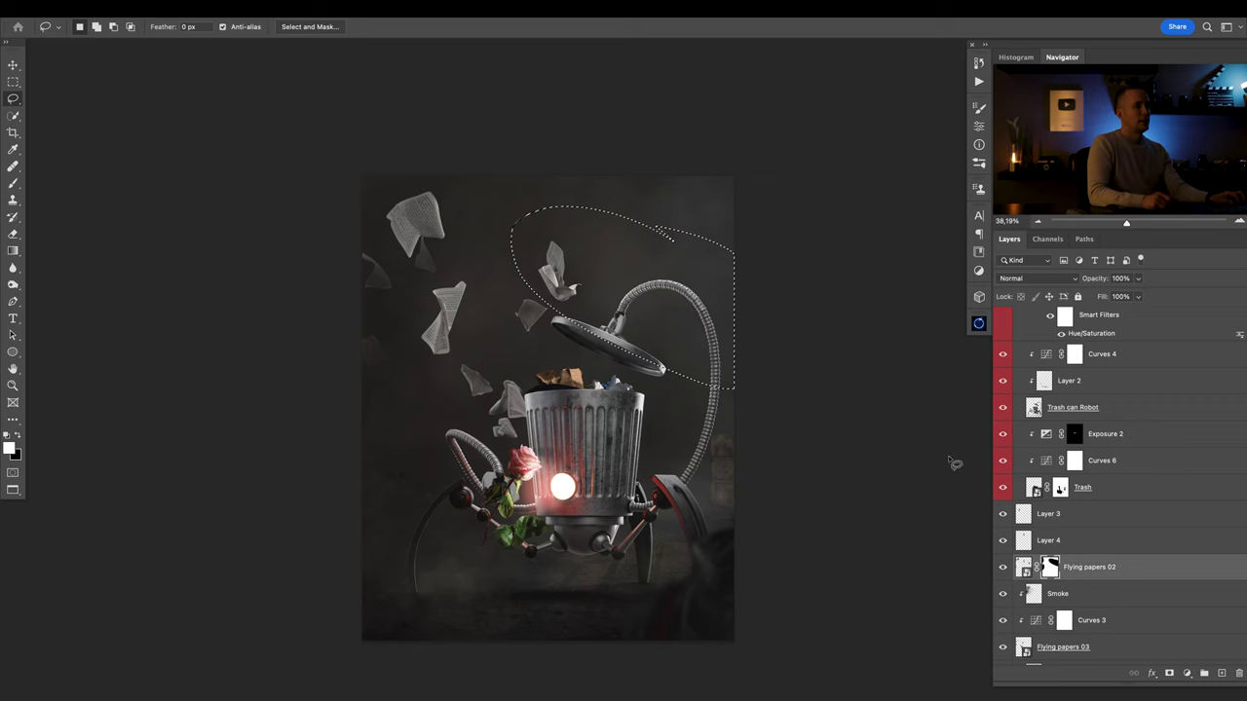
pyautogui.click(1033, 540)
pyautogui.press('v')
pyautogui.press('super+d')
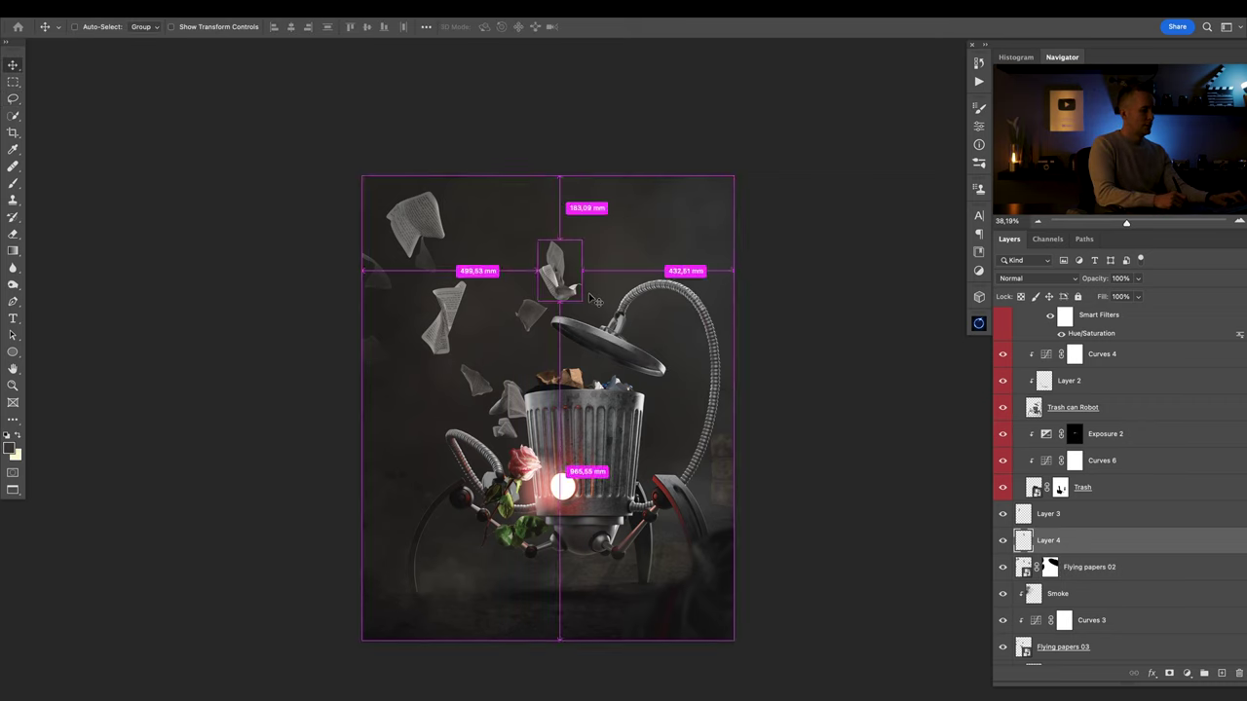
# Try to transform the Layer 4 paper and position it at the canvas's upper-right corner.
pyautogui.moveTo(604, 294)
pyautogui.mouseDown()
pyautogui.moveTo(699, 229)
pyautogui.moveTo(610, 336)
pyautogui.moveTo(624, 313)
pyautogui.mouseUp()
pyautogui.hotkey('ctrl', 't')
pyautogui.moveTo(715, 264); pyautogui.dragTo(399, 610)
pyautogui.moveTo(453, 477); pyautogui.dragTo(819, 122)
pyautogui.press('Return')
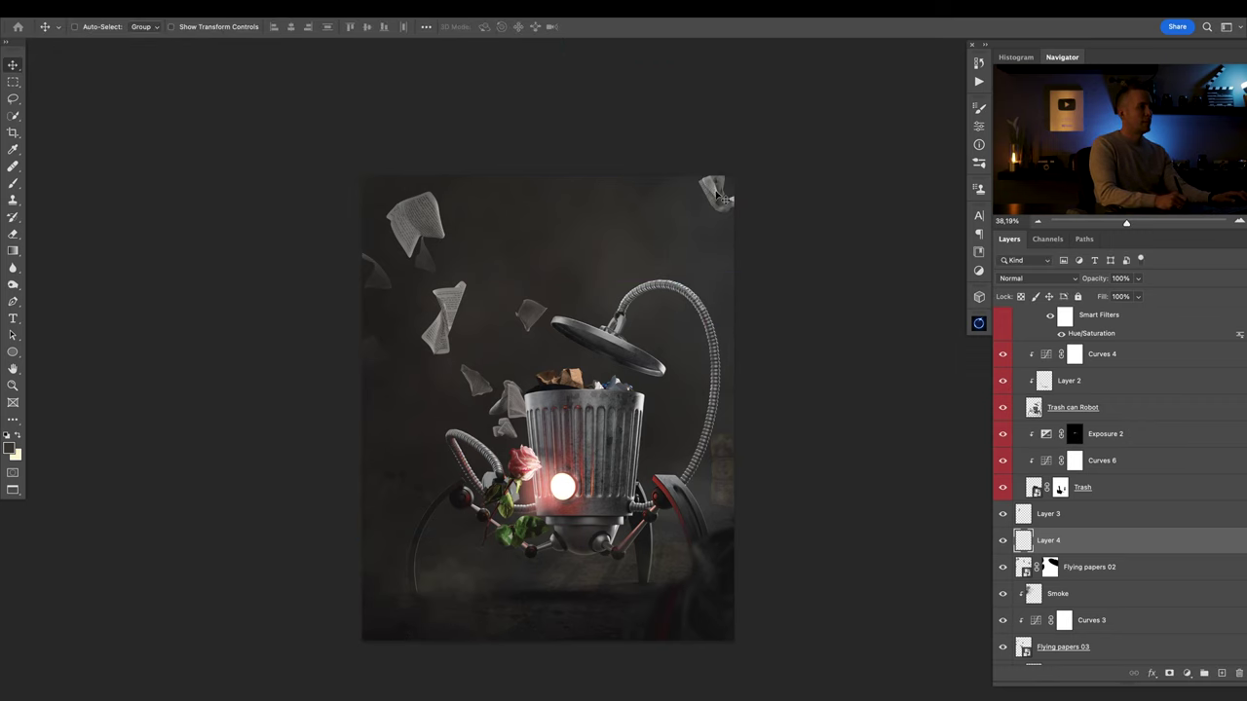
pyautogui.moveTo(718, 196); pyautogui.dragTo(639, 282)
pyautogui.rightClick(647, 263)
pyautogui.click(933, 392)
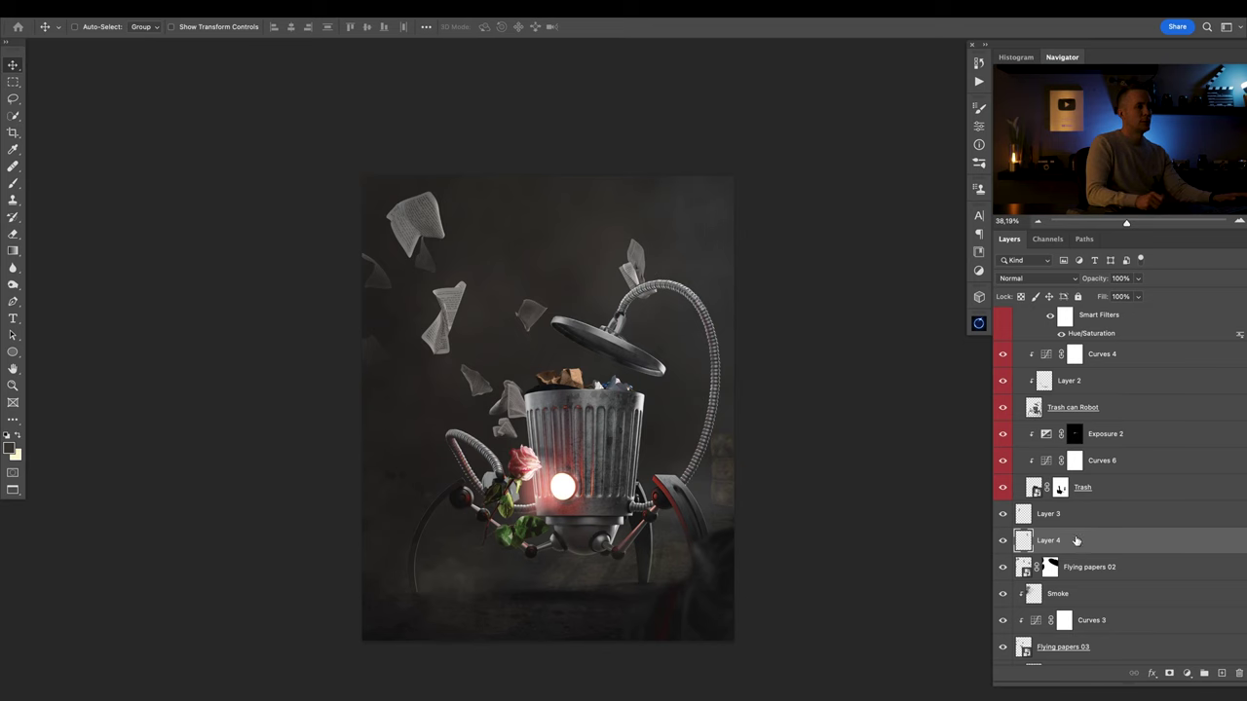
# Convert Layer 4 to a smart object and transform its paper so it enters the frame at the canvas's upper-right corner.
pyautogui.rightClick(1076, 540)
pyautogui.click(1113, 253)
pyautogui.moveTo(698, 243); pyautogui.dragTo(749, 189)
pyautogui.hotkey('ctrl', 't')
pyautogui.moveTo(711, 243); pyautogui.dragTo(726, 199)
pyautogui.press('Return')
pyautogui.moveTo(687, 330); pyautogui.dragTo(645, 343)
pyautogui.moveTo(646, 420); pyautogui.dragTo(618, 406)
pyautogui.moveTo(682, 228); pyautogui.dragTo(694, 224)
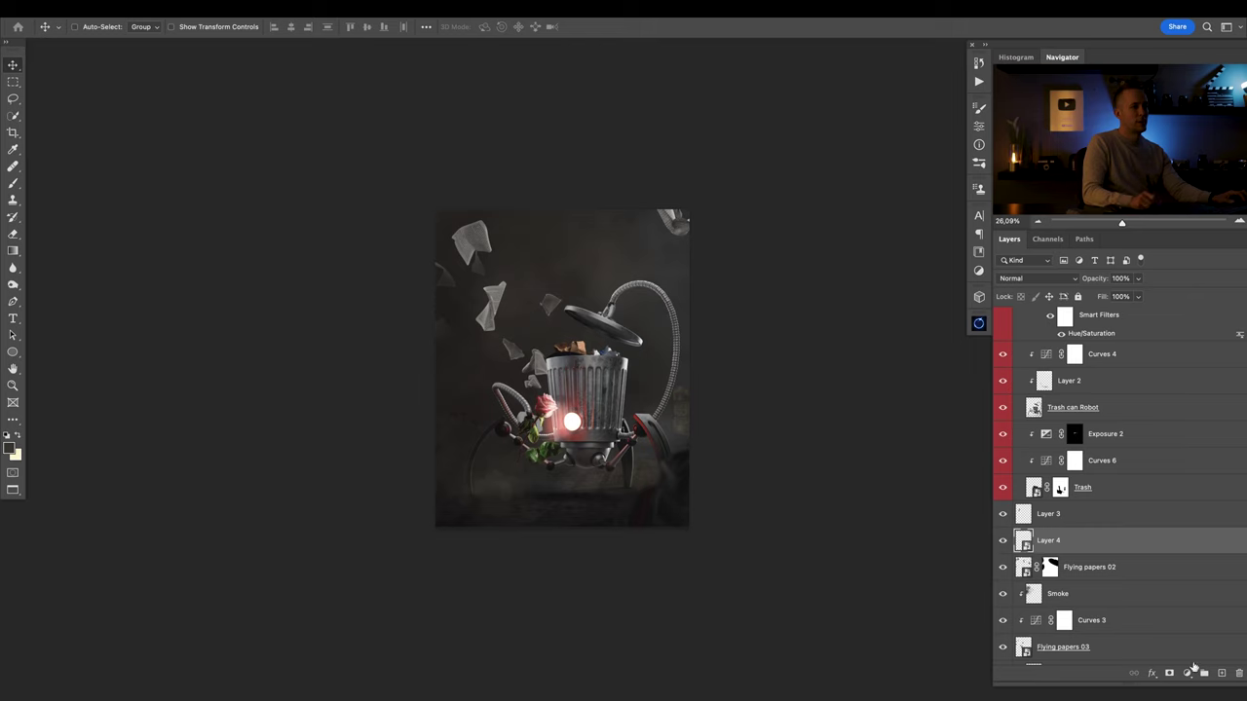
# Add a layer named Smoke clipped to Layer 4 and choose the Cloud/Dust 02 brush.
pyautogui.click(1222, 673)
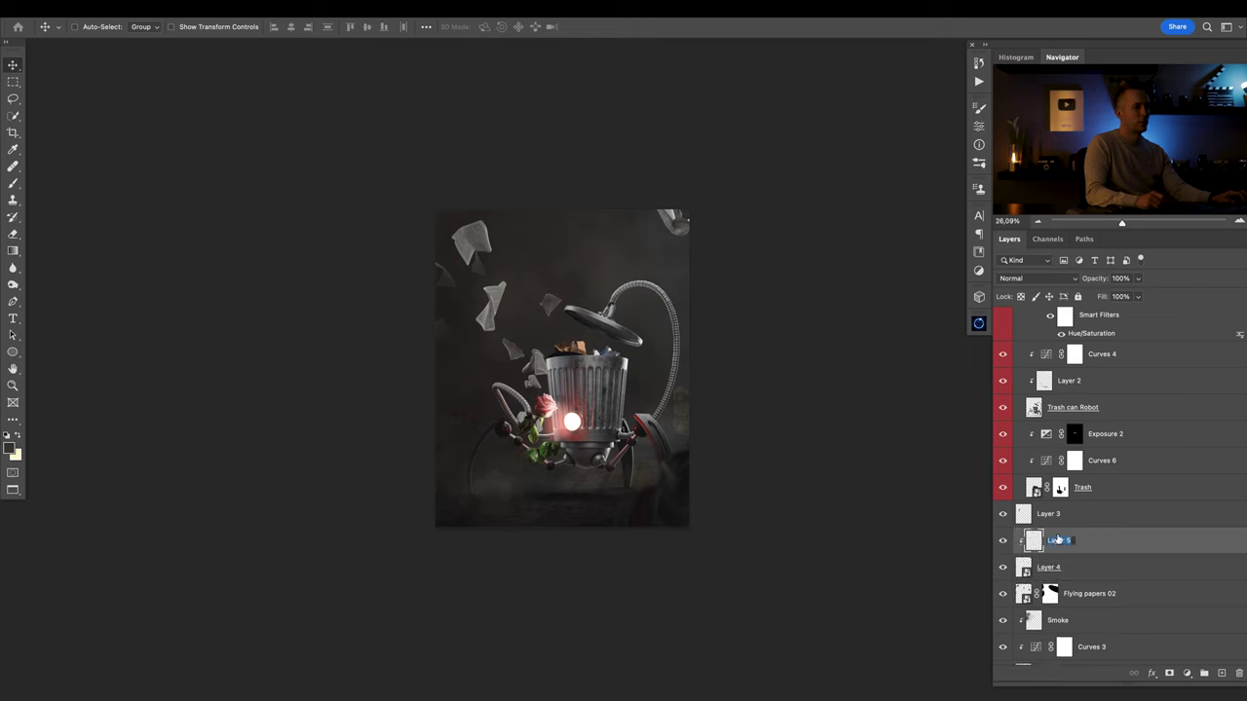
pyautogui.write('Smoke')
pyautogui.press('Return')
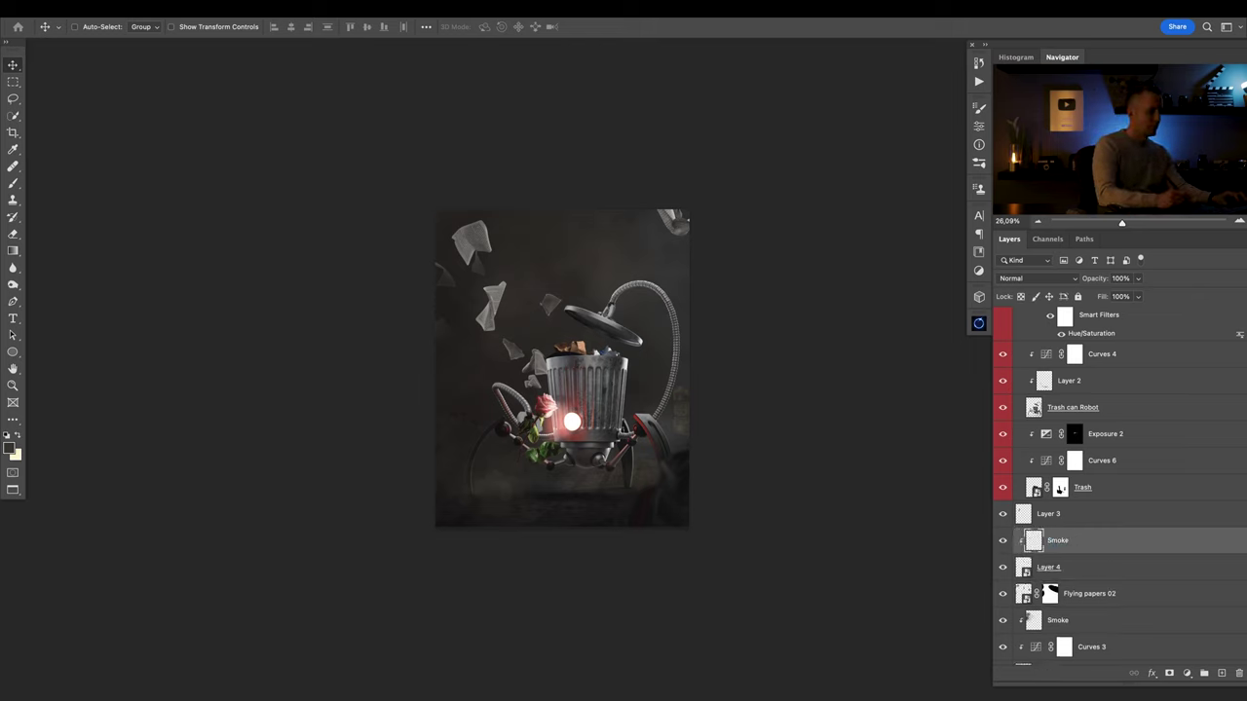
pyautogui.press('b')
pyautogui.rightClick(759, 565)
pyautogui.click(900, 565)
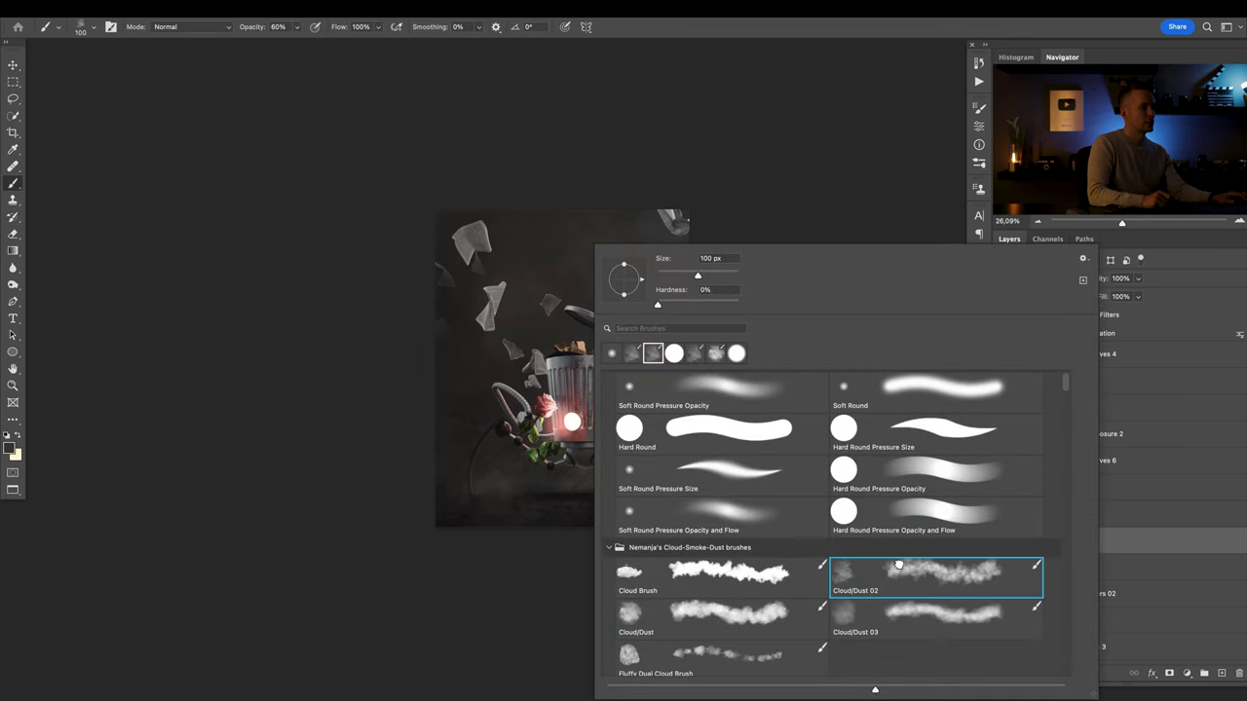
# Paint faint smoke over the upper-right paper at 800 px and 20% opacity, clearing early strokes and finishing with light grey sampled from the trash can.
pyautogui.click(650, 240)
pyautogui.moveTo(649, 239); pyautogui.dragTo(687, 253)
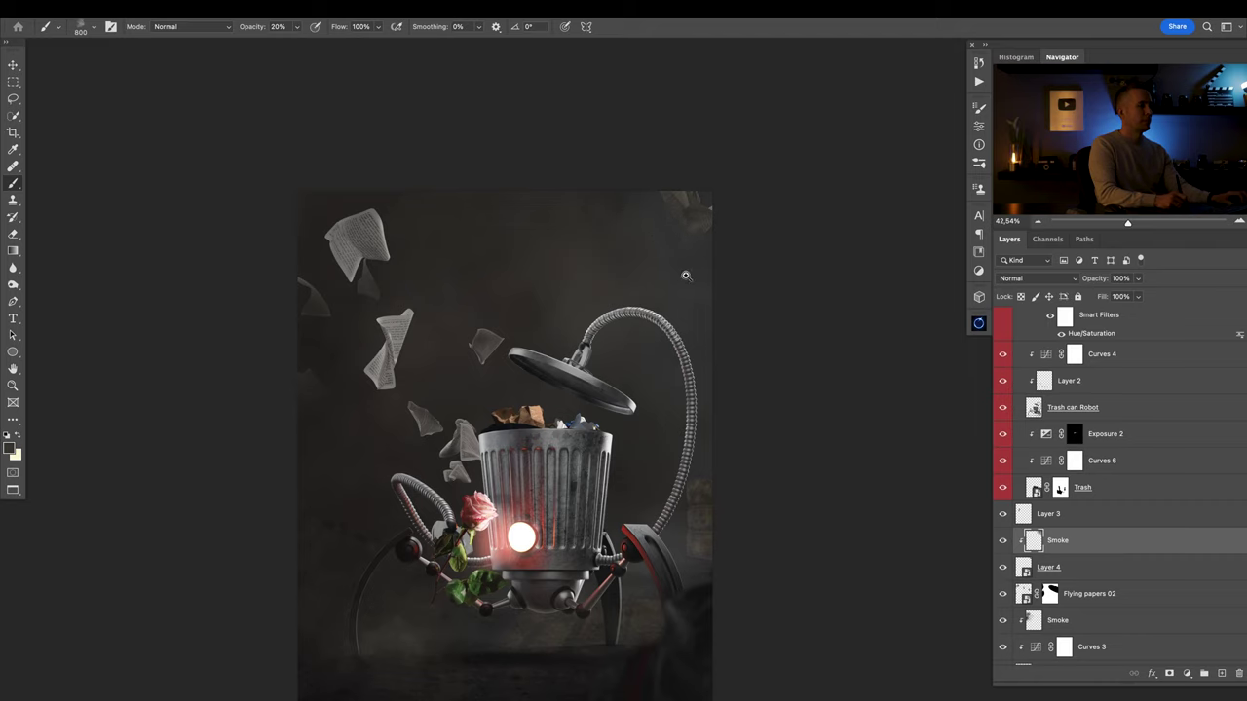
pyautogui.moveTo(686, 275); pyautogui.dragTo(639, 296)
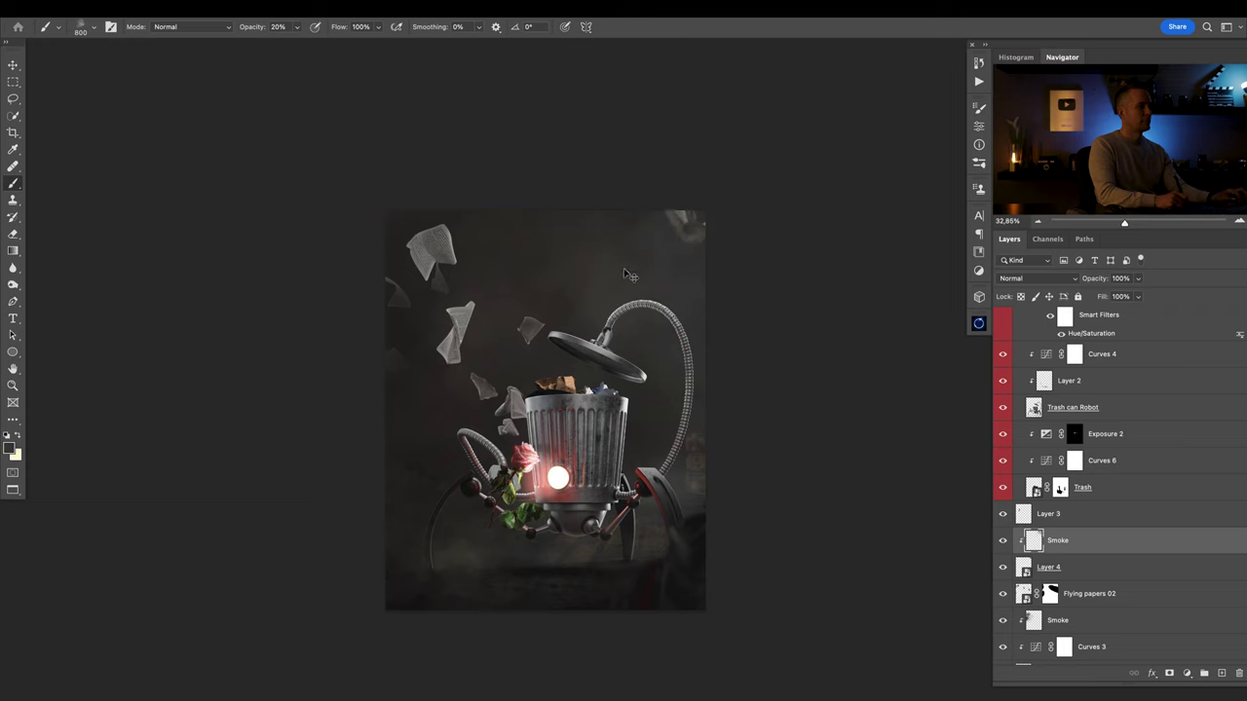
pyautogui.hotkey('ctrl', 'a')
pyautogui.press('Delete')
pyautogui.hotkey('ctrl', 'd')
pyautogui.moveTo(655, 302); pyautogui.dragTo(702, 296)
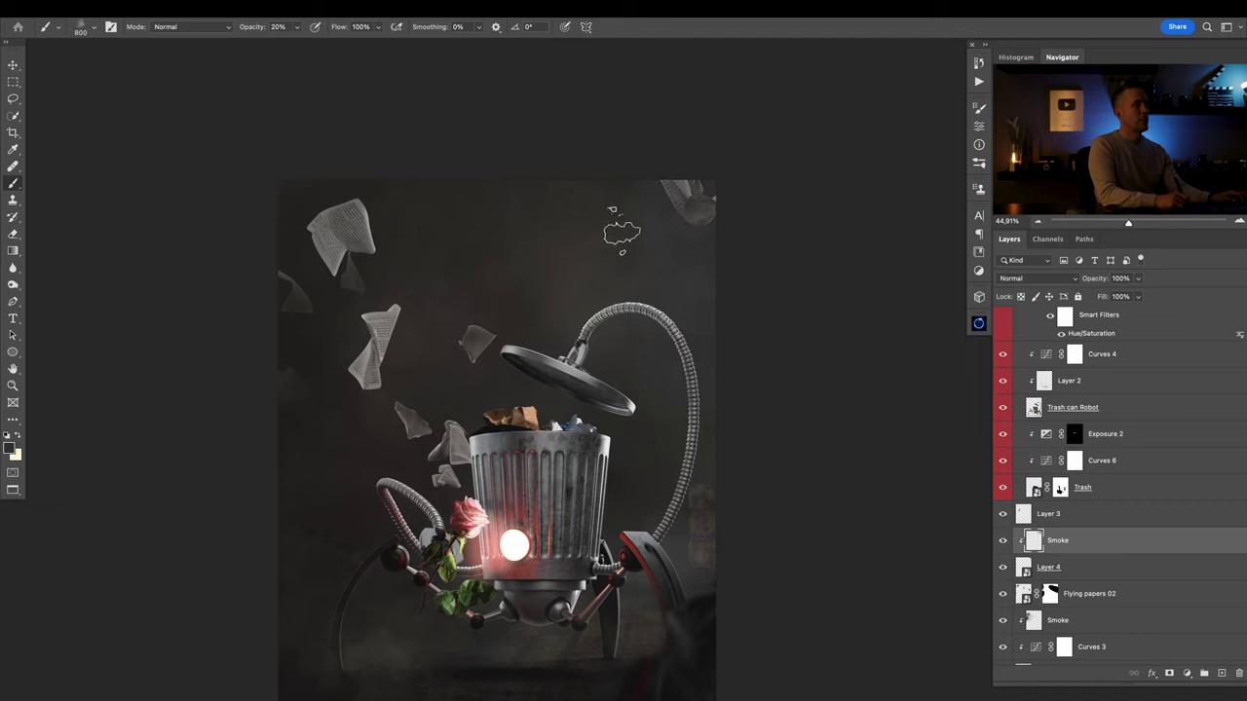
pyautogui.keyDown('alt'); pyautogui.click(474, 449); pyautogui.keyUp('alt')
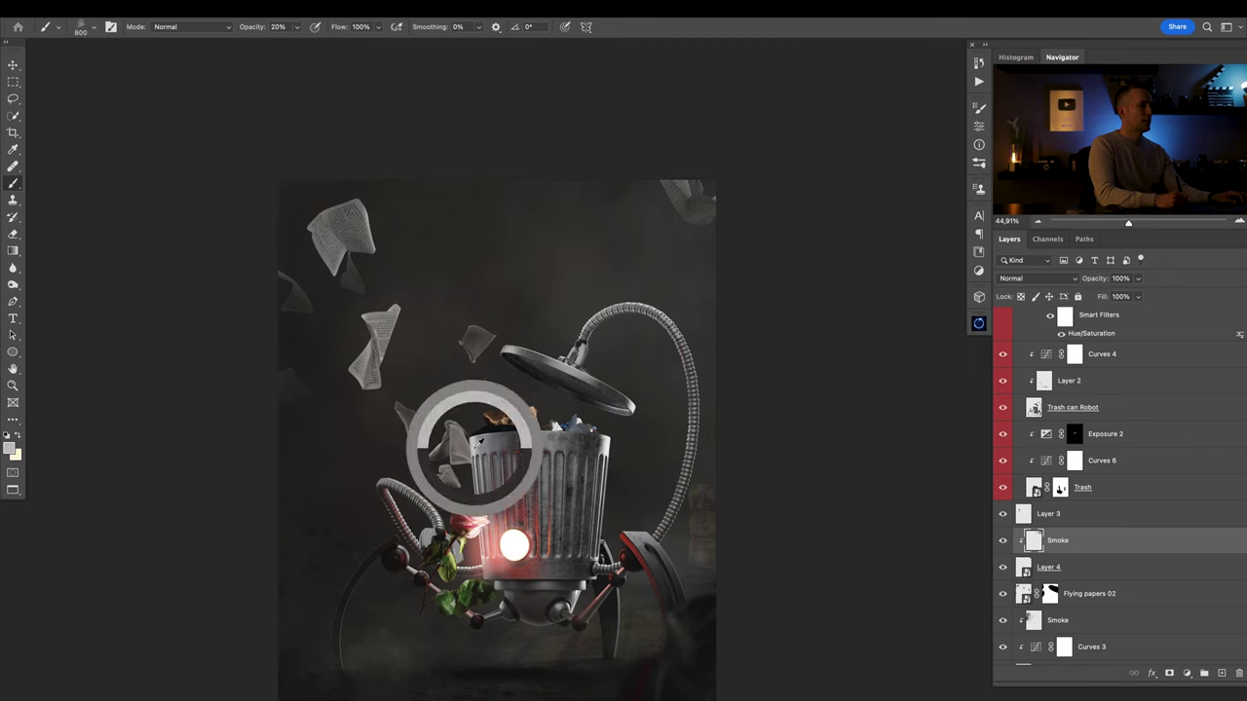
pyautogui.moveTo(706, 305)
pyautogui.mouseDown()
pyautogui.moveTo(683, 303)
pyautogui.moveTo(691, 251)
pyautogui.mouseUp()
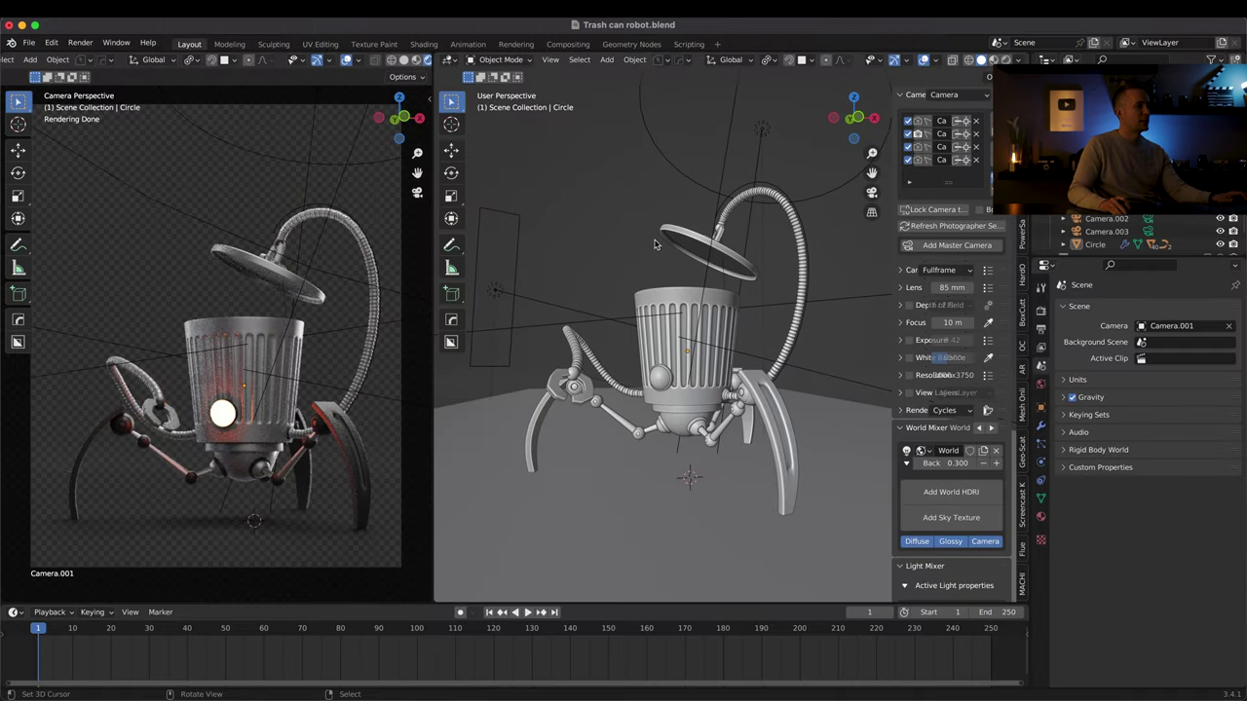
pyautogui.moveTo(657, 245); pyautogui.dragTo(694, 361)
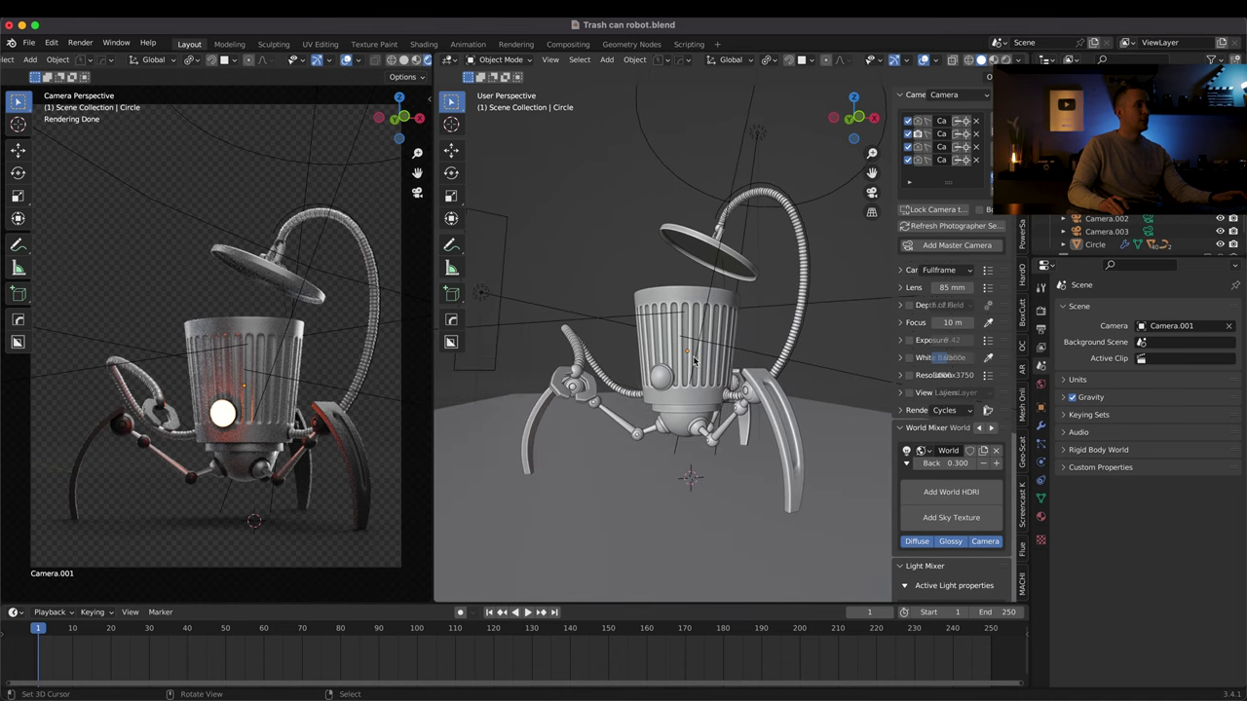
pyautogui.moveTo(786, 406); pyautogui.dragTo(724, 353)
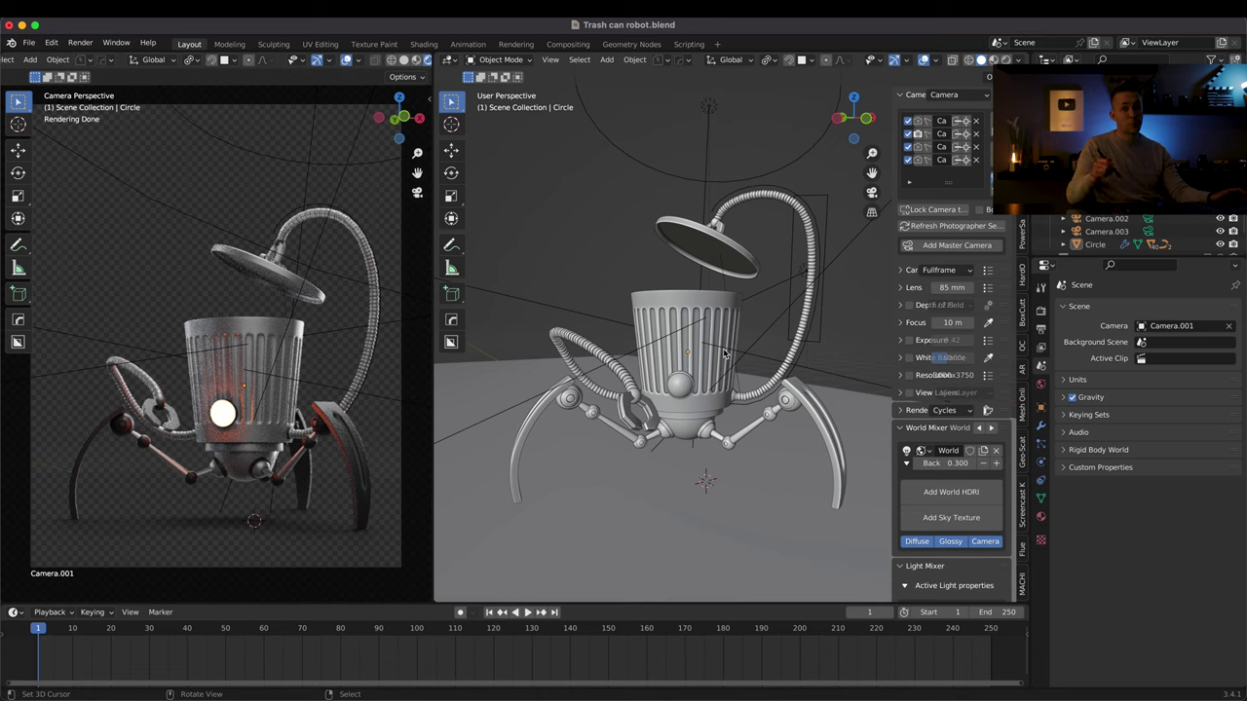
pyautogui.moveTo(738, 356); pyautogui.dragTo(694, 348)
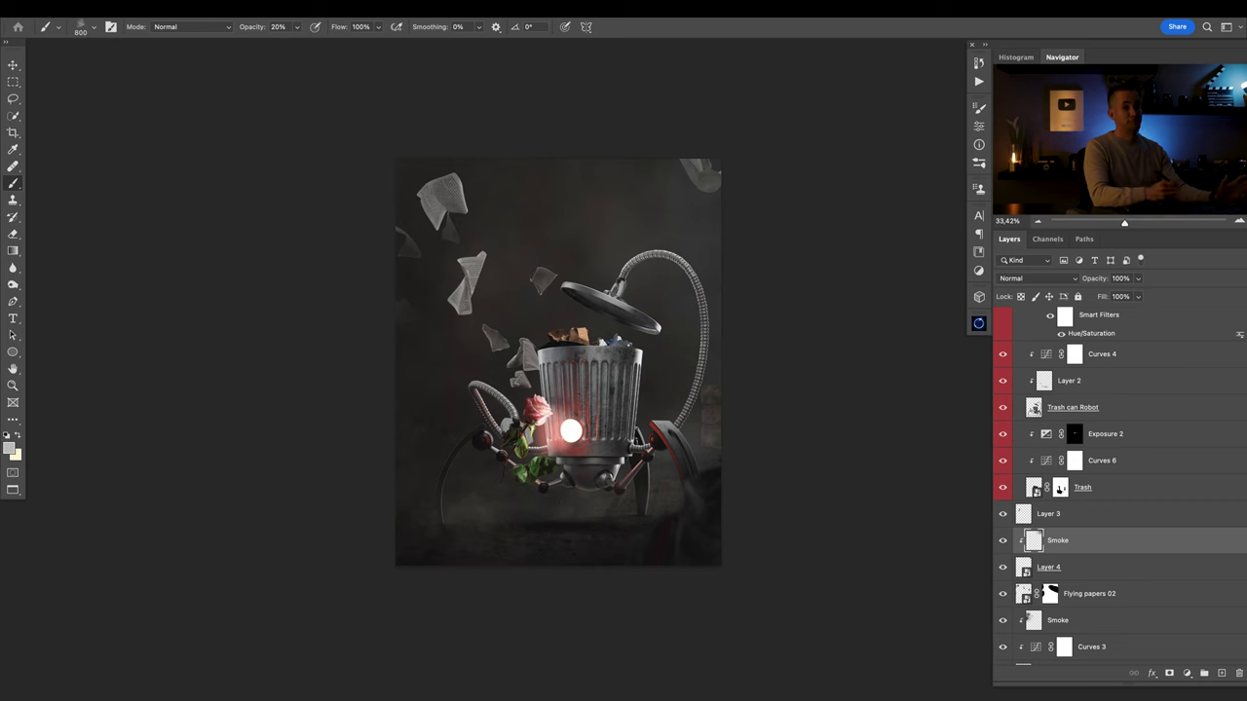
# Try to add a Hue/Saturation adjustment above the Trash layer in the Robot group.
pyautogui.scroll(5, 580, 413)
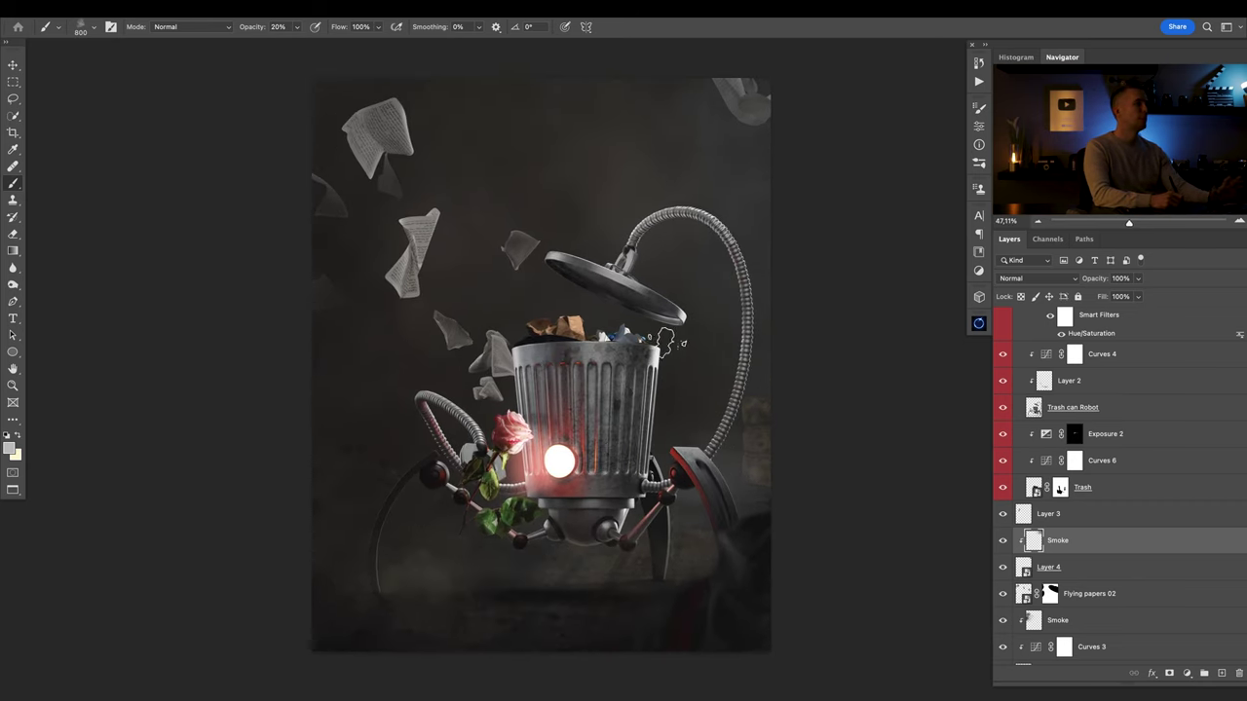
pyautogui.scroll(5, 643, 362)
pyautogui.press('v')
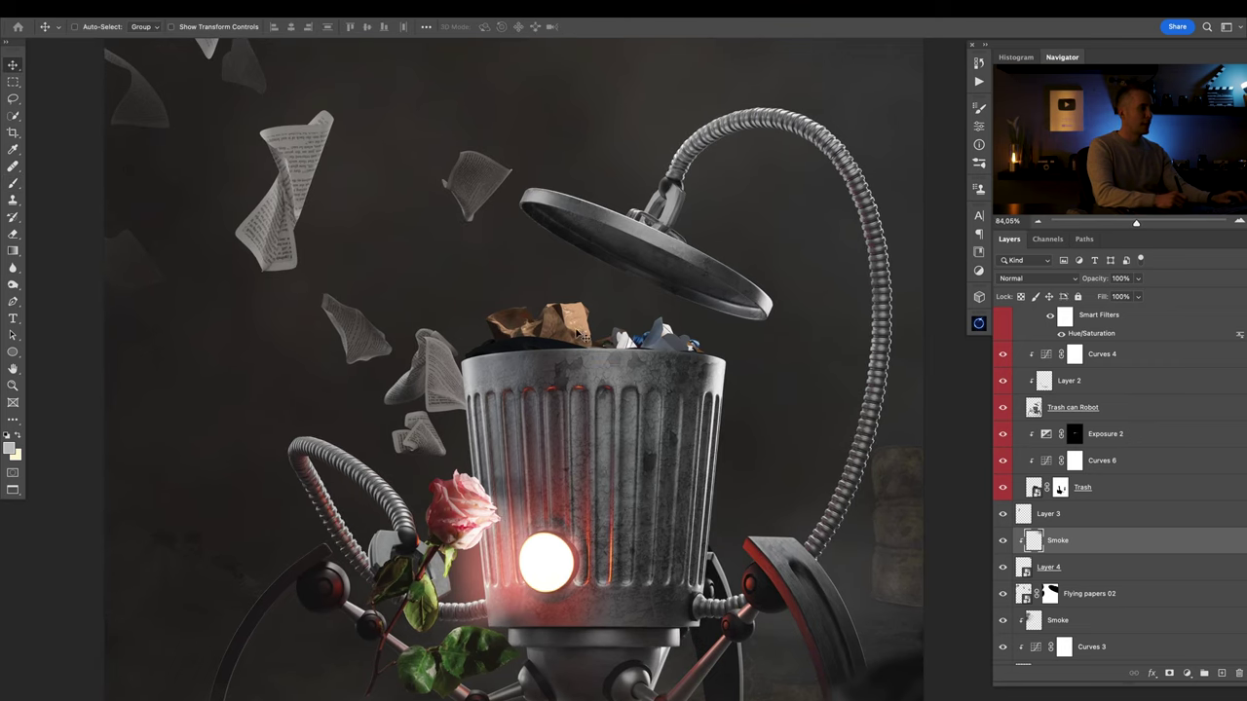
pyautogui.keyDown('super'); pyautogui.click(598, 346); pyautogui.keyUp('super')
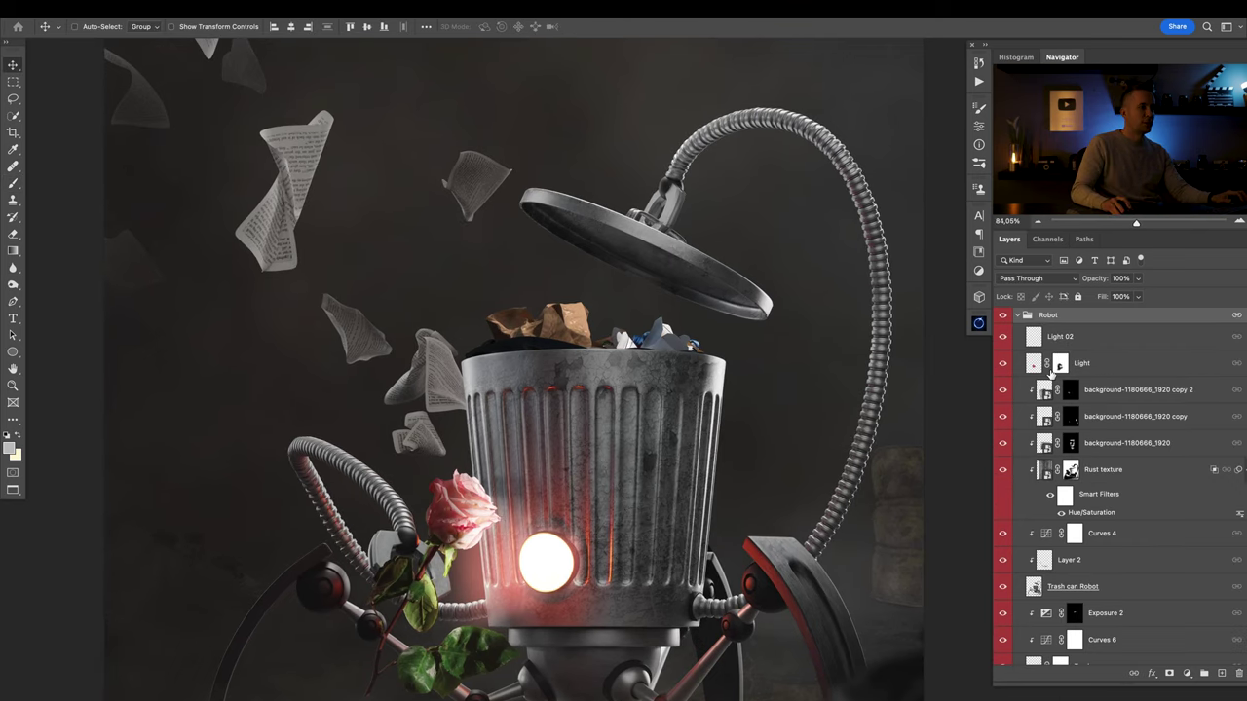
pyautogui.scroll(-5, 1044, 439)
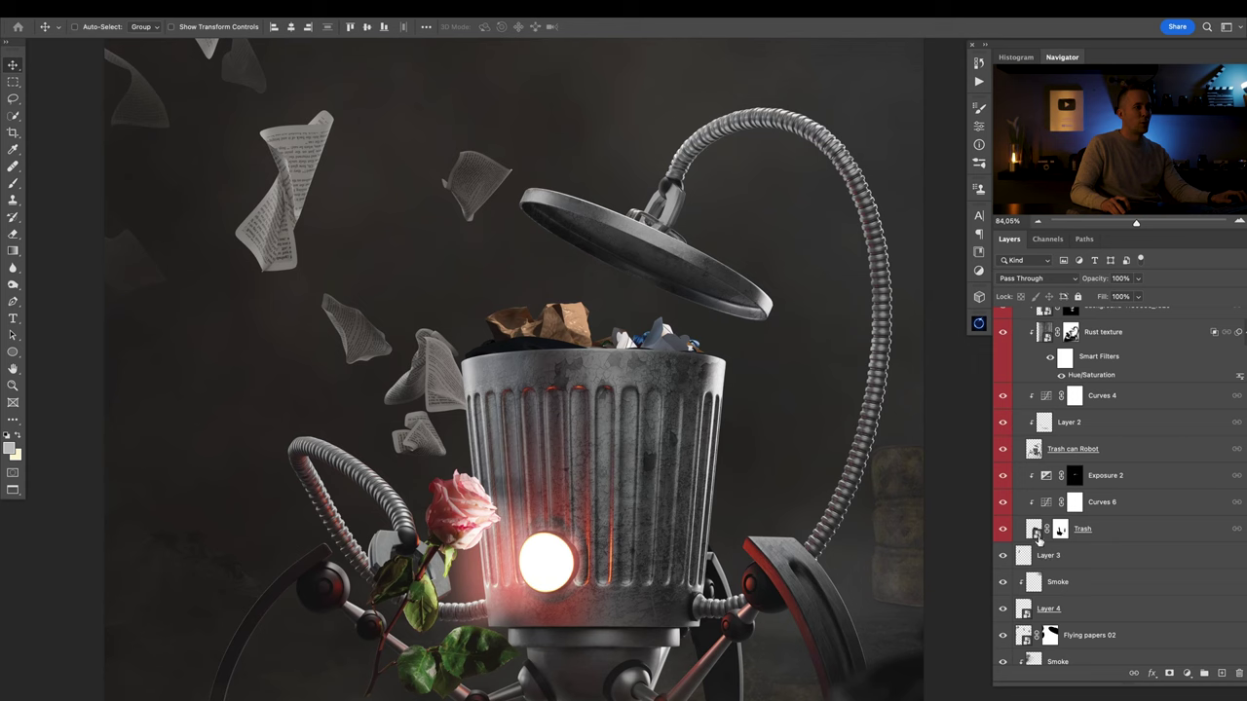
pyautogui.click(1037, 534)
pyautogui.click(1187, 673)
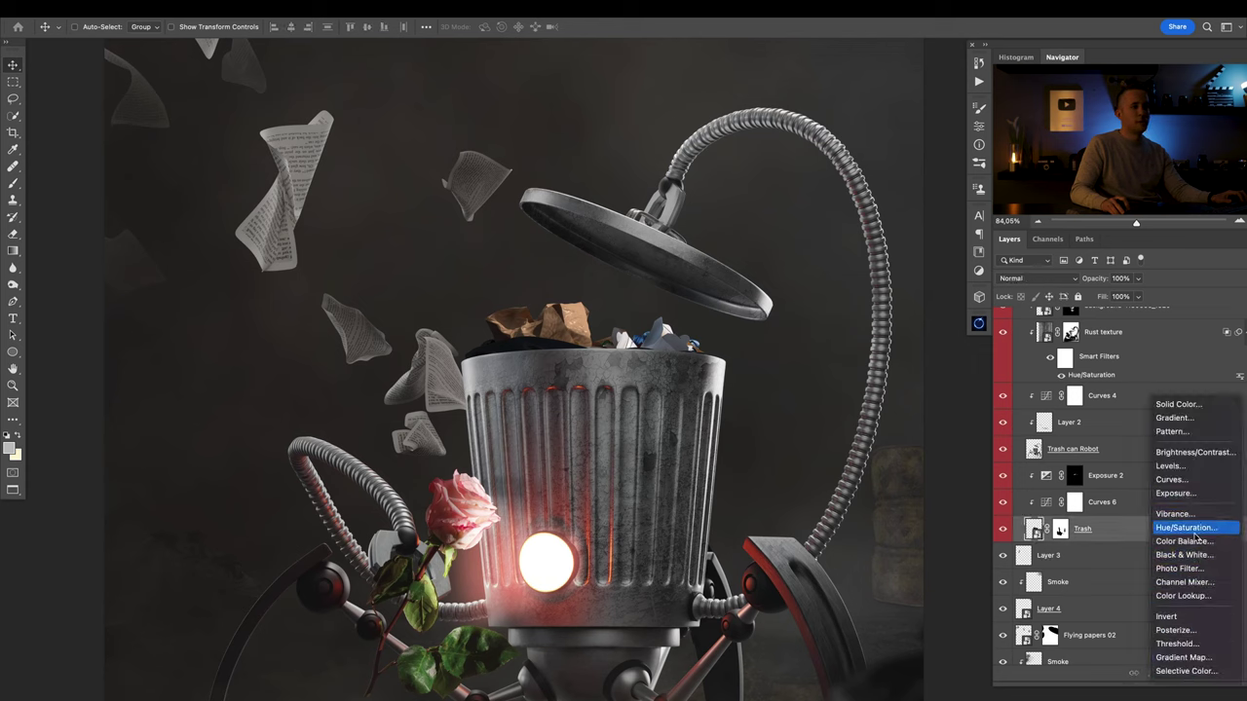
pyautogui.click(1190, 529)
pyautogui.press('super+z')
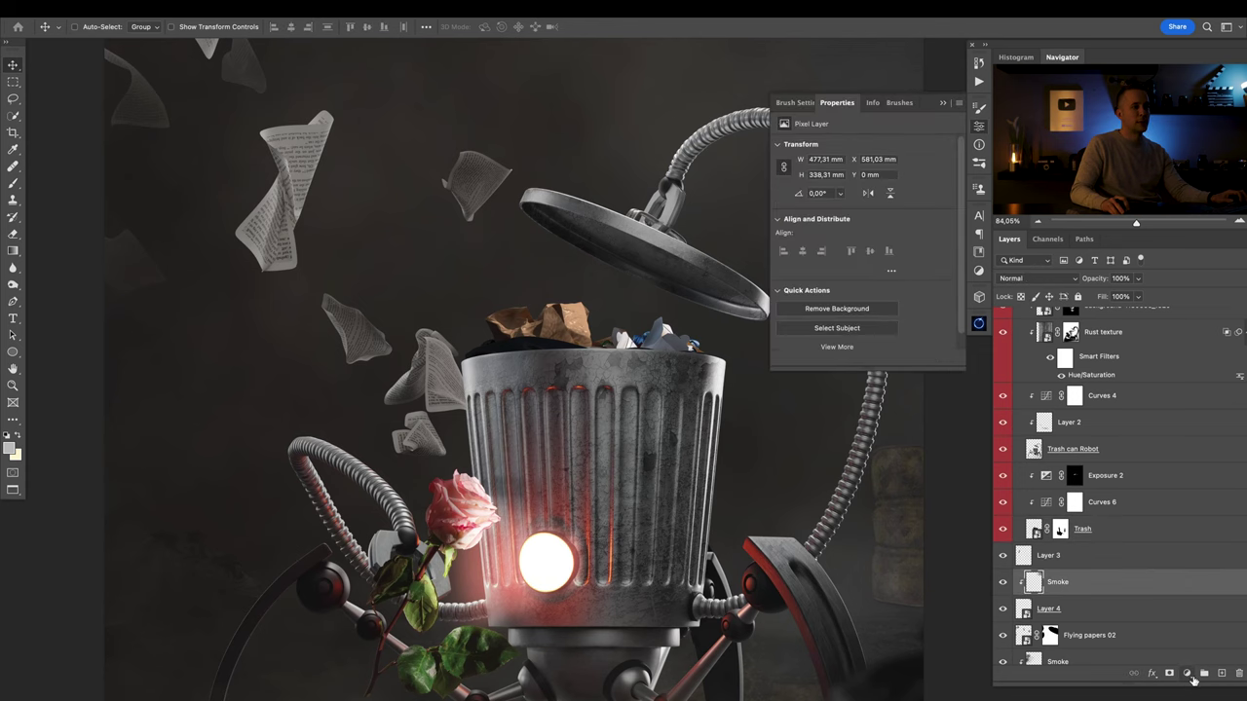
# Add a Hue/Saturation adjustment clipped to the Trash layer and set its saturation to -33.
pyautogui.click(1188, 674)
pyautogui.click(1192, 529)
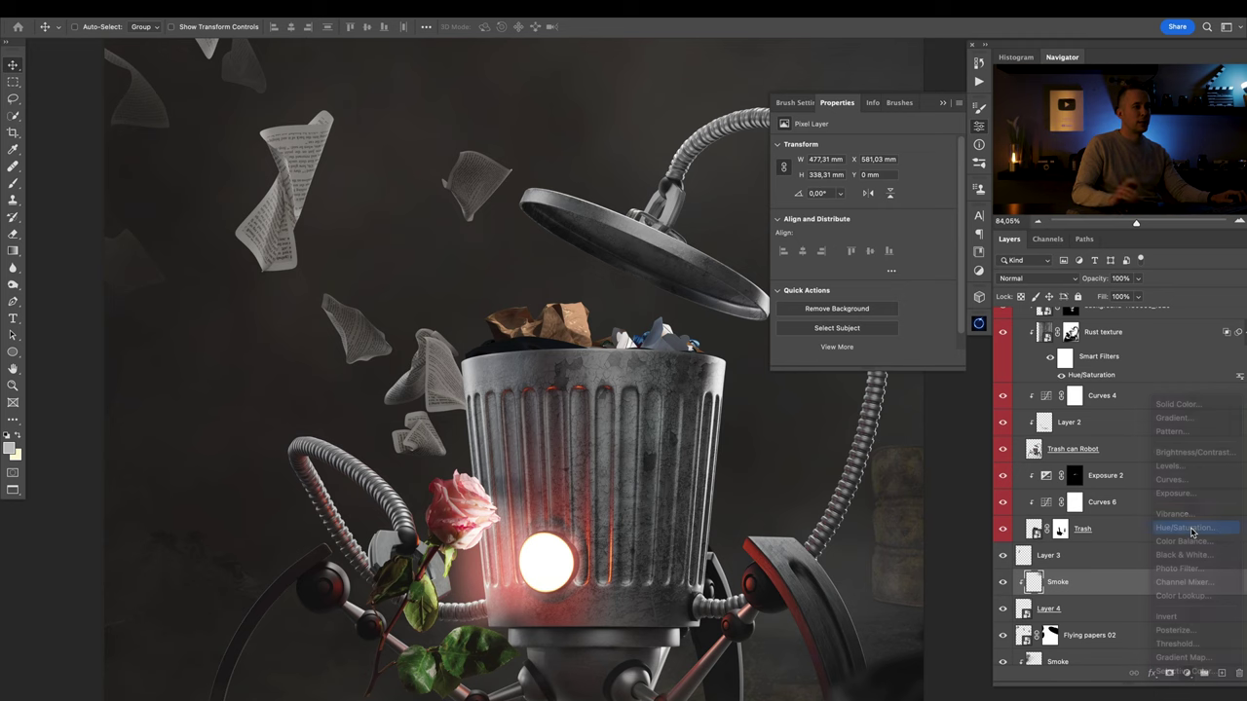
pyautogui.moveTo(1019, 585); pyautogui.dragTo(1023, 518)
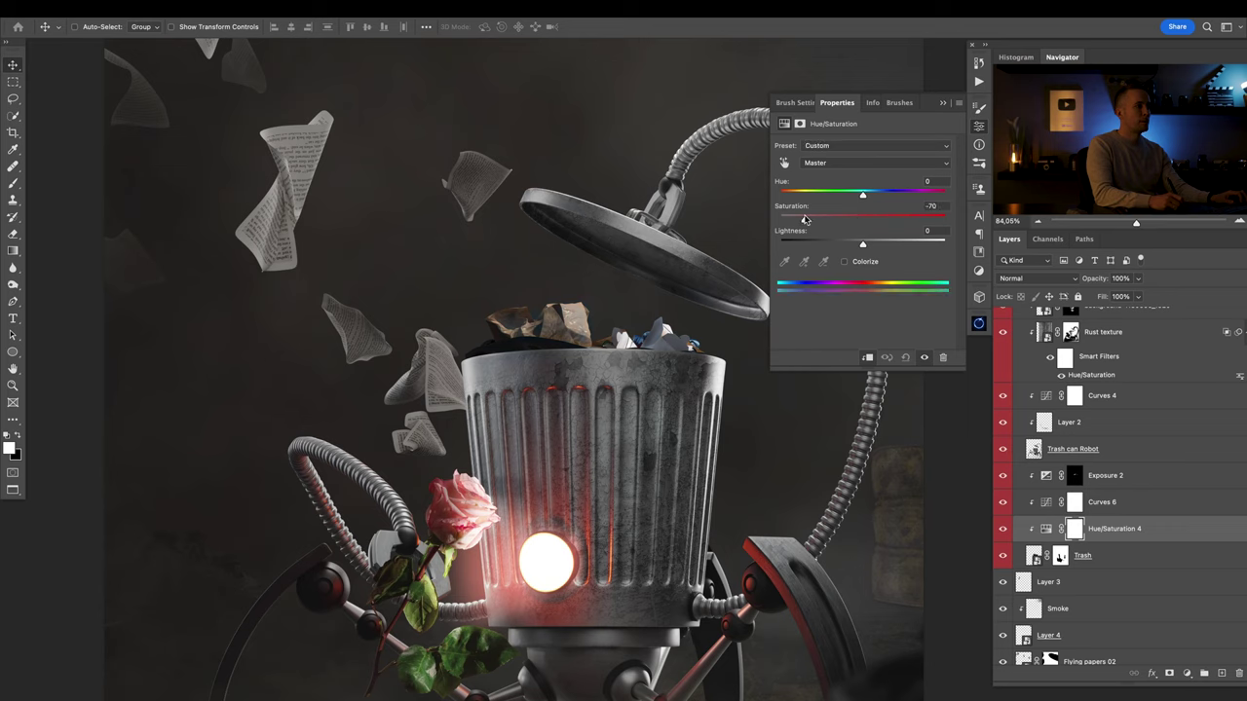
pyautogui.moveTo(862, 200)
pyautogui.mouseDown()
pyautogui.moveTo(880, 198)
pyautogui.moveTo(855, 198)
pyautogui.mouseUp()
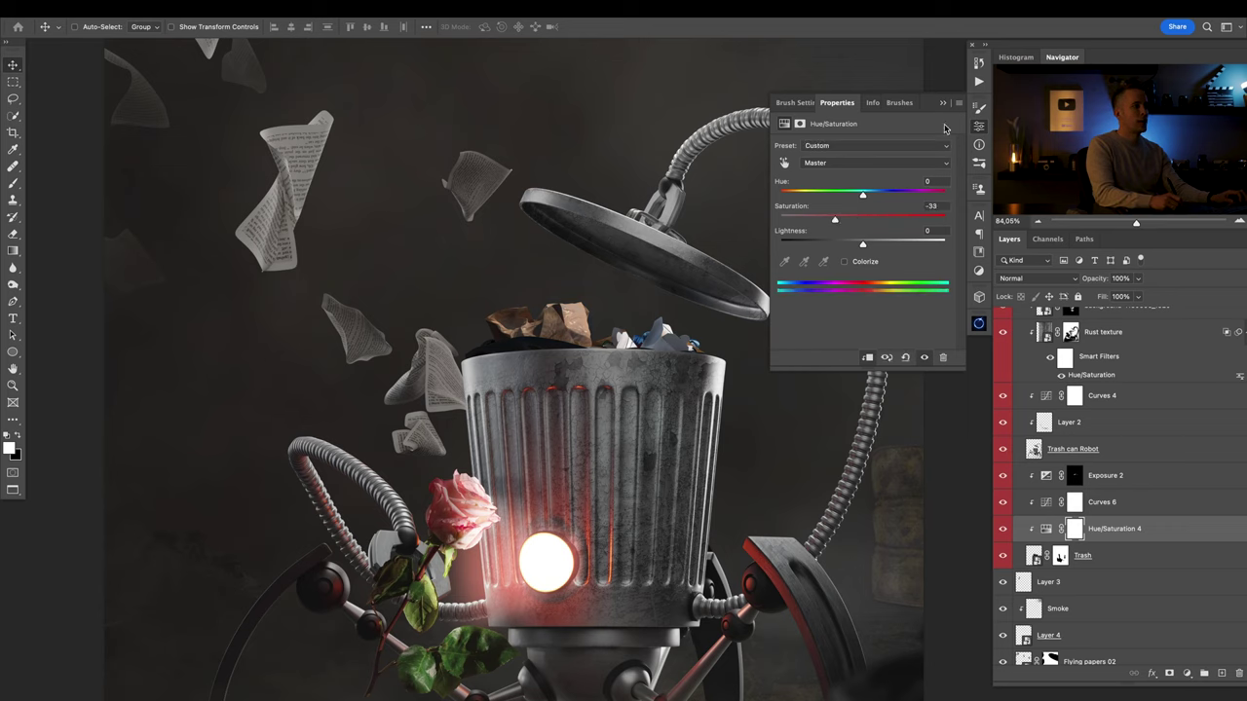
pyautogui.click(943, 104)
pyautogui.scroll(-5, 599, 315)
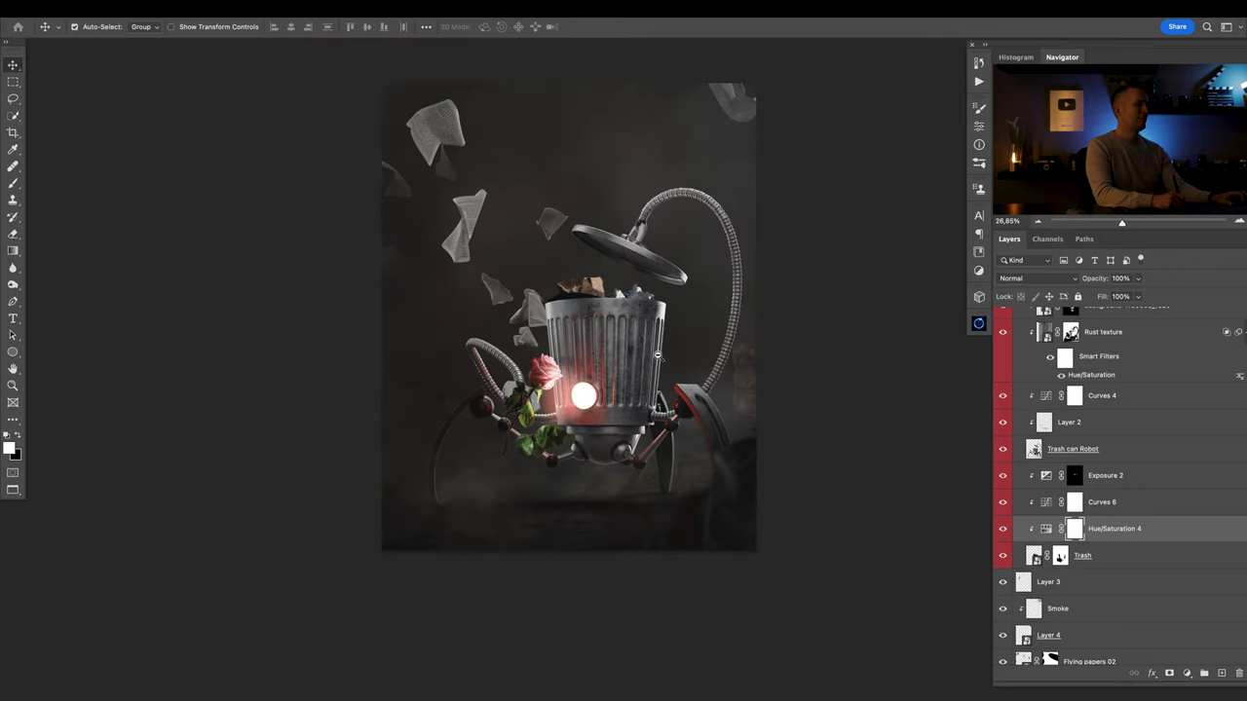
# Duplicate the Trash Bag.H01.2k layer in the Front trash group, with the Smoke 03 layer temporarily hidden.
pyautogui.scroll(2, 657, 356)
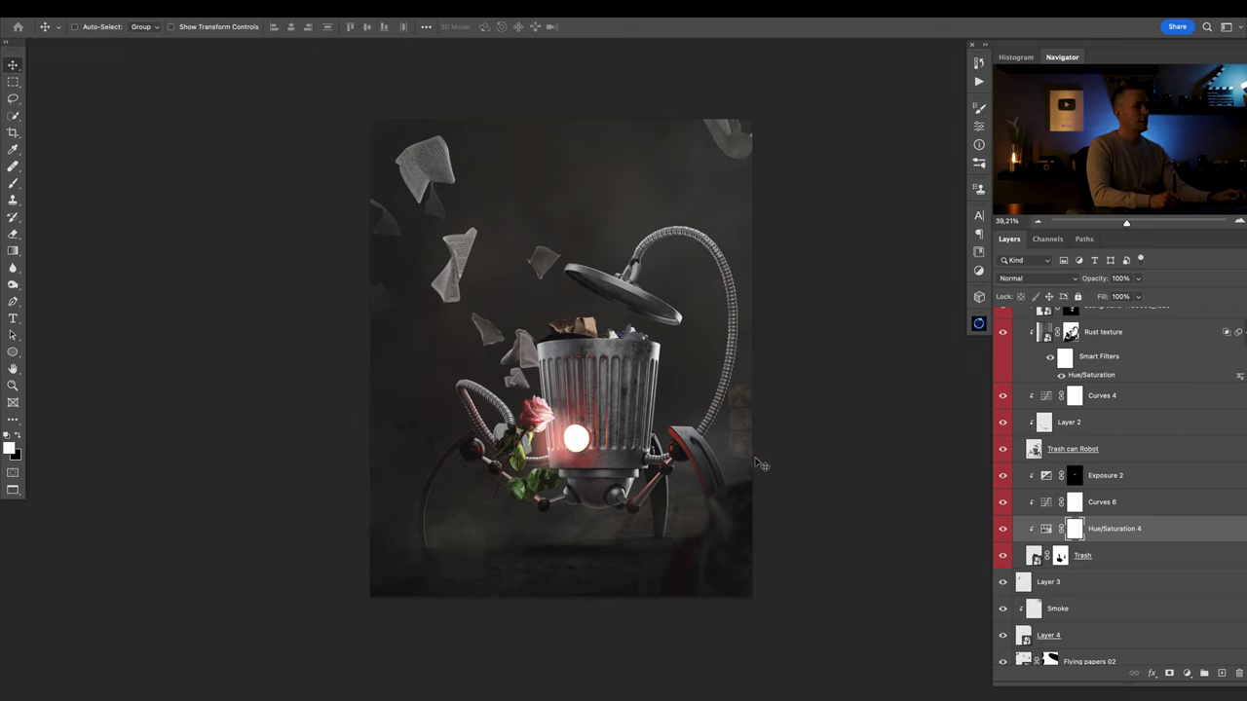
pyautogui.keyDown('ctrl'); pyautogui.click(741, 543); pyautogui.keyUp('ctrl')
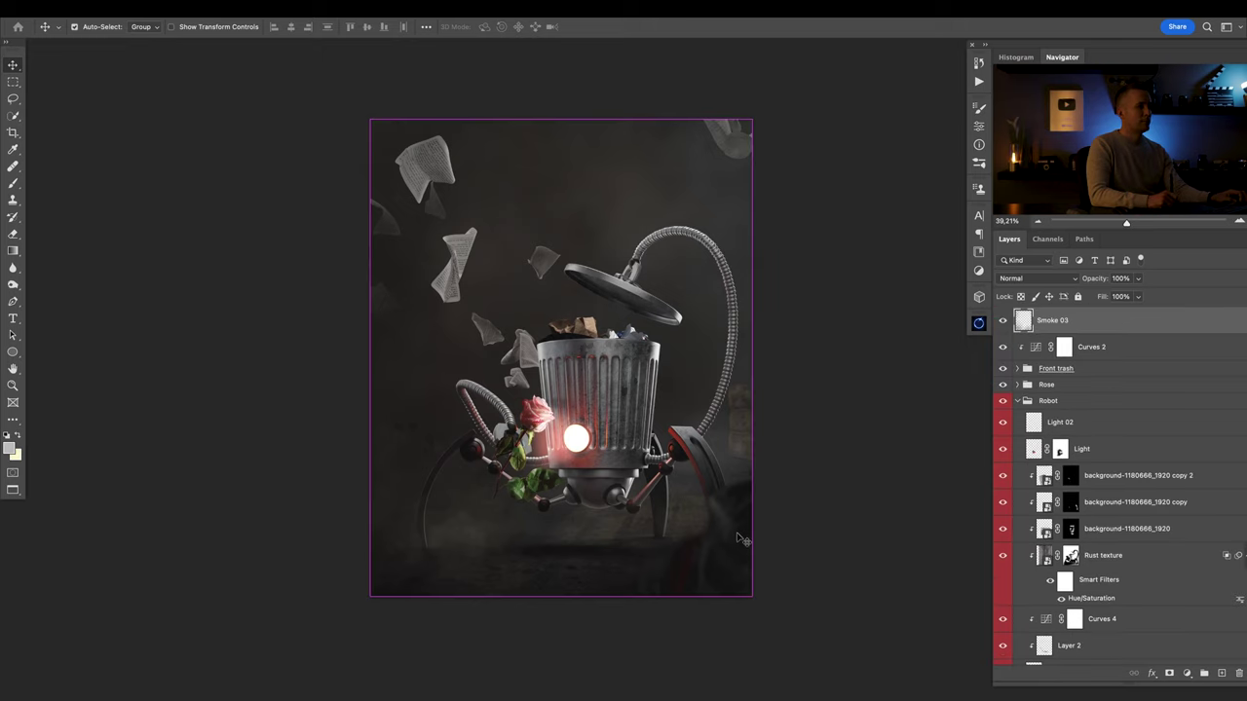
pyautogui.click(1003, 322)
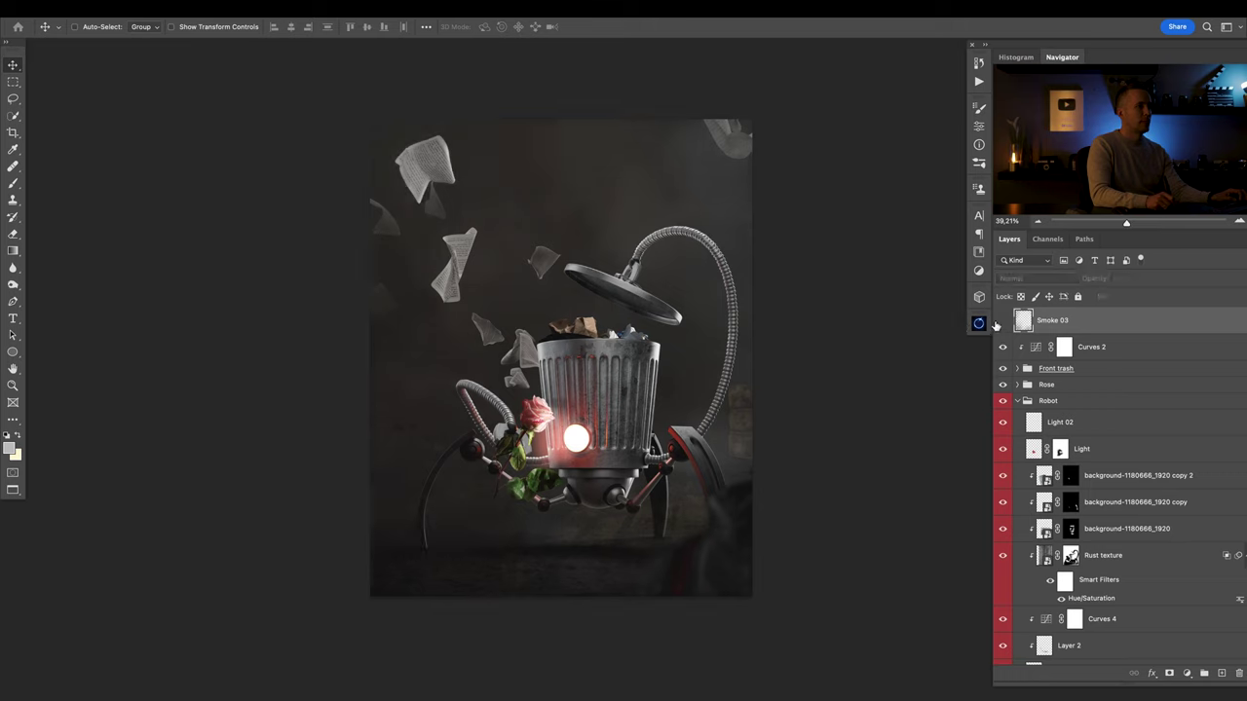
pyautogui.keyDown('ctrl'); pyautogui.click(758, 514); pyautogui.keyUp('ctrl')
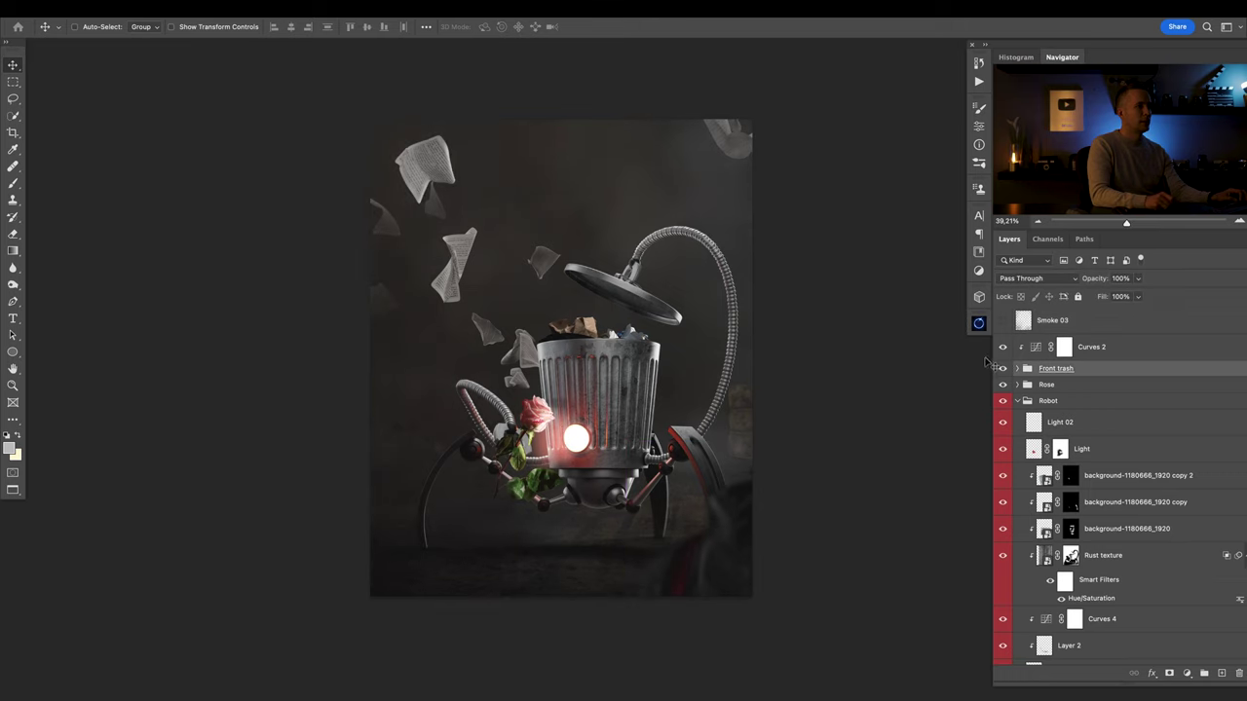
pyautogui.click(1018, 368)
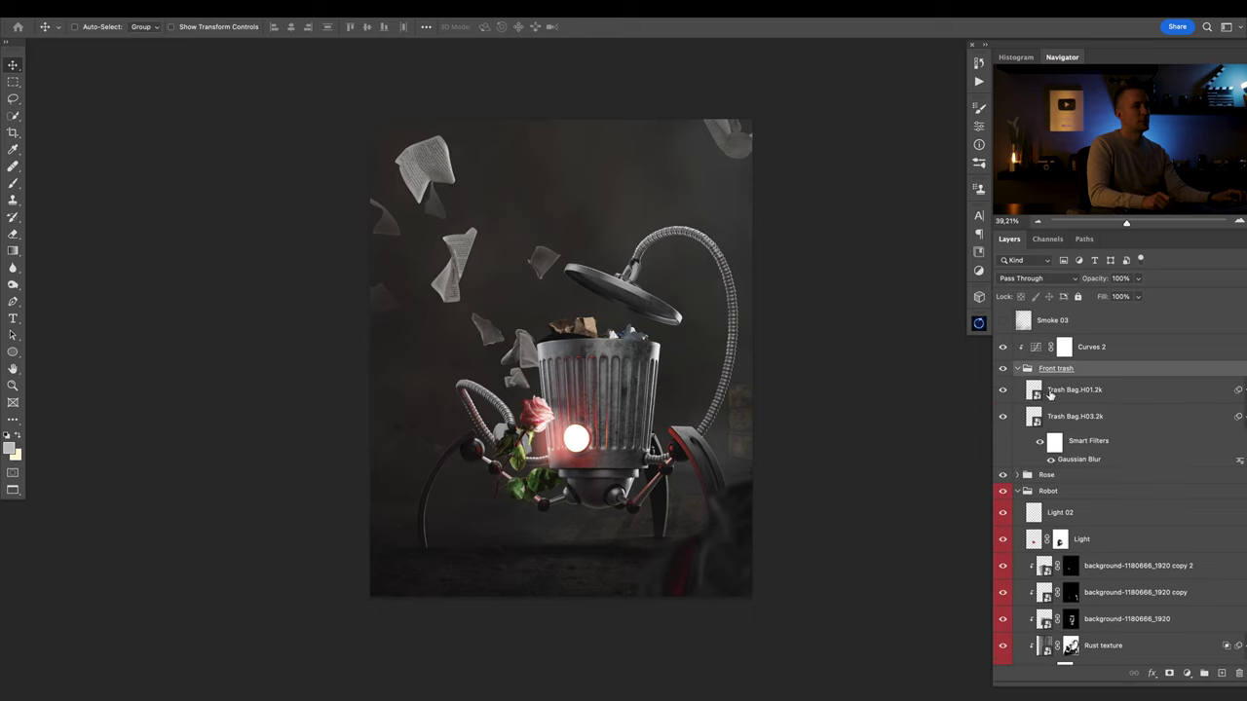
pyautogui.click(1036, 393)
pyautogui.hotkey('ctrl', 'j')
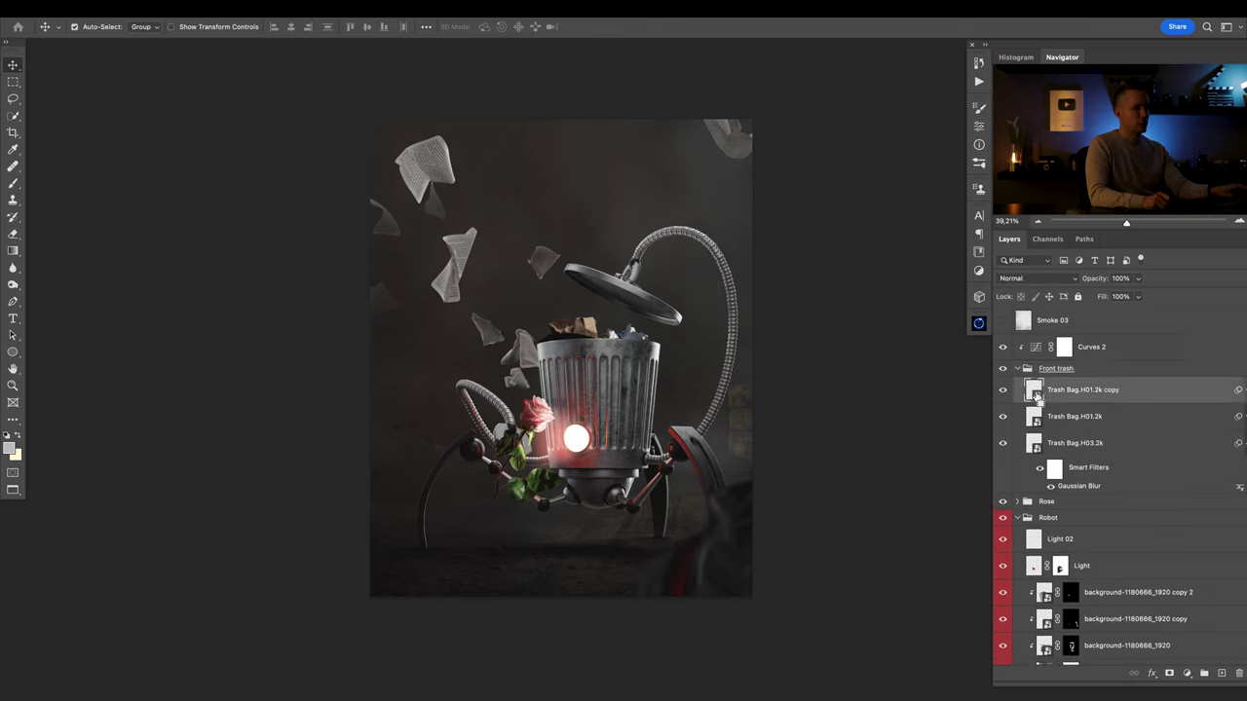
pyautogui.click(1005, 321)
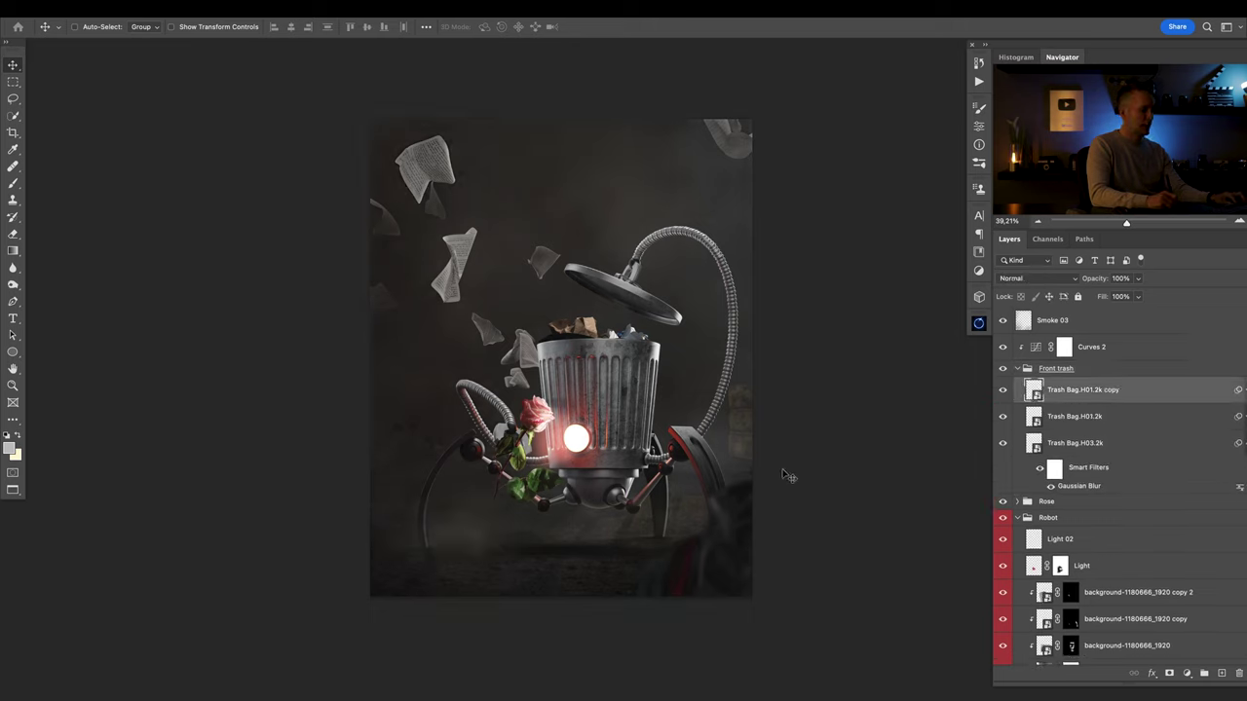
# Move the trash bag copy to the composite's lower-left foreground and rotate it about 7 degrees.
pyautogui.moveTo(686, 505); pyautogui.dragTo(386, 451)
pyautogui.hotkey('ctrl', 't')
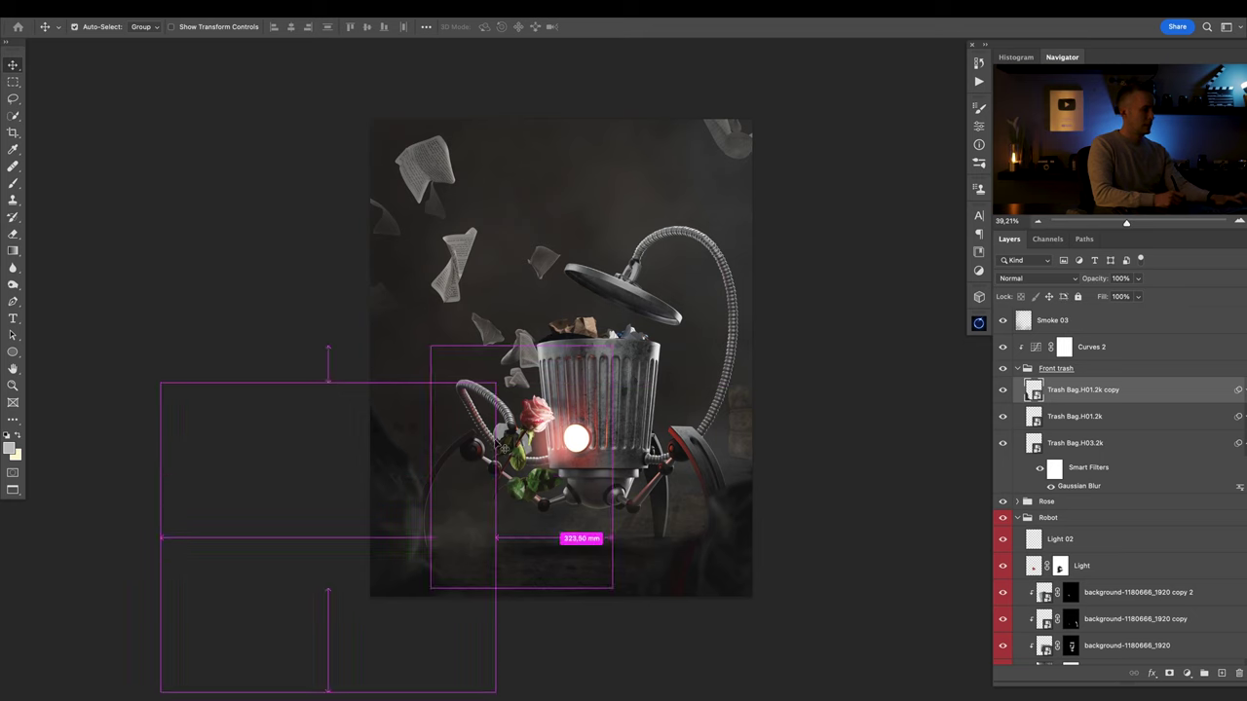
pyautogui.moveTo(551, 269); pyautogui.dragTo(586, 295)
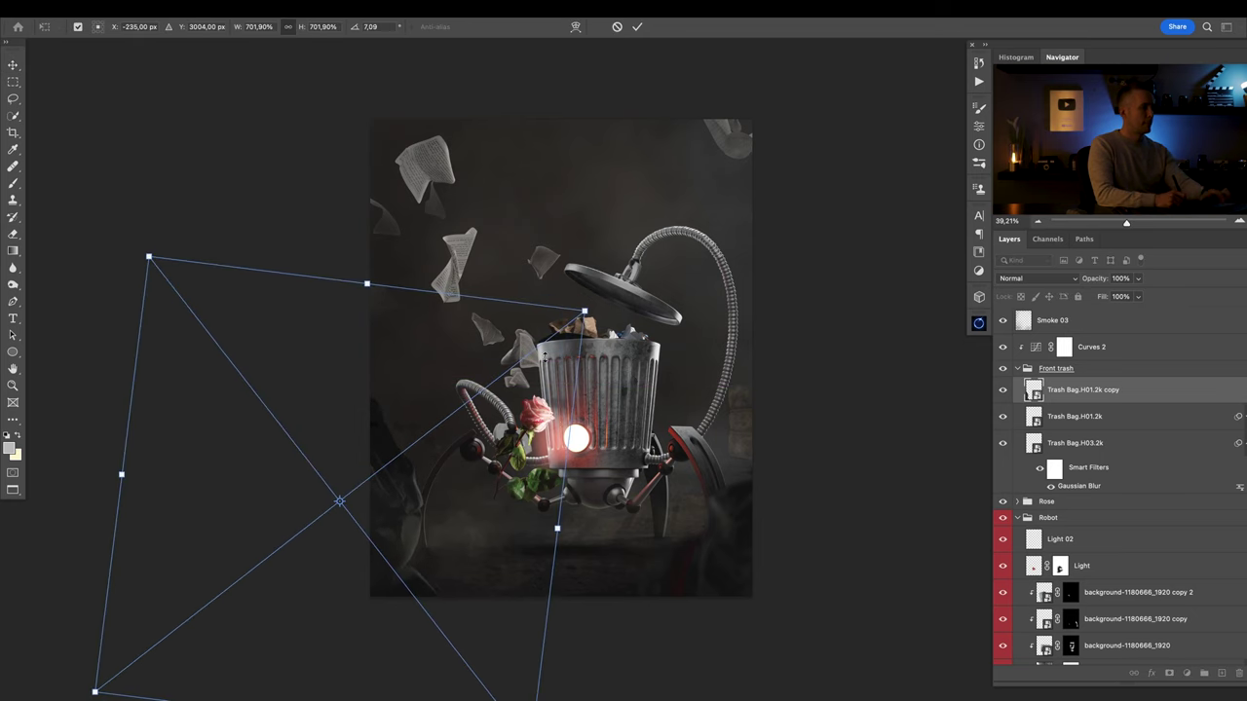
pyautogui.press('Return')
pyautogui.moveTo(412, 545); pyautogui.dragTo(403, 552)
# Reposition the original Trash Bag.H01.2k and Trash Bag.H03.2k slightly further right in the lower-right foreground.
pyautogui.keyDown('ctrl'); pyautogui.click(737, 524); pyautogui.keyUp('ctrl')
pyautogui.moveTo(737, 523); pyautogui.dragTo(752, 520)
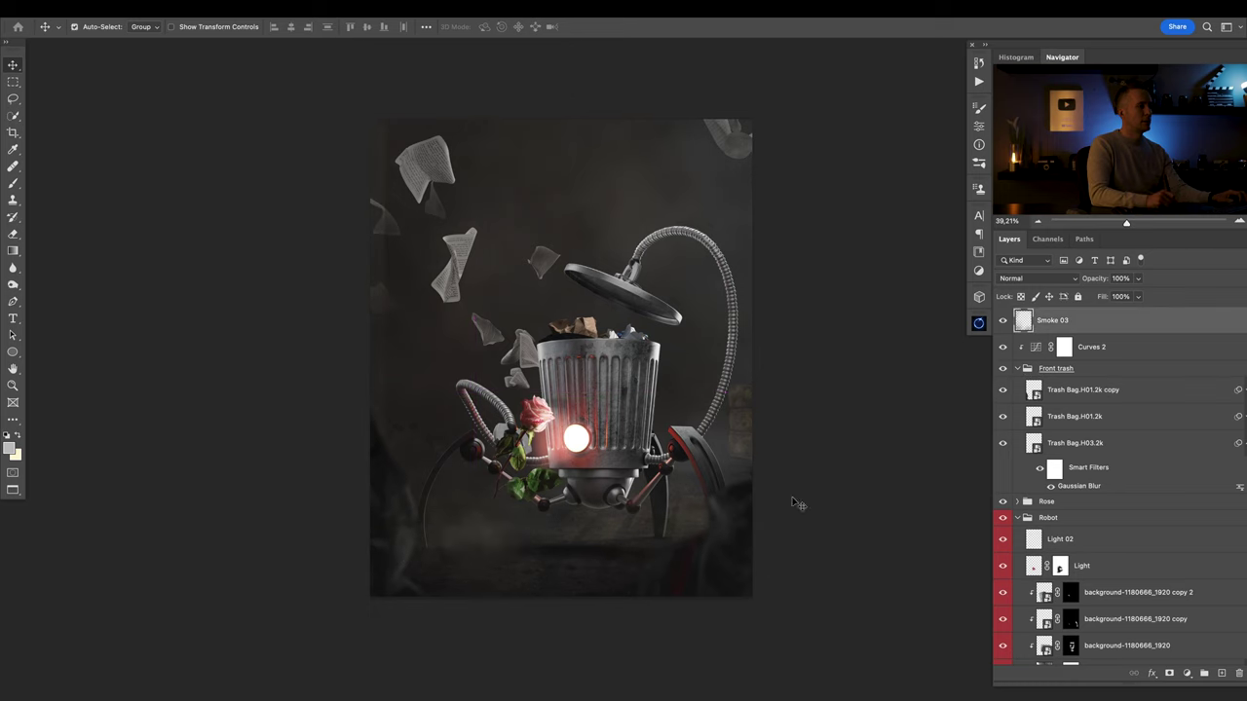
pyautogui.click(1042, 415)
pyautogui.moveTo(885, 484); pyautogui.dragTo(920, 475)
pyautogui.click(1023, 449)
pyautogui.moveTo(714, 584); pyautogui.dragTo(734, 560)
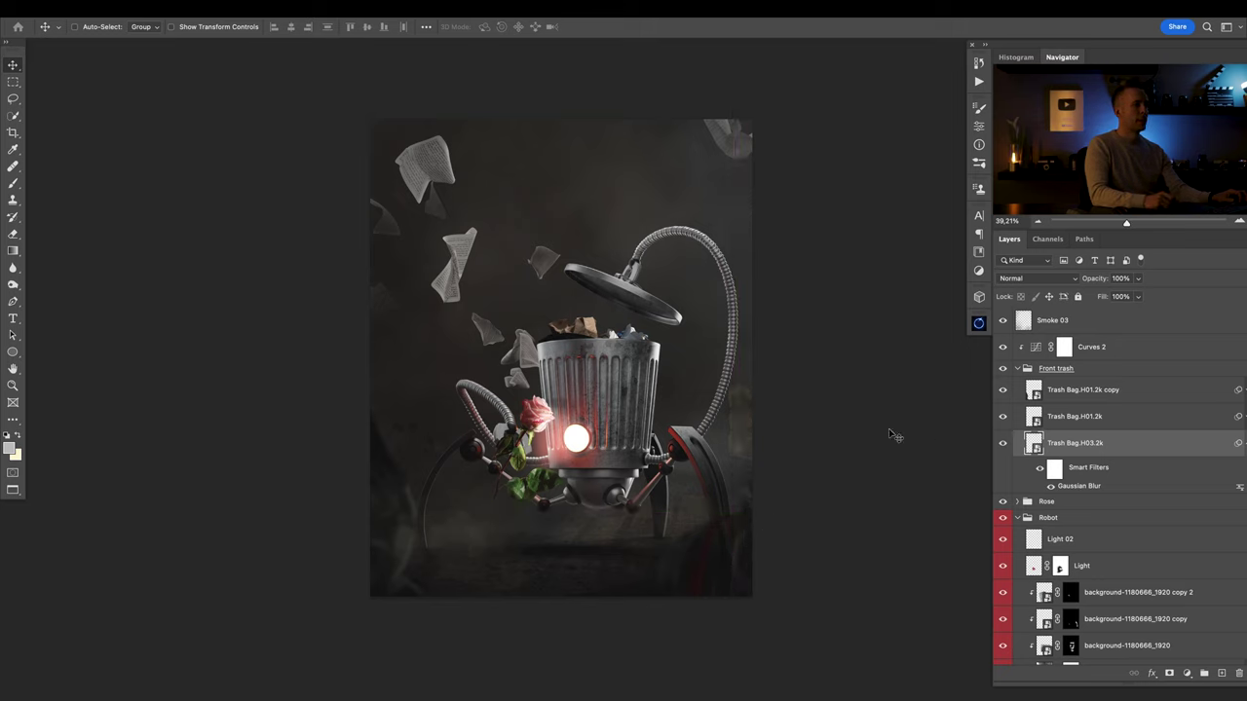
# With the background Smoke layer temporarily hidden, set the barrel's Hue/Saturation 3 saturation to -62 and select the Destroyed Radioactive Barrel layer.
pyautogui.keyDown('super'); pyautogui.click(739, 430); pyautogui.keyUp('super')
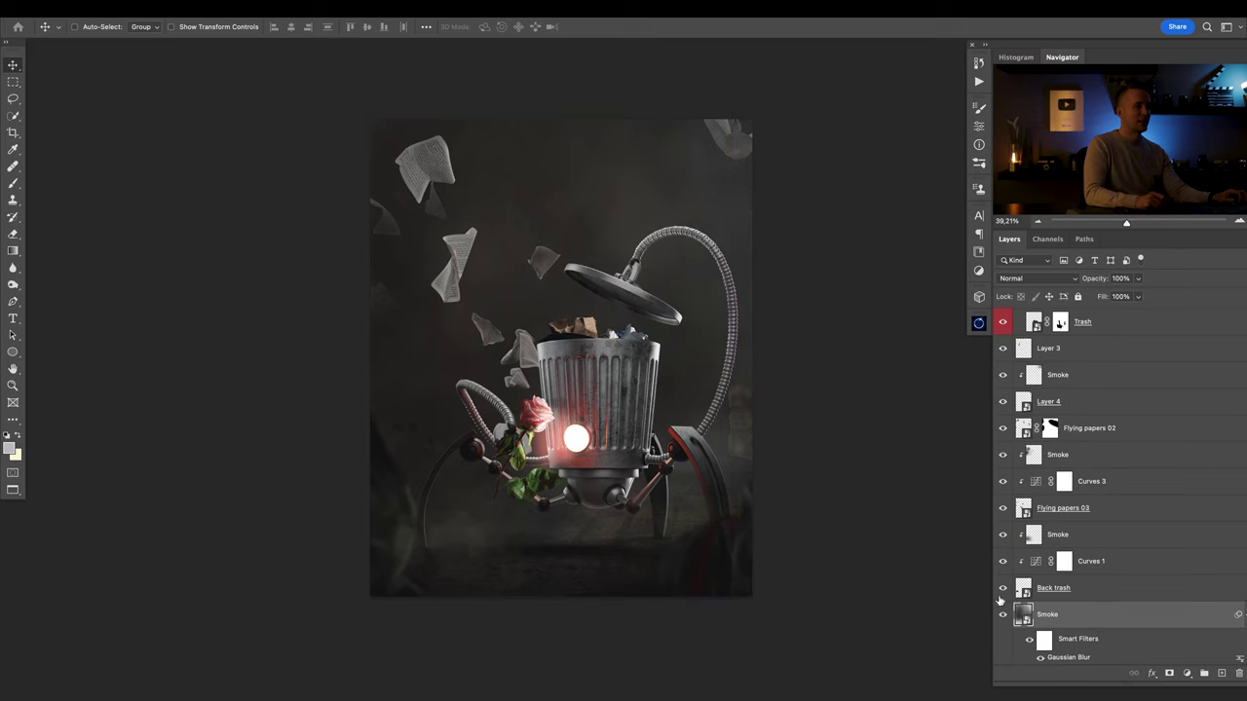
pyautogui.click(1002, 617)
pyautogui.keyDown('super'); pyautogui.click(745, 423); pyautogui.keyUp('super')
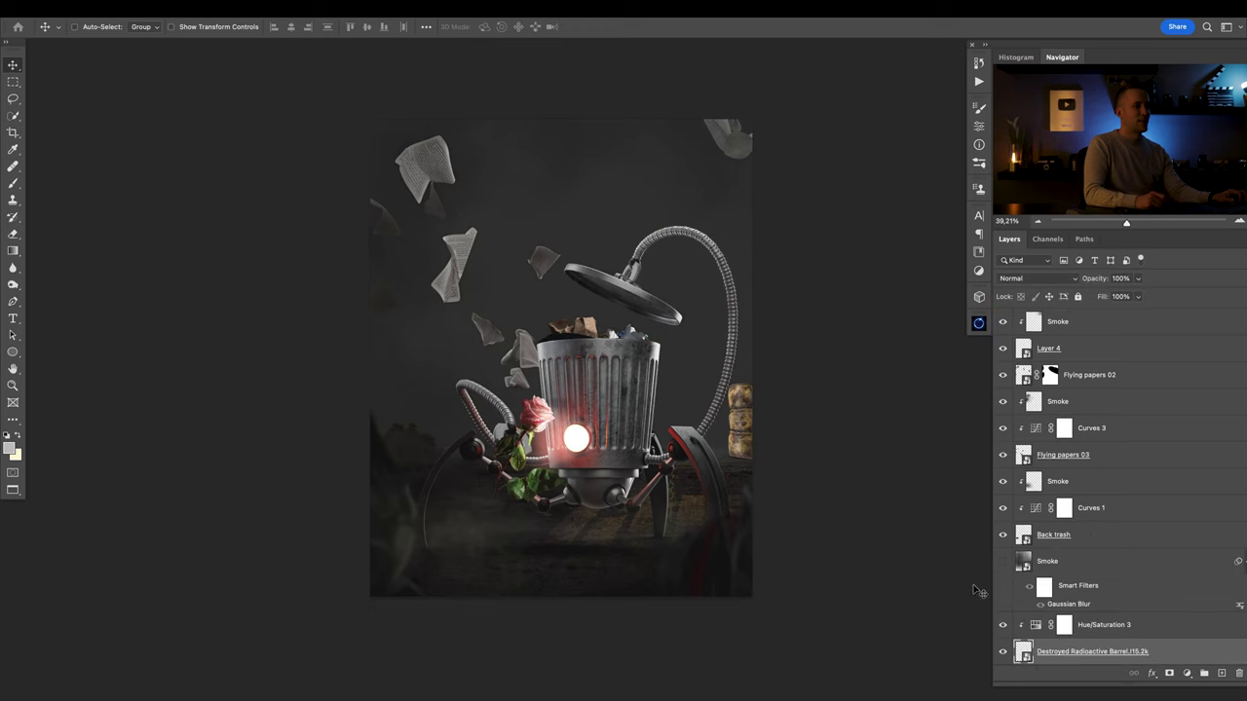
pyautogui.click(1037, 629)
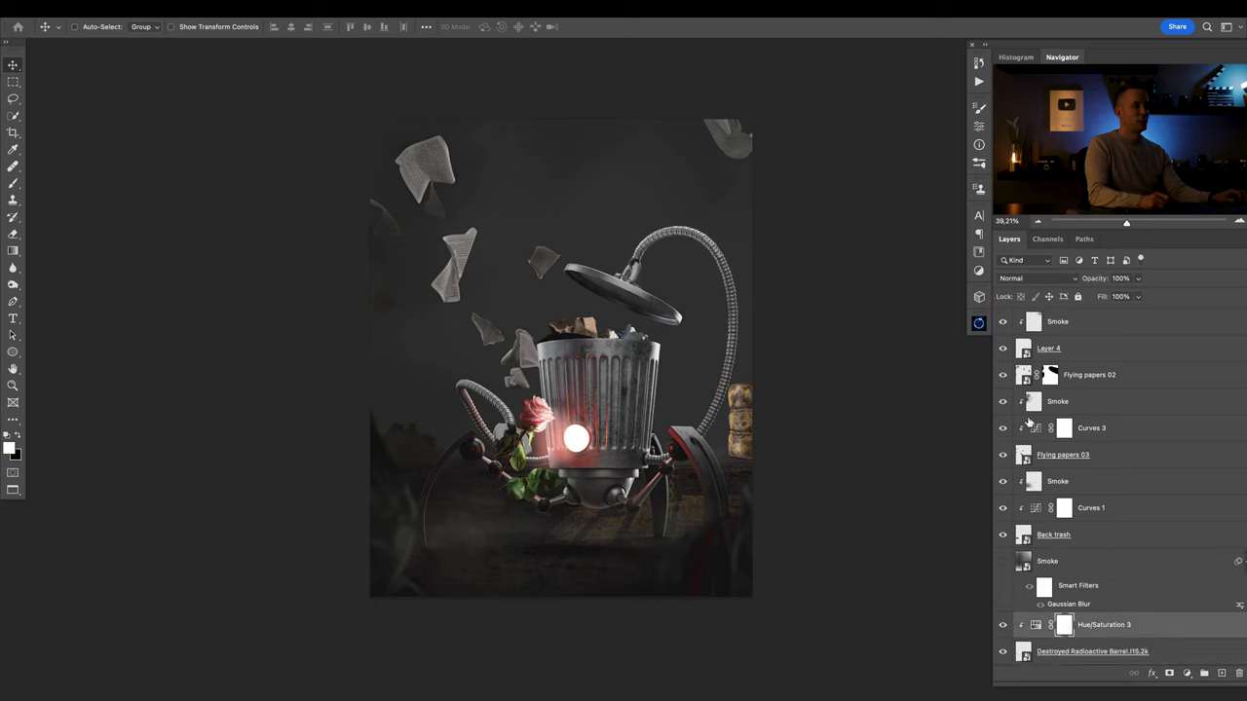
pyautogui.doubleClick(1037, 626)
pyautogui.moveTo(811, 223); pyautogui.dragTo(812, 223)
pyautogui.scroll(5, 1020, 516)
pyautogui.scroll(10, 1011, 541)
pyautogui.scroll(-10, 1012, 542)
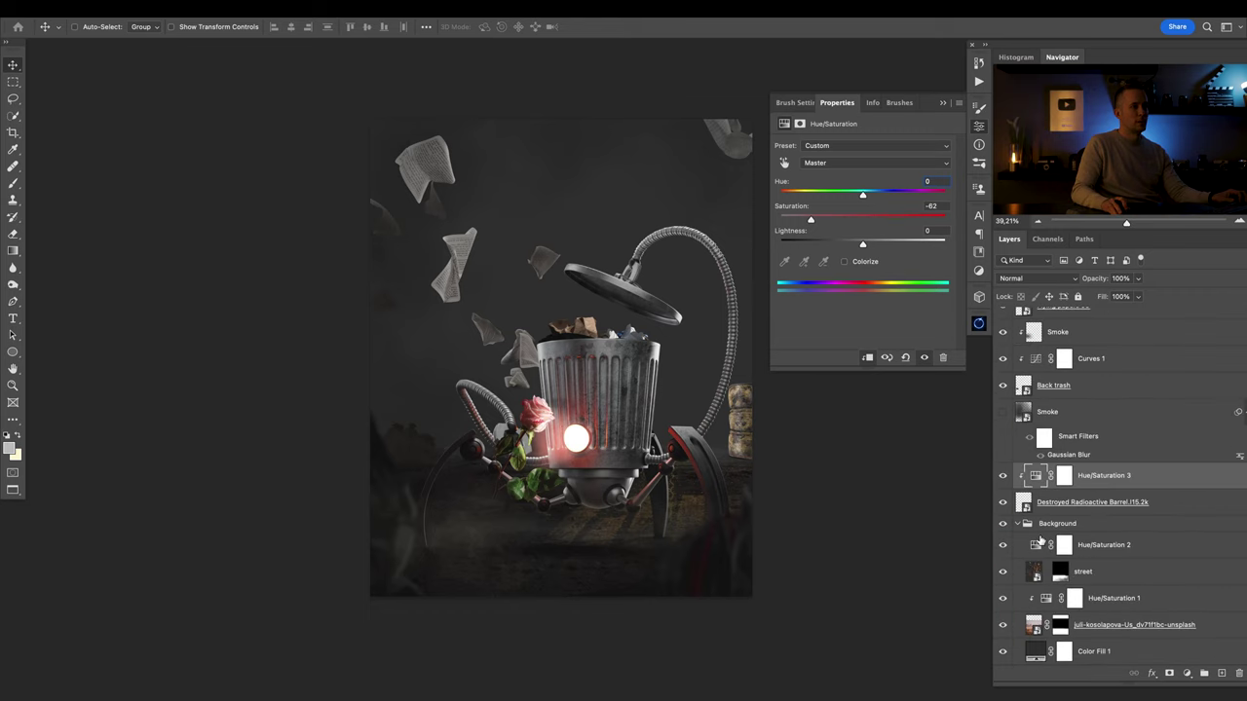
pyautogui.click(1002, 413)
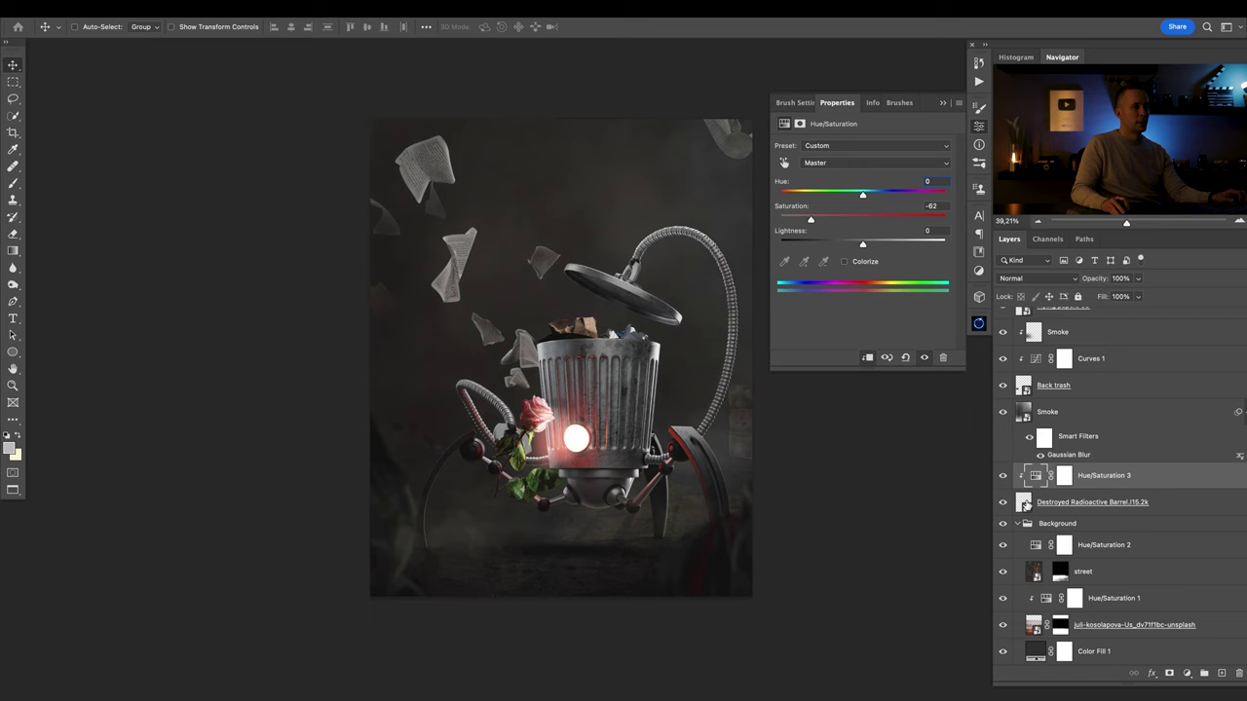
pyautogui.click(1023, 502)
pyautogui.hotkey('ctrl', 't')
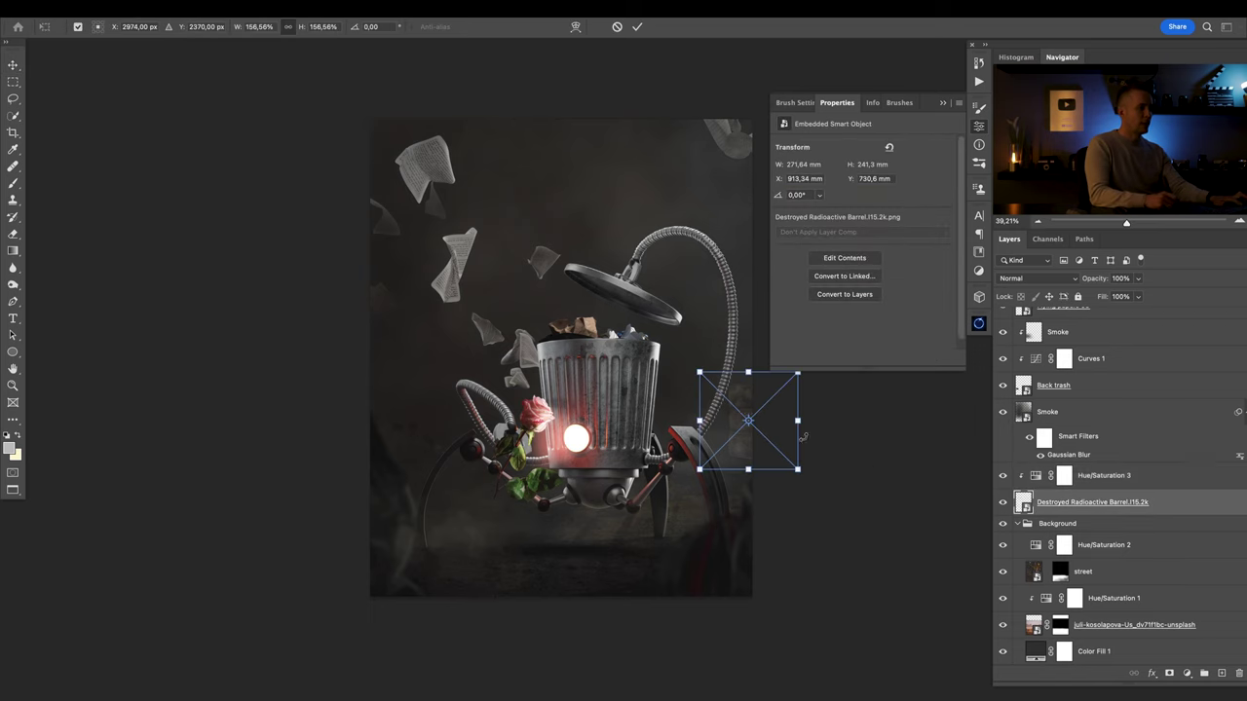
pyautogui.moveTo(752, 371); pyautogui.dragTo(759, 353)
pyautogui.moveTo(756, 410); pyautogui.dragTo(766, 397)
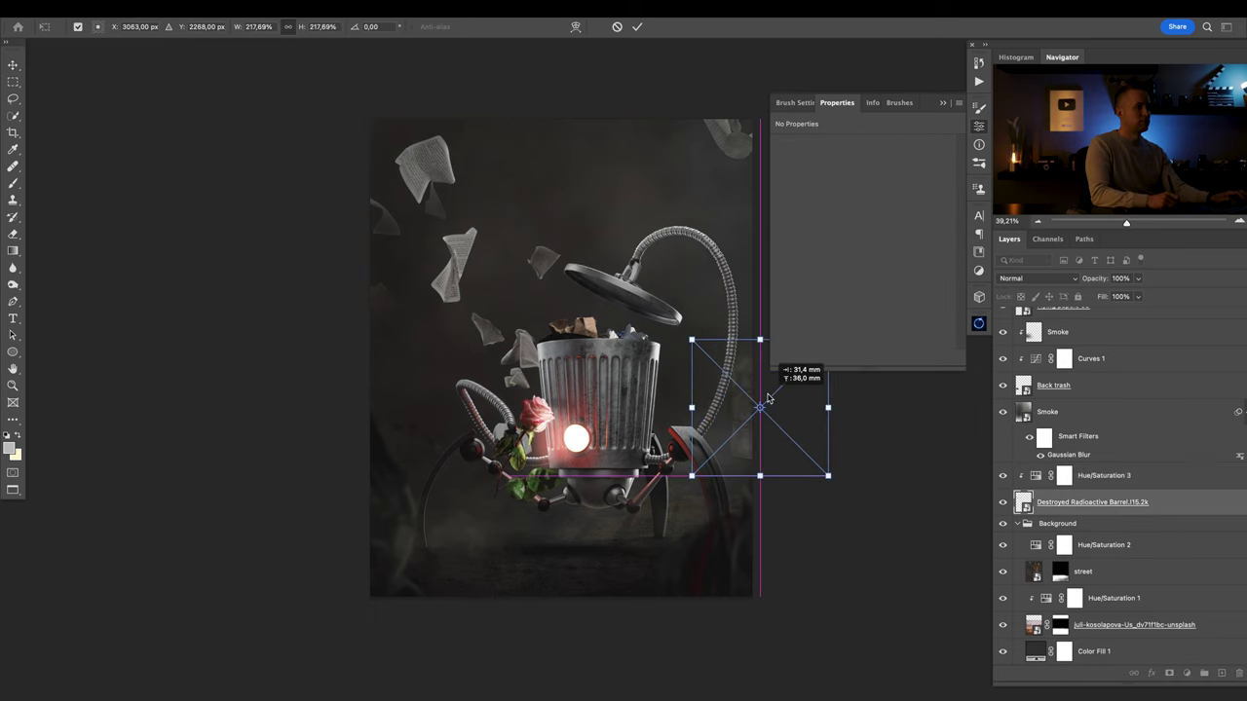
pyautogui.press('Escape')
pyautogui.hotkey('ctrl', 't')
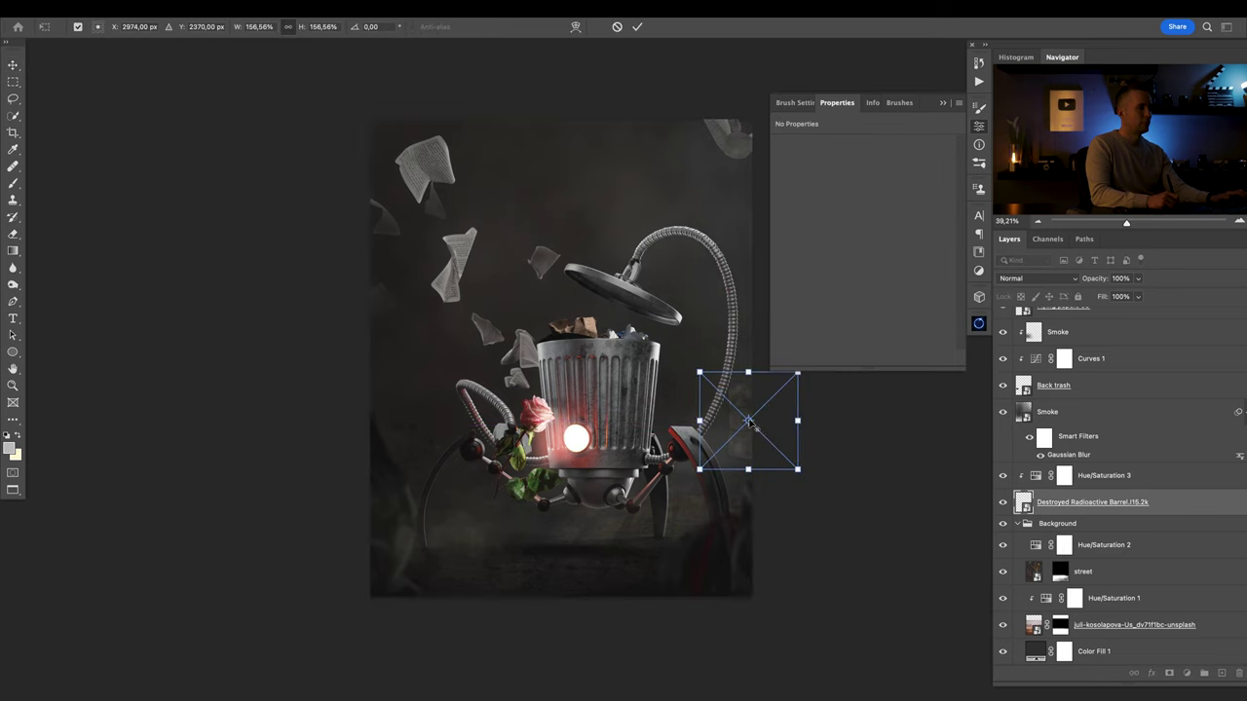
pyautogui.press('Return')
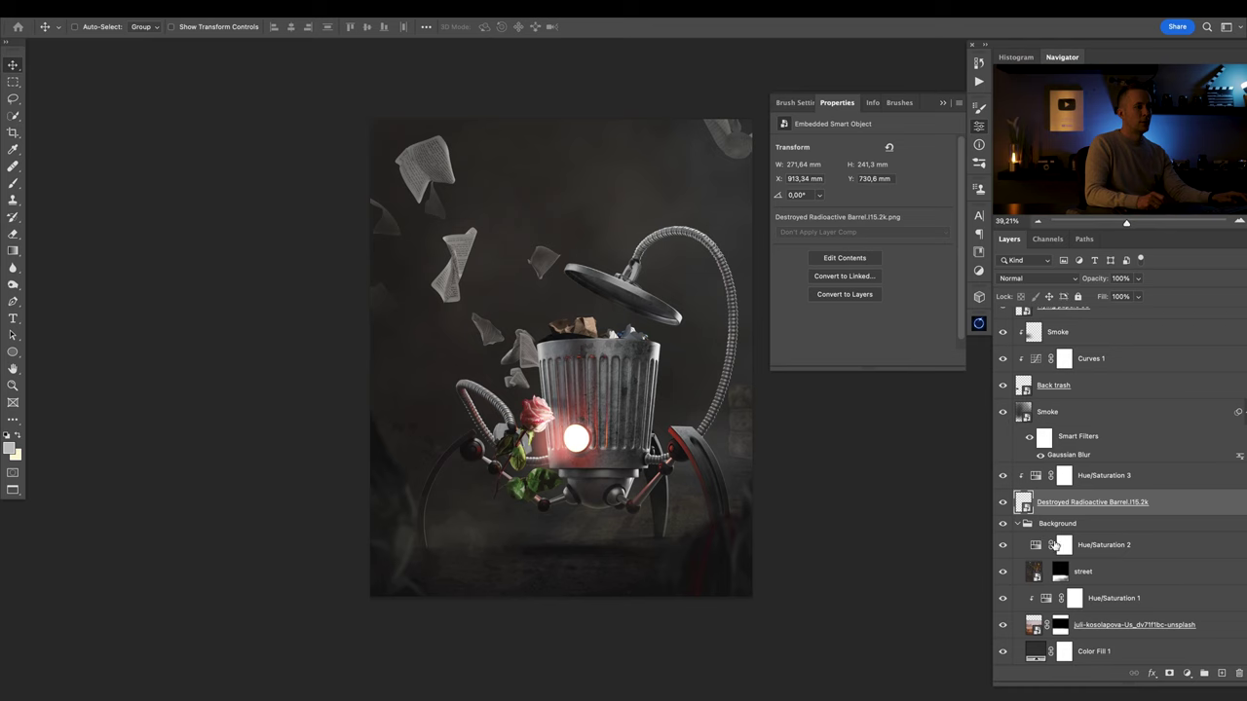
# Apply a Gaussian Blur smart filter to the Destroyed Radioactive Barrel layer.
pyautogui.click(297, 10)
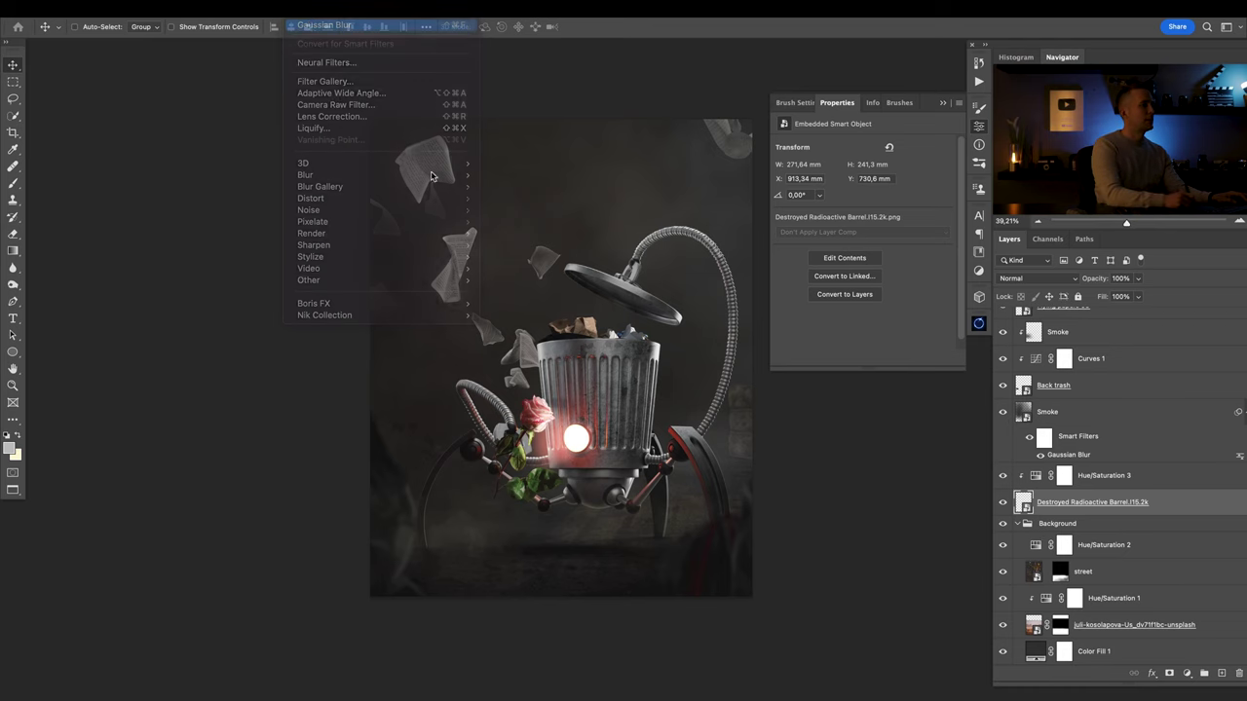
pyautogui.click(526, 221)
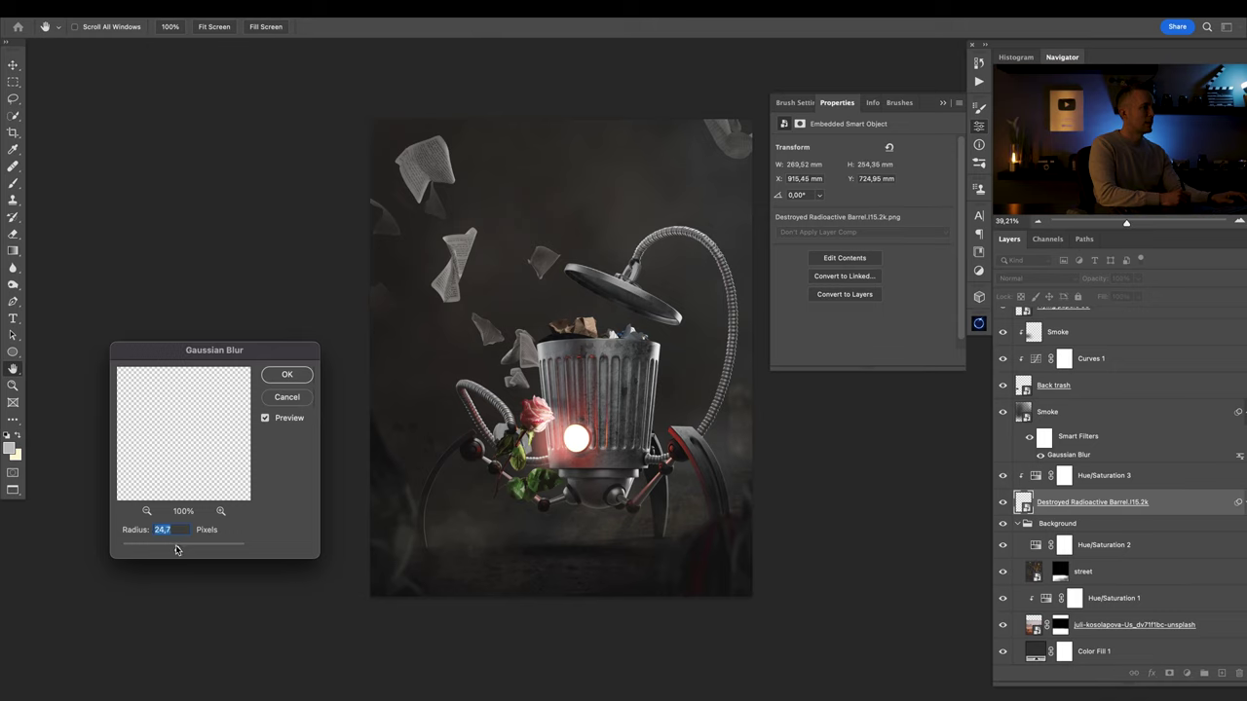
pyautogui.write('2')
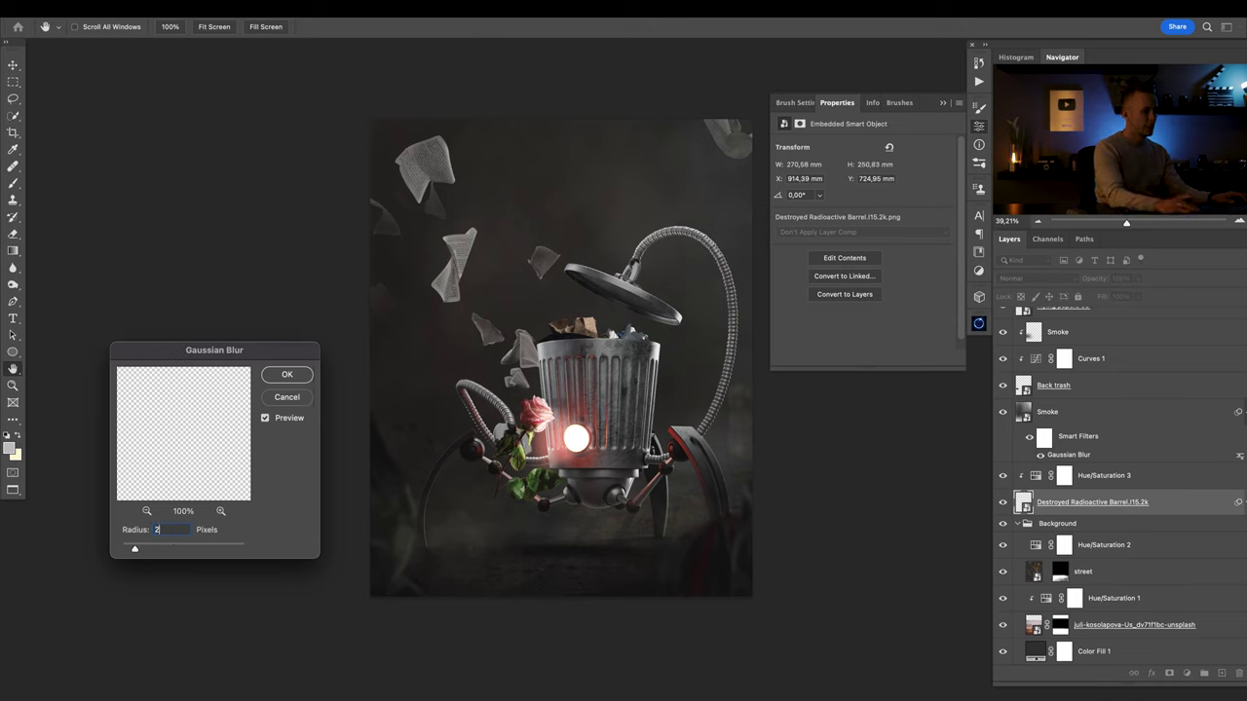
pyautogui.write('70')
pyautogui.press('Return')
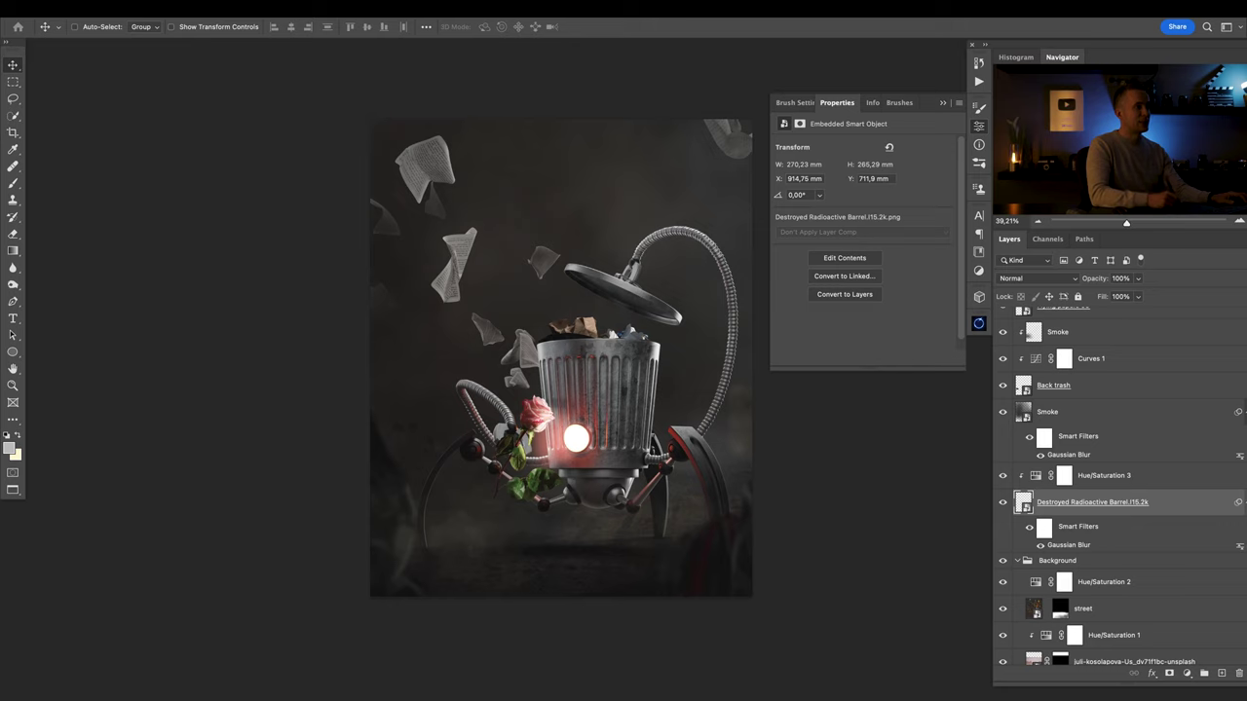
# Duplicate the blurred barrel, put the copy below the original layer and place it slightly up and left of the original.
pyautogui.moveTo(736, 446); pyautogui.dragTo(729, 419)
pyautogui.hotkey('ctrl', '[')
pyautogui.moveTo(727, 438); pyautogui.dragTo(735, 507)
pyautogui.moveTo(733, 437); pyautogui.dragTo(737, 409)
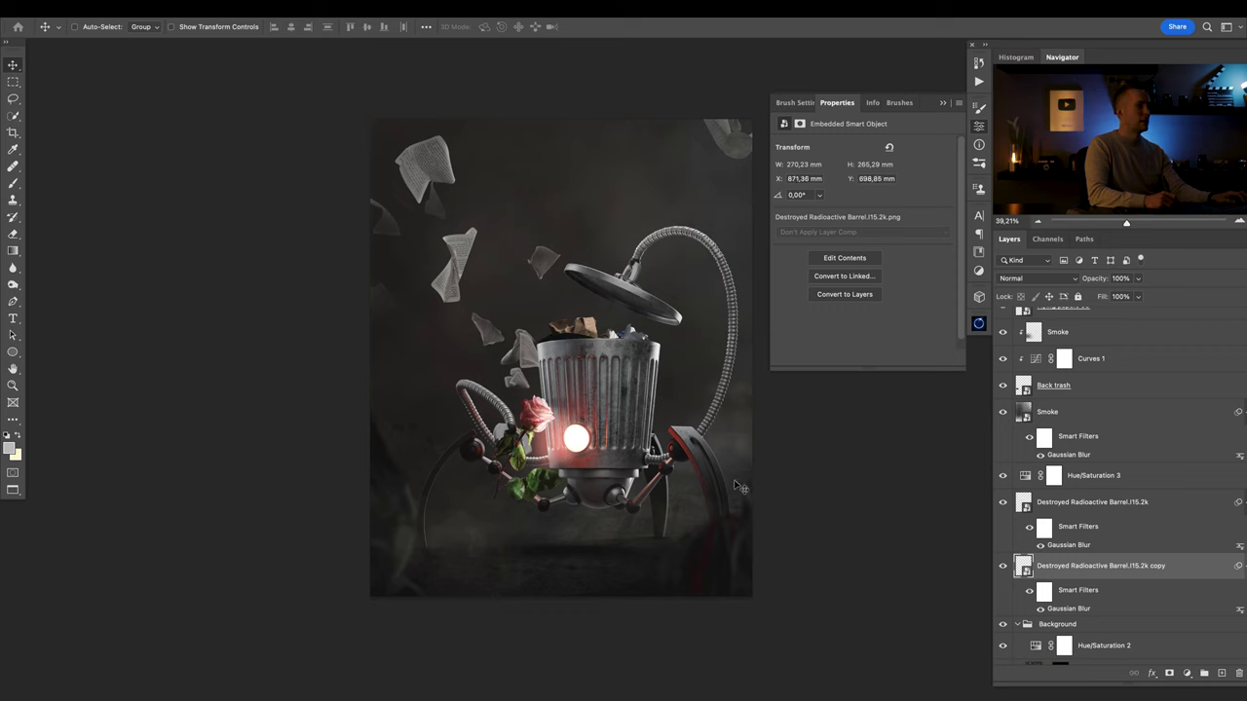
# Collapse the Properties panel and review the whole composite up close.
pyautogui.hscroll(5, 638, 473)
pyautogui.press('ctrl')
pyautogui.moveTo(607, 415); pyautogui.dragTo(648, 452)
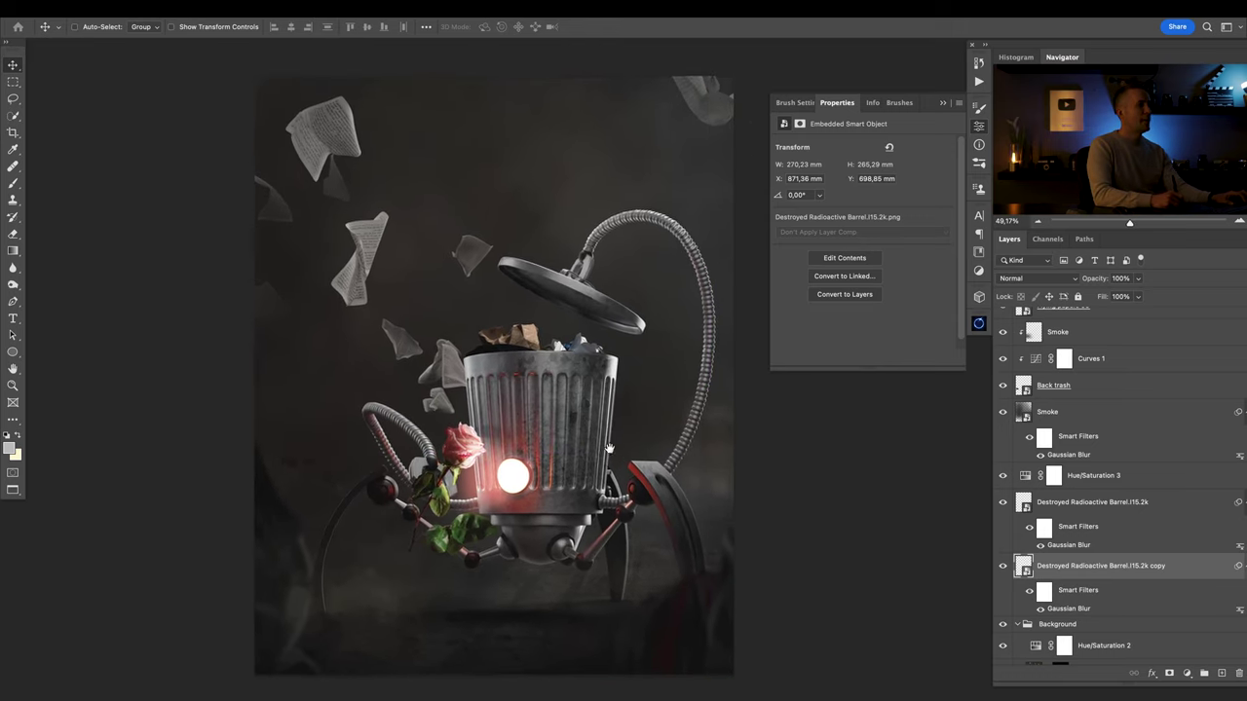
pyautogui.click(942, 103)
pyautogui.scroll(-2, 577, 378)
pyautogui.moveTo(578, 379); pyautogui.dragTo(580, 381)
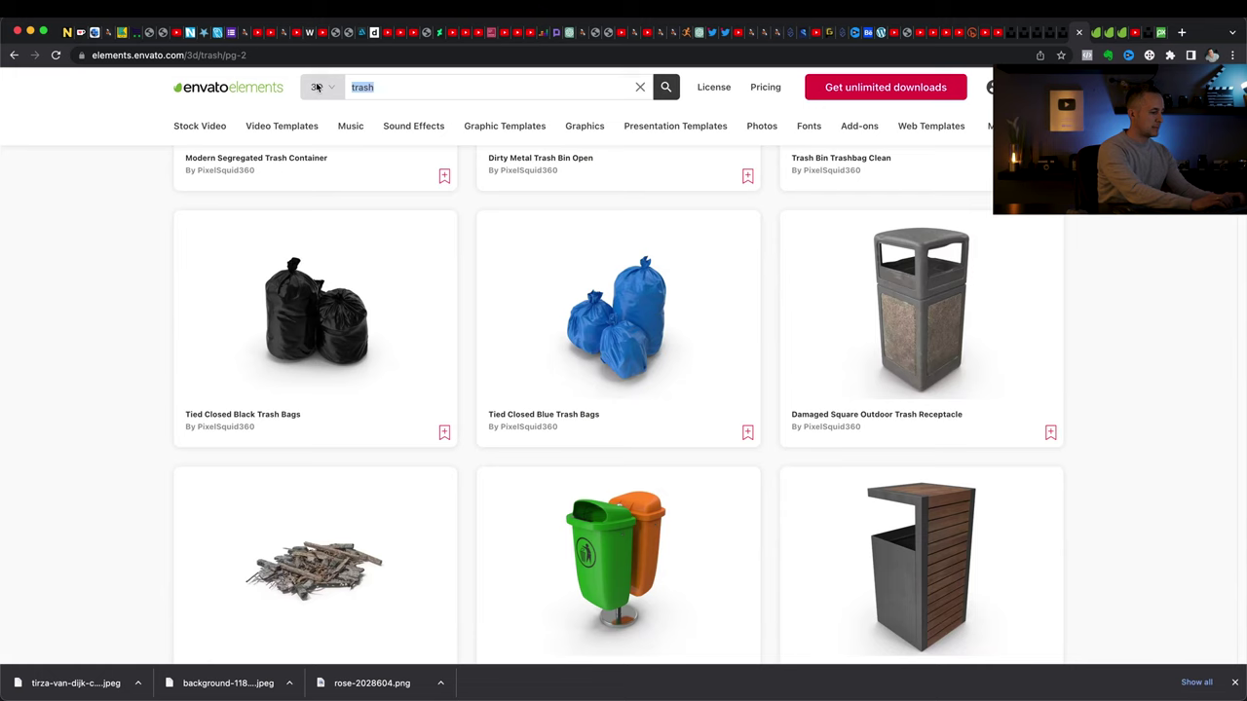
# Switch to Envato Elements in the browser, search the 3D objects for butterfly and open an orange Monarch Butterfly.
pyautogui.write('butterfly')
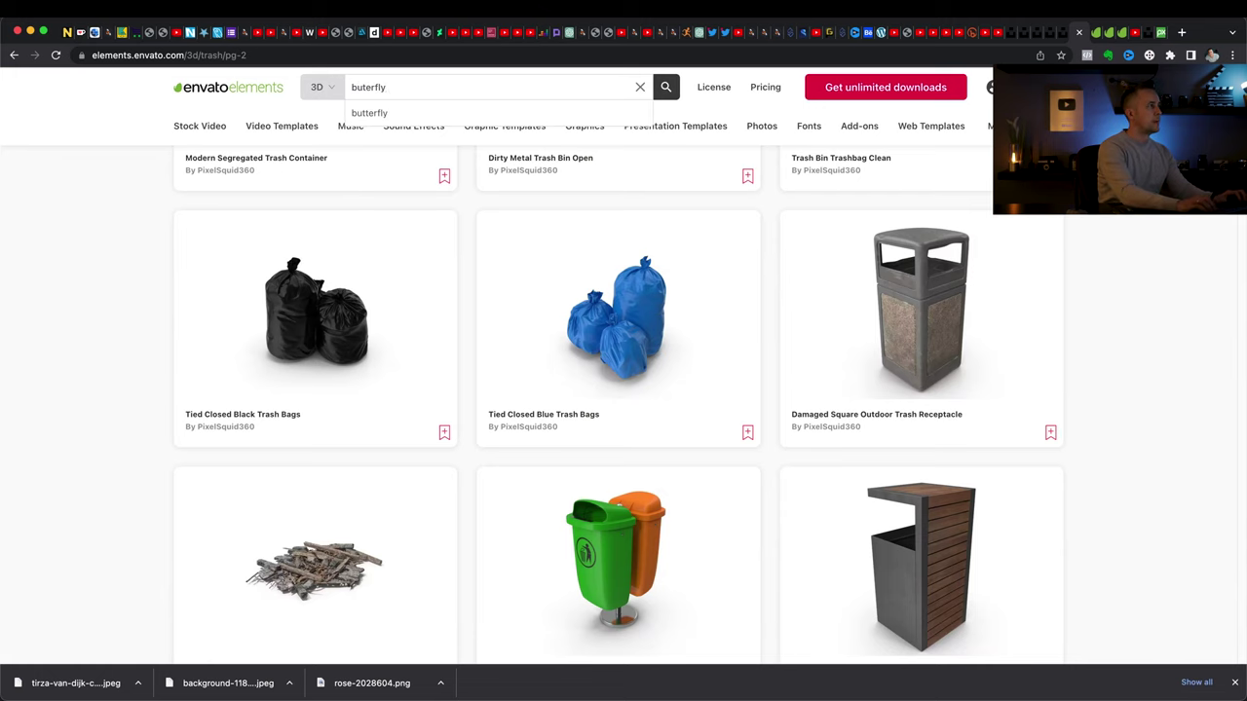
pyautogui.press('Return')
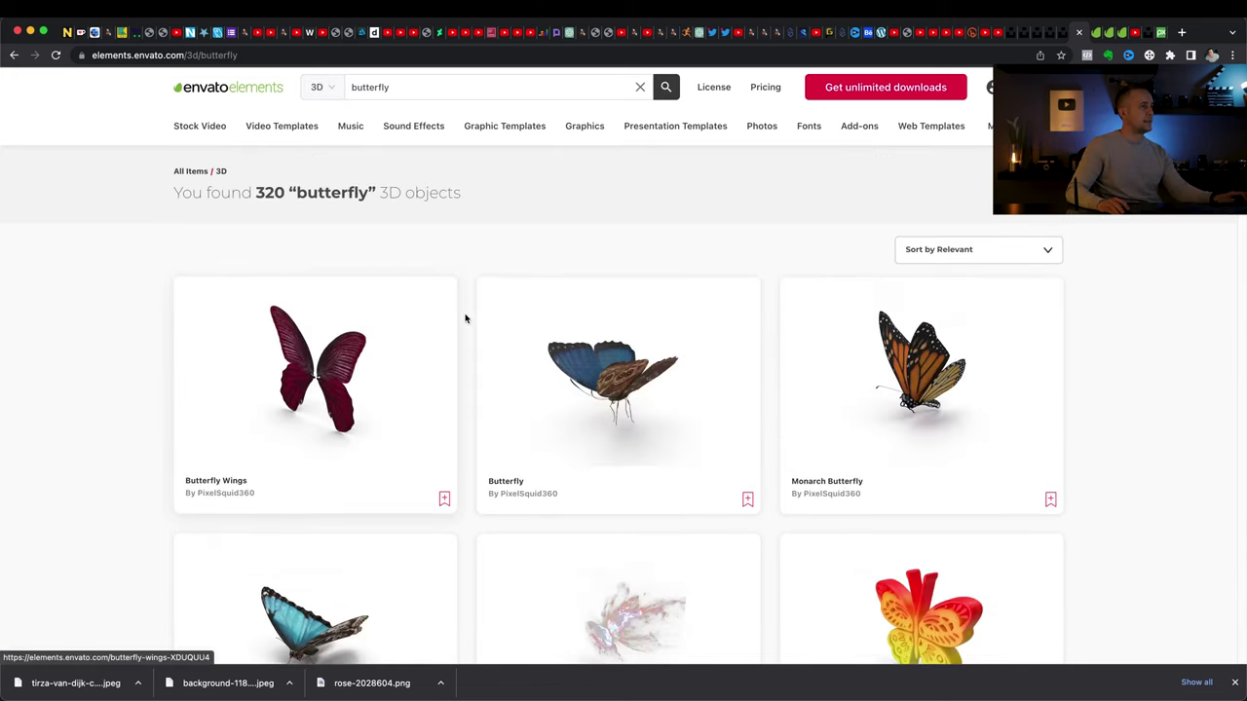
pyautogui.scroll(-4, 646, 326)
pyautogui.scroll(-1, 680, 326)
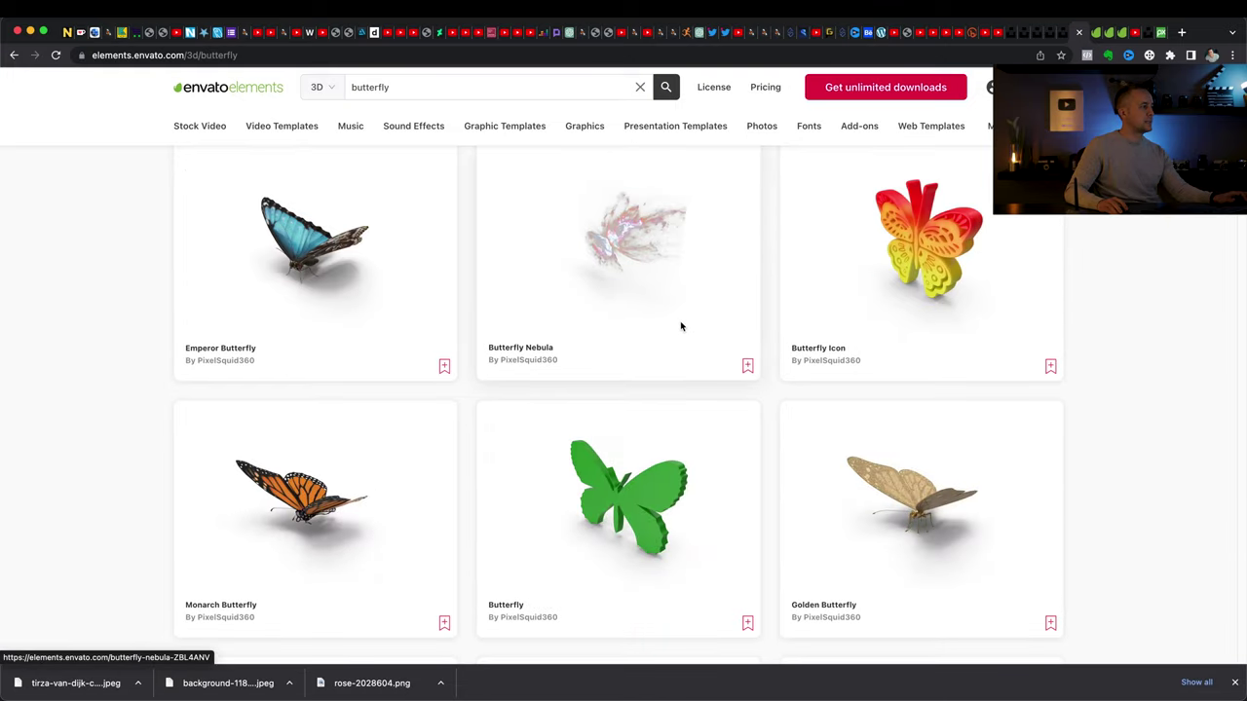
pyautogui.click(332, 496)
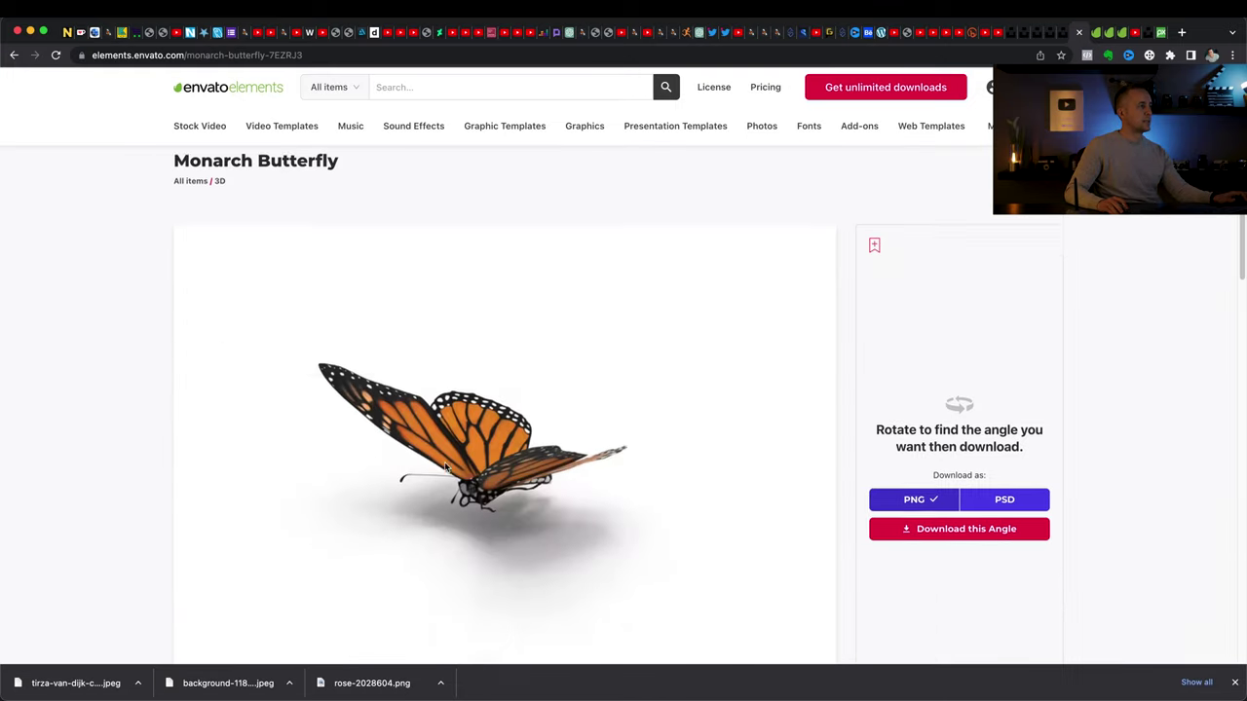
# Rotate the 3D Monarch Butterfly to suitable angles and download it as PNG files, licensed to a recent project.
pyautogui.scroll(-3, 494, 441)
pyautogui.click(494, 448)
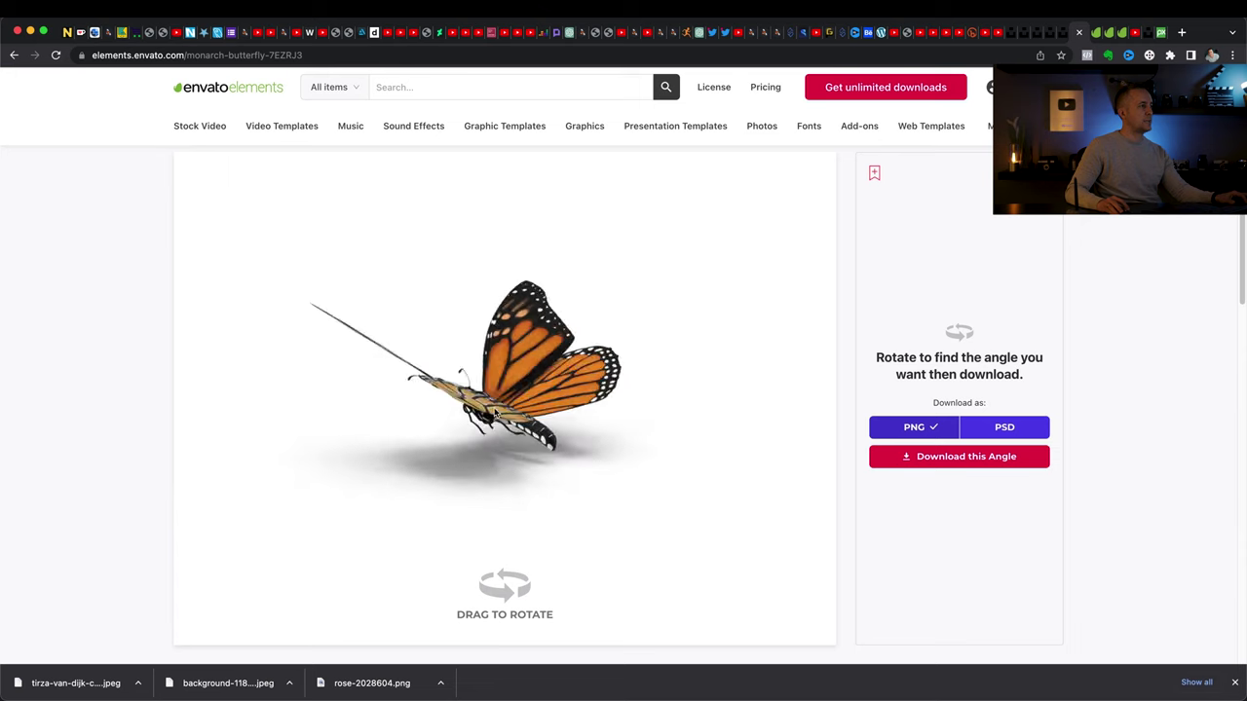
pyautogui.press('super+Tab')
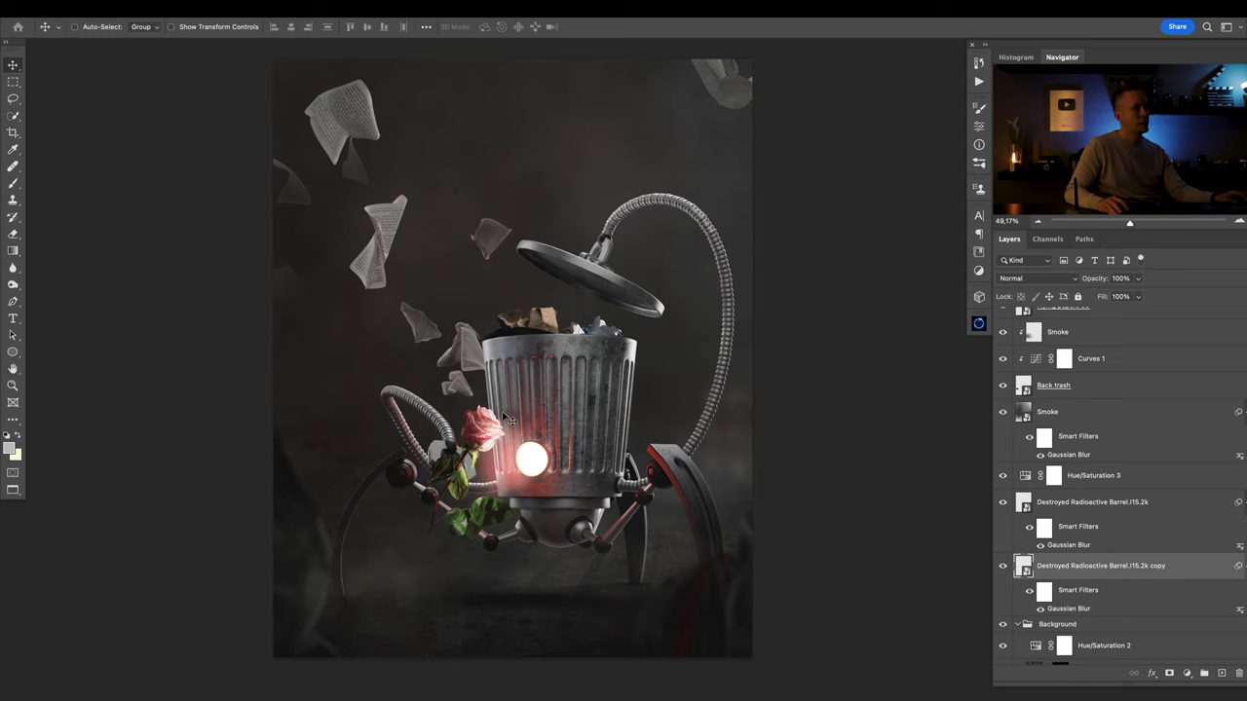
pyautogui.press('super+Tab')
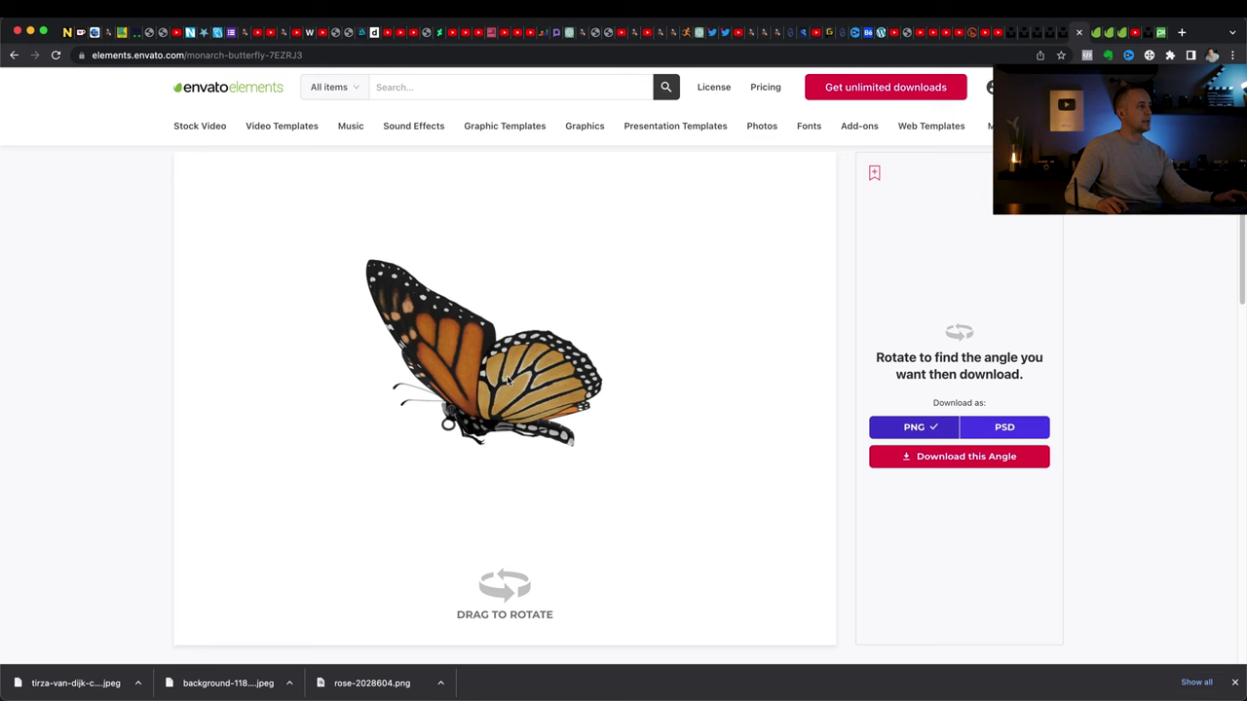
pyautogui.click(907, 457)
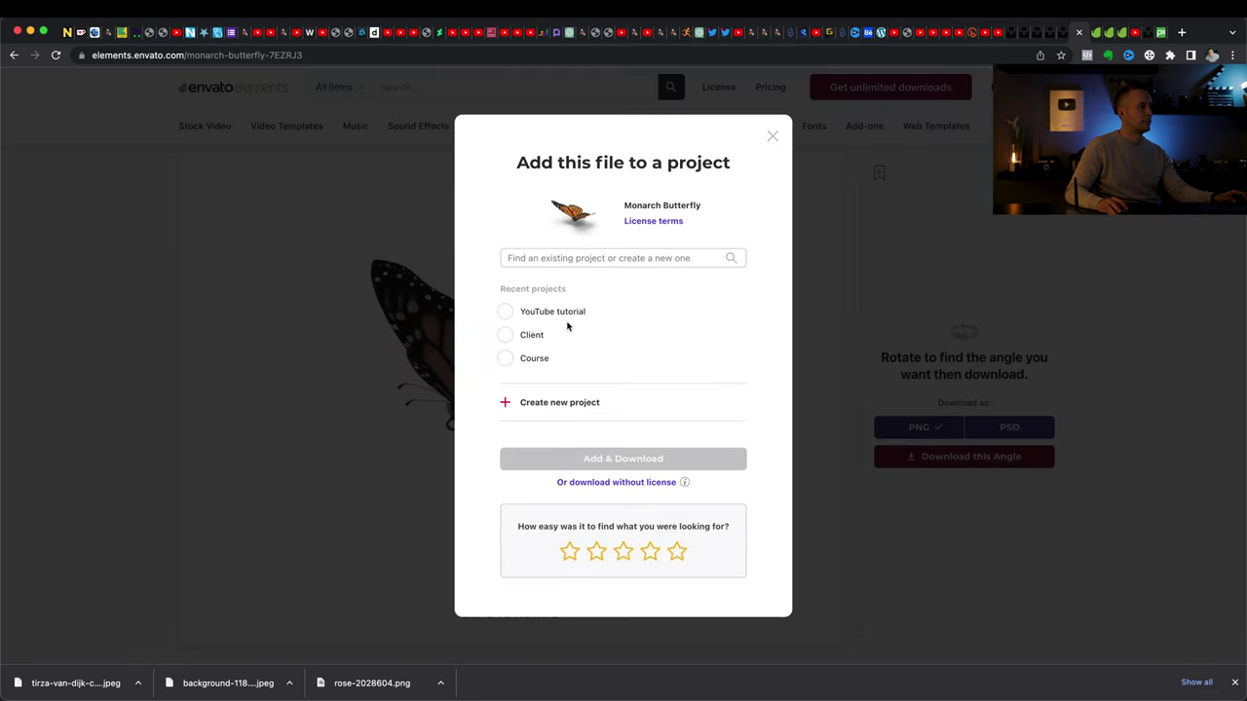
pyautogui.click(568, 320)
pyautogui.click(955, 458)
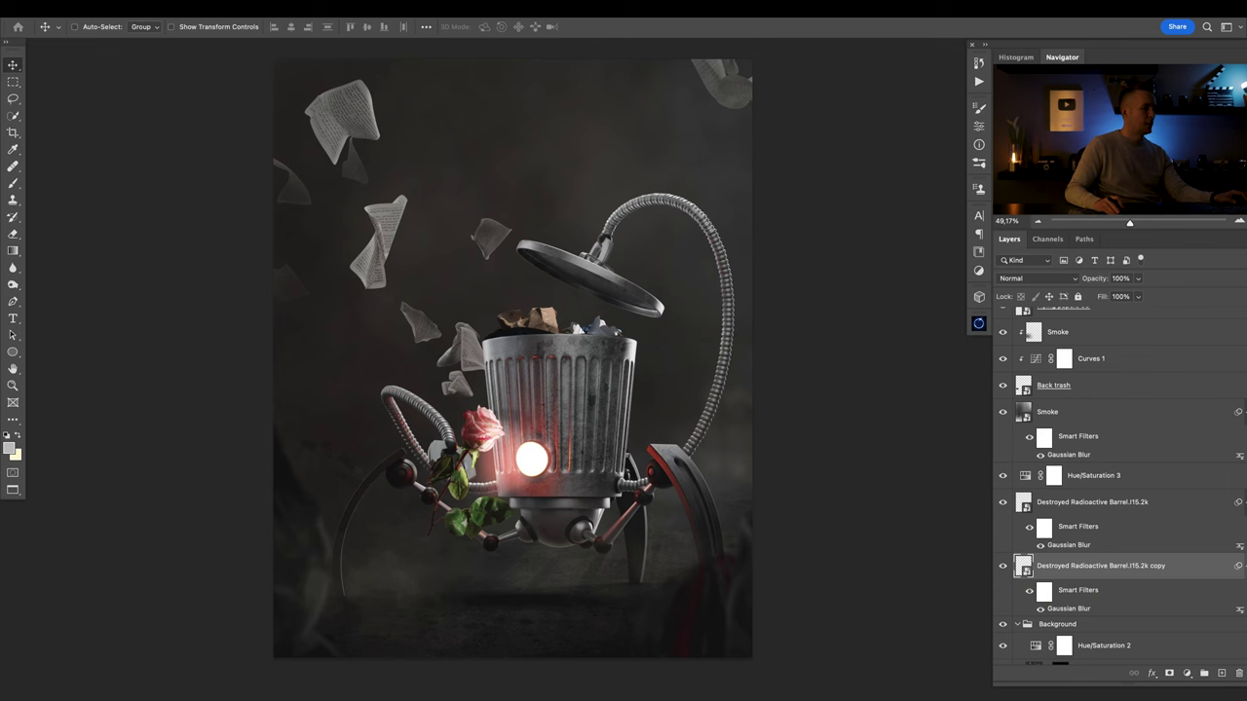
# In Photoshop, place Monarch Butterfly.J05.2k.png above the Smoke 03 layer and position it just above the rose.
pyautogui.press('Tab')
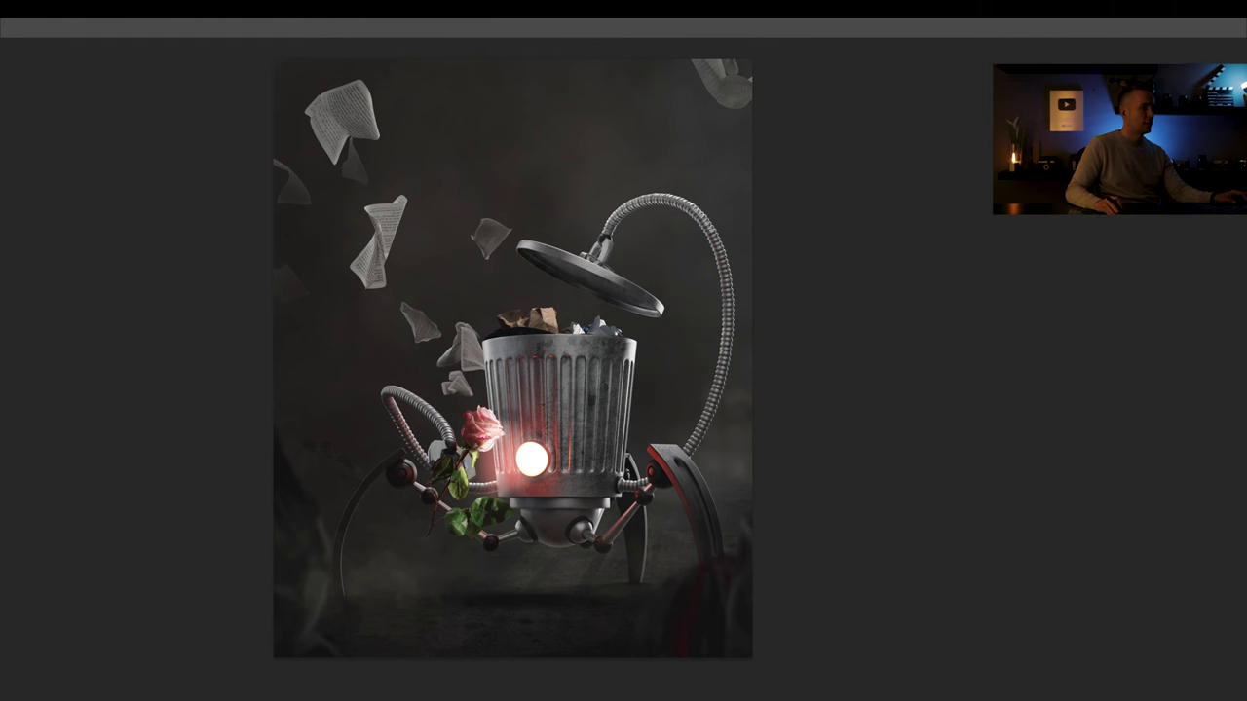
pyautogui.press('Tab')
pyautogui.scroll(5, 1169, 321)
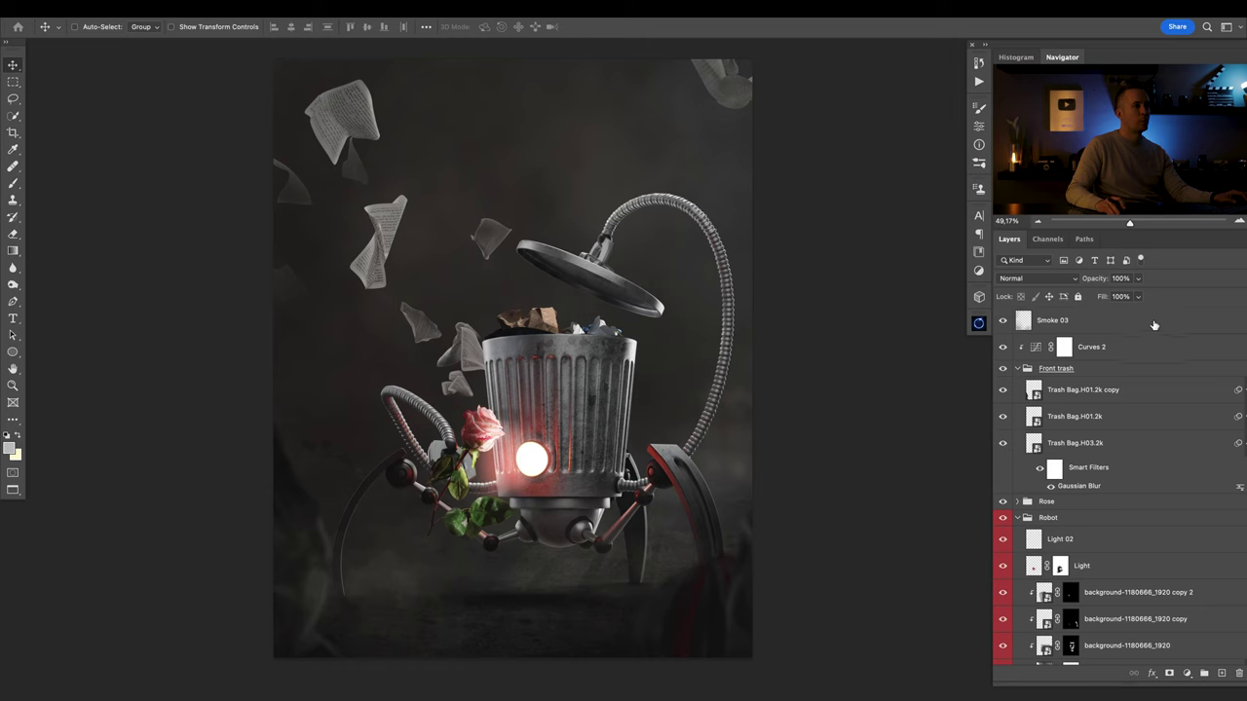
pyautogui.click(1081, 327)
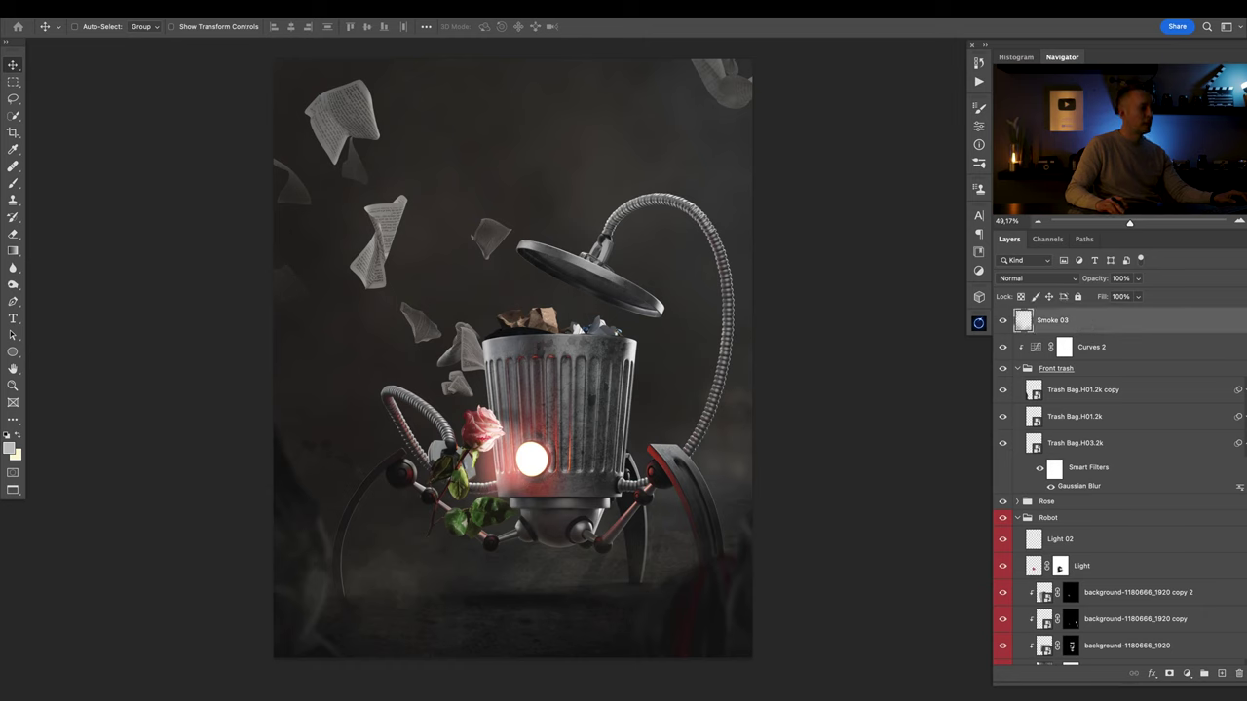
pyautogui.moveTo(582, 671); pyautogui.dragTo(577, 426)
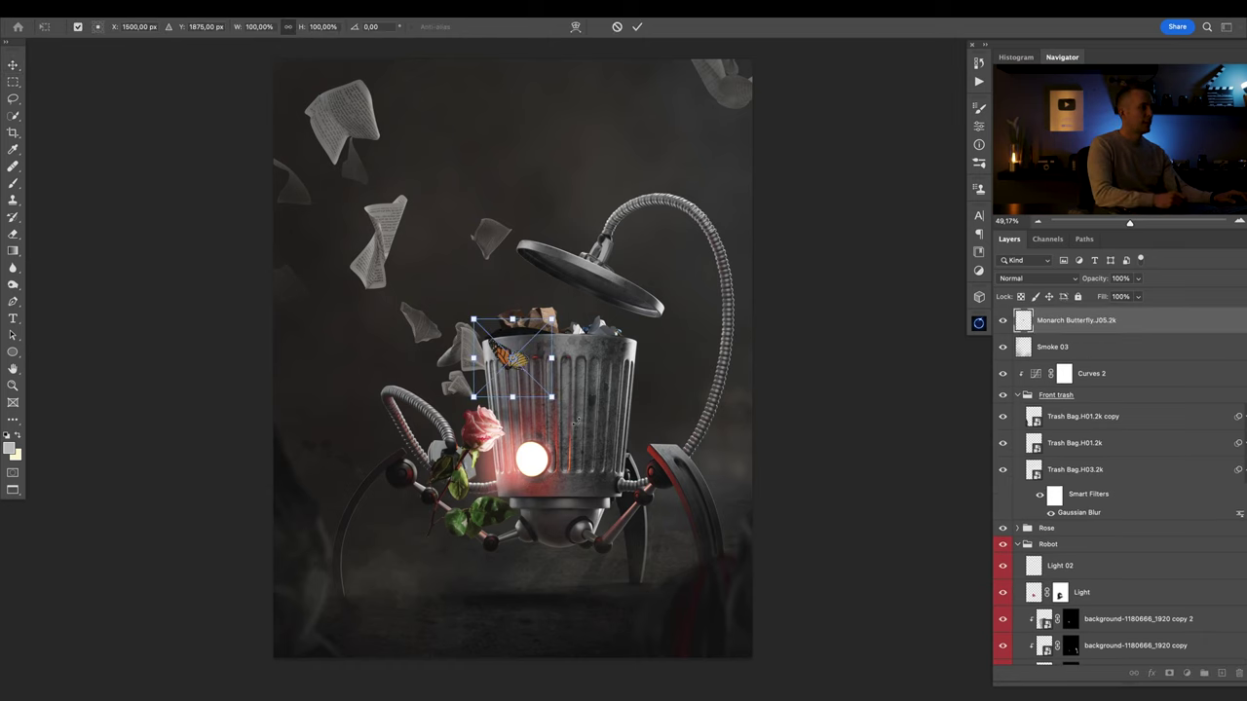
pyautogui.moveTo(519, 384); pyautogui.dragTo(534, 411)
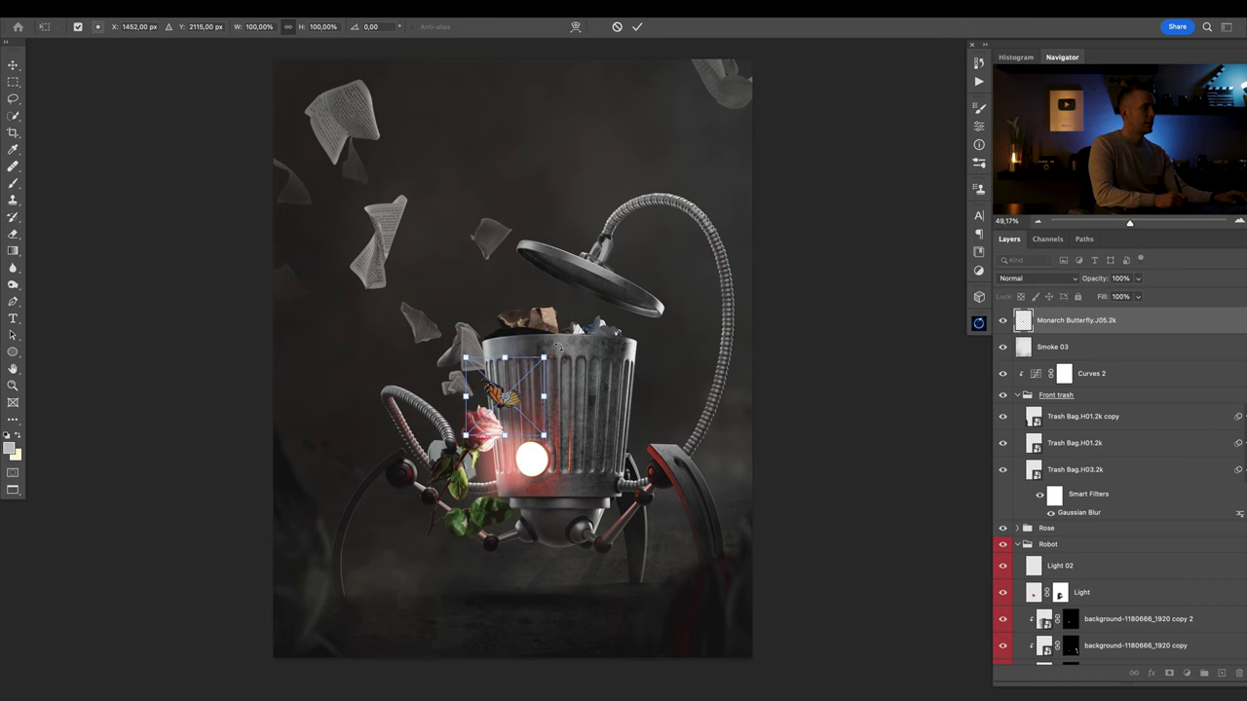
pyautogui.press('Return')
# Place Monarch Butterfly.M03.2k.png as a second butterfly, scale it down and rotate it slightly.
pyautogui.moveTo(539, 432); pyautogui.dragTo(507, 420)
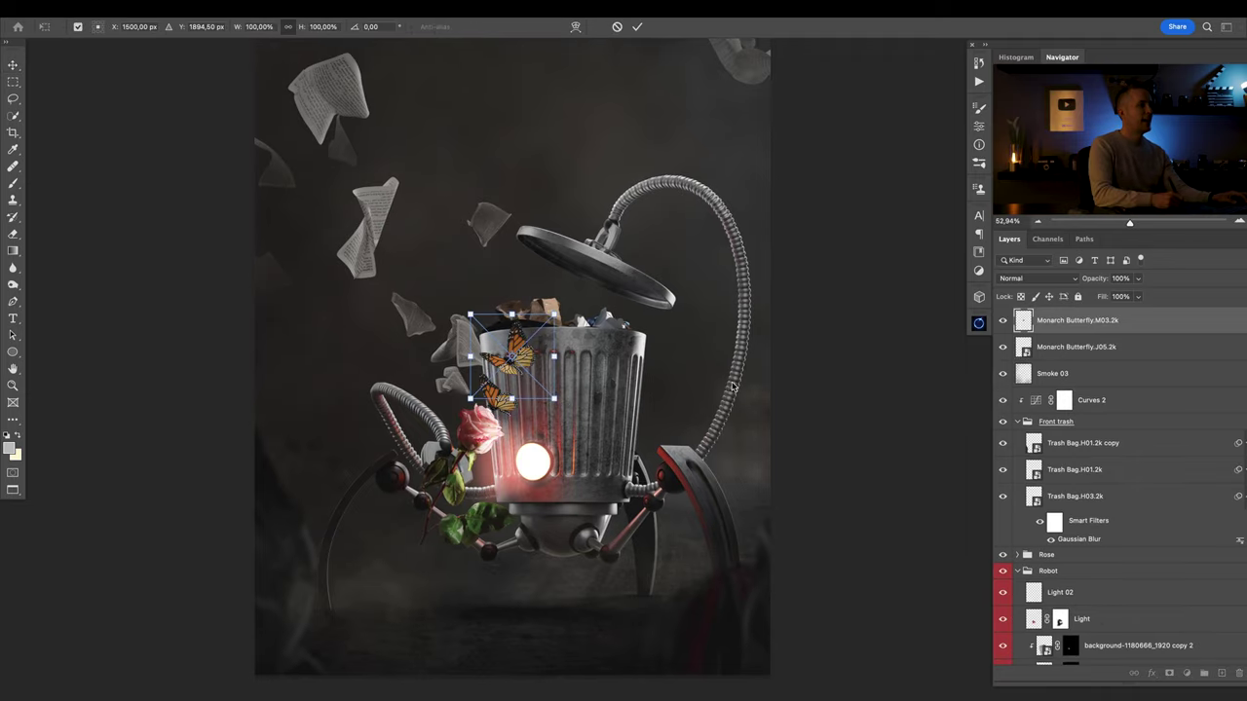
pyautogui.moveTo(545, 381); pyautogui.dragTo(737, 188)
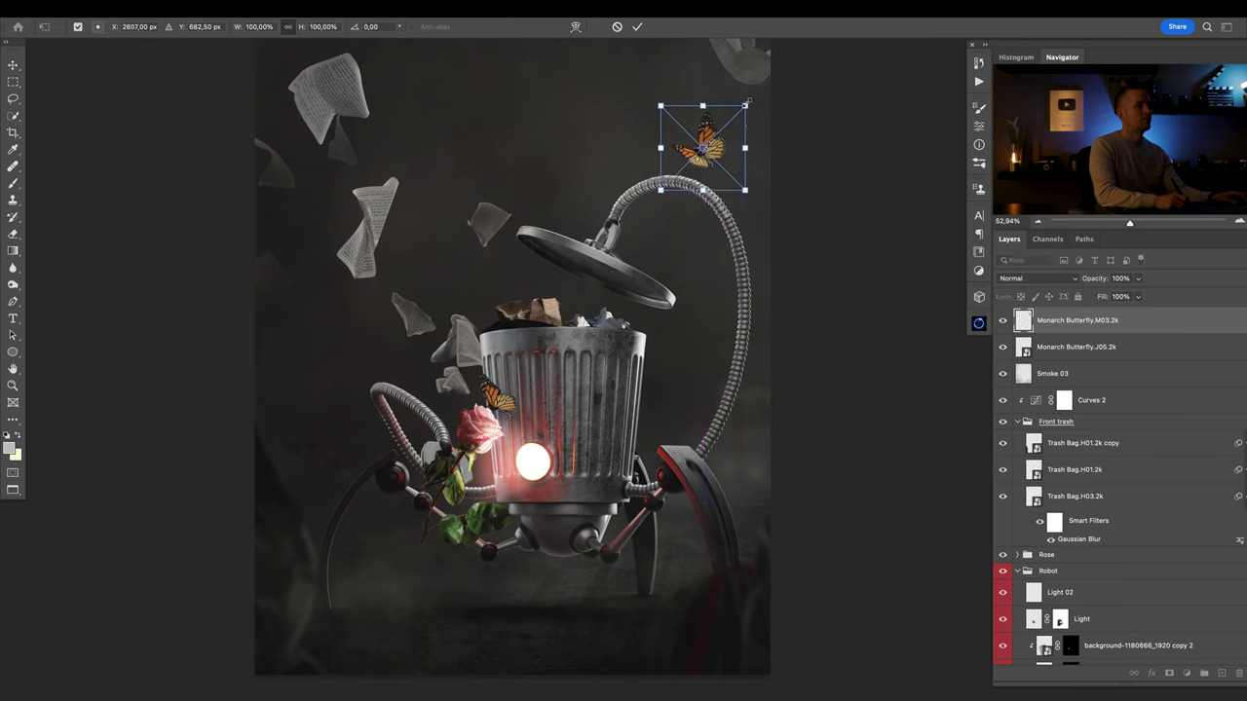
pyautogui.moveTo(748, 98); pyautogui.dragTo(612, 409)
pyautogui.press('Return')
# Try the Multiply blend mode on the second butterfly over the trash can and undo it.
pyautogui.click(1014, 281)
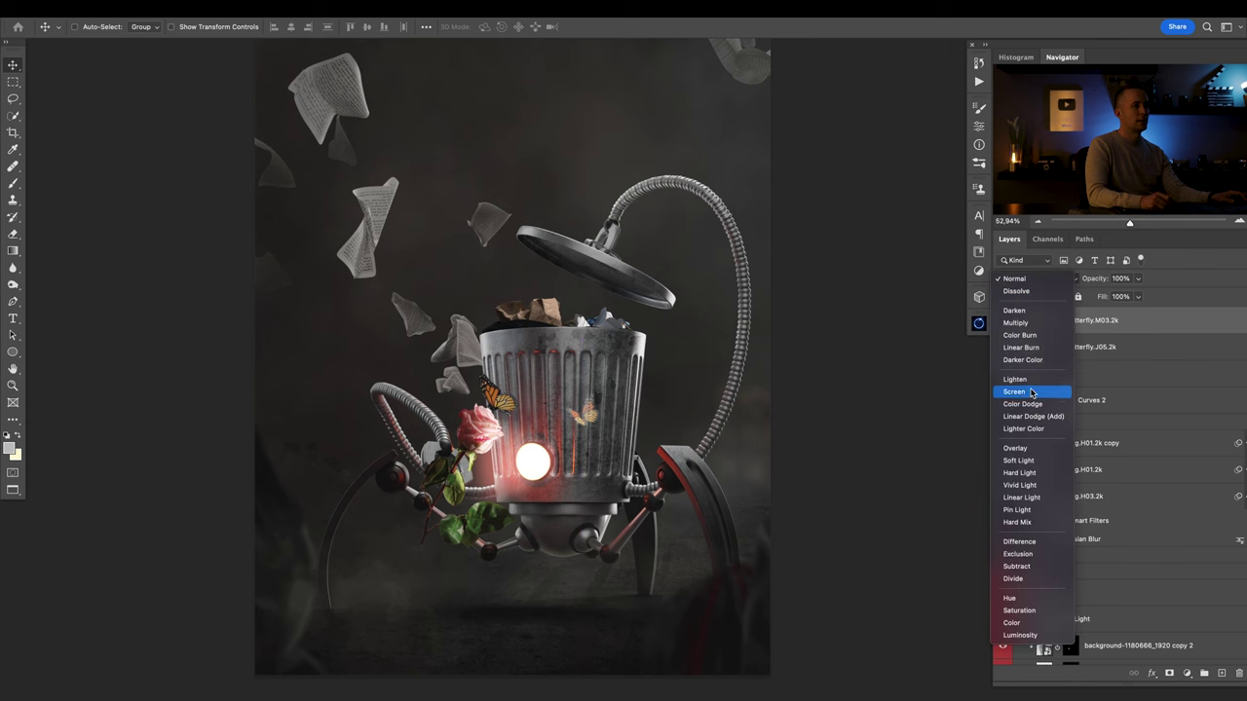
pyautogui.click(1014, 323)
pyautogui.scroll(3, 604, 409)
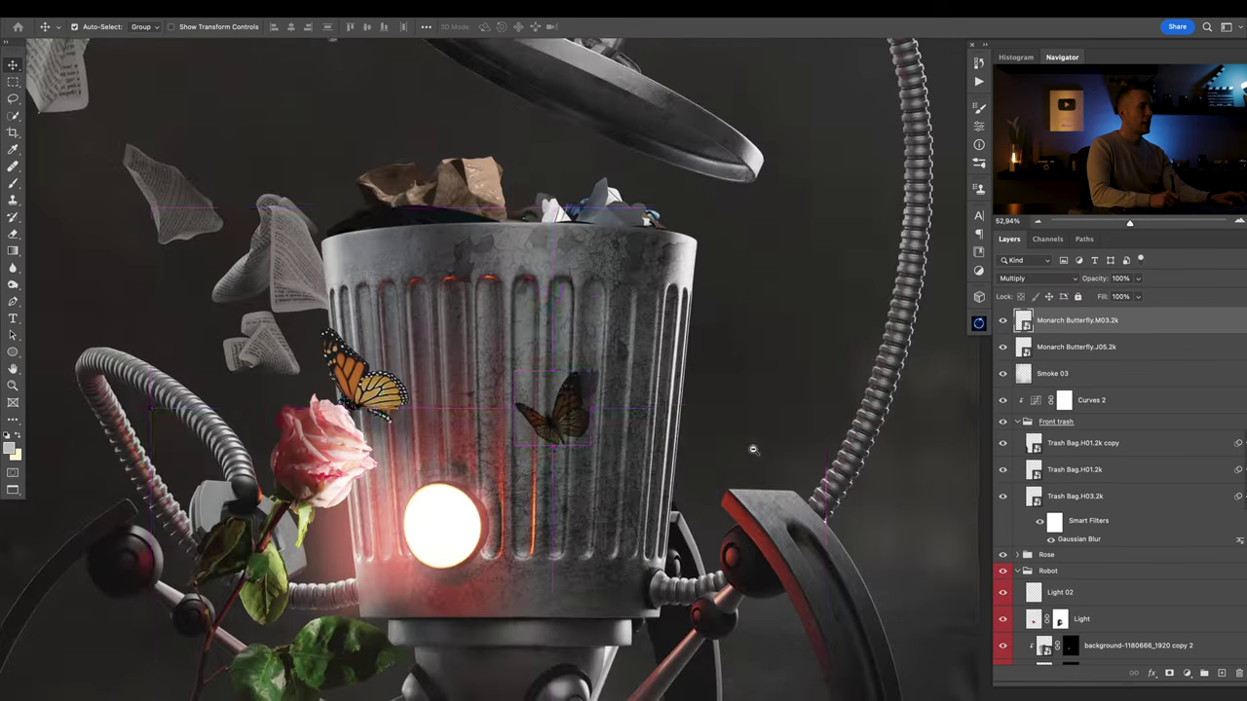
pyautogui.moveTo(572, 425); pyautogui.dragTo(588, 392)
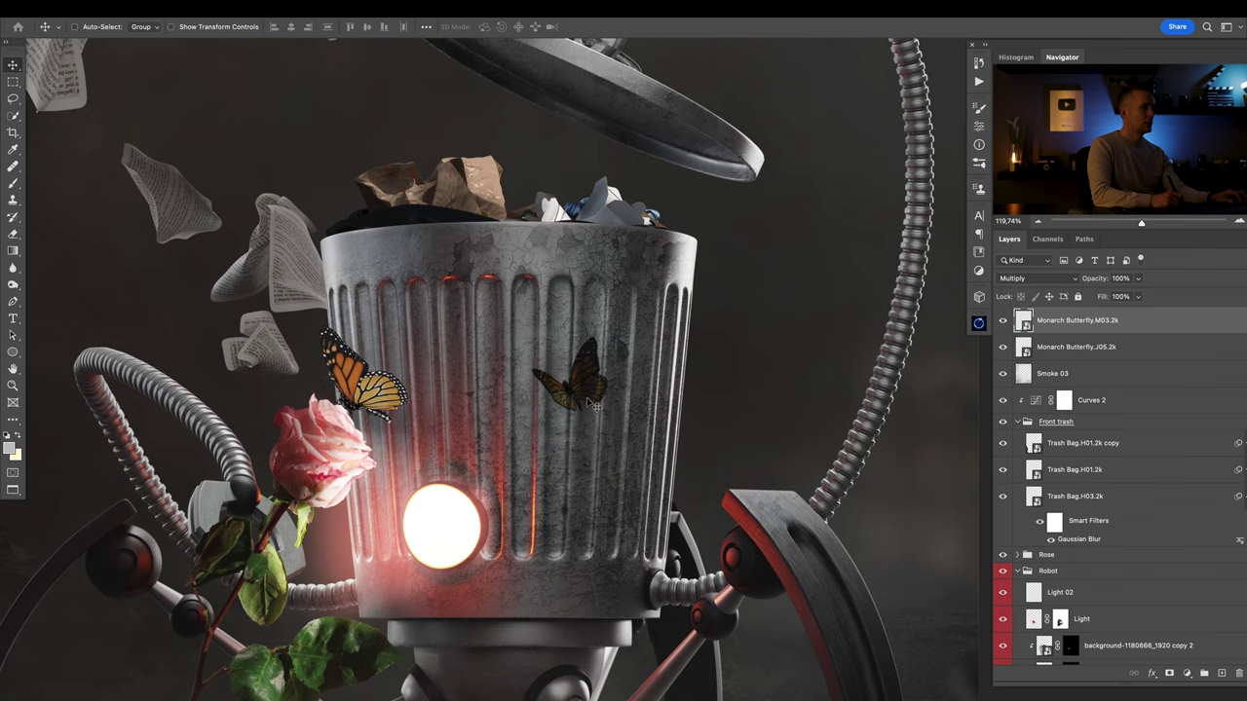
pyautogui.moveTo(658, 439); pyautogui.dragTo(751, 209)
pyautogui.press('super+z')
pyautogui.press('super+z')
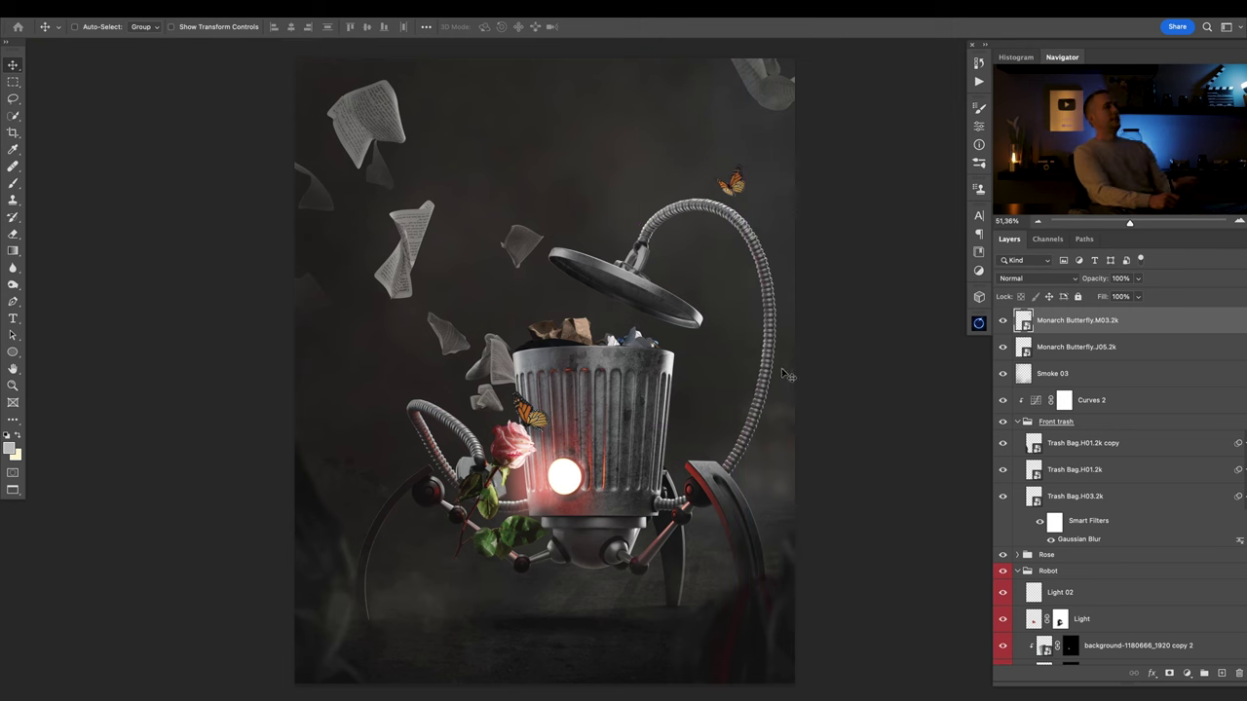
# Scale the butterfly beside the rose to about 63% and rotate it about 13°, keeping it just above the petals.
pyautogui.scroll(3, 527, 409)
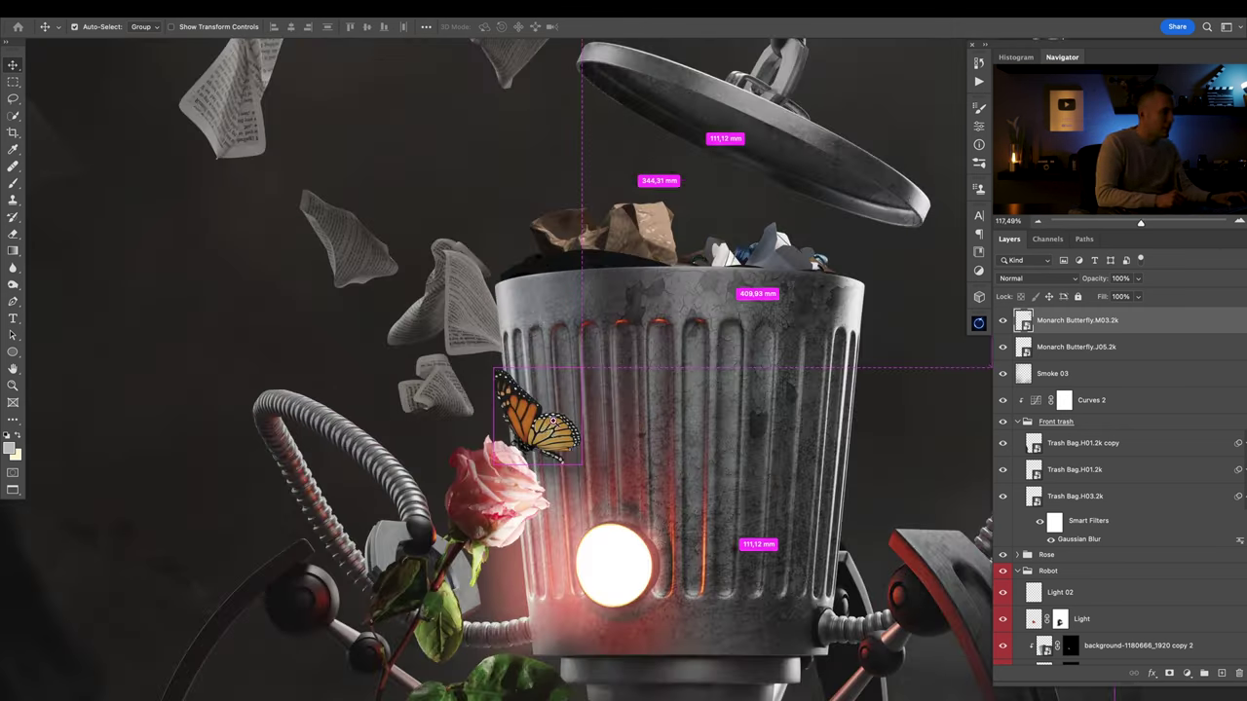
pyautogui.click(527, 411)
pyautogui.hotkey('ctrl', 't')
pyautogui.moveTo(653, 358); pyautogui.dragTo(612, 383)
pyautogui.press('Return')
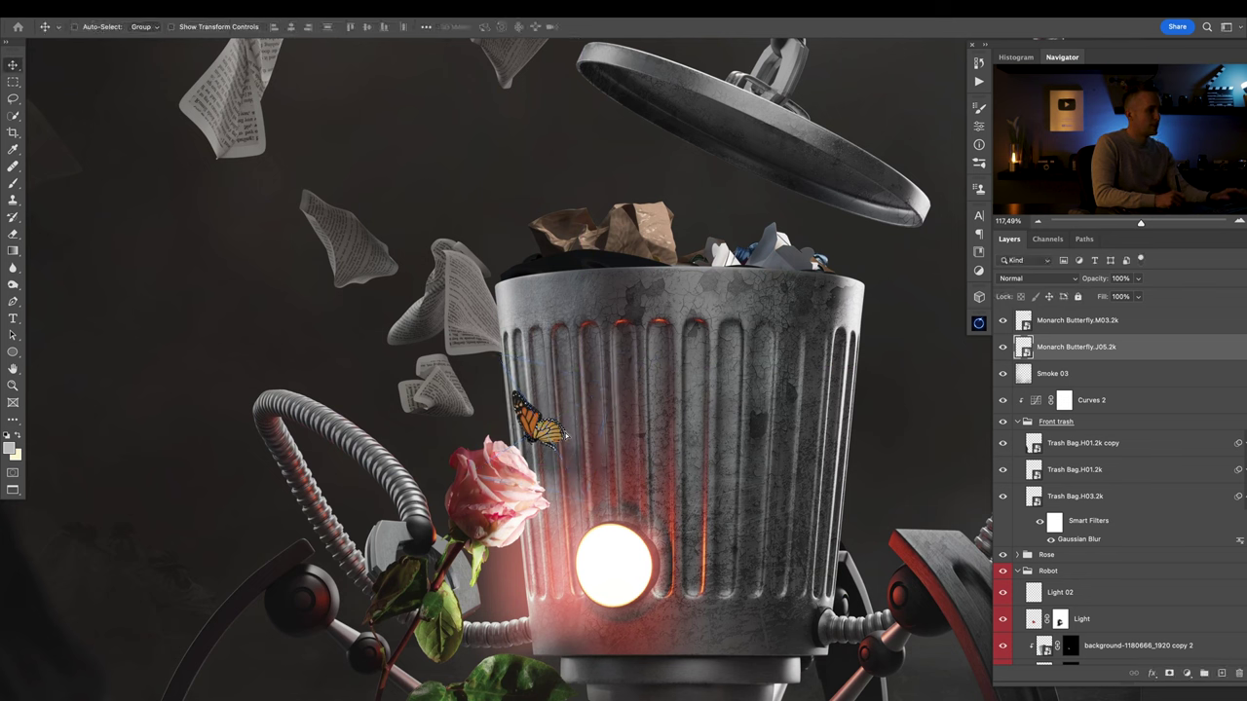
# Add a Hue/Saturation adjustment clipped to the Monarch Butterfly.J05.2k layer and set Hue to +5.
pyautogui.click(1186, 676)
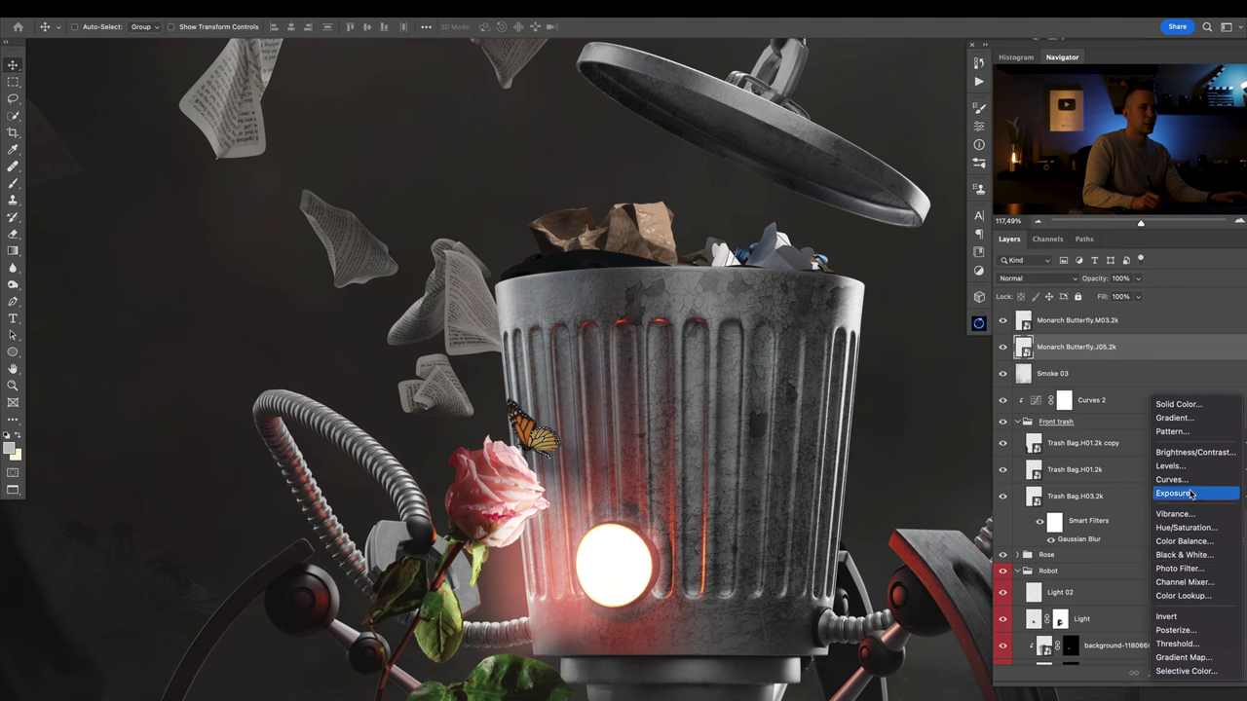
pyautogui.click(946, 431)
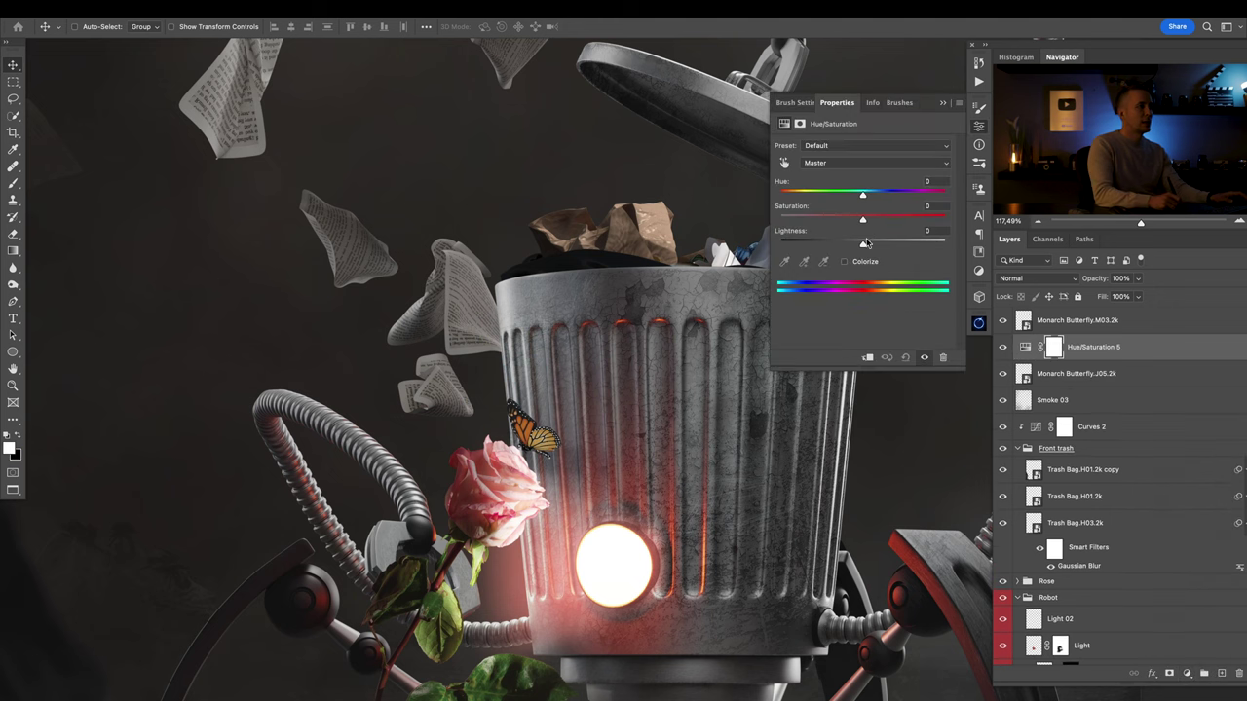
pyautogui.click(868, 356)
pyautogui.moveTo(863, 196)
pyautogui.mouseDown()
pyautogui.moveTo(850, 197)
pyautogui.moveTo(936, 198)
pyautogui.moveTo(883, 209)
pyautogui.mouseUp()
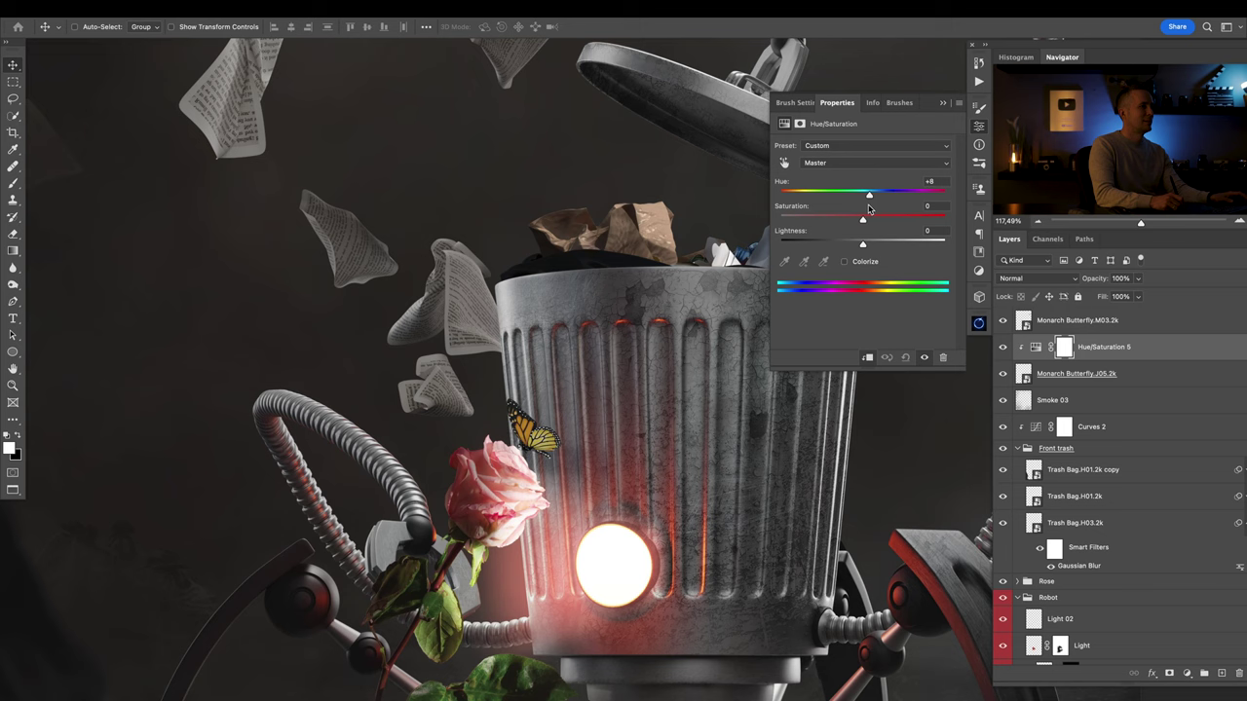
pyautogui.moveTo(870, 210); pyautogui.dragTo(854, 208)
pyautogui.hotkey('ctrl', '0')
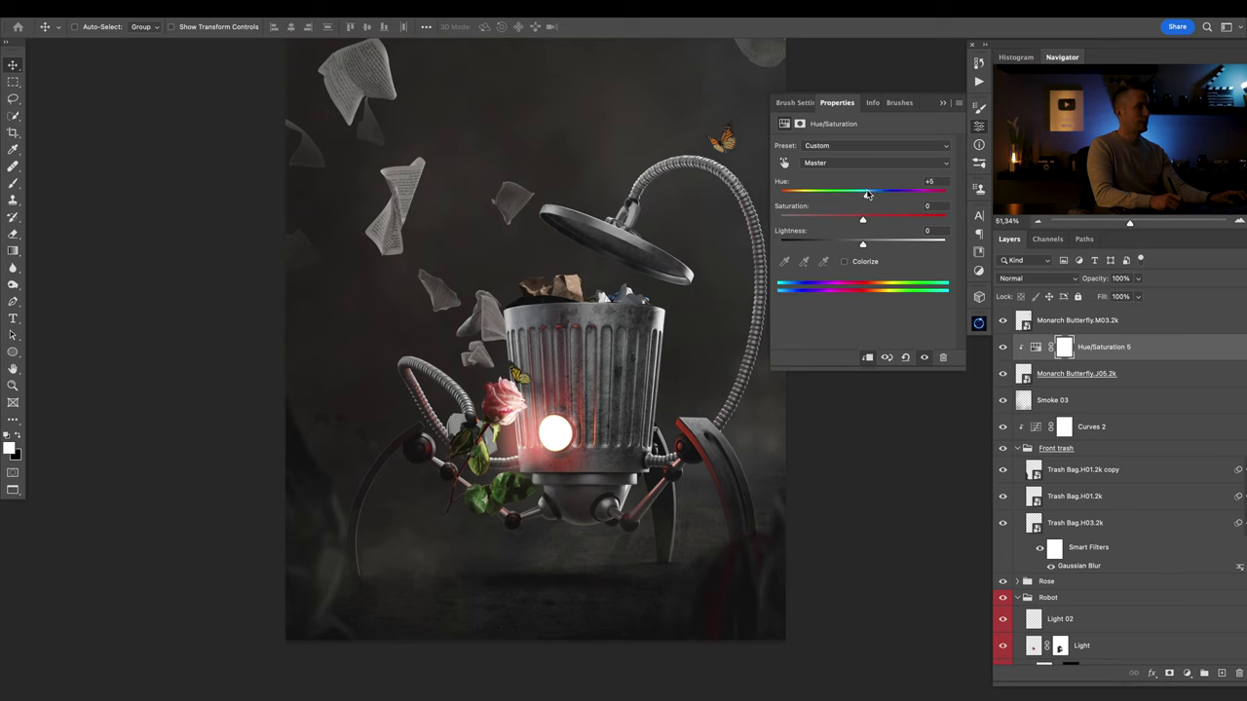
# Nudge the second butterfly slightly left above the hose and toggle its visibility to judge the composition.
pyautogui.scroll(-3, 559, 467)
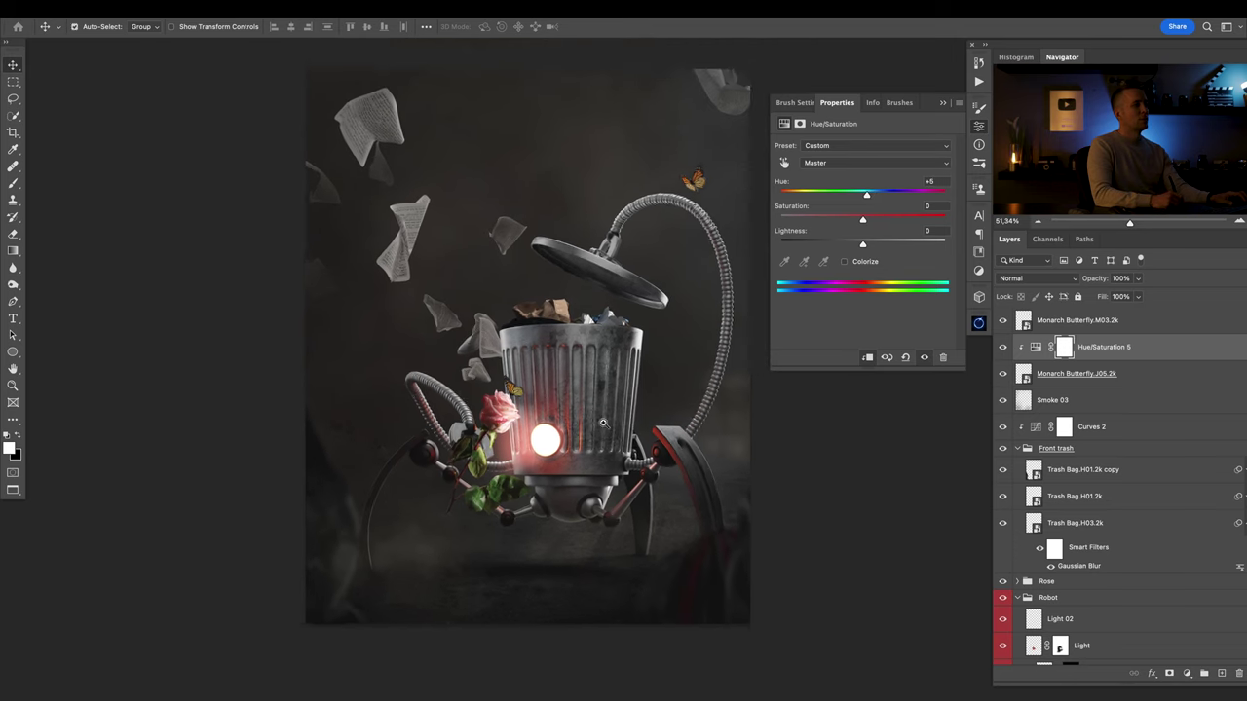
pyautogui.scroll(-2, 595, 434)
pyautogui.scroll(3, 596, 436)
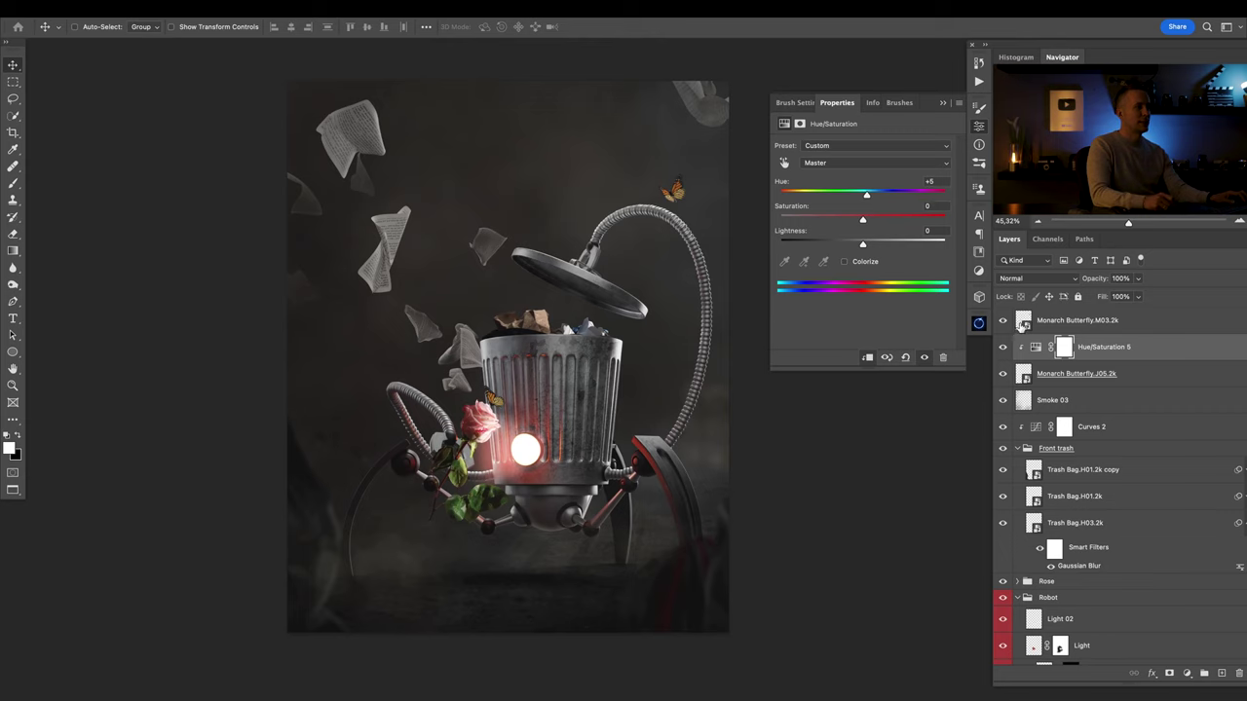
pyautogui.click(1022, 324)
pyautogui.click(1004, 320)
pyautogui.moveTo(698, 290)
pyautogui.mouseDown()
pyautogui.moveTo(682, 314)
pyautogui.moveTo(670, 281)
pyautogui.moveTo(583, 336)
pyautogui.moveTo(624, 234)
pyautogui.moveTo(710, 304)
pyautogui.mouseUp()
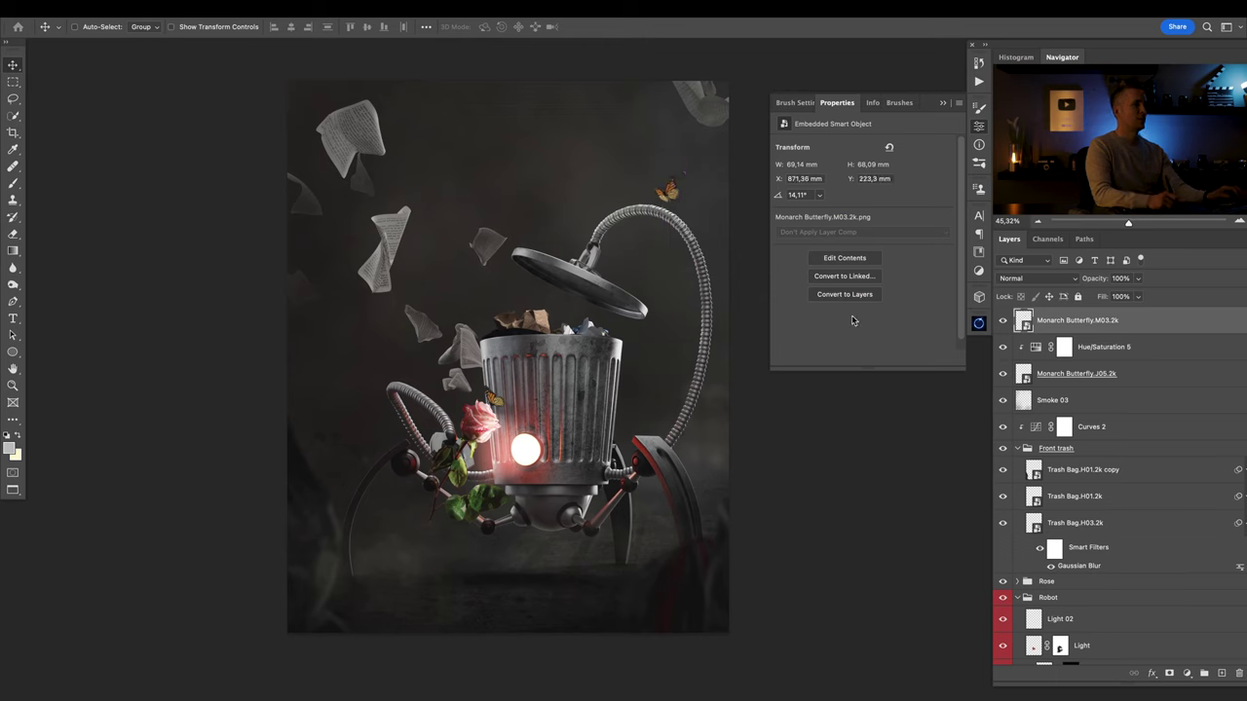
pyautogui.click(1003, 322)
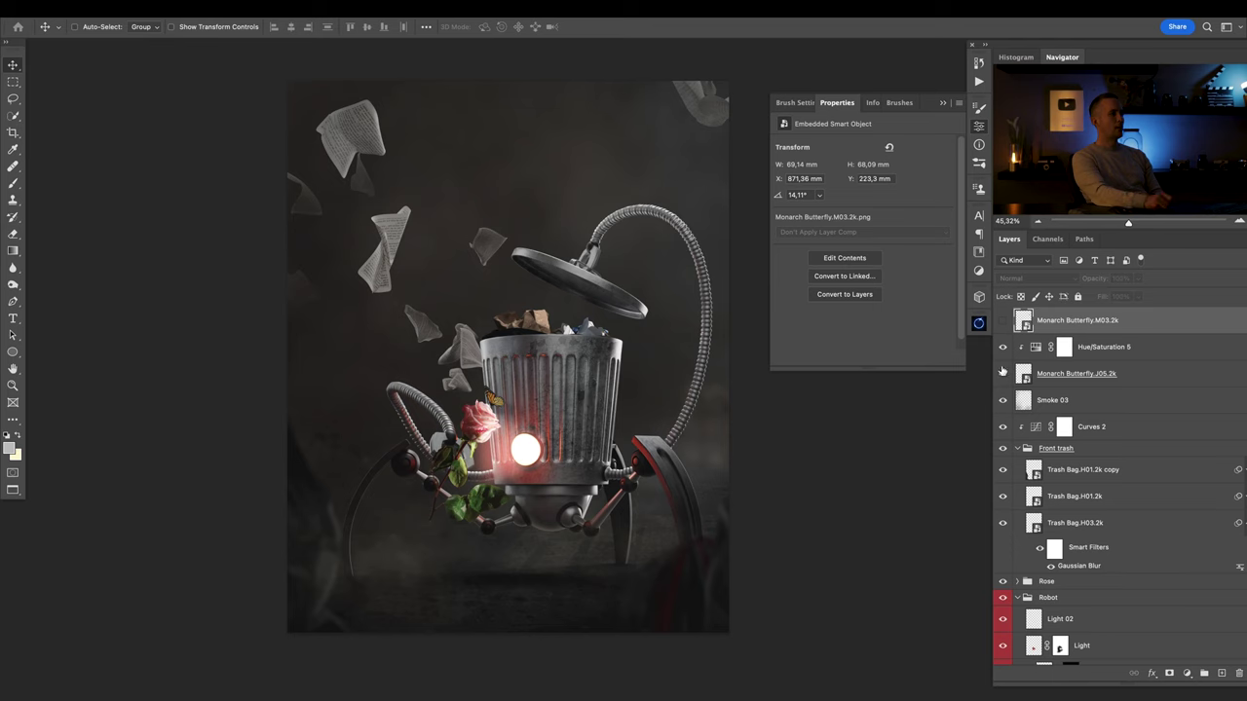
# With the rose butterfly hidden, try the second butterfly inside the hose's arch, moving it finally to slightly above the arch.
pyautogui.moveTo(667, 253); pyautogui.dragTo(624, 230)
pyautogui.moveTo(624, 287); pyautogui.dragTo(674, 314)
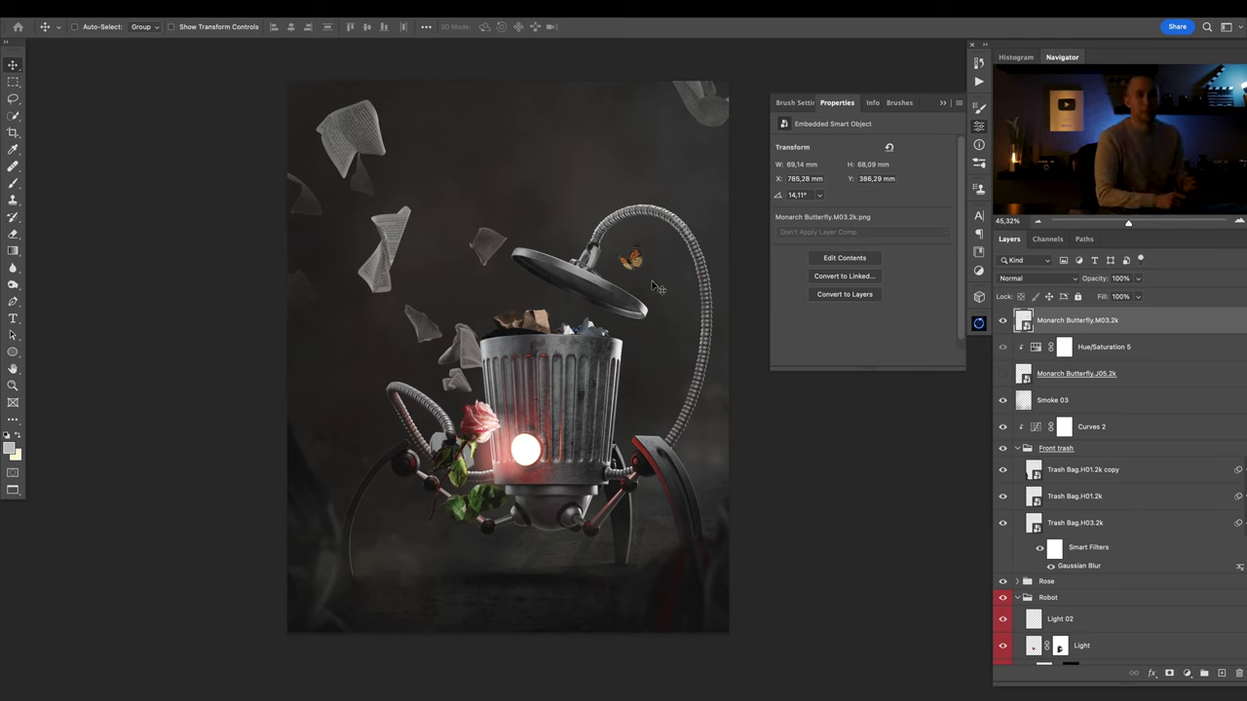
pyautogui.moveTo(644, 279); pyautogui.dragTo(690, 228)
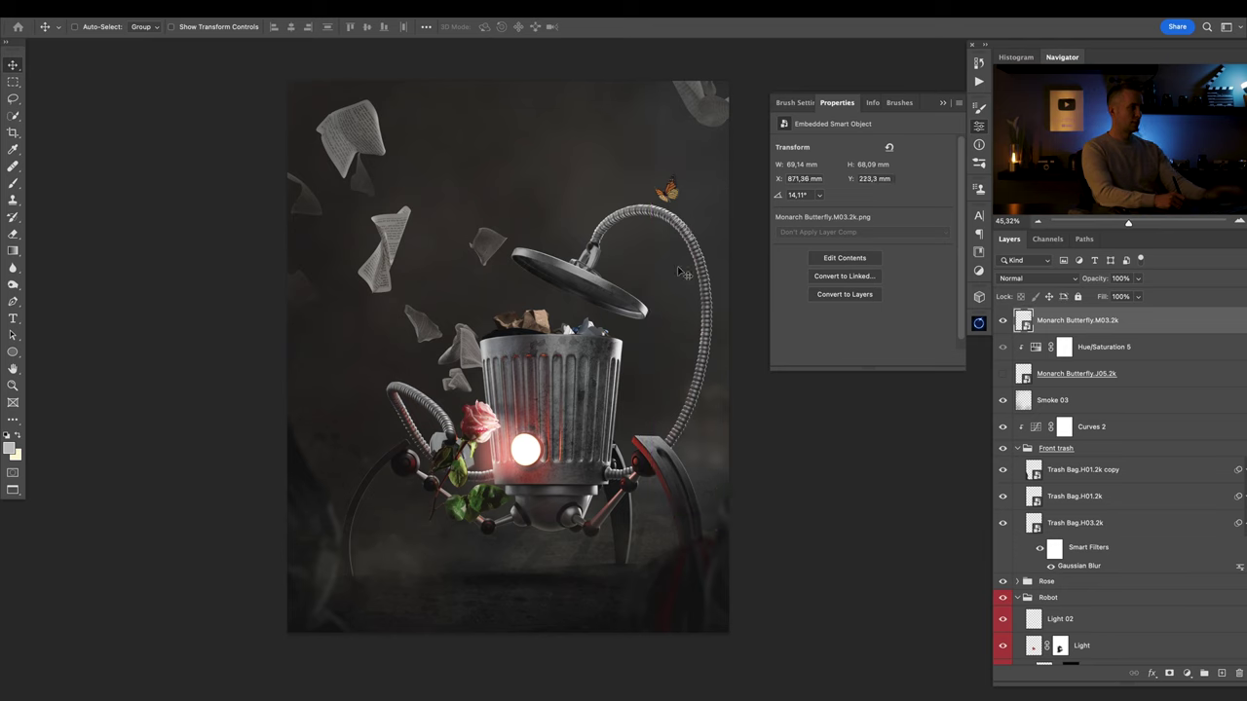
pyautogui.moveTo(669, 306); pyautogui.dragTo(674, 296)
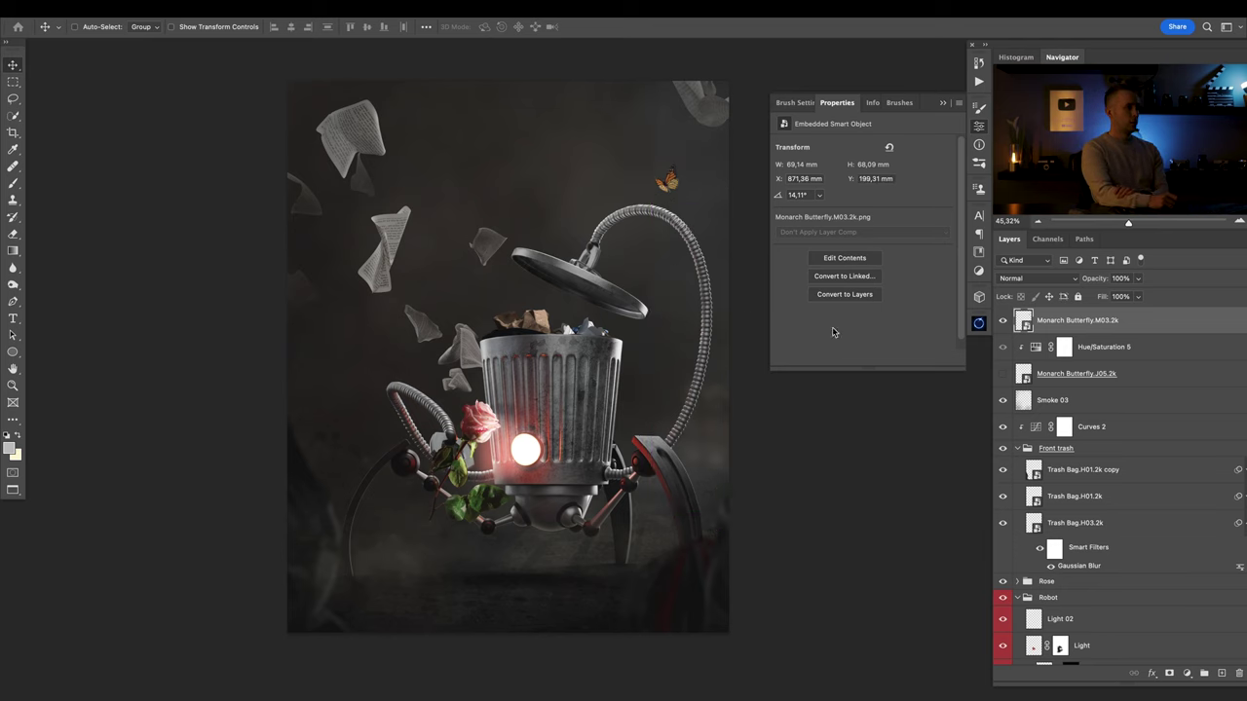
# Hide the second butterfly, show the one by the rose and rotate that one to about 24°.
pyautogui.click(1005, 322)
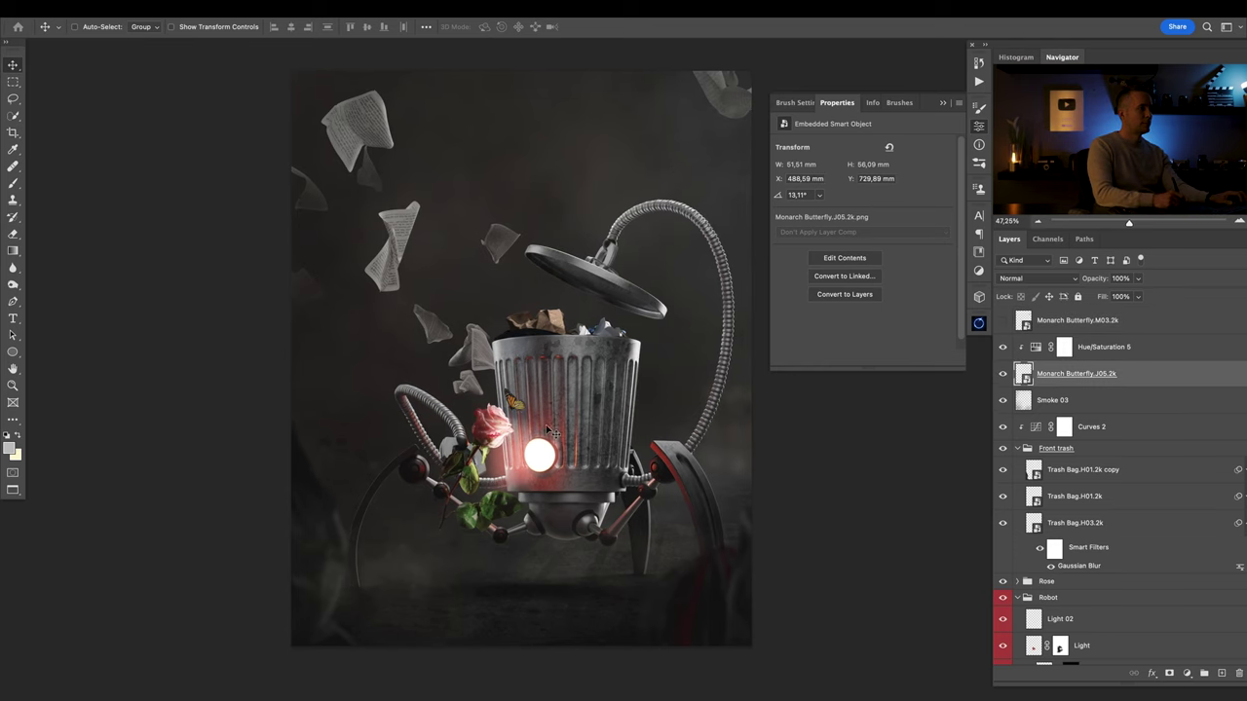
pyautogui.moveTo(535, 420); pyautogui.dragTo(529, 413)
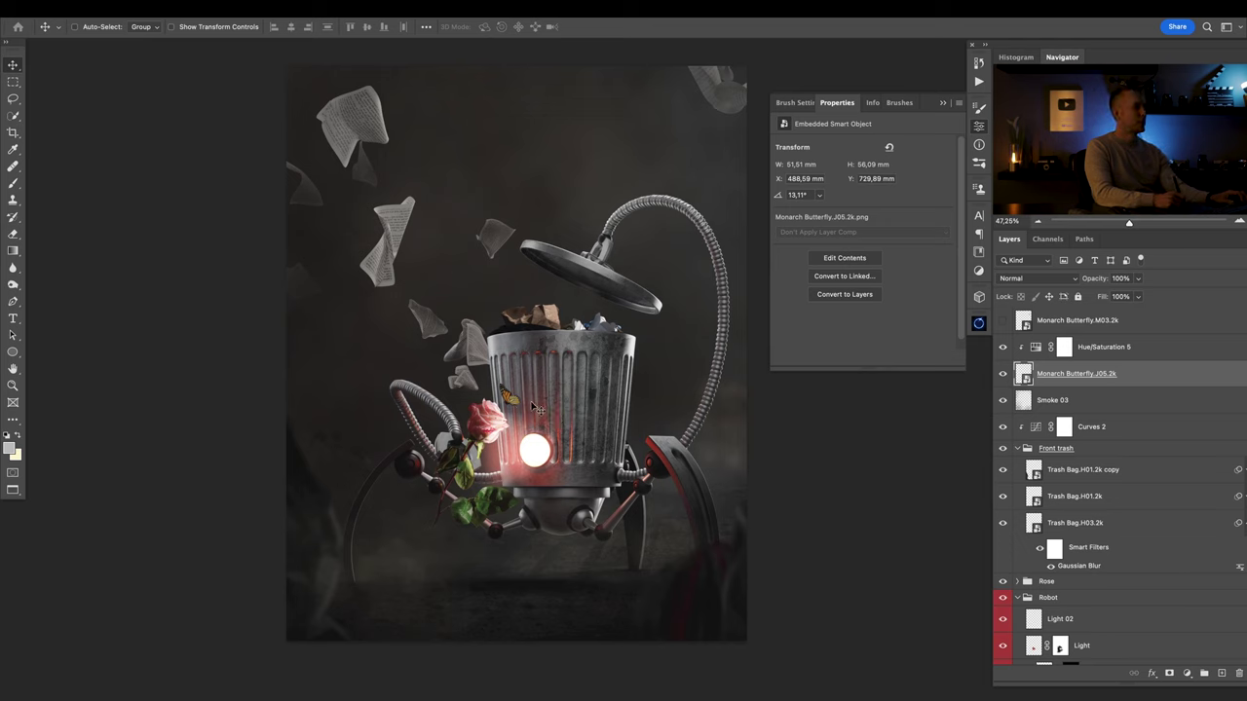
pyautogui.scroll(6, 536, 409)
pyautogui.hotkey('ctrl', 't')
pyautogui.moveTo(586, 343); pyautogui.dragTo(594, 358)
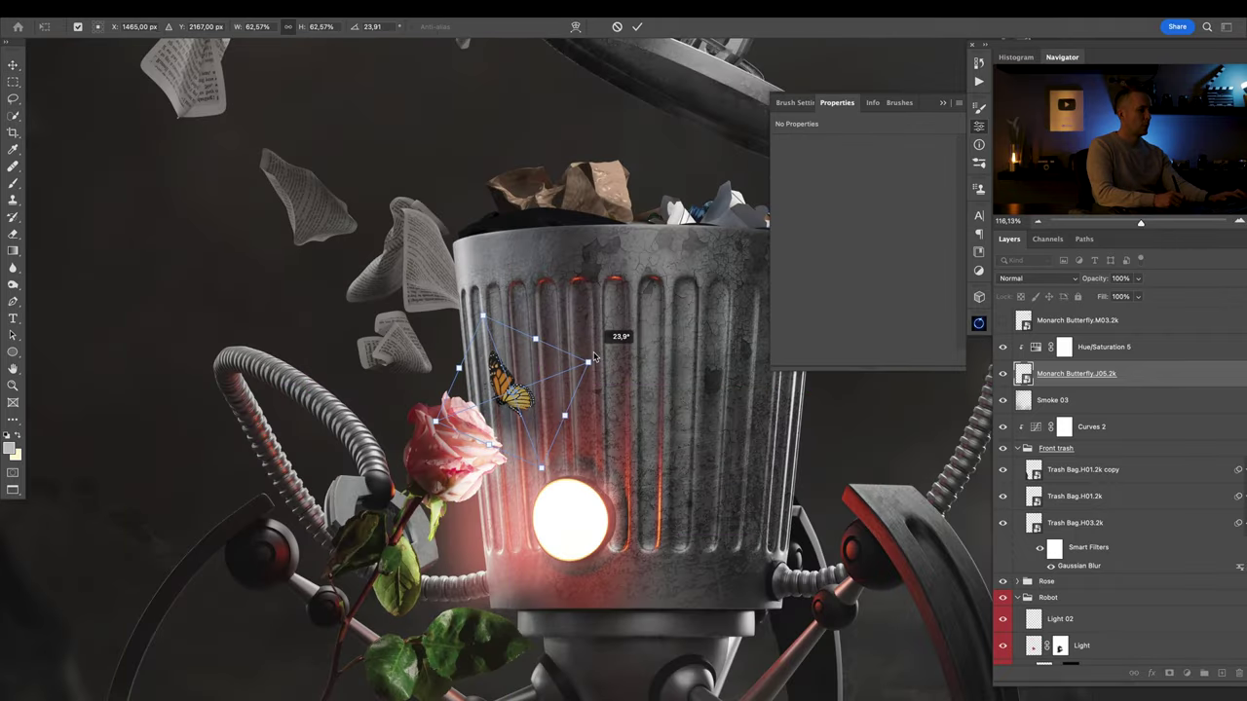
pyautogui.press('Return')
# Review the butterfly by the rose in the whole composite and reduce its rotation to about 18.5°.
pyautogui.scroll(-3, 562, 422)
pyautogui.moveTo(562, 422); pyautogui.dragTo(550, 420)
pyautogui.scroll(-5, 593, 427)
pyautogui.scroll(5, 597, 438)
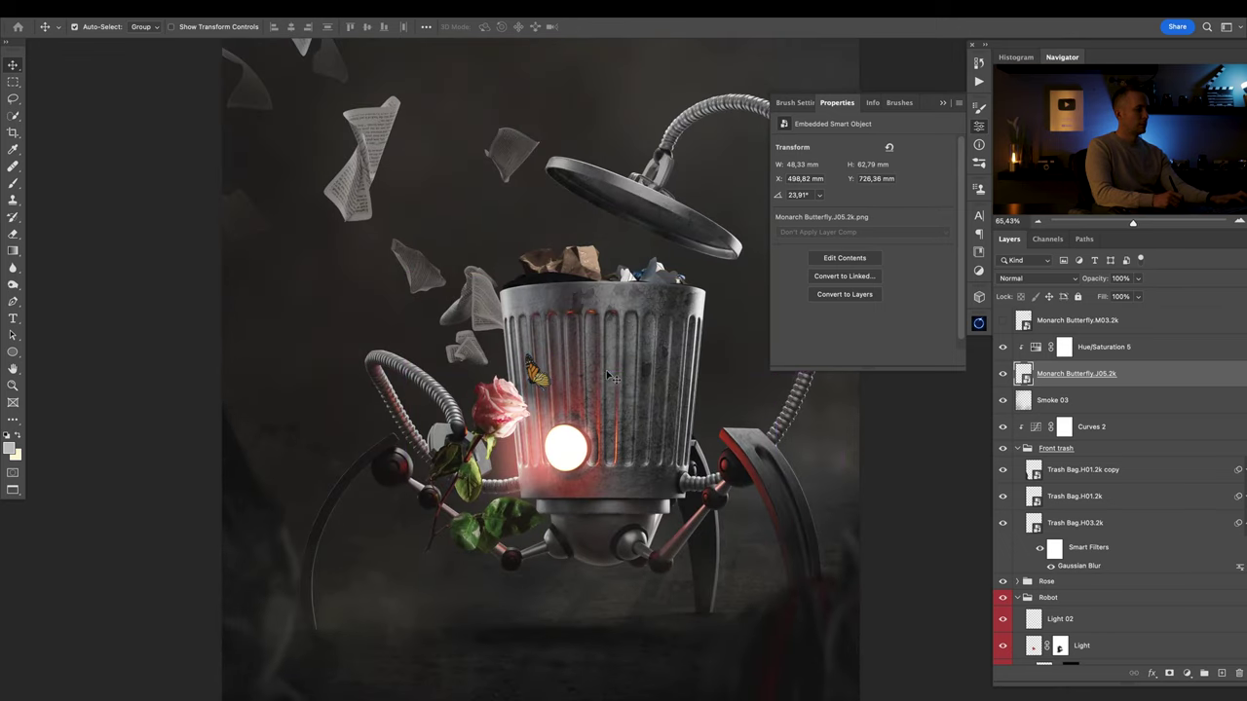
pyautogui.hotkey('ctrl', 't')
pyautogui.moveTo(600, 363); pyautogui.dragTo(594, 354)
pyautogui.press('Return')
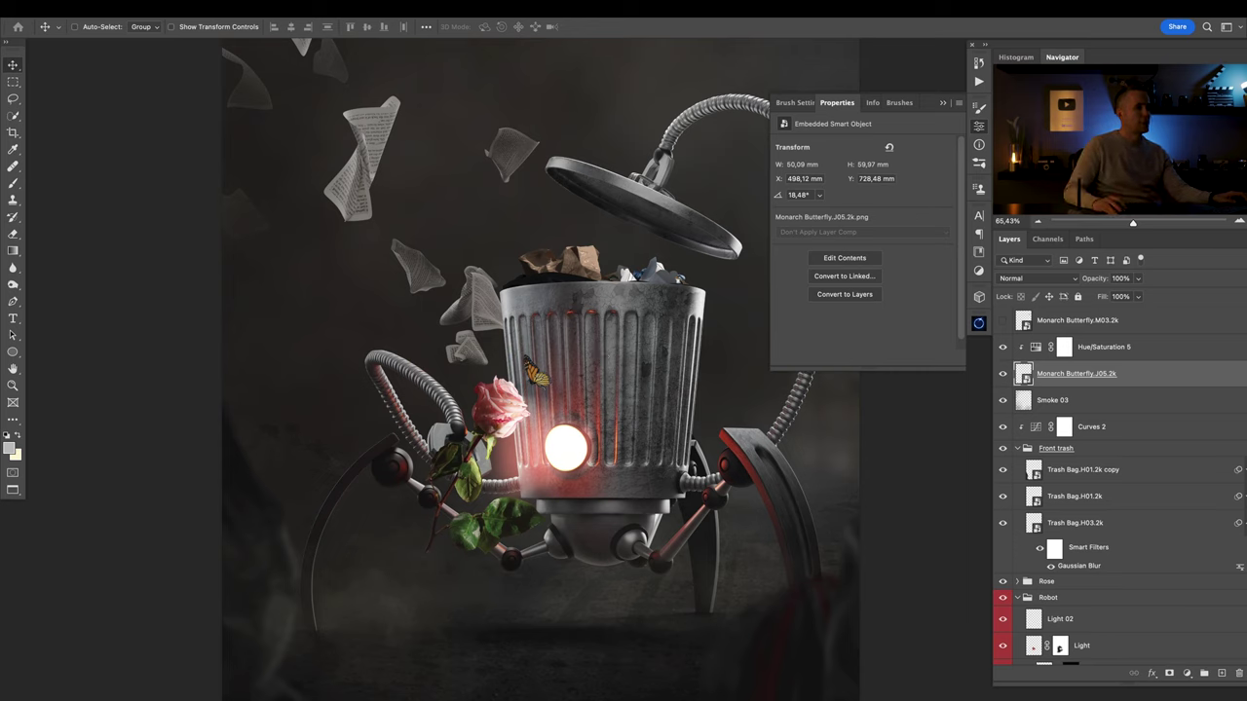
pyautogui.scroll(-2, 1109, 509)
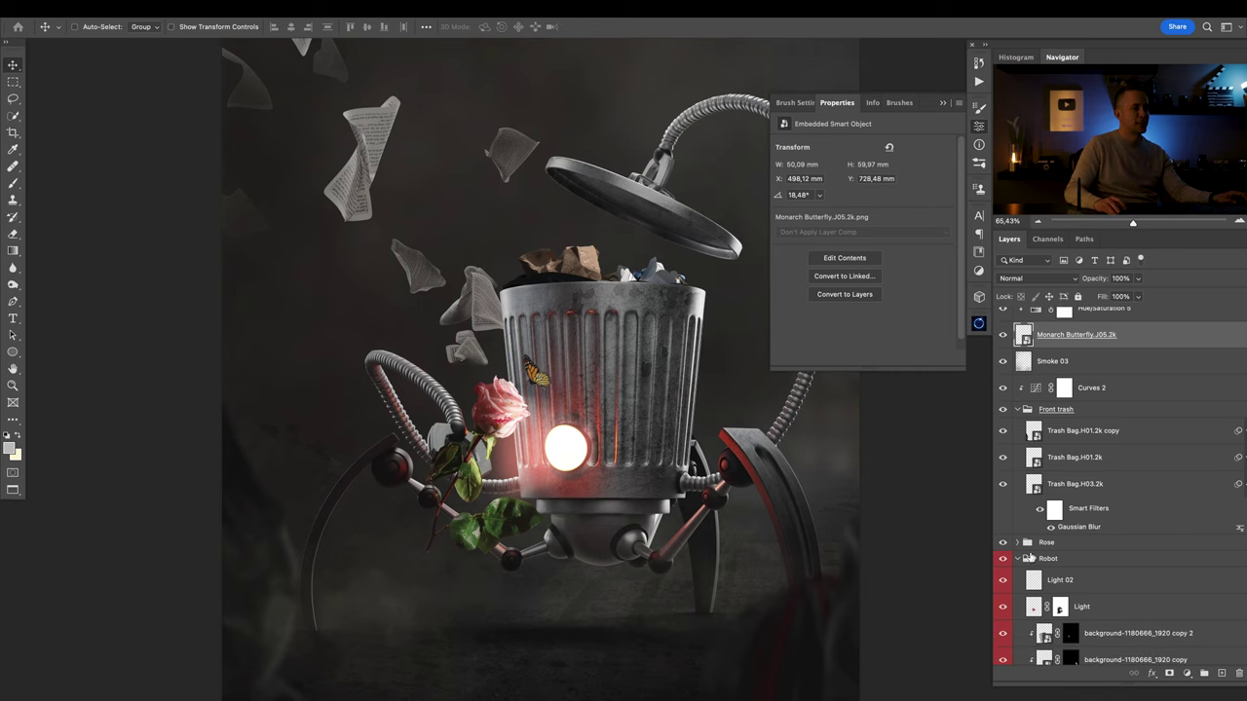
# Place the ALOHA travel sticker above Light 02 in the Robot group, scale and move it on the can, and try another blending mode.
pyautogui.click(1034, 579)
pyautogui.click(1043, 562)
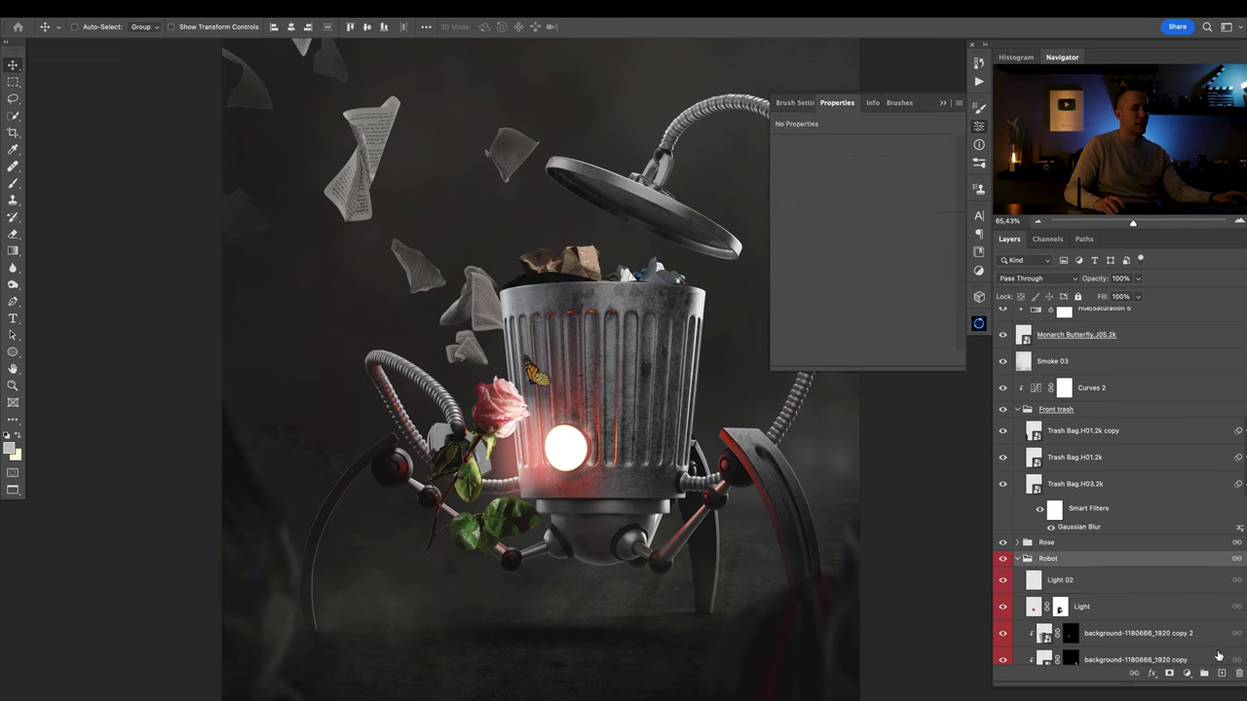
pyautogui.click(1028, 582)
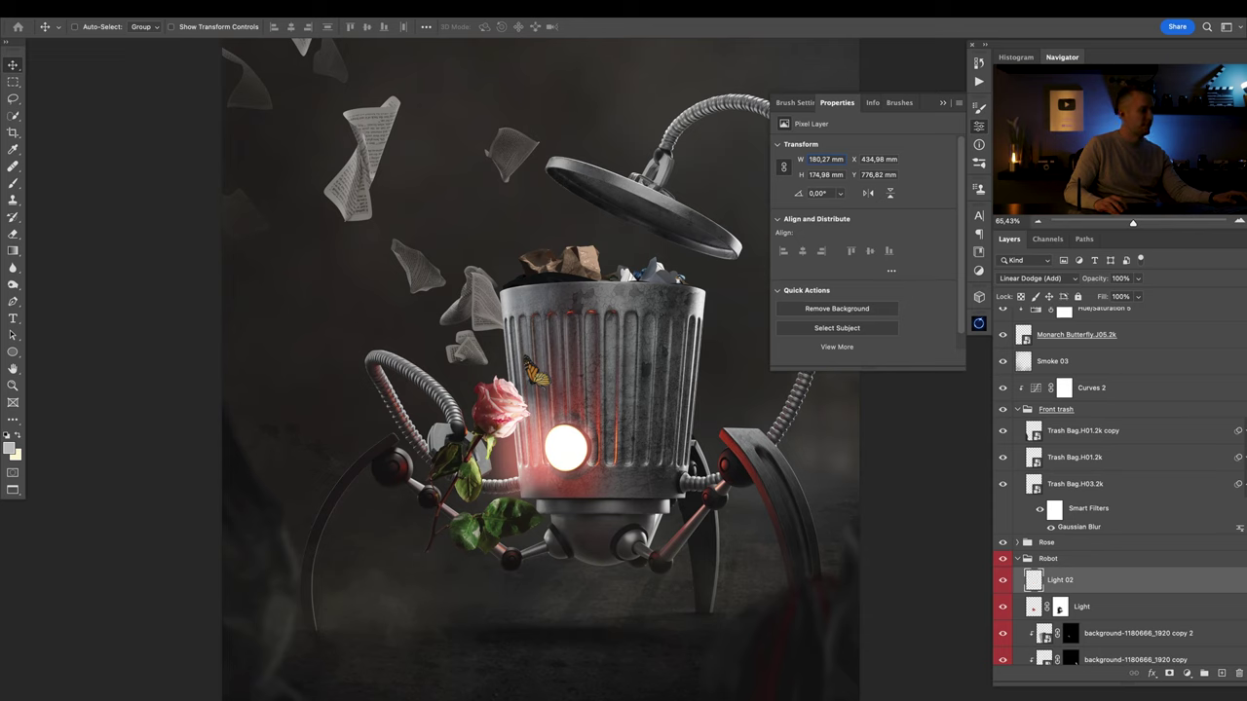
pyautogui.moveTo(584, 699); pyautogui.dragTo(619, 458)
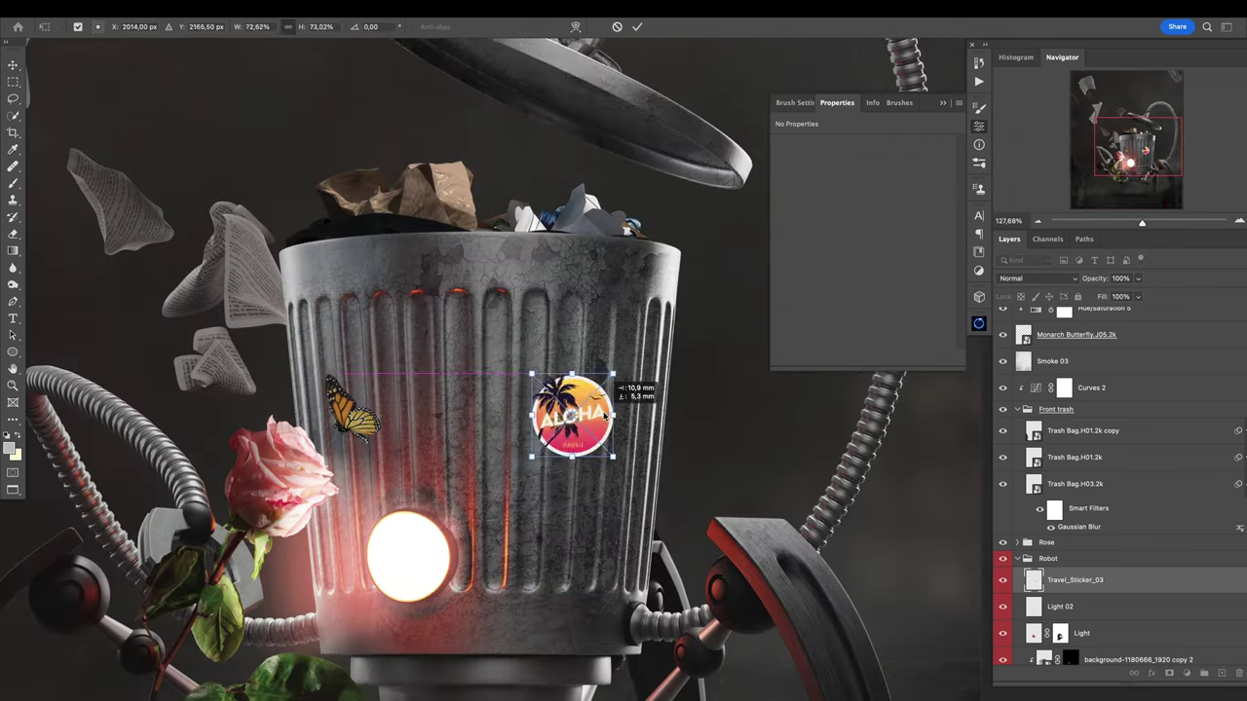
pyautogui.click(1038, 278)
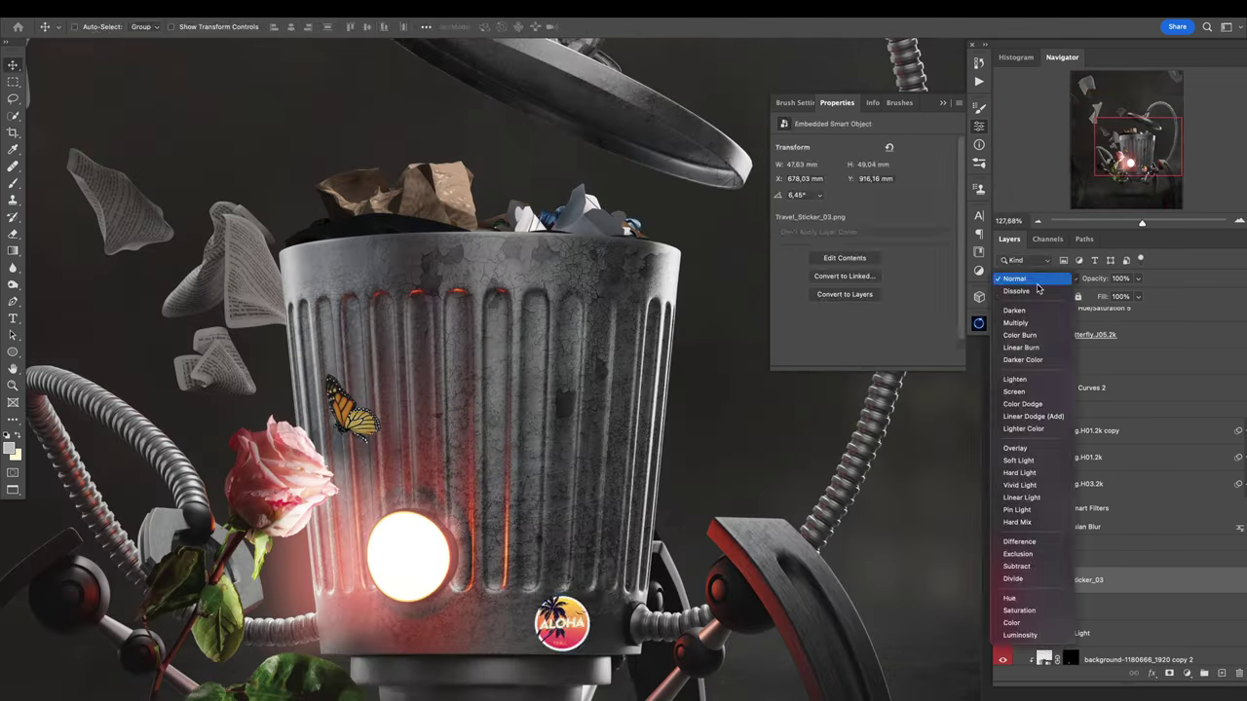
pyautogui.click(1018, 390)
pyautogui.press('Tab')
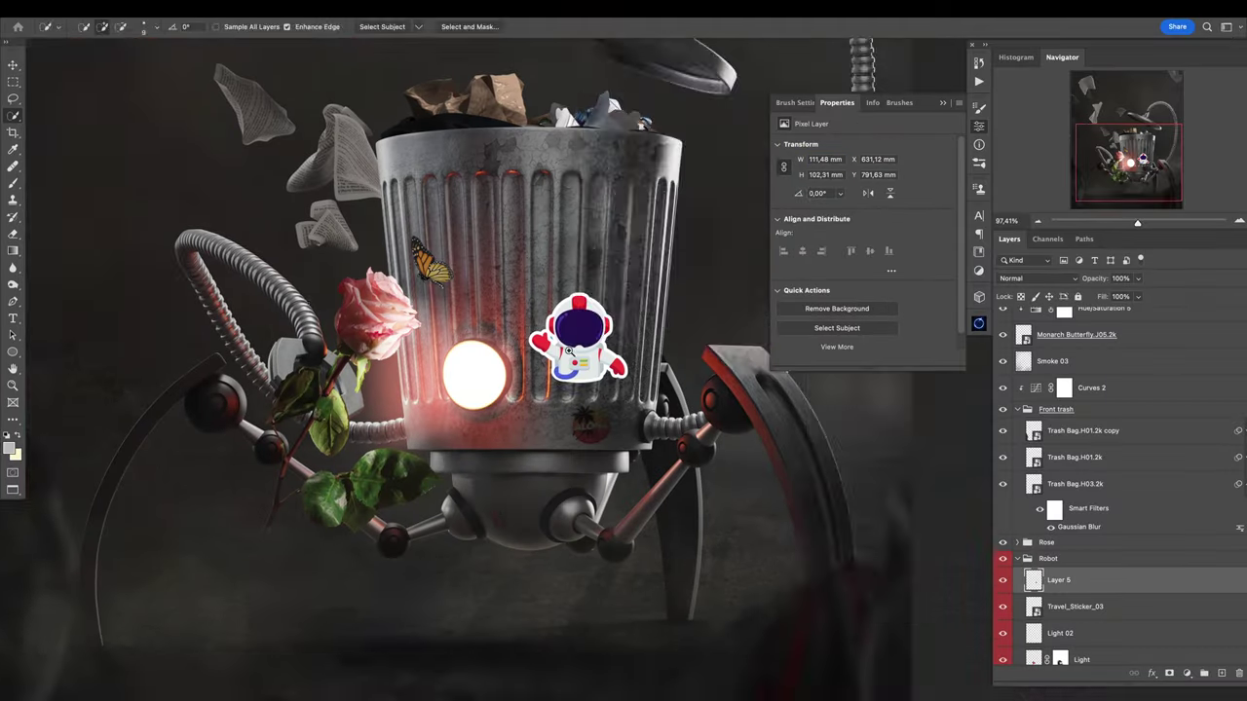
# Try the astronaut sticker on the robot with the Linear Burn blending mode.
pyautogui.click(1038, 277)
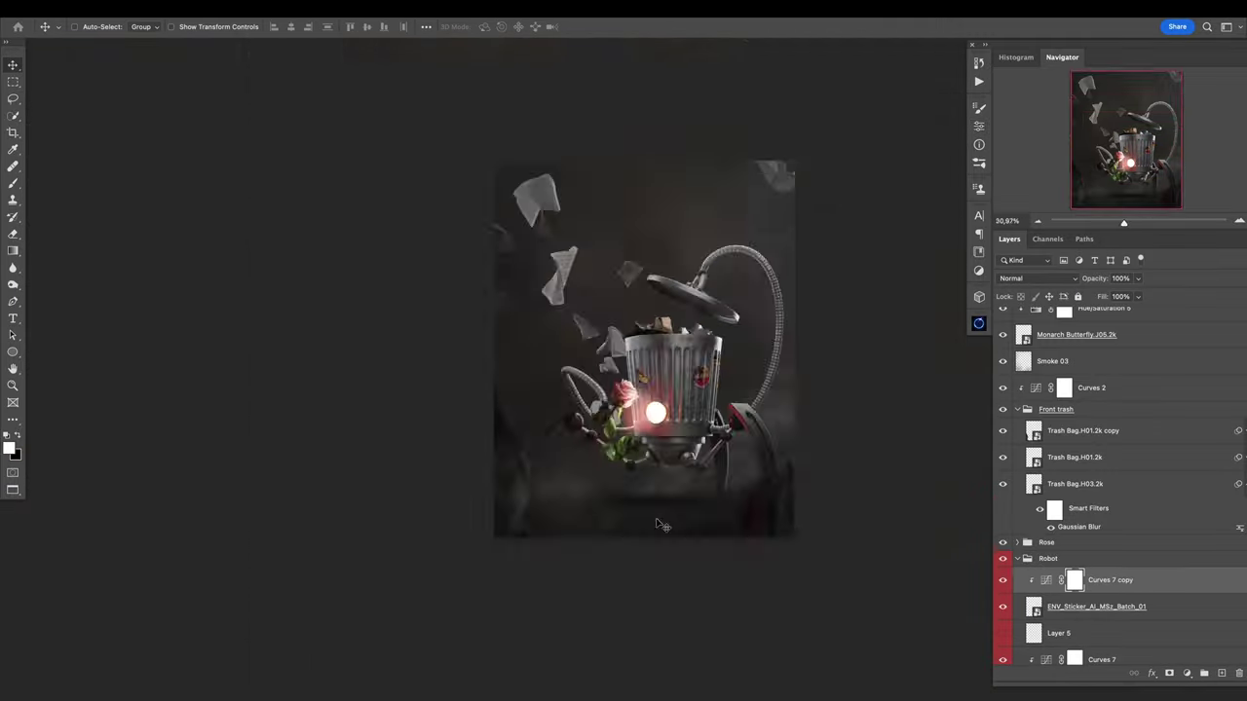
pyautogui.scroll(5, 660, 525)
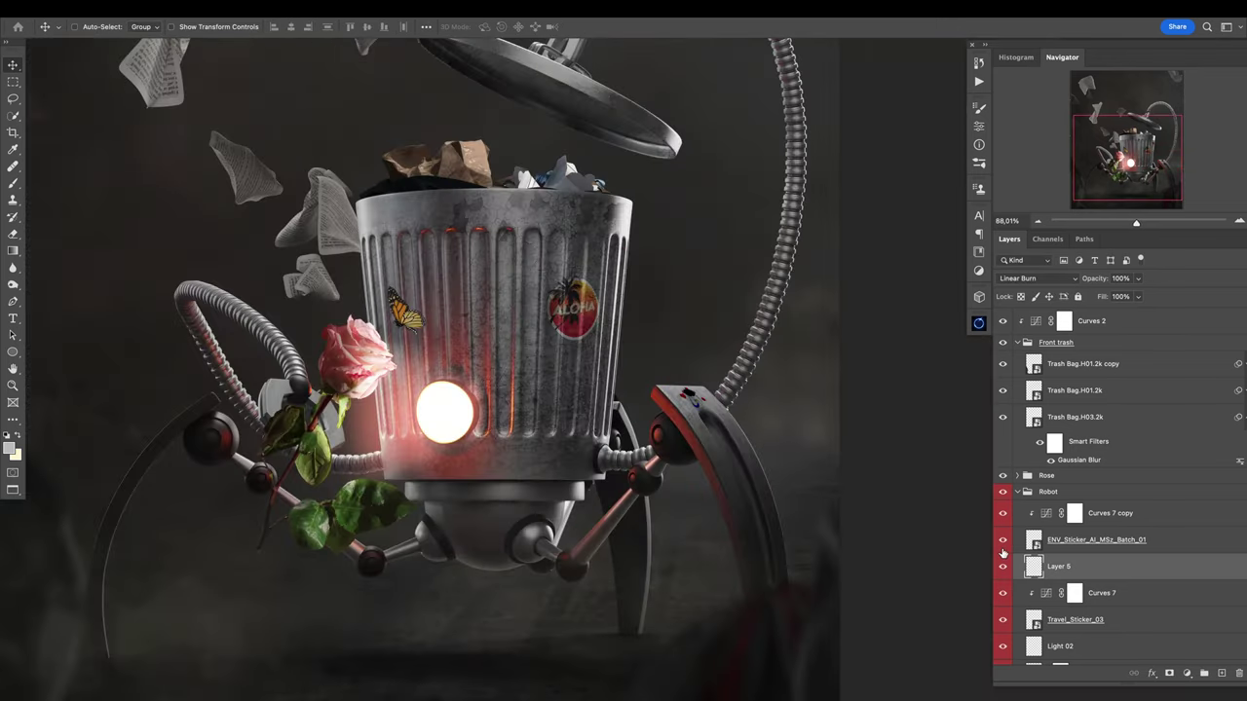
pyautogui.scroll(5, 764, 503)
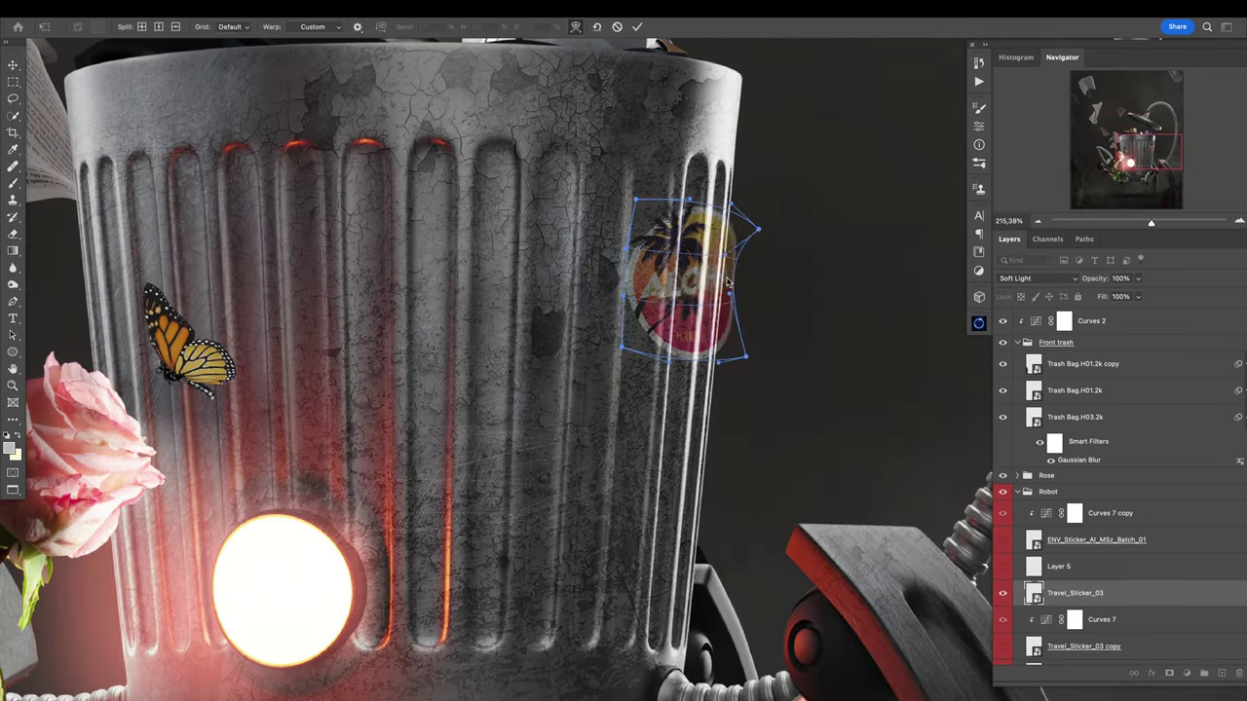
# Try warping the Soft Light ALOHA sticker around the can's right edge and moving it lower down the can.
pyautogui.press('Return')
pyautogui.scroll(-10, 770, 185)
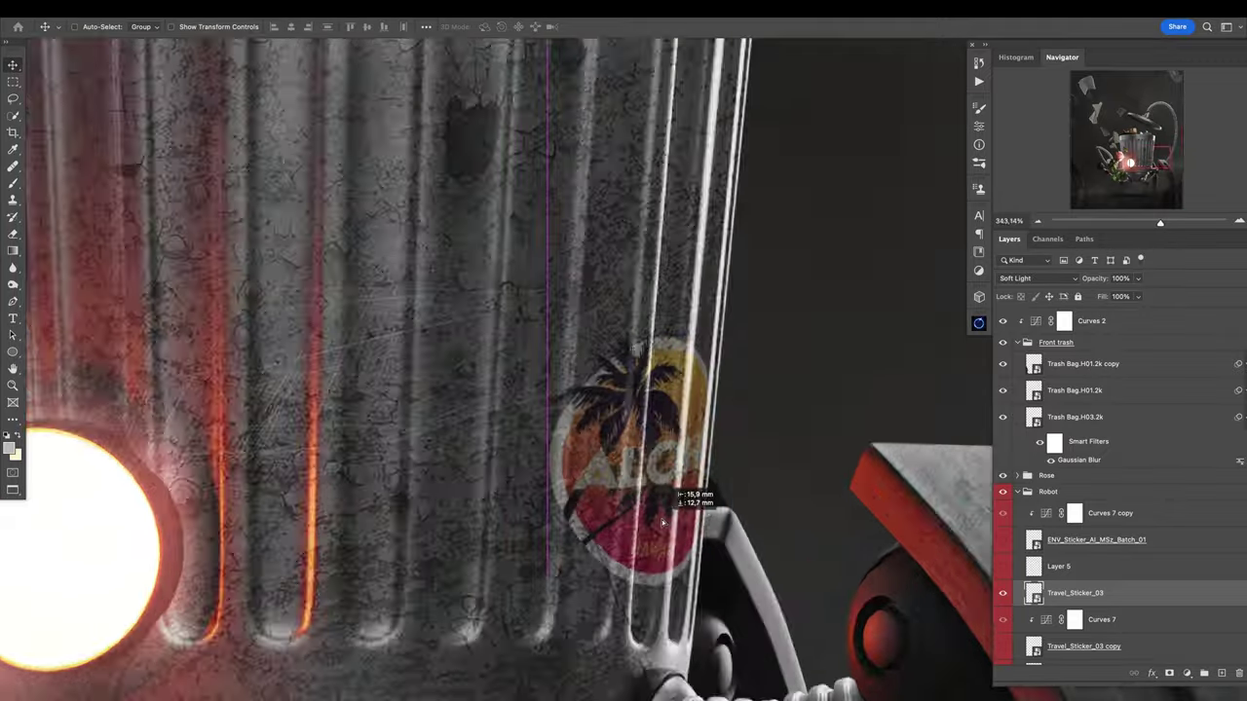
pyautogui.scroll(-10, 669, 496)
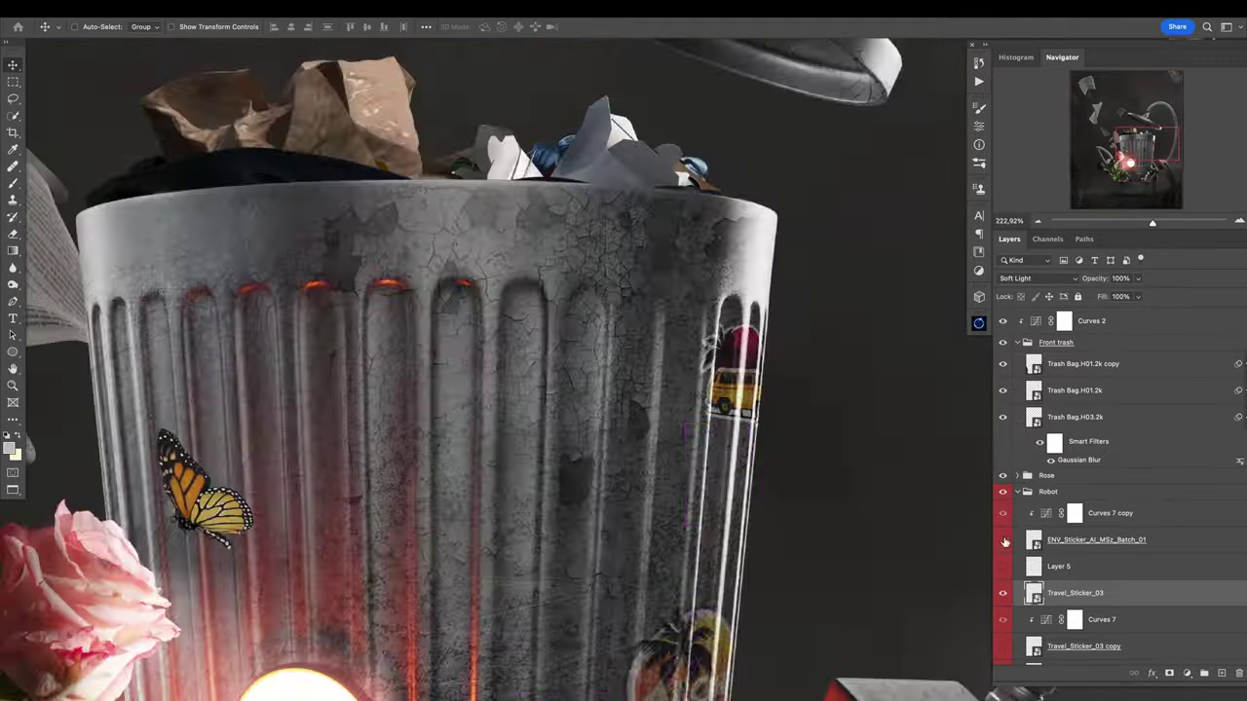
# Scale down the yellow van sticker and position it on the top plate of the robot's right leg.
pyautogui.scroll(4, 1035, 624)
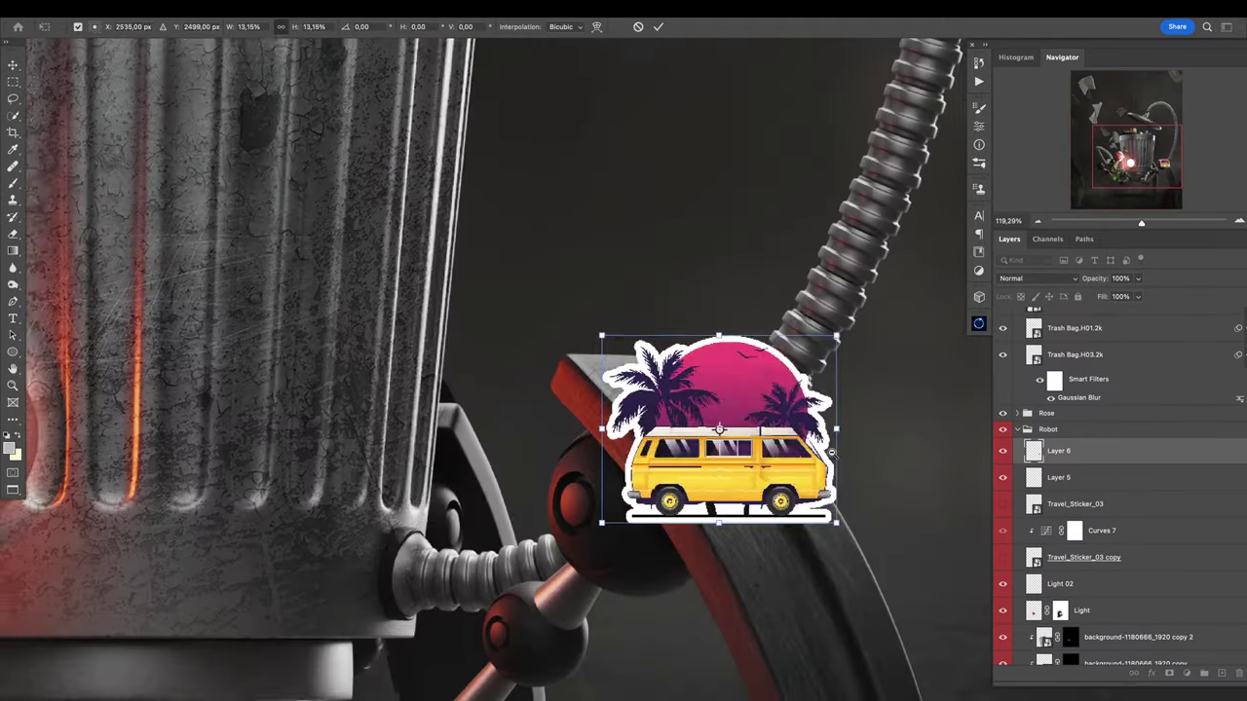
pyautogui.moveTo(682, 487); pyautogui.dragTo(670, 433)
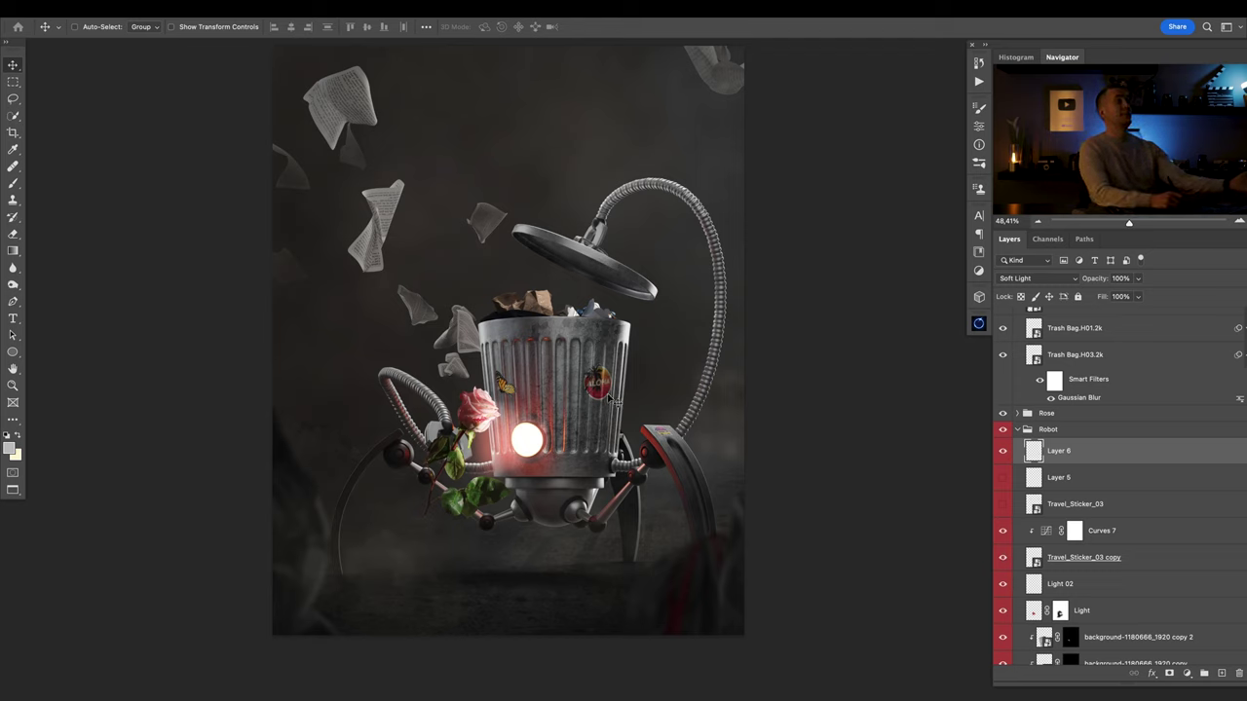
# Compare blending modes on the ALOHA sticker copy, keep Soft Light and delete the Curves adjustment clipped to it.
pyautogui.click(1034, 558)
pyautogui.click(1033, 278)
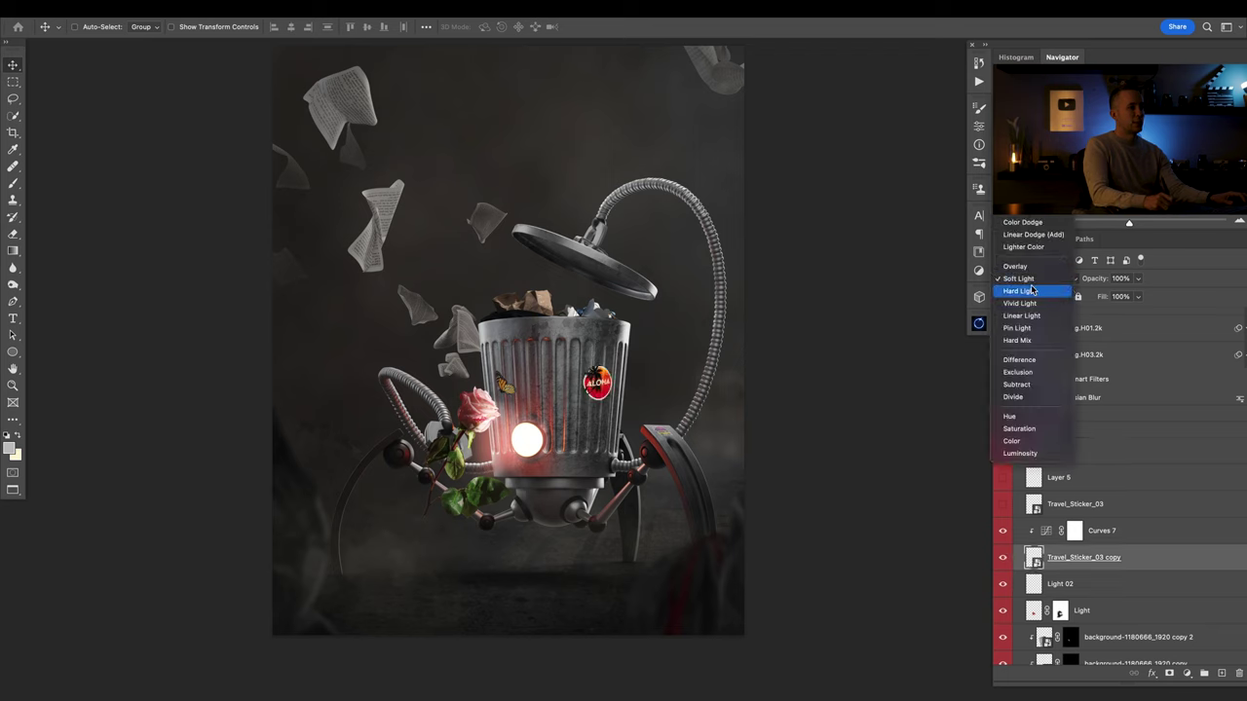
pyautogui.click(1031, 281)
pyautogui.click(1044, 535)
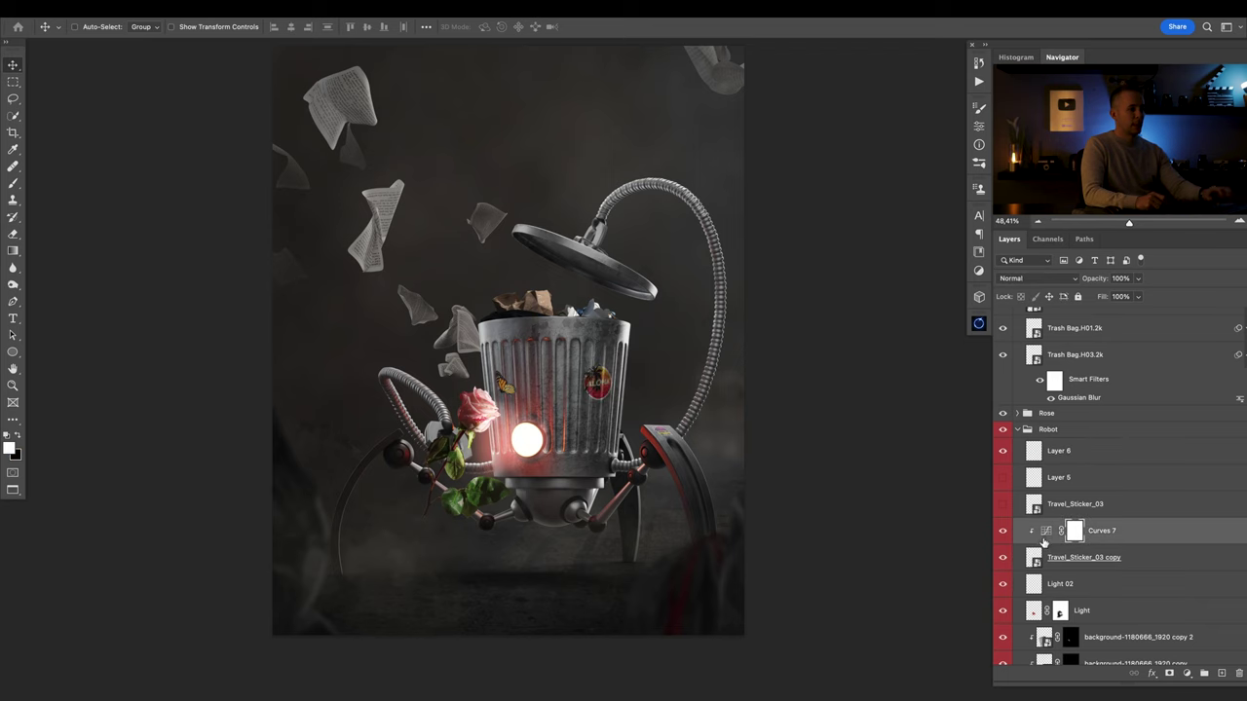
pyautogui.press('Delete')
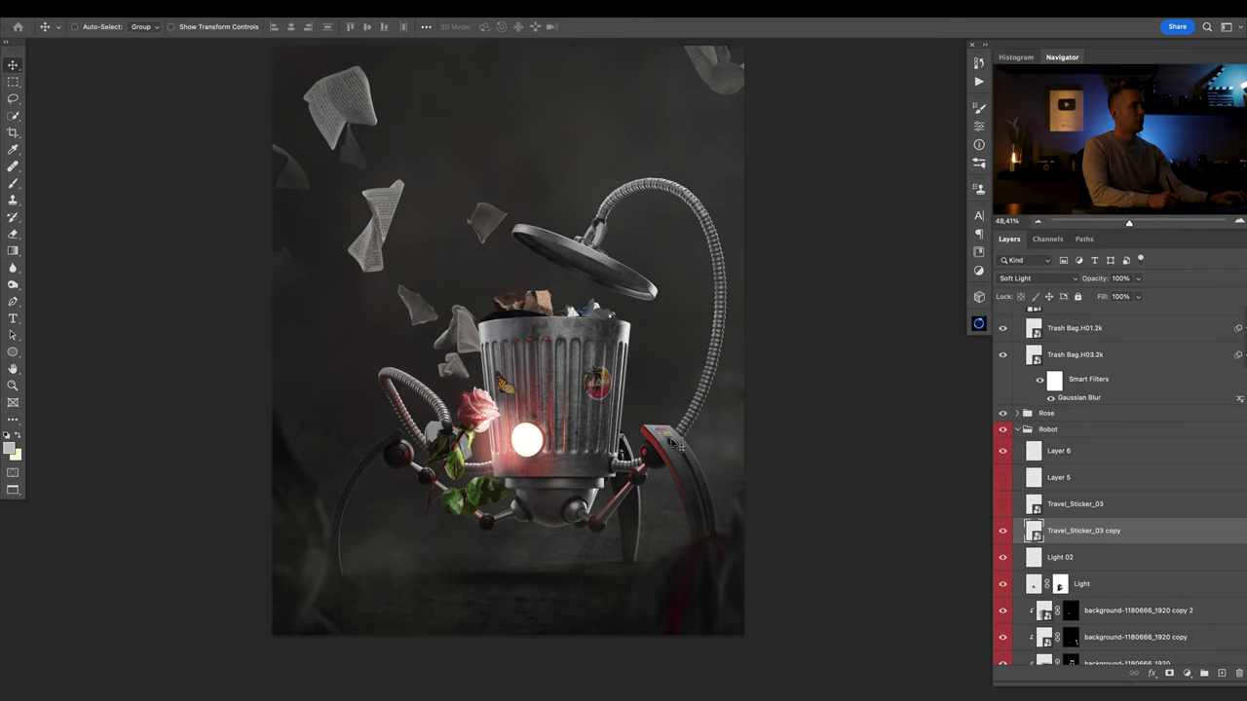
# Review the stickers in the whole composite, then delete Layer 5, Travel_Sticker_03 and its copy, keeping only the van sticker.
pyautogui.moveTo(657, 431); pyautogui.dragTo(816, 473)
pyautogui.moveTo(704, 450); pyautogui.dragTo(545, 429)
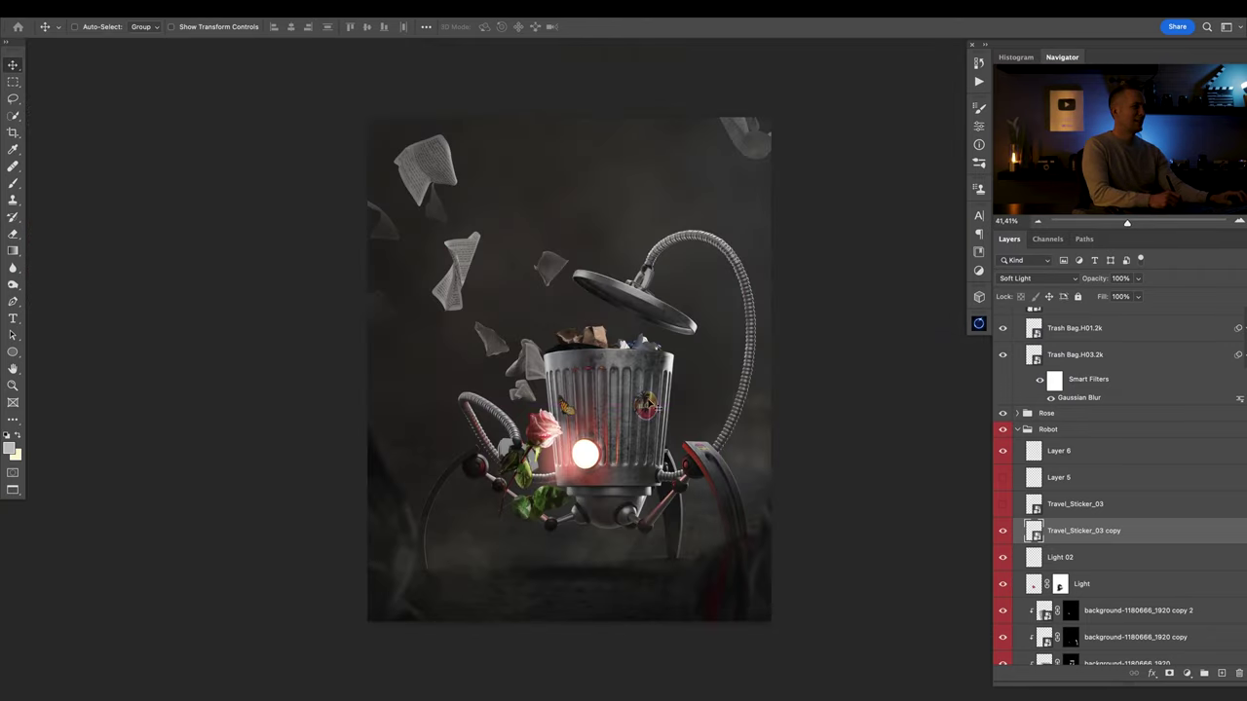
pyautogui.scroll(2, 646, 401)
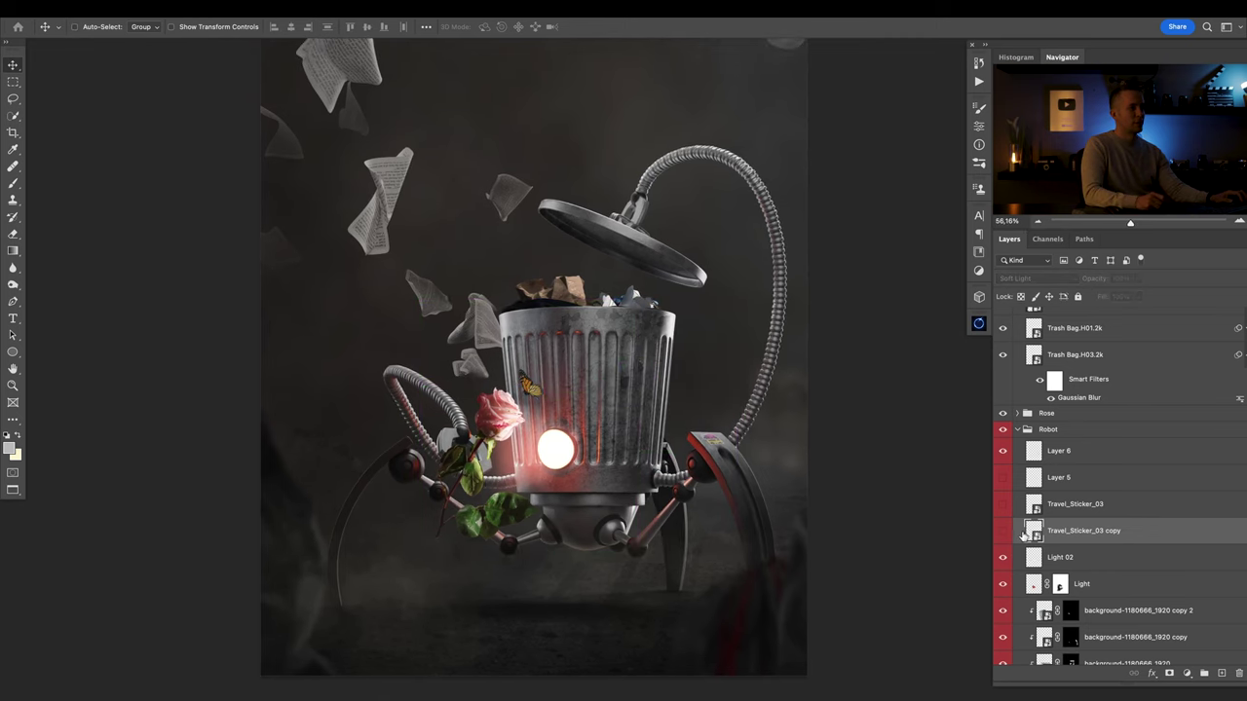
pyautogui.click(1031, 481)
pyautogui.keyDown('shift'); pyautogui.click(1033, 506); pyautogui.keyUp('shift')
pyautogui.keyDown('shift'); pyautogui.click(1032, 533); pyautogui.keyUp('shift')
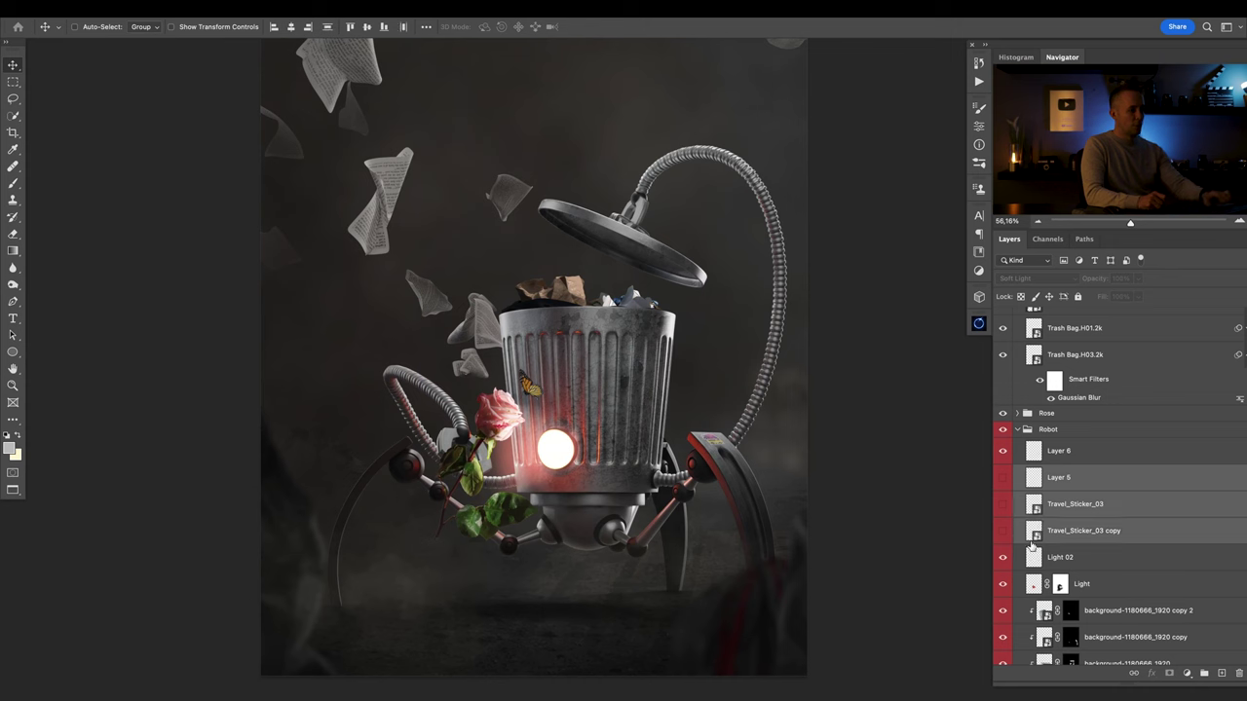
pyautogui.press('Delete')
# Check the van sticker on the leg, collapse the Robot group and add a Curves adjustment layer directly above it.
pyautogui.moveTo(783, 469); pyautogui.dragTo(663, 468)
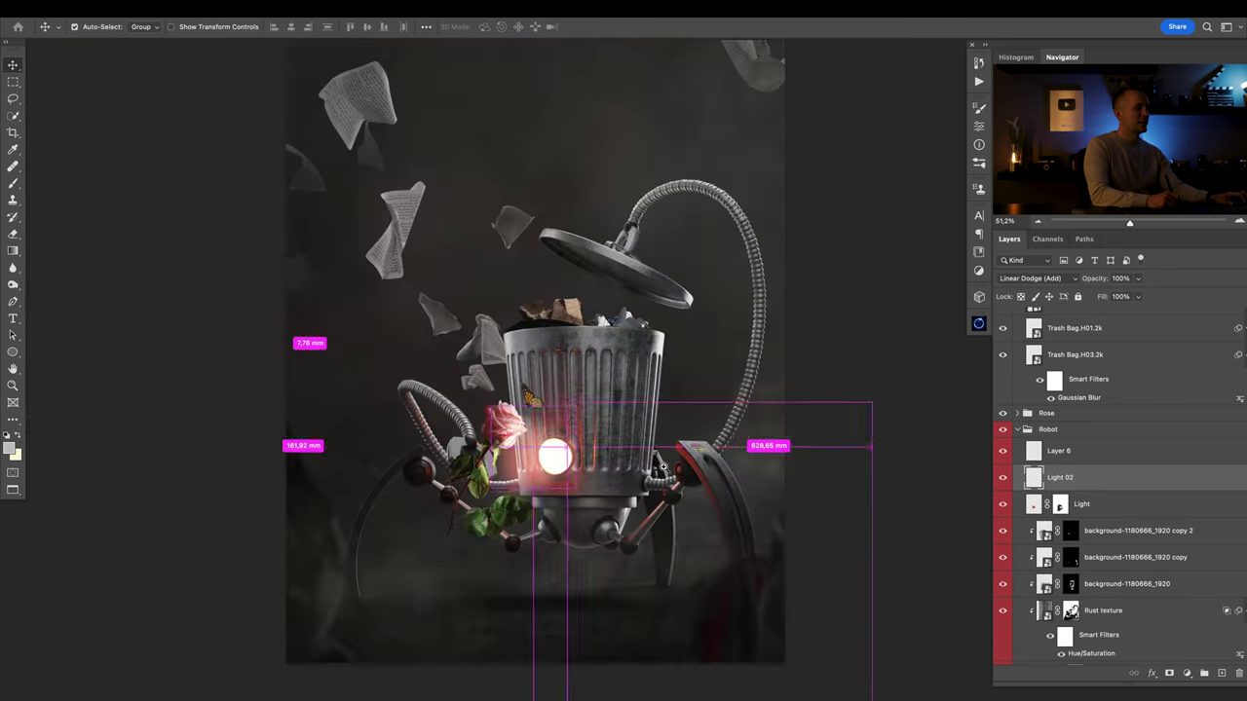
pyautogui.scroll(6, 672, 453)
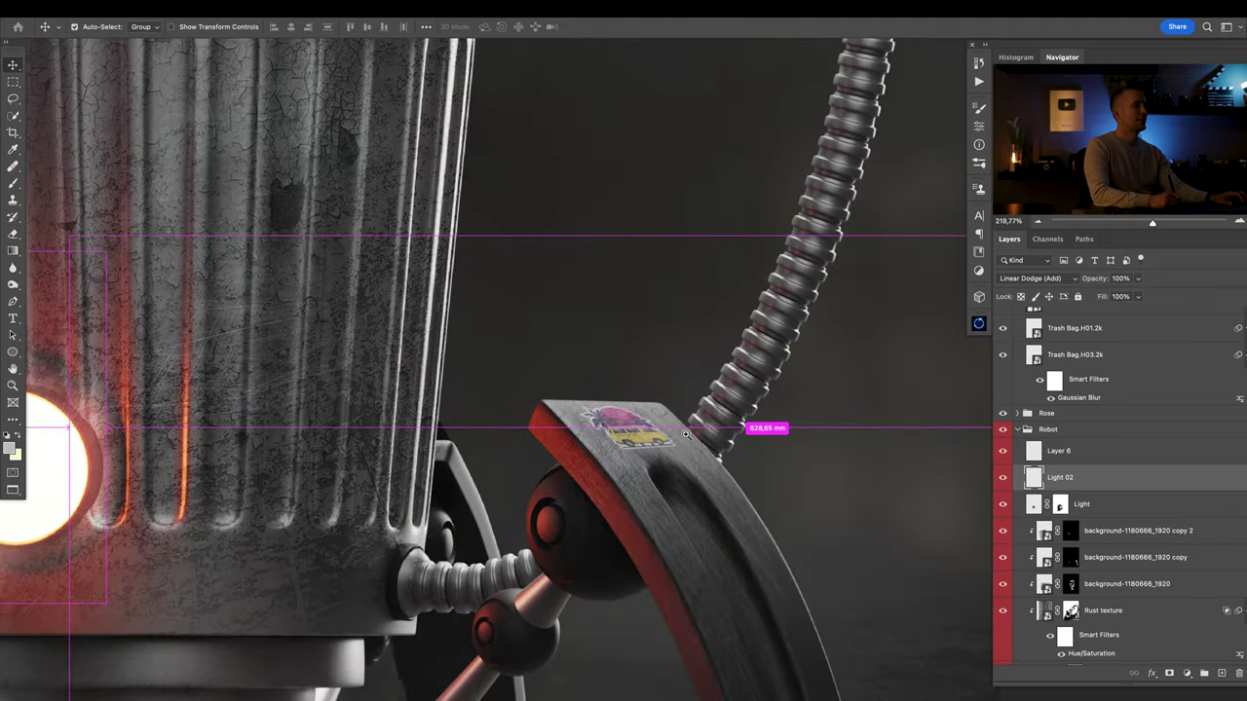
pyautogui.scroll(-8, 686, 435)
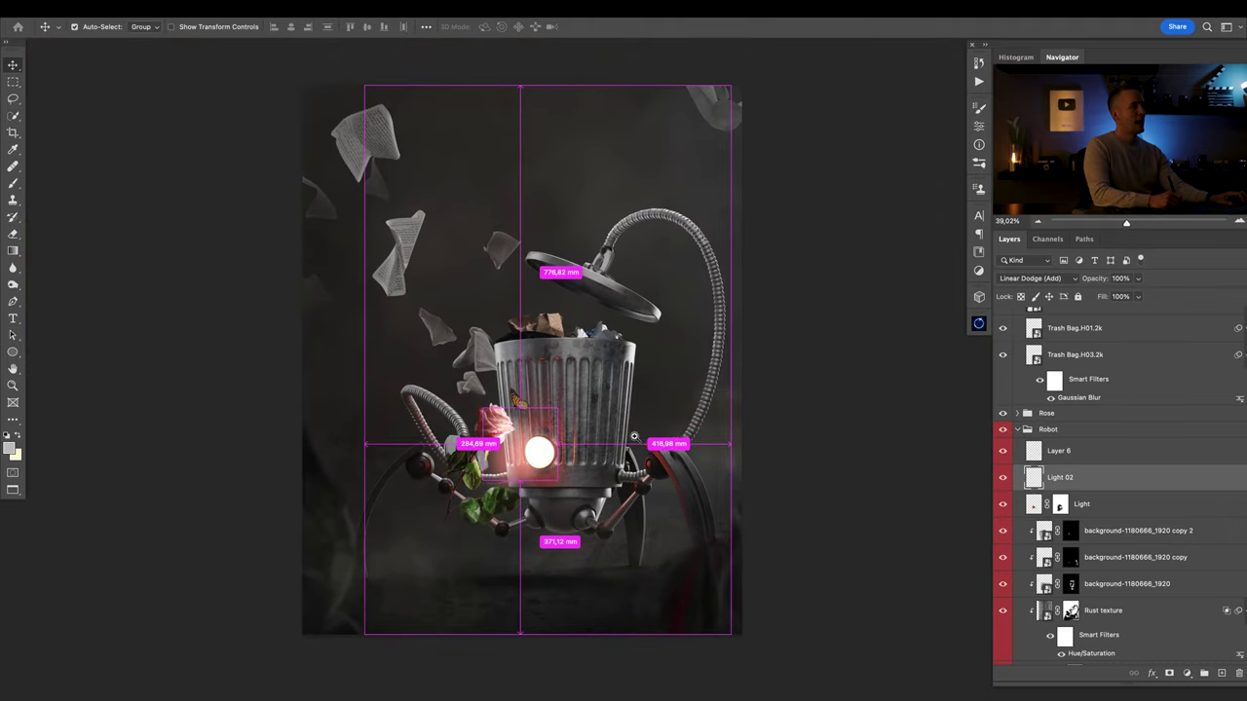
pyautogui.click(1024, 436)
pyautogui.click(1017, 430)
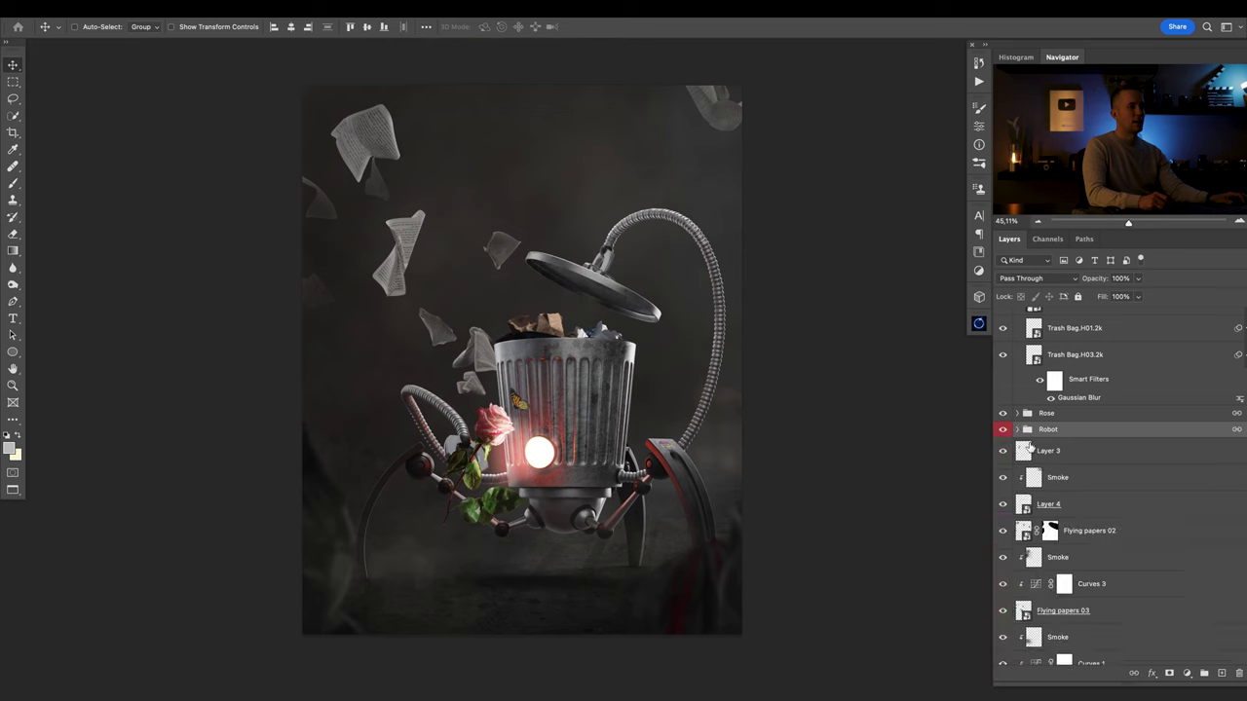
pyautogui.click(1187, 673)
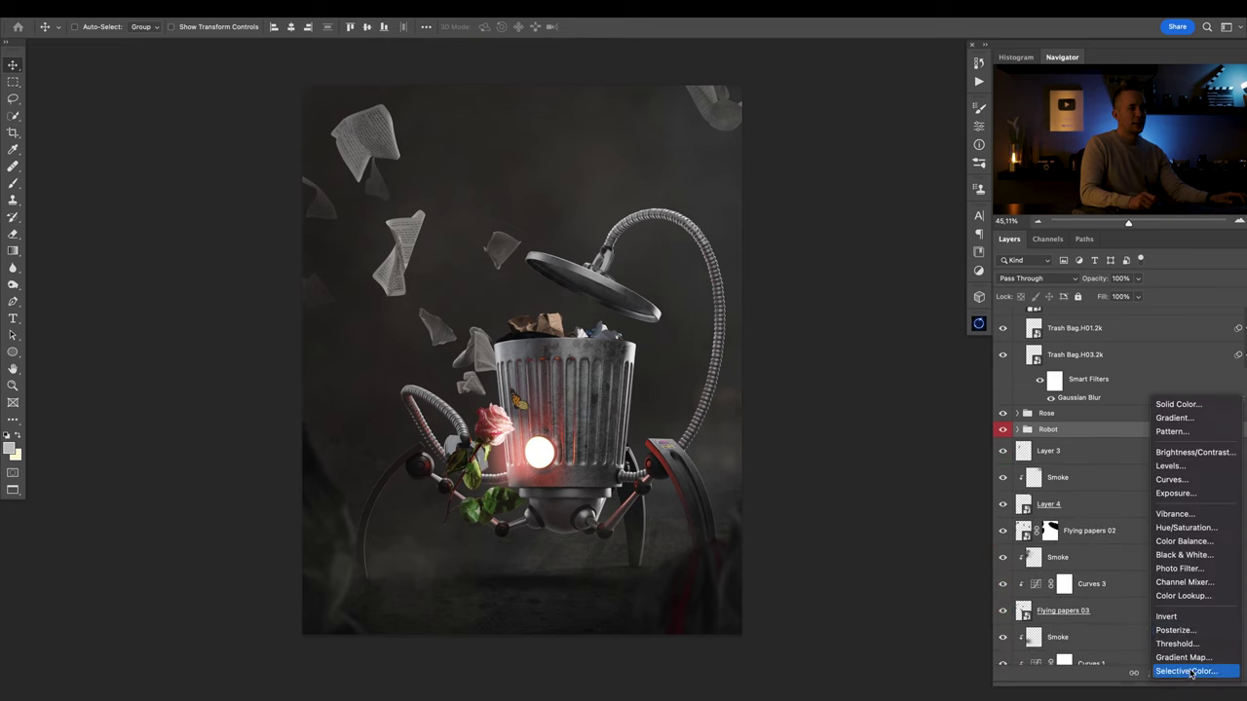
pyautogui.click(1172, 479)
# Try stronger and lighter curve shapes, settling on slightly darkened midtones with a point at input 136, output 121.
pyautogui.moveTo(882, 241); pyautogui.dragTo(881, 256)
pyautogui.moveTo(895, 269); pyautogui.dragTo(890, 262)
pyautogui.moveTo(626, 376); pyautogui.dragTo(595, 375)
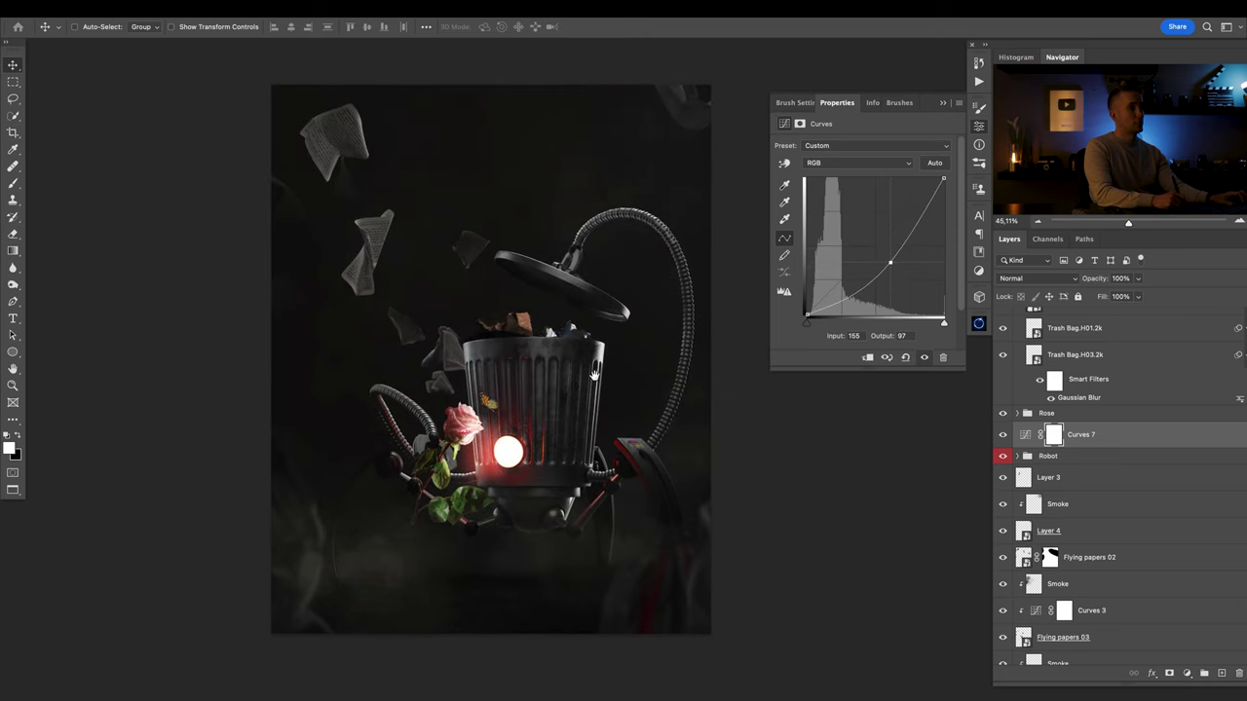
pyautogui.moveTo(891, 262); pyautogui.dragTo(867, 249)
pyautogui.moveTo(651, 338); pyautogui.dragTo(700, 330)
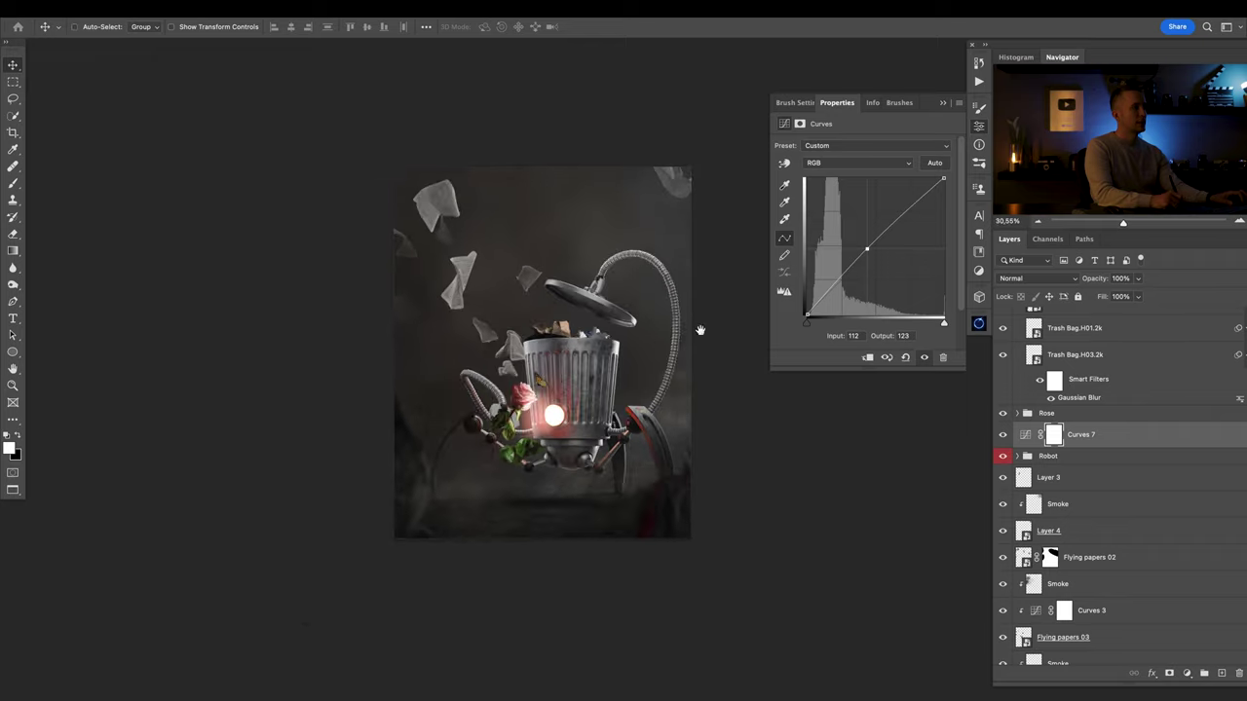
pyautogui.moveTo(866, 250); pyautogui.dragTo(902, 217)
pyautogui.moveTo(875, 260)
pyautogui.mouseDown()
pyautogui.moveTo(853, 274)
pyautogui.moveTo(880, 249)
pyautogui.mouseUp()
pyautogui.press('super+z')
pyautogui.press('super+z')
pyautogui.press('super+z')
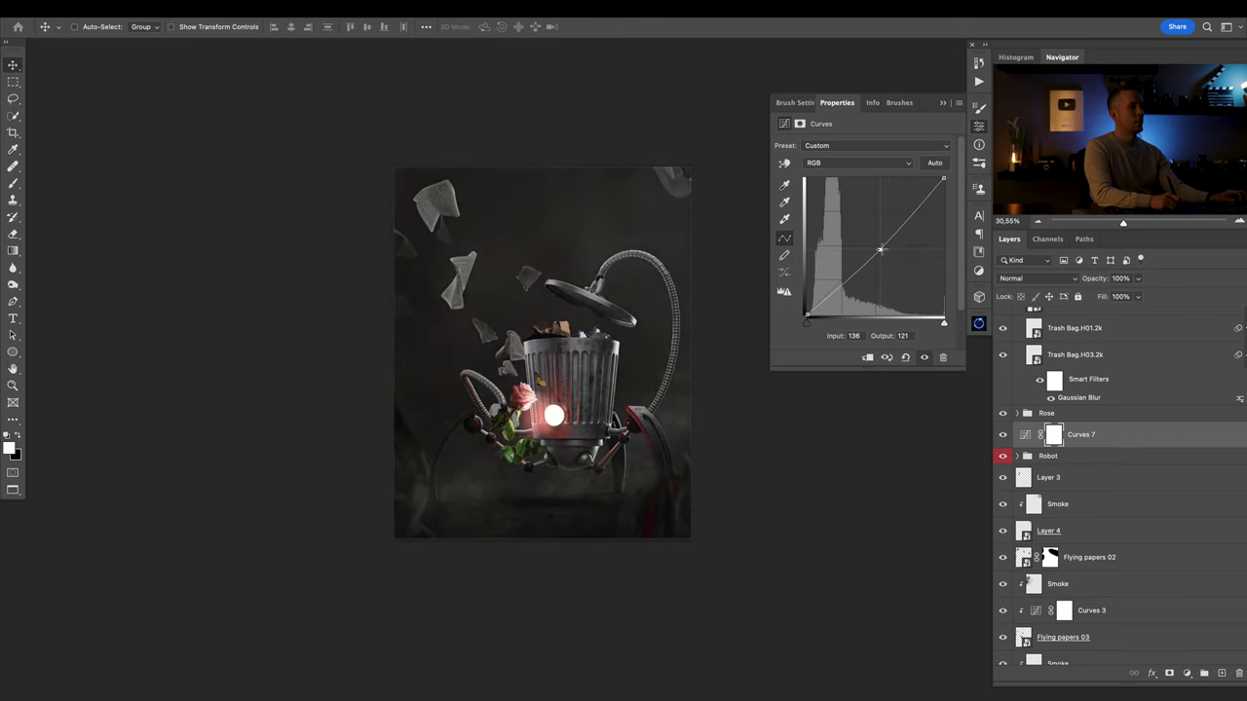
# Lift the curve's black point to about output 15 and darken the midtone point to input 141, output 113.
pyautogui.scroll(3, 582, 348)
pyautogui.scroll(-2, 604, 358)
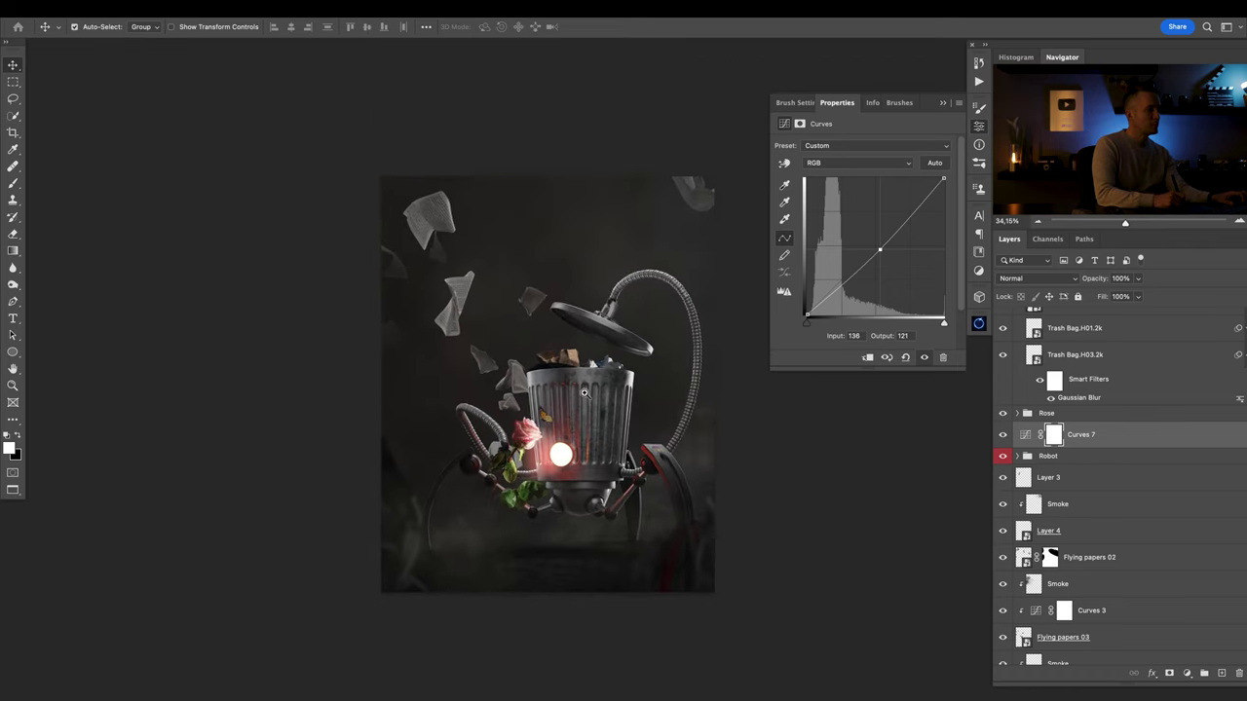
pyautogui.scroll(5, 613, 370)
pyautogui.scroll(2, 621, 382)
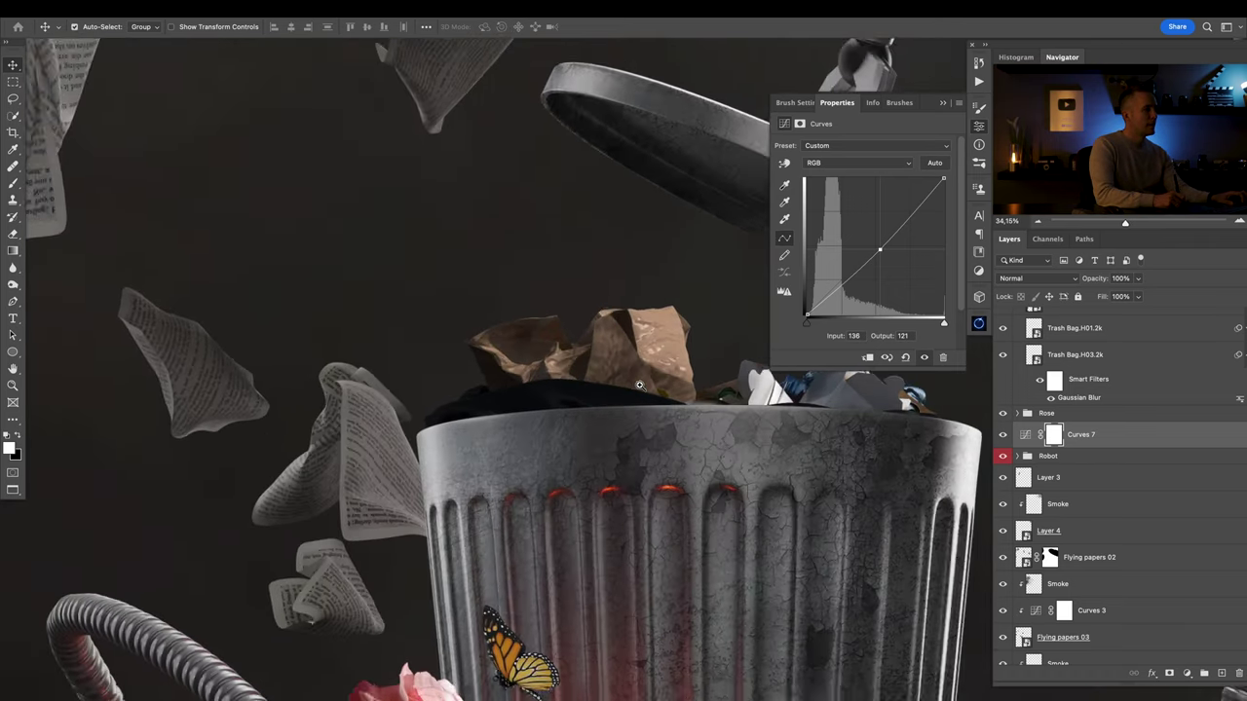
pyautogui.scroll(-8, 584, 399)
pyautogui.scroll(-1, 563, 414)
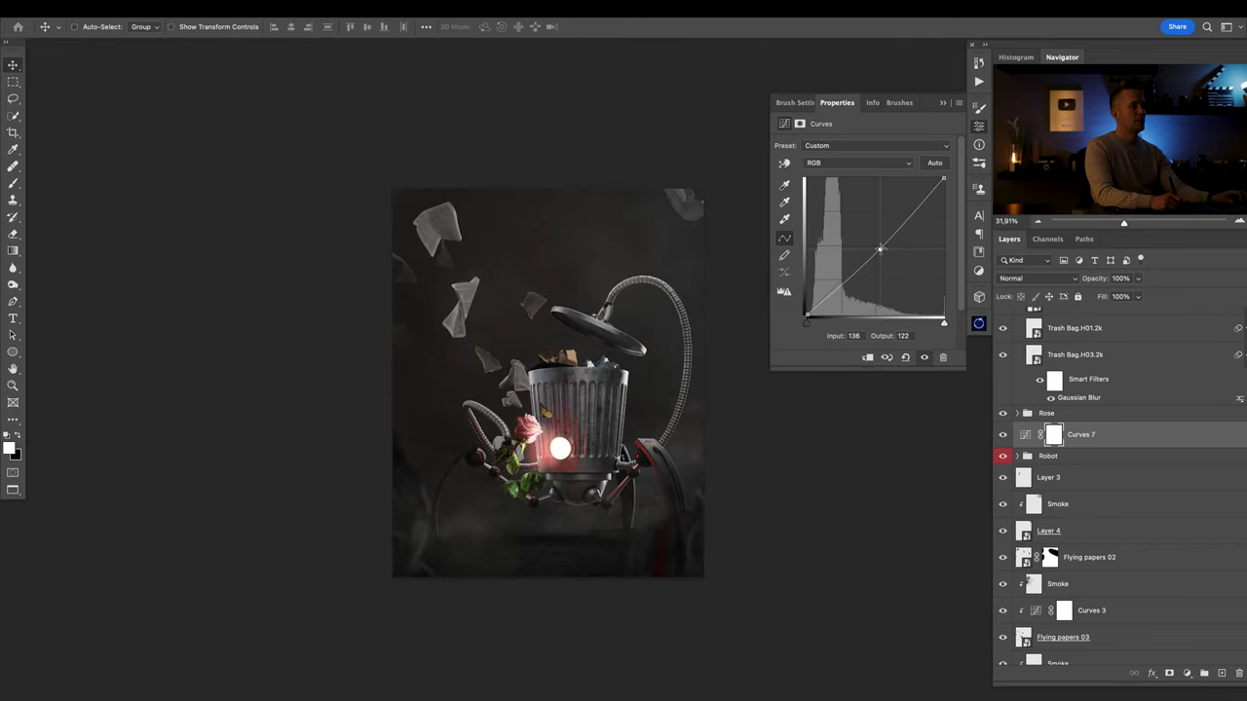
pyautogui.moveTo(806, 312); pyautogui.dragTo(806, 304)
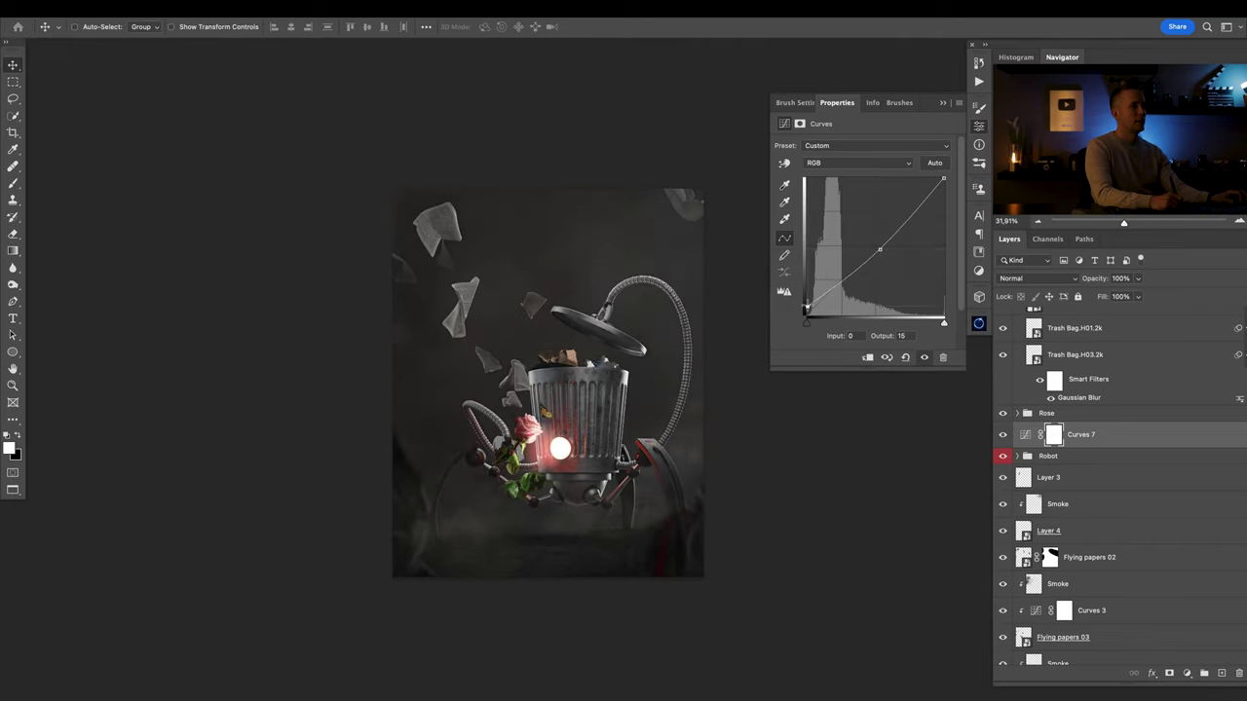
pyautogui.moveTo(881, 250); pyautogui.dragTo(884, 255)
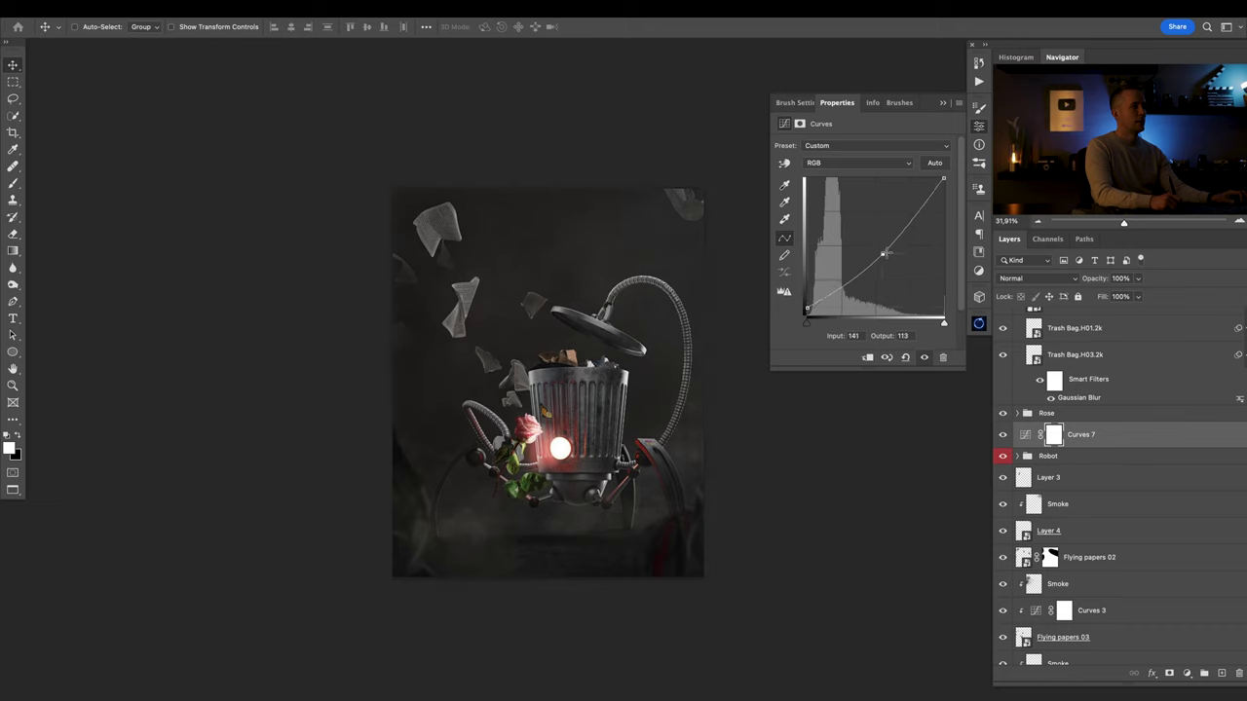
pyautogui.moveTo(806, 307); pyautogui.dragTo(806, 305)
# Compare the composite with and without the Curves 7 adjustment.
pyautogui.click(1004, 439)
pyautogui.click(1005, 439)
pyautogui.click(1008, 441)
pyautogui.click(1005, 437)
# Paint black on the Curves 7 mask over the ground below the robot with a 700 px cloud brush, raising its opacity to 40%.
pyautogui.click(1054, 435)
pyautogui.press('b')
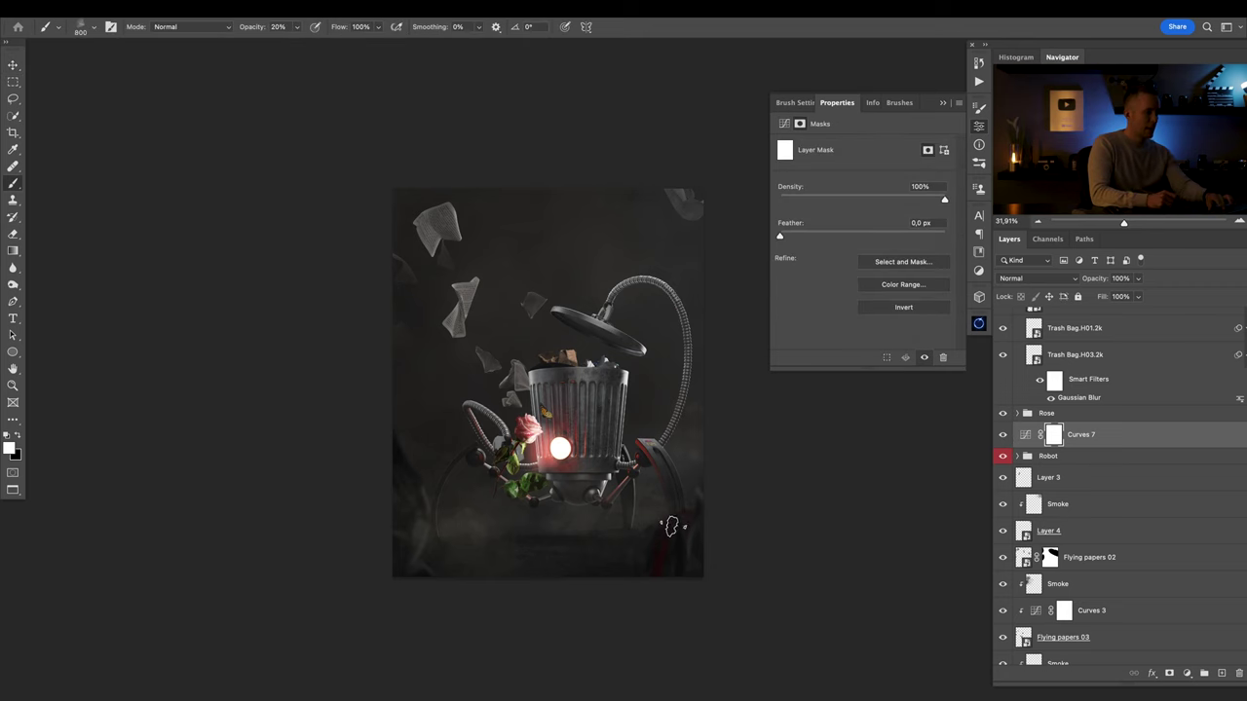
pyautogui.rightClick(642, 524)
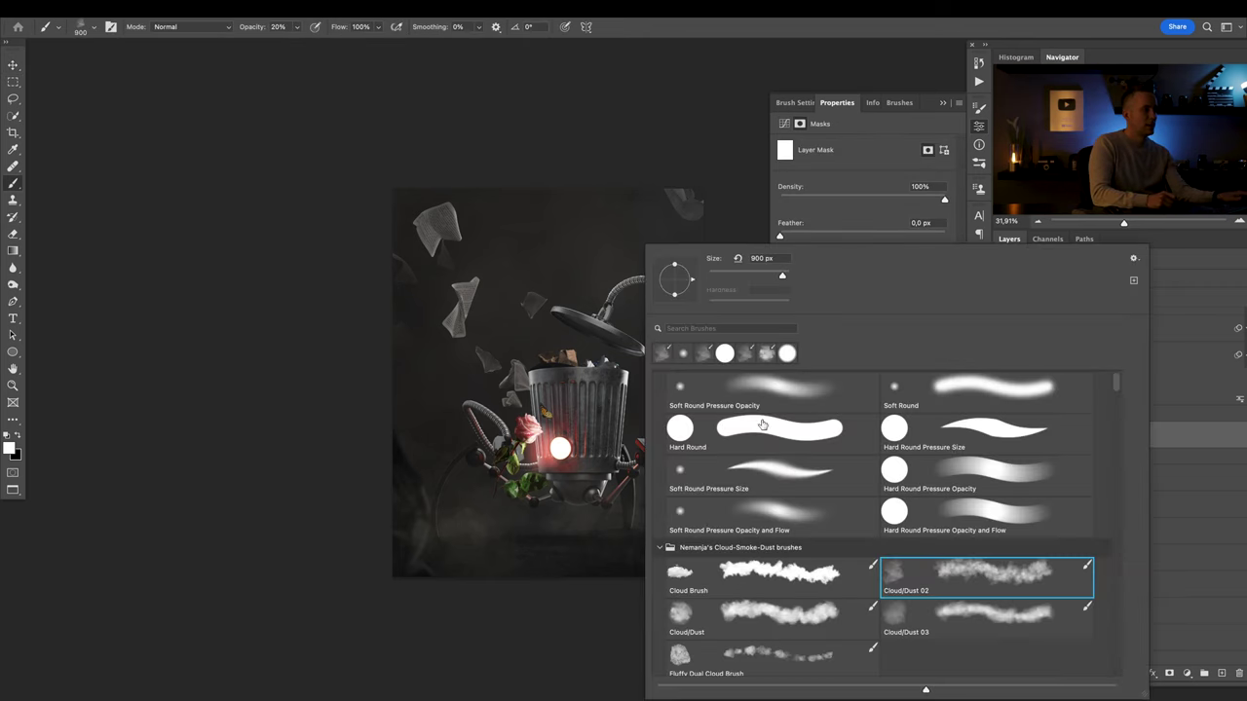
pyautogui.click(593, 517)
pyautogui.press('x')
pyautogui.press('[')
pyautogui.press('[')
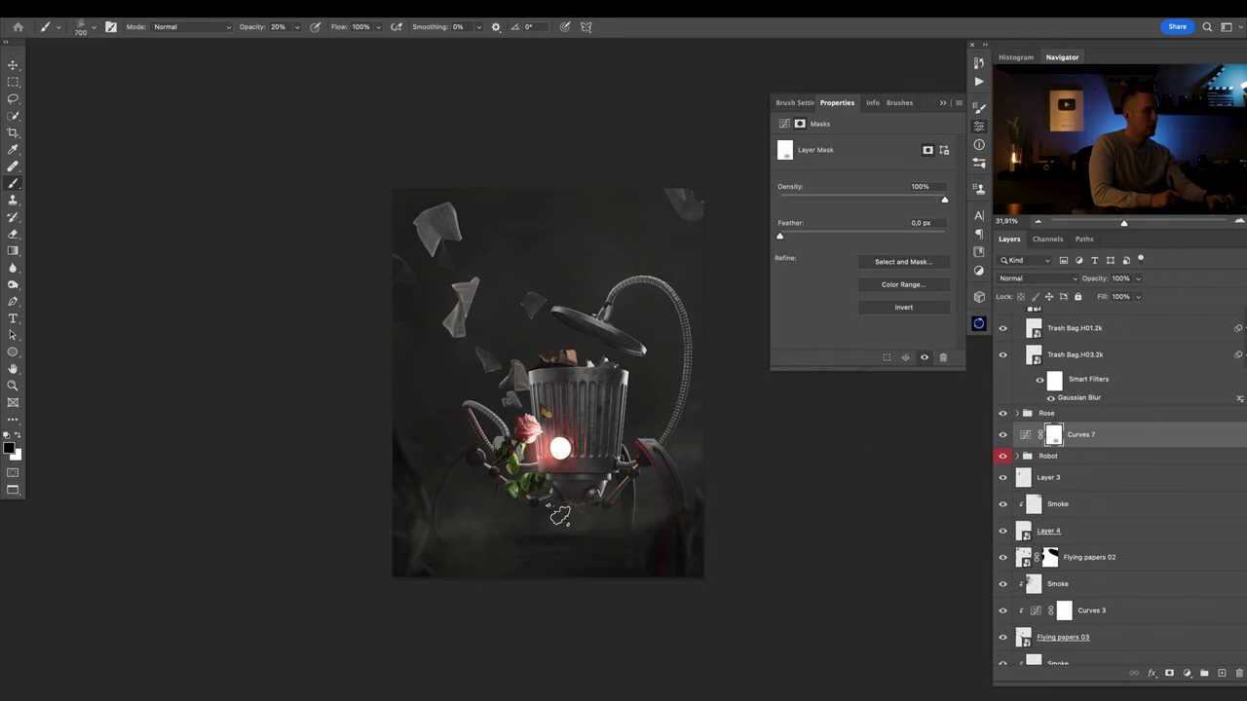
pyautogui.press('4')
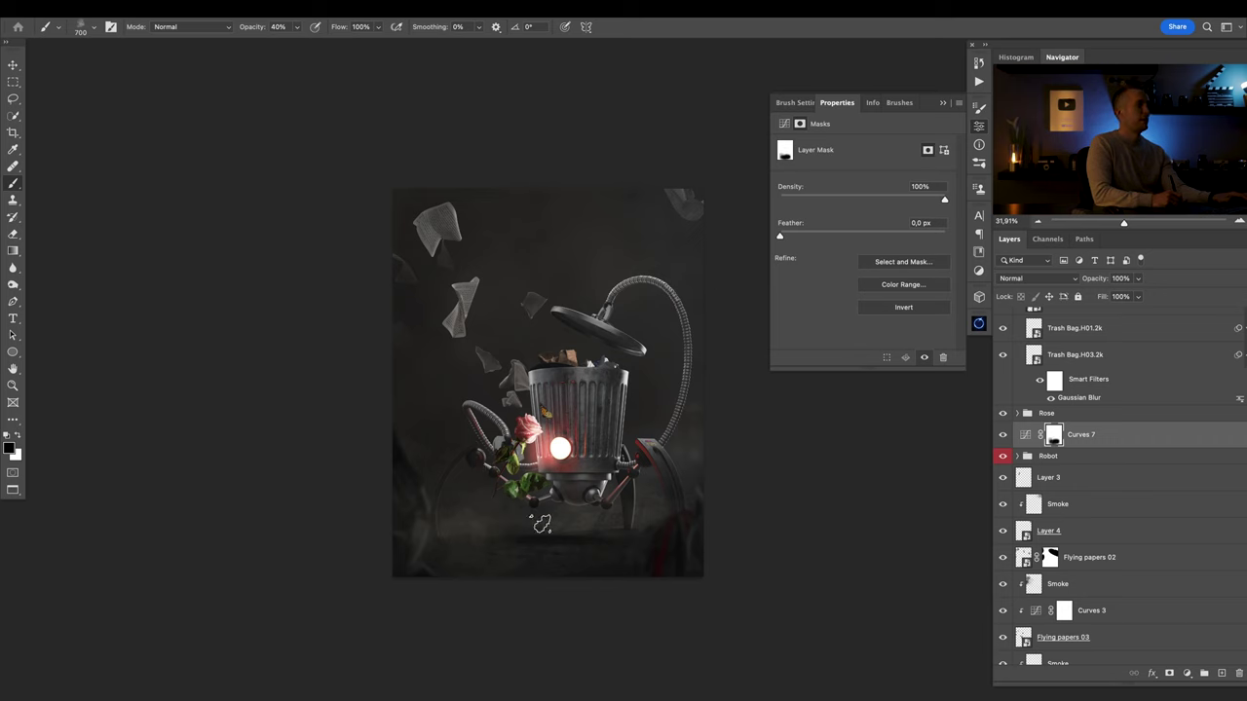
# Compare the composite with and without the masked Curves 7 adjustment.
pyautogui.click(1004, 436)
pyautogui.click(1005, 436)
pyautogui.click(1005, 435)
pyautogui.click(1007, 434)
pyautogui.click(1006, 434)
pyautogui.click(1005, 434)
pyautogui.click(1005, 434)
pyautogui.click(1007, 436)
pyautogui.click(1006, 436)
pyautogui.click(1006, 436)
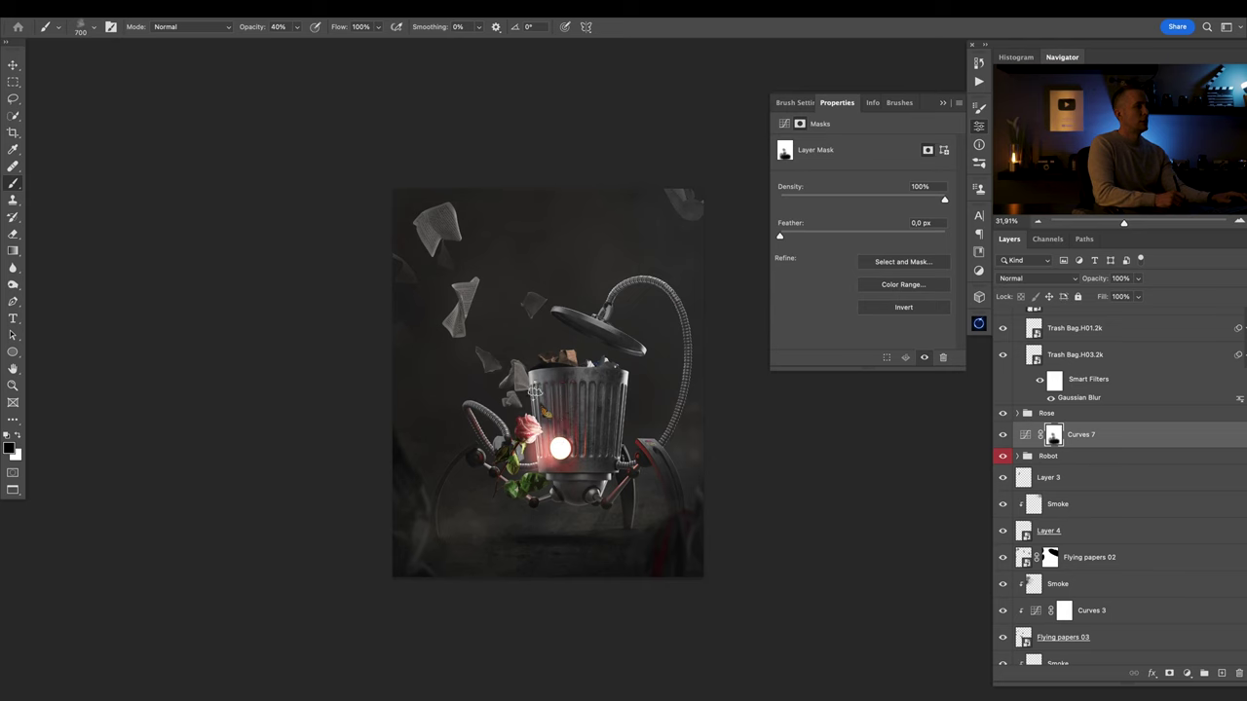
# Set the Blend If of Curves 7 so its current-layer highlights fade out between 197 and 213, and check the effect.
pyautogui.doubleClick(1108, 438)
pyautogui.moveTo(452, 334); pyautogui.dragTo(353, 223)
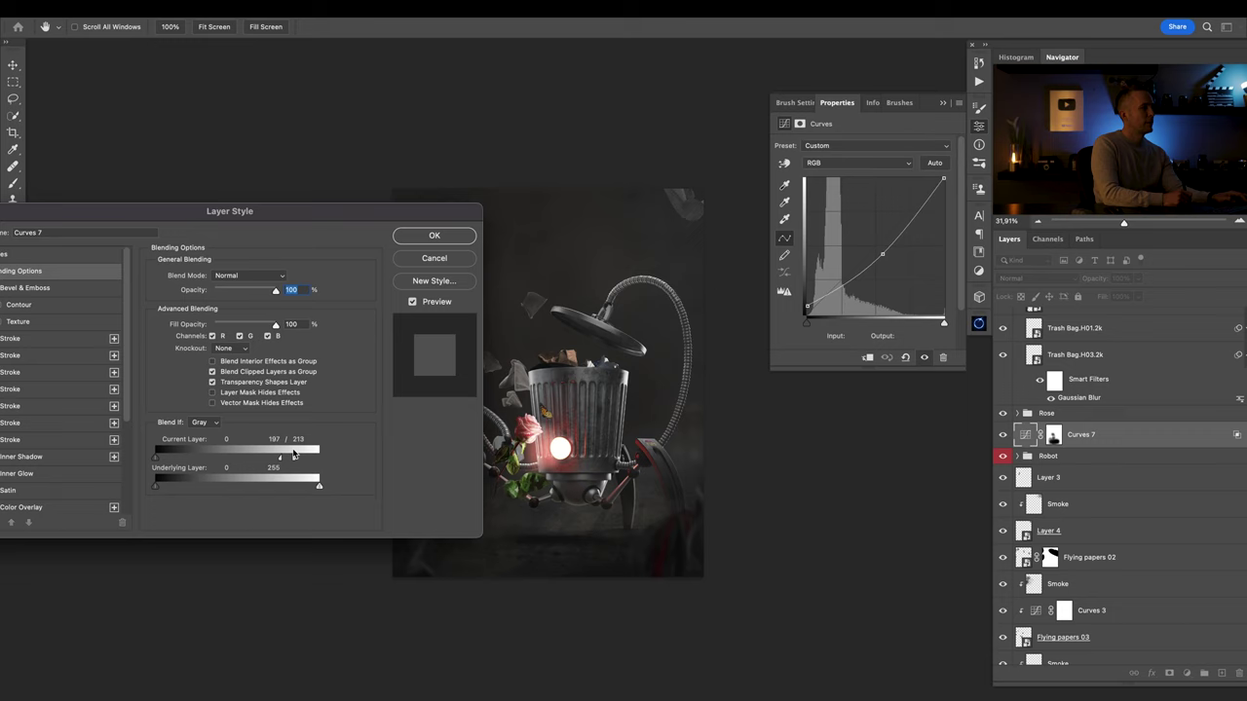
pyautogui.click(434, 237)
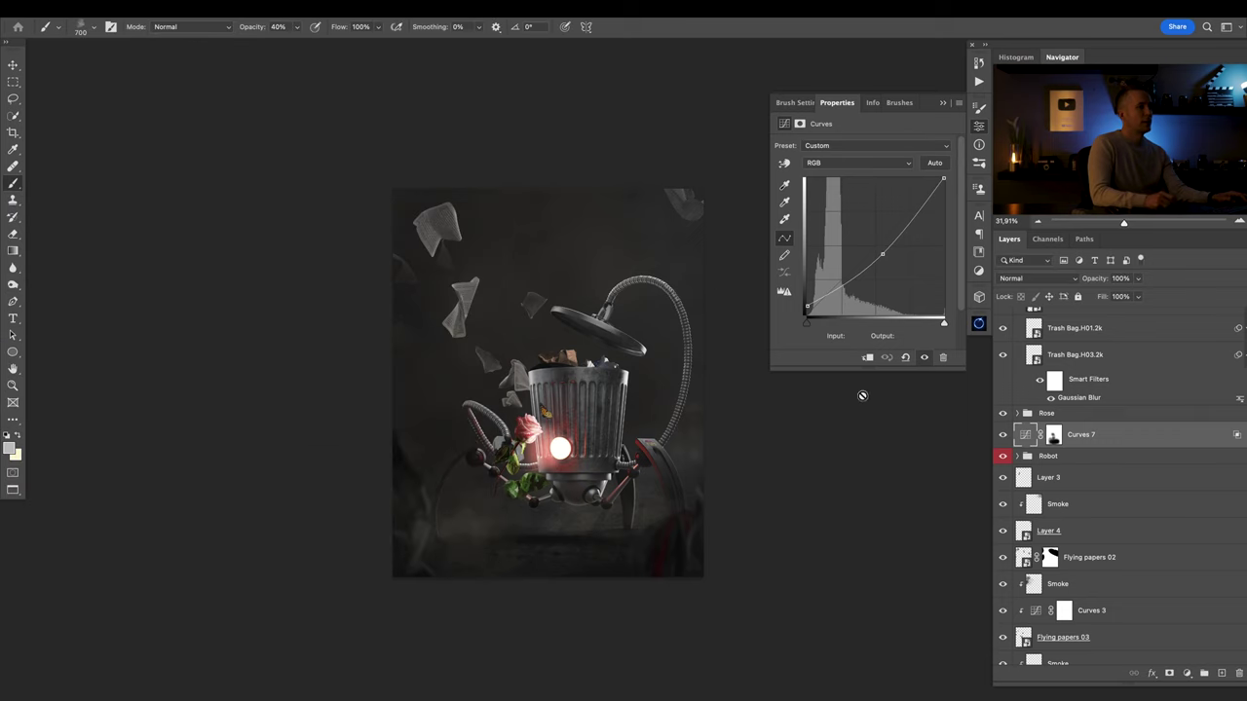
pyautogui.click(1003, 436)
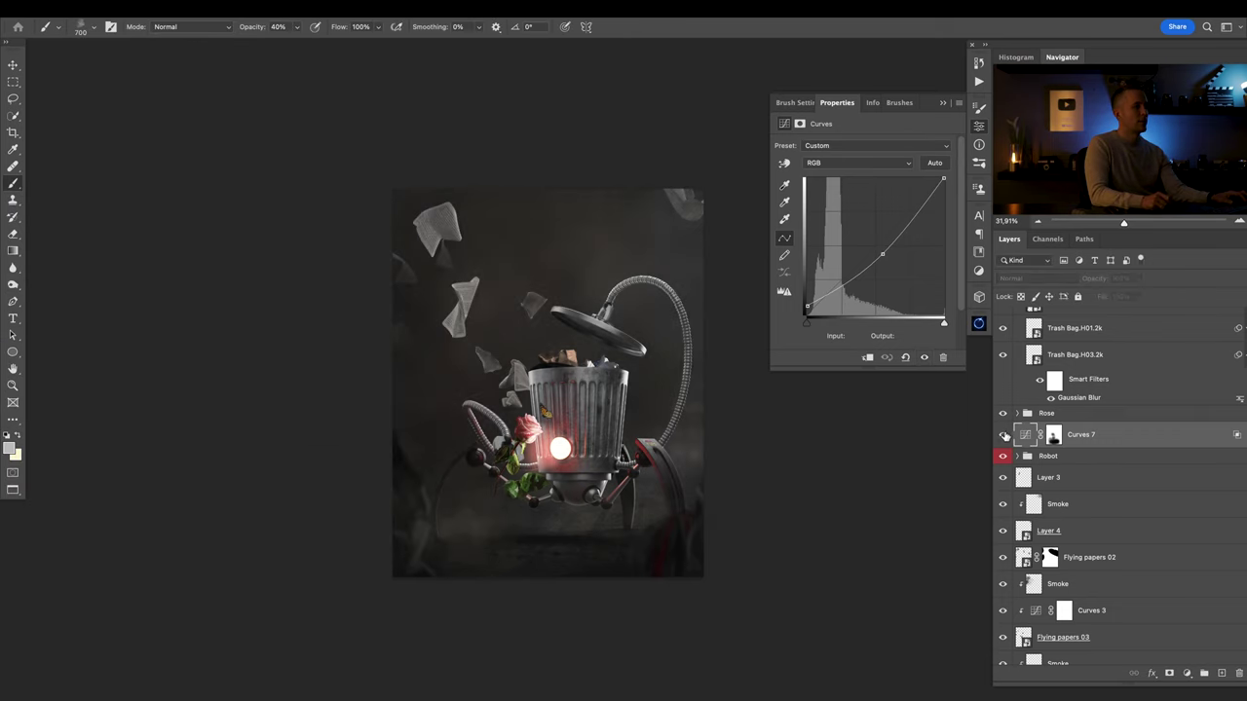
# Paint black at 40% opacity on the Curves 7 mask over the background around the robot.
pyautogui.moveTo(688, 231); pyautogui.dragTo(754, 301)
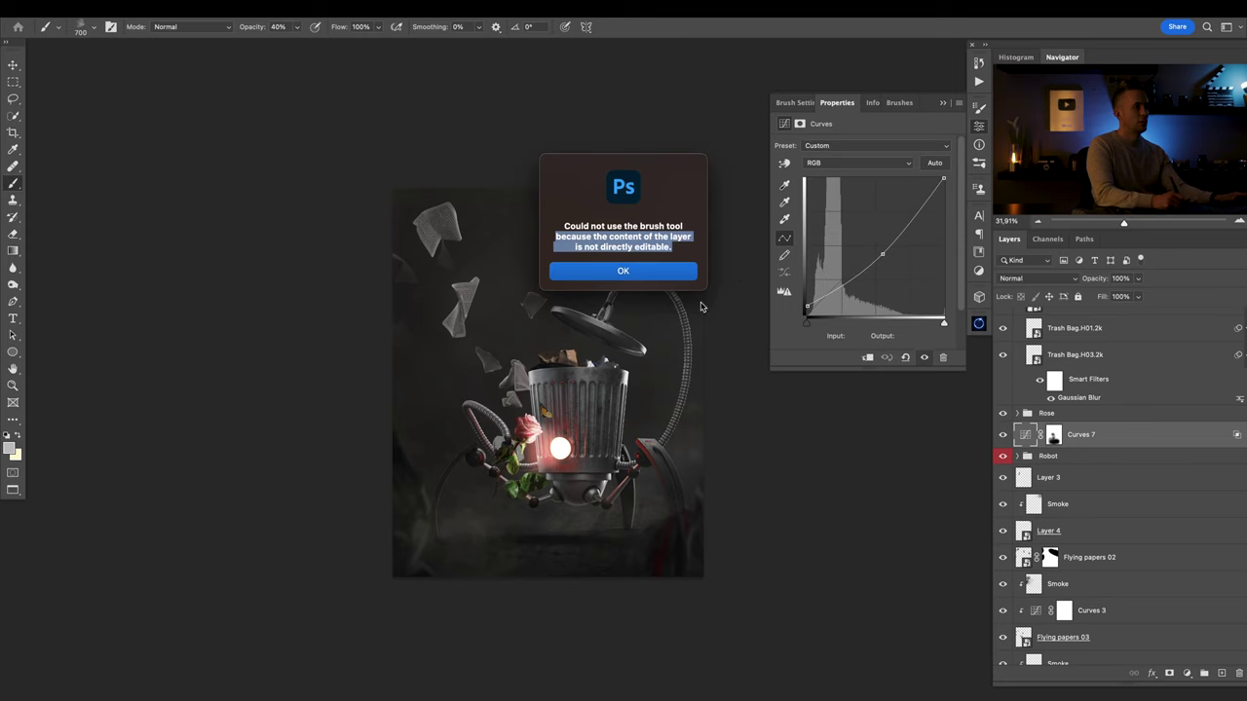
pyautogui.press('Return')
pyautogui.click(1054, 436)
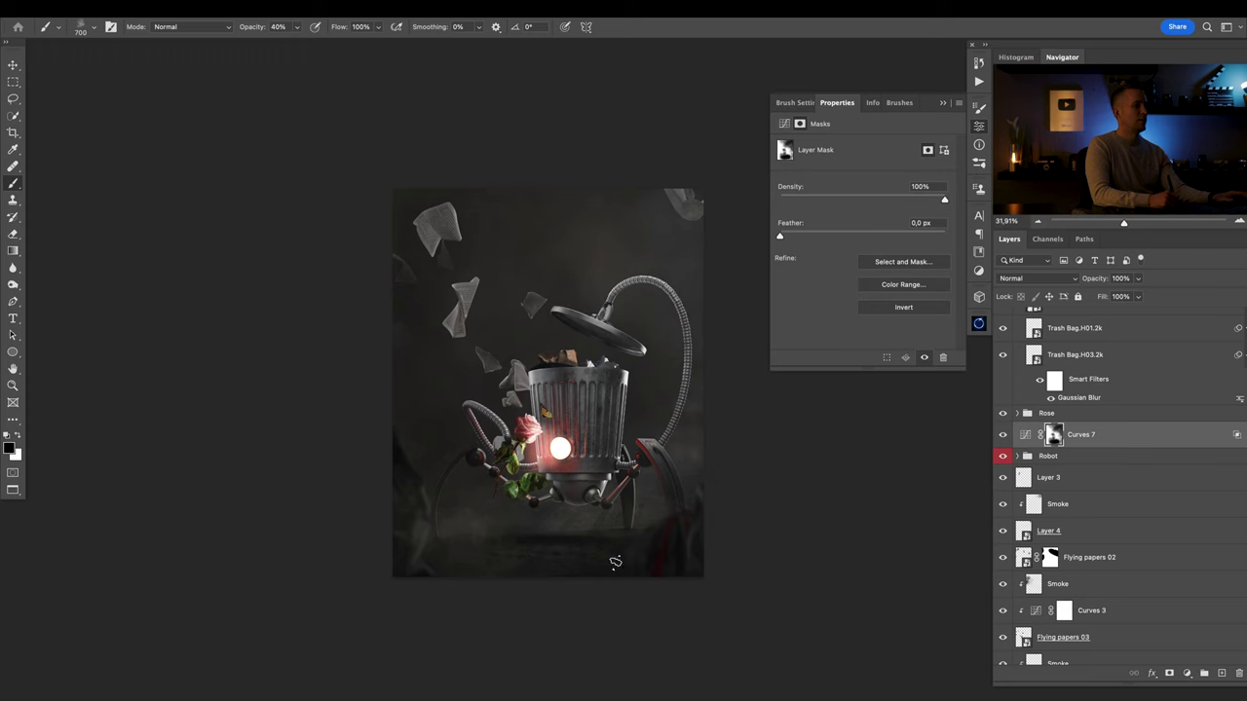
# Switch Curves 7 off and on to judge the darkening of the background around the robot.
pyautogui.click(1002, 434)
pyautogui.click(1005, 435)
pyautogui.click(1004, 436)
pyautogui.click(1004, 436)
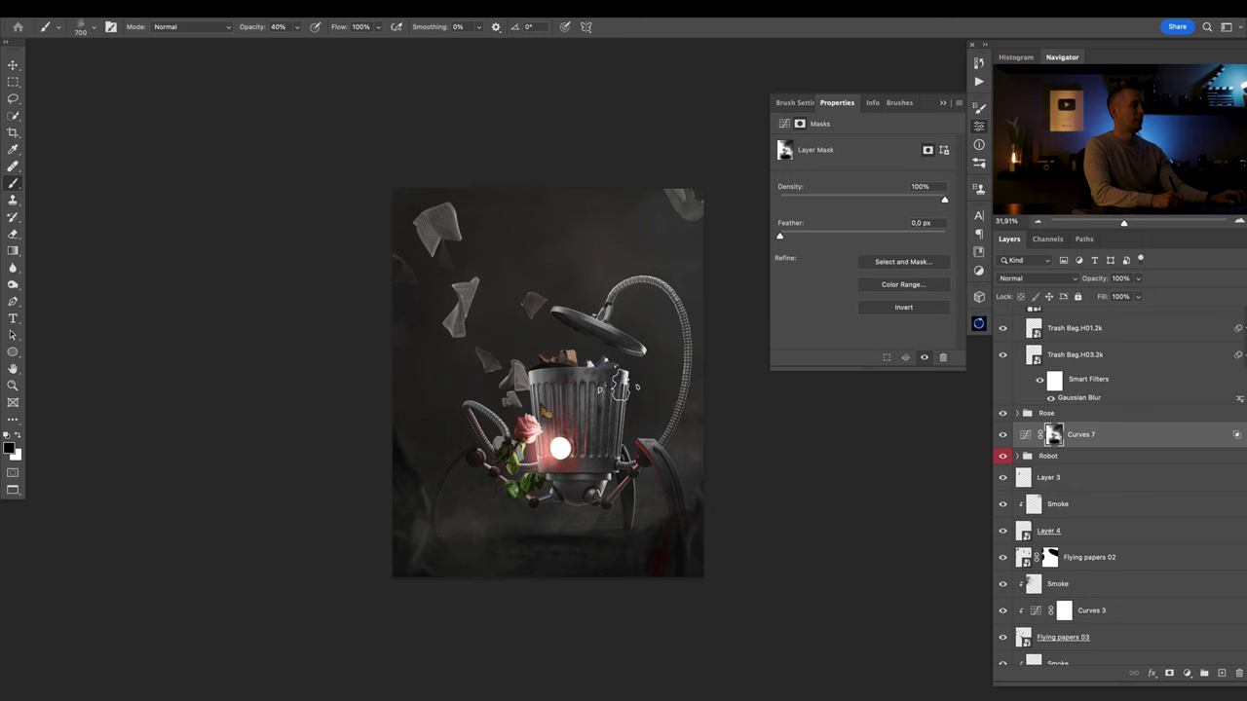
pyautogui.click(1003, 436)
pyautogui.click(1003, 436)
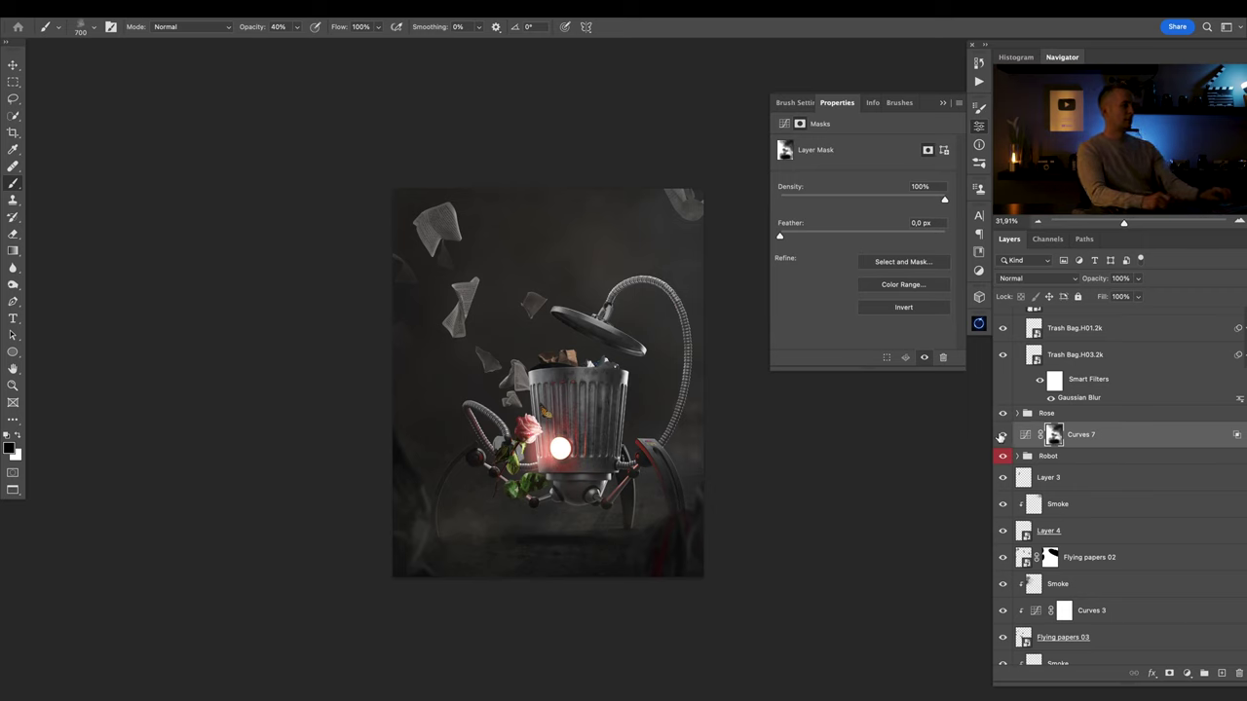
pyautogui.click(1002, 437)
pyautogui.click(1002, 436)
pyautogui.click(1002, 437)
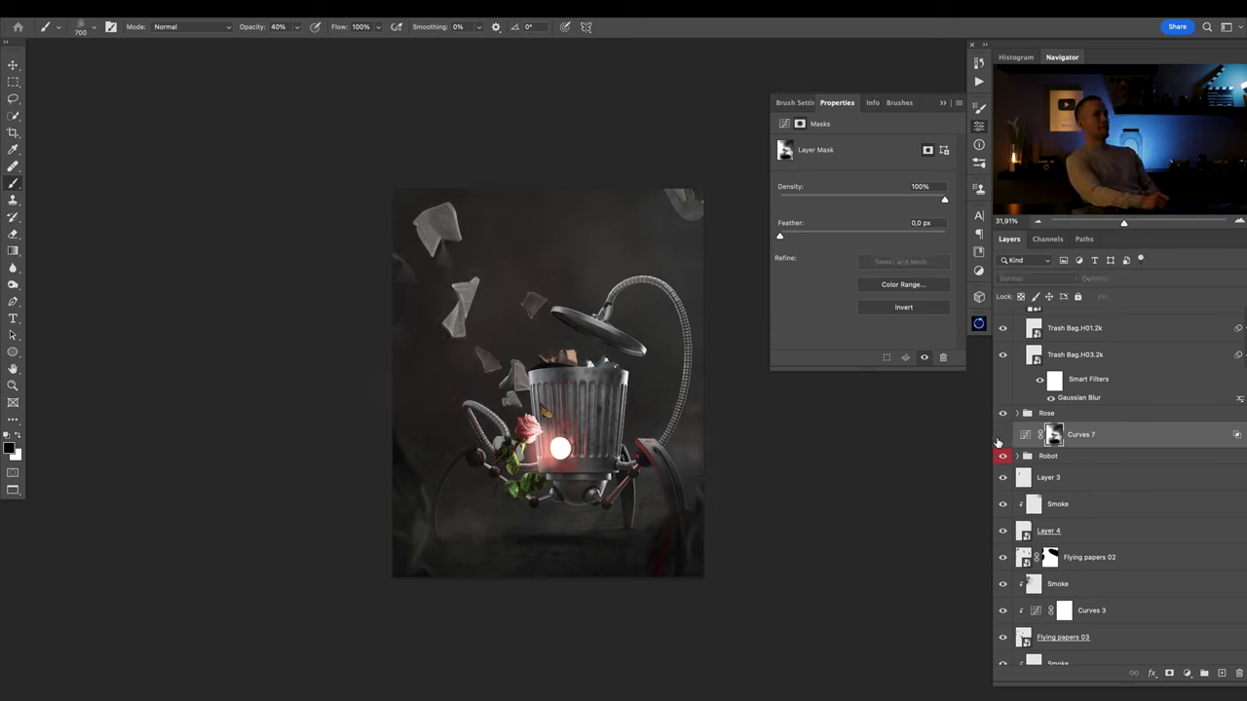
pyautogui.click(999, 441)
pyautogui.click(999, 441)
pyautogui.click(999, 442)
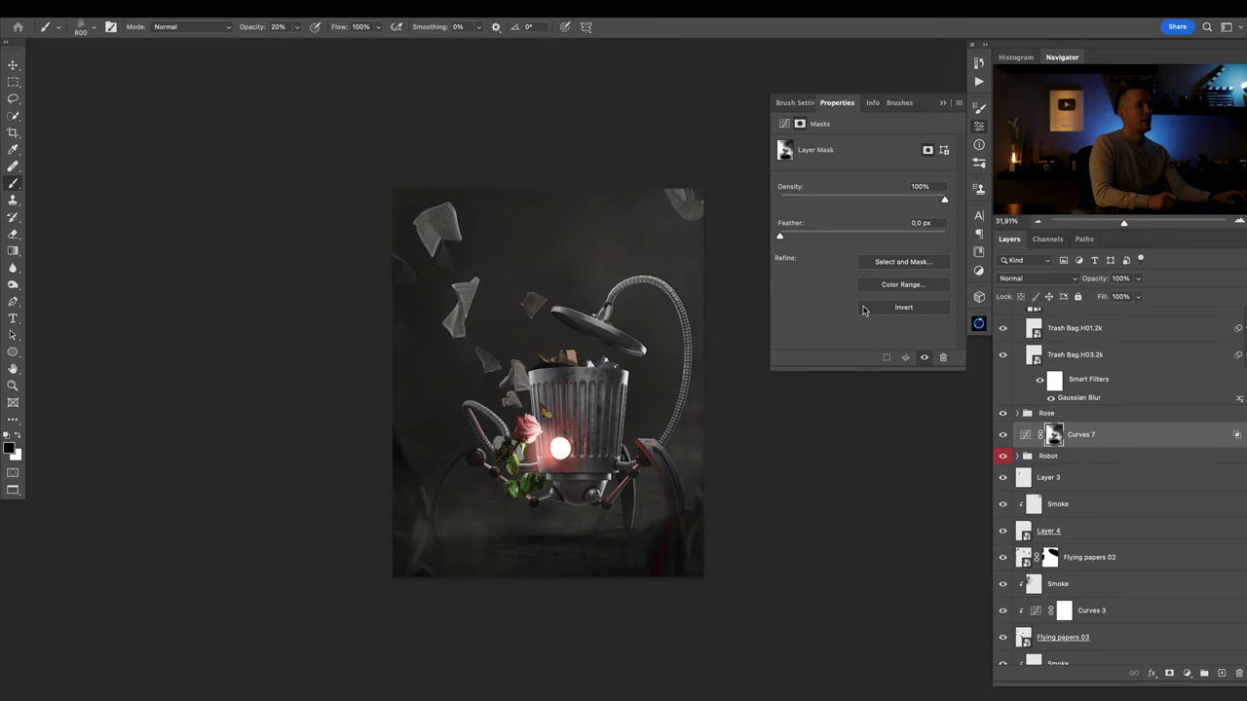
# Create an Oniric glow for the composite and set its threshold to 0.09 using the X-ray view.
pyautogui.click(980, 325)
pyautogui.click(861, 417)
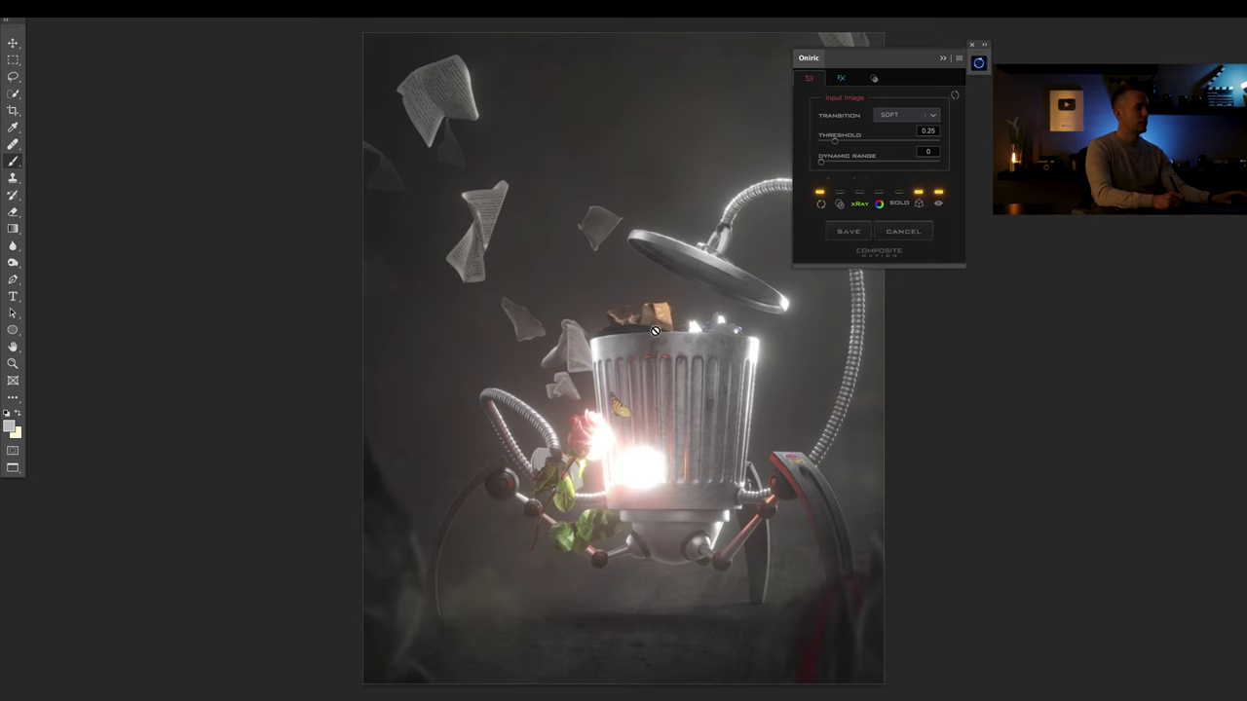
pyautogui.moveTo(663, 255); pyautogui.dragTo(521, 257)
pyautogui.scroll(-1, 520, 257)
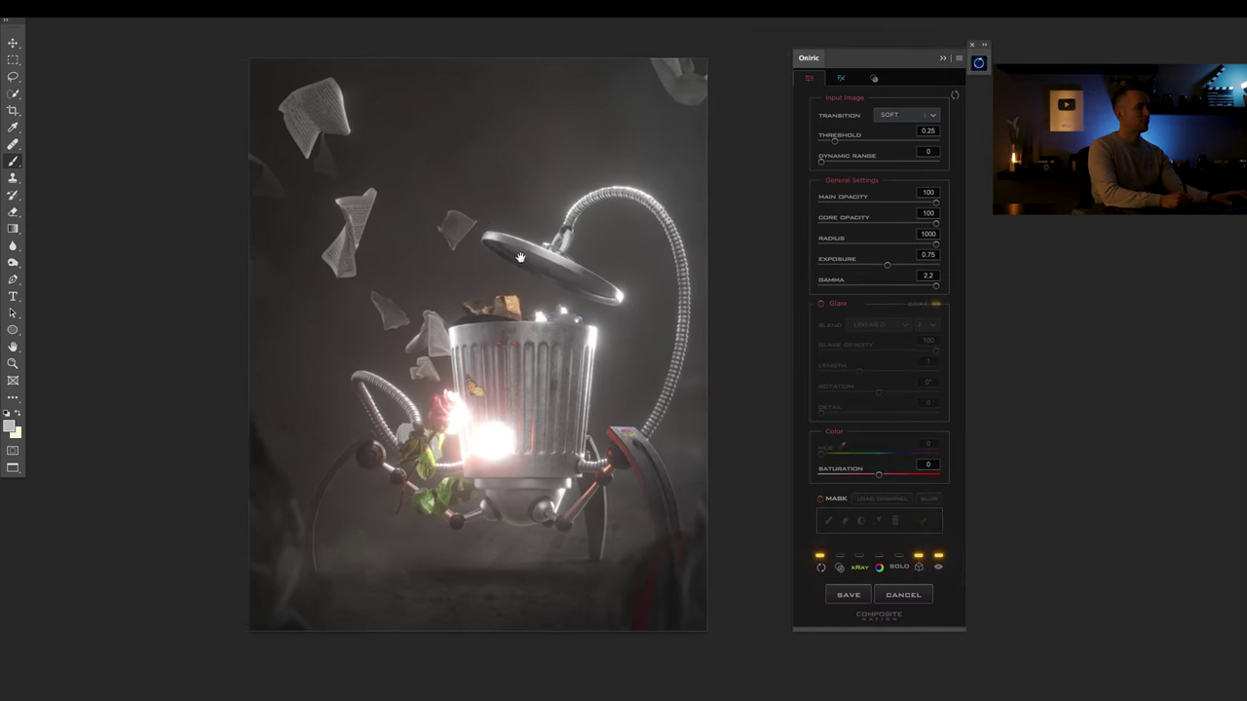
pyautogui.click(862, 559)
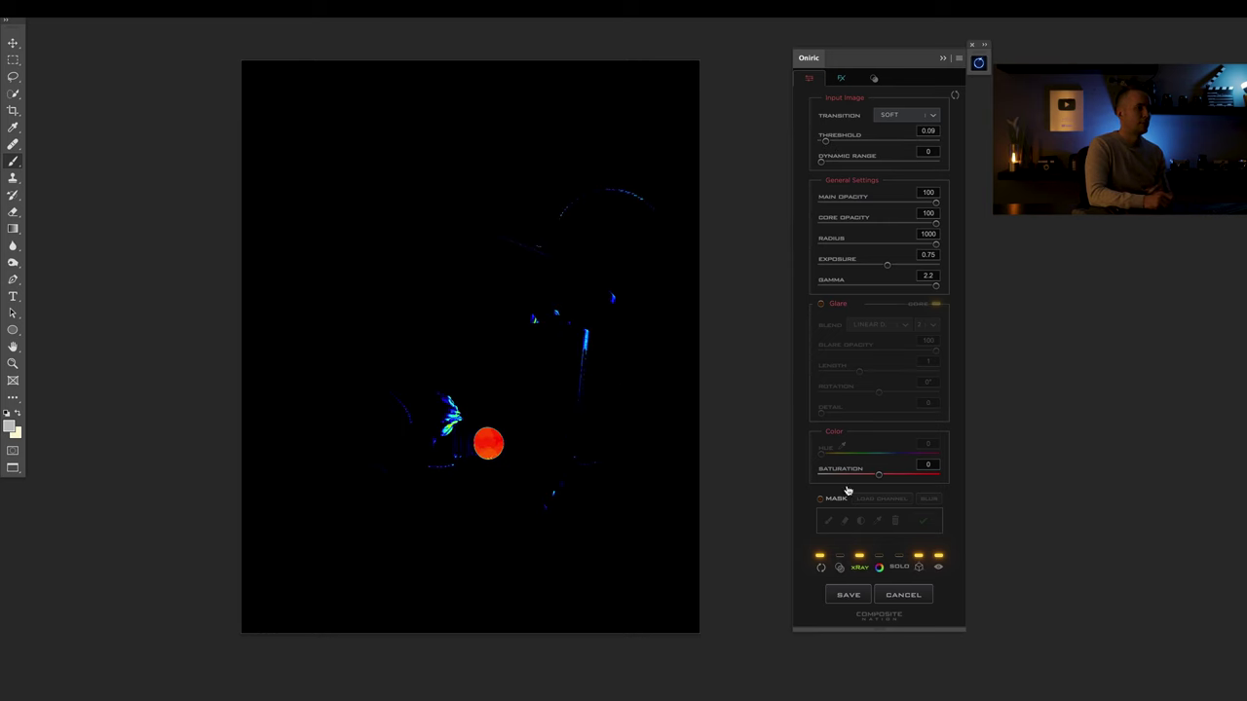
pyautogui.click(860, 571)
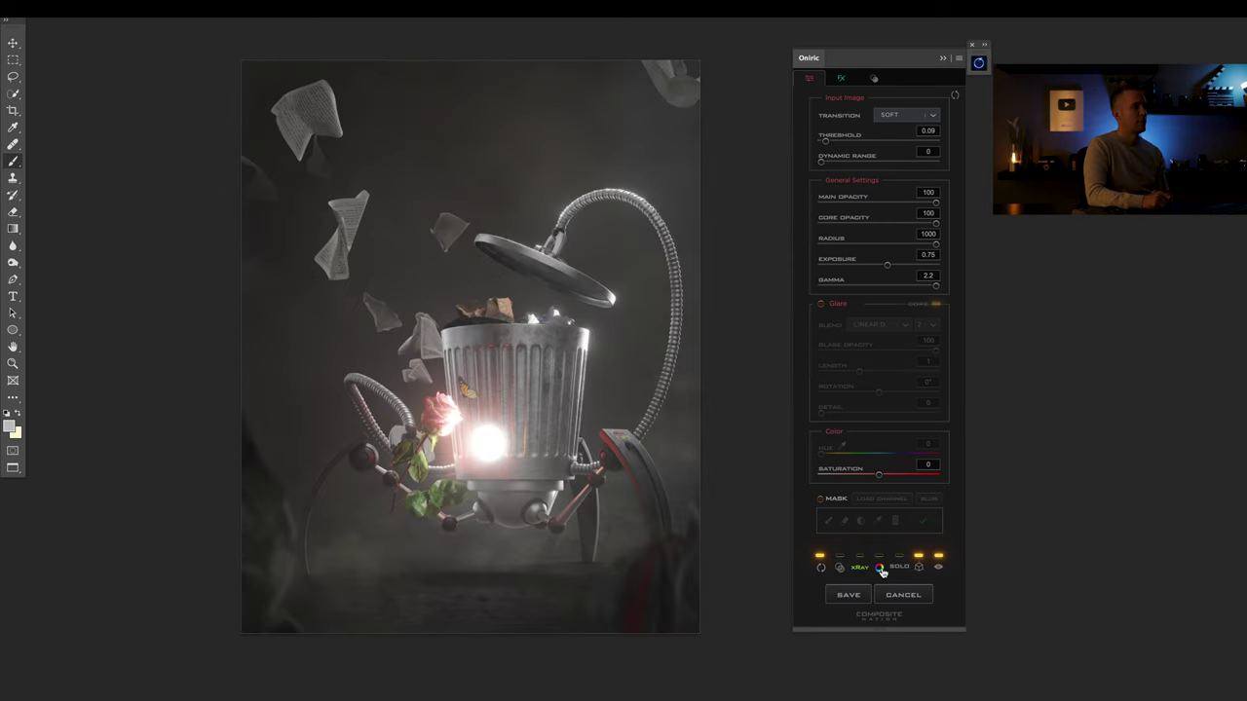
# Colorize the glow at saturation 100, trying a hue of 219° and settling on 13°.
pyautogui.click(877, 569)
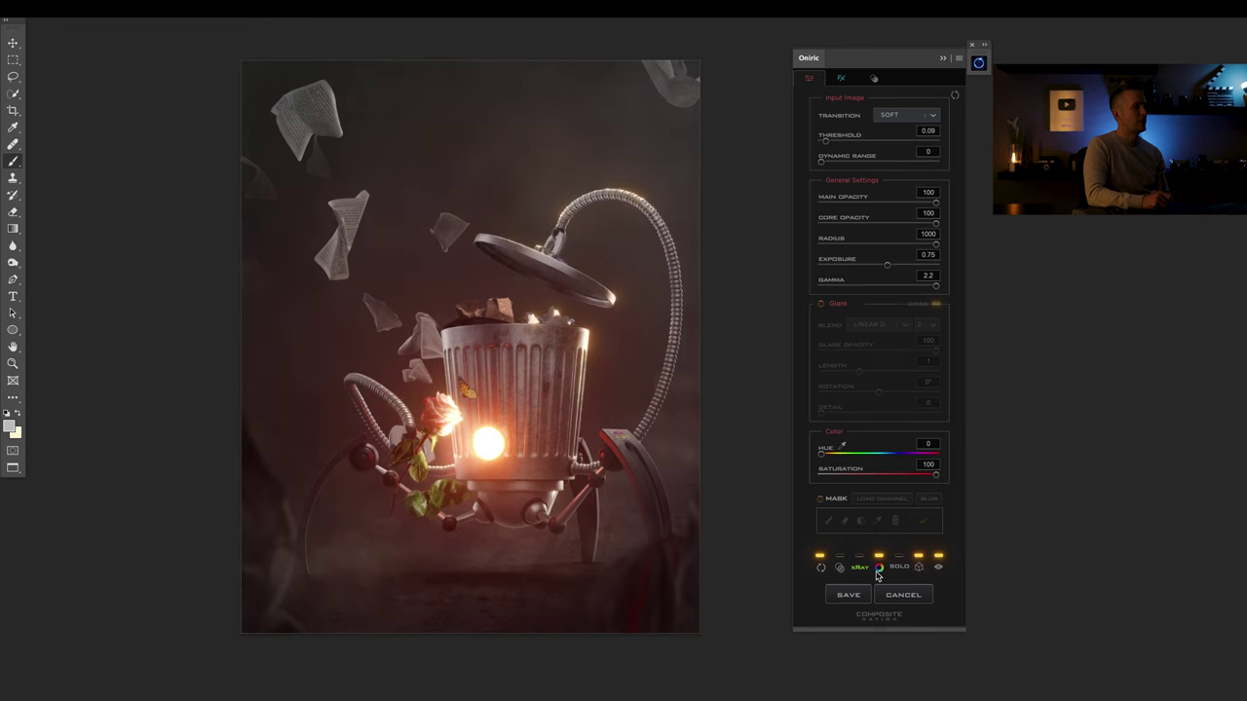
pyautogui.click(890, 456)
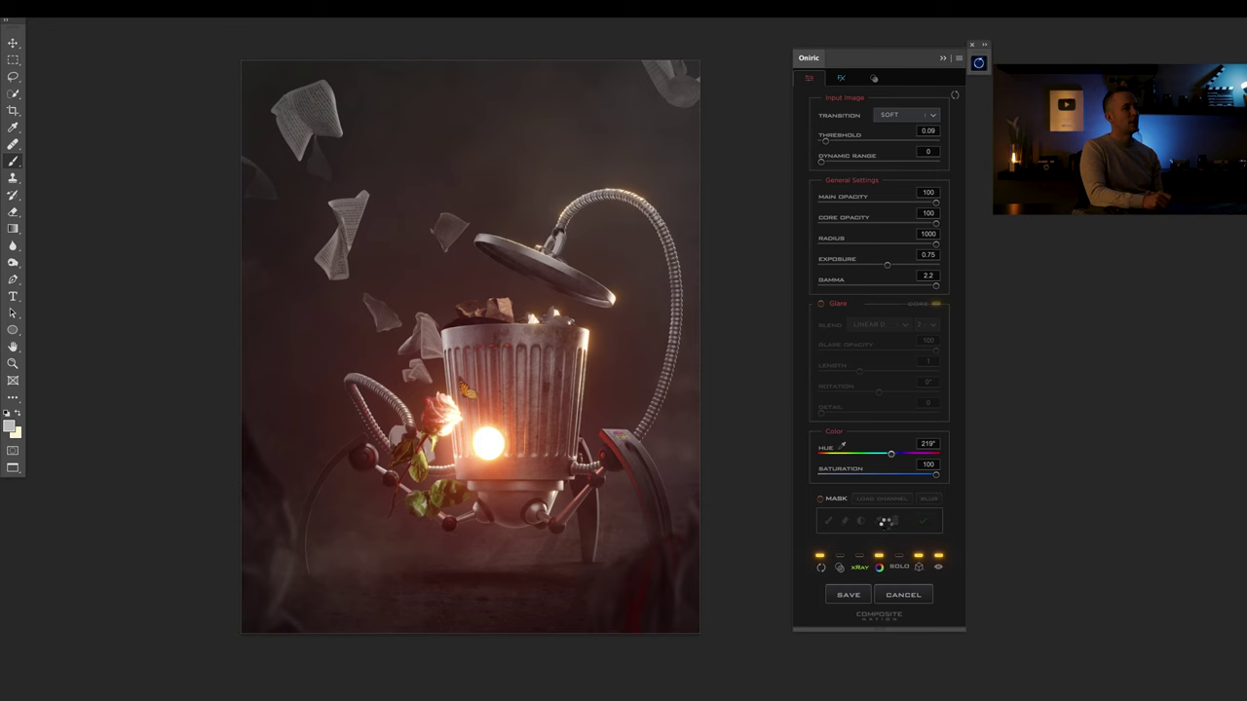
pyautogui.click(829, 455)
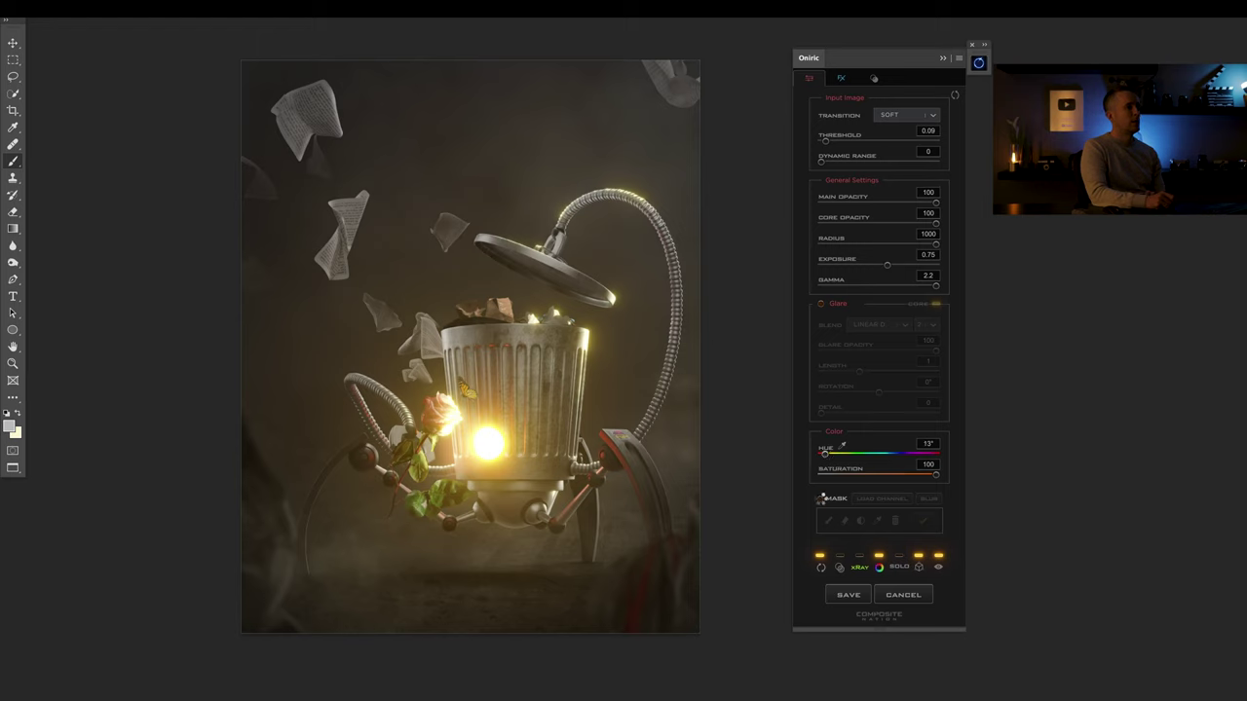
pyautogui.click(819, 500)
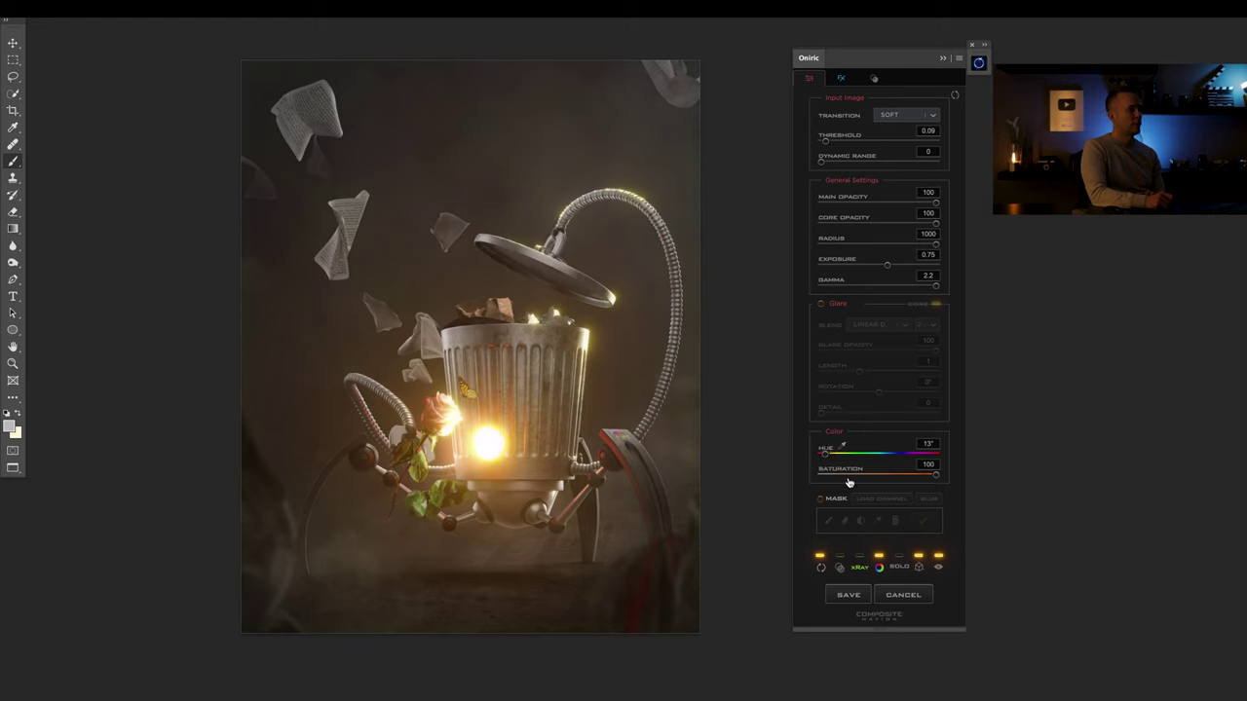
# Set the glow's exposure to -0.34, keep gamma at 2.2 after trying lower values, and save the glow to the document.
pyautogui.click(887, 266)
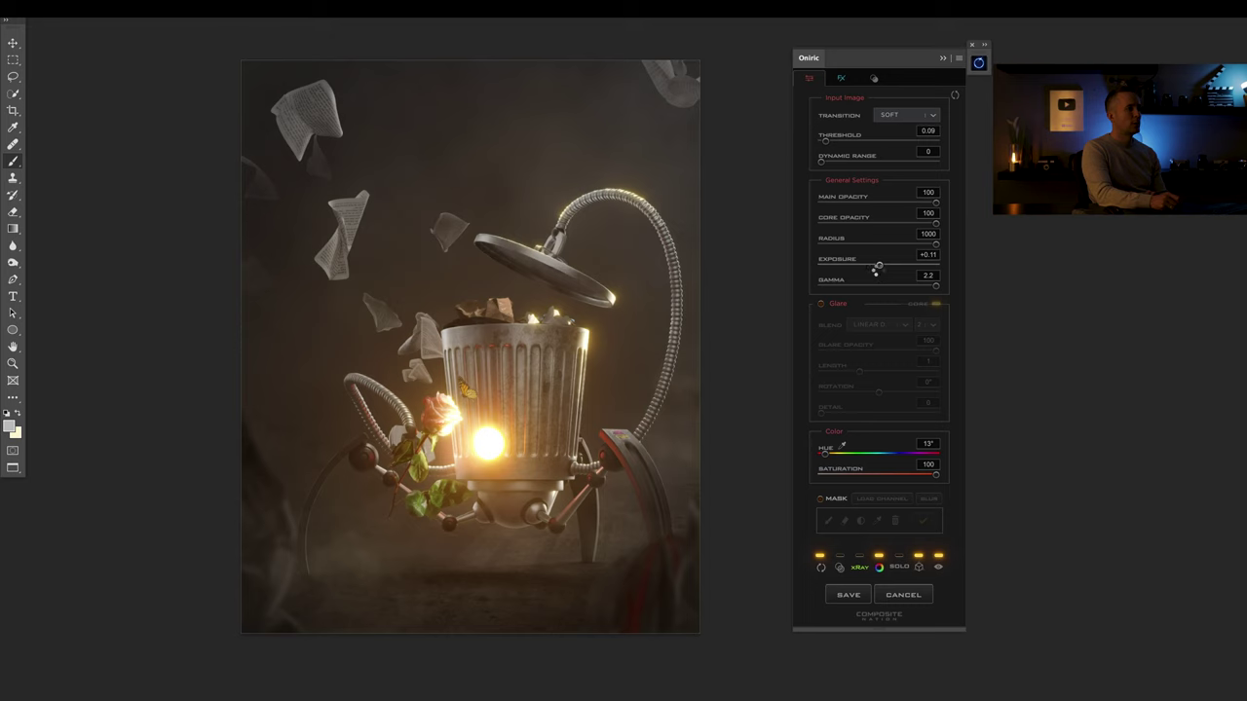
pyautogui.moveTo(878, 269); pyautogui.dragTo(881, 271)
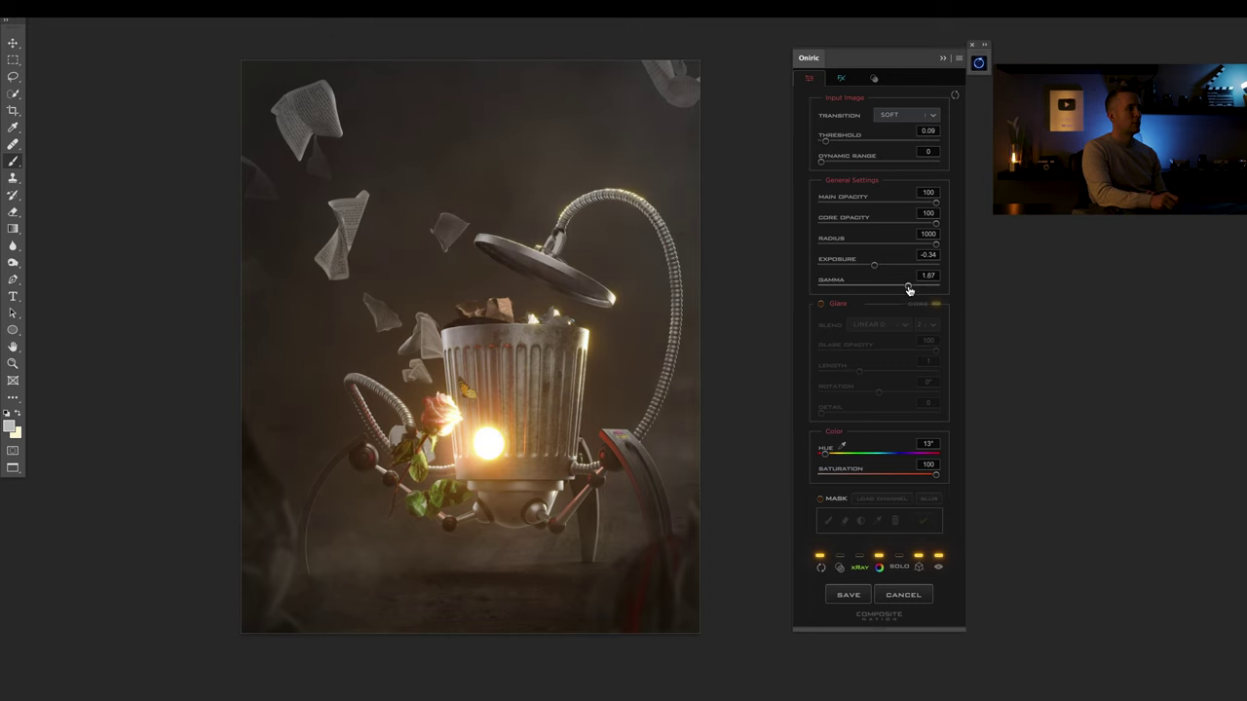
pyautogui.moveTo(909, 288); pyautogui.dragTo(910, 289)
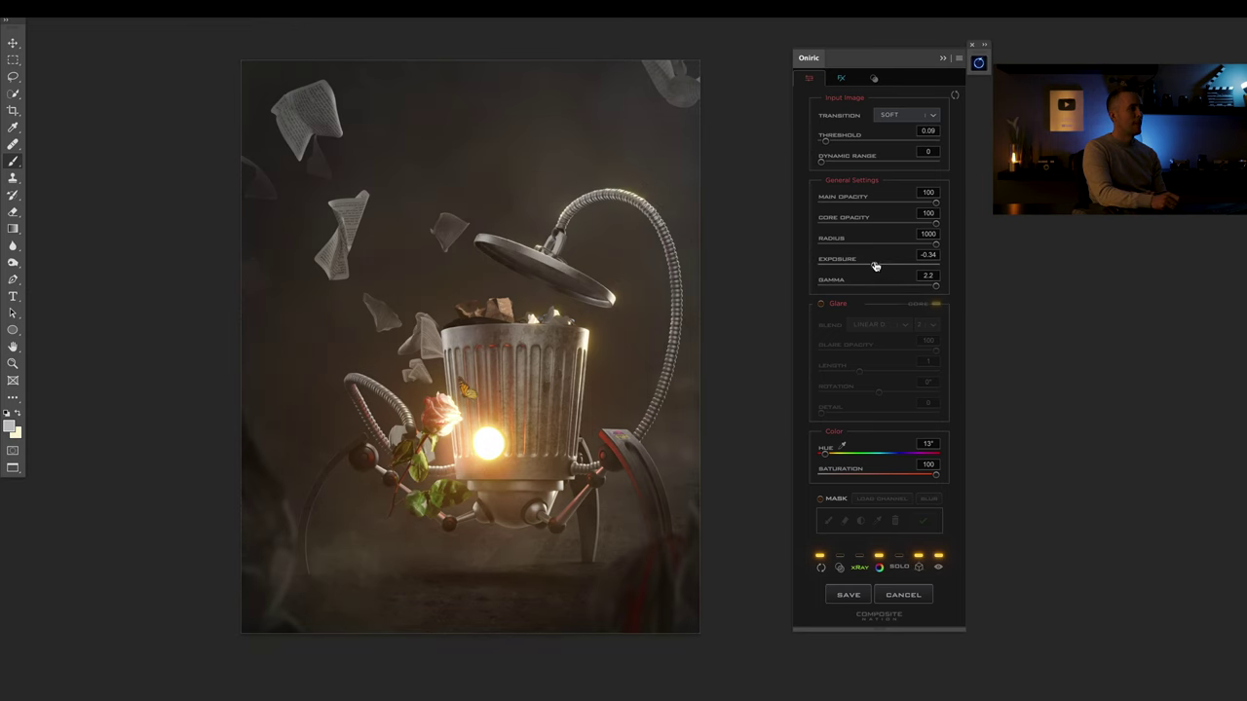
pyautogui.moveTo(543, 362); pyautogui.dragTo(502, 377)
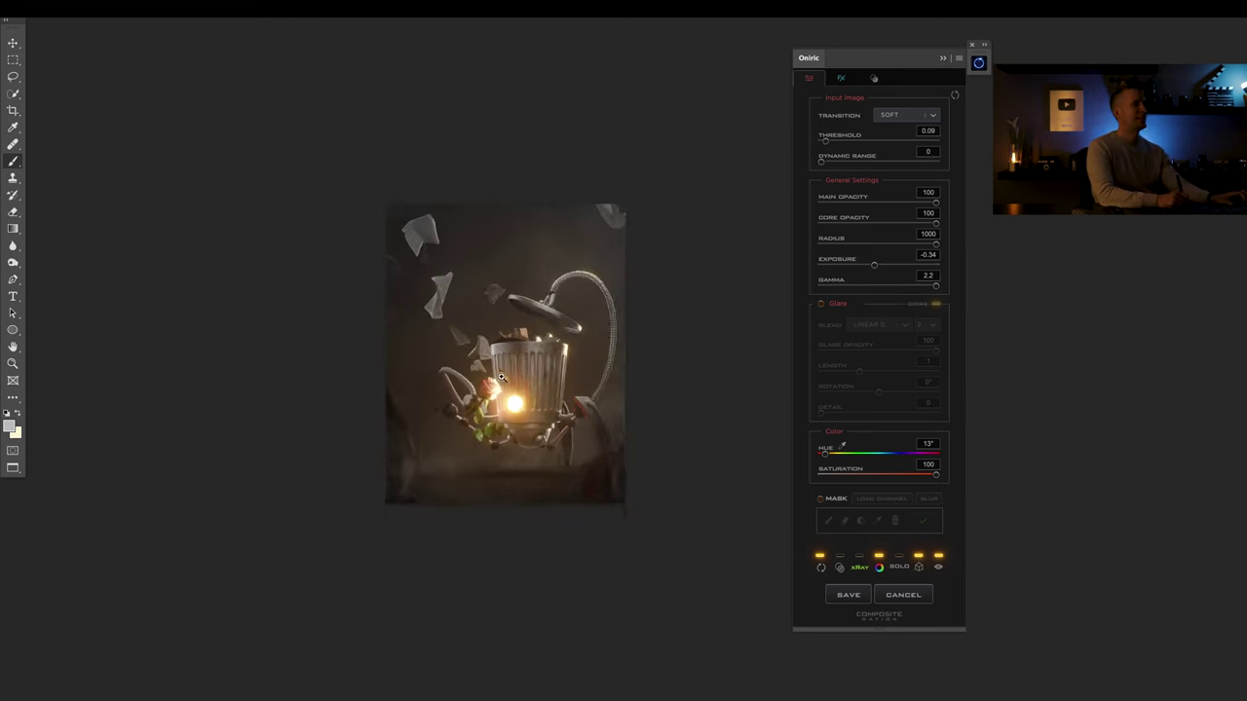
pyautogui.click(501, 378)
pyautogui.click(846, 594)
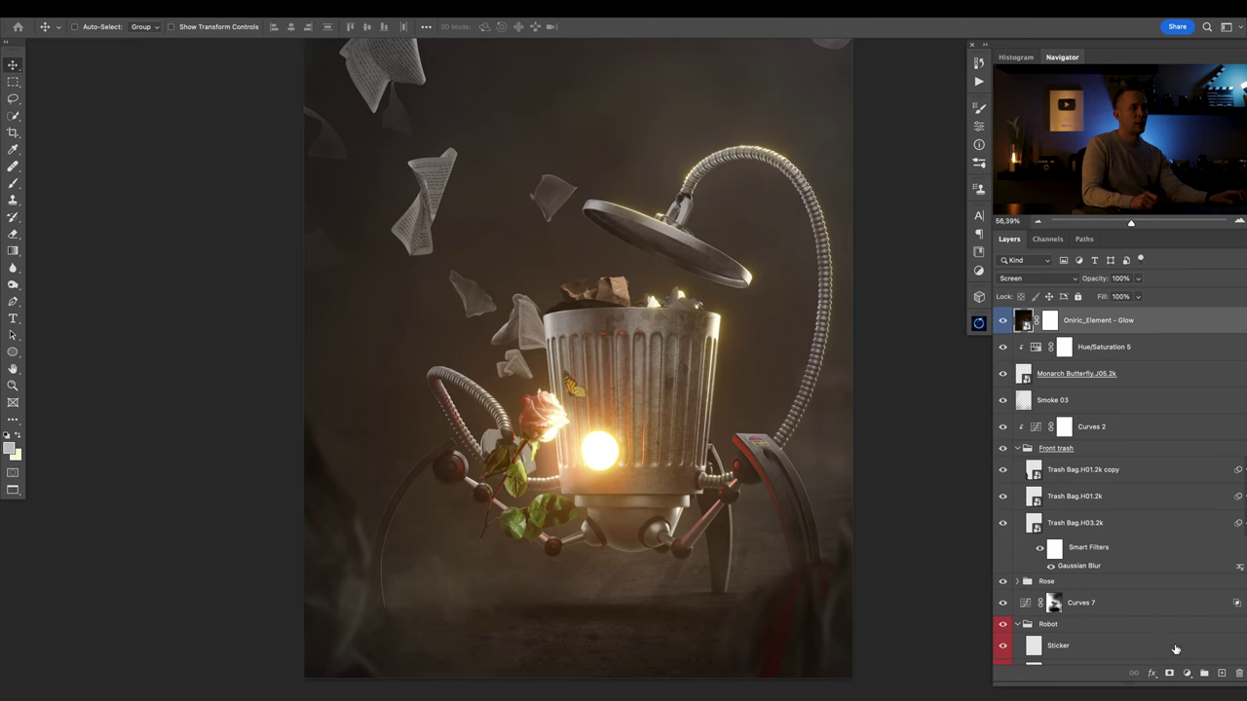
# Add a Hue/Saturation adjustment clipped to the Oniric glow layer and set its hue to -21.
pyautogui.click(1186, 673)
pyautogui.click(1174, 529)
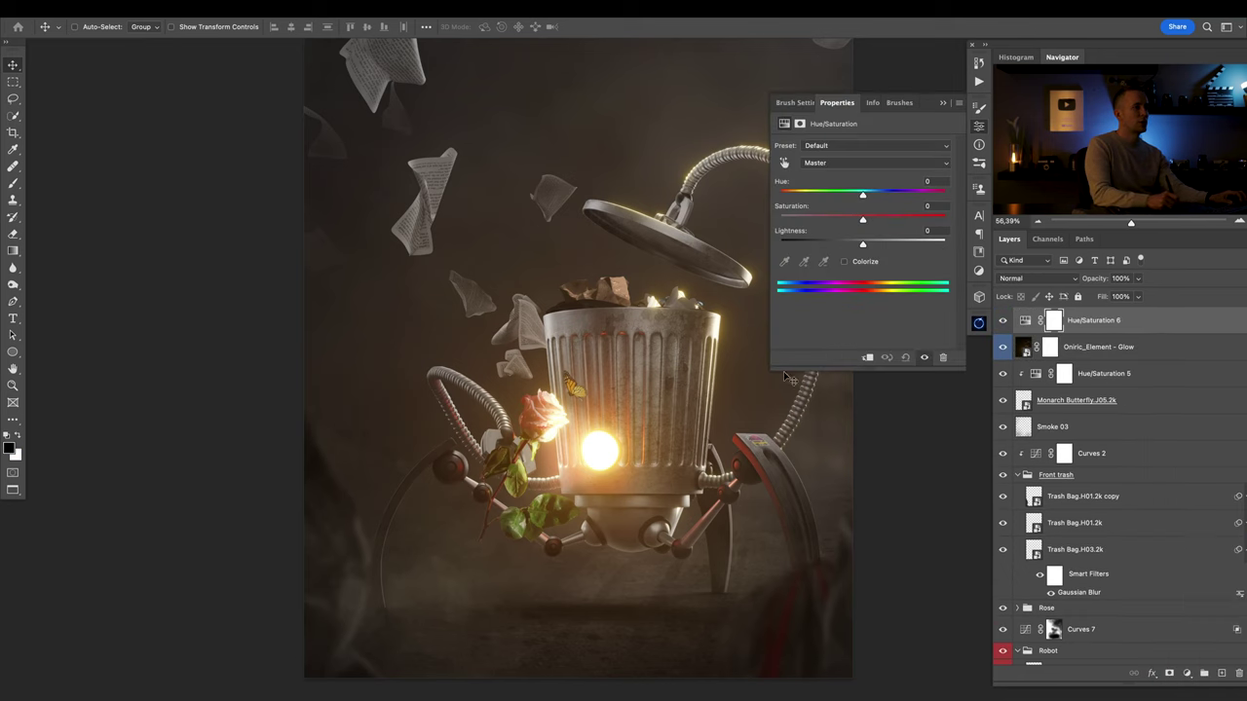
pyautogui.click(868, 357)
pyautogui.scroll(-3, 651, 357)
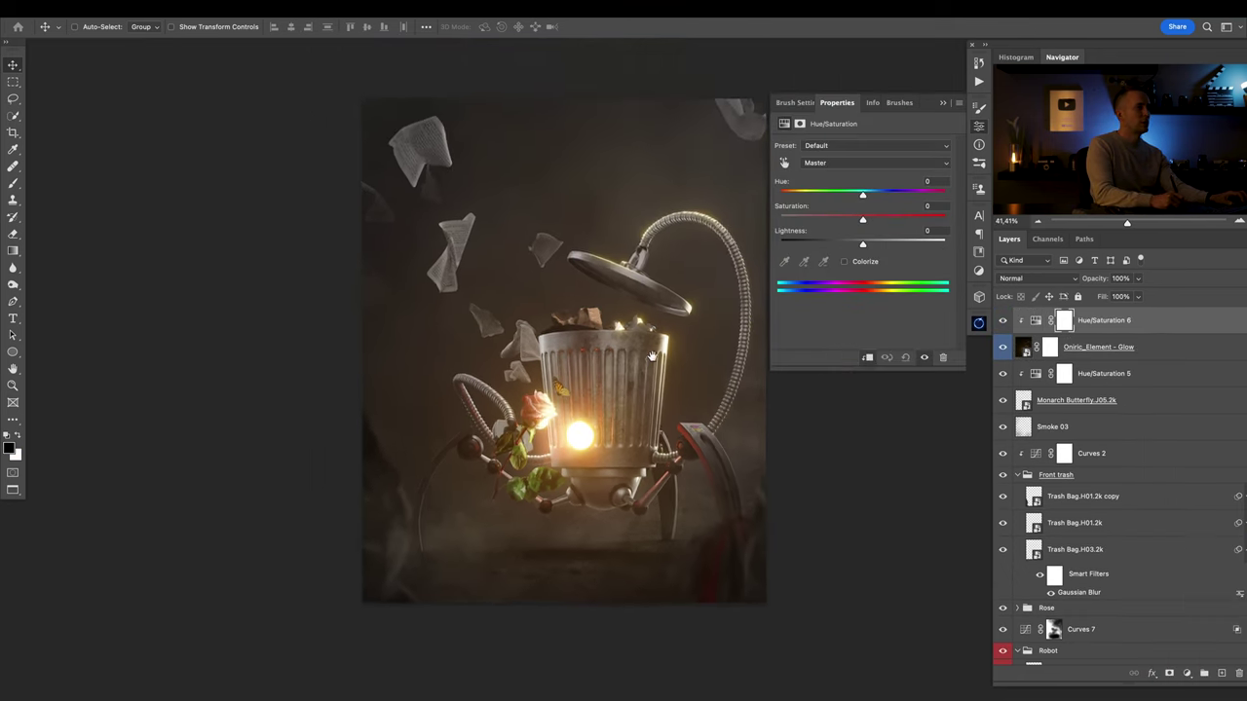
pyautogui.scroll(2, 651, 356)
pyautogui.moveTo(862, 195); pyautogui.dragTo(835, 199)
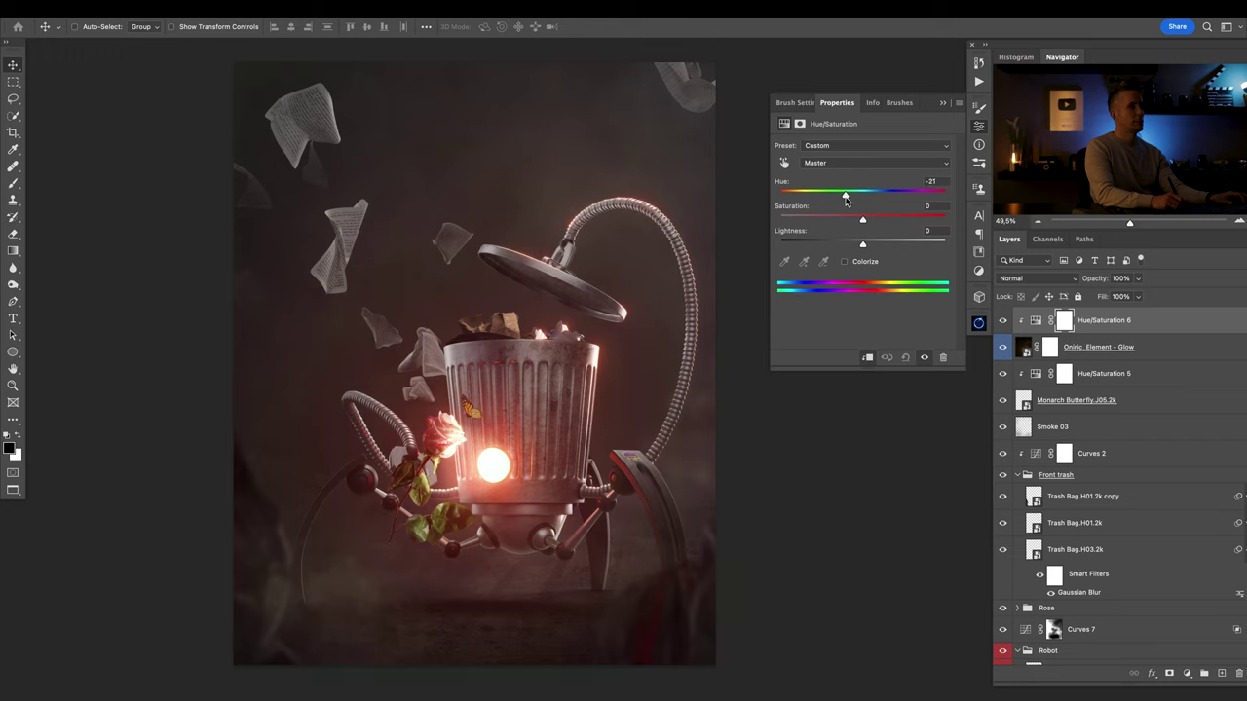
# Add a second Hue/Saturation adjustment with saturation -100 and clip it to the Oniric glow layer.
pyautogui.click(1049, 347)
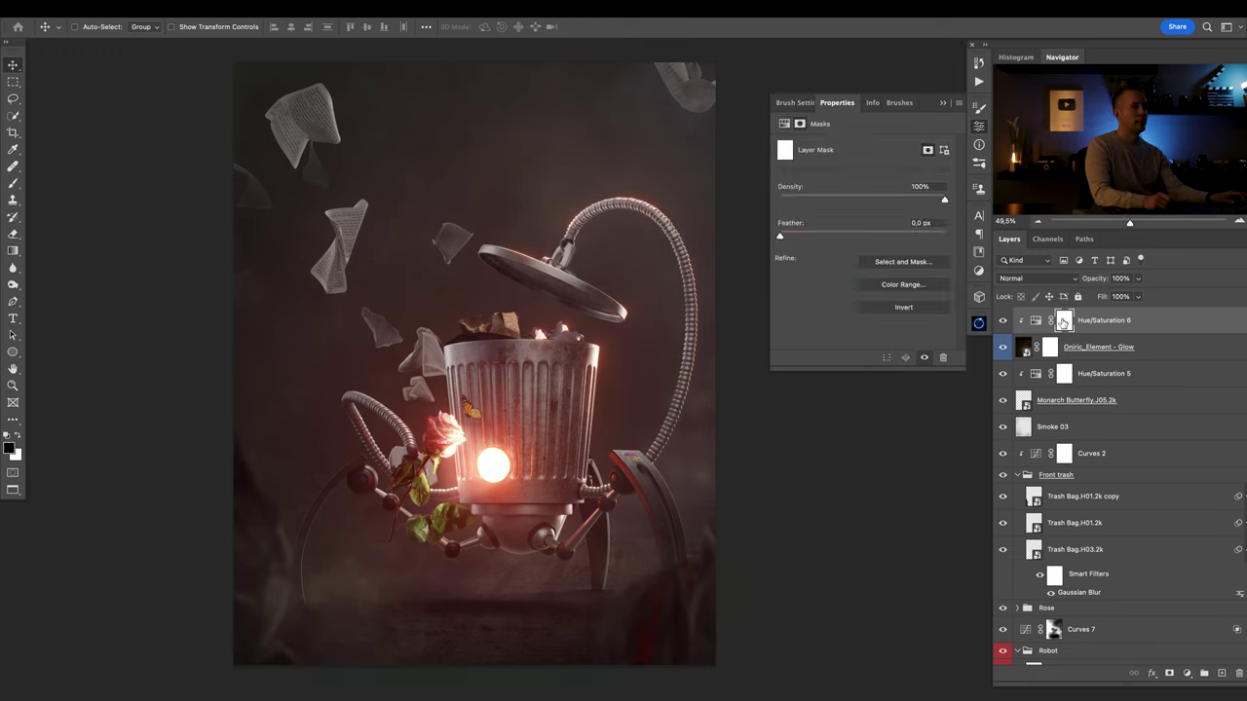
pyautogui.click(1187, 673)
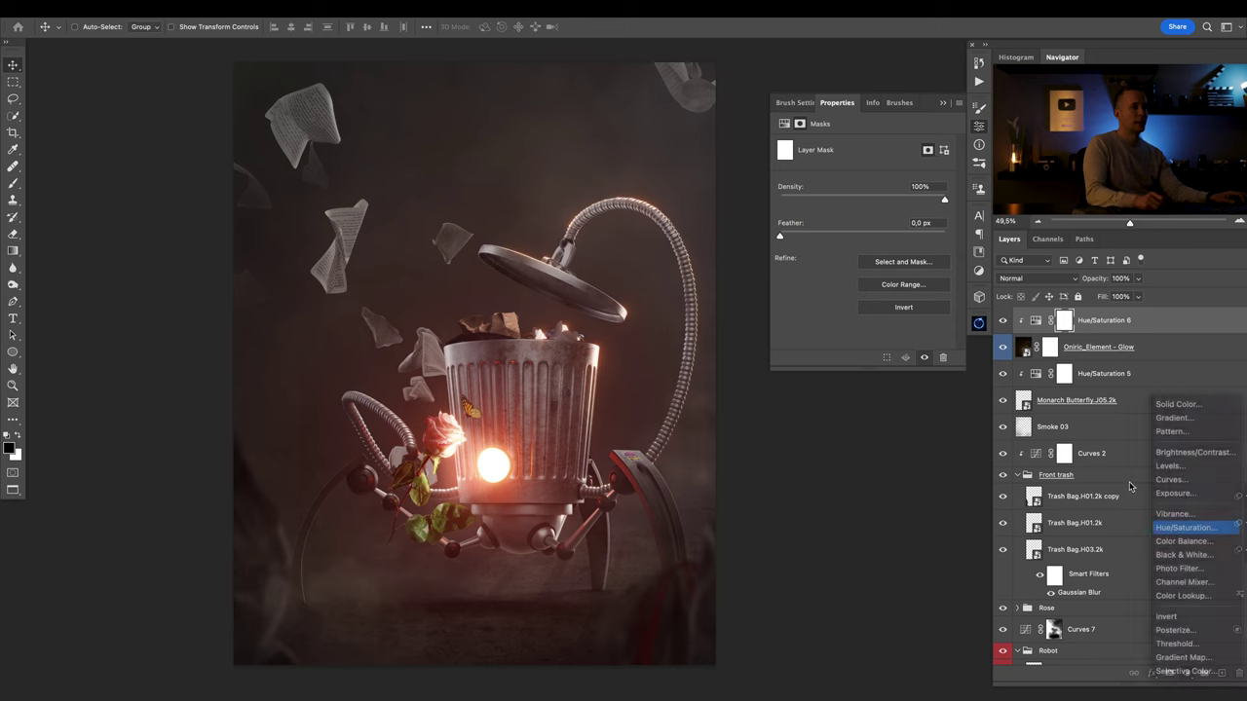
pyautogui.click(1179, 527)
pyautogui.moveTo(863, 218); pyautogui.dragTo(696, 227)
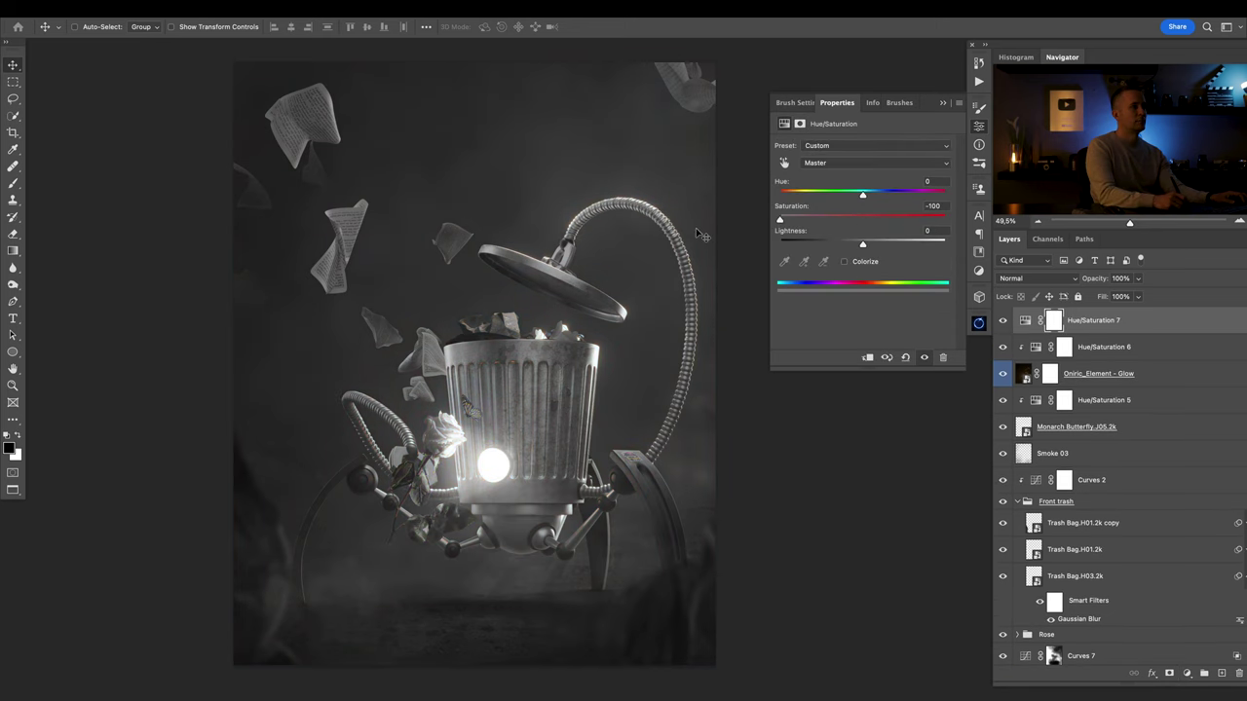
pyautogui.click(1036, 341)
pyautogui.keyDown('alt'); pyautogui.click(1035, 332); pyautogui.keyUp('alt')
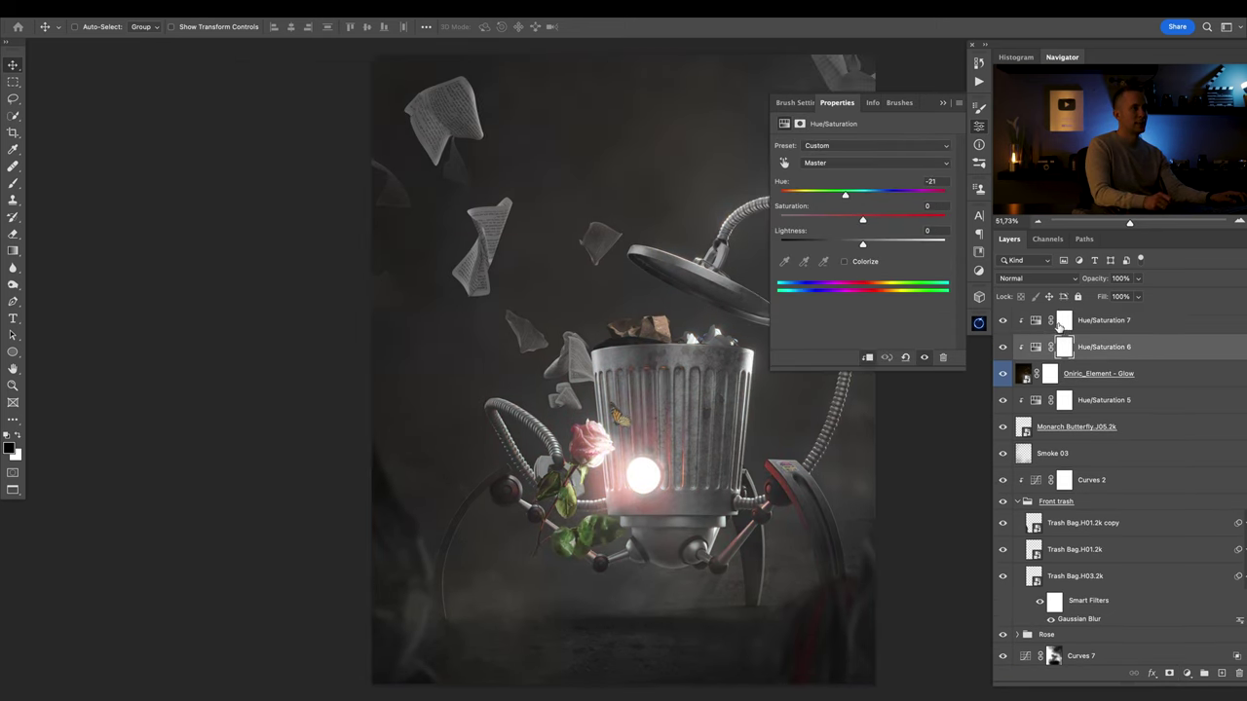
# Invert the mask of the desaturating Hue/Saturation adjustment to black.
pyautogui.scroll(-3, 574, 371)
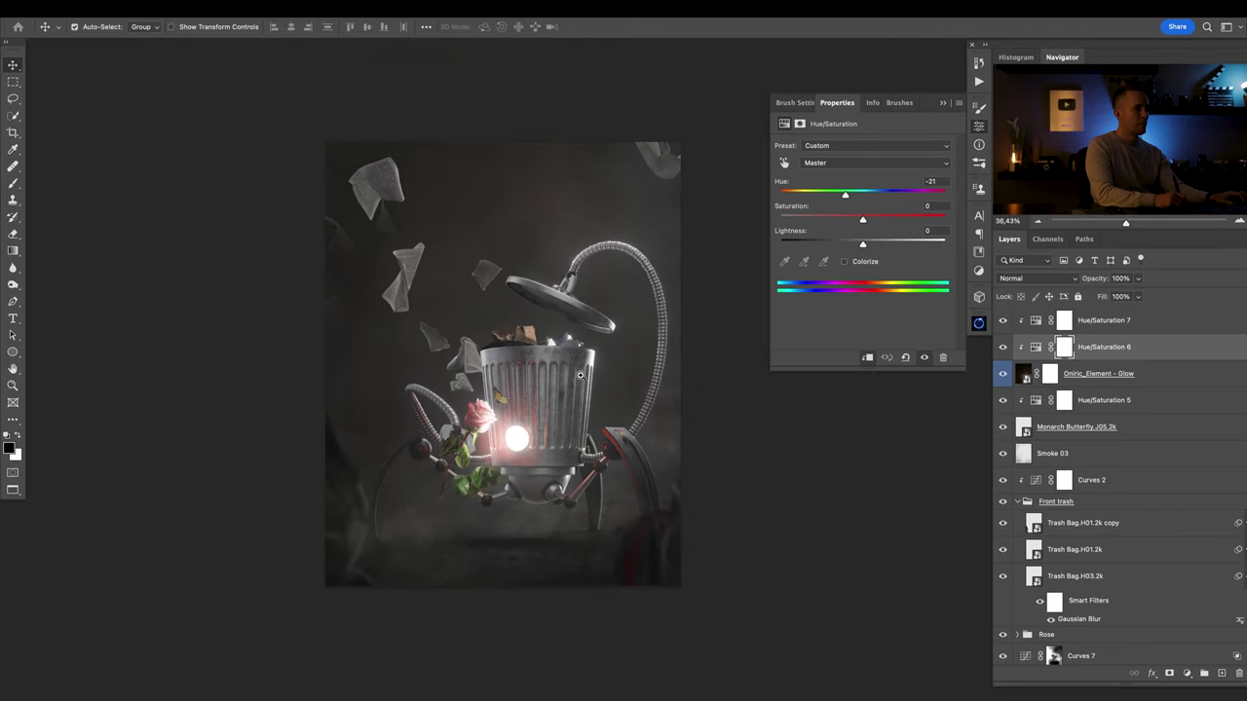
pyautogui.scroll(2, 579, 375)
pyautogui.hotkey('alt', ']')
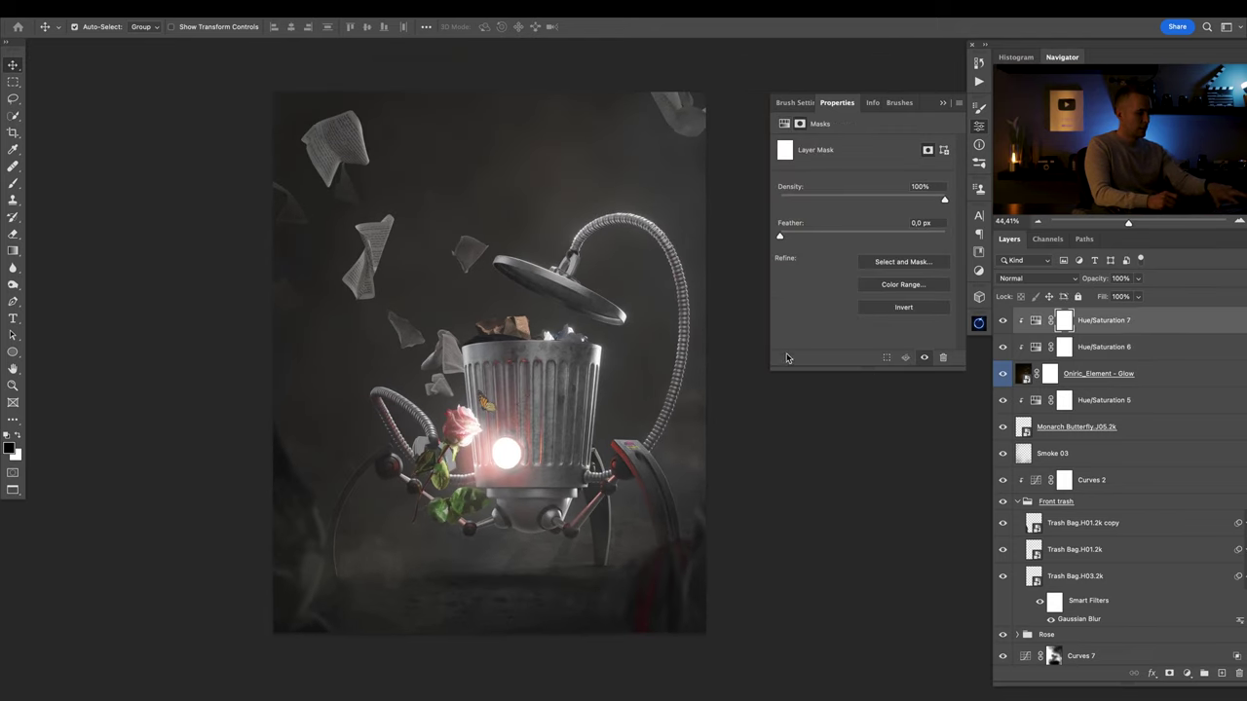
pyautogui.hotkey('ctrl', 'i')
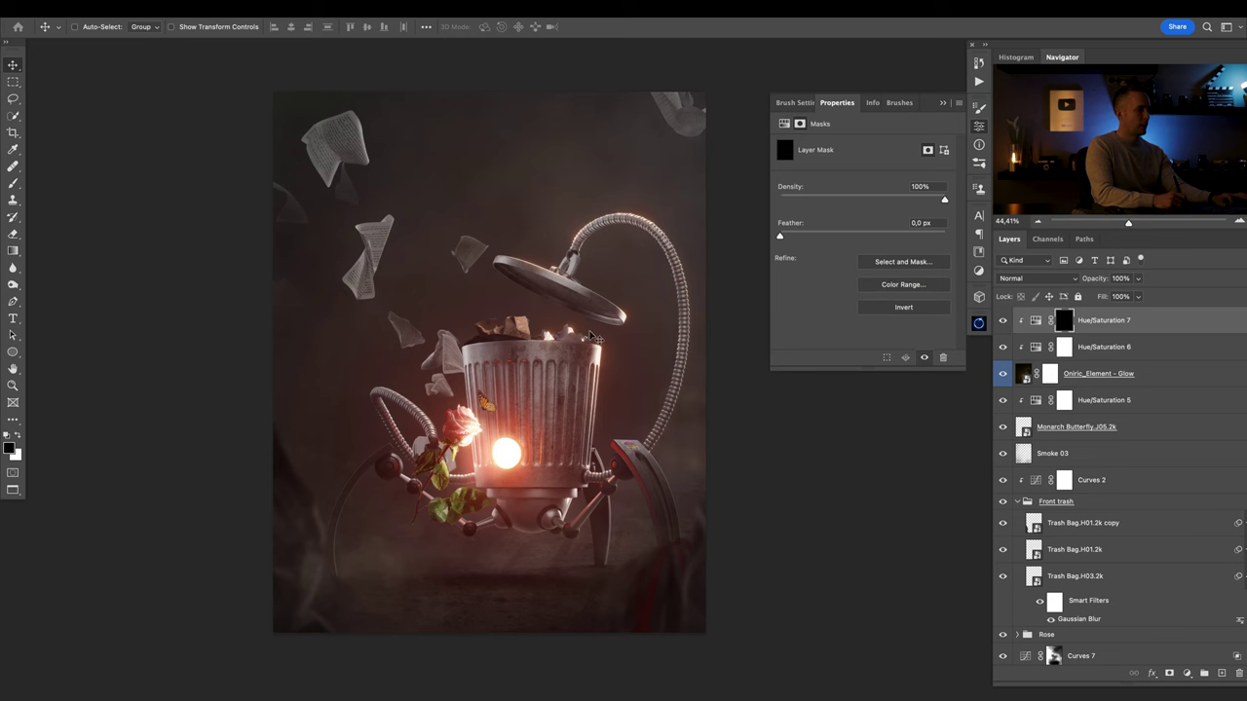
# Paint white on the Hue/Saturation 7 mask over the surroundings above the robot with a soft round 1300 px brush at 20% opacity.
pyautogui.press('b')
pyautogui.rightClick(601, 337)
pyautogui.click(729, 389)
pyautogui.press('Return')
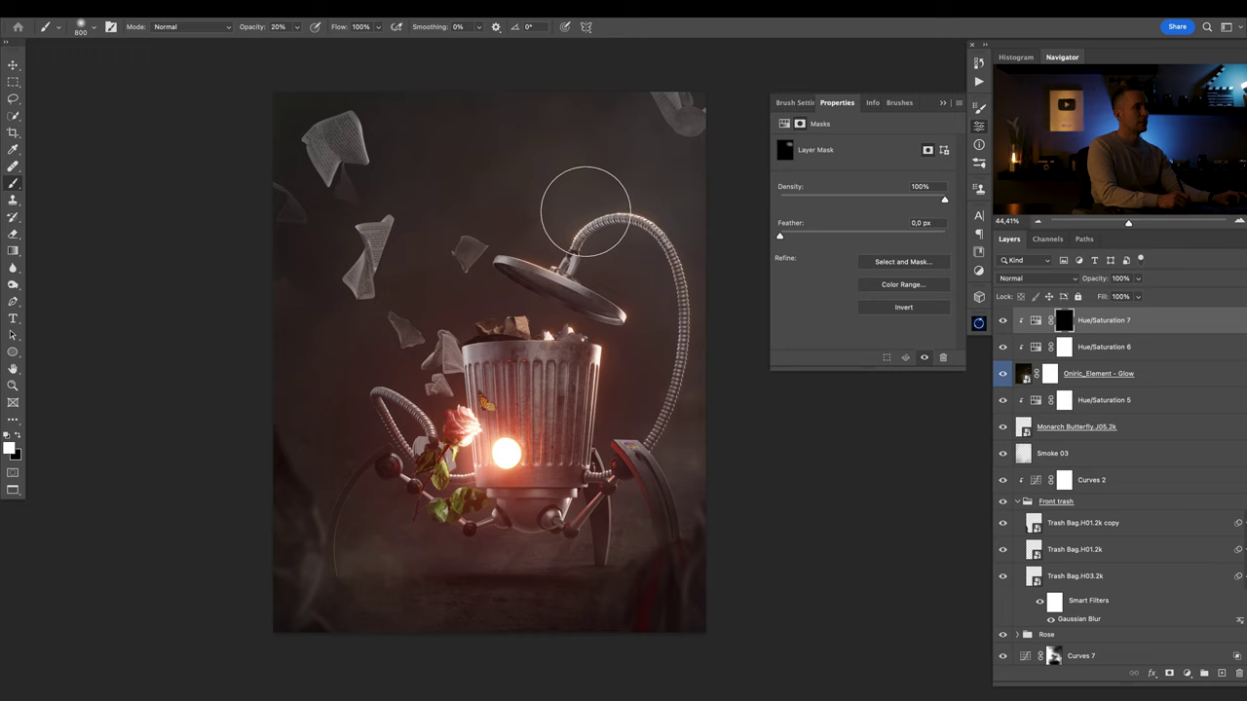
pyautogui.press(']')
pyautogui.press(']')
pyautogui.press(']')
pyautogui.press(']')
pyautogui.press(']')
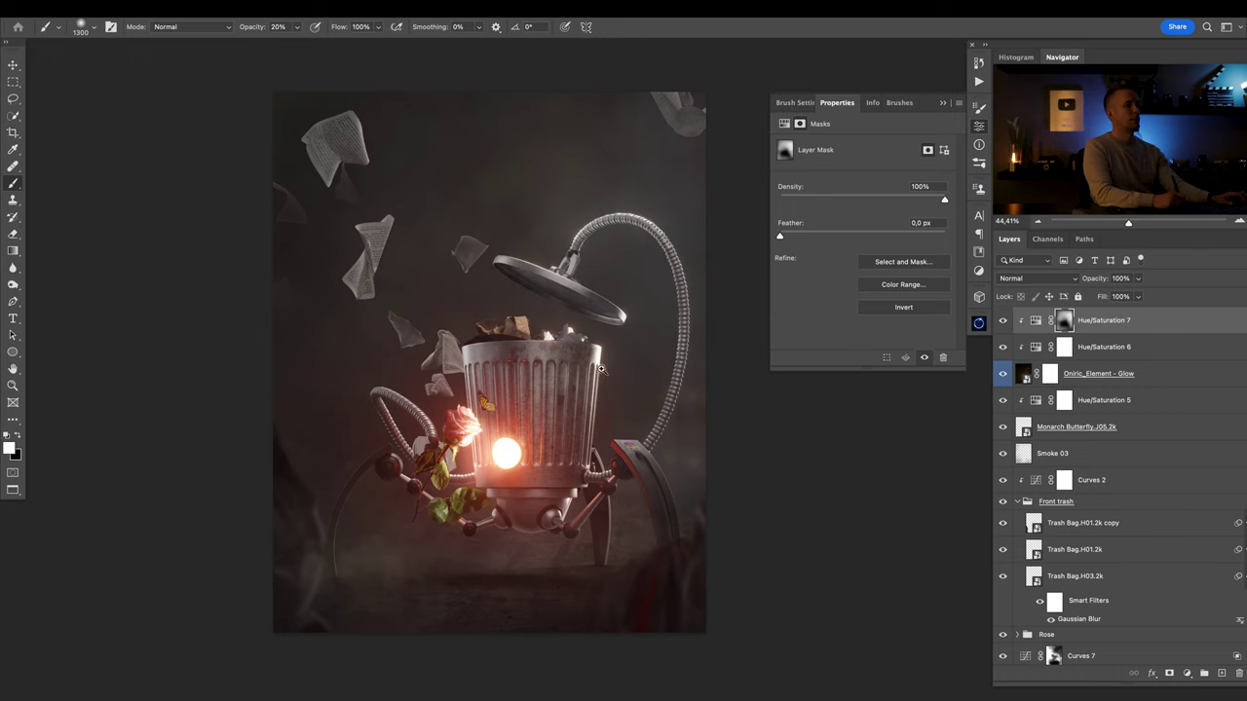
# Compare the image with and without the Hue/Saturation 7 adjustment and the Oniric glow layer to judge their effect.
pyautogui.scroll(-3, 602, 369)
pyautogui.click(1003, 319)
pyautogui.click(1010, 319)
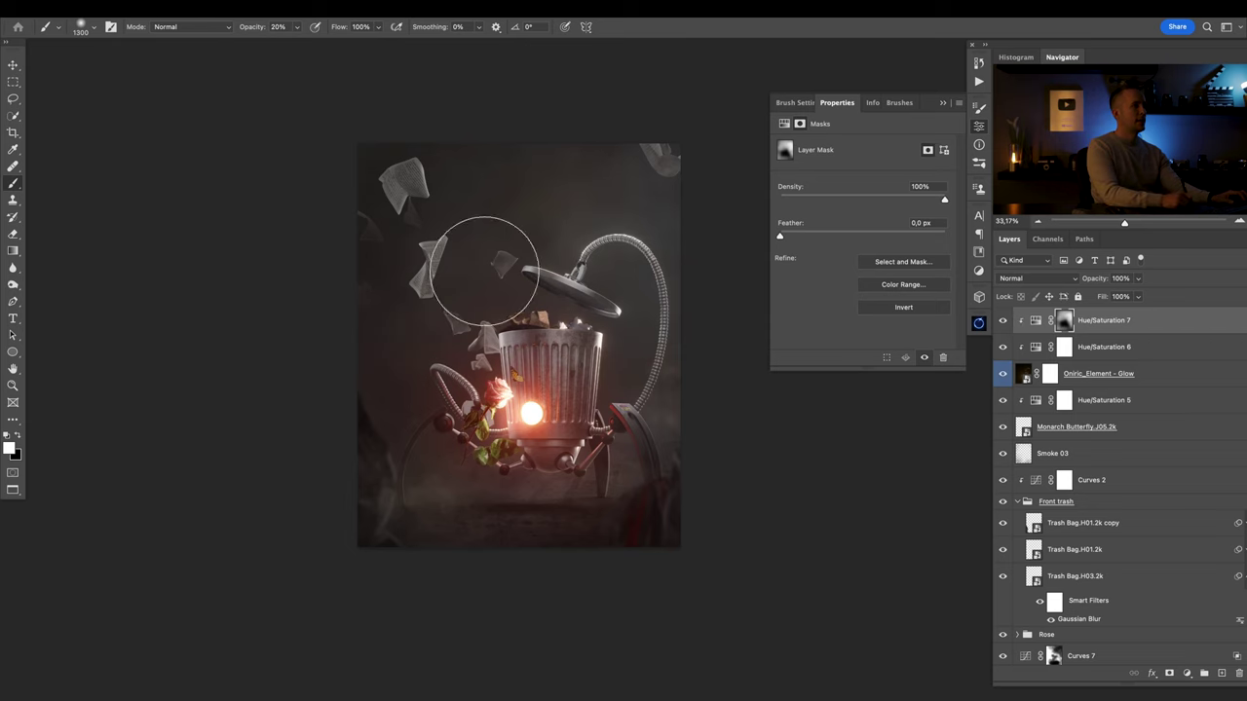
pyautogui.moveTo(428, 202)
pyautogui.mouseDown()
pyautogui.moveTo(487, 224)
pyautogui.moveTo(457, 249)
pyautogui.mouseUp()
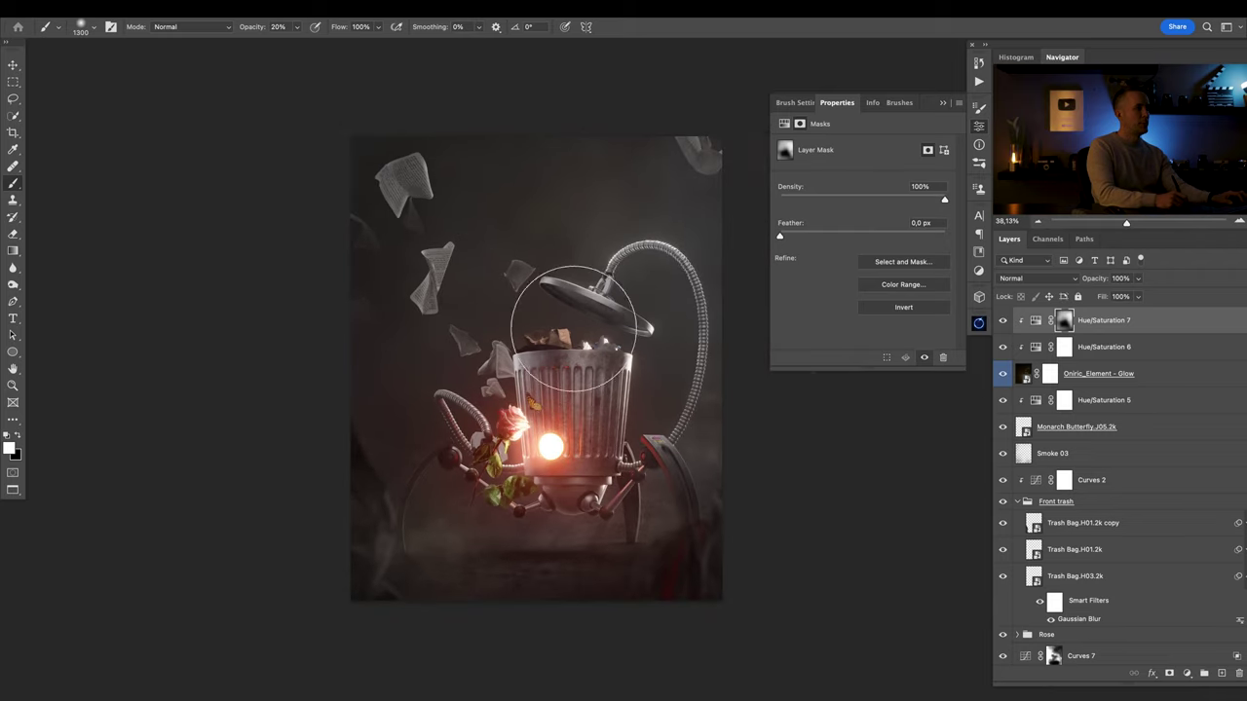
pyautogui.press('v')
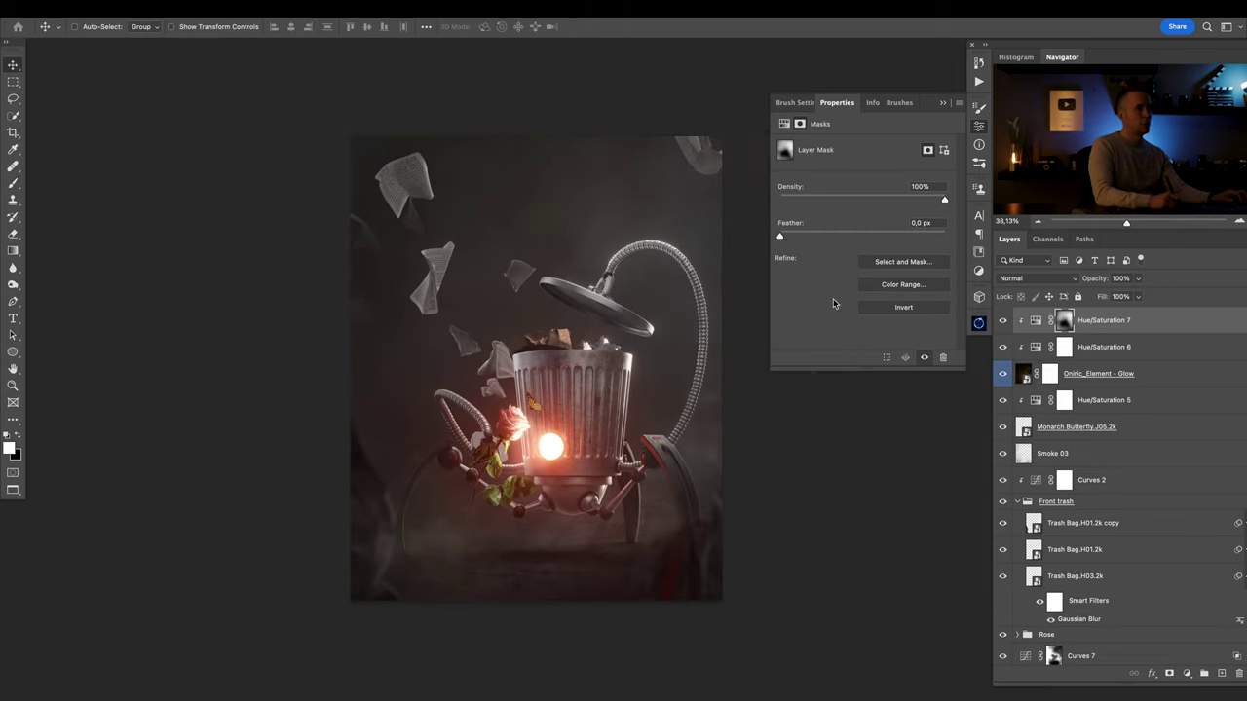
pyautogui.keyDown('alt'); pyautogui.click(1003, 374); pyautogui.keyUp('alt')
pyautogui.keyDown('alt'); pyautogui.click(1003, 374); pyautogui.keyUp('alt')
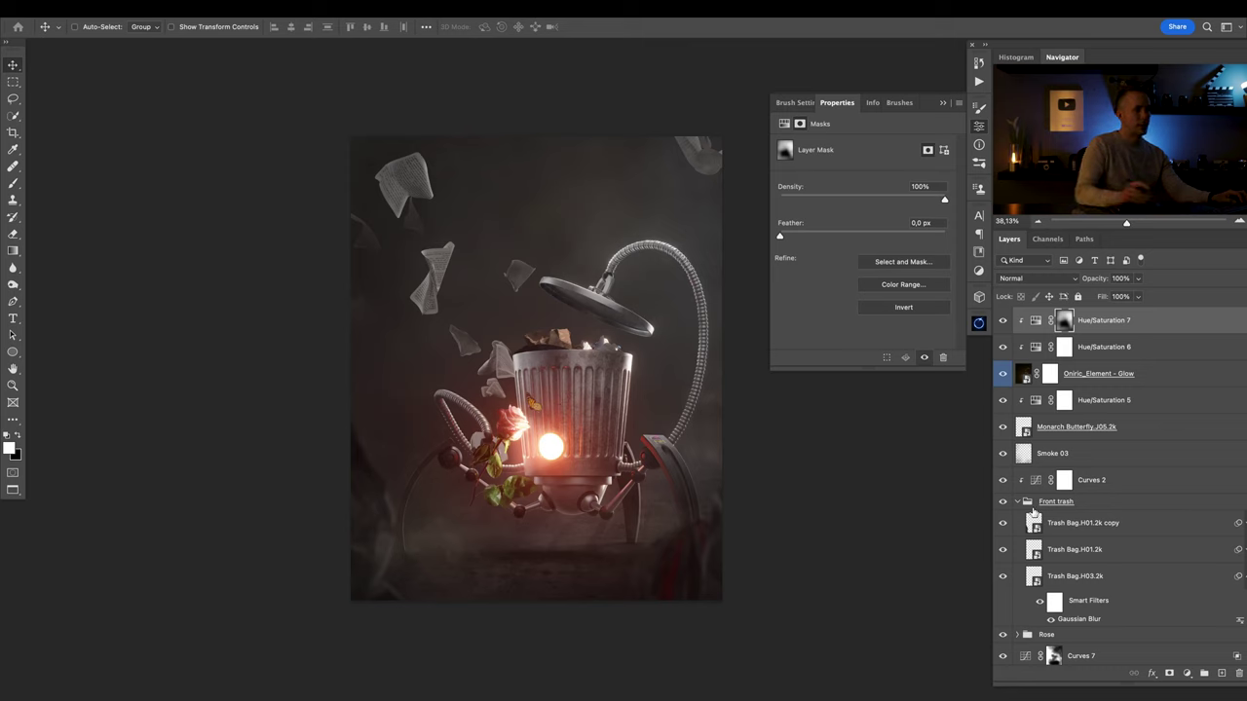
# Collapse the Robot group and select the Flying papers 03 layer, toggling its visibility to identify its papers.
pyautogui.scroll(-5, 1033, 514)
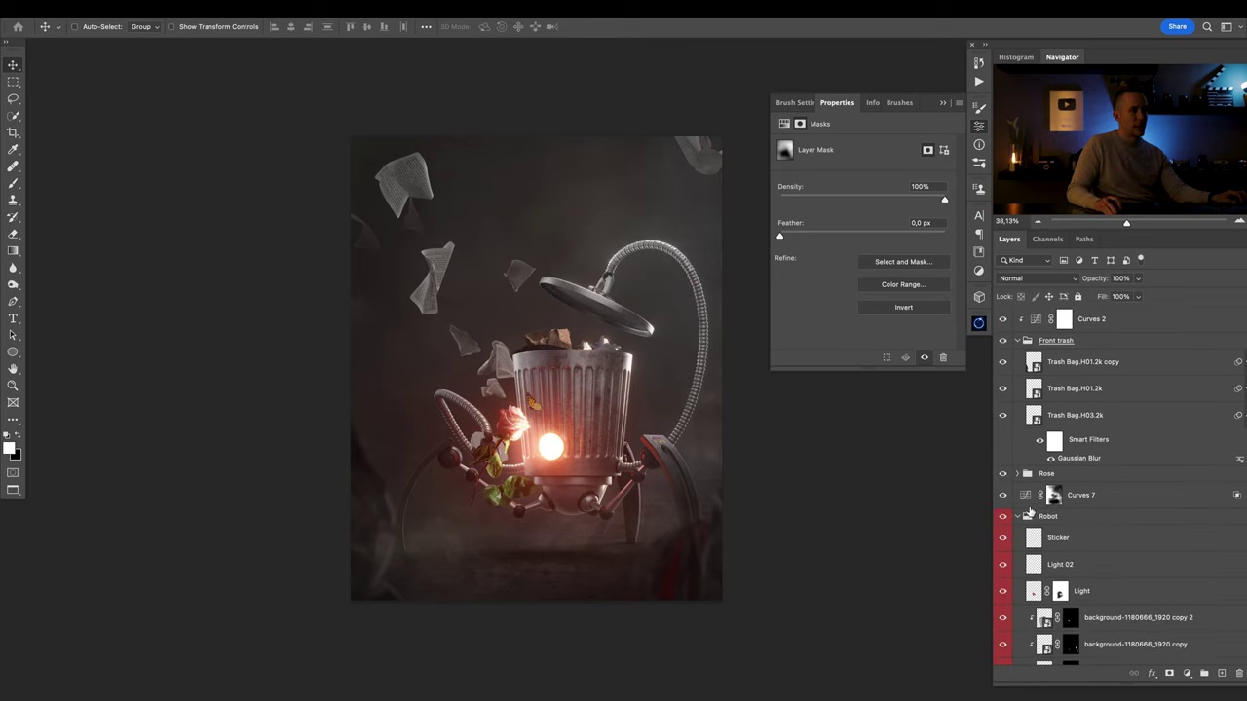
pyautogui.click(1018, 517)
pyautogui.scroll(-6, 1018, 522)
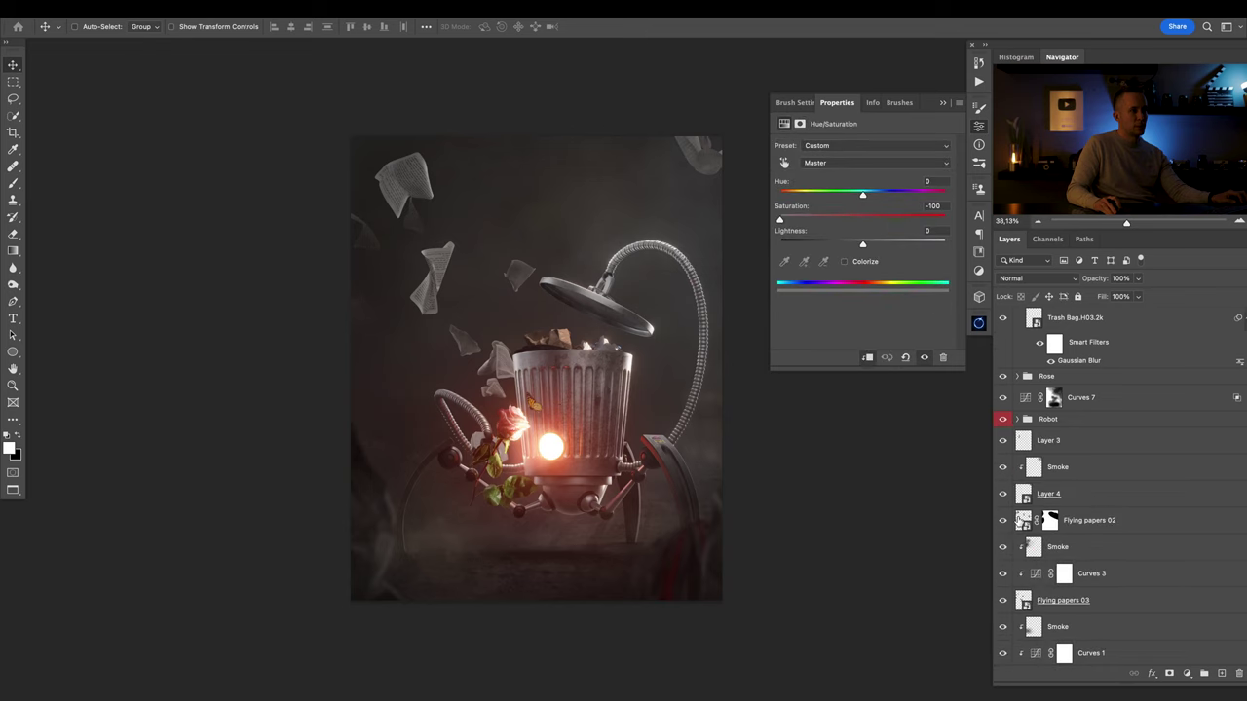
pyautogui.scroll(-2, 1020, 521)
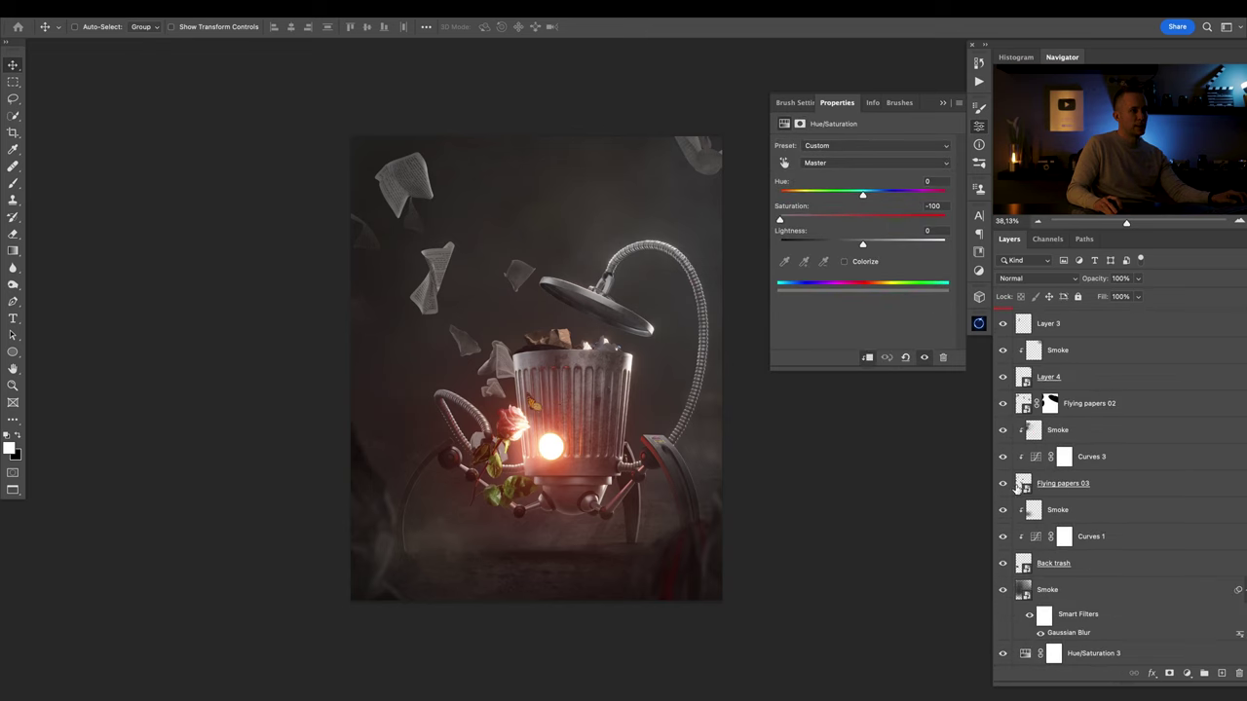
pyautogui.click(1017, 488)
pyautogui.click(1004, 484)
pyautogui.click(1004, 484)
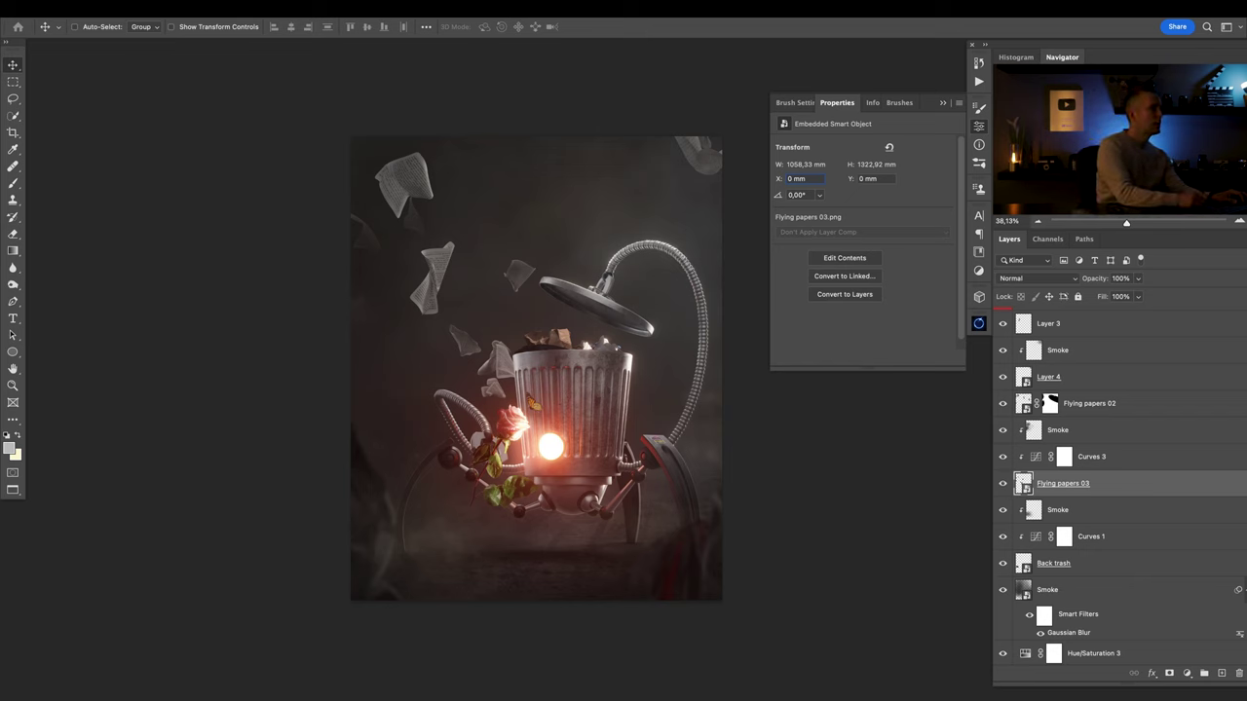
# Apply a Motion Blur to the Flying papers 03 smart object with an angle of -73° and a distance of 23 pixels.
pyautogui.click(298, 5)
pyautogui.moveTo(464, 178)
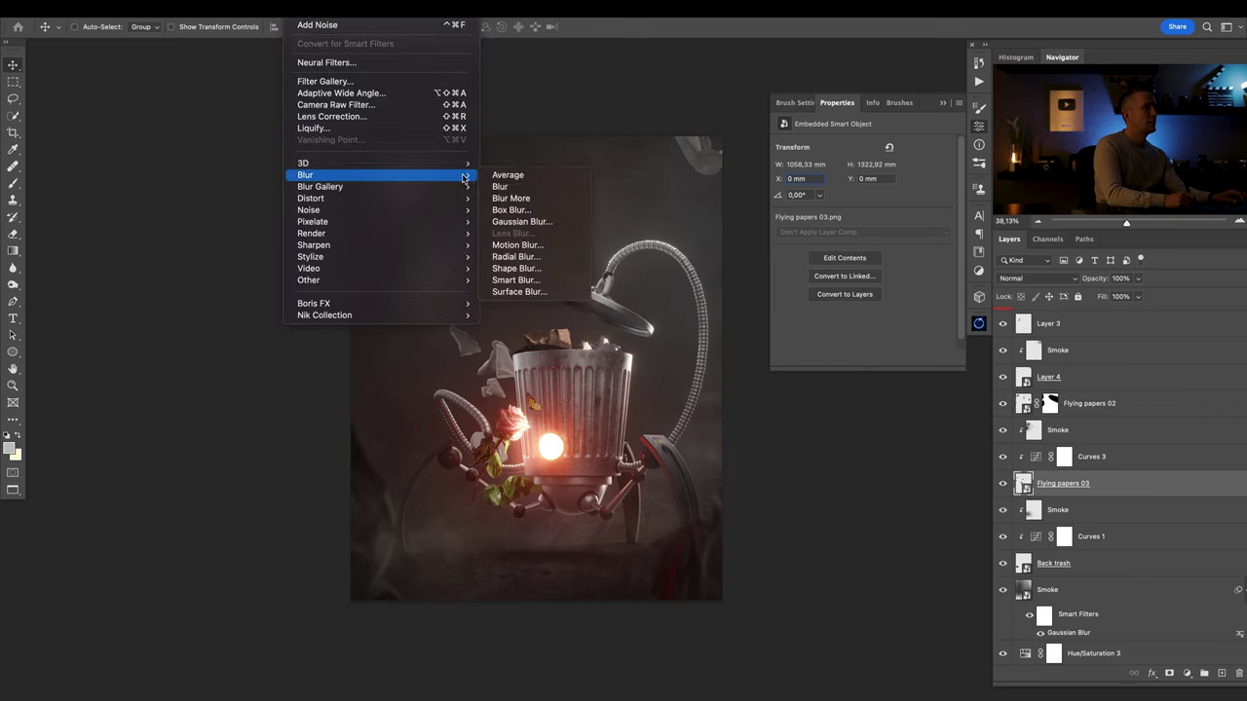
pyautogui.click(518, 245)
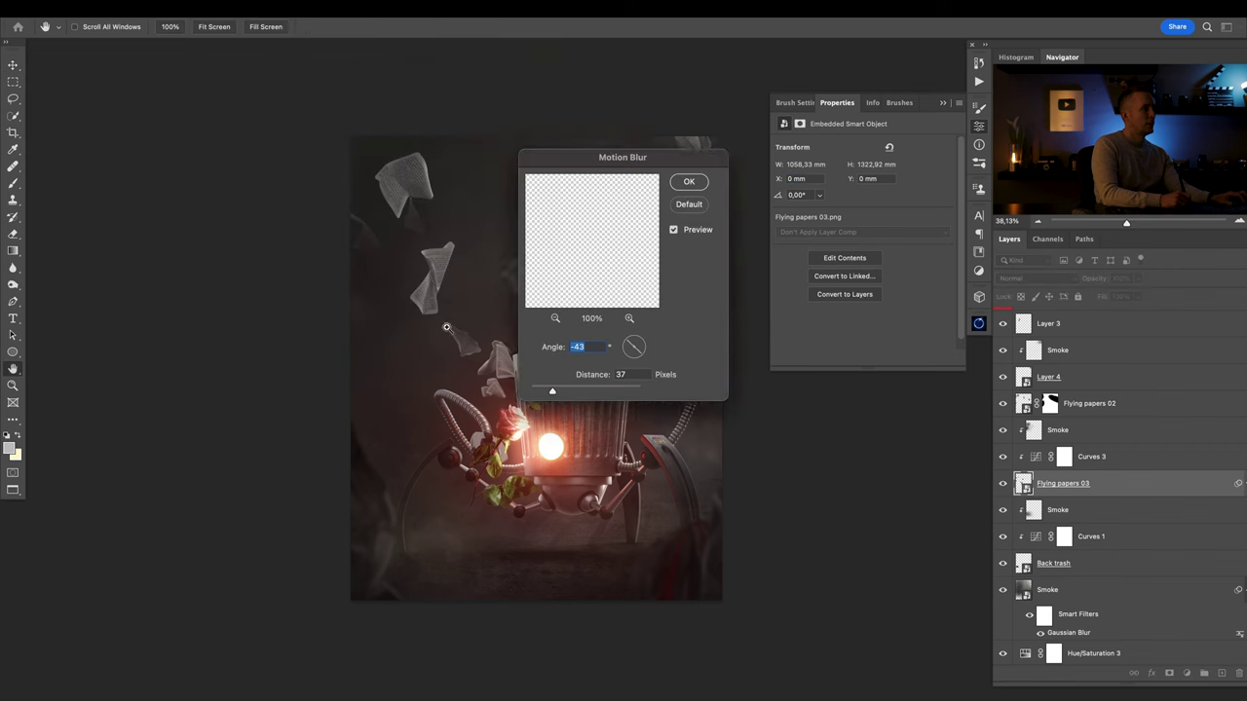
pyautogui.scroll(5, 446, 327)
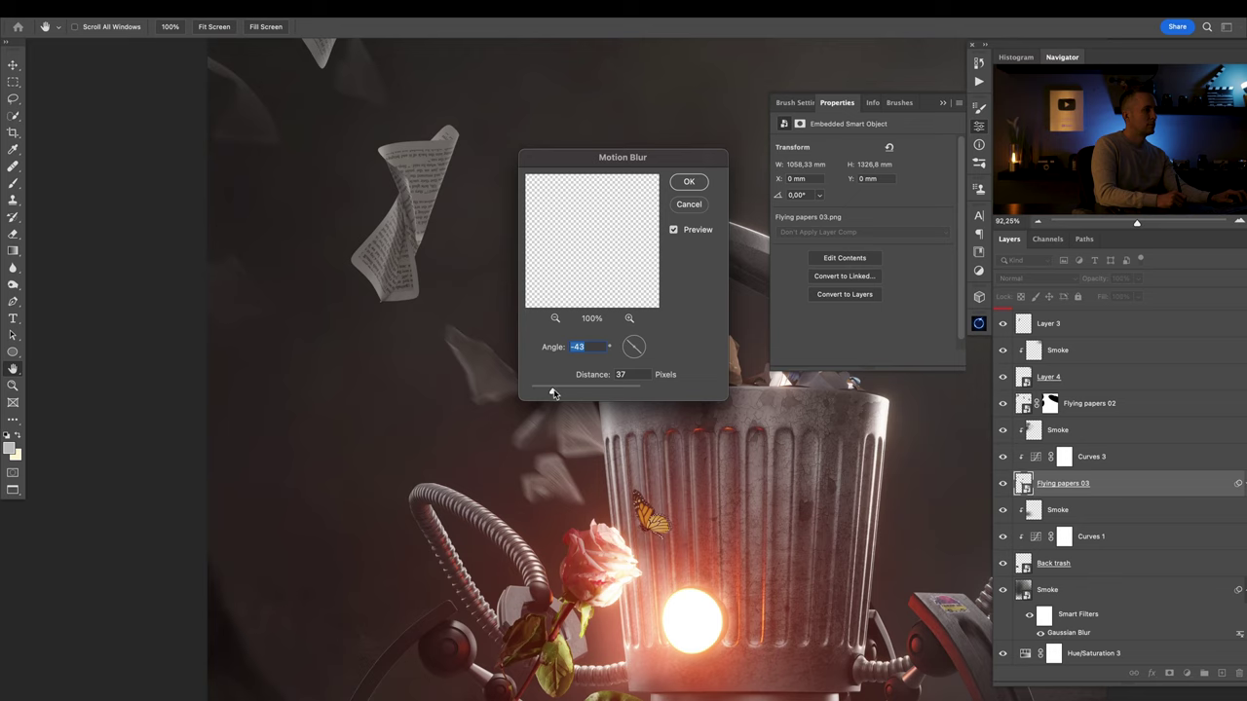
pyautogui.moveTo(549, 394); pyautogui.dragTo(544, 394)
pyautogui.click(640, 357)
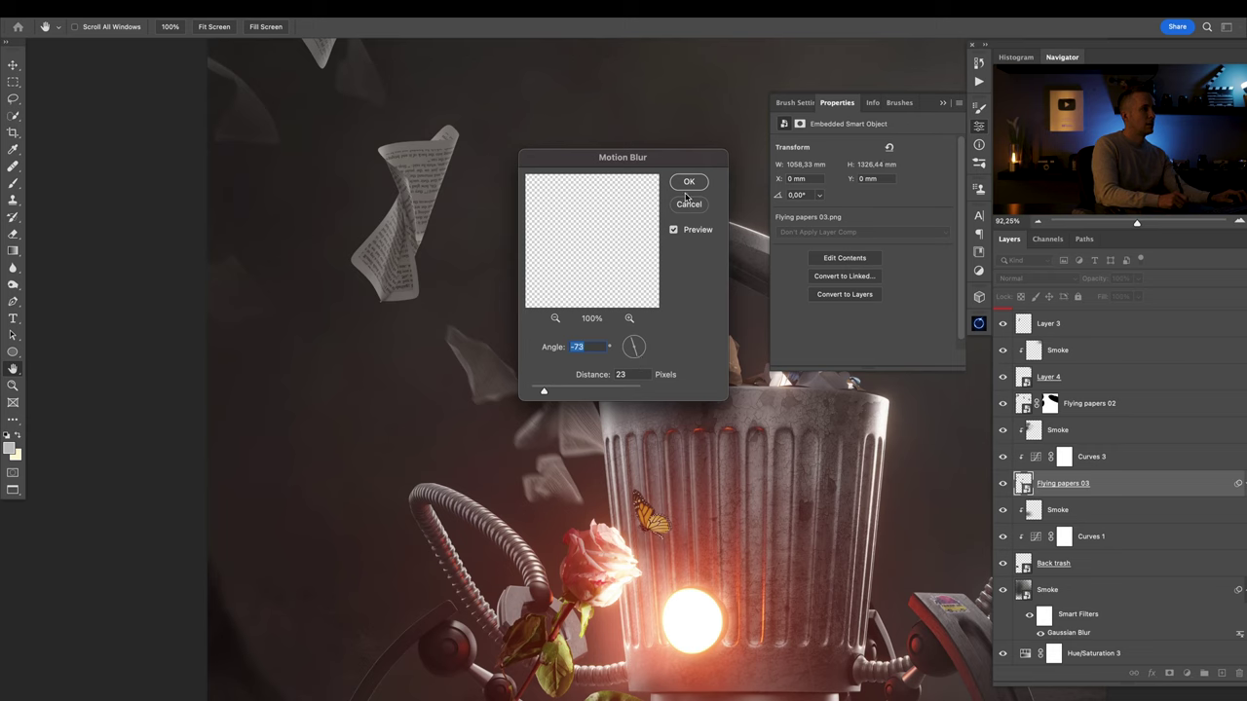
pyautogui.click(689, 181)
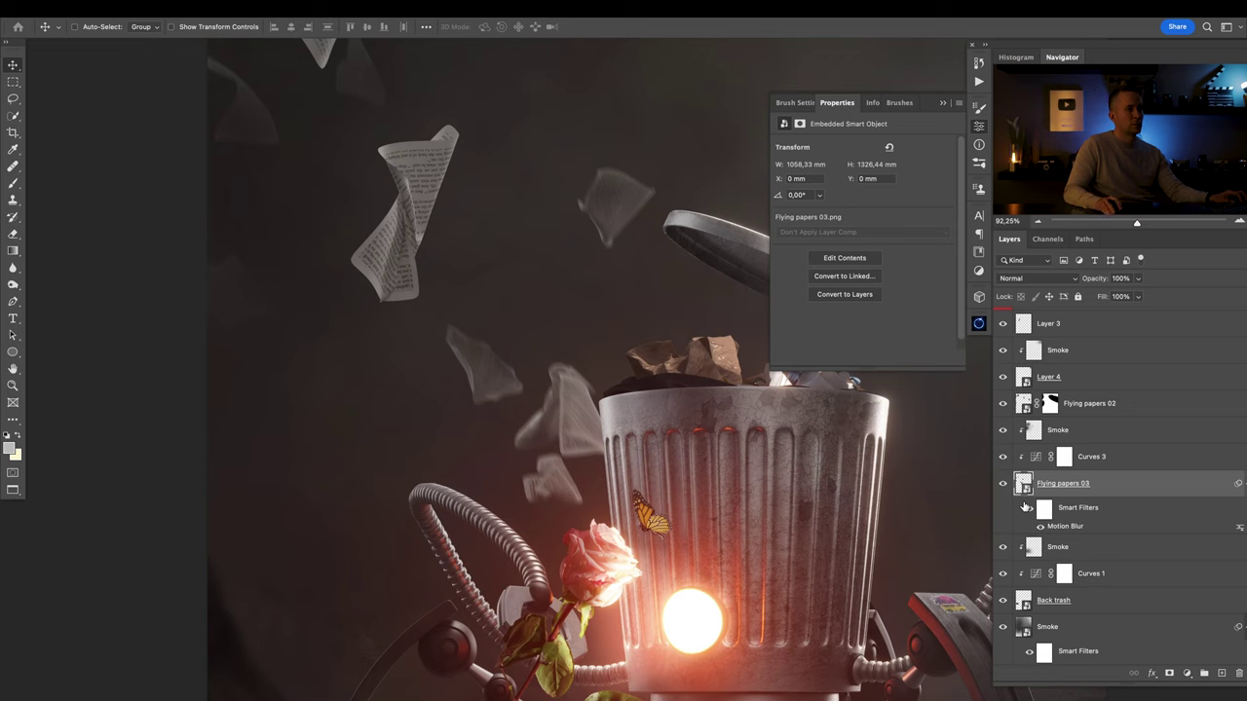
# Copy the Motion Blur smart filter from Flying papers 03 to the Flying papers 02 layer and Layer 4.
pyautogui.scroll(2, 1018, 487)
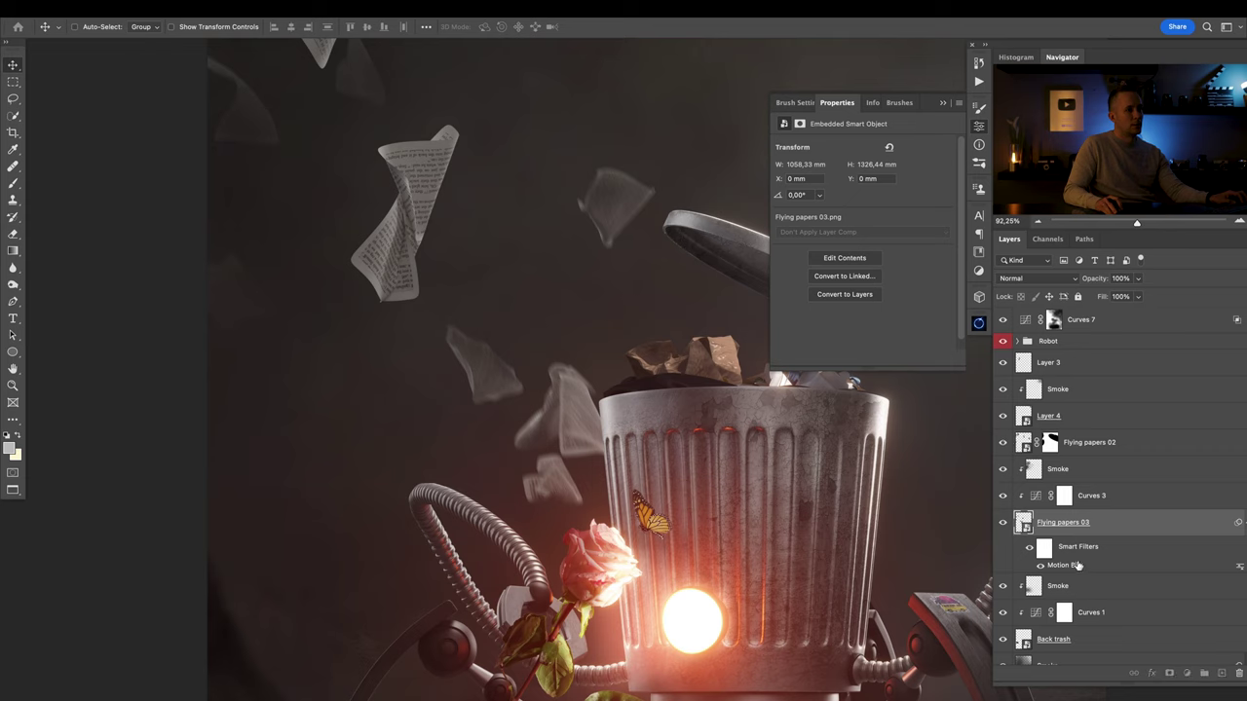
pyautogui.moveTo(1109, 442); pyautogui.dragTo(1108, 444)
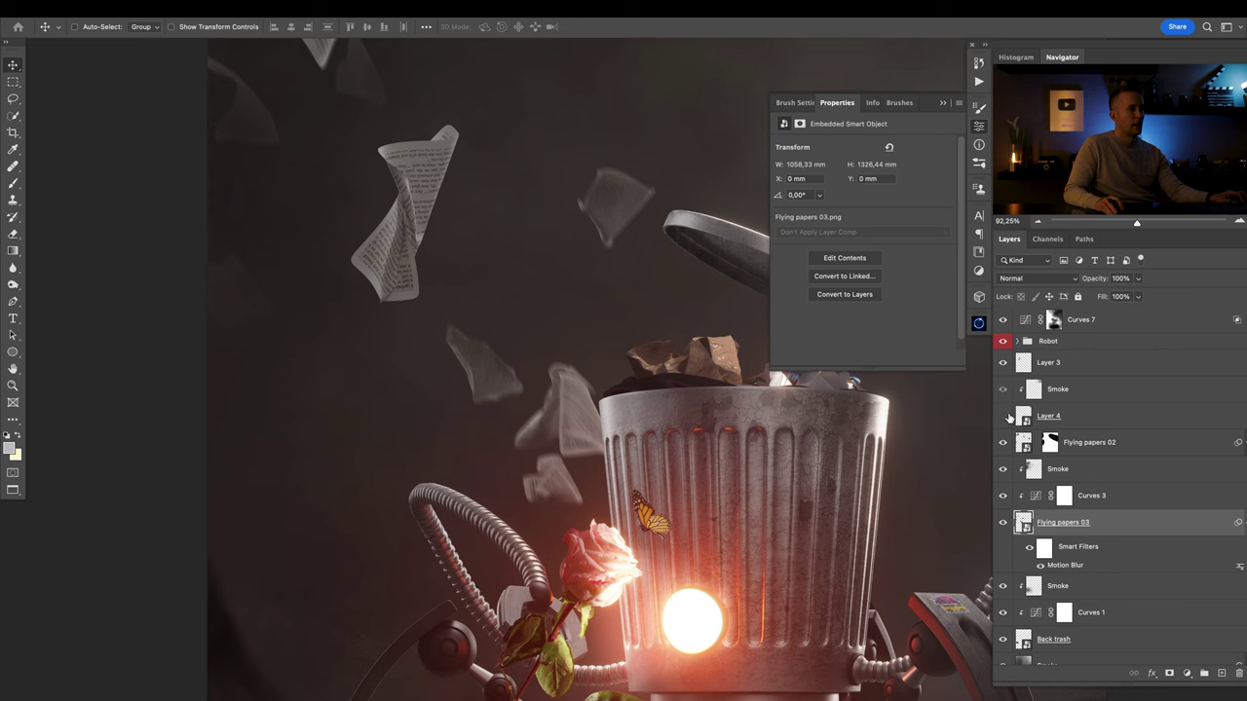
pyautogui.scroll(-6, 669, 407)
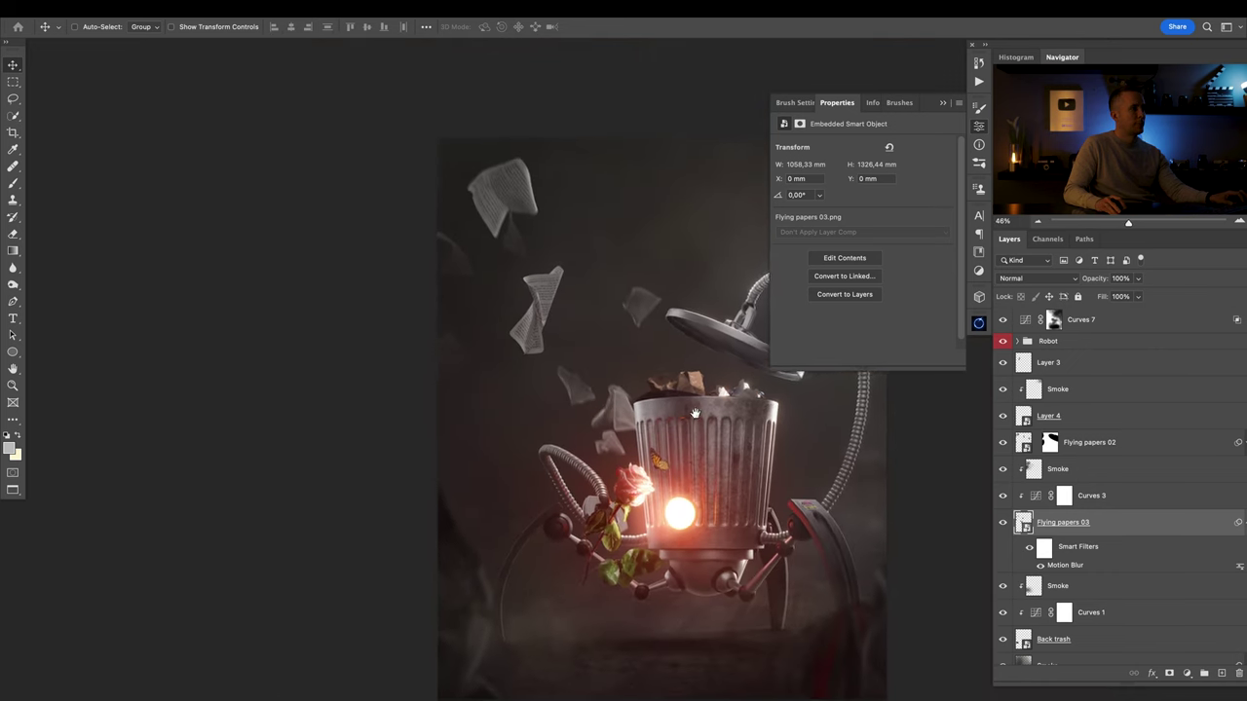
pyautogui.moveTo(789, 431); pyautogui.dragTo(610, 403)
pyautogui.keyDown('alt'); pyautogui.click(1003, 416); pyautogui.keyUp('alt')
pyautogui.keyDown('alt'); pyautogui.click(1003, 416); pyautogui.keyUp('alt')
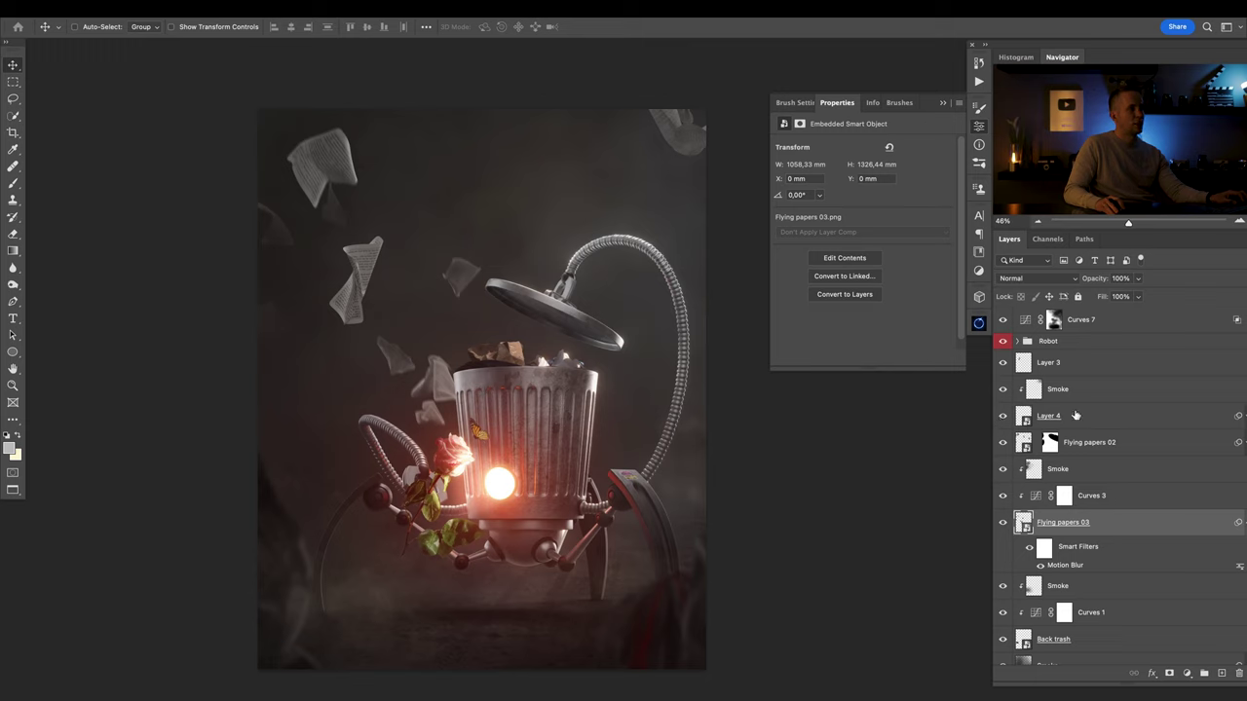
# Convert Layer 3 to a smart object and rename it Paper 04.
pyautogui.click(1004, 363)
pyautogui.click(1004, 363)
pyautogui.click(1102, 363)
pyautogui.rightClick(1105, 367)
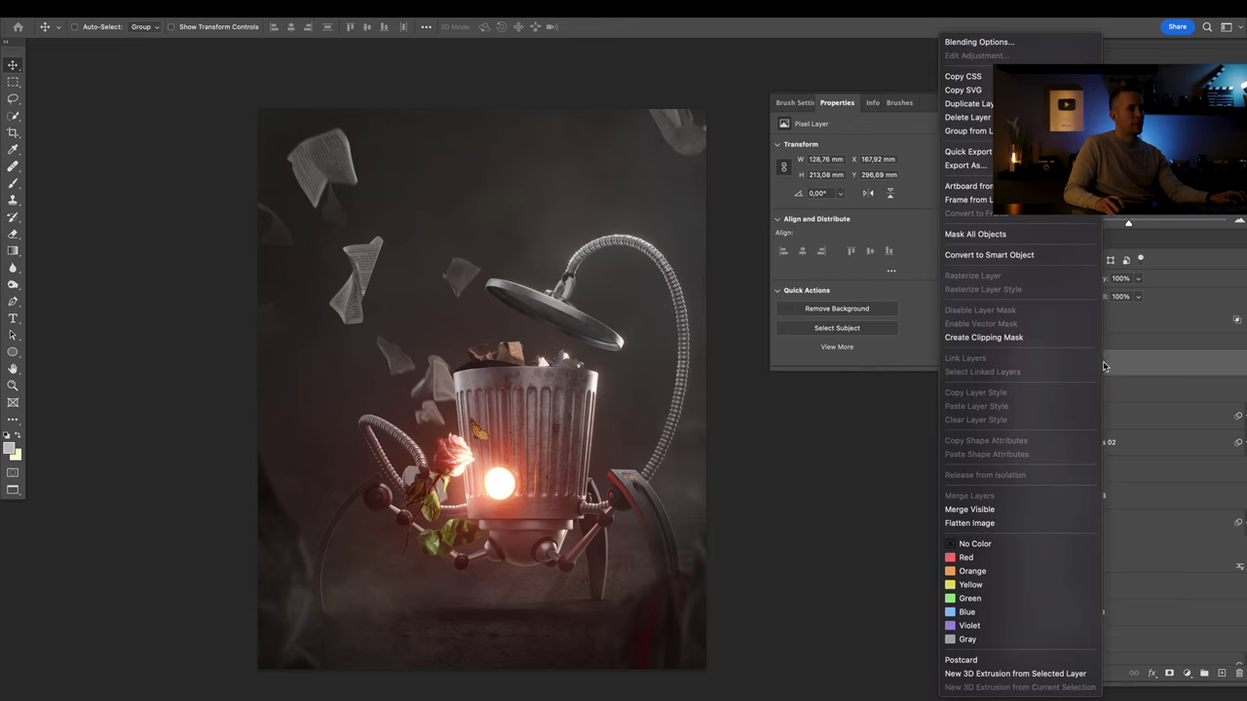
pyautogui.click(1034, 257)
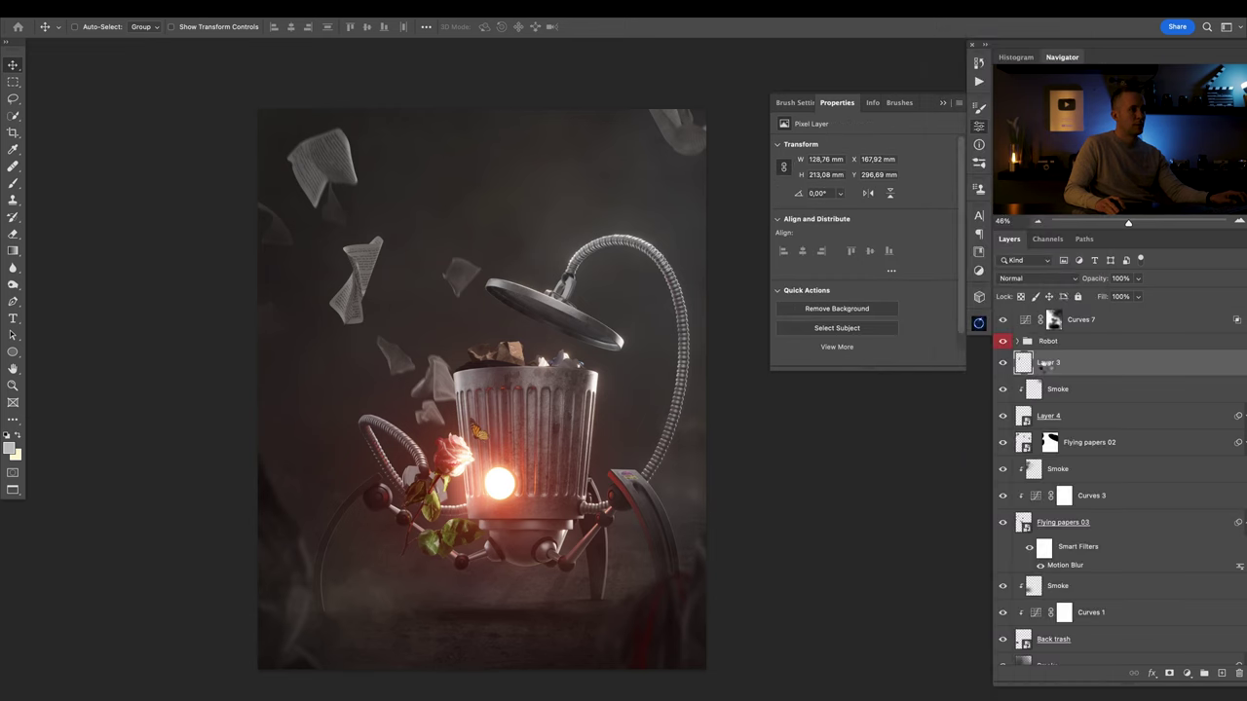
pyautogui.doubleClick(1049, 364)
pyautogui.write('P')
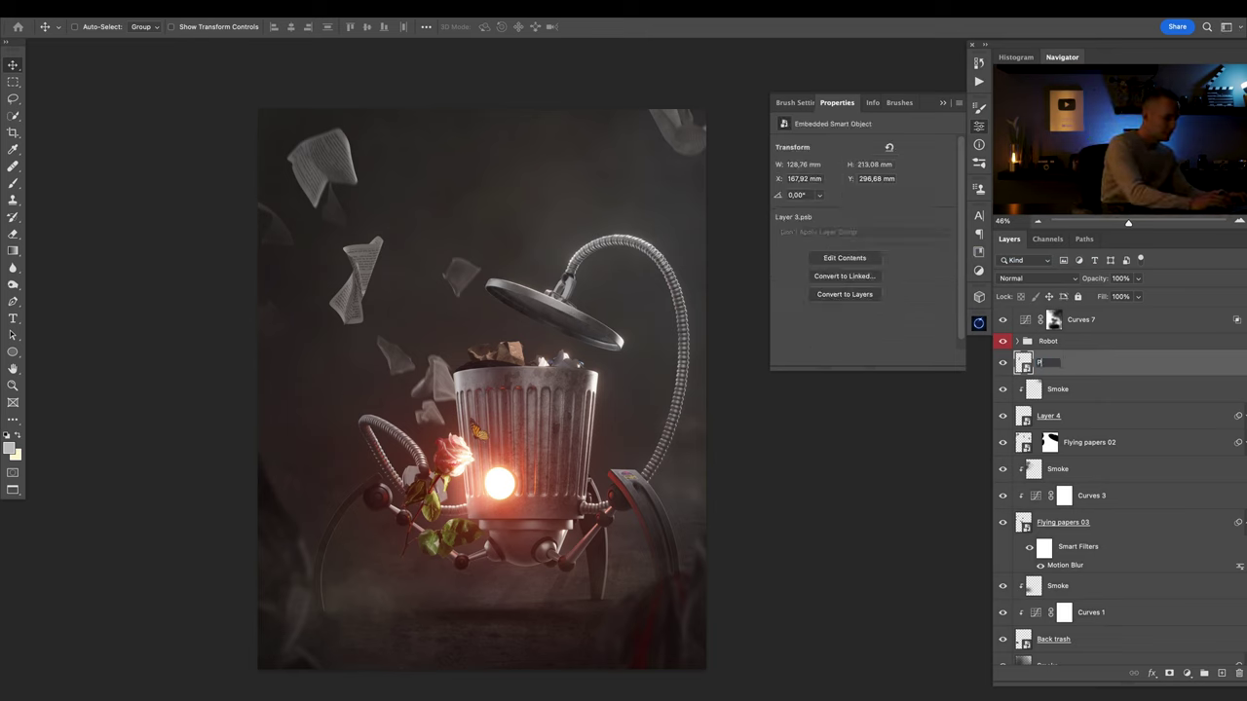
pyautogui.write('aper')
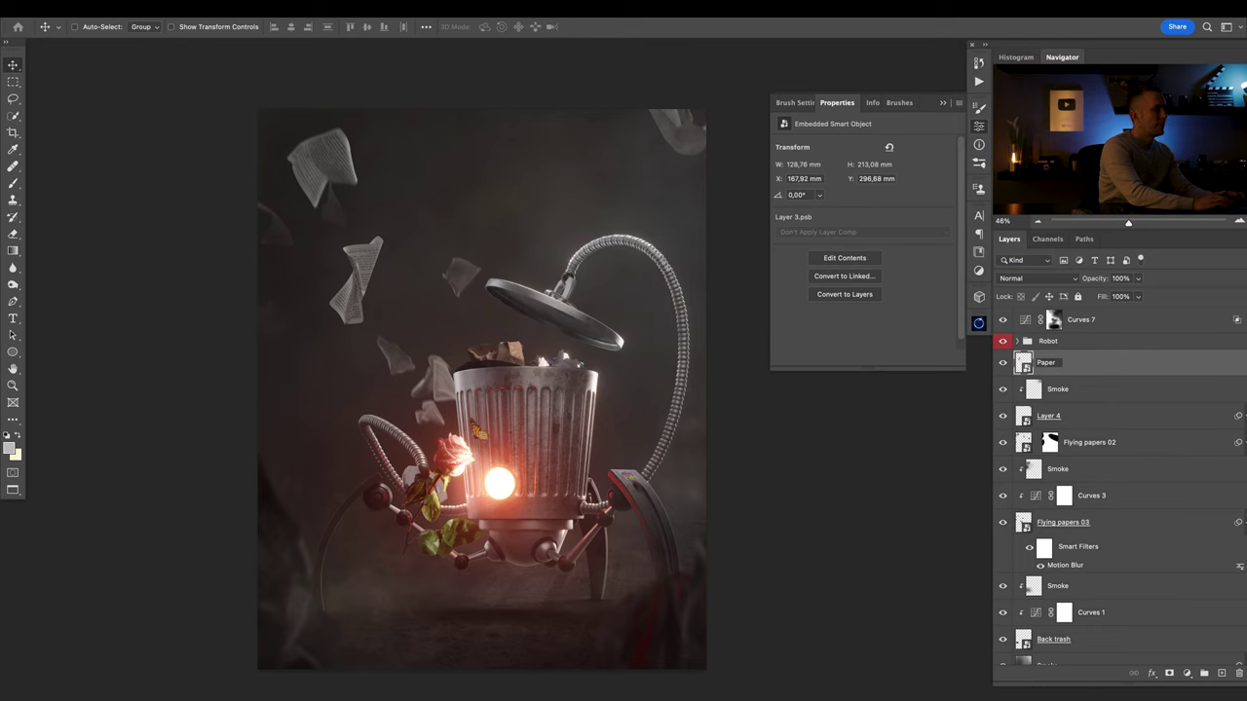
pyautogui.write(' 04')
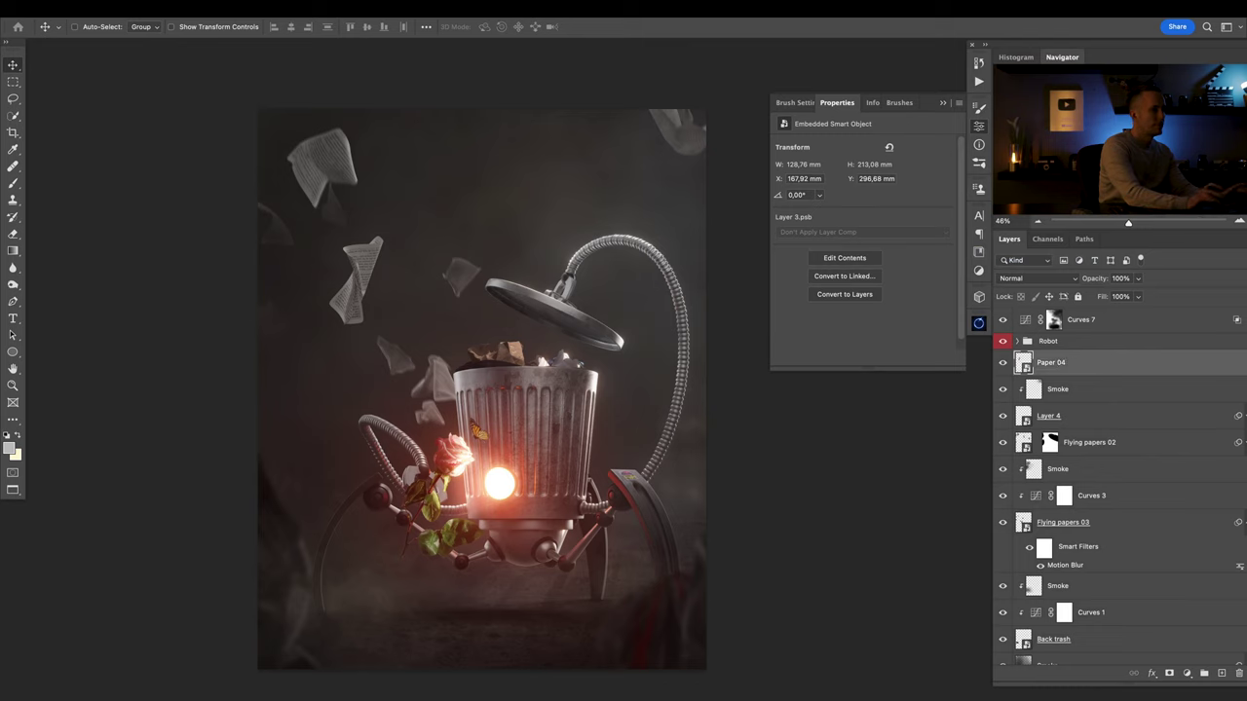
pyautogui.press('Return')
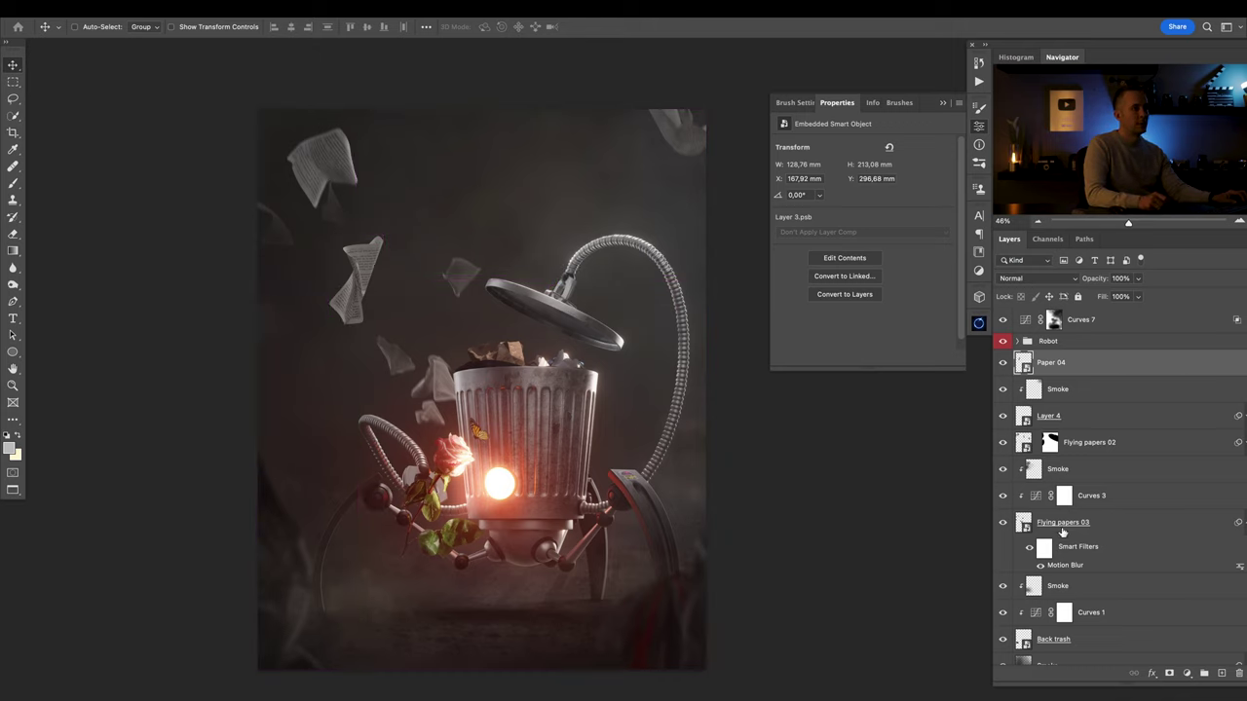
# Copy the Motion Blur smart filter to Paper 04, check the paper layers by toggling them, and expand Flying papers 02's smart filters.
pyautogui.moveTo(1065, 568); pyautogui.dragTo(1092, 371)
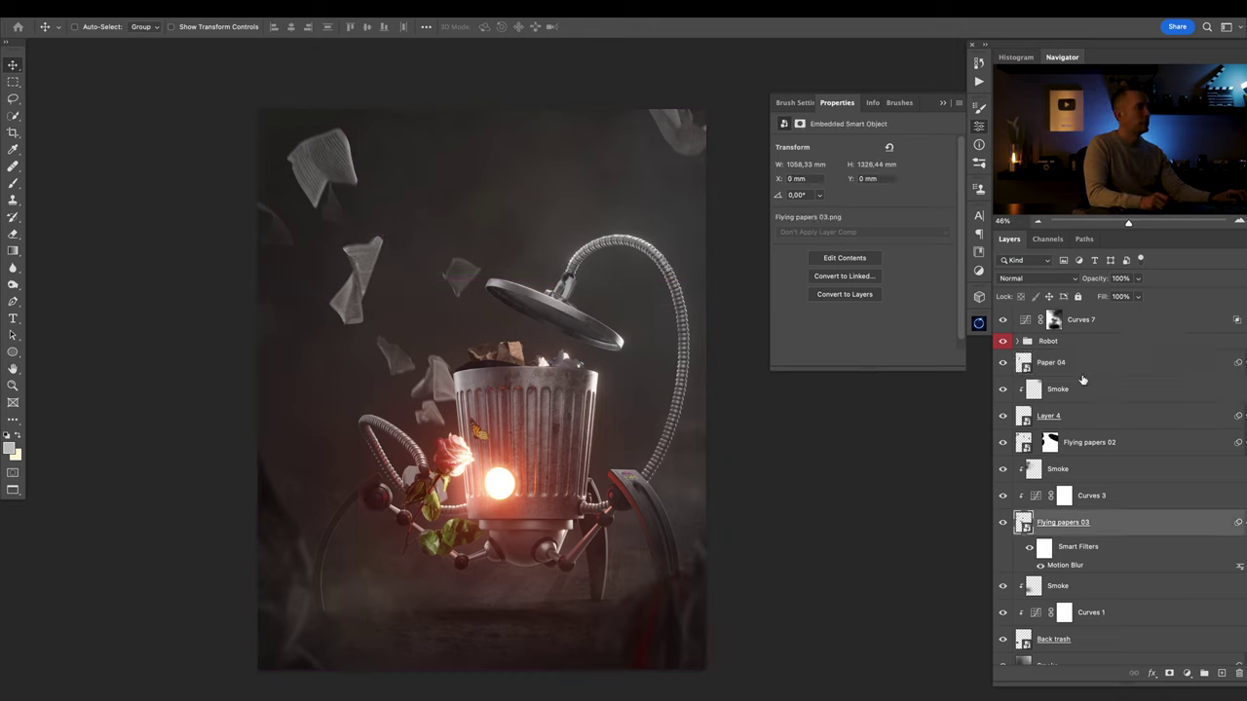
pyautogui.moveTo(324, 155); pyautogui.dragTo(448, 216)
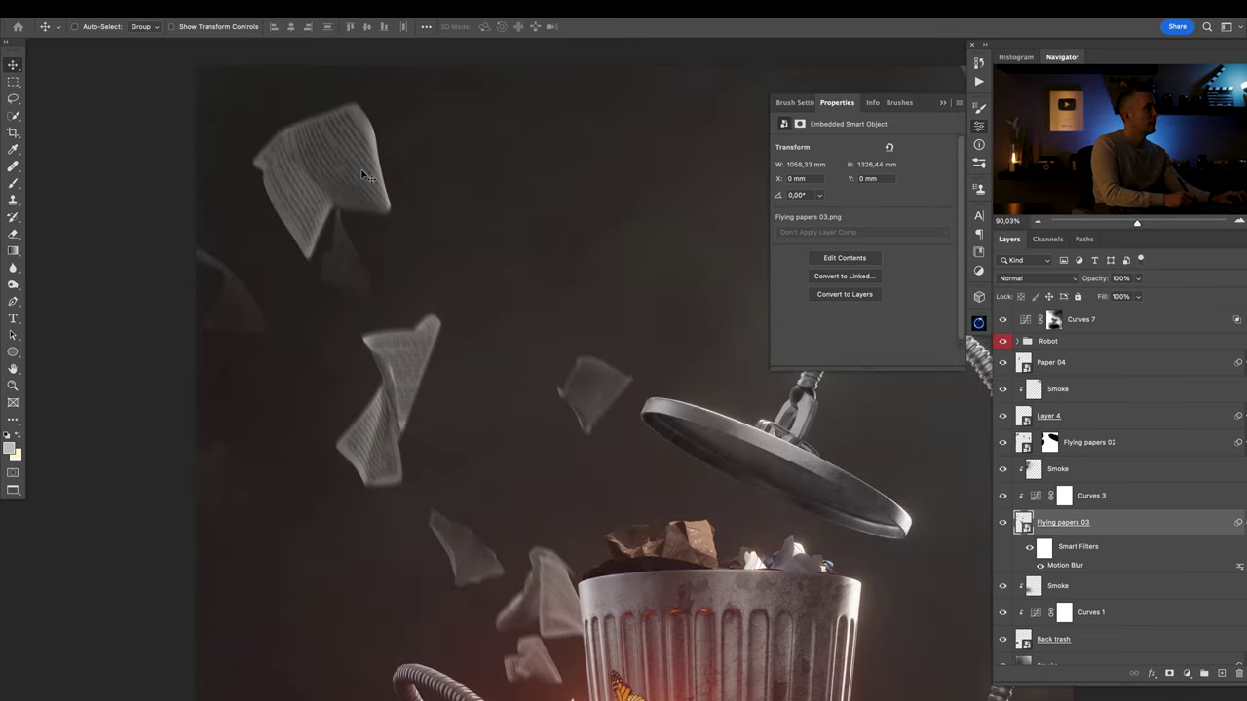
pyautogui.scroll(-6, 738, 323)
pyautogui.click(1004, 366)
pyautogui.click(1003, 367)
pyautogui.click(1002, 416)
pyautogui.click(1002, 416)
pyautogui.click(1004, 443)
pyautogui.click(1003, 443)
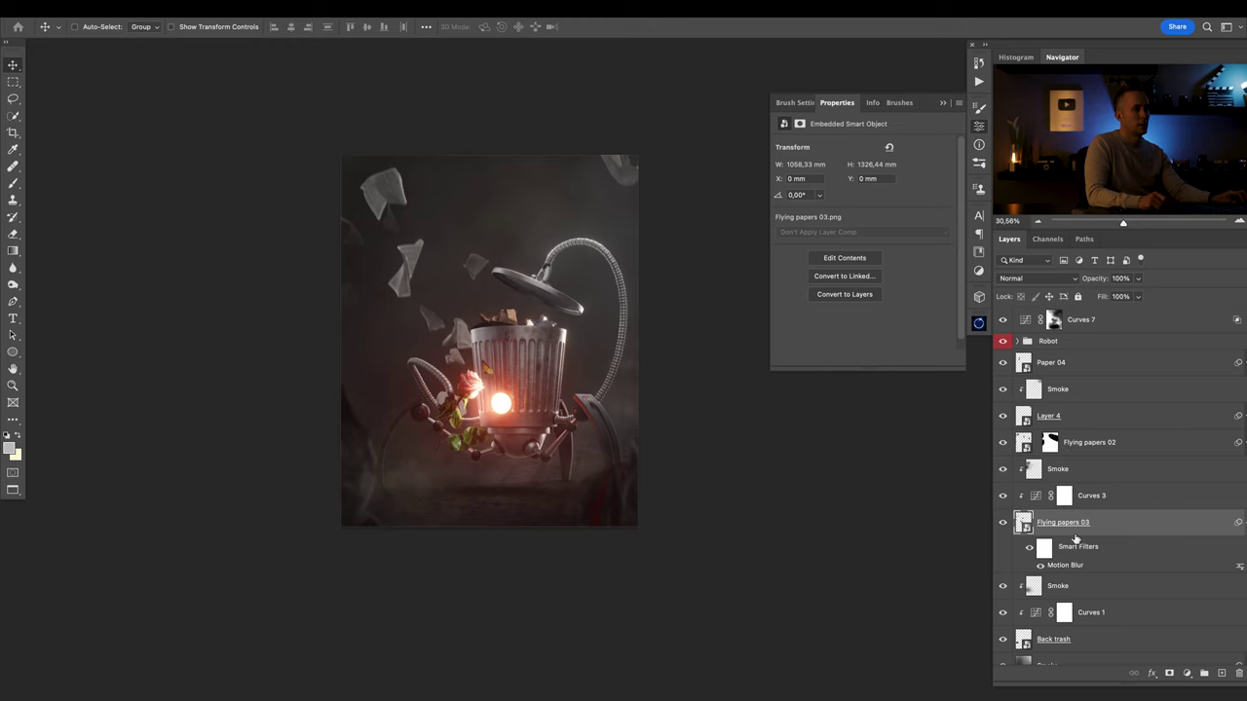
pyautogui.moveTo(1073, 565); pyautogui.dragTo(1235, 447)
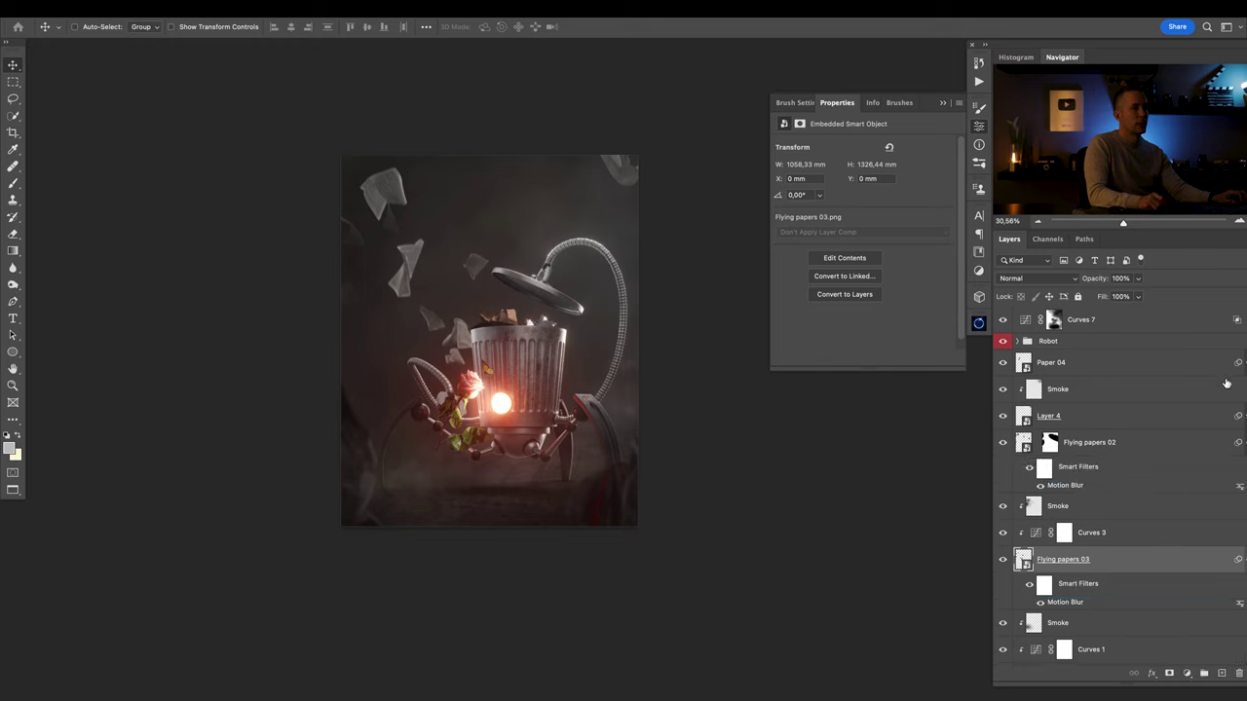
# Group the layers from Paper 04 down to Flying papers 03 and name the group Papers.
pyautogui.click(1043, 364)
pyautogui.keyDown('shift'); pyautogui.click(1028, 562); pyautogui.keyUp('shift')
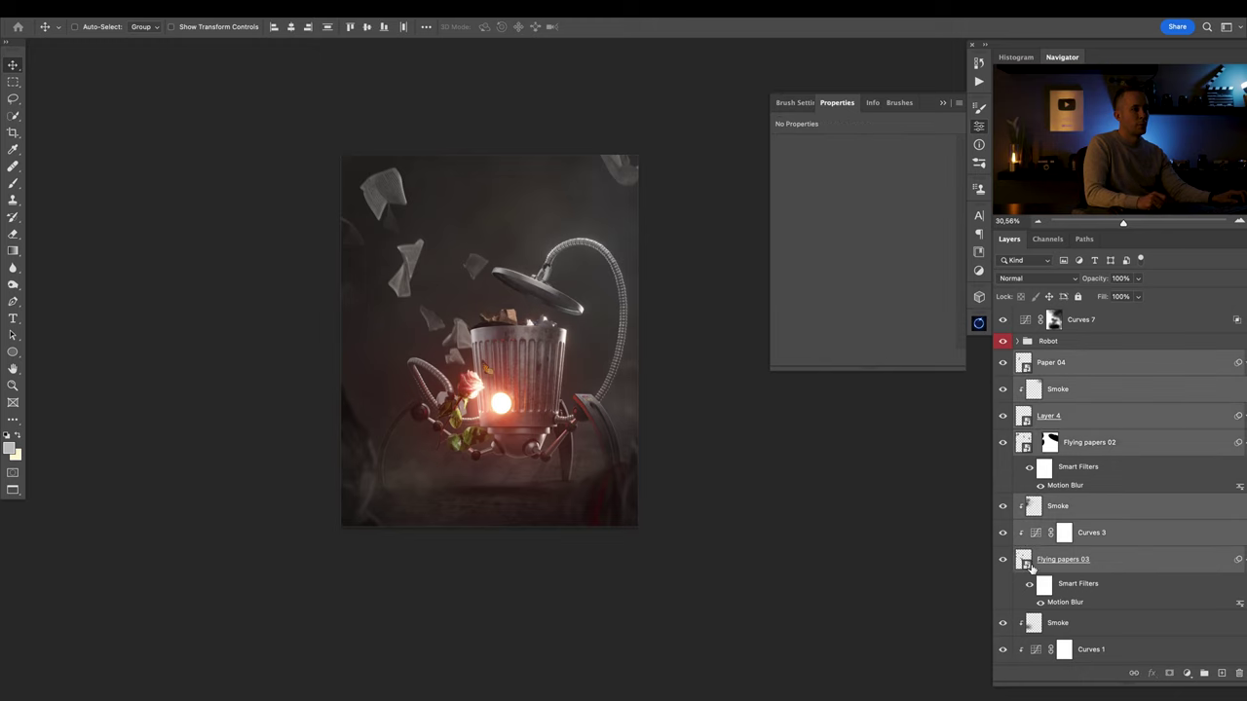
pyautogui.scroll(-2, 1032, 617)
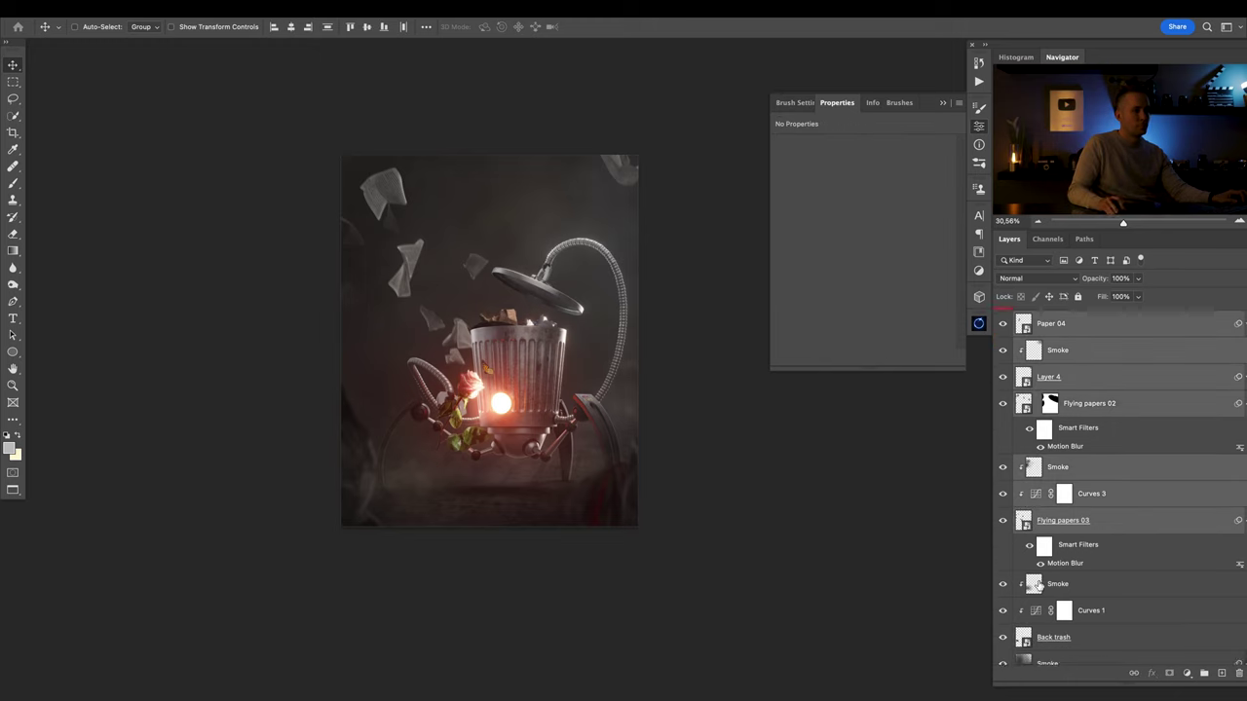
pyautogui.hotkey('ctrl', 'g')
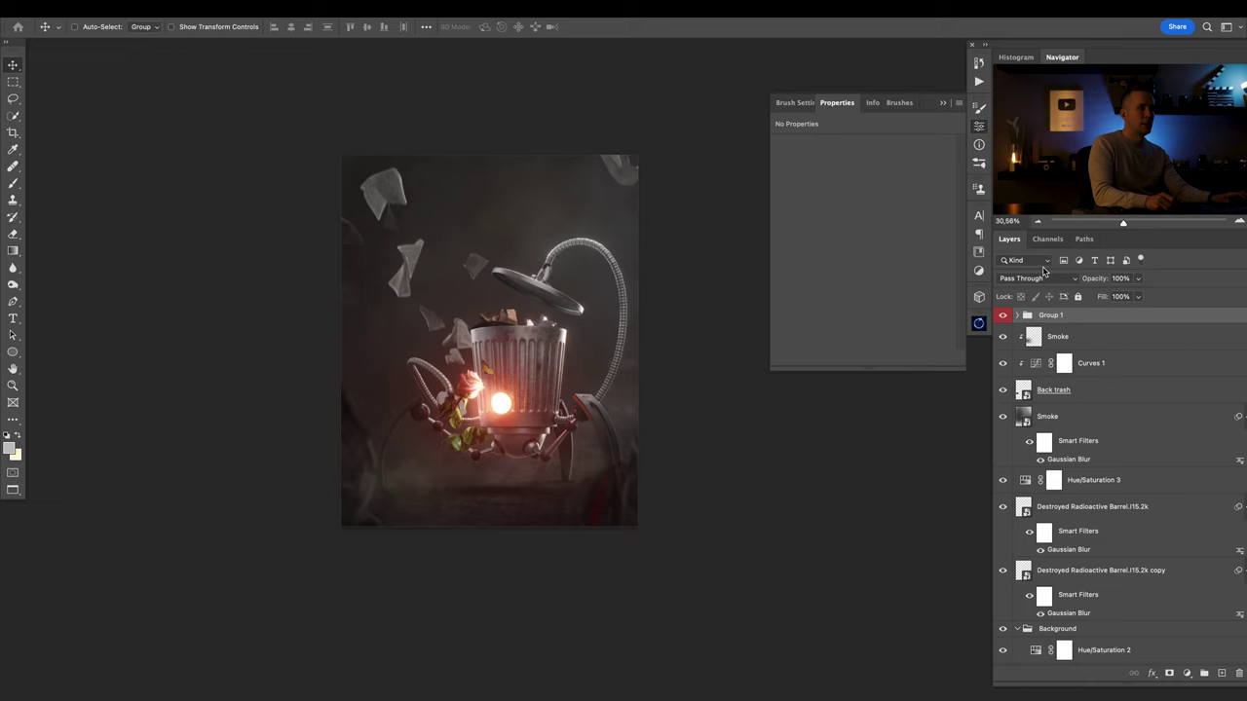
pyautogui.doubleClick(1048, 316)
pyautogui.write('Papers')
pyautogui.press('Return')
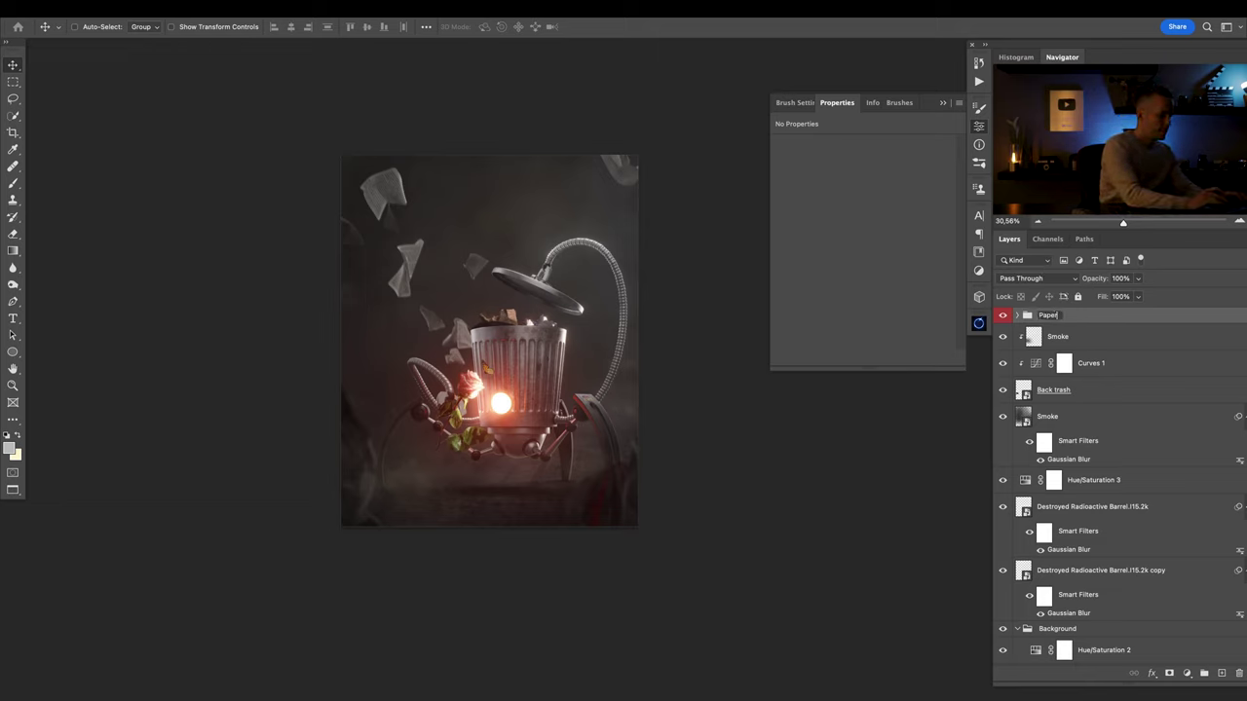
# Change the Papers group's color label to blue.
pyautogui.scroll(4, 1112, 438)
pyautogui.keyDown('shift'); pyautogui.click(1111, 432); pyautogui.keyUp('shift')
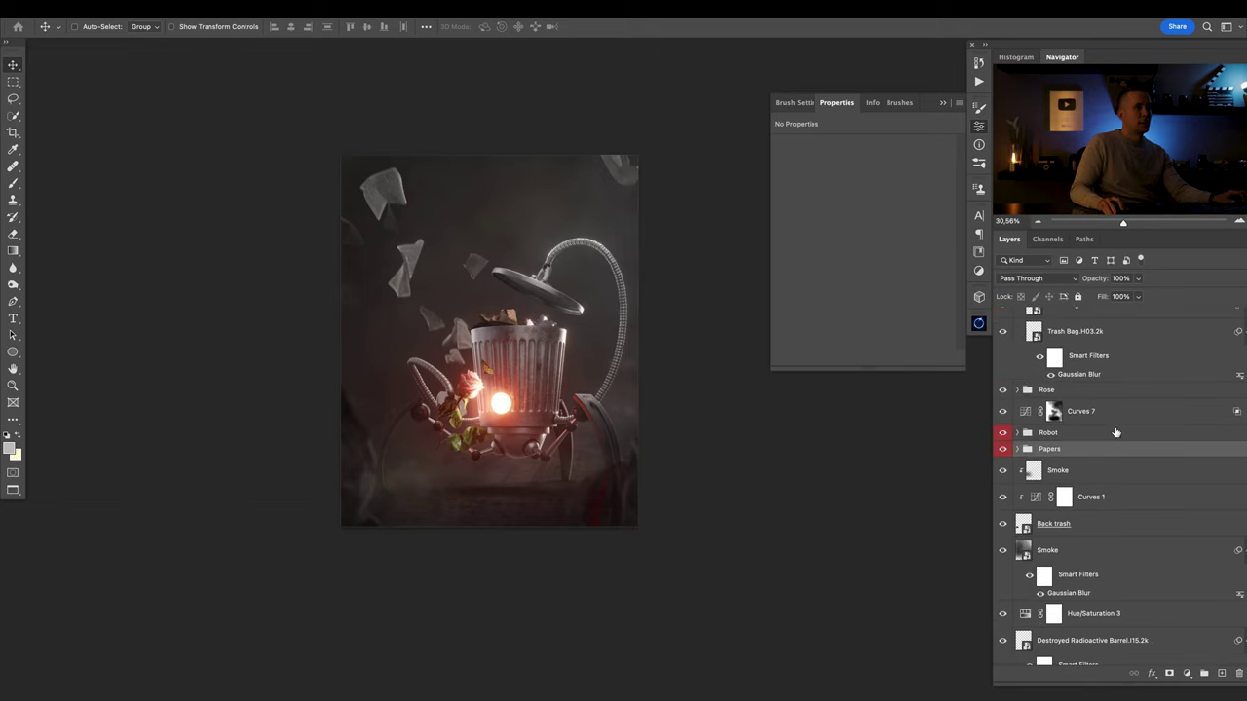
pyautogui.rightClick(1111, 438)
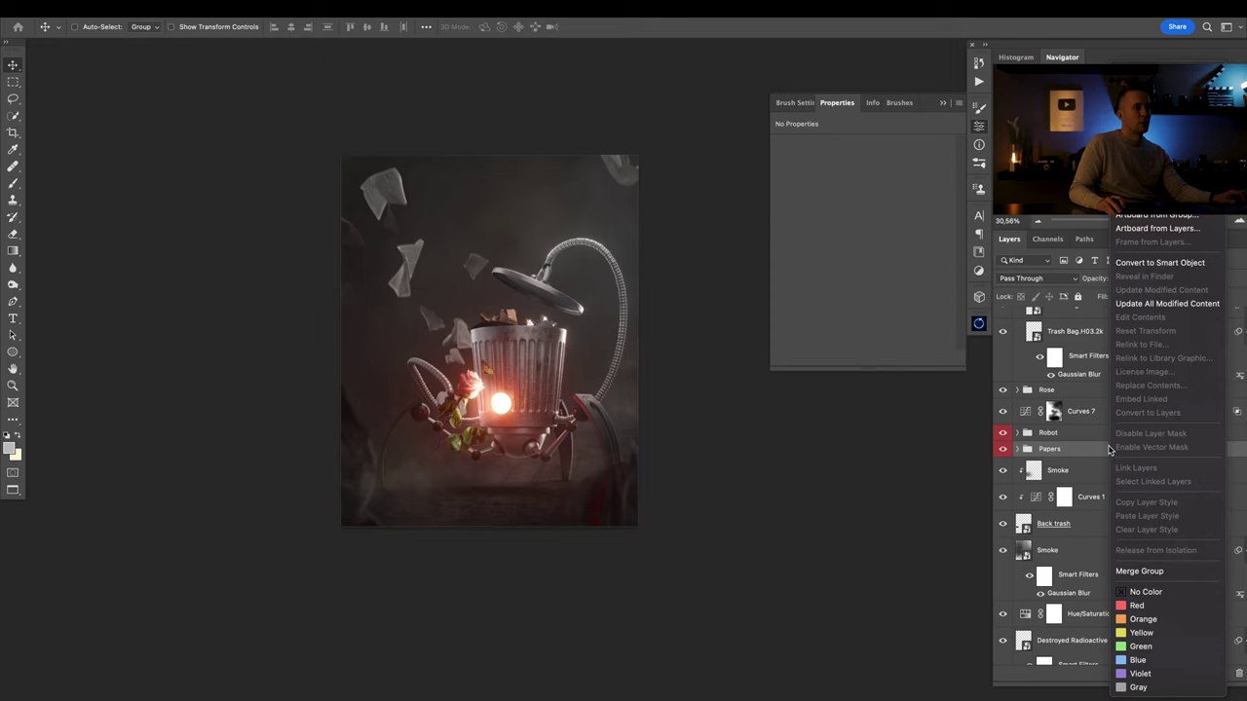
pyautogui.click(1135, 687)
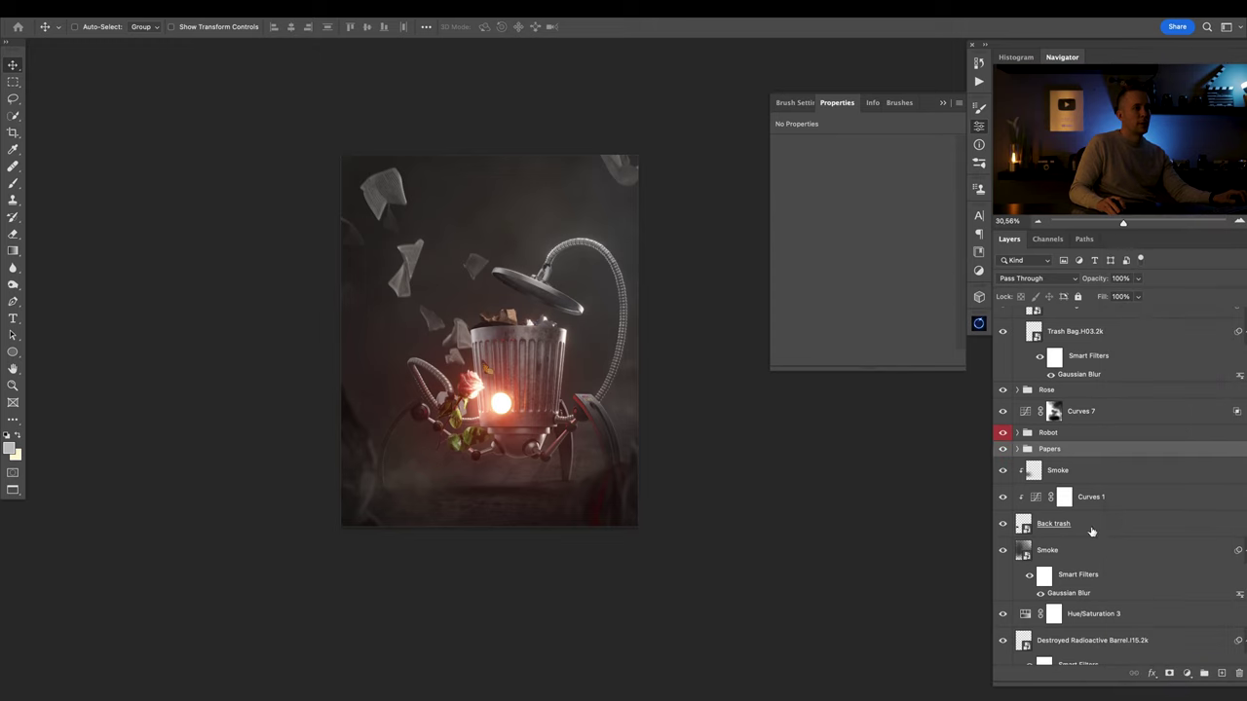
pyautogui.rightClick(1090, 454)
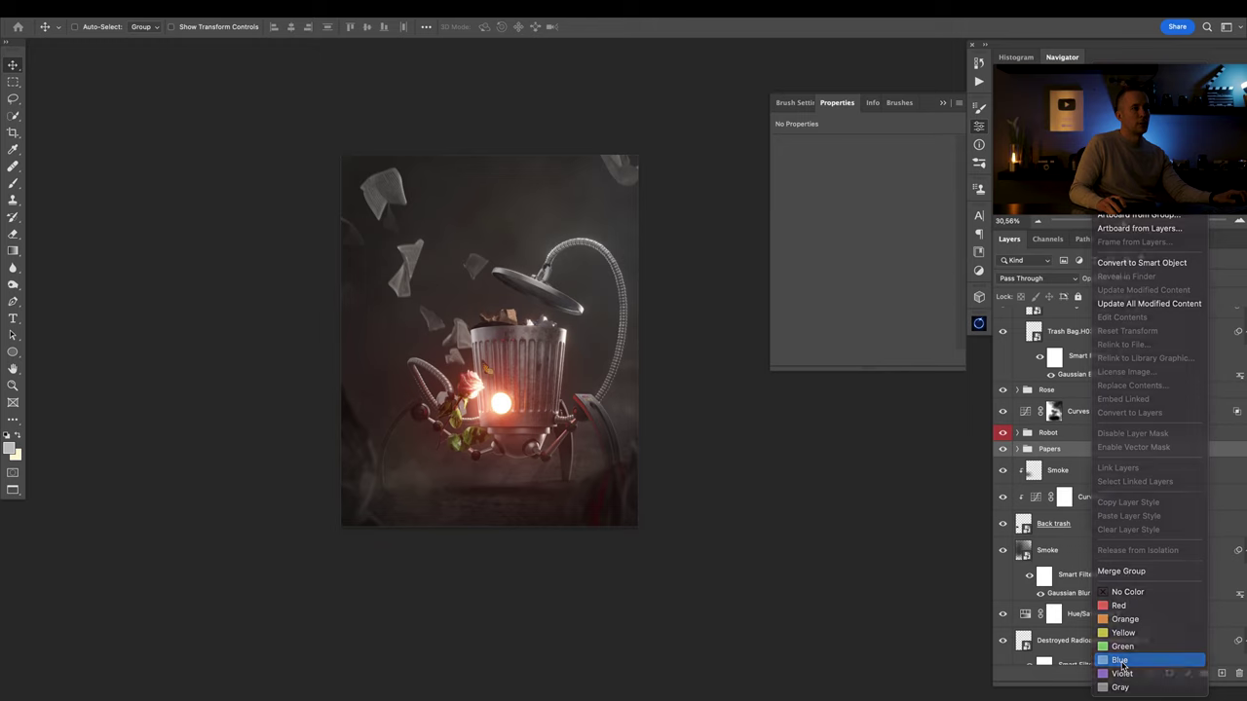
pyautogui.click(1120, 661)
# Group the layers from the clipped Smoke layer down to the blurred Smoke layer as an orange-labelled group named Smoke.
pyautogui.click(1036, 472)
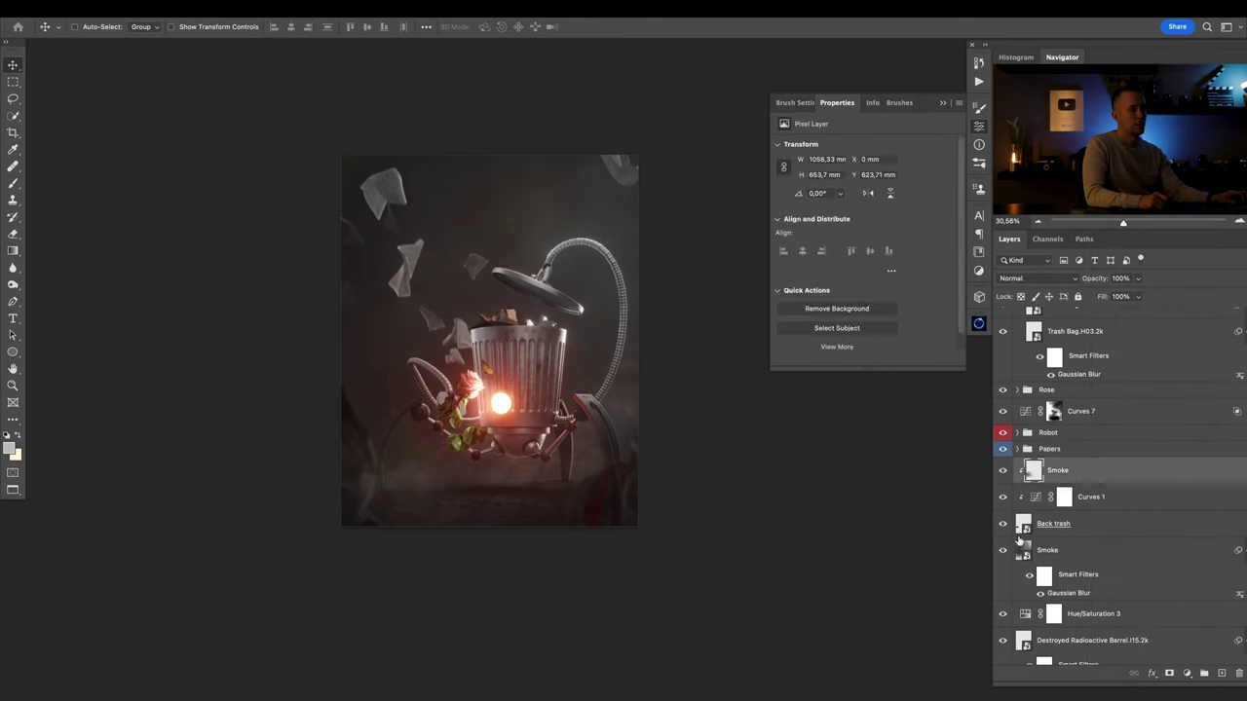
pyautogui.keyDown('shift'); pyautogui.click(1022, 552); pyautogui.keyUp('shift')
pyautogui.scroll(-5, 1043, 565)
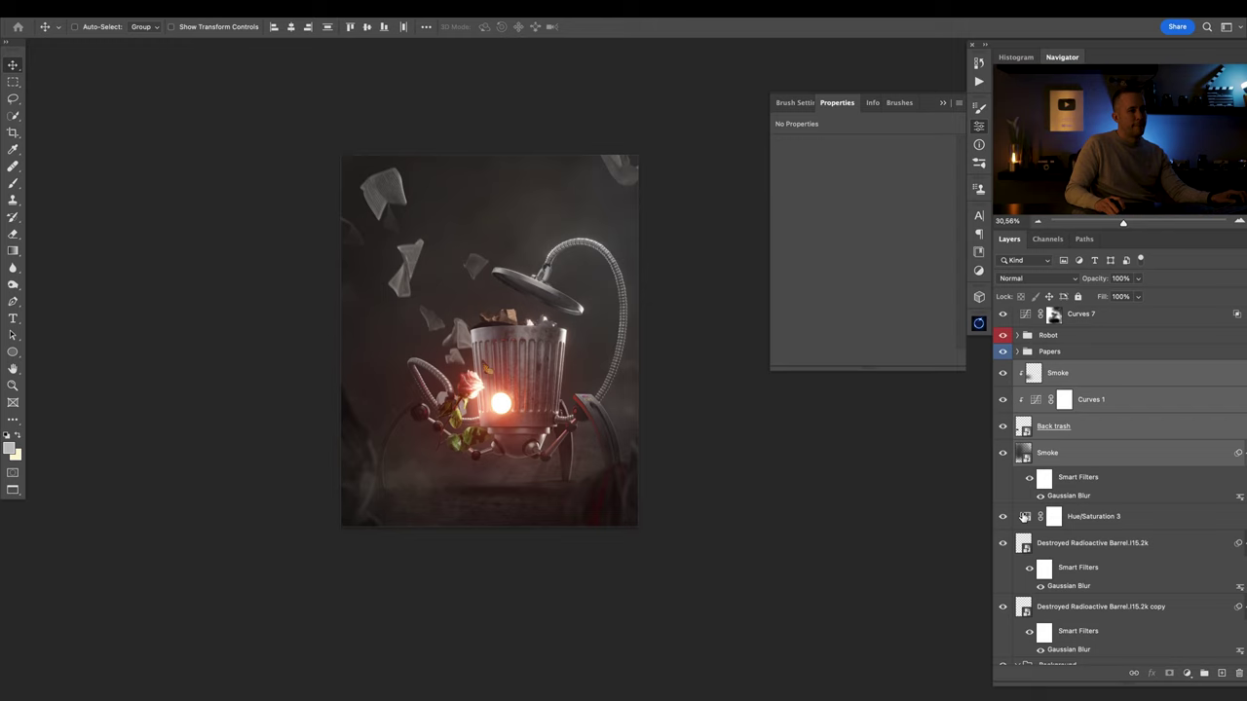
pyautogui.hotkey('ctrl', 'g')
pyautogui.doubleClick(1051, 368)
pyautogui.write('Smoke')
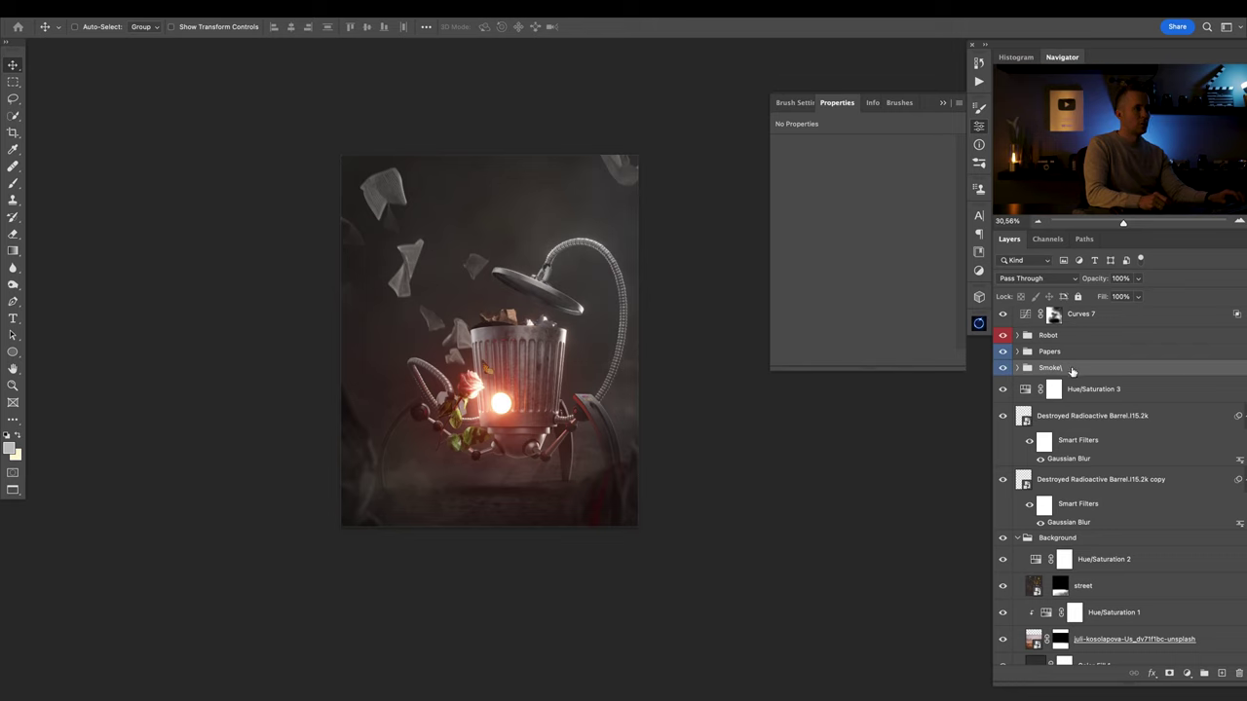
pyautogui.press('Return')
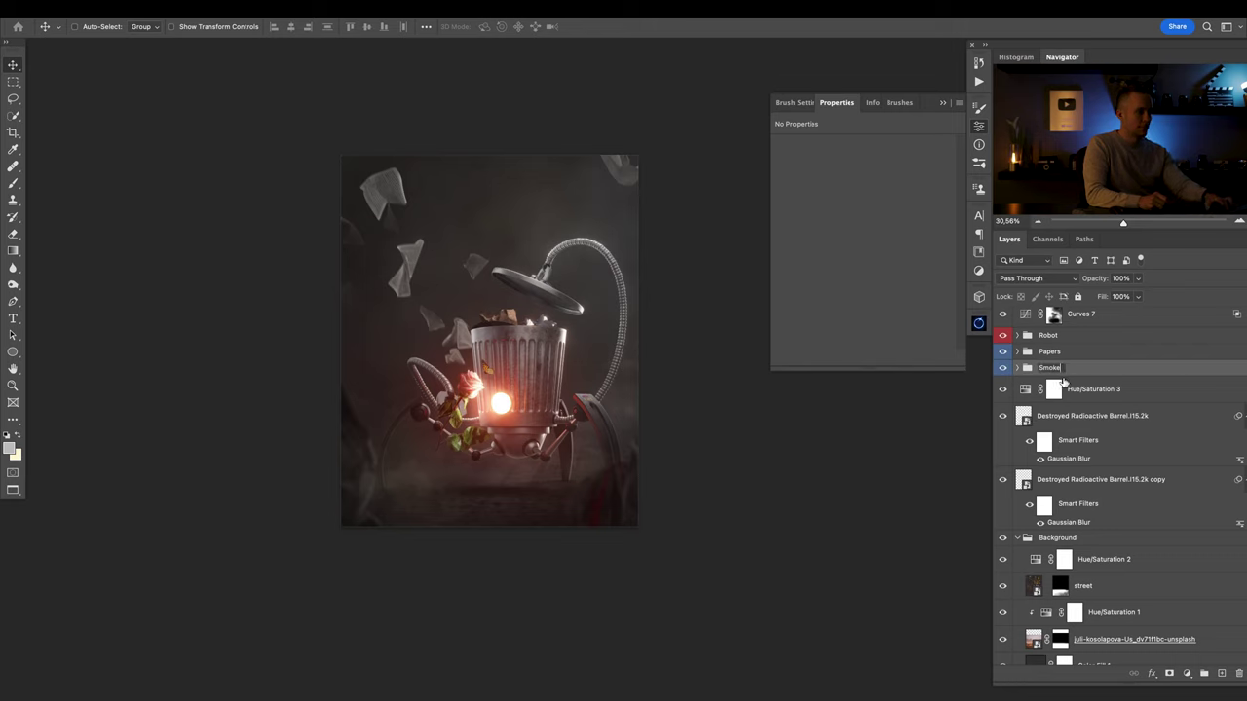
pyautogui.rightClick(1083, 372)
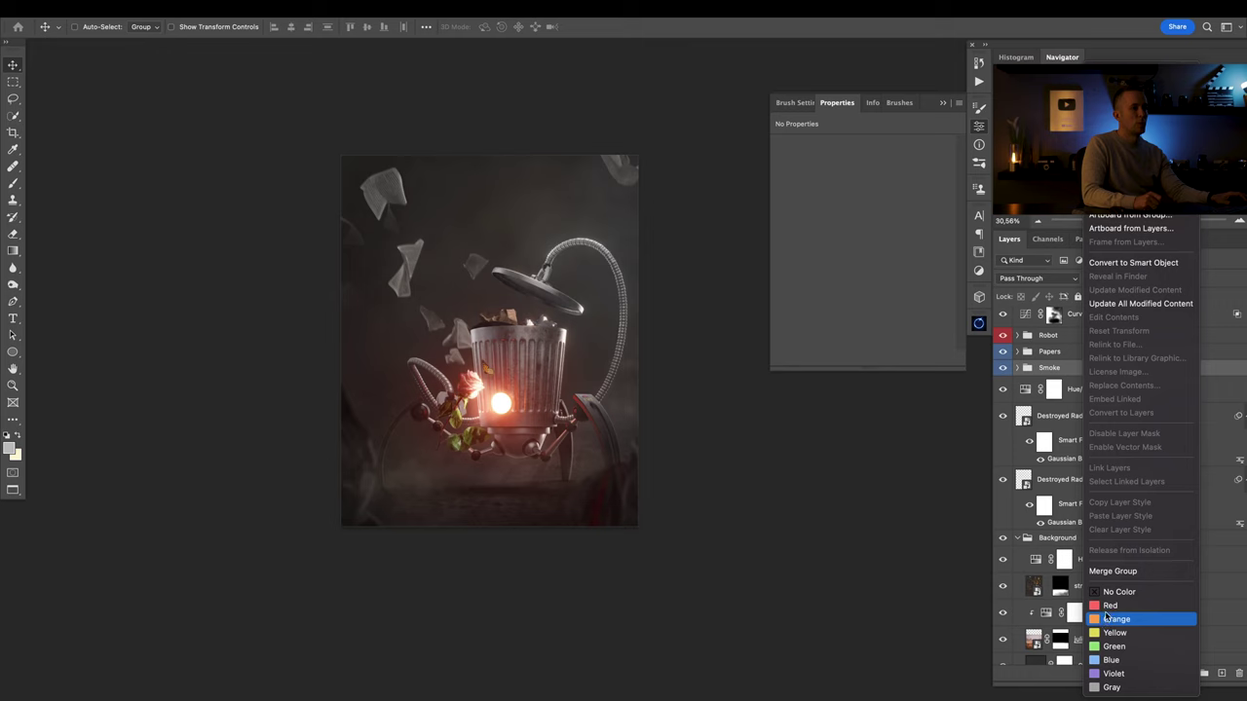
pyautogui.click(1112, 619)
# Group Hue/Saturation 3 and the two Destroyed Radioactive Barrel layers as Barrels, with the color label set to No Color.
pyautogui.click(1030, 391)
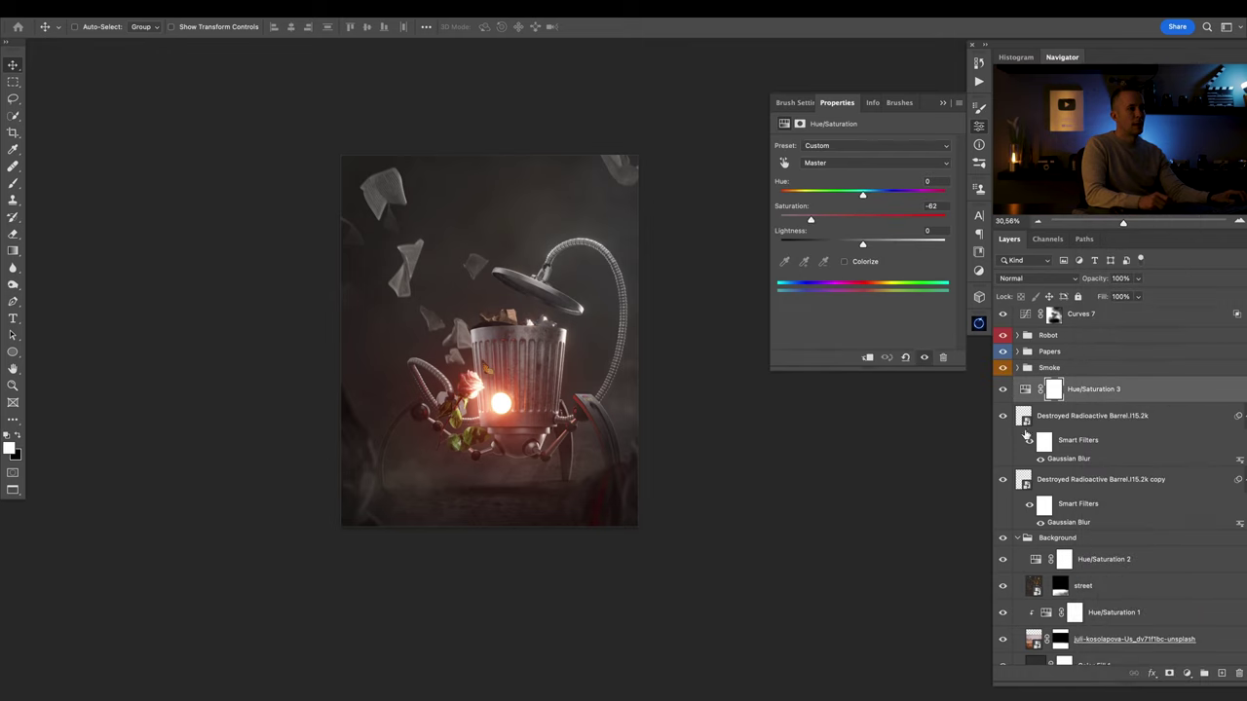
pyautogui.keyDown('shift'); pyautogui.click(1025, 487); pyautogui.keyUp('shift')
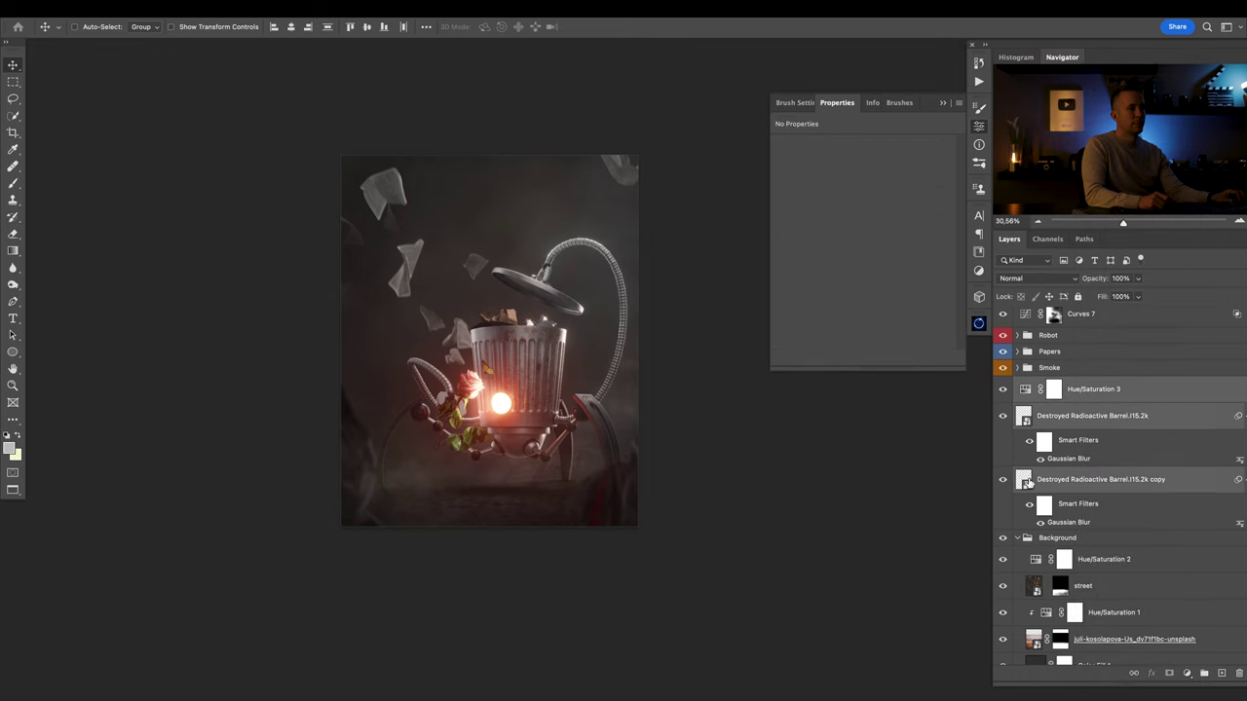
pyautogui.hotkey('ctrl', 'g')
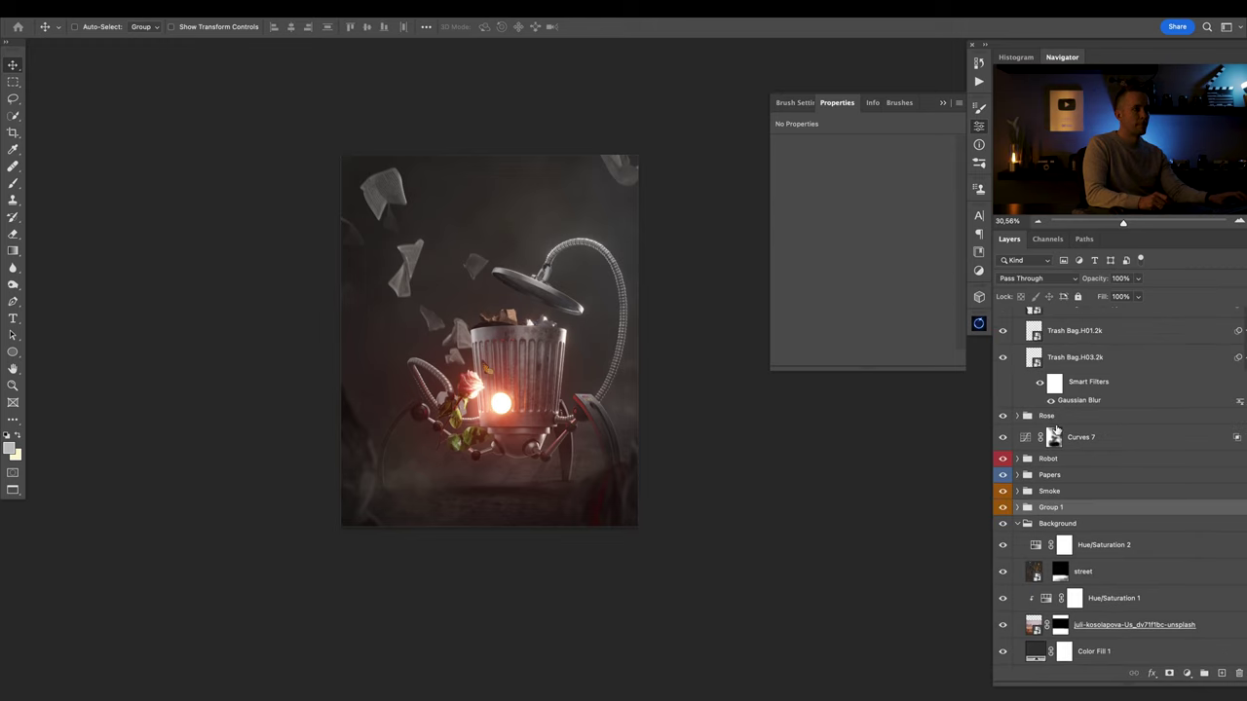
pyautogui.doubleClick(1051, 508)
pyautogui.write('Barr')
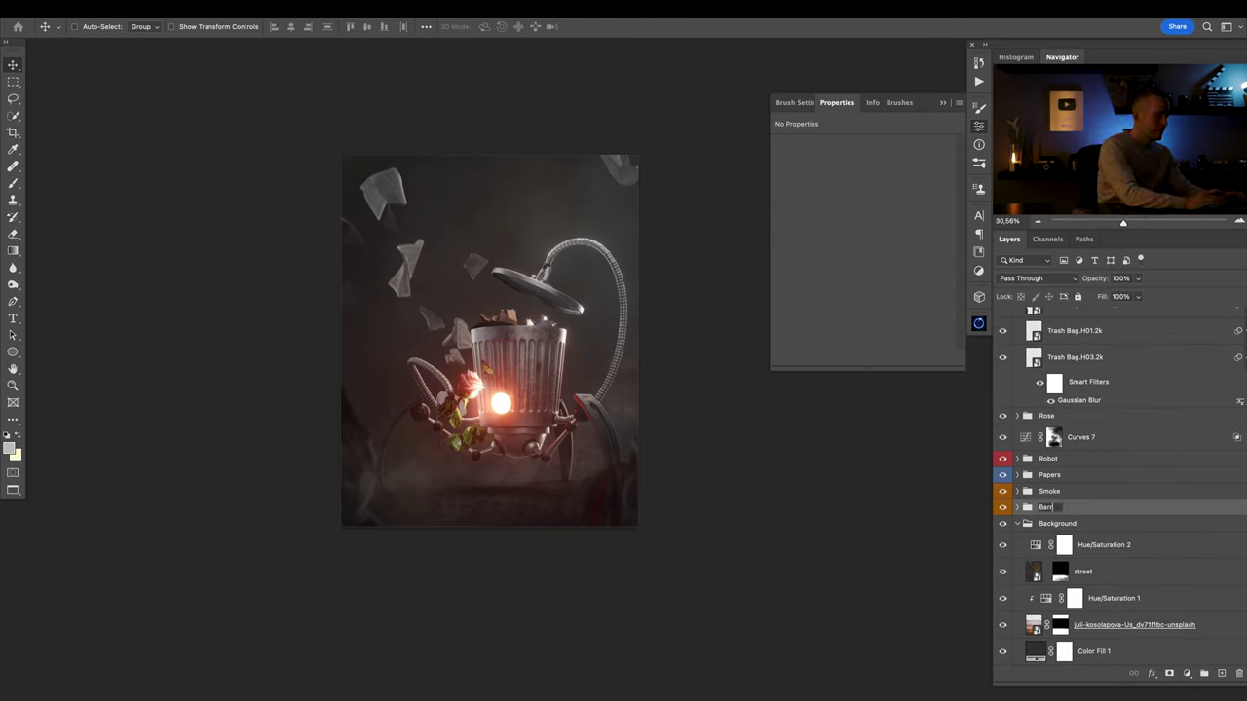
pyautogui.write('els')
pyautogui.press('Return')
pyautogui.rightClick(1067, 507)
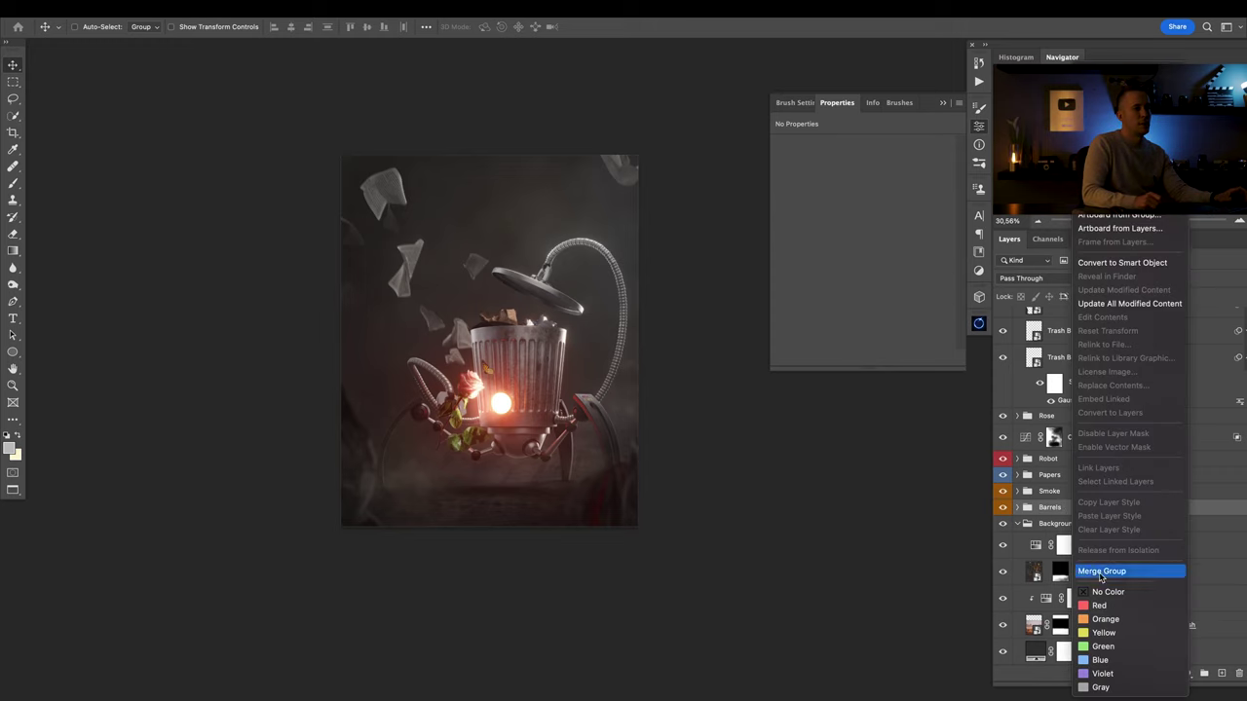
pyautogui.click(1101, 591)
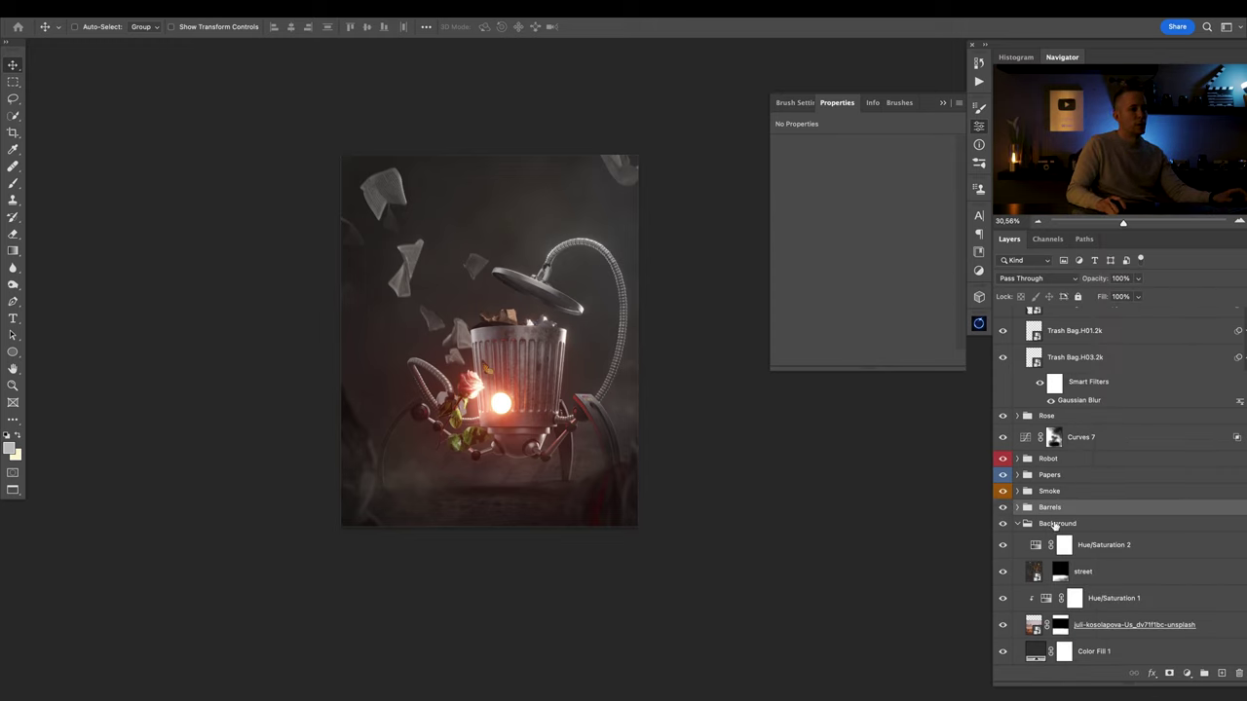
# Collapse the Background and Front trash groups.
pyautogui.click(1017, 525)
pyautogui.scroll(2, 1018, 449)
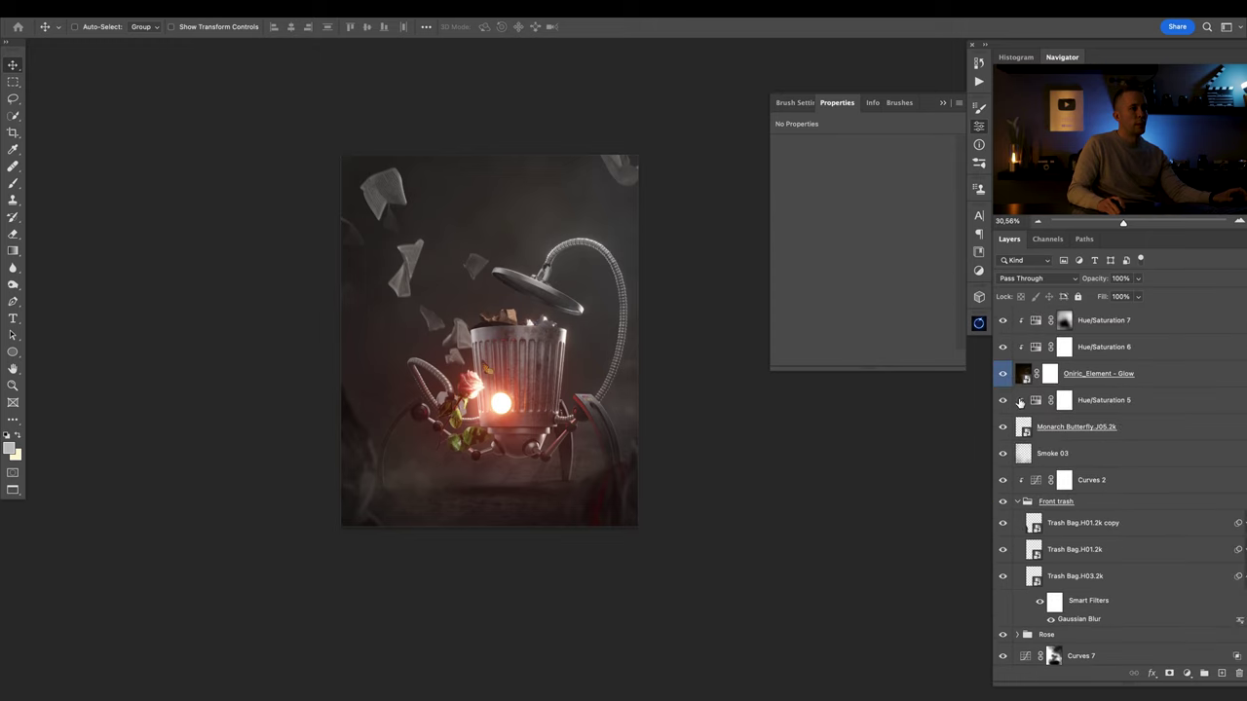
pyautogui.click(1018, 502)
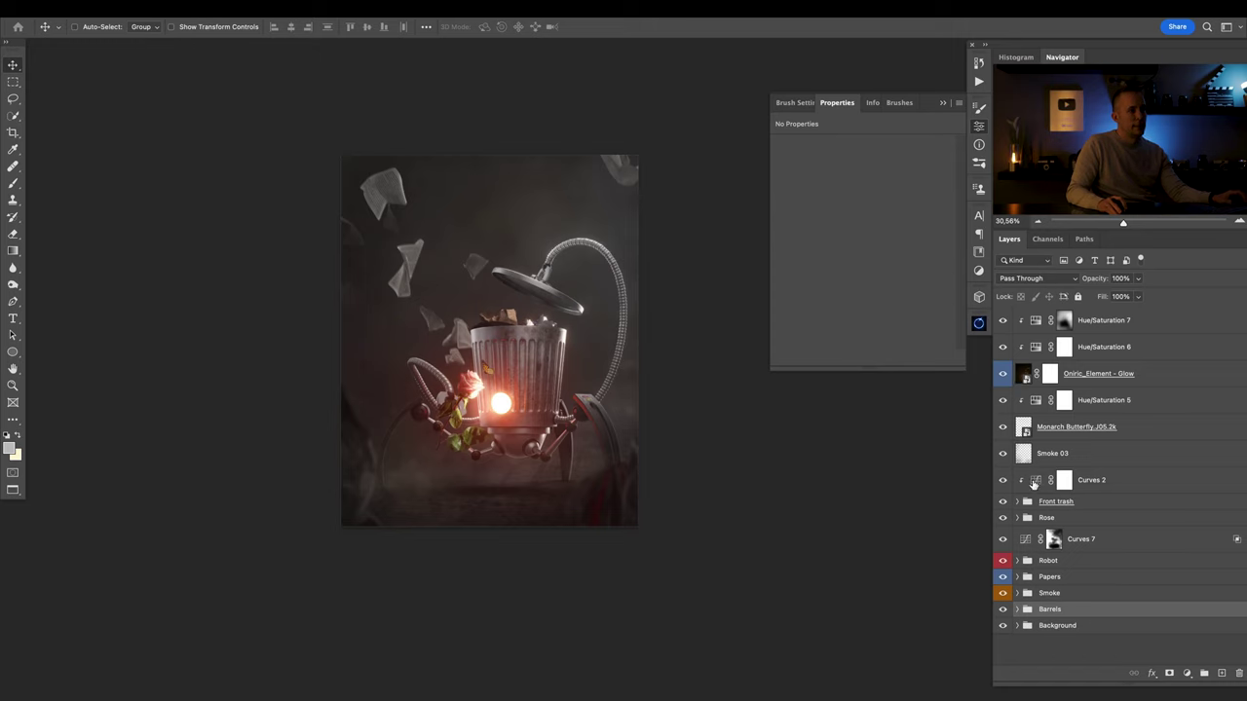
# Toggle the Monarch Butterfly and Oniric_Element - Glow layers to check them, and group the glow layer with Hue/Saturation 6 and 7 as Glow.
pyautogui.click(1029, 460)
pyautogui.click(1004, 429)
pyautogui.click(1004, 429)
pyautogui.click(1029, 435)
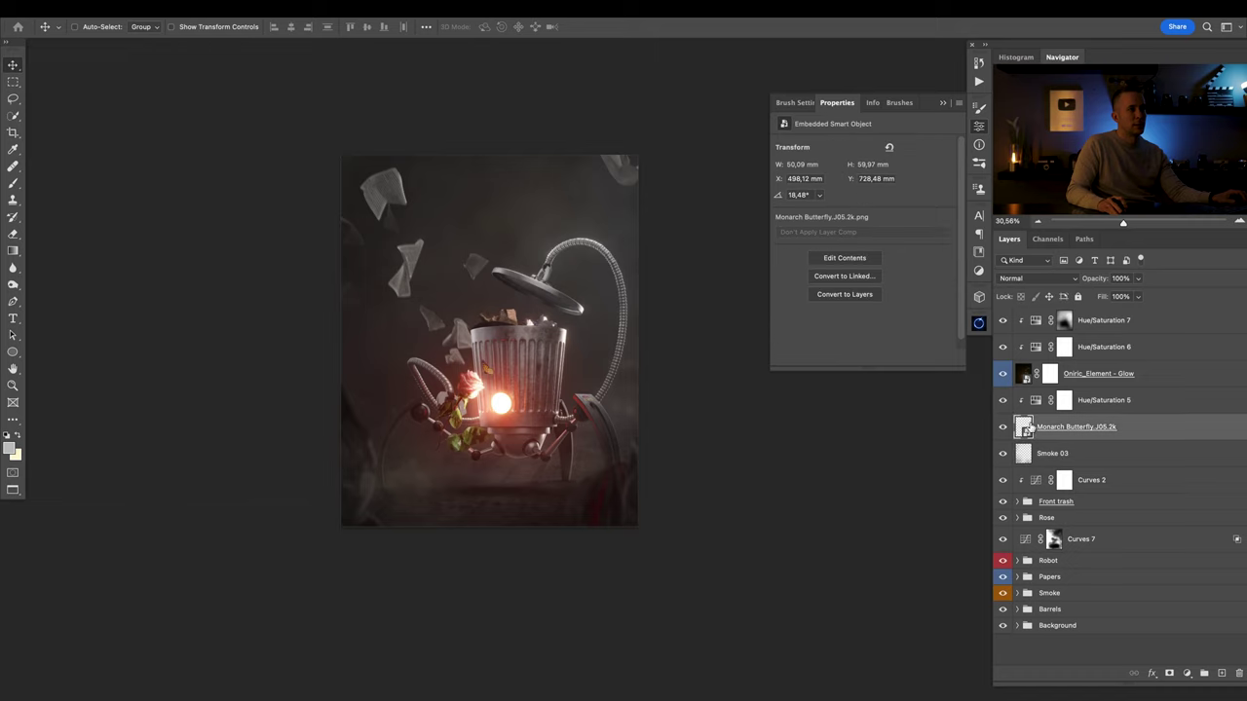
pyautogui.keyDown('shift'); pyautogui.click(1035, 324); pyautogui.keyUp('shift')
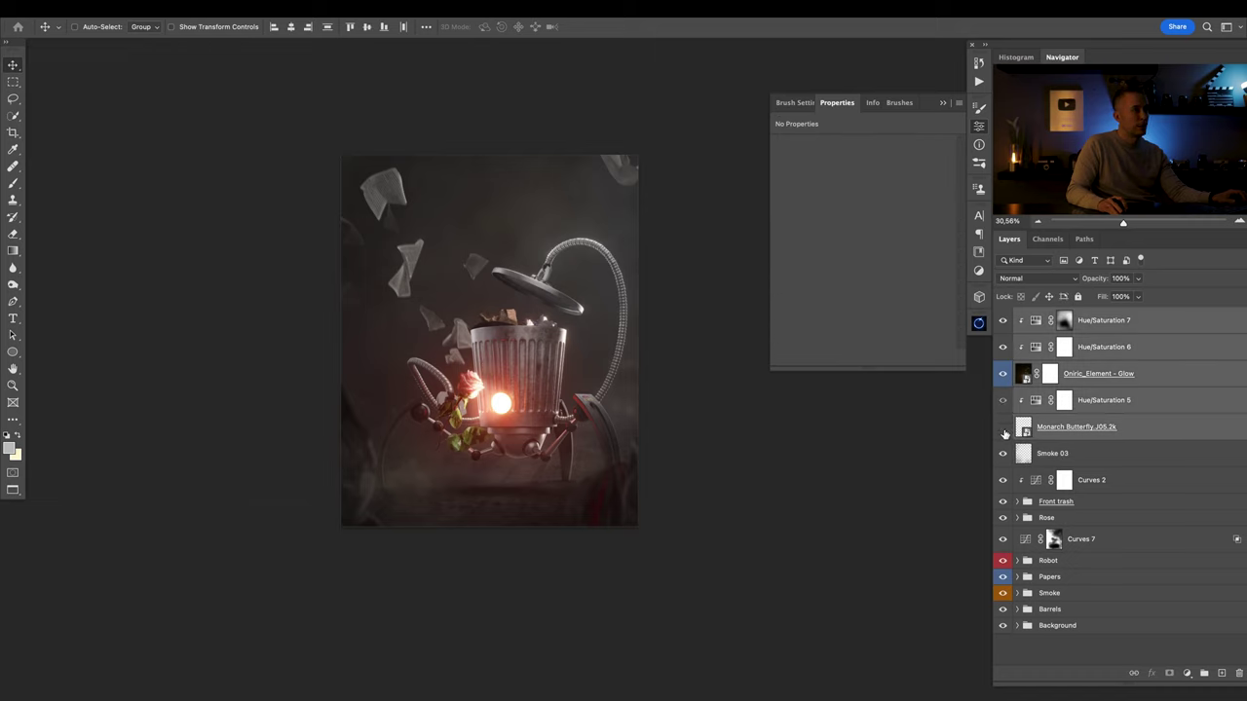
pyautogui.click(1005, 375)
pyautogui.click(1004, 375)
pyautogui.click(1024, 378)
pyautogui.click(1034, 322)
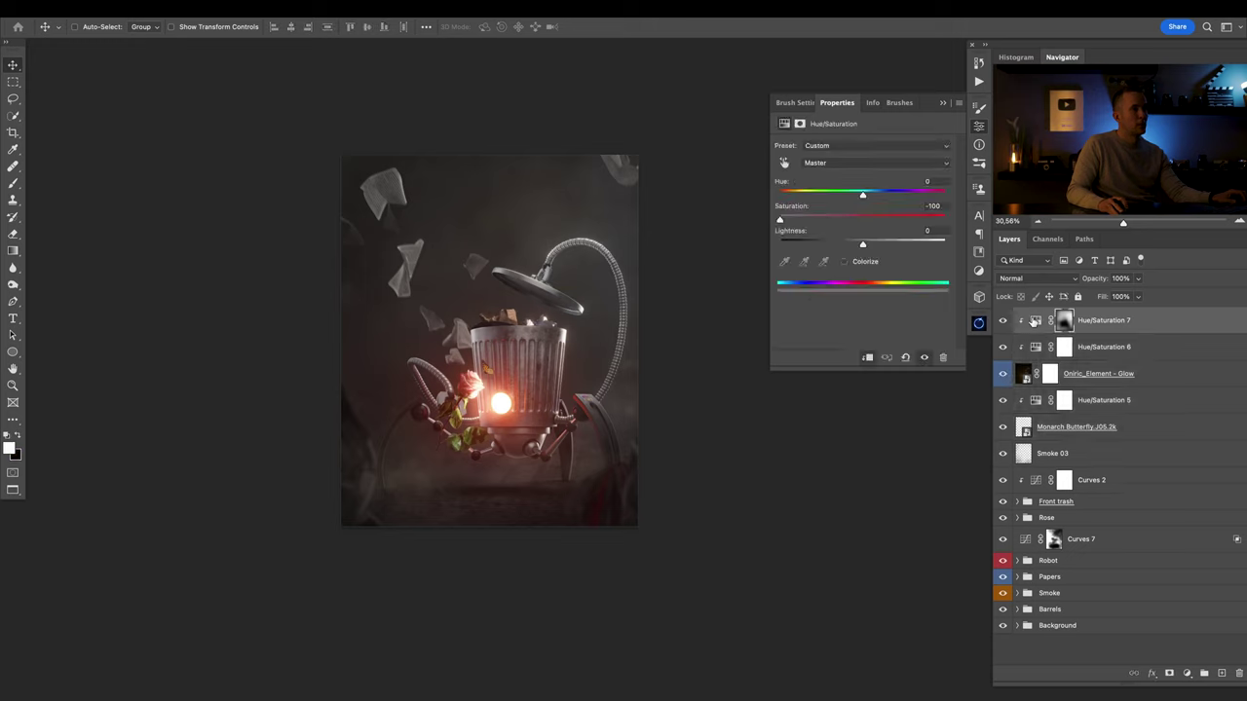
pyautogui.keyDown('shift'); pyautogui.click(1029, 377); pyautogui.keyUp('shift')
pyautogui.hotkey('ctrl', 'g')
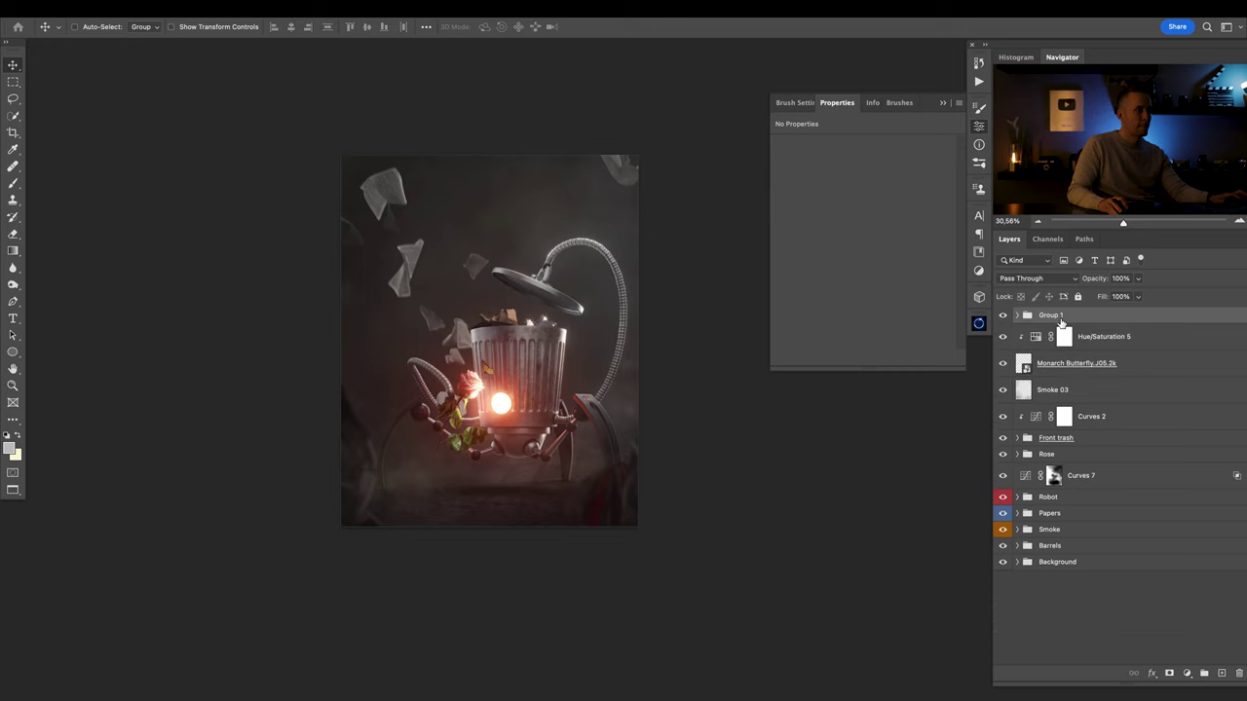
pyautogui.write('Glow')
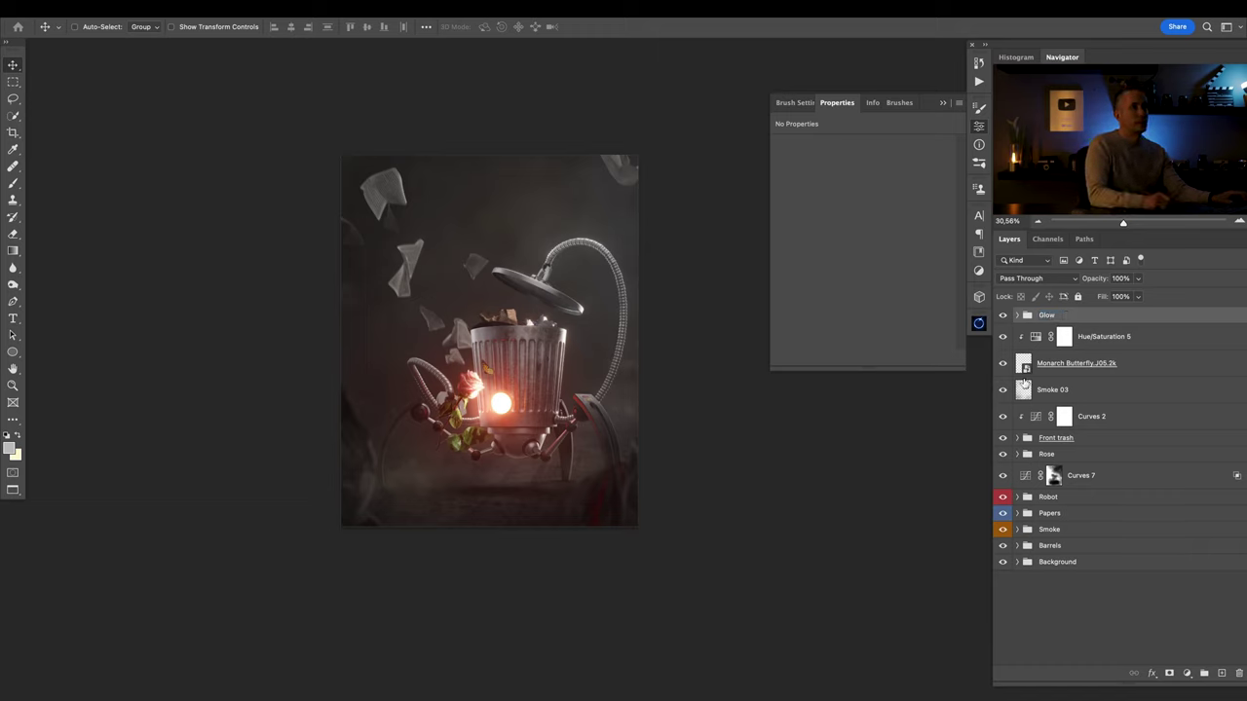
# Group the Monarch Butterfly layer with its clipped Hue/Saturation 5 adjustment.
pyautogui.click(1023, 388)
pyautogui.click(1036, 363)
pyautogui.keyDown('shift'); pyautogui.click(1037, 339); pyautogui.keyUp('shift')
pyautogui.hotkey('ctrl', 'g')
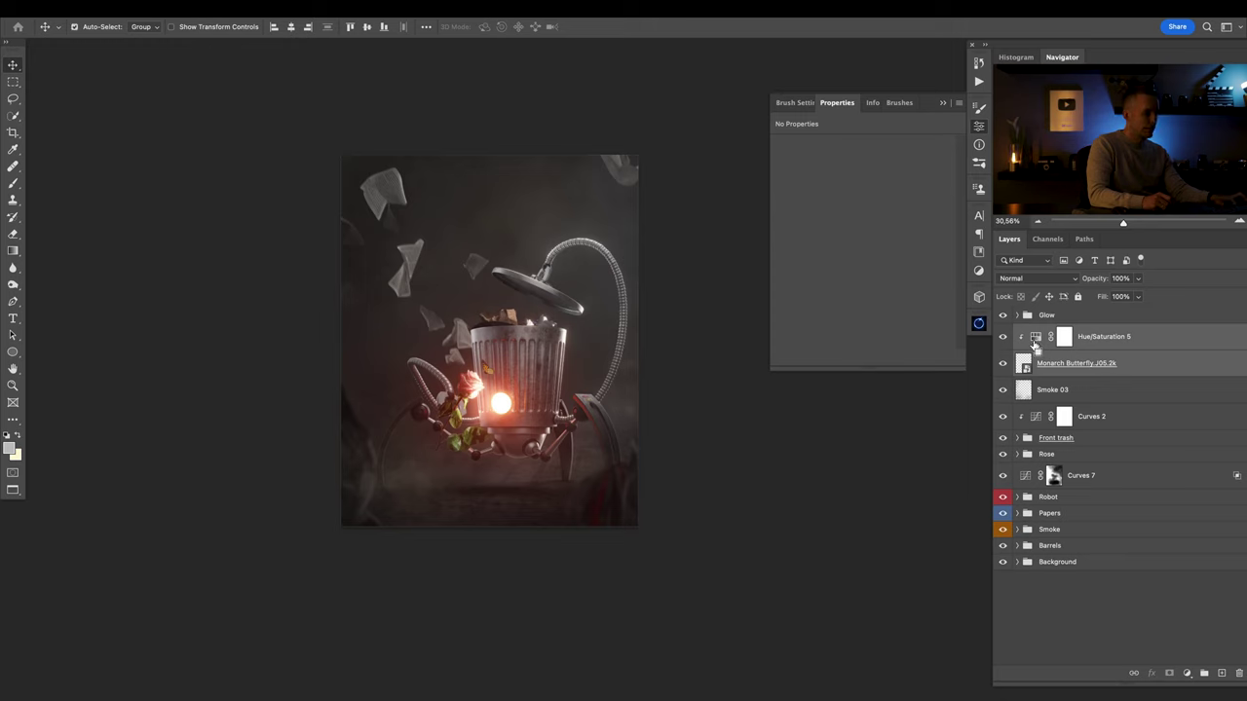
pyautogui.doubleClick(1044, 332)
pyautogui.write('Butt')
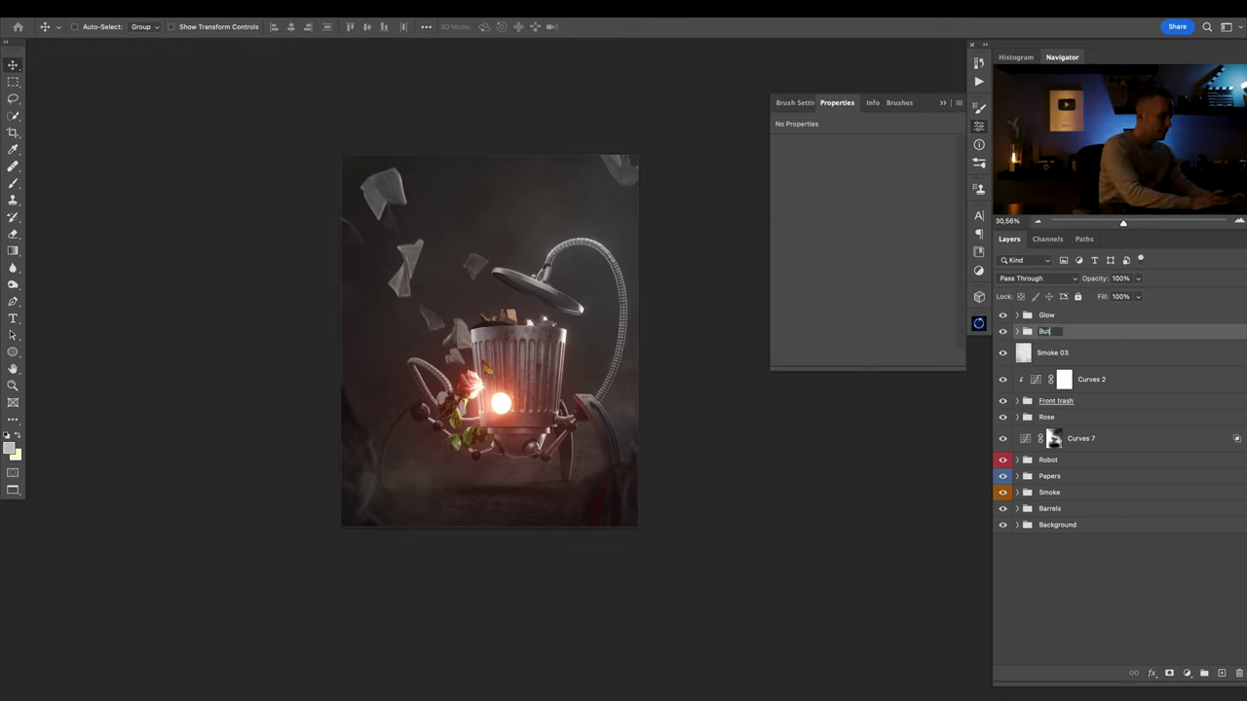
pyautogui.write('er')
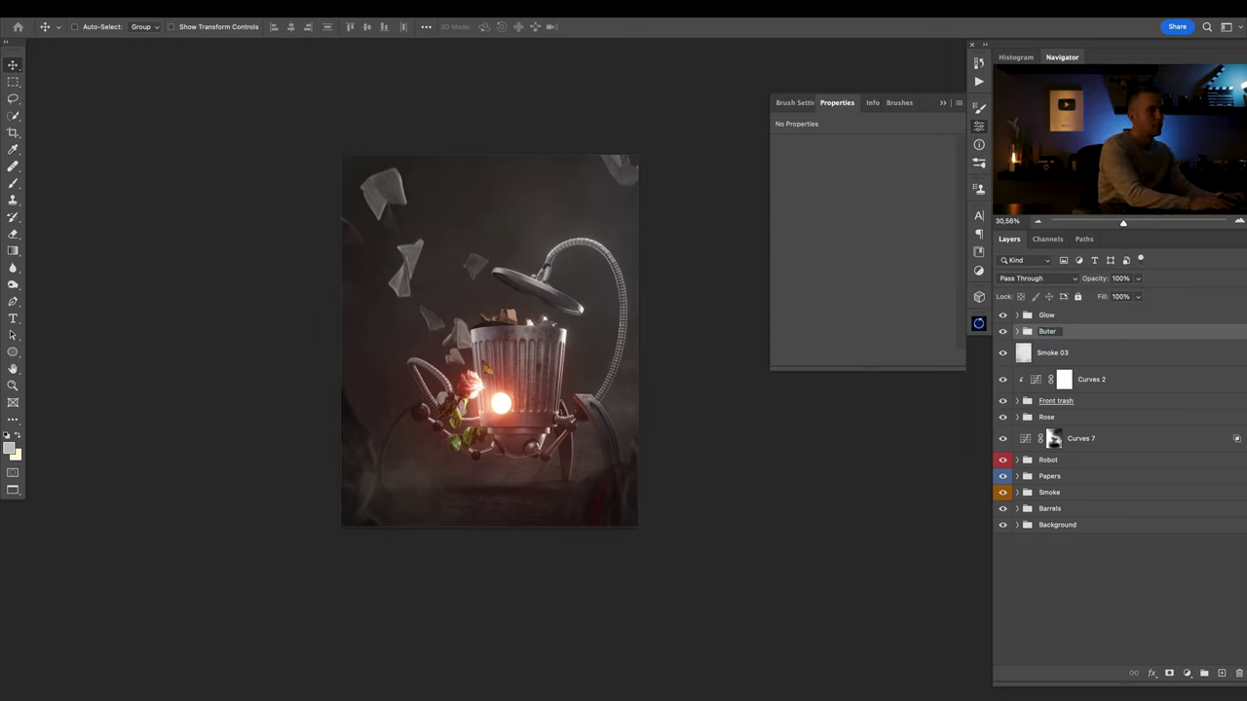
pyautogui.press('Escape')
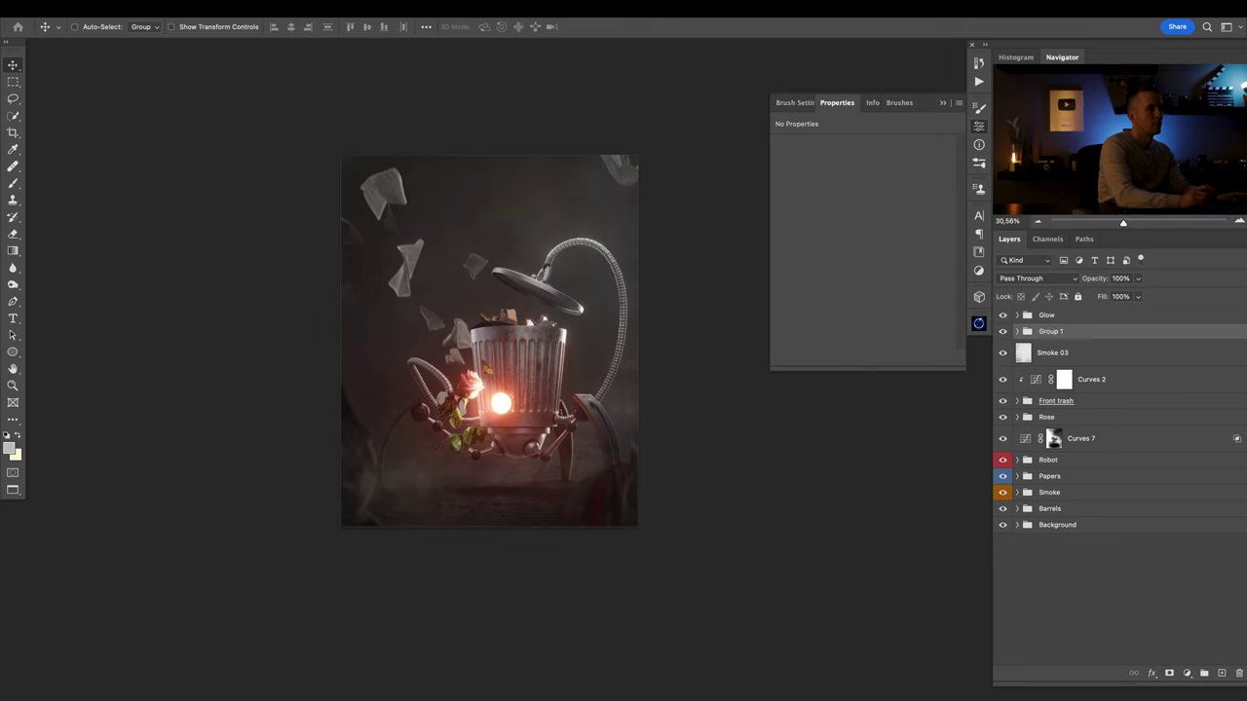
# Check the contents of the new group below Glow and rename it Butterfly.
pyautogui.click(1018, 332)
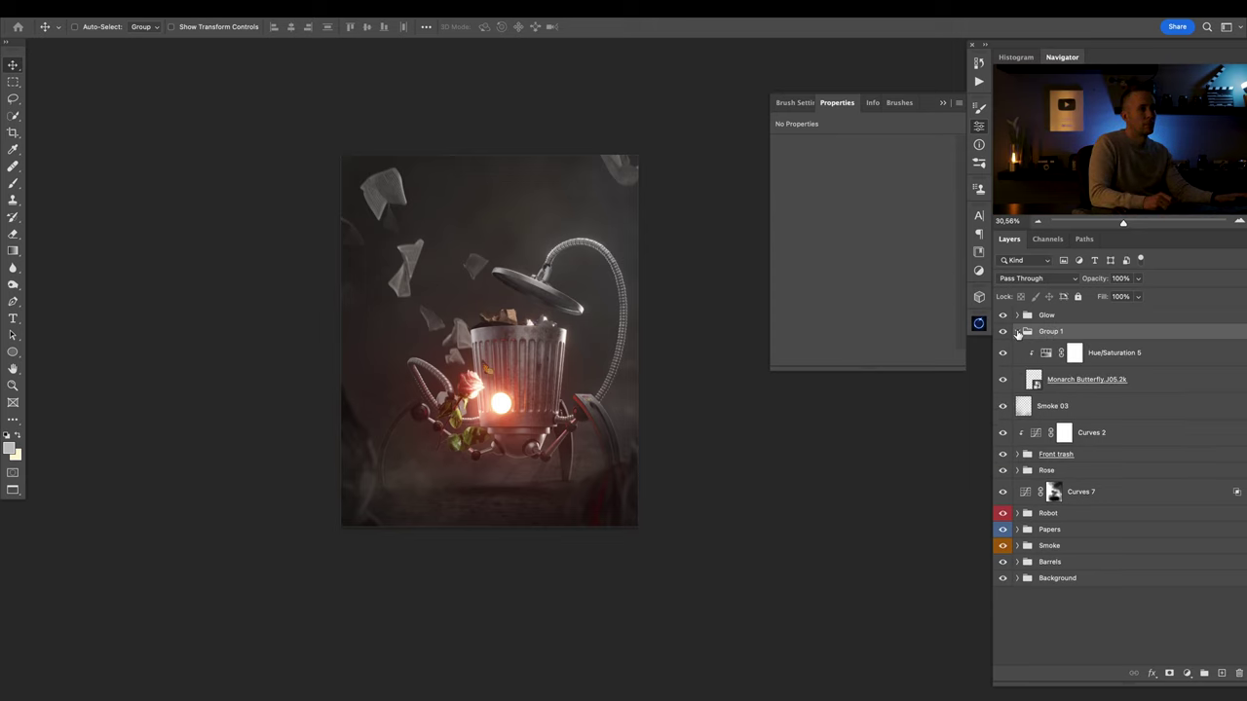
pyautogui.doubleClick(1051, 332)
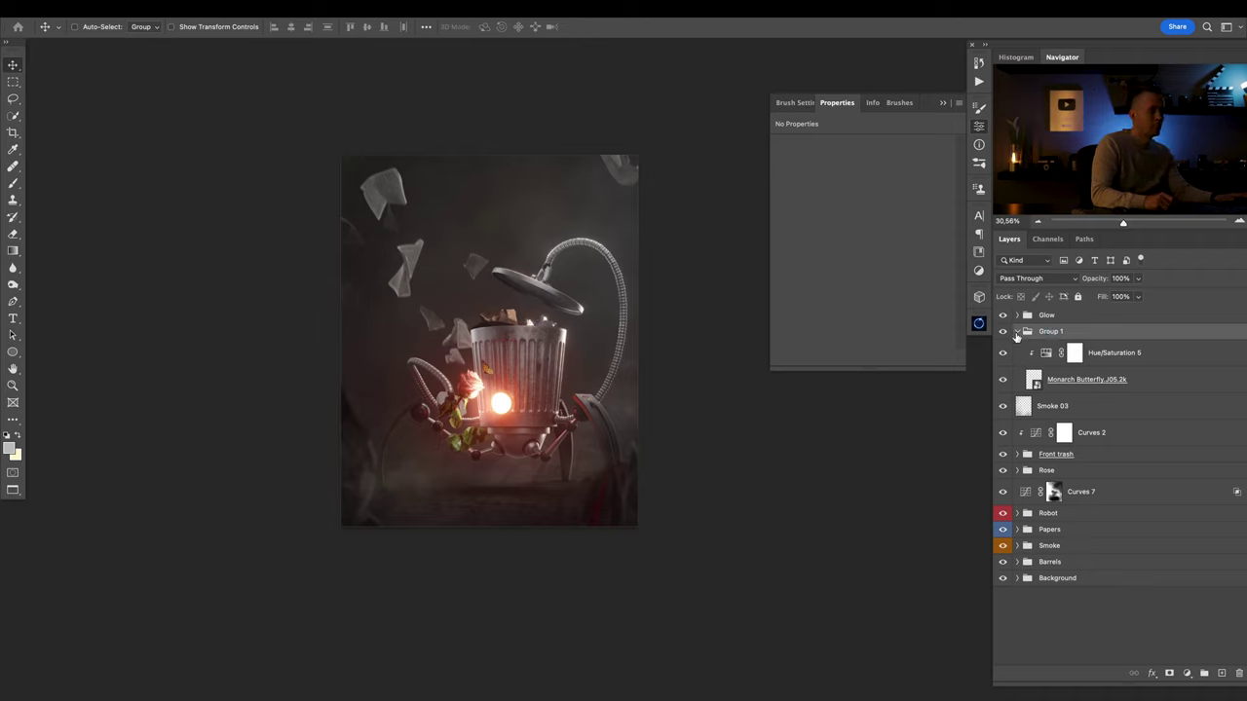
pyautogui.click(1017, 332)
pyautogui.write('Bu')
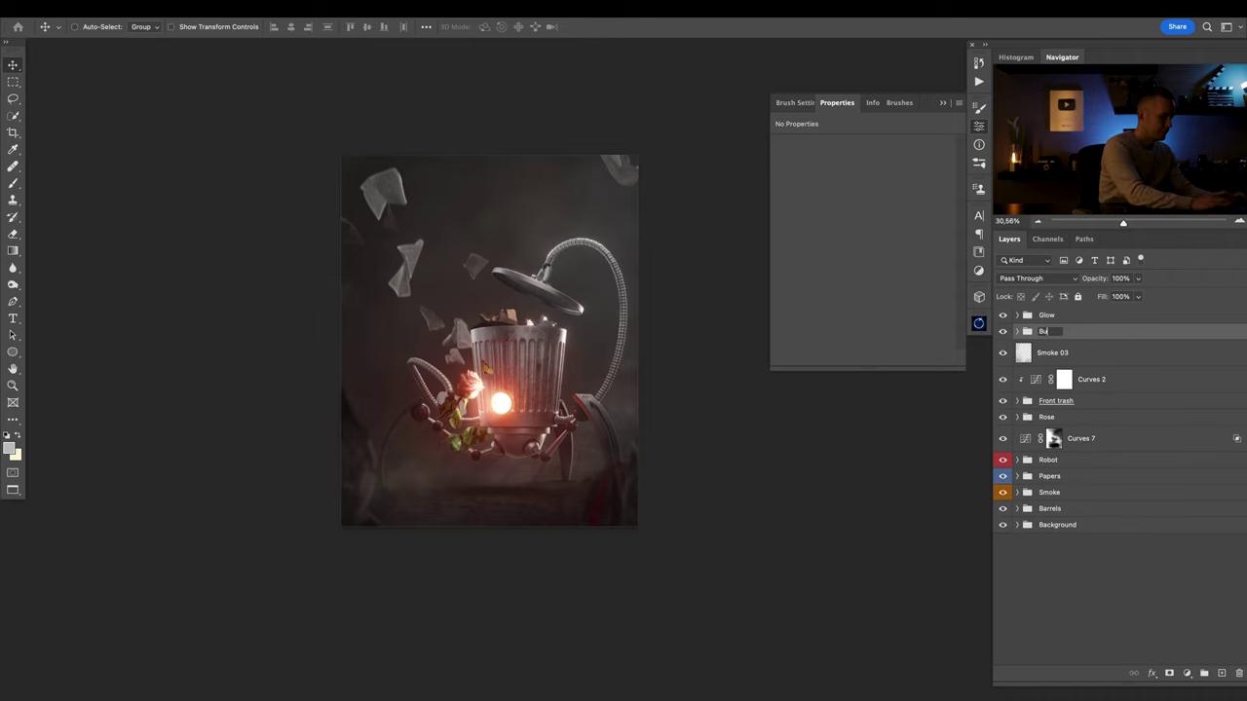
pyautogui.write('tterfly')
pyautogui.press('BackSpace')
pyautogui.write('y')
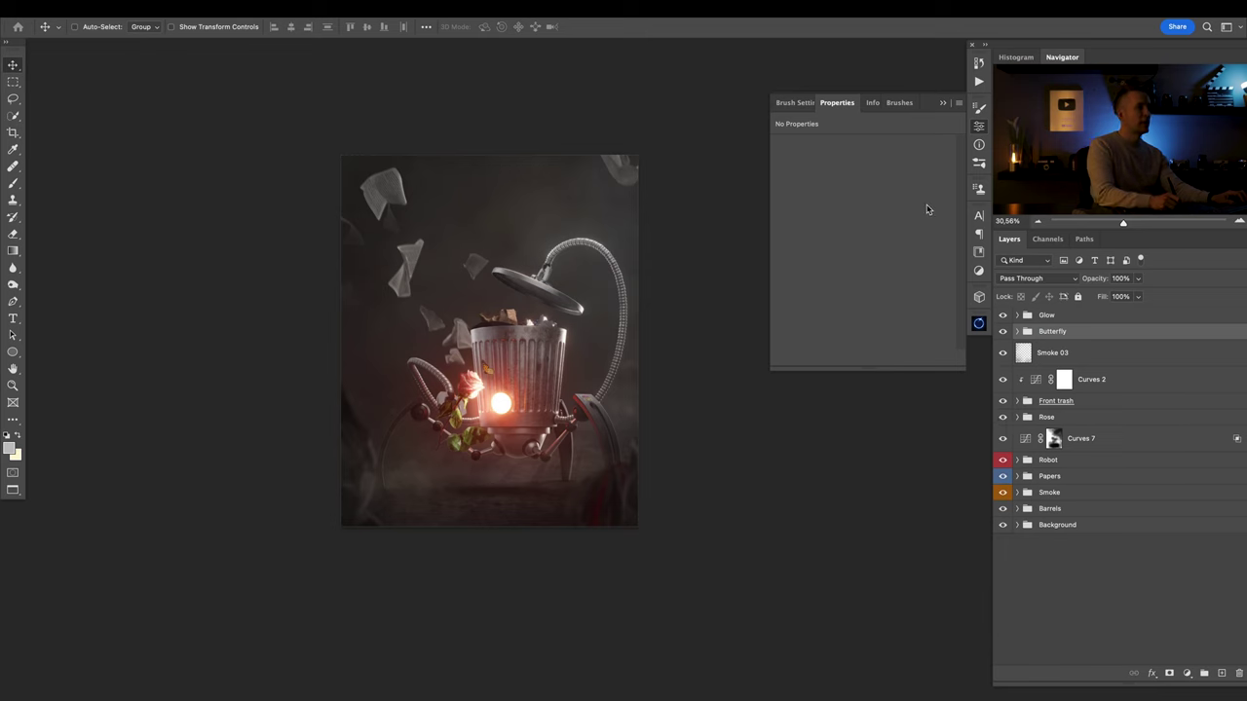
# Stamp all visible layers into a new layer above the Glow group and convert it to a smart object.
pyautogui.moveTo(542, 372); pyautogui.dragTo(588, 384)
pyautogui.moveTo(587, 386); pyautogui.dragTo(612, 428)
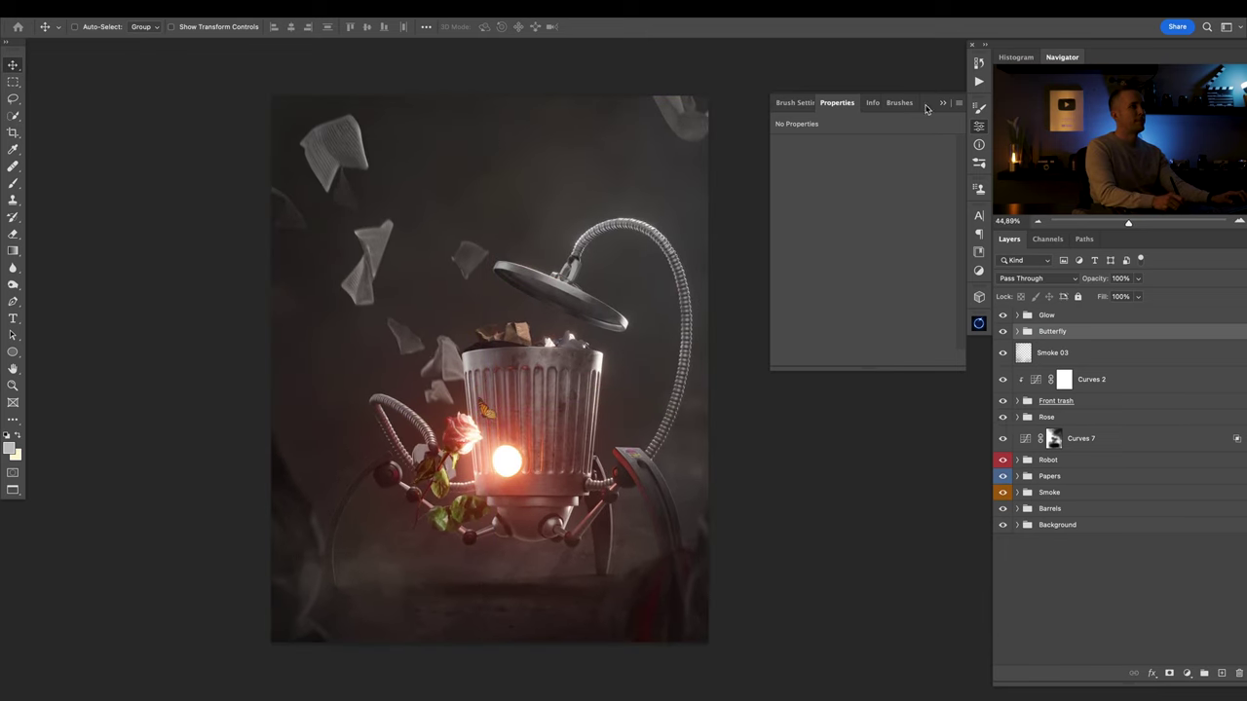
pyautogui.click(943, 103)
pyautogui.click(1026, 320)
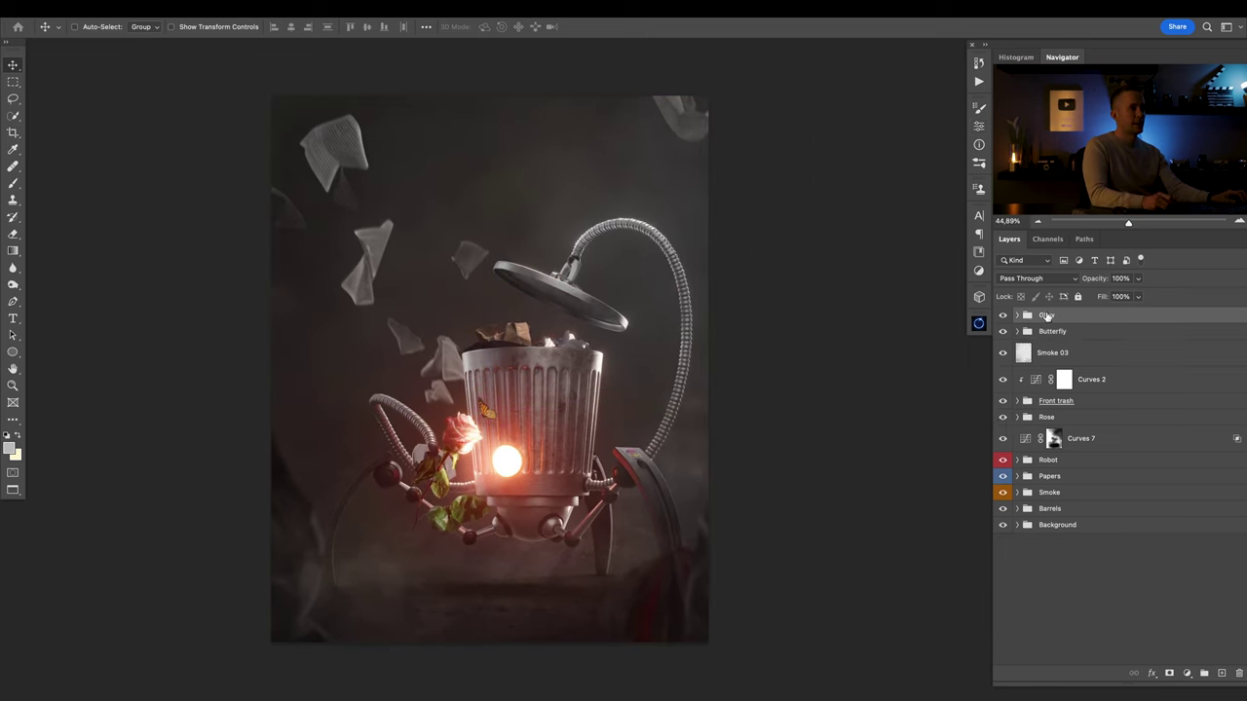
pyautogui.press('alt+shift+super+e')
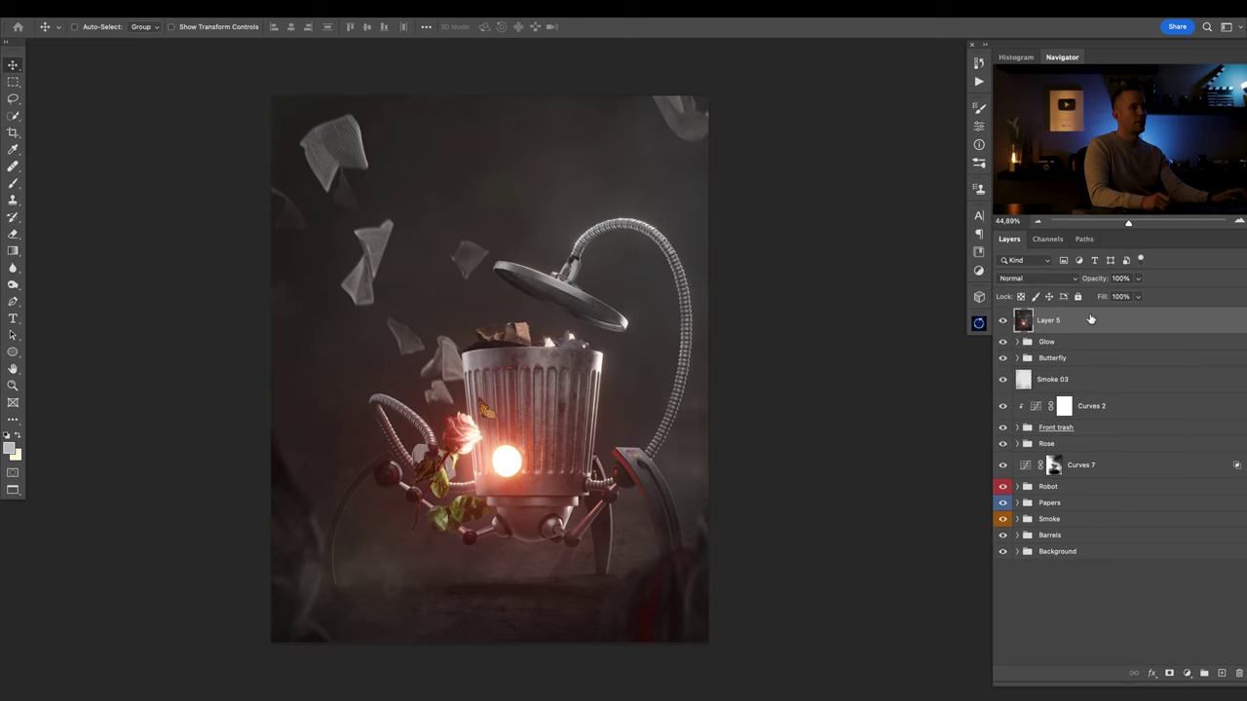
pyautogui.rightClick(1093, 318)
pyautogui.click(1013, 258)
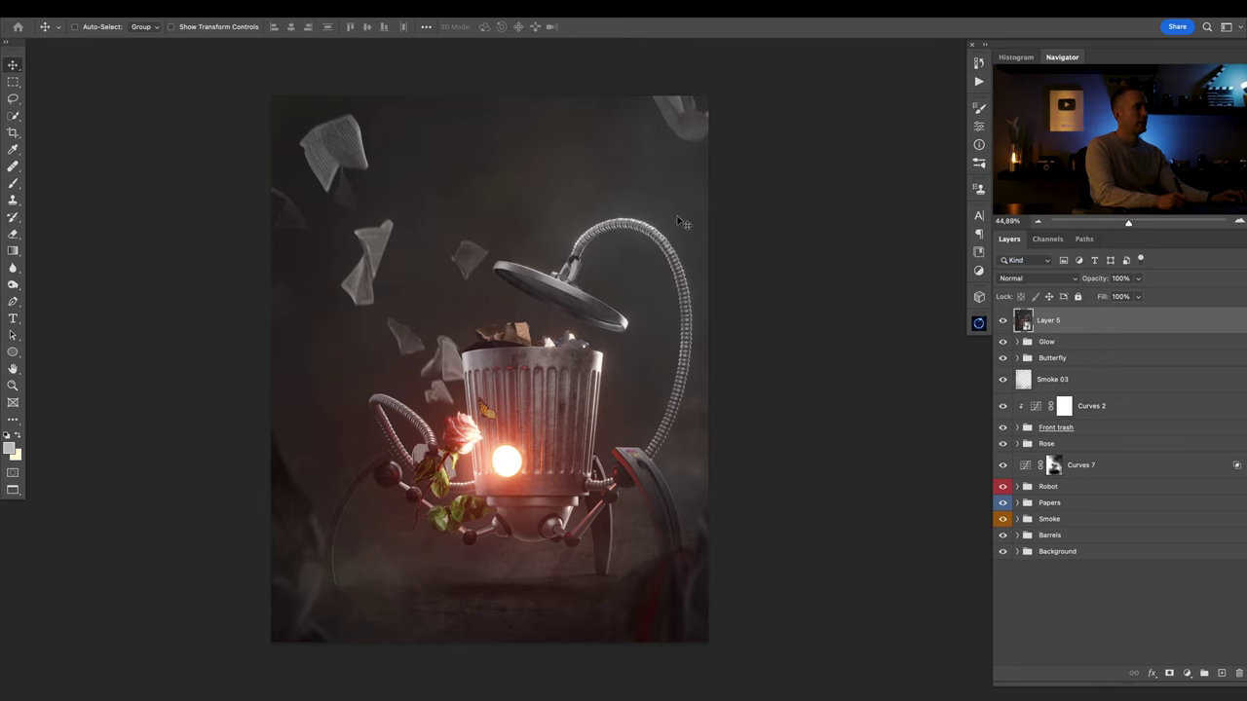
# Apply the Camera Raw Filter to Layer 5 with Temperature -12, Tint -4, Contrast +12, Shadows +10 and Blacks -7.
pyautogui.click(304, 11)
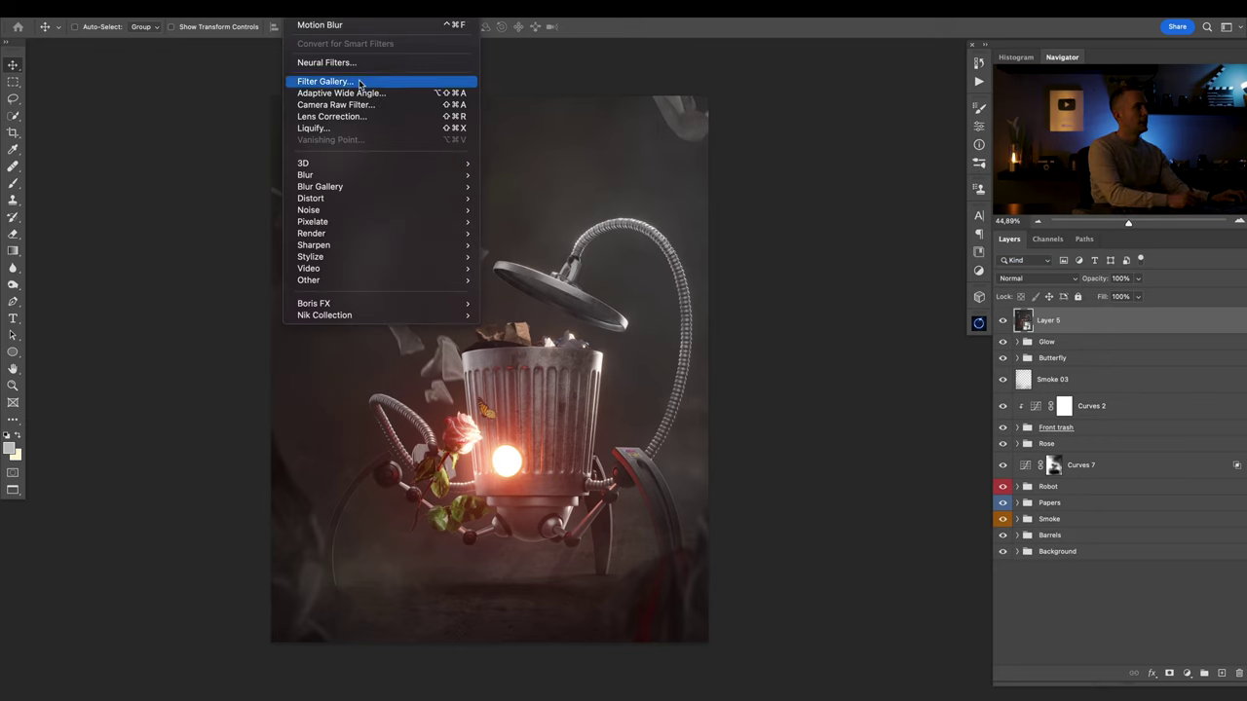
pyautogui.click(336, 105)
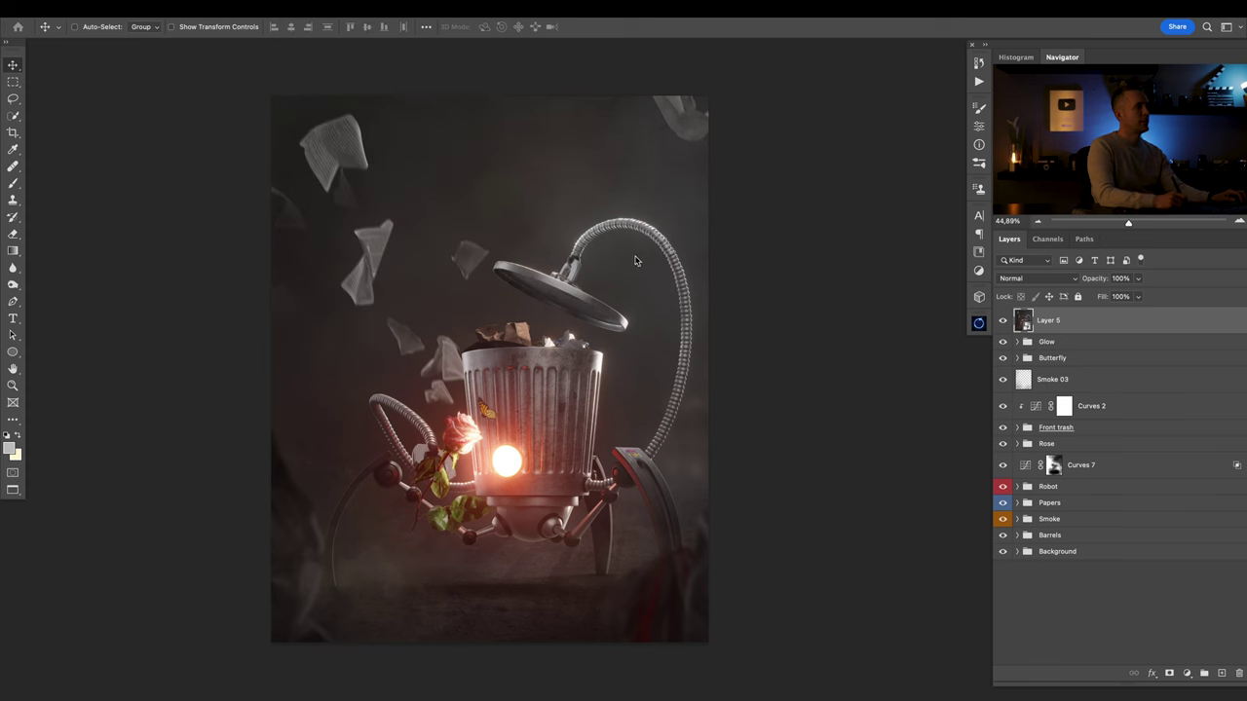
pyautogui.moveTo(1129, 274)
pyautogui.mouseDown()
pyautogui.moveTo(1103, 275)
pyautogui.moveTo(1121, 276)
pyautogui.mouseUp()
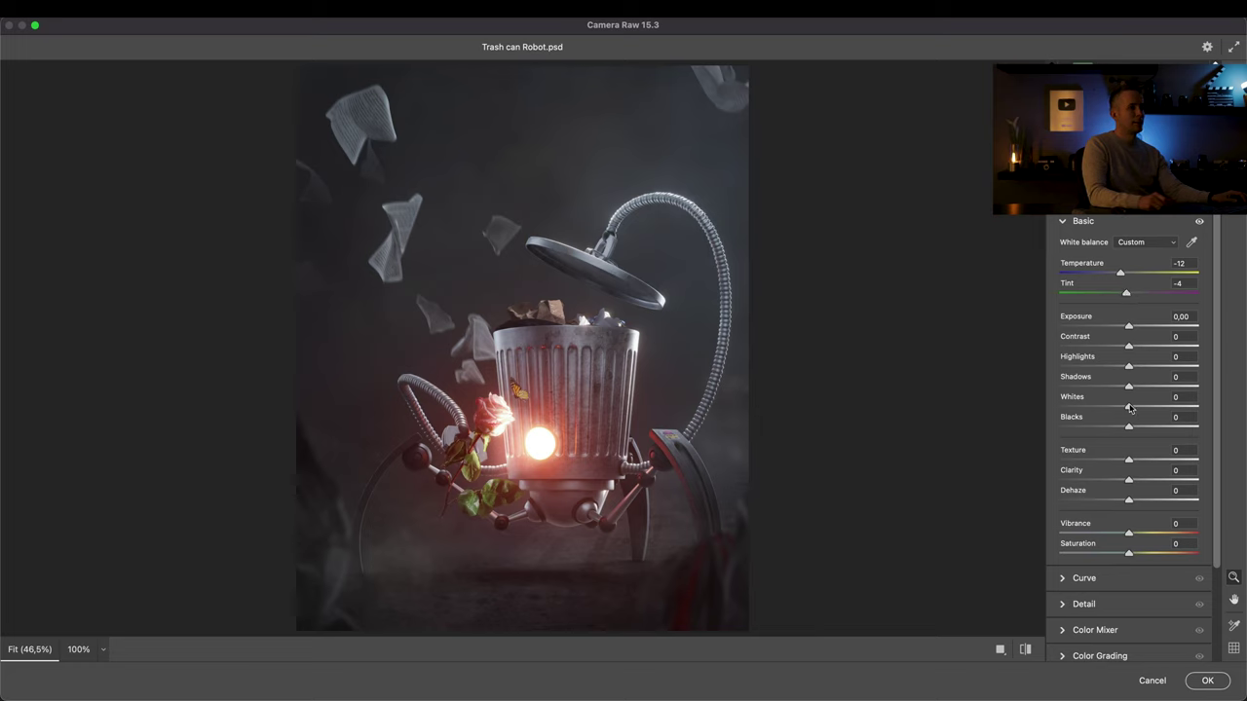
pyautogui.moveTo(1129, 347); pyautogui.dragTo(1142, 347)
pyautogui.moveTo(1130, 389); pyautogui.dragTo(1149, 390)
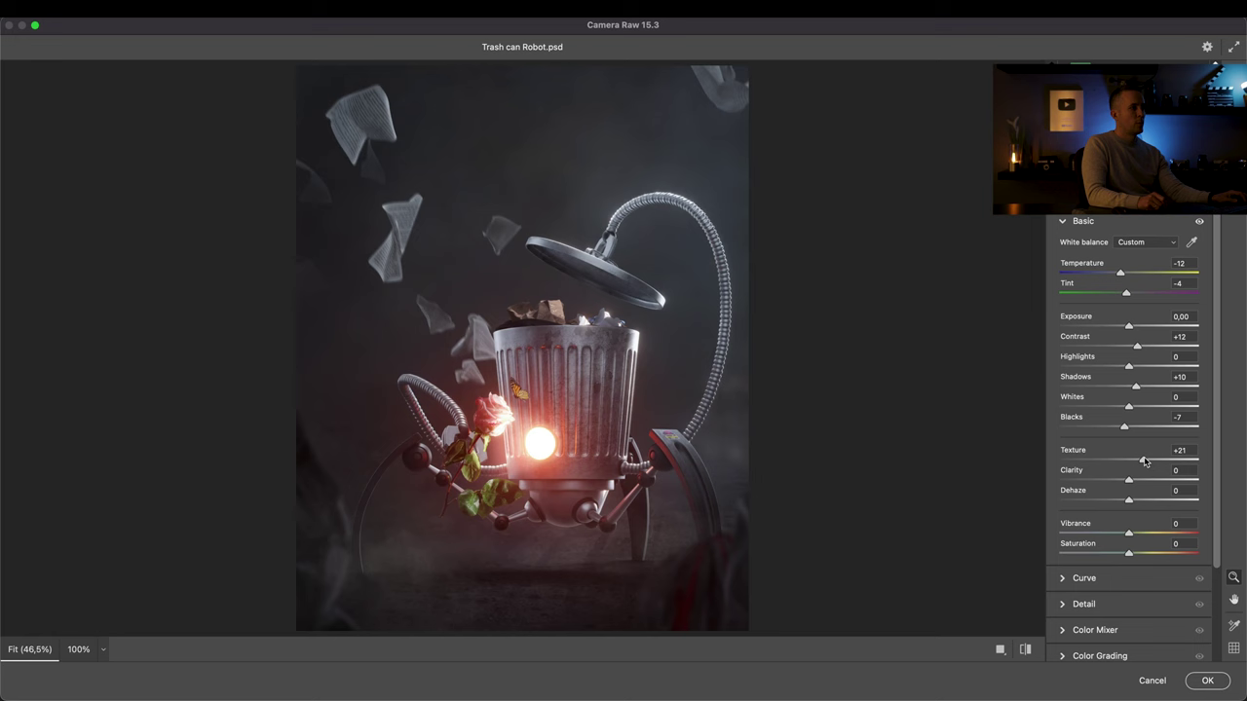
# Test strong Texture and Clarity, set Texture to about +16 with Clarity back at 0, and adjust Dehaze.
pyautogui.moveTo(1182, 463); pyautogui.dragTo(1196, 459)
pyautogui.moveTo(1131, 481); pyautogui.dragTo(1198, 481)
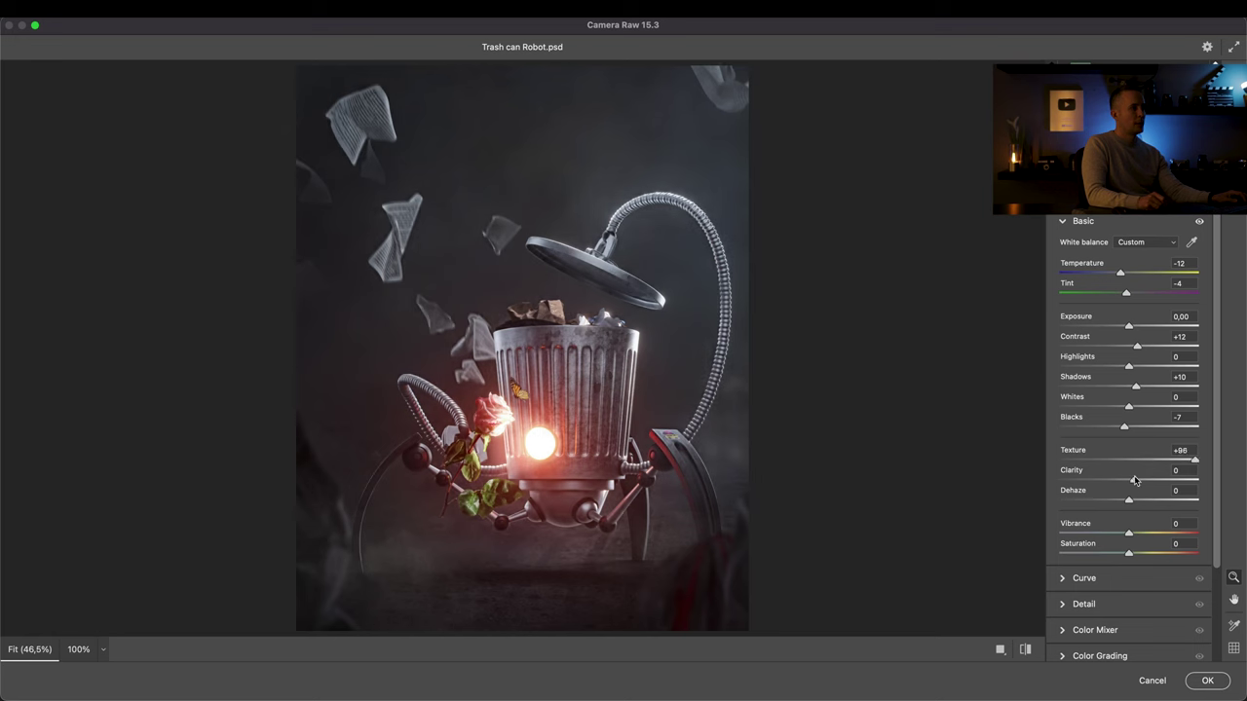
pyautogui.doubleClick(1197, 481)
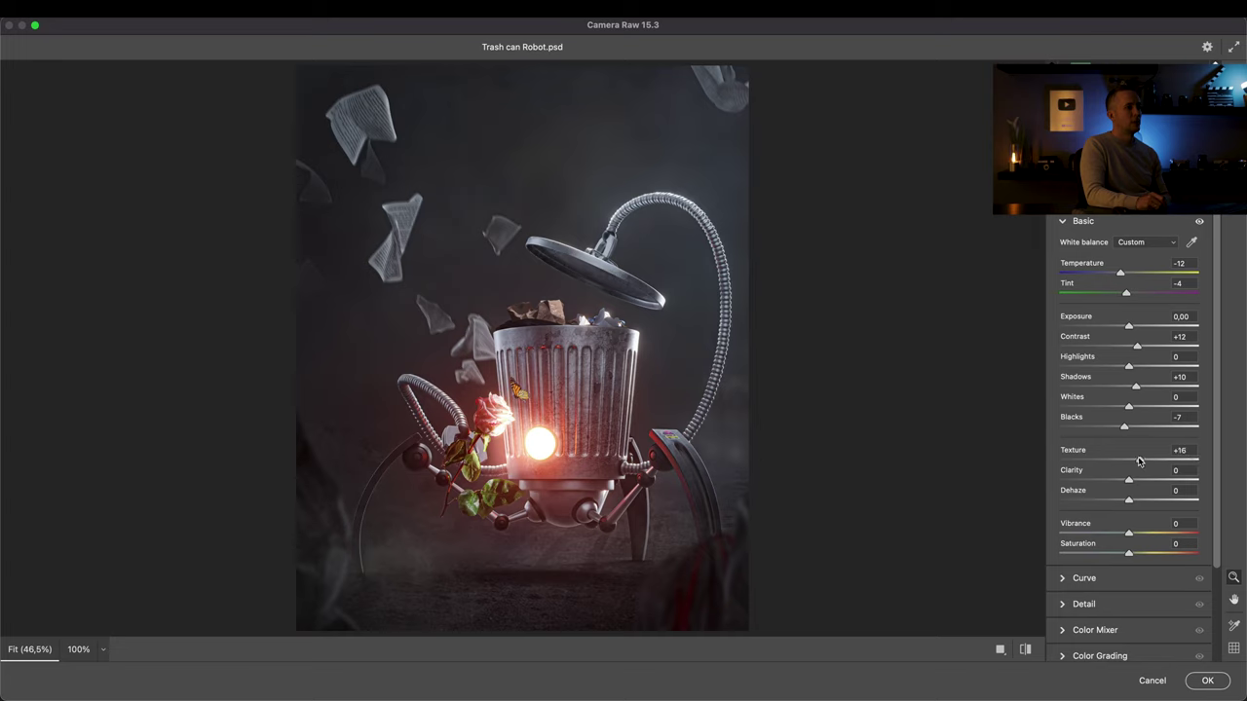
pyautogui.moveTo(1130, 498); pyautogui.dragTo(1150, 537)
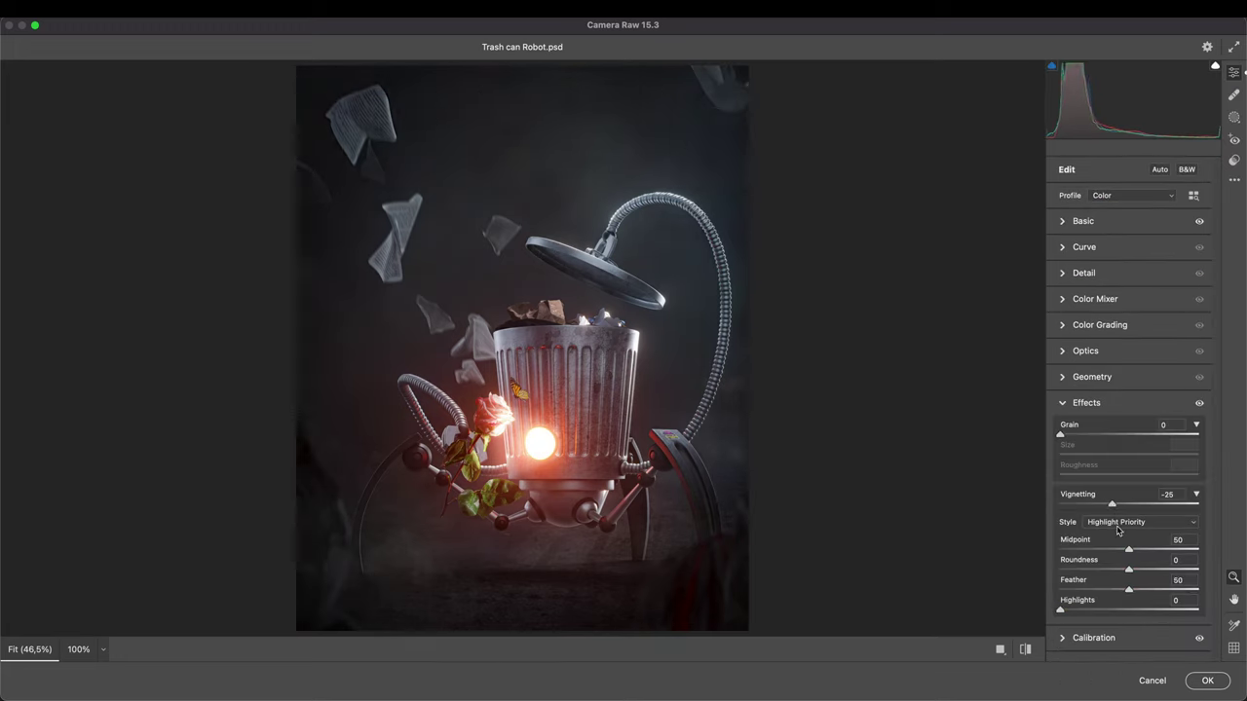
# Darken the image edges with a Highlight Priority vignette of about -25 and shift the colors toward teal with Color Grading.
pyautogui.moveTo(1110, 506); pyautogui.dragTo(1136, 528)
pyautogui.click(1079, 325)
pyautogui.moveTo(1061, 547); pyautogui.dragTo(1077, 546)
pyautogui.moveTo(1136, 528)
pyautogui.mouseDown()
pyautogui.moveTo(1061, 527)
pyautogui.moveTo(1148, 527)
pyautogui.mouseUp()
pyautogui.moveTo(1077, 546); pyautogui.dragTo(1160, 568)
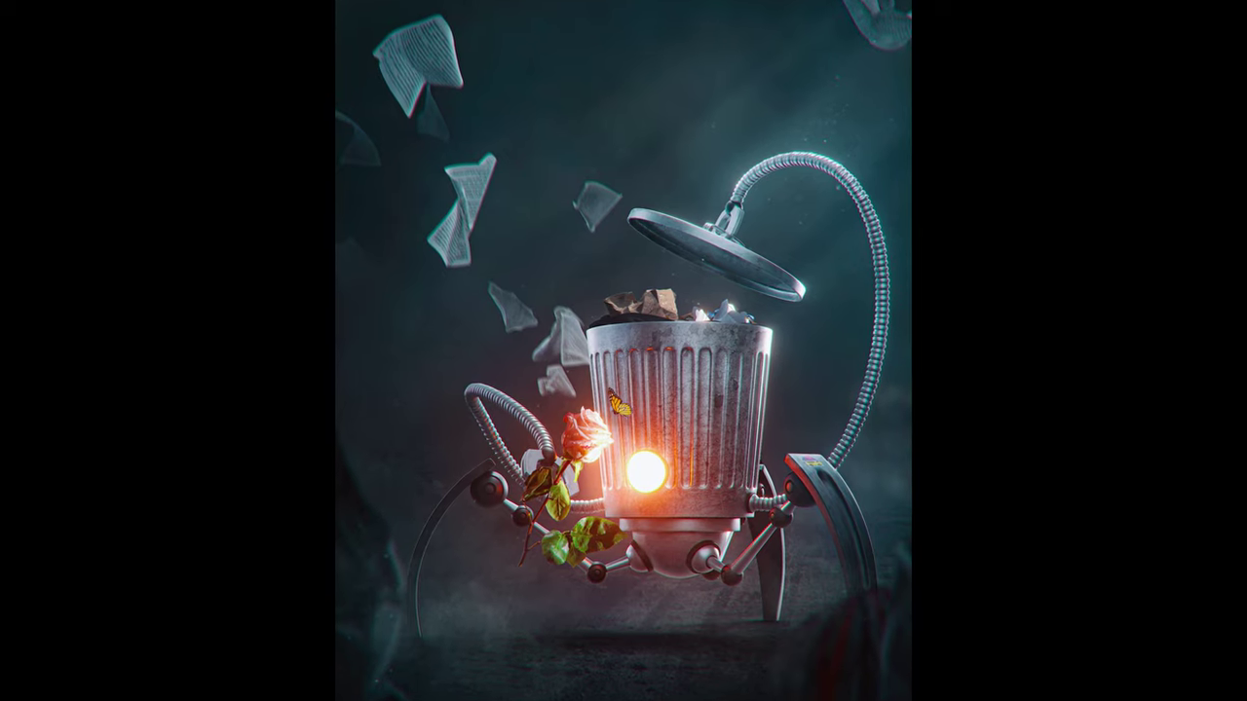